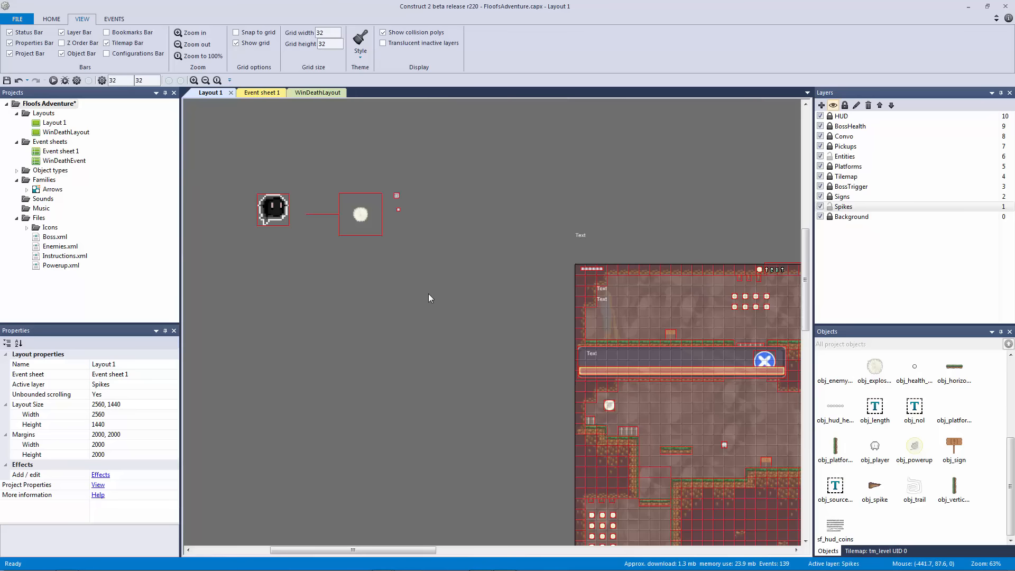
- Insert a new Particles object in the empty layout margin below the explosion sprite
ctrl+scroll(428, 298, up, 2)
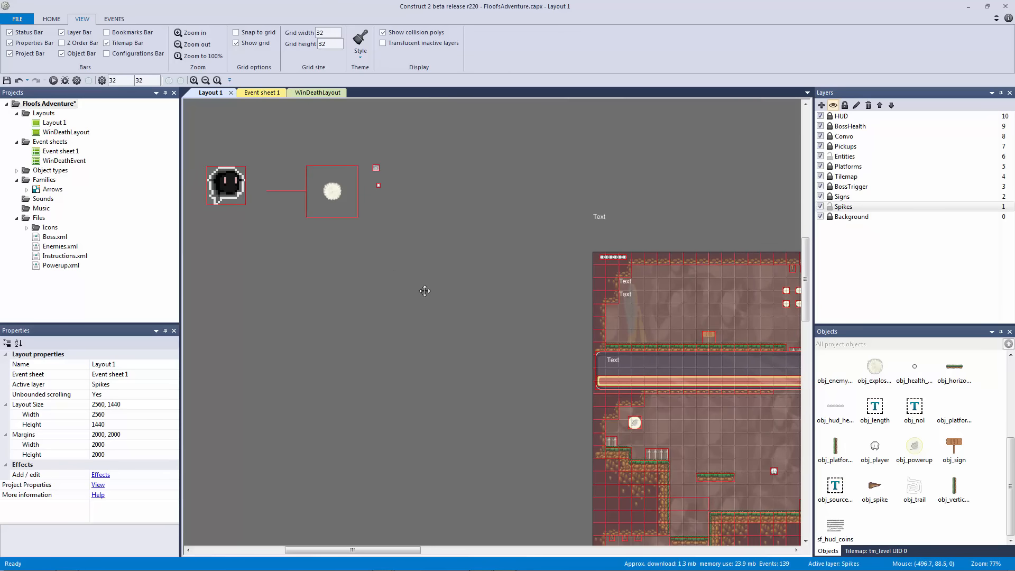
middle_drag(425, 291, 403, 255)
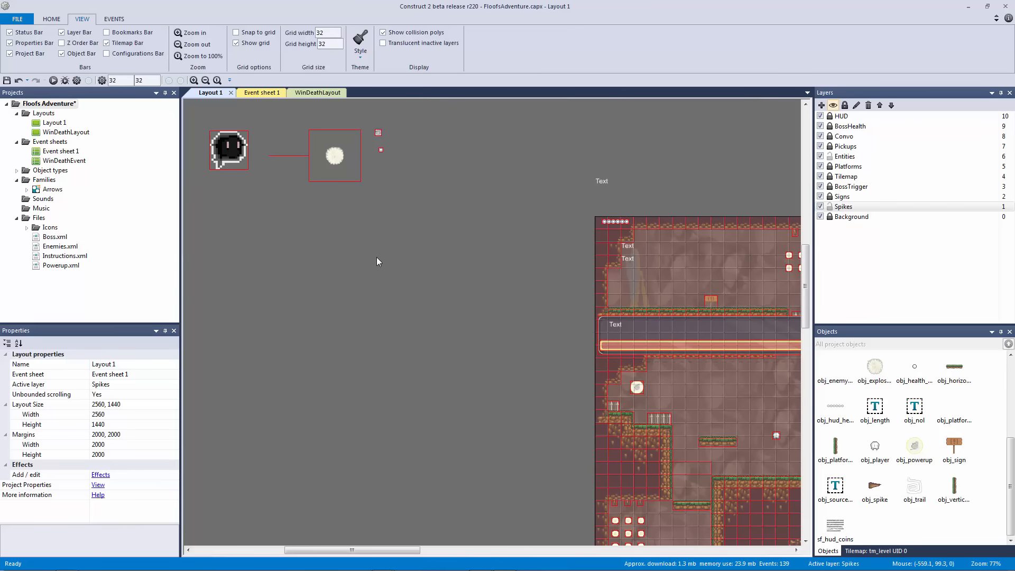
double_click(342, 261)
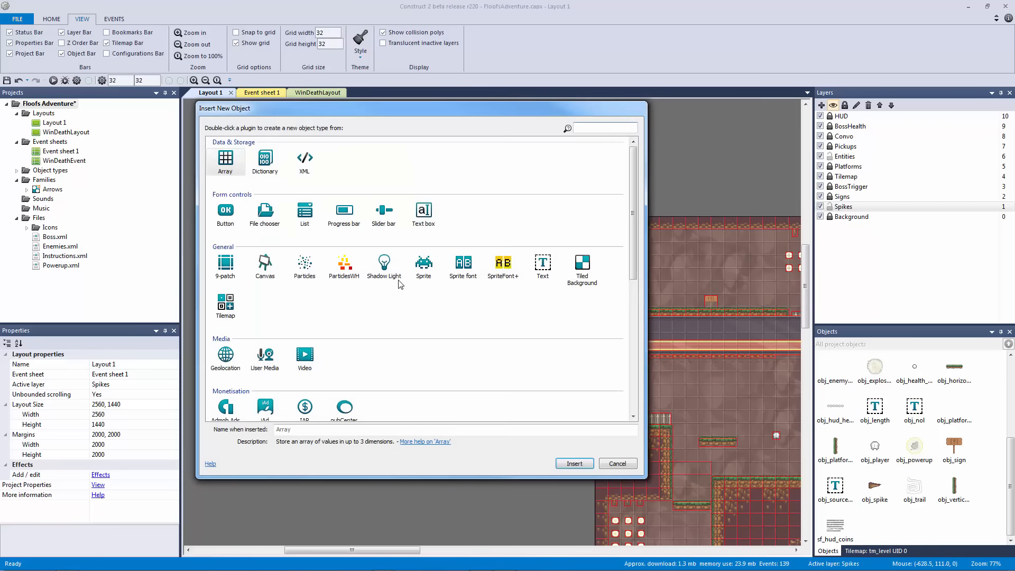
double_click(343, 264)
click(304, 263)
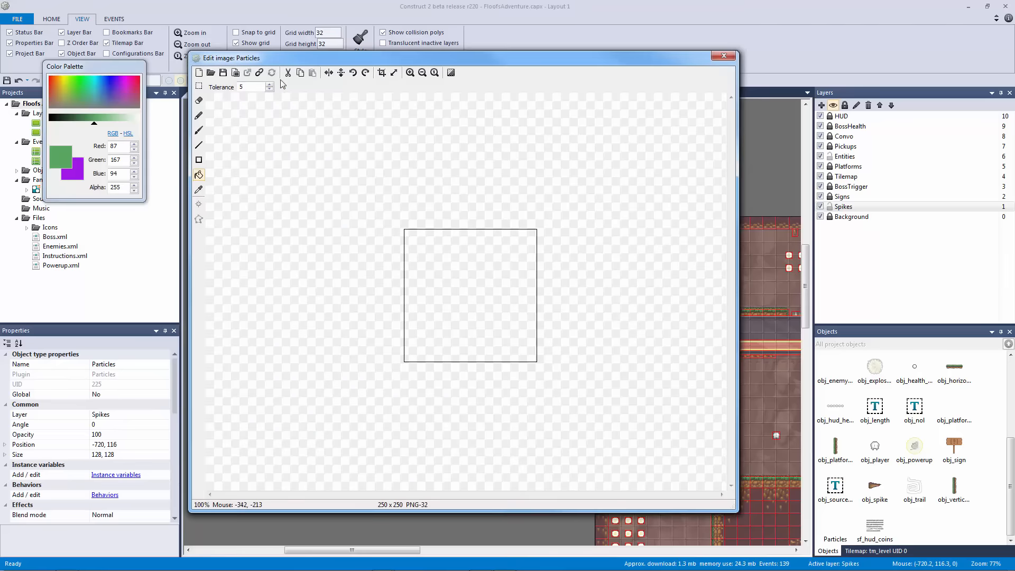
- Resize the particle image canvas to 6 × 6 pixels
click(394, 72)
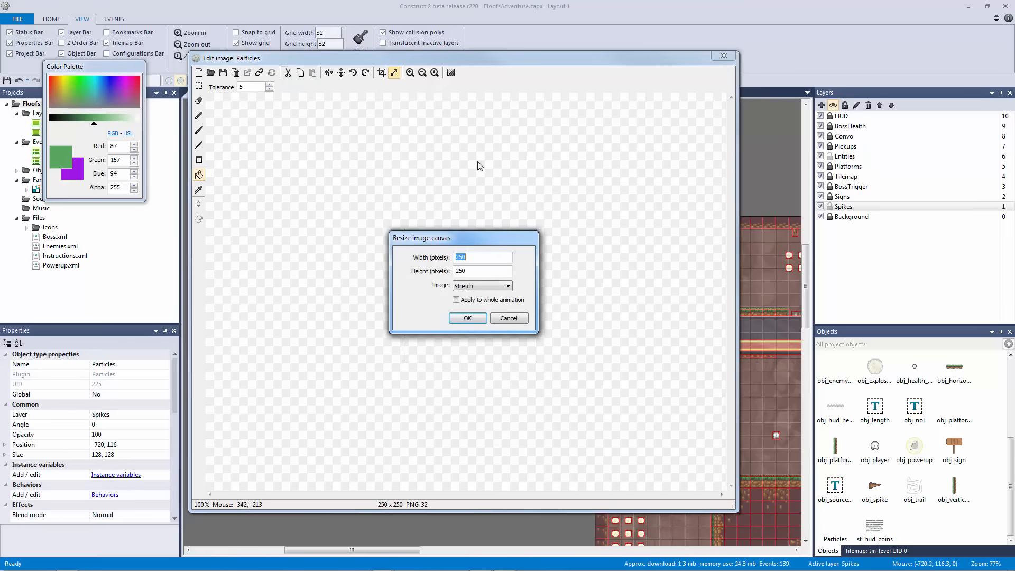
text(6)
key(Tab)
text(6)
key(Return)
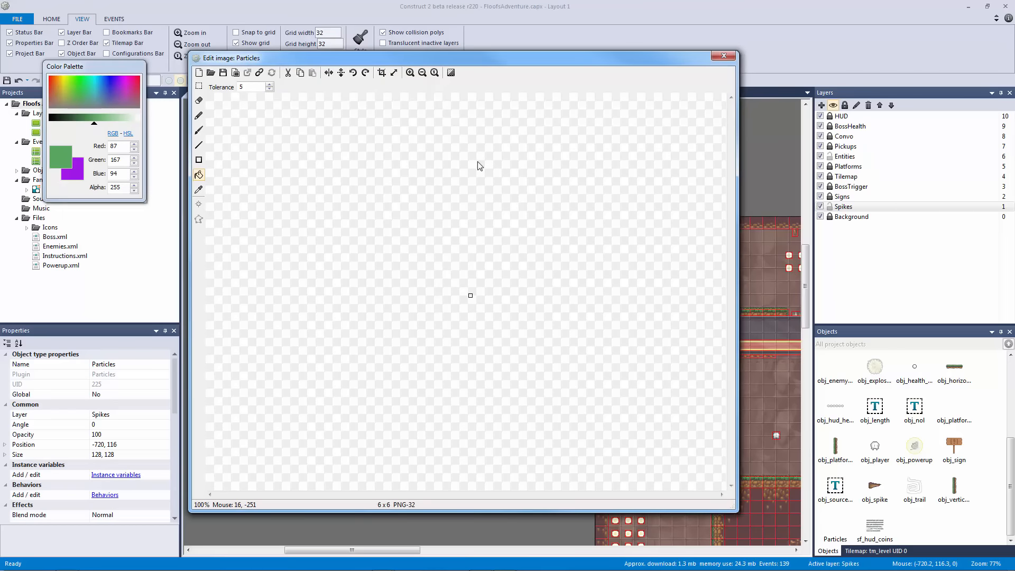
- Fill the particle image with pale green (RGB 175, 213, 178) and close the image editor
ctrl+scroll(261, 182, up, 1)
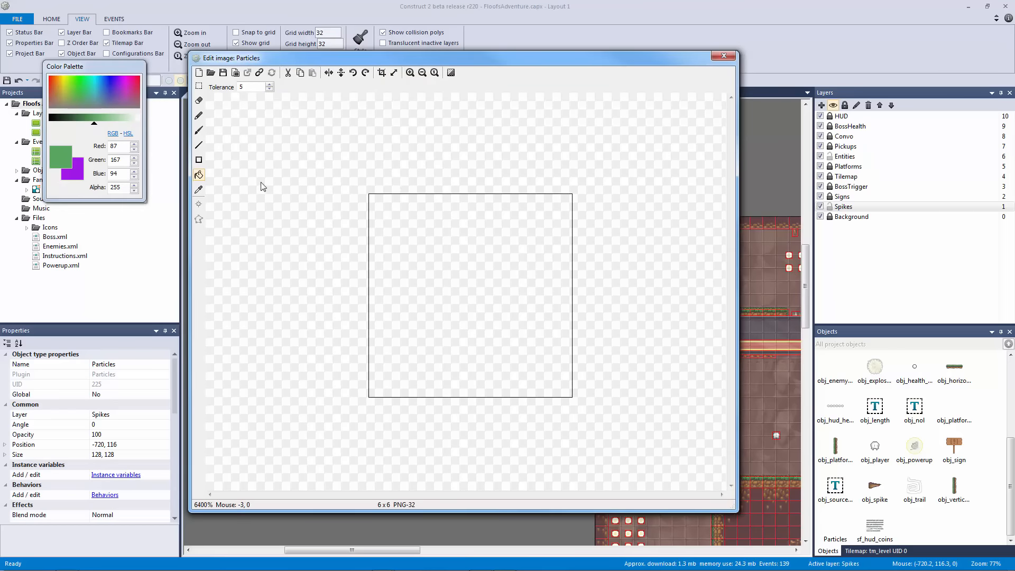
drag(95, 122, 117, 120)
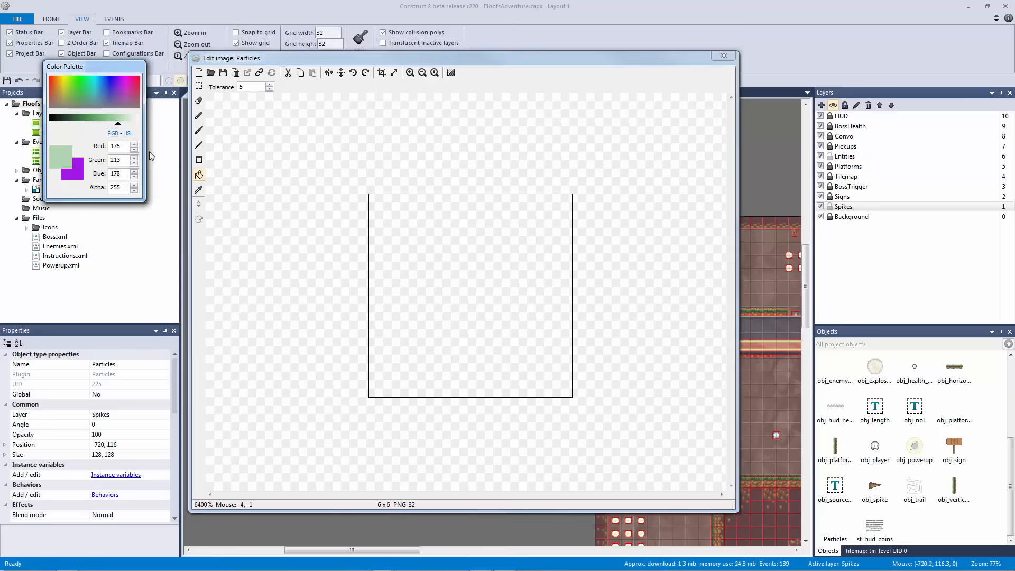
click(391, 259)
click(723, 56)
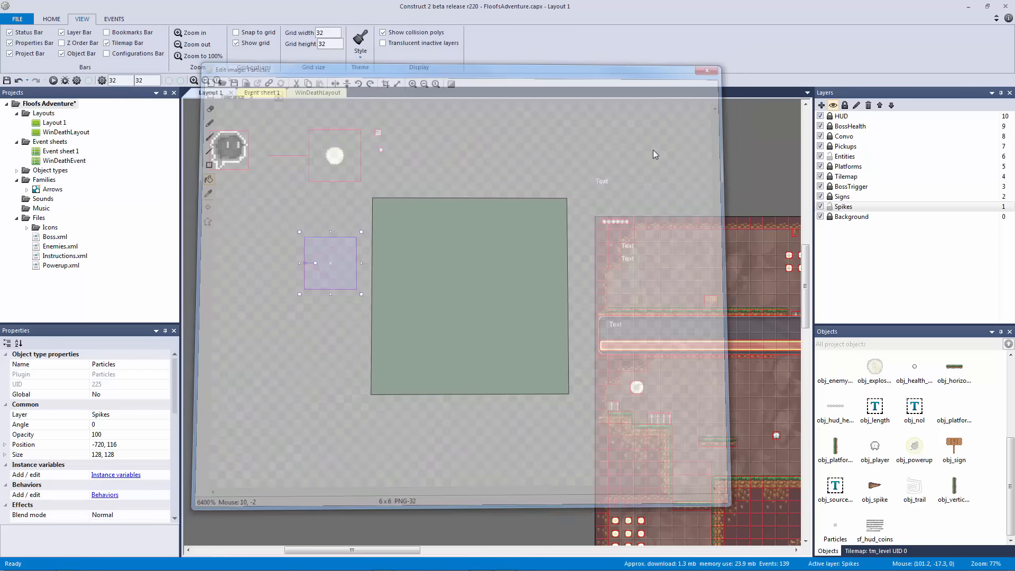
click(569, 437)
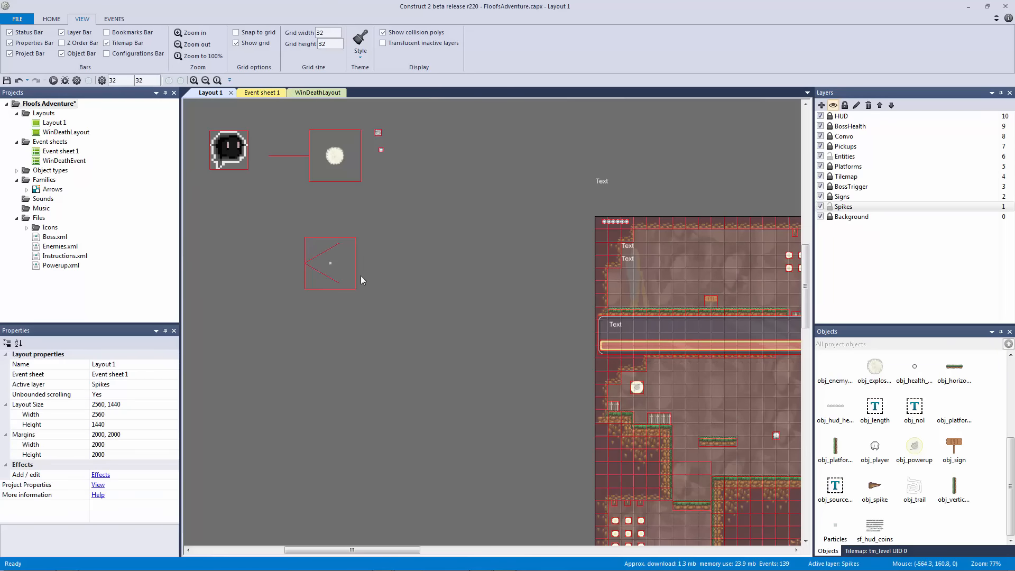
- Rename the new Particles object as obj_wall_particle
click(346, 280)
click(166, 363)
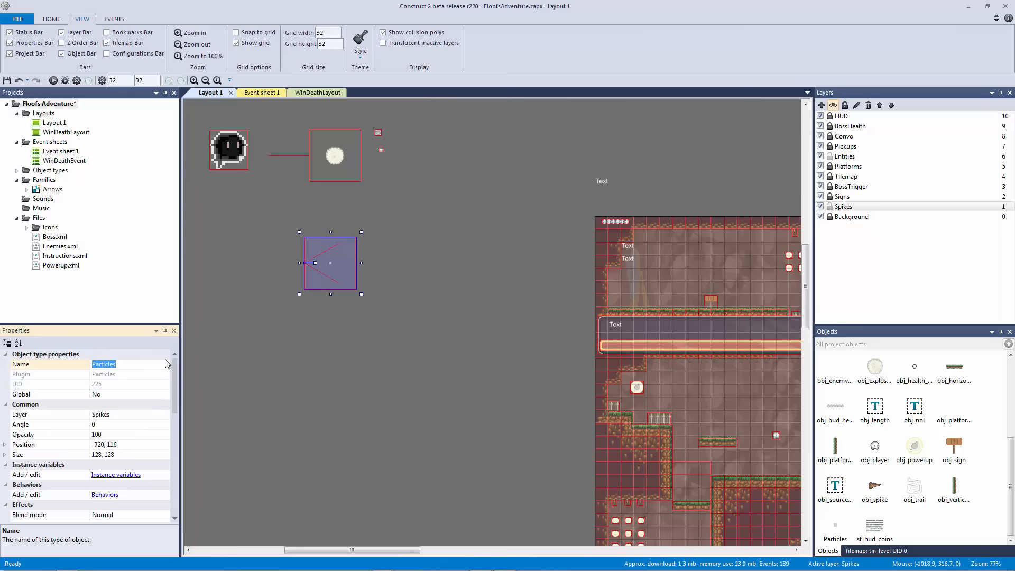
text(obj_wall_particle)
key(Return)
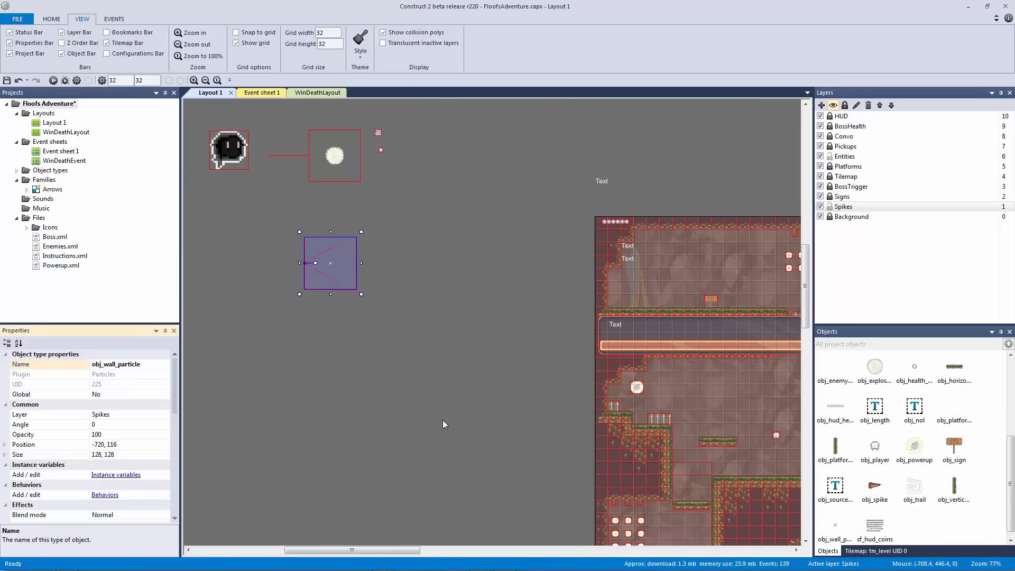
- Move the wall particle object to the Entities layer
click(509, 246)
click(343, 258)
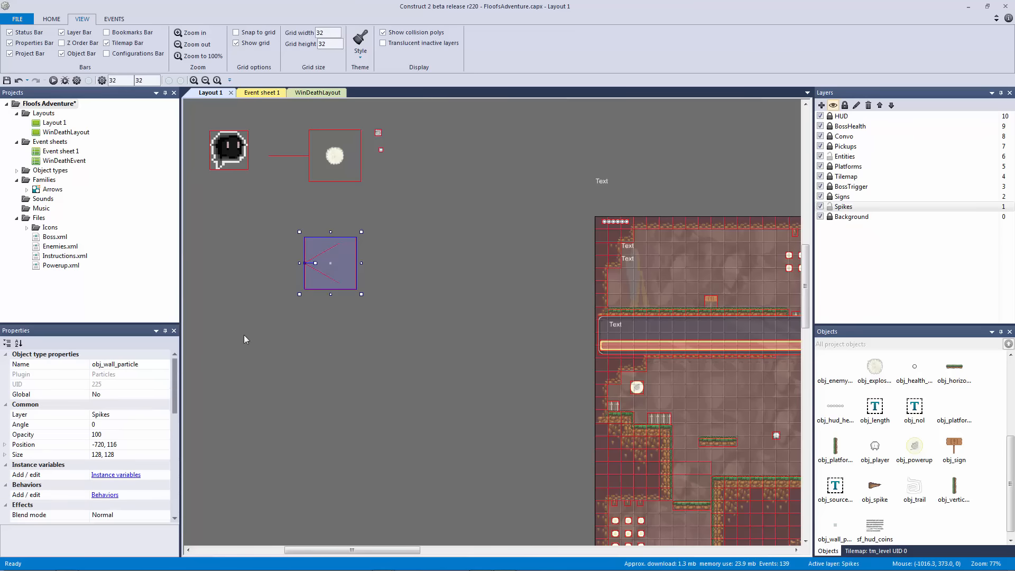
right_click(330, 268)
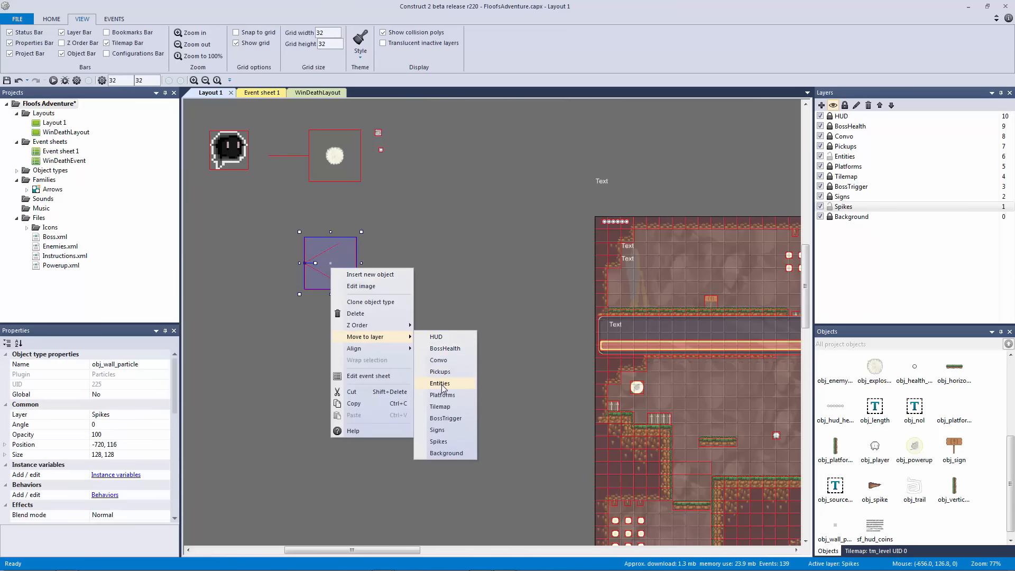
click(441, 383)
- Set the wall particle's spray cone to 360 degrees
drag(176, 388, 170, 455)
click(103, 405)
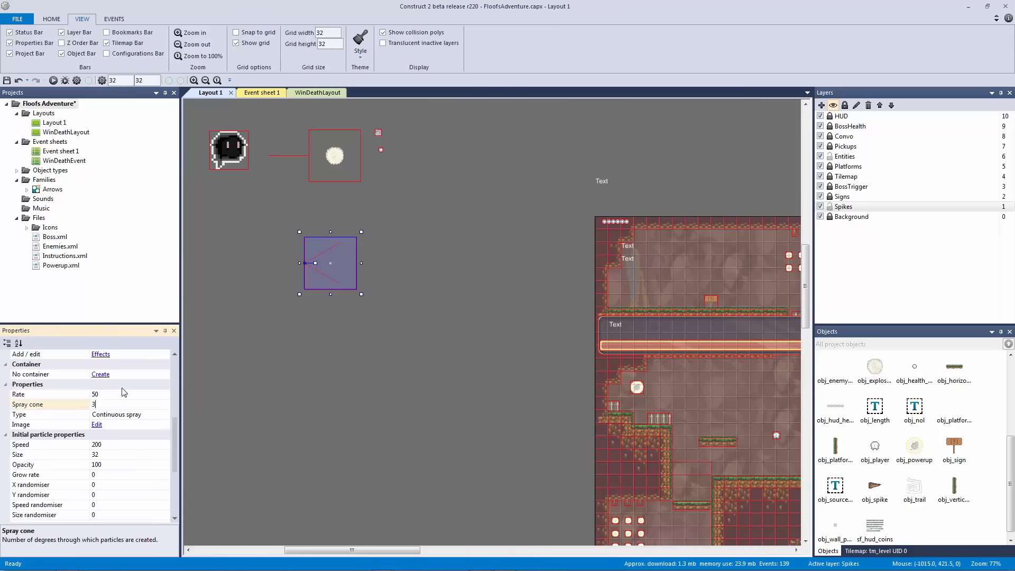
text(3)
click(319, 299)
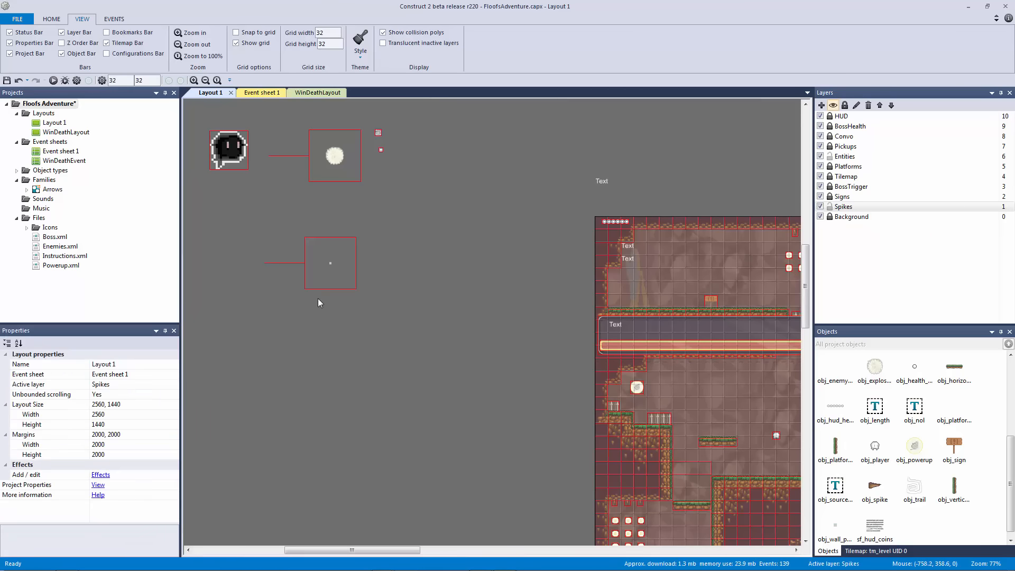
- Set the wall particle's rate to 25 and its initial particle size to 2
click(329, 259)
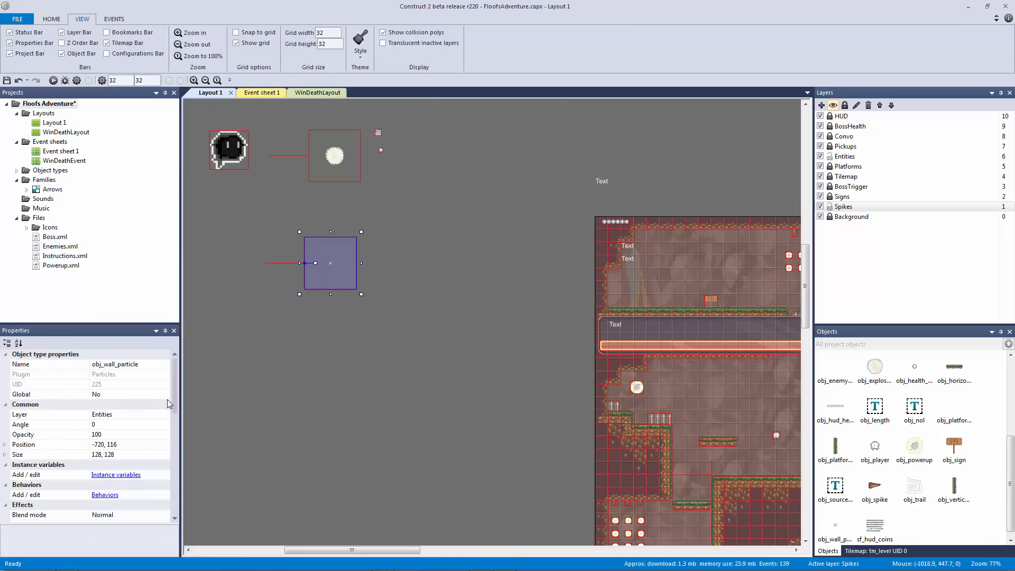
scroll(170, 423, down, 5)
click(123, 414)
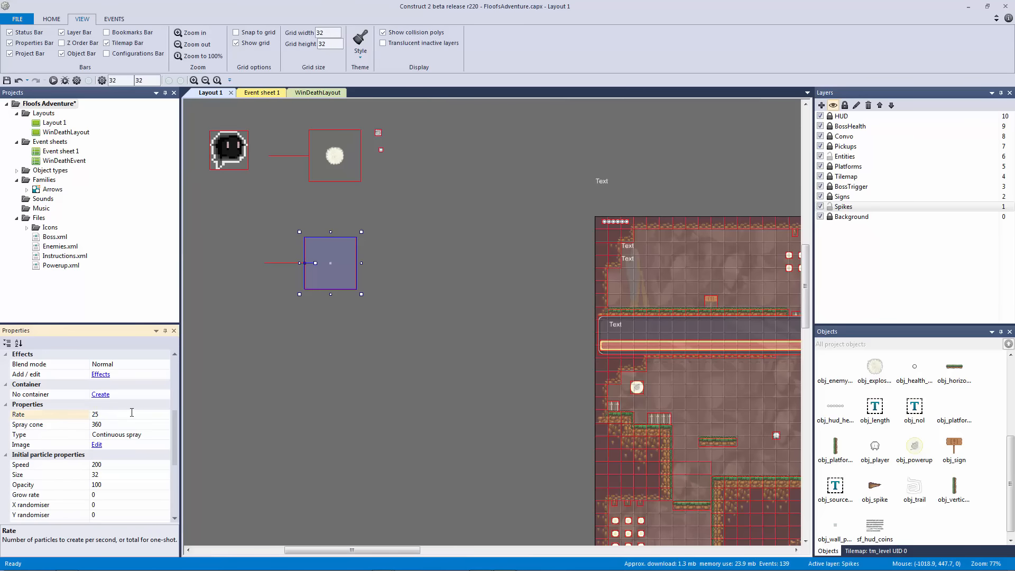
click(122, 474)
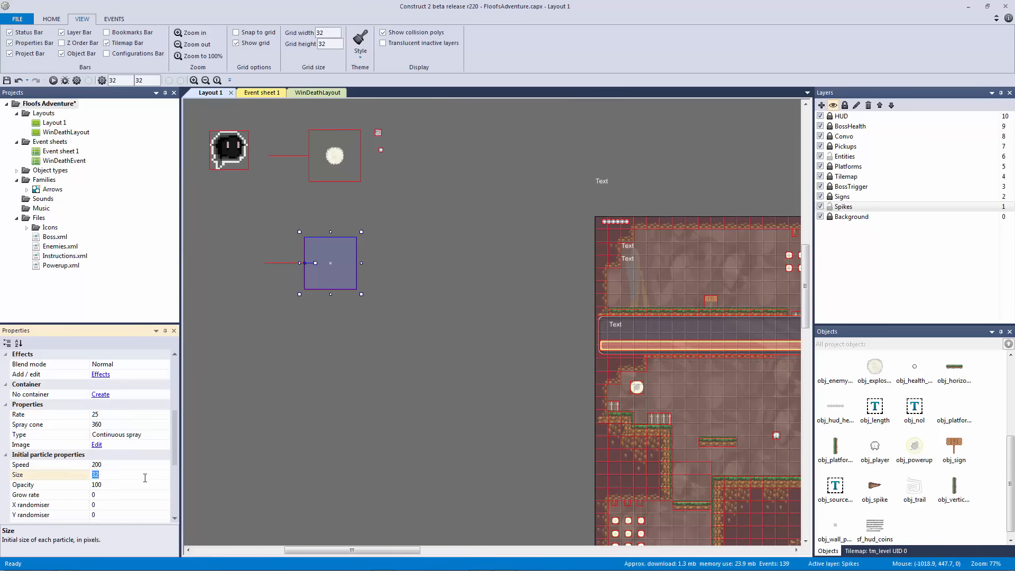
click(326, 263)
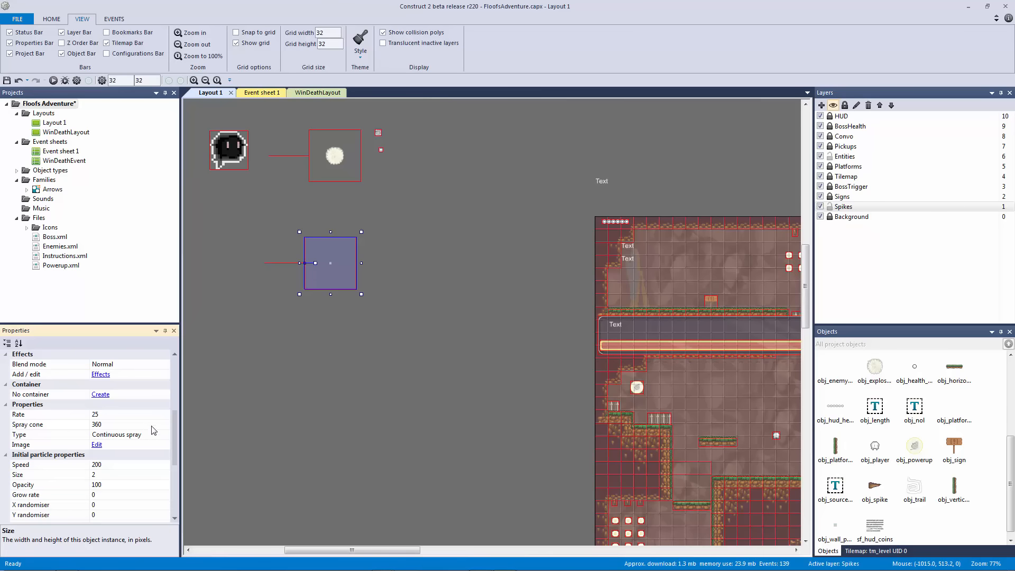
- Set the wall particle's gravity to 50 in its particle lifetime properties
drag(175, 430, 169, 469)
click(106, 454)
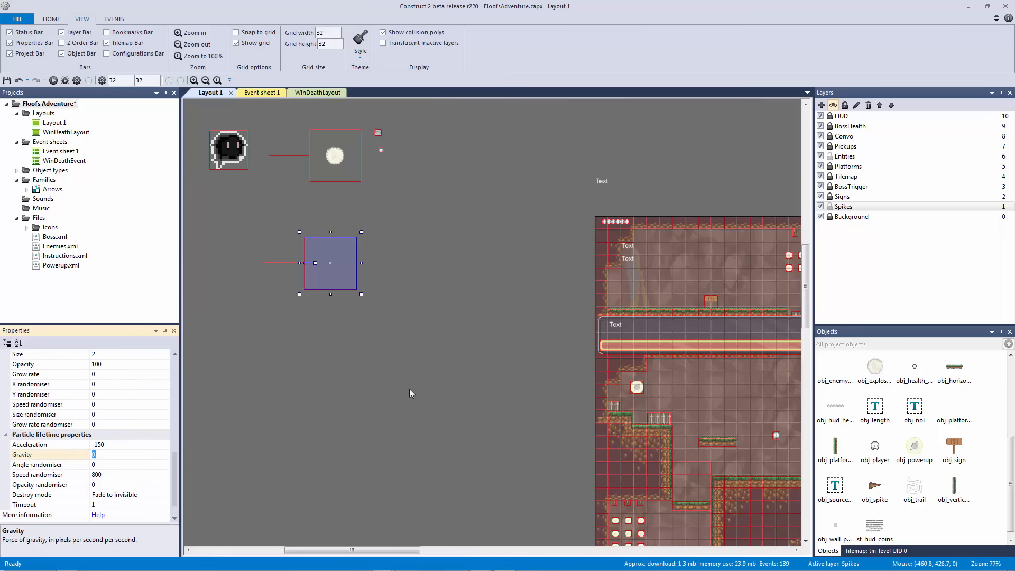
text(50)
- Add the Fade behavior to the wall particle object
click(342, 265)
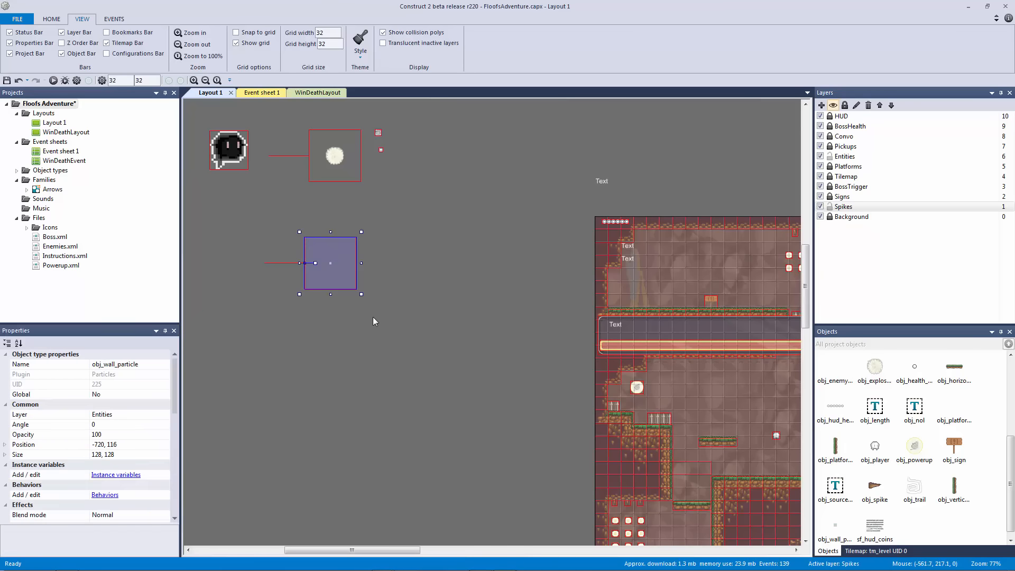
click(105, 495)
click(486, 312)
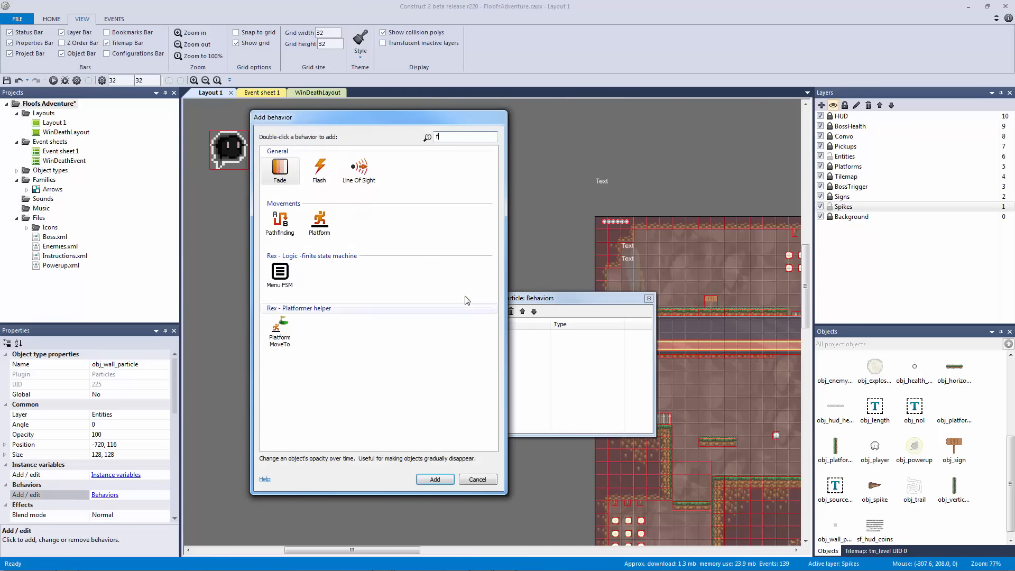
text(fade)
double_click(279, 172)
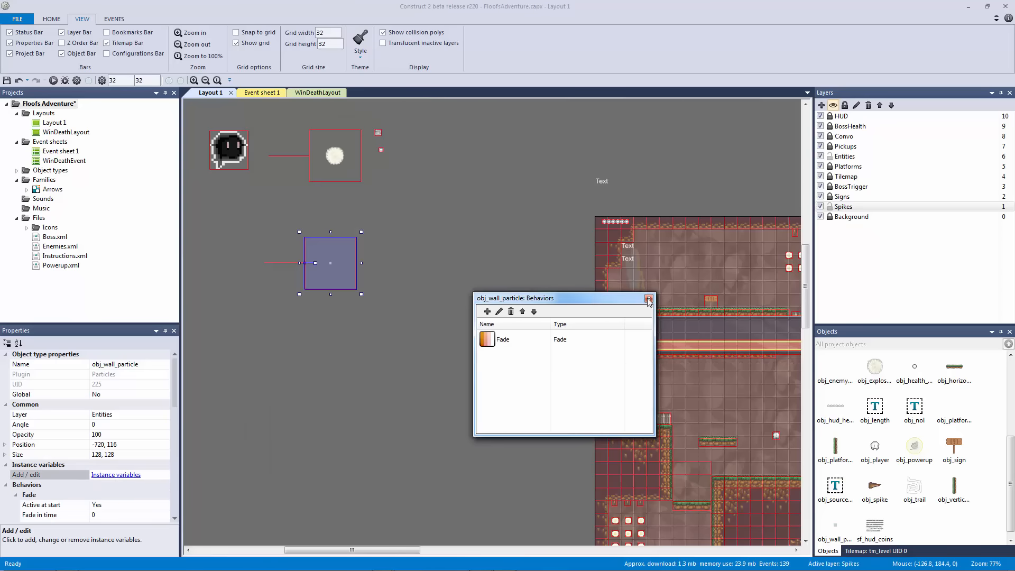
click(648, 300)
- Review the wall particle's Fade settings, spray type and particle image
scroll(172, 417, down, 3)
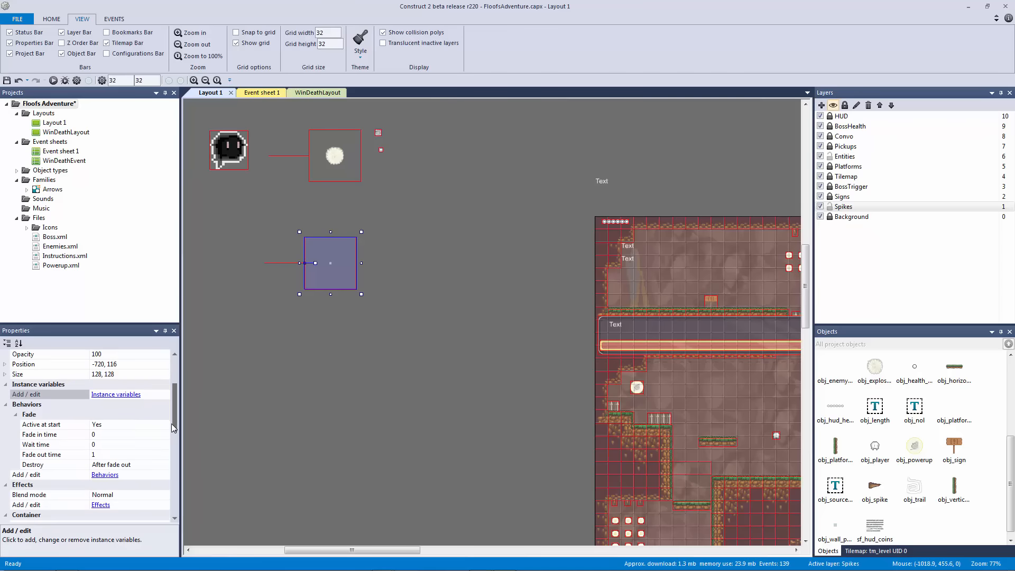
scroll(176, 432, down, 1)
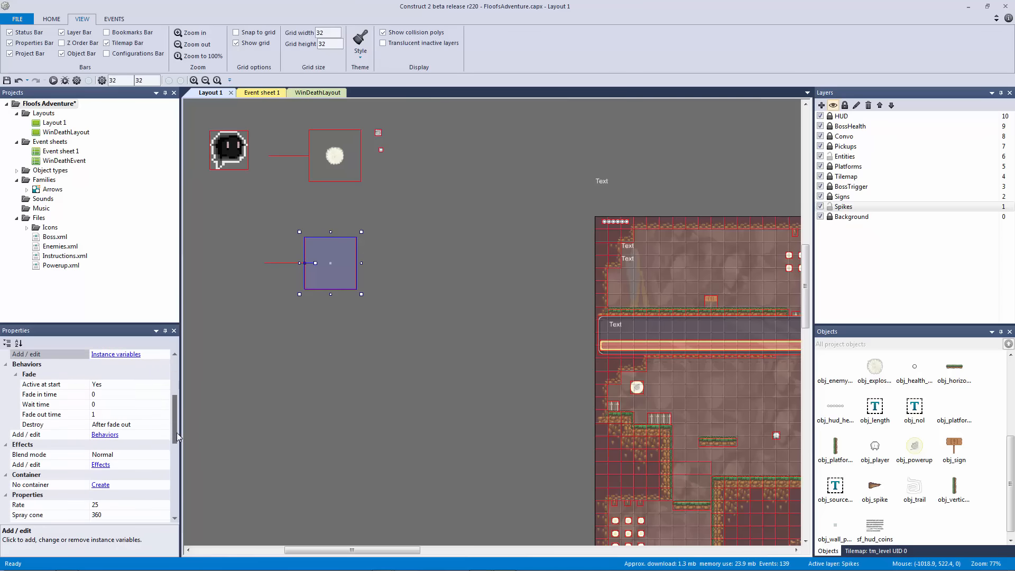
scroll(178, 439, down, 3)
click(150, 447)
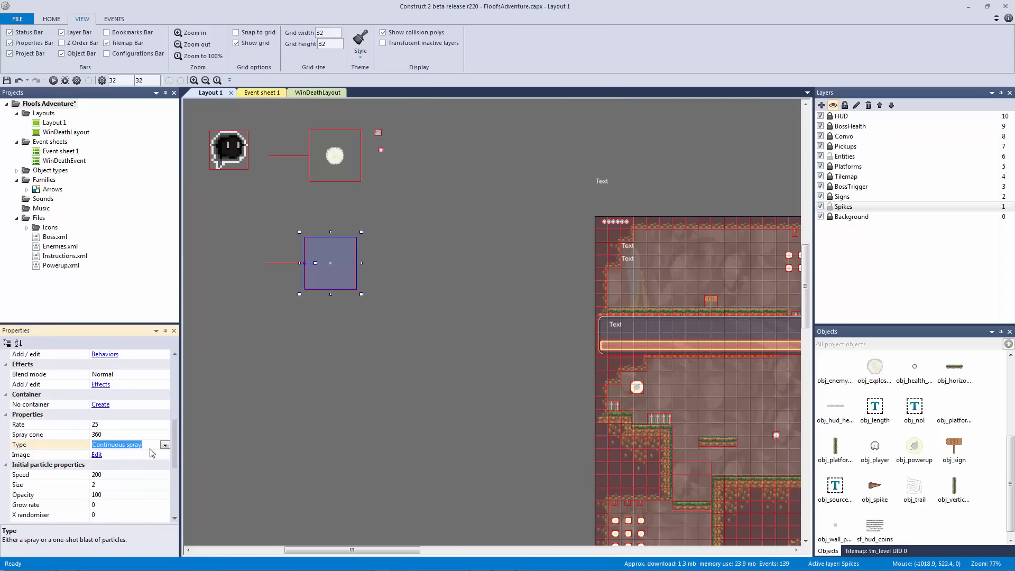
click(96, 454)
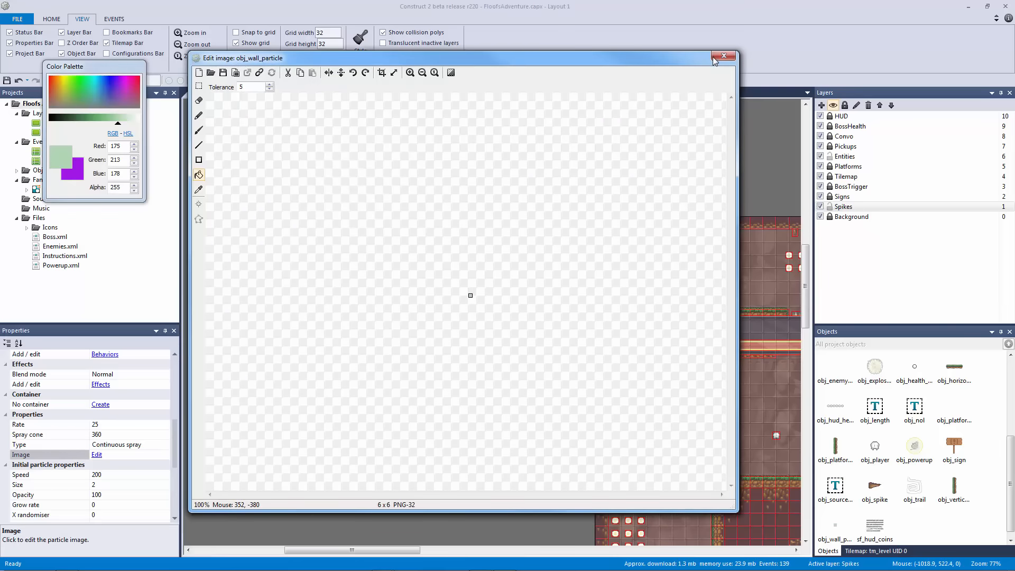
click(715, 58)
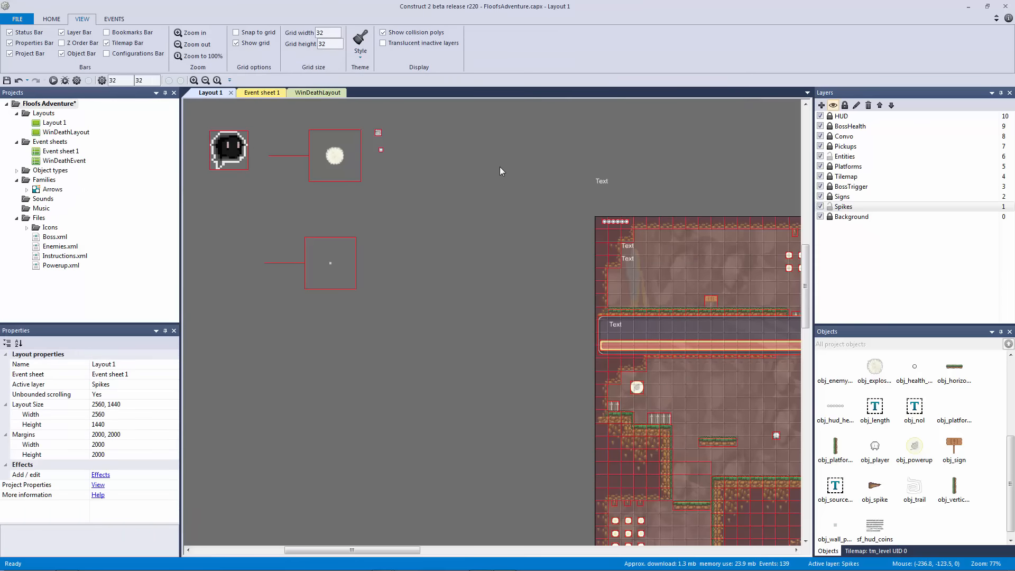
click(330, 257)
- Switch to Event sheet 1 and expand the Powerup group to reach the Wall Slide events
click(258, 93)
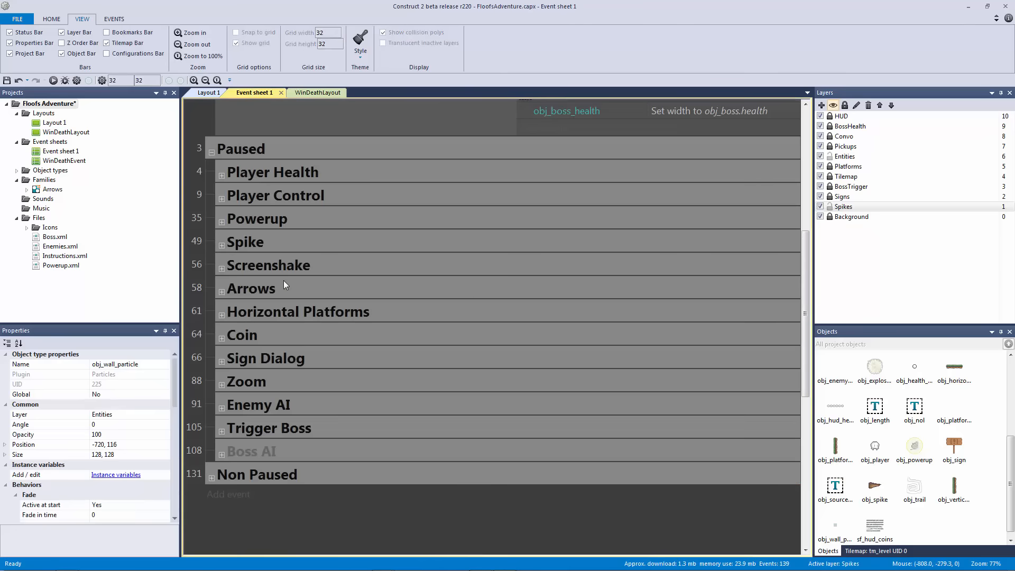
click(222, 222)
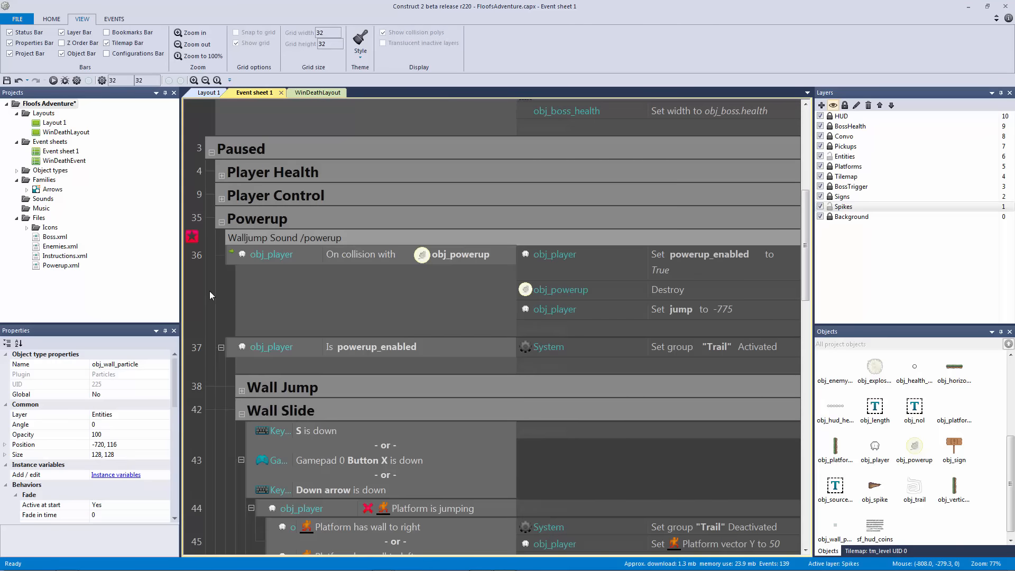
scroll(228, 291, down, 5)
click(243, 309)
click(243, 309)
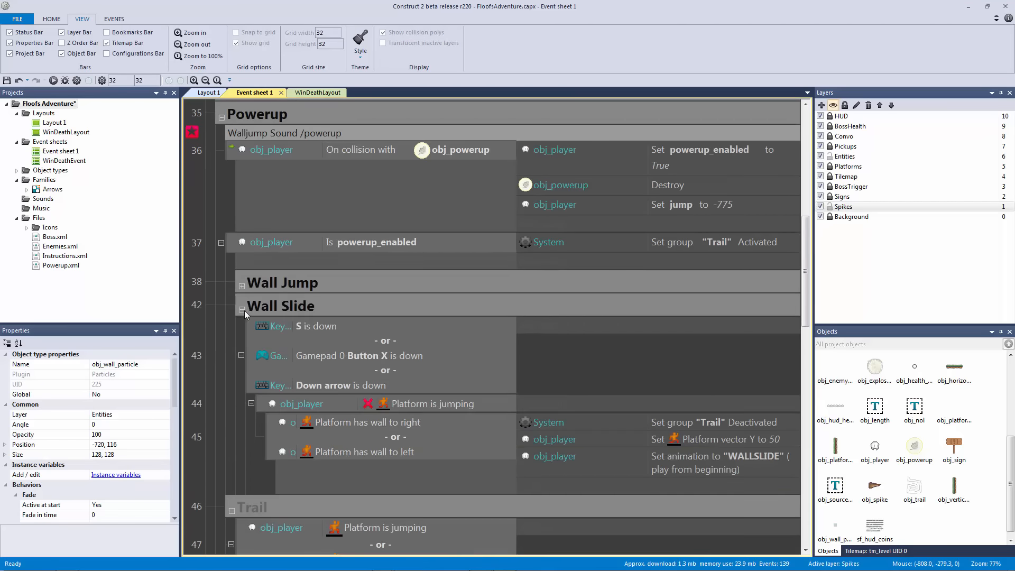
scroll(305, 341, down, 2)
- Add a sub-event with the System condition Trigger once under the wall-to-right or wall-to-left event in Wall Slide
click(270, 403)
scroll(296, 390, down, 5)
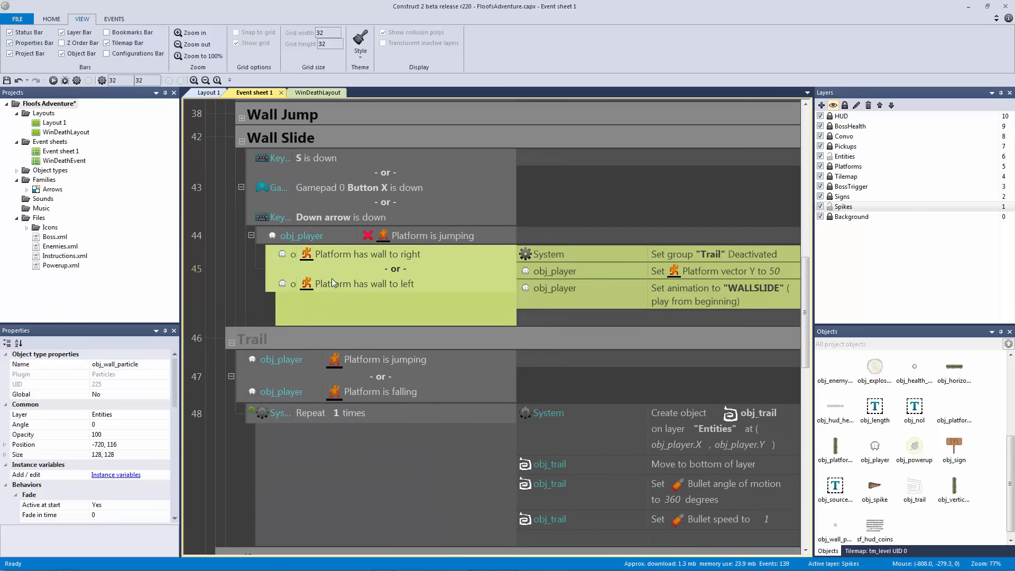
double_click(365, 330)
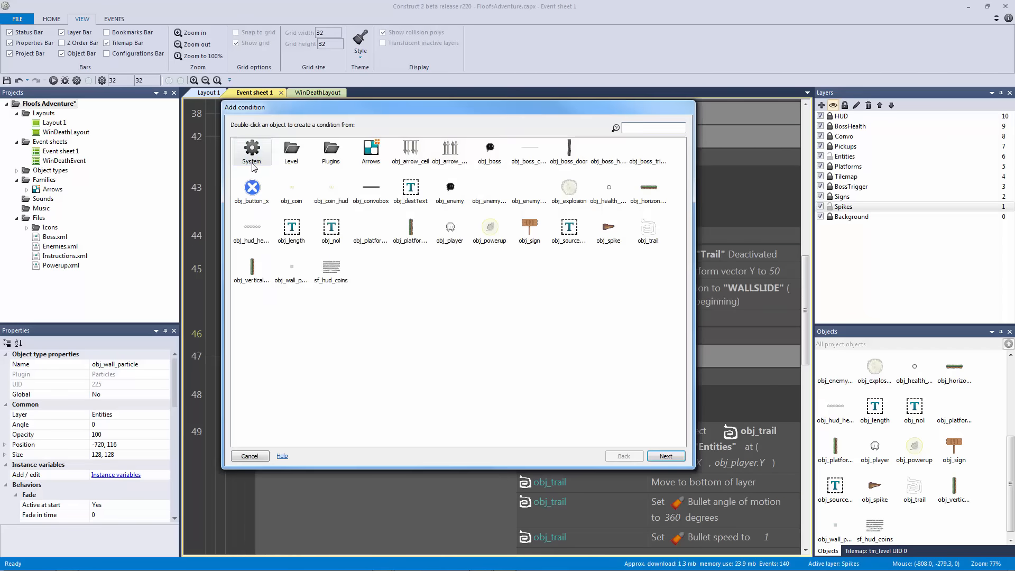
double_click(256, 158)
text(tri)
double_click(263, 156)
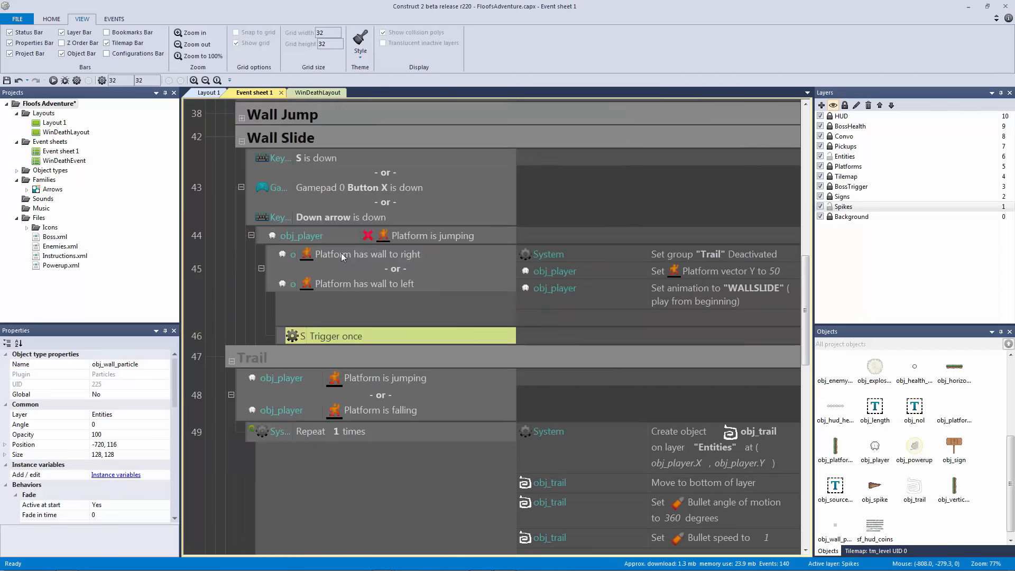
- Add a comment reading Music above the Trigger once sub-event in Wall Slide
text(qMusic)
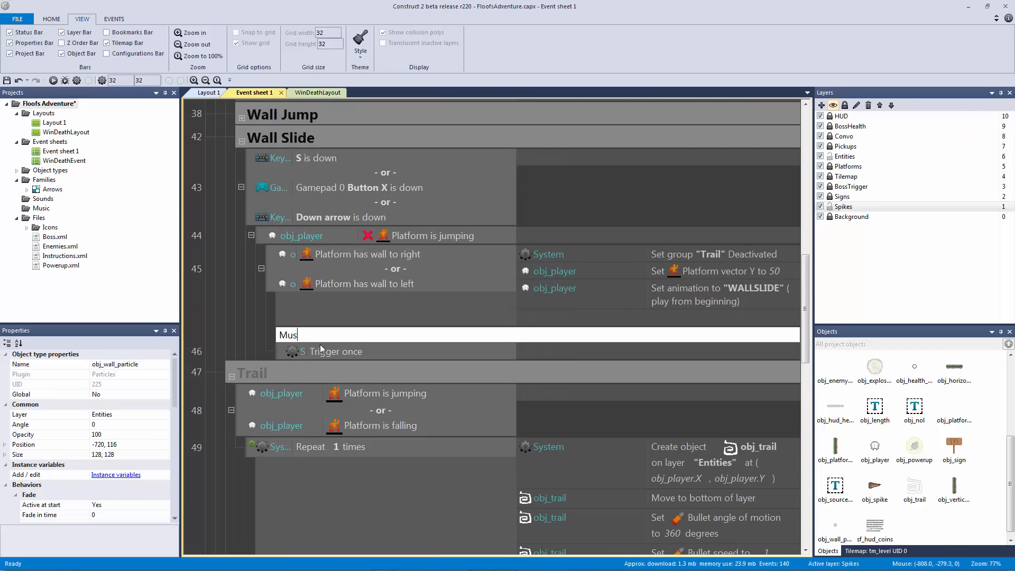
key(Return)
click(292, 352)
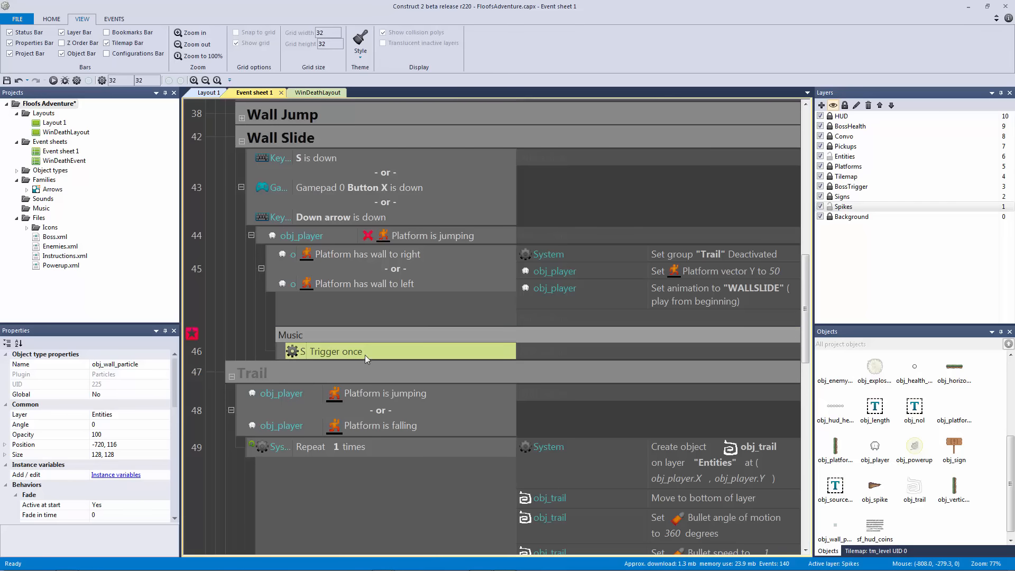
- Add an obj_player action to the Trigger once event that spawns obj_wall_particle on layer "Entities"
click(538, 352)
double_click(450, 231)
text(s)
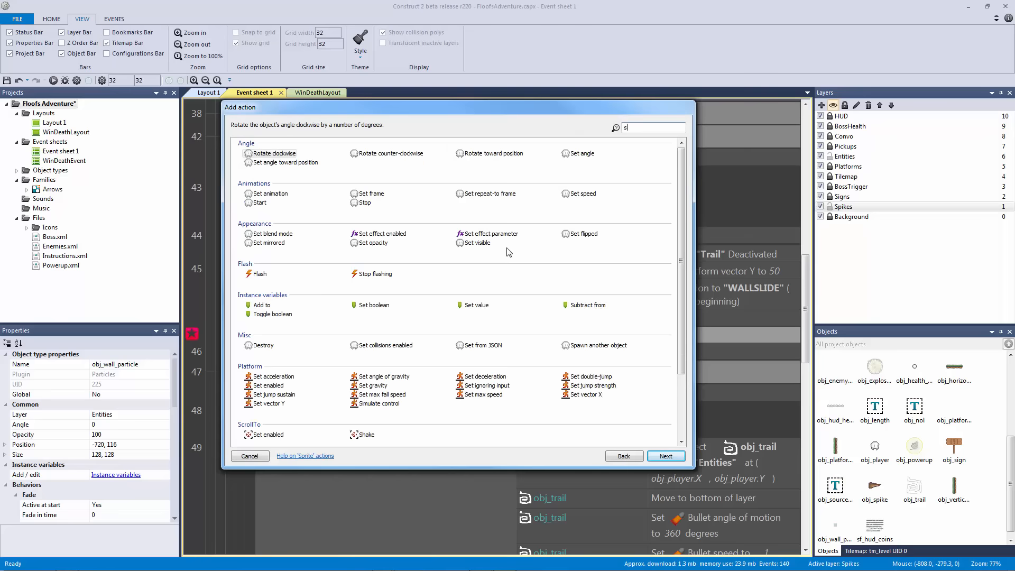
text(pawn)
key(Return)
click(500, 134)
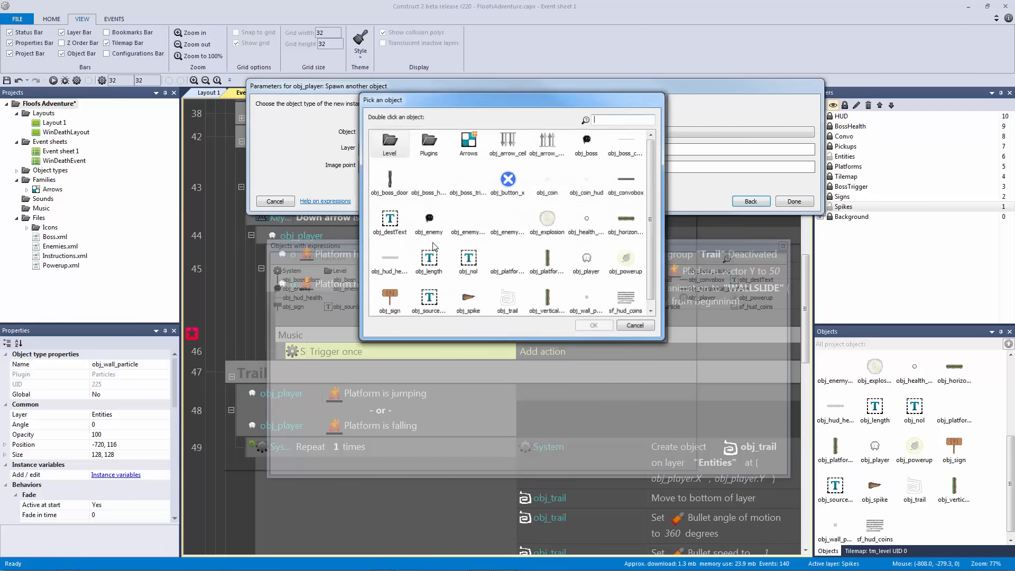
scroll(467, 291, down, 1)
click(588, 297)
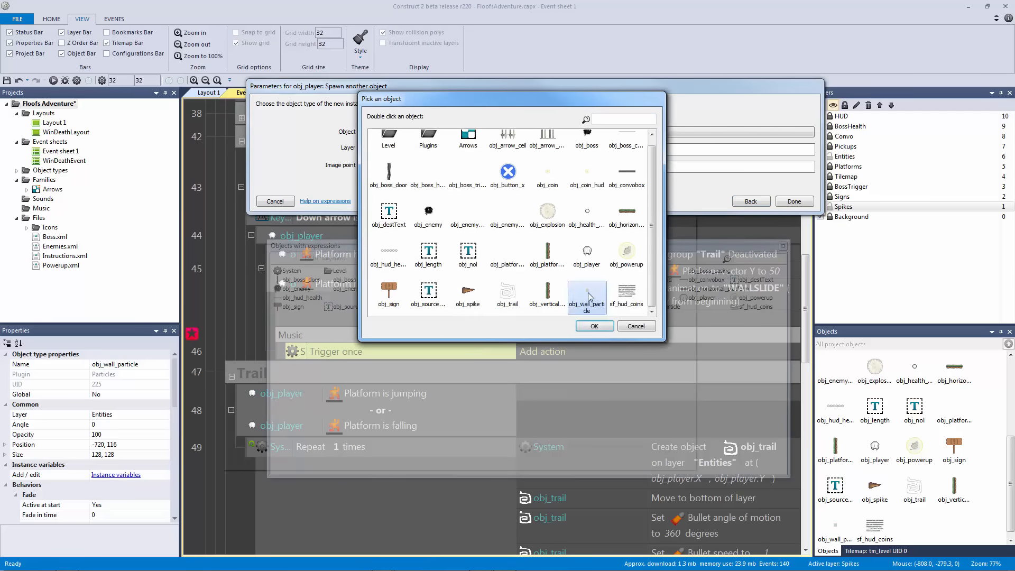
double_click(588, 297)
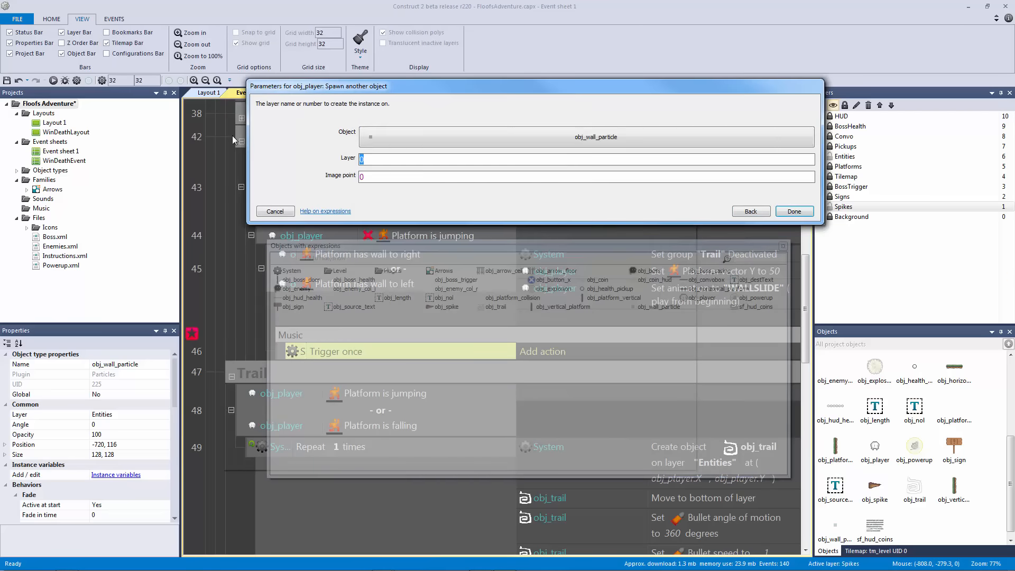
text("Entities")
key(Return)
key(Return)
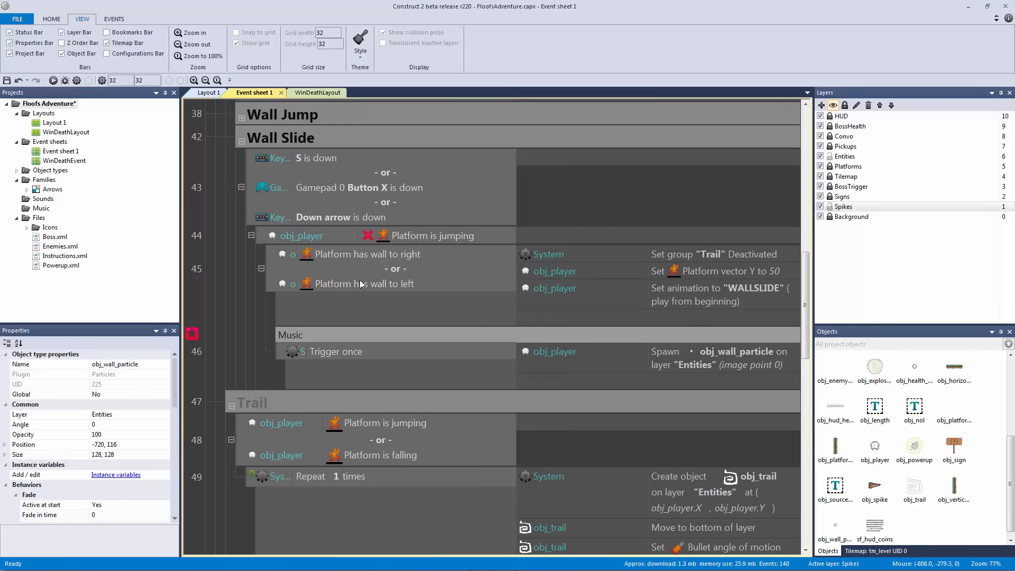
- Add a sub-event to the Wall Slide group with the obj_player condition Platform is on floor
click(382, 351)
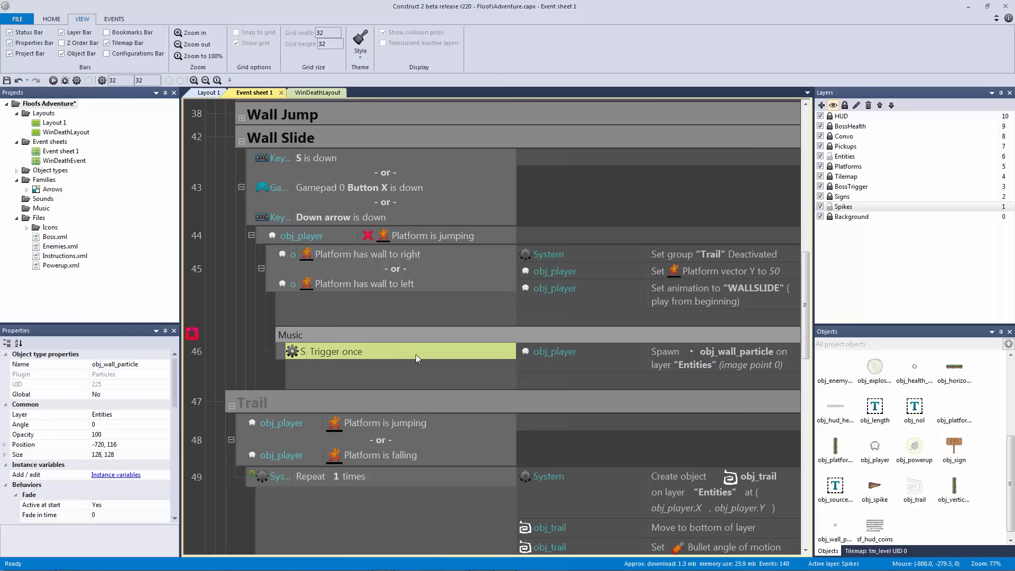
click(559, 353)
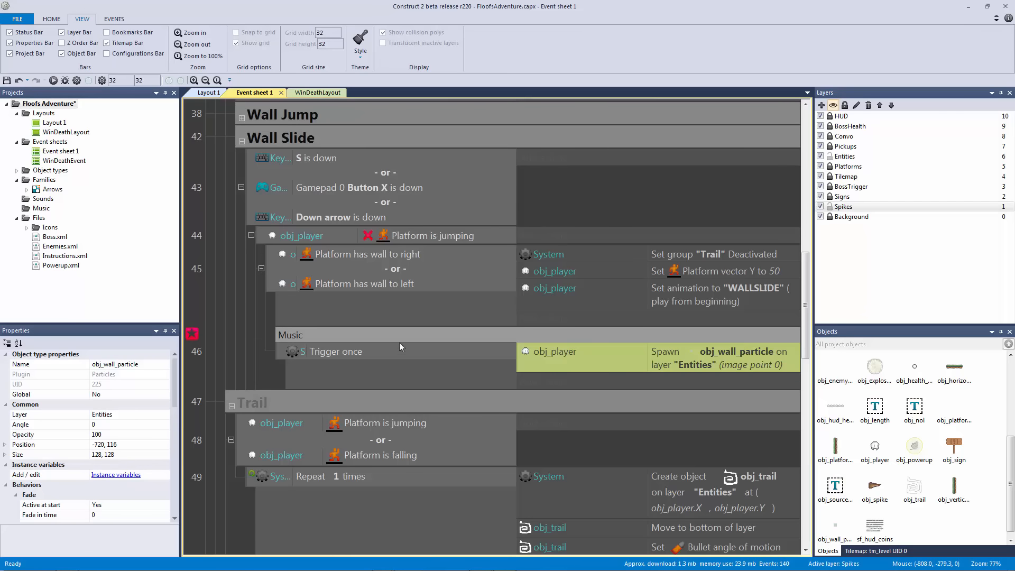
click(270, 140)
key(b)
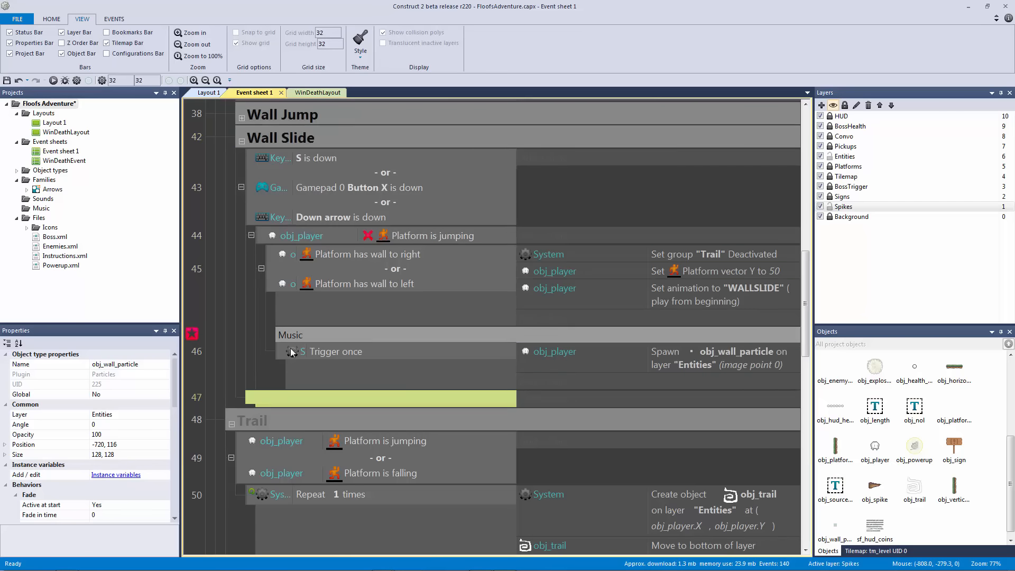
double_click(365, 397)
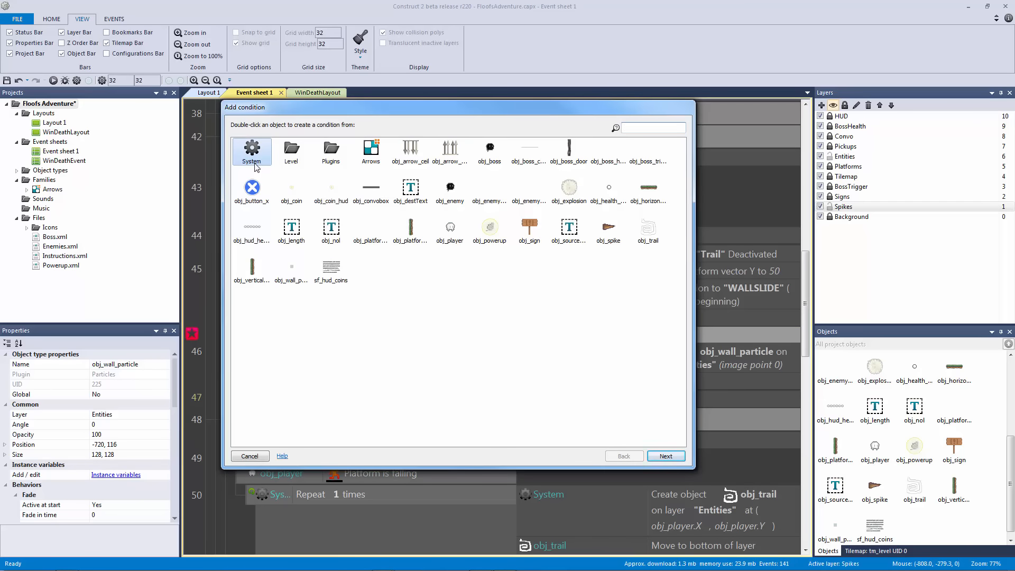
double_click(449, 228)
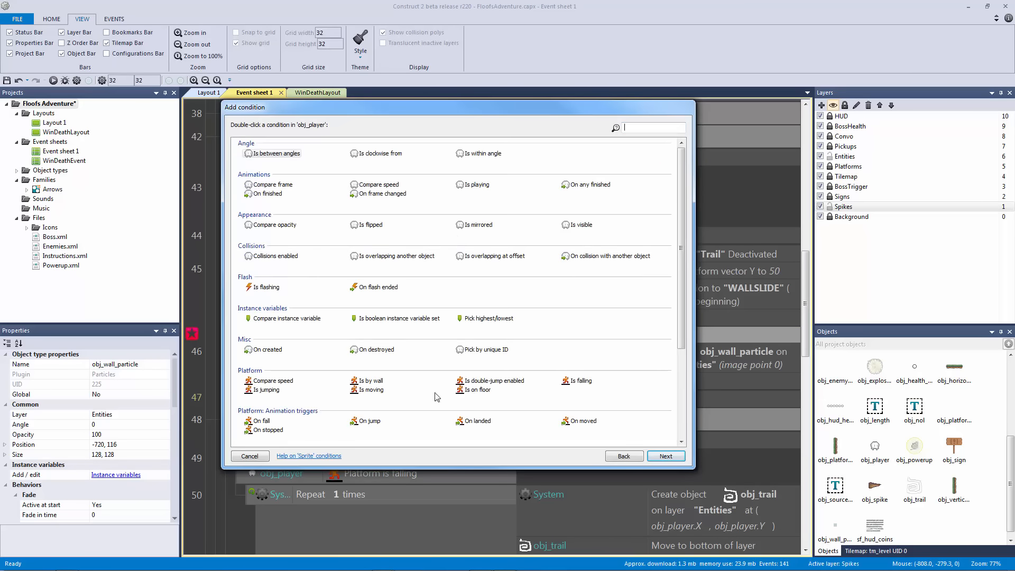
double_click(475, 389)
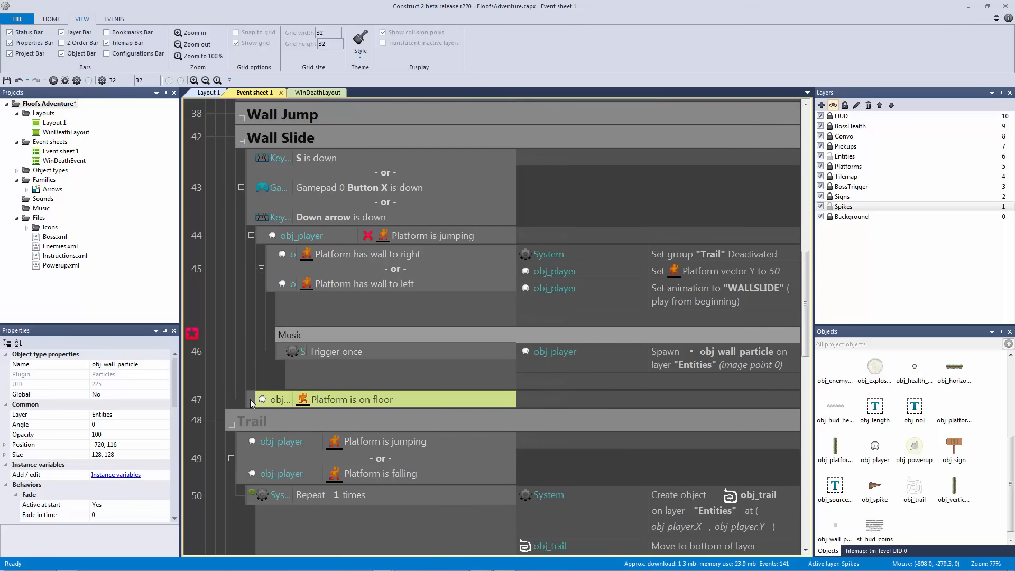
- Add a sub-event under Platform is on floor with a copy of the Trigger once condition
key(b)
click(345, 358)
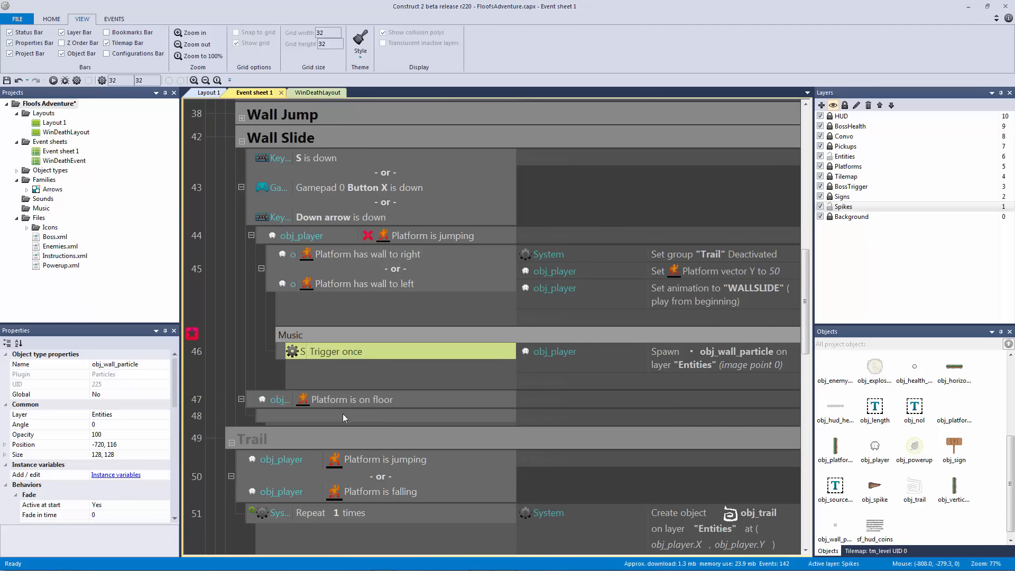
click(365, 416)
key(ctrl+v)
- Add an action destroying obj_wall_particle to the on-floor Trigger once event and save the project
click(555, 417)
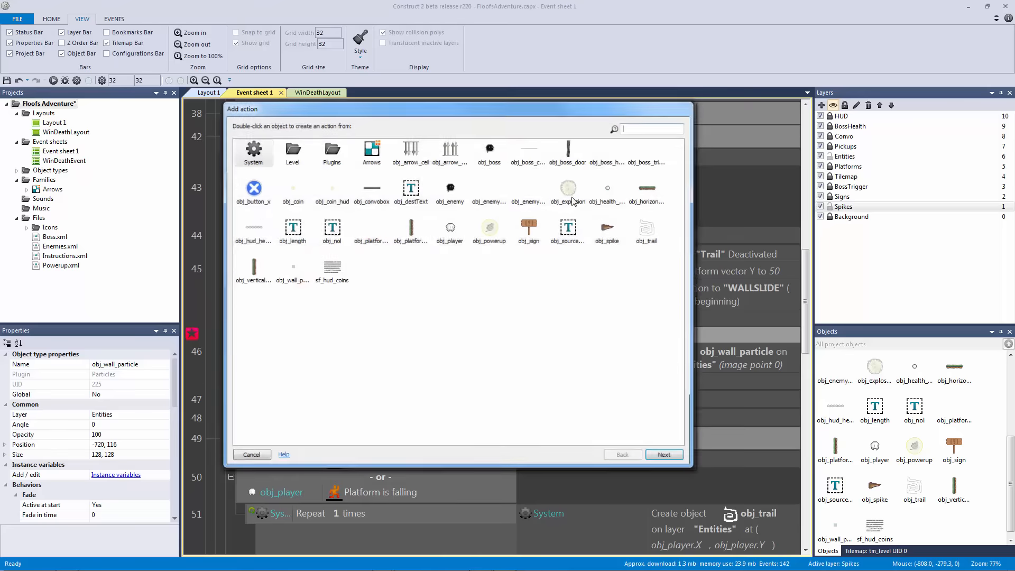
double_click(291, 267)
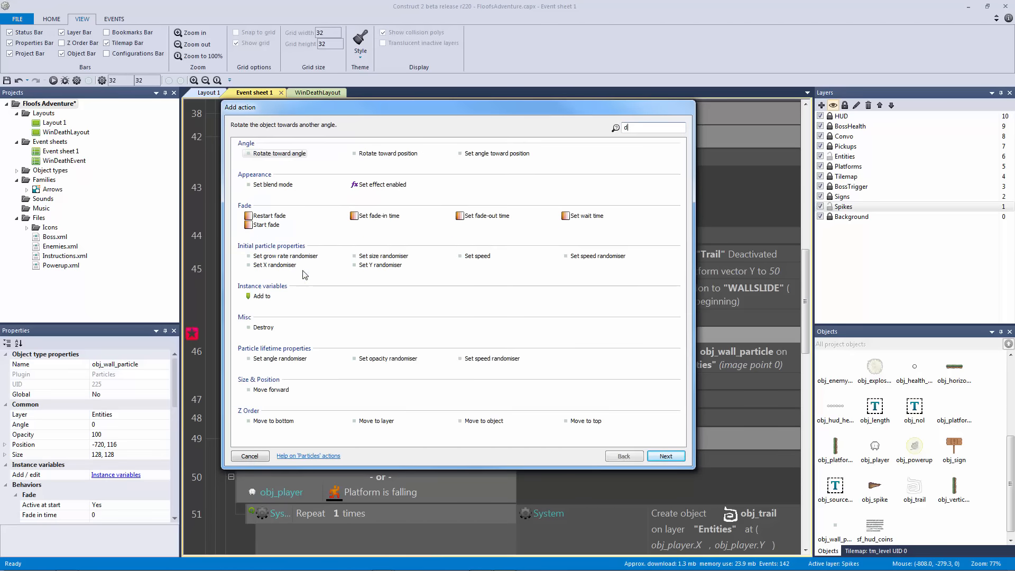
text(des)
click(263, 153)
double_click(263, 153)
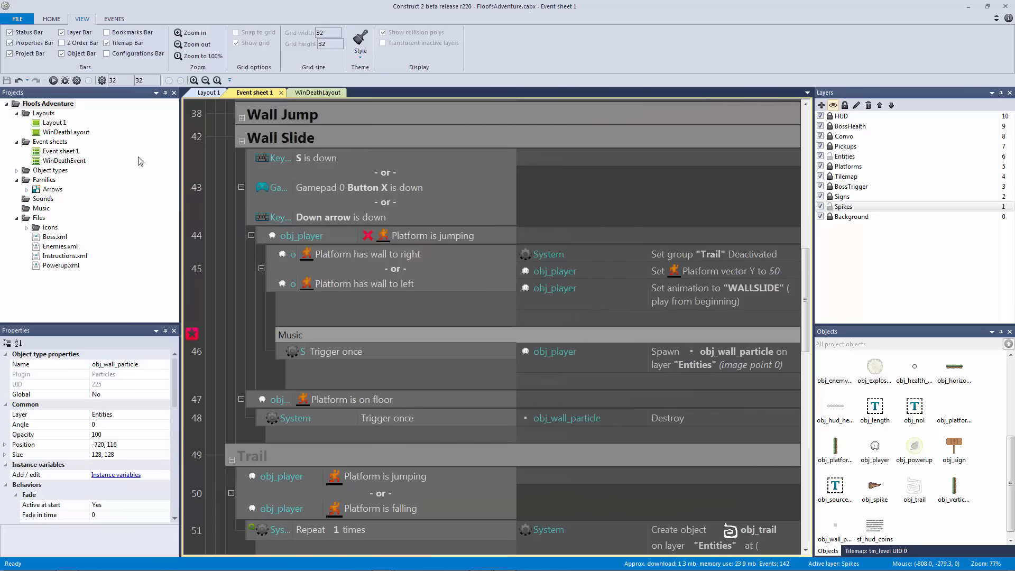
key(ctrl+s)
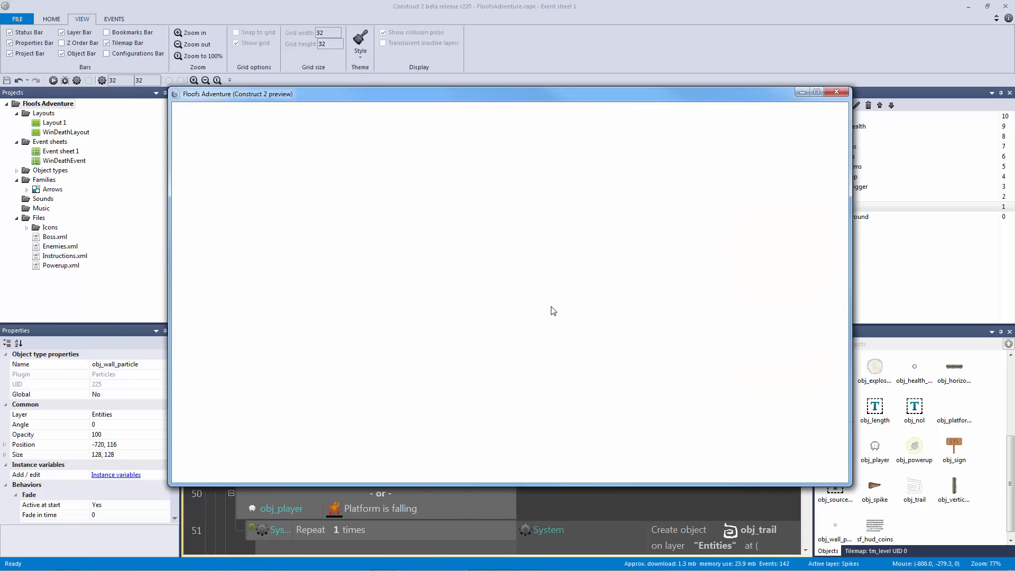
- Play the game preview, jumping and sliding along the cave walls to test the wall particle effect, and close it
key(Left)
key(Up)
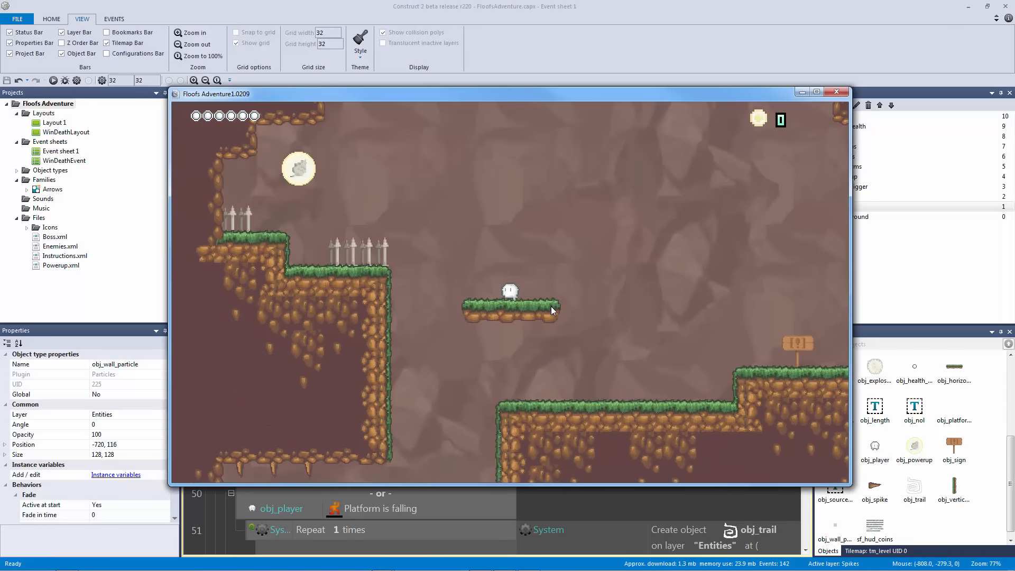
key(Up)
key(Up)
key(Right)
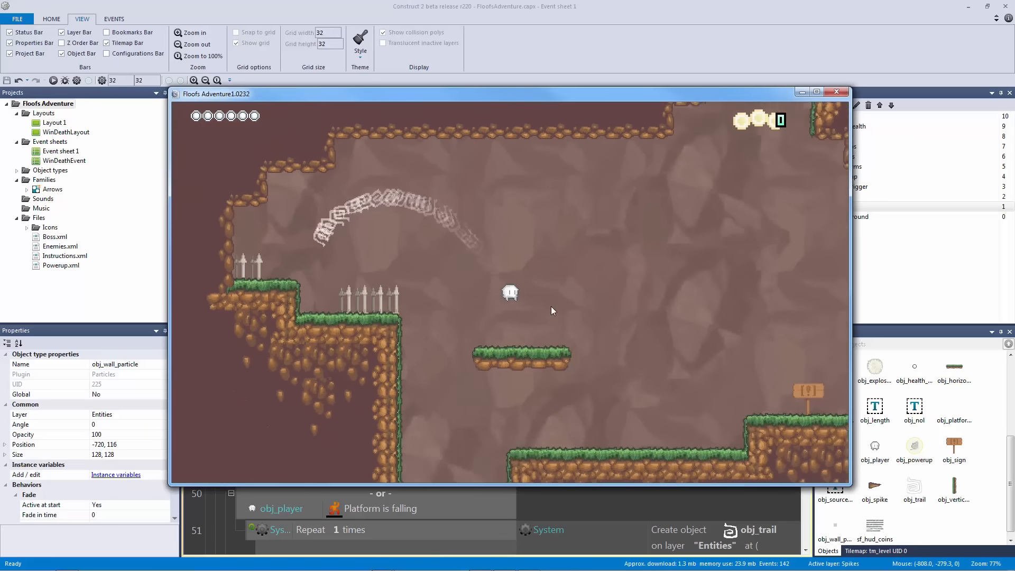
key(Left)
key(Right)
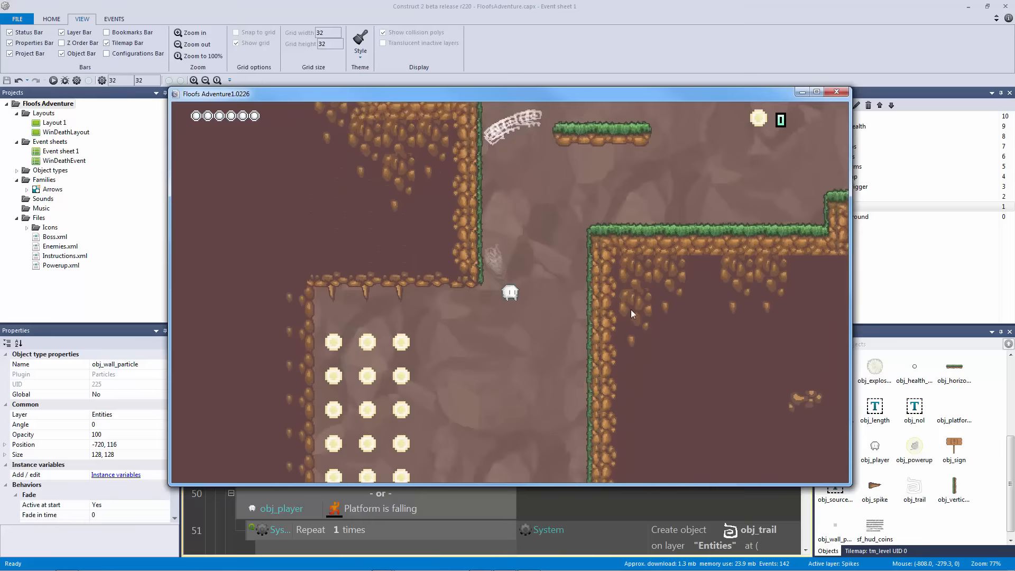
key(Left)
key(Up)
key(Right)
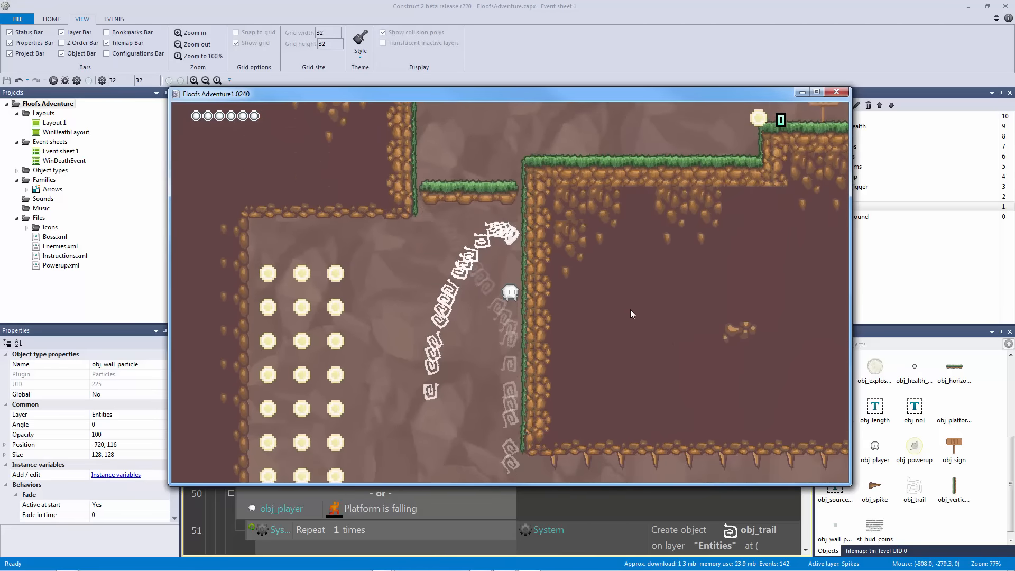
key(Left)
key(Up)
key(Right)
key(Left)
key(Up)
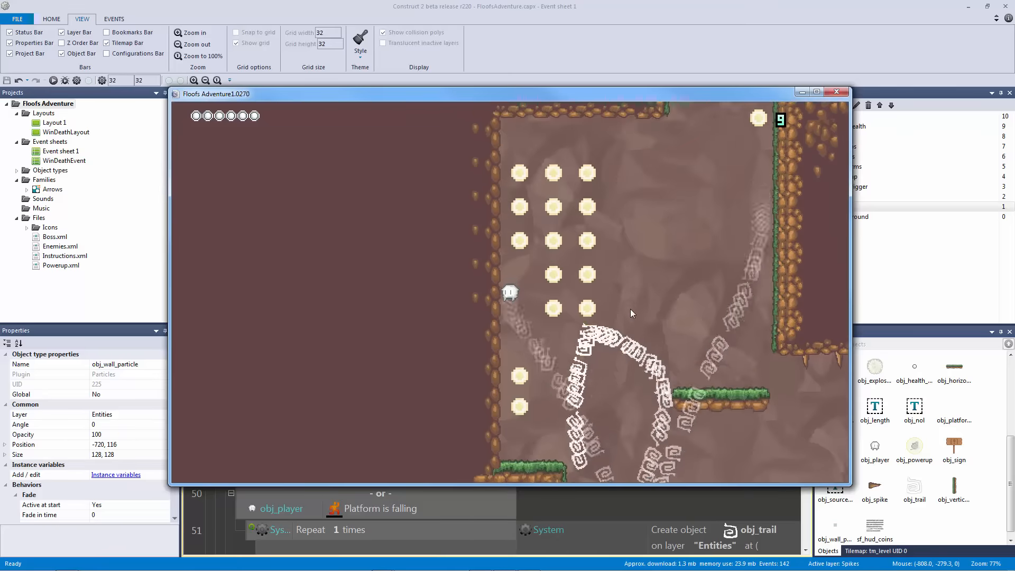
key(Right)
key(Up)
key(Left)
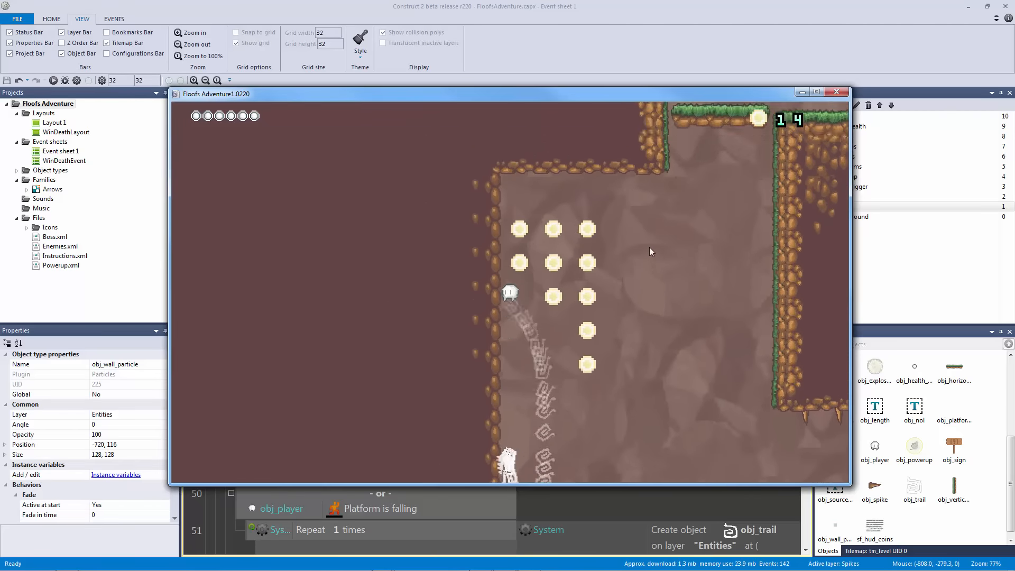
key(Right)
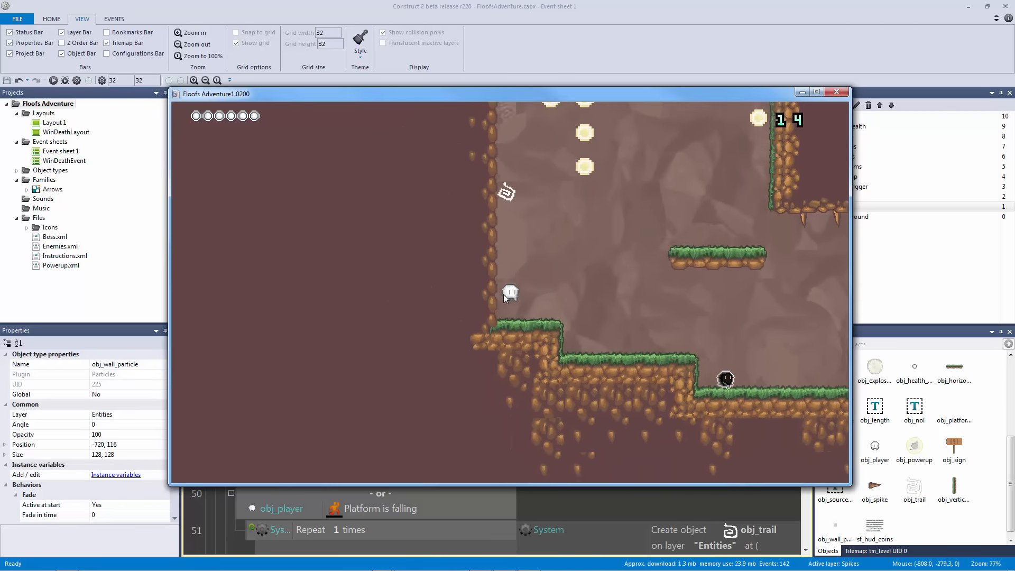
key(Left)
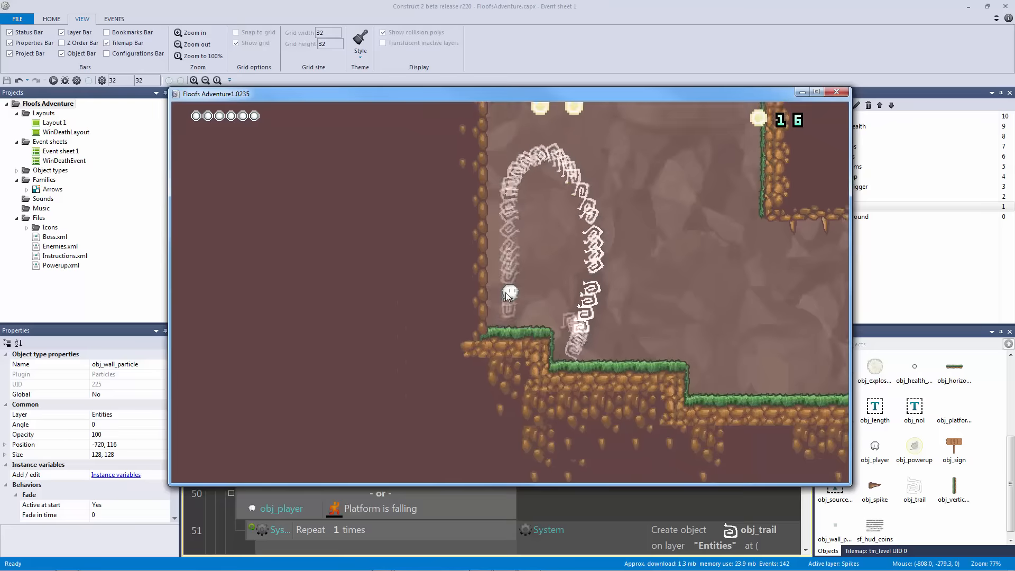
key(Up)
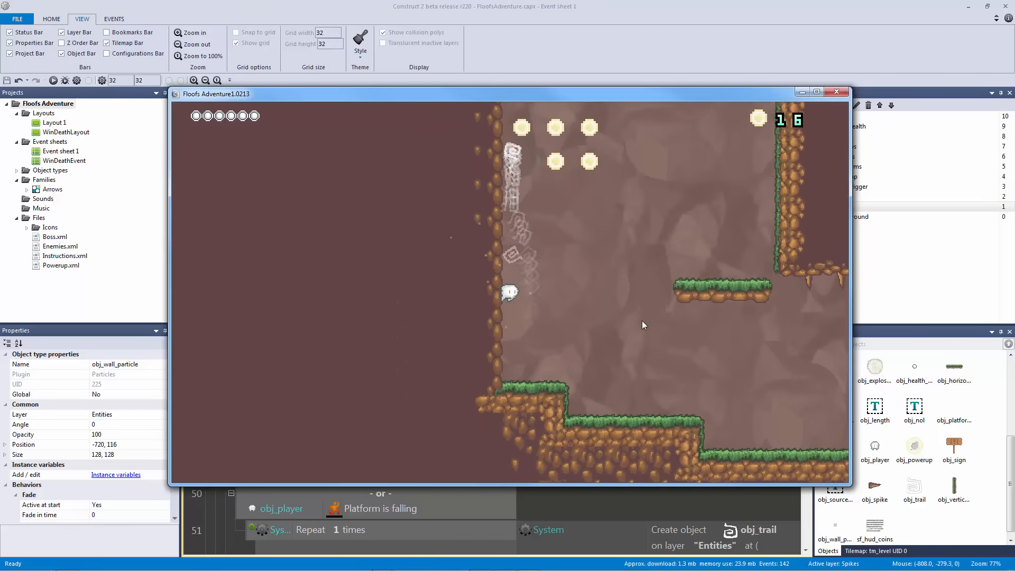
key(Up)
key(Left)
key(Up)
key(Up)
key(Up)
key(Up)
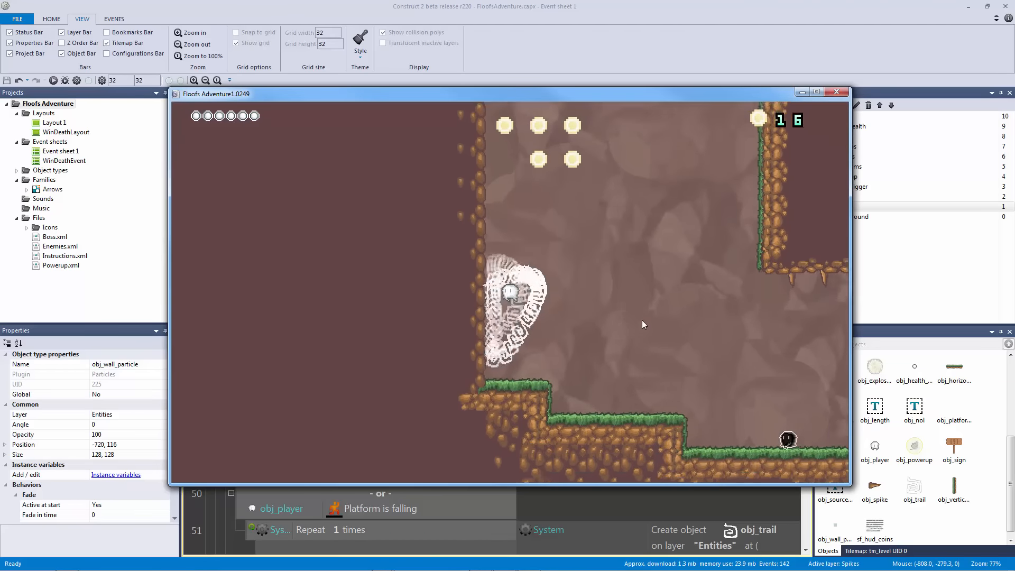
key(Up)
key(Left)
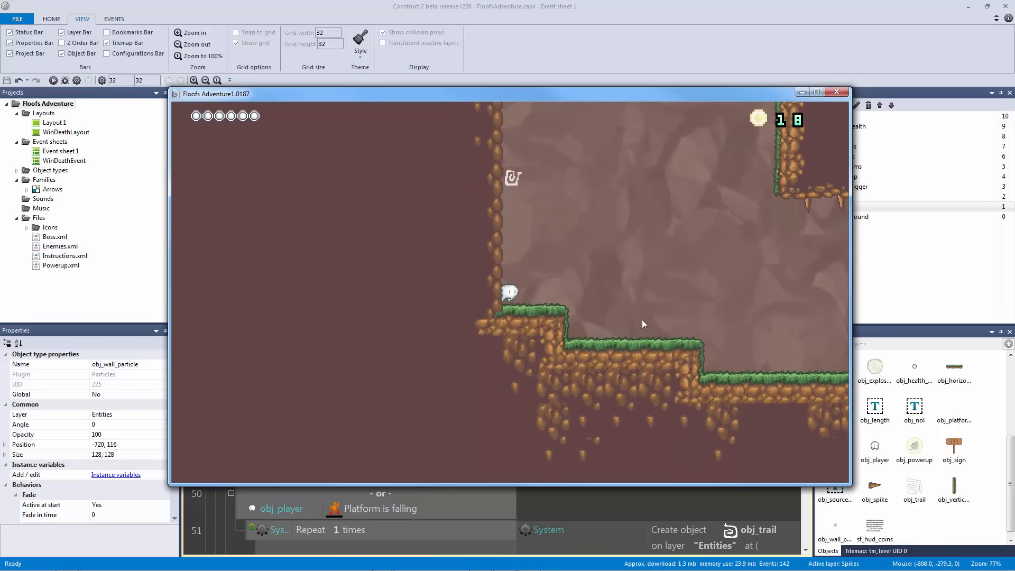
key(Right)
key(Up)
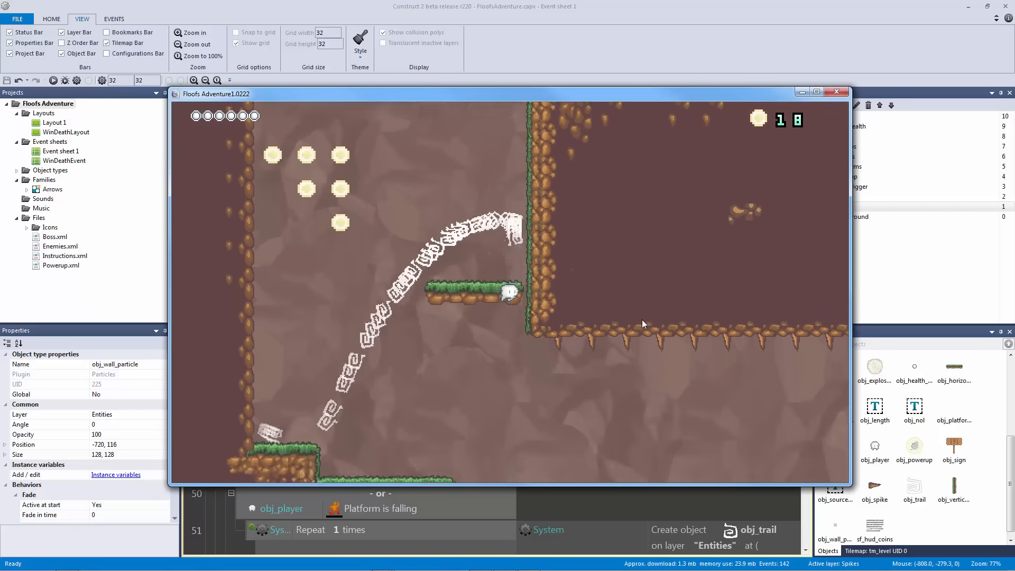
key(Up)
key(Right)
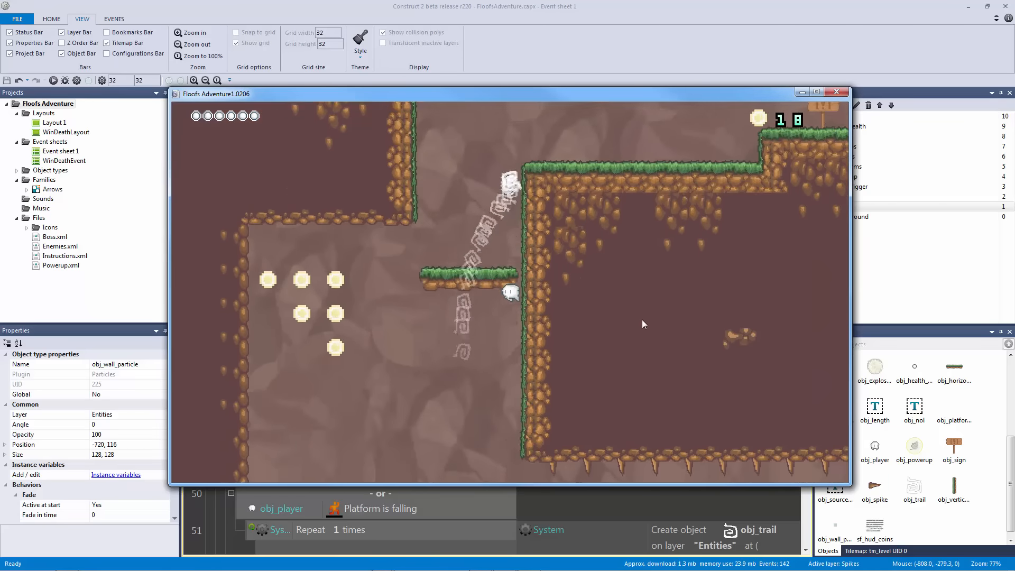
key(Left)
key(Up)
key(Right)
key(Right)
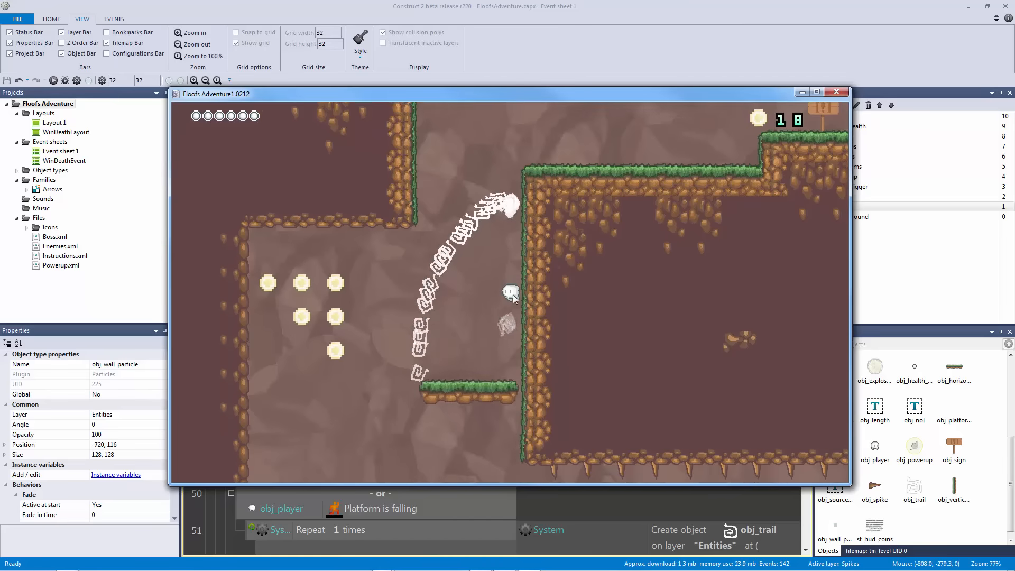
key(Left)
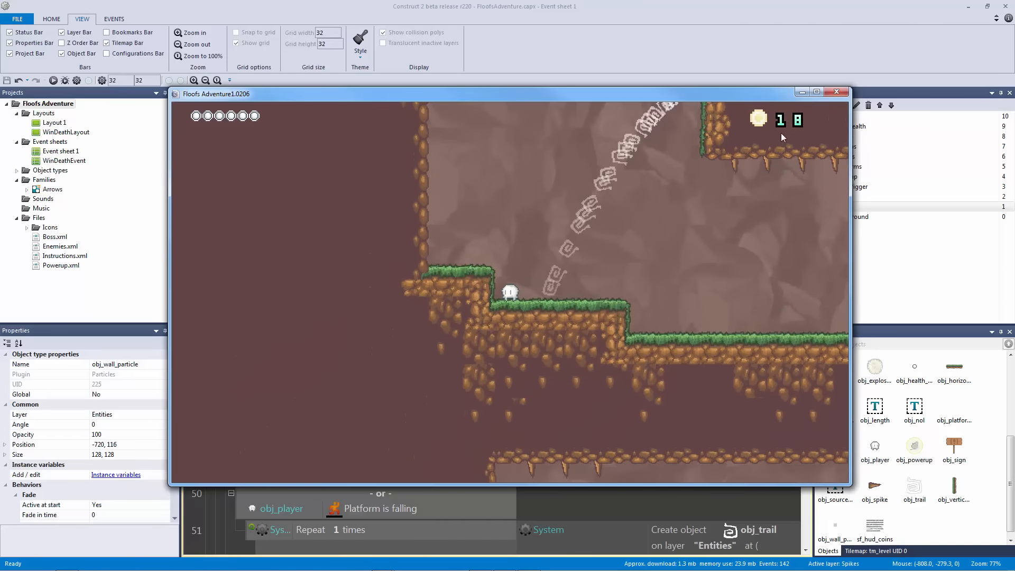
key(alt+F4)
- Return to Layout 1, lock the Spikes layer, unlock the Tilemap layer, and select the tm_level tilemap
click(207, 92)
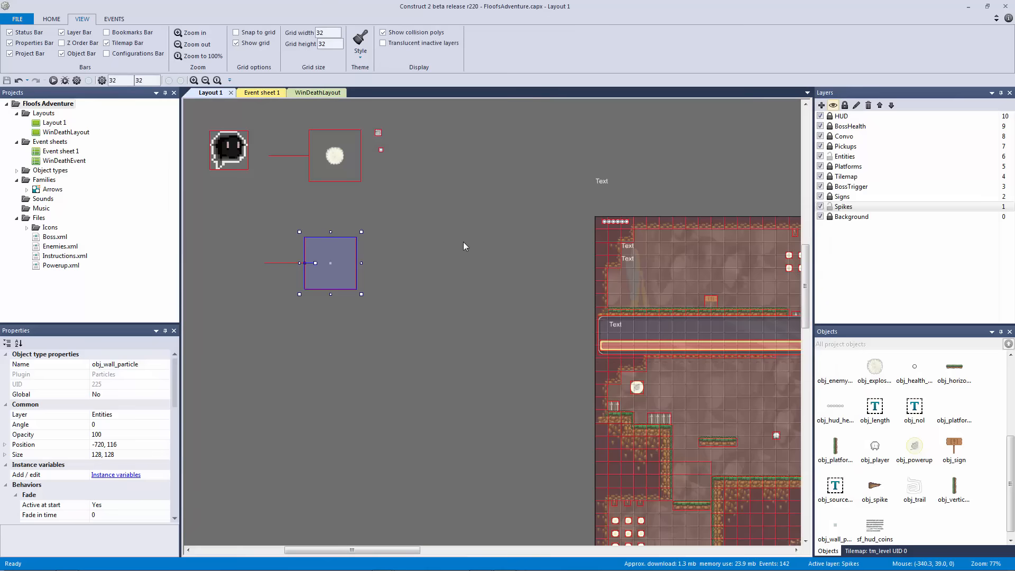
click(588, 288)
ctrl+scroll(591, 299, up, 2)
middle_drag(591, 299, 318, 285)
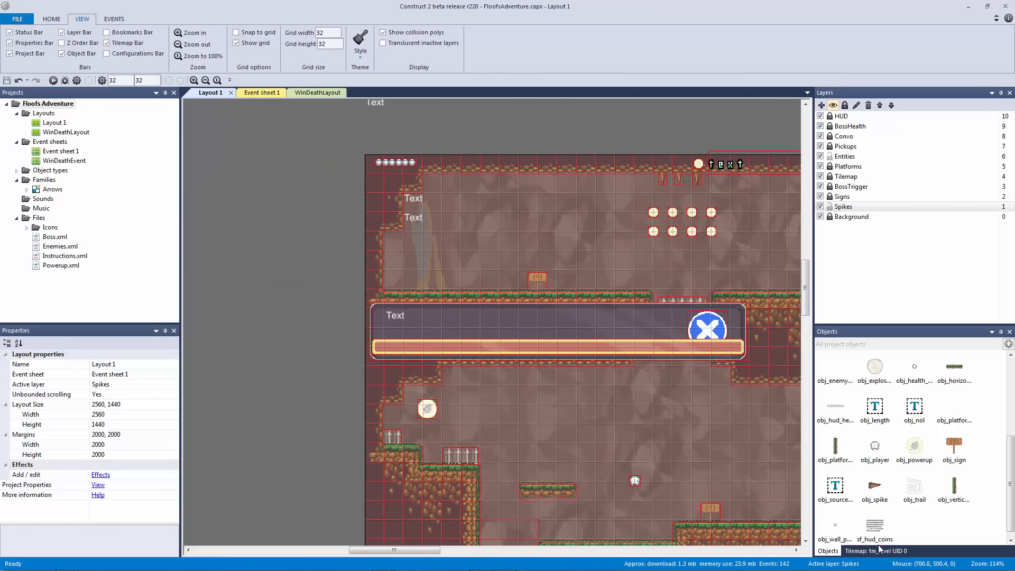
click(874, 551)
click(841, 206)
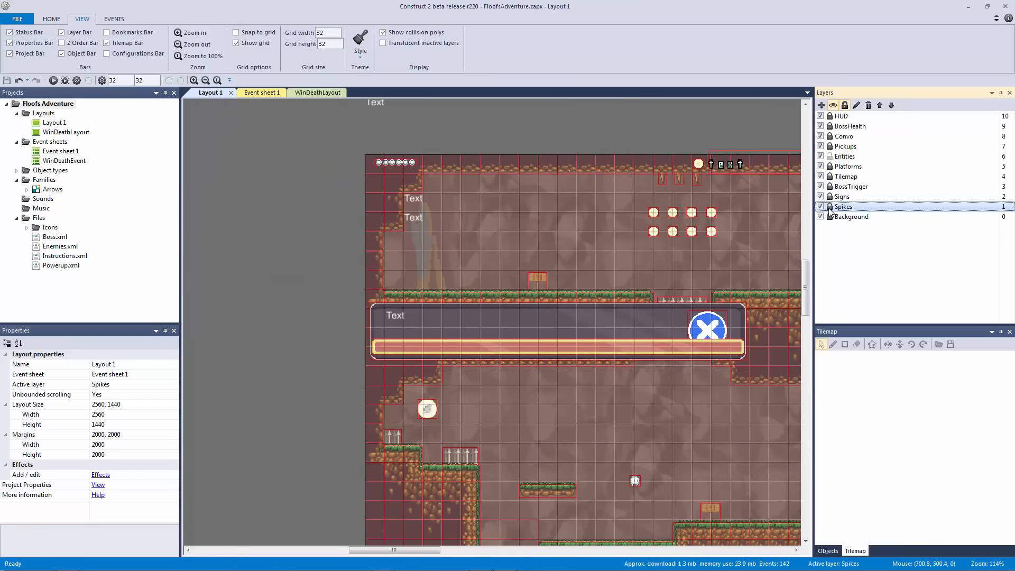
click(686, 217)
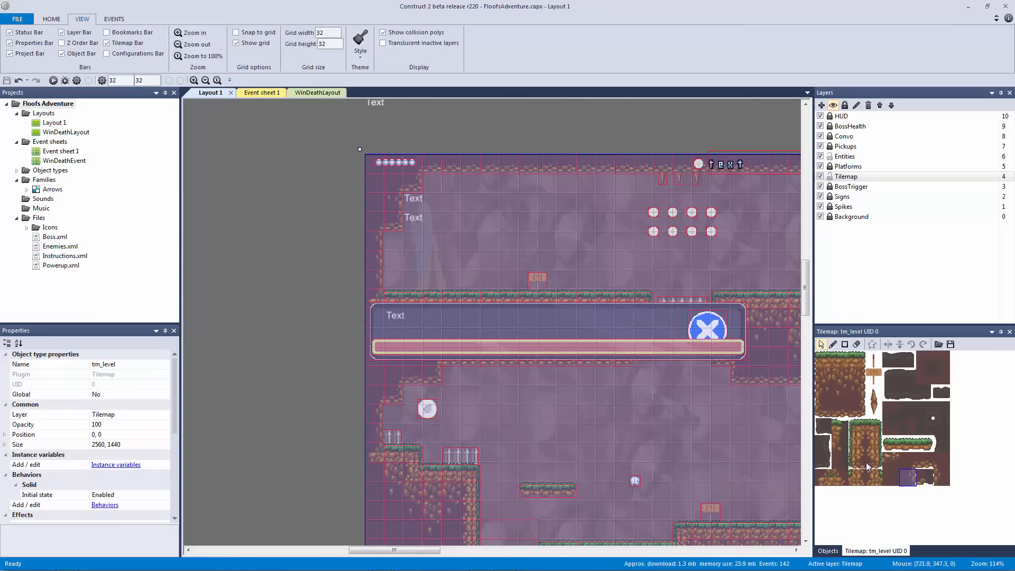
- Open the collision polygon of the wall tile with grass on its left edge and set its top-left point to X 5
click(859, 446)
double_click(857, 445)
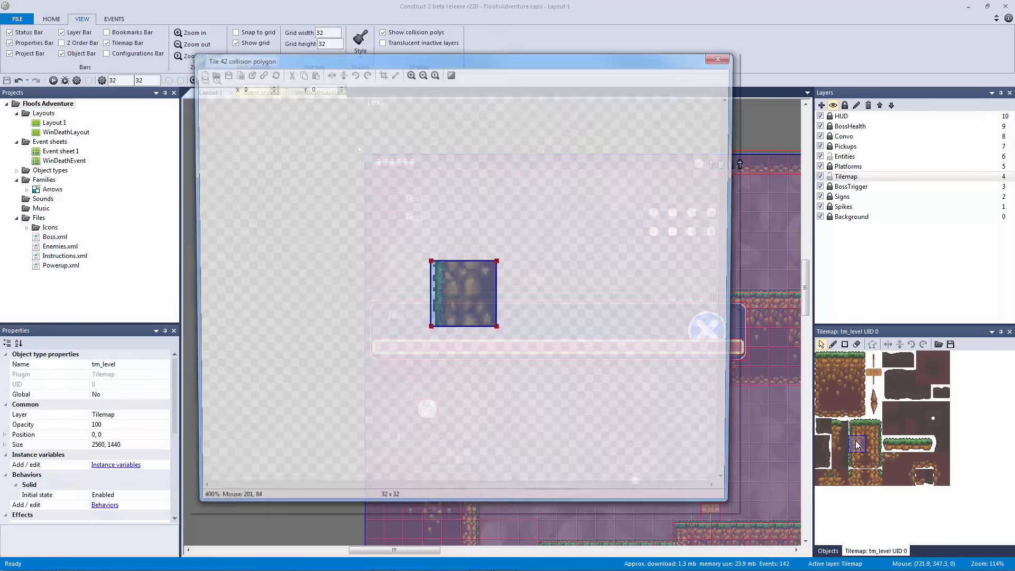
double_click(409, 73)
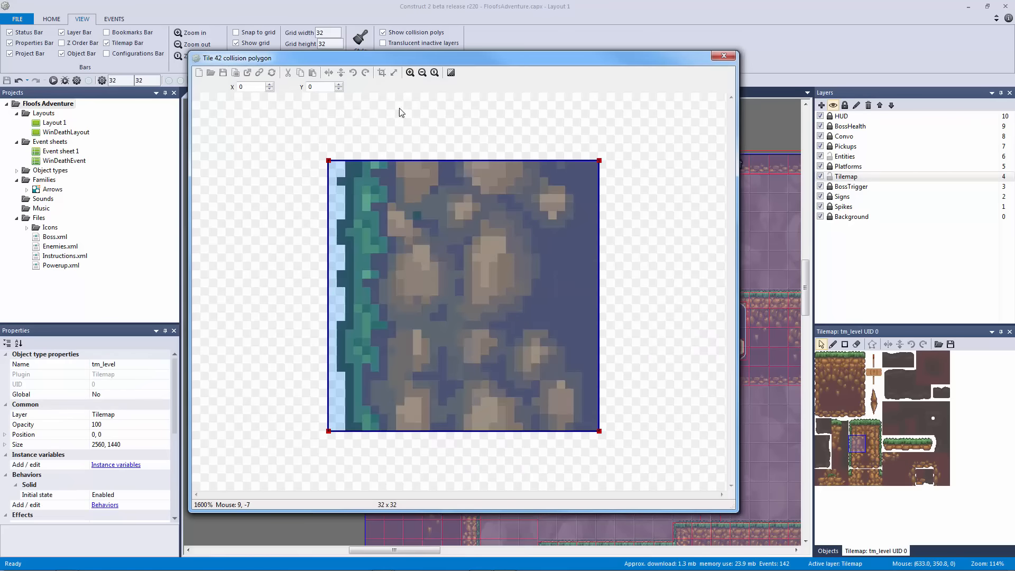
drag(331, 160, 362, 160)
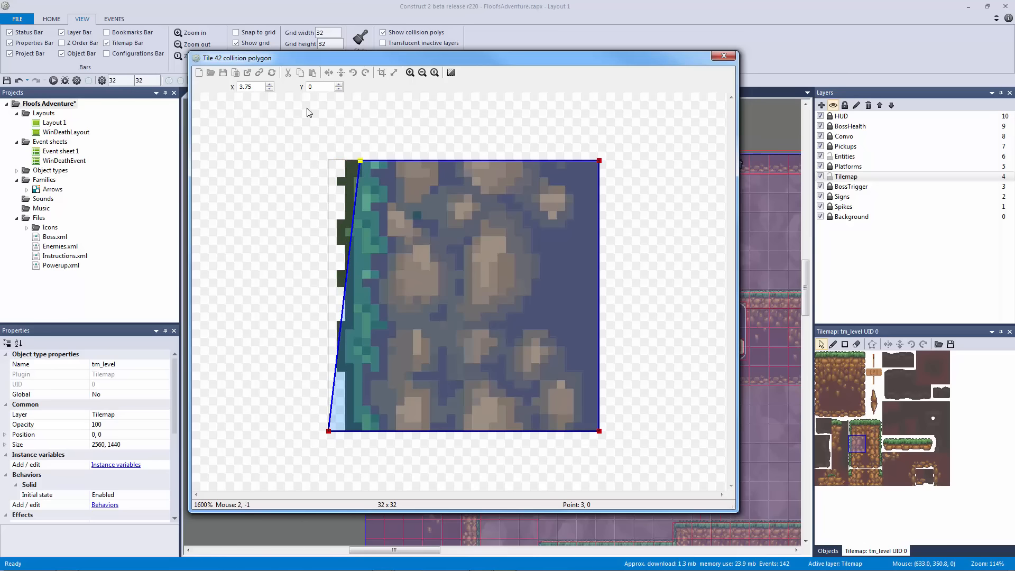
text(4)
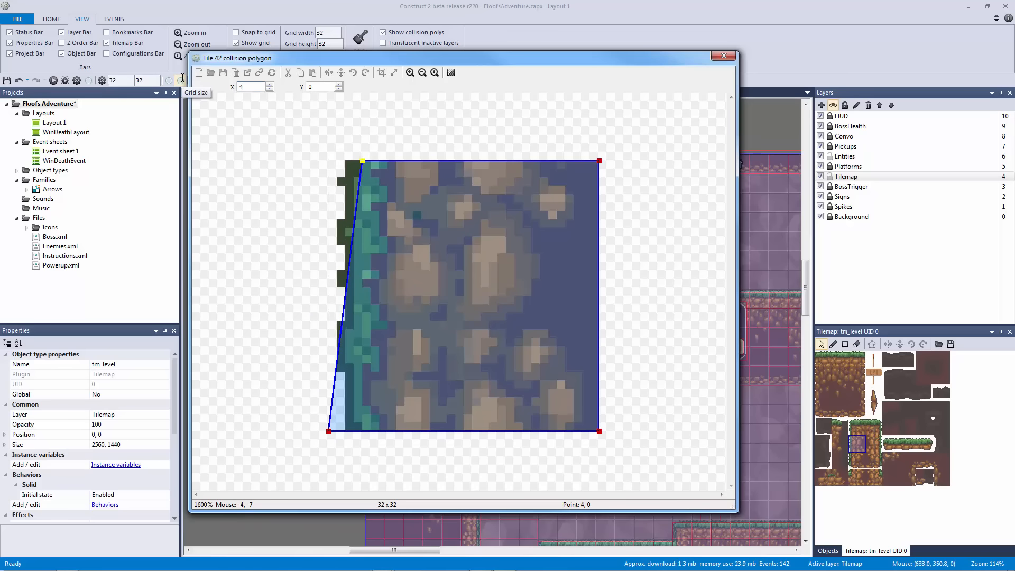
click(270, 84)
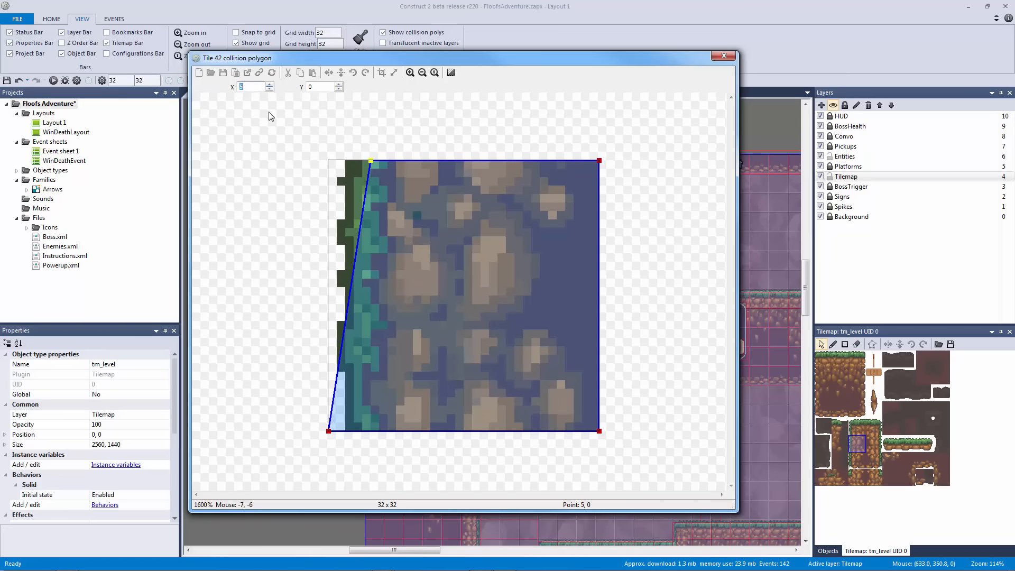
- Set the bottom-left point of tile 42's collision polygon to X 5, close the polygon editor, and save the project
click(327, 434)
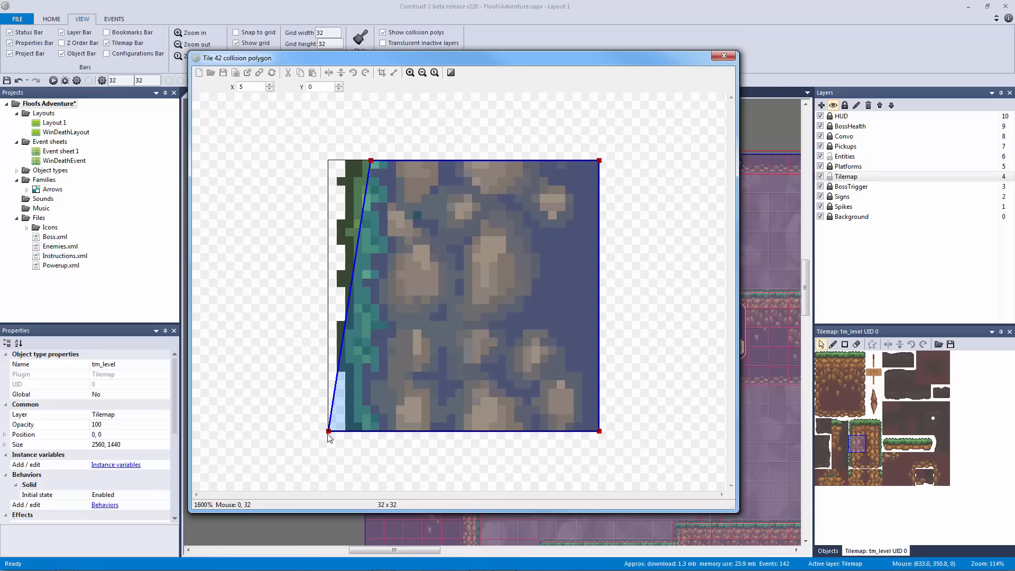
click(269, 85)
click(270, 85)
click(270, 85)
click(270, 85)
click(269, 85)
click(250, 141)
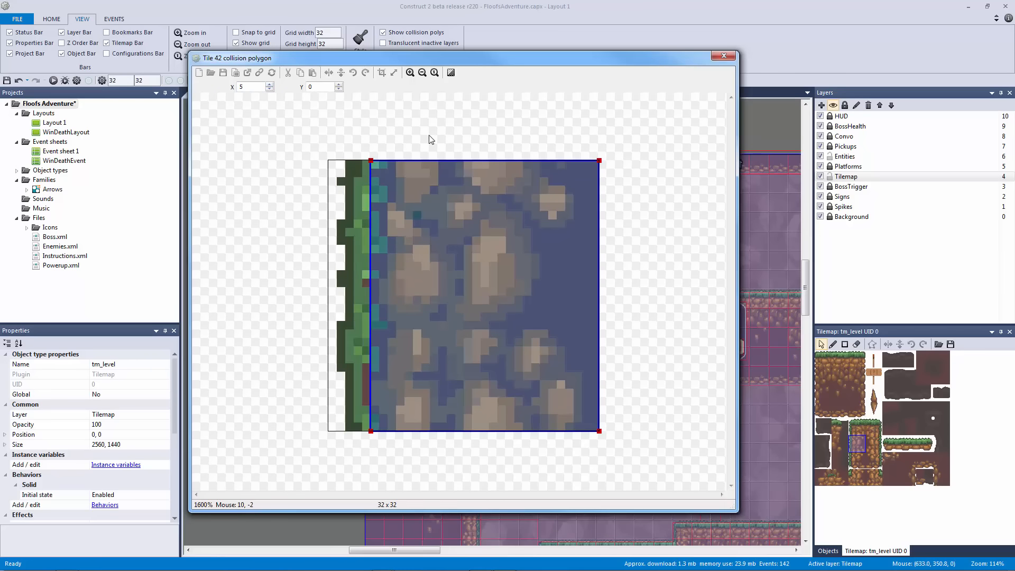
click(725, 57)
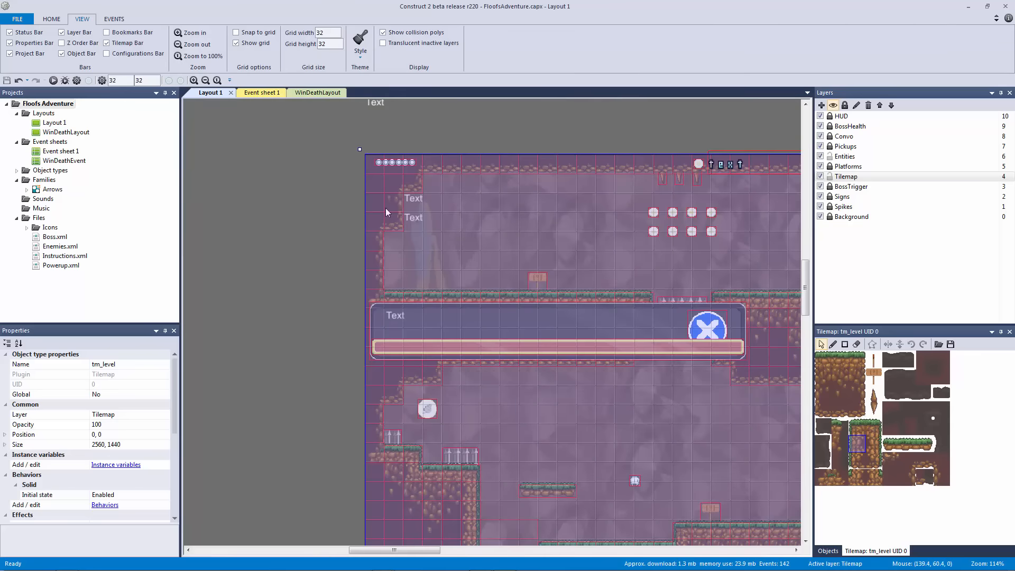
- Play the game preview, jumping between and sliding down the grassy walls to test the adjusted tile collision, and close it
click(53, 80)
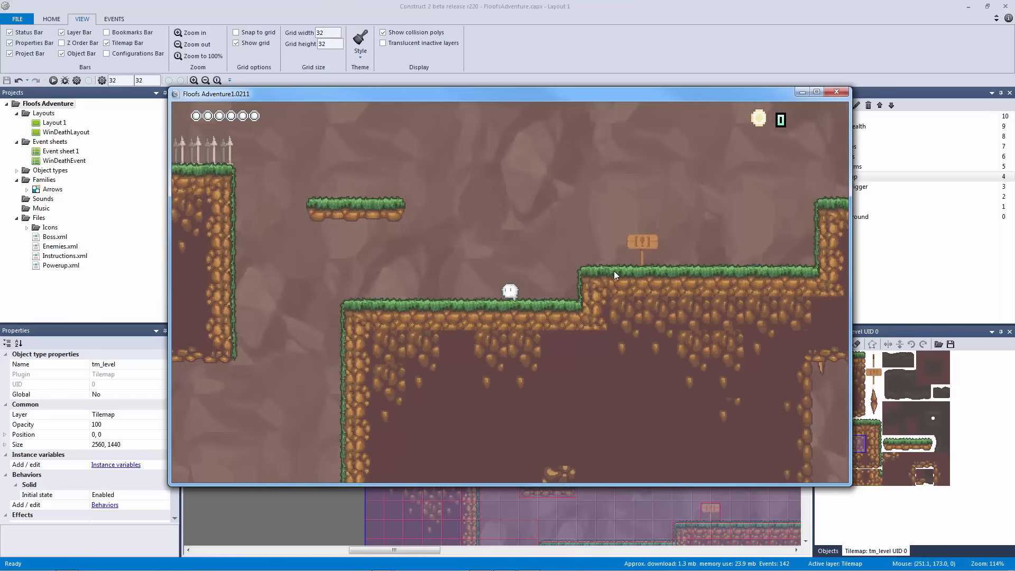
key(Left)
key(Up)
key(Right)
key(Up)
key(Left)
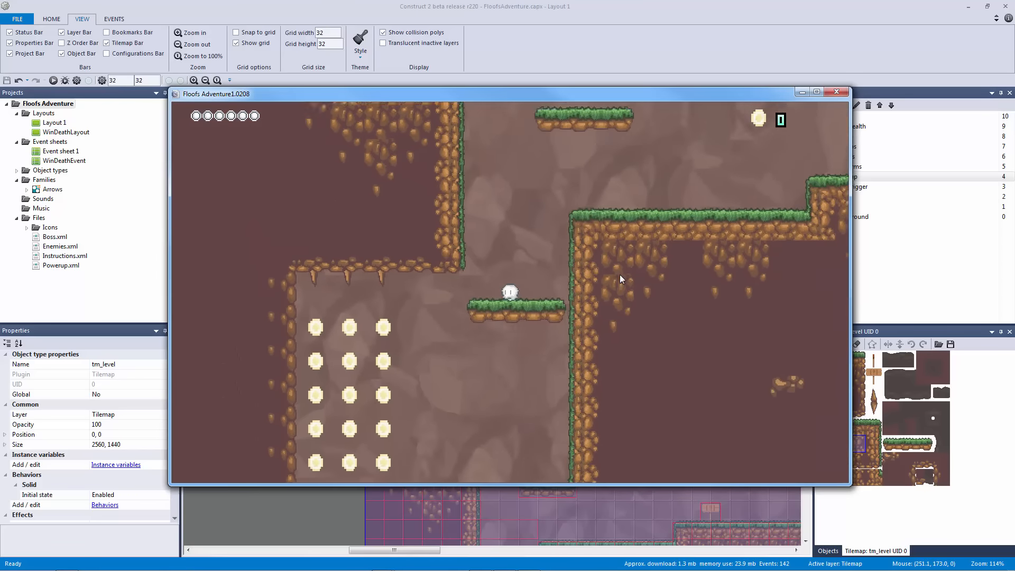
key(Up)
key(Right)
key(Up)
key(Left)
key(Up)
key(Left)
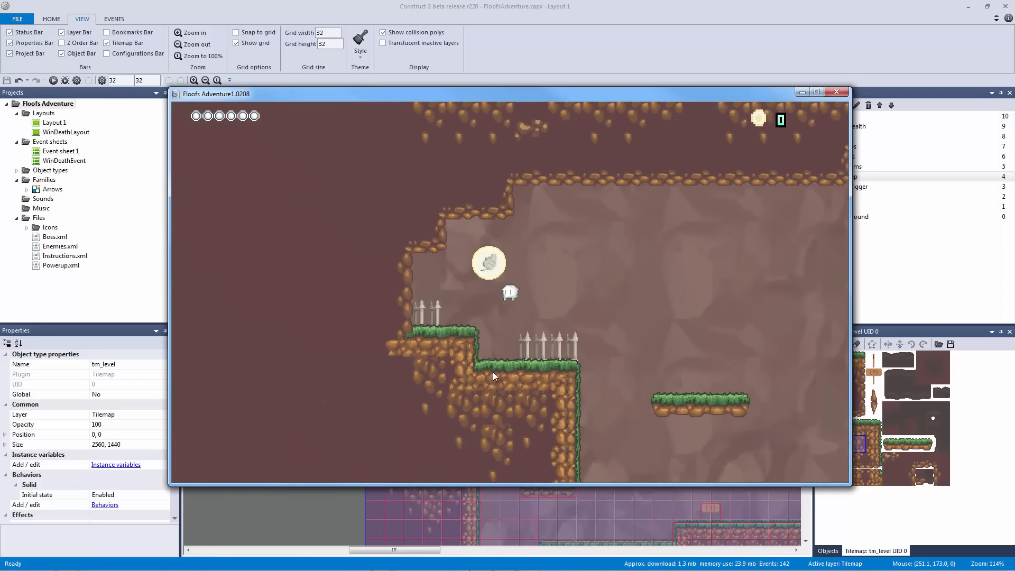
key(Up)
key(Right)
key(Left)
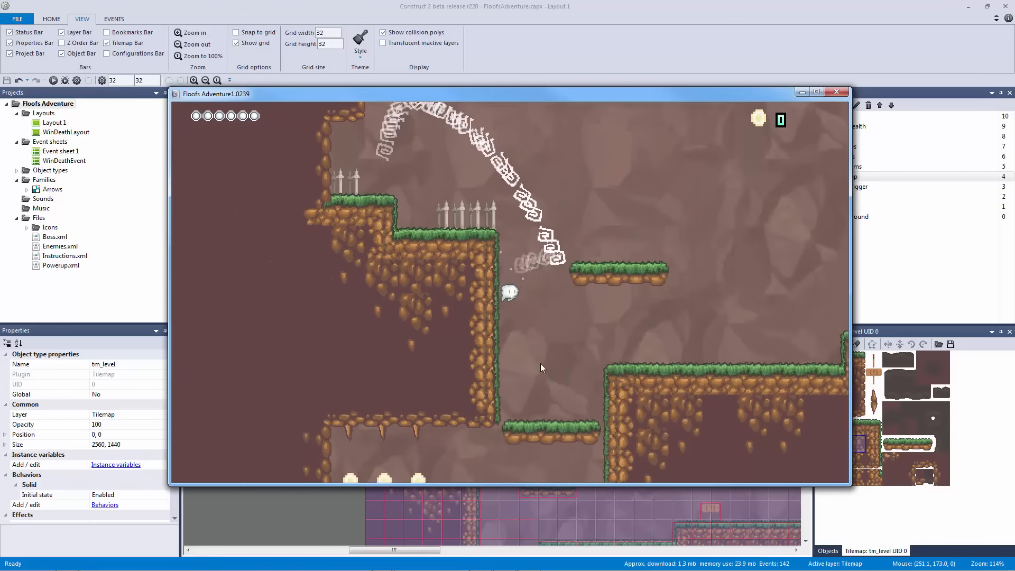
key(Right)
key(Right)
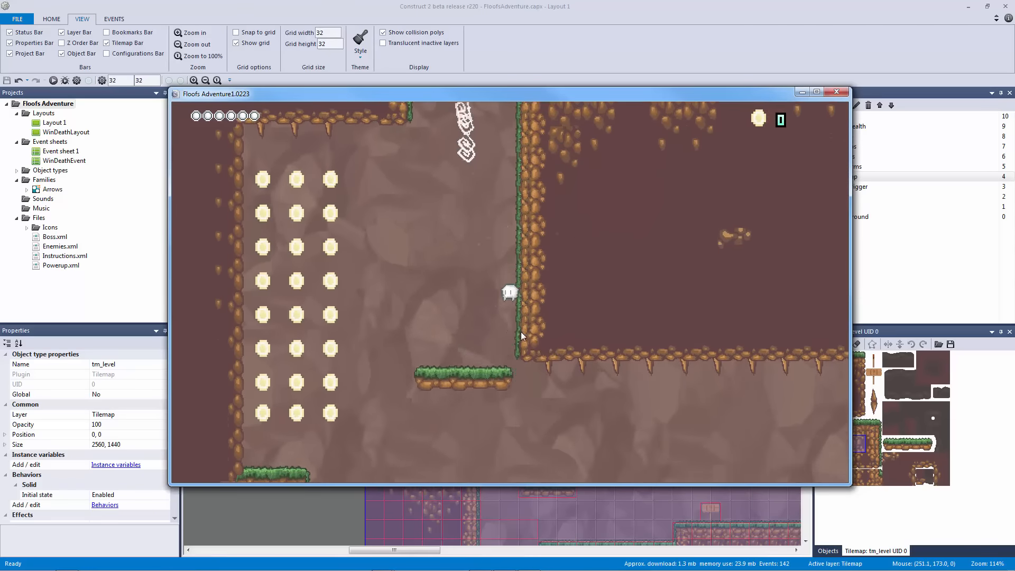
key(Left)
key(Up)
key(Right)
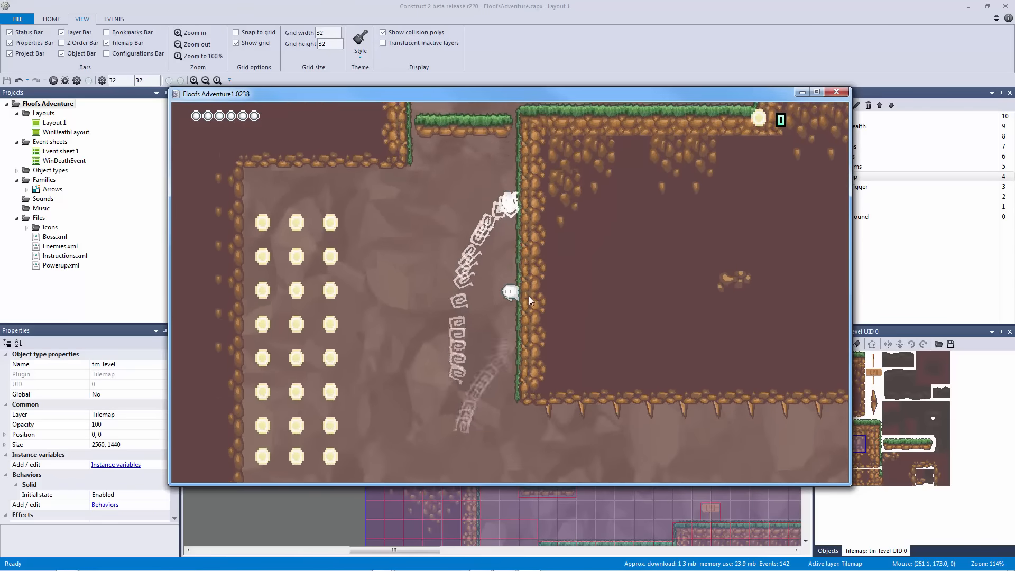
key(Left)
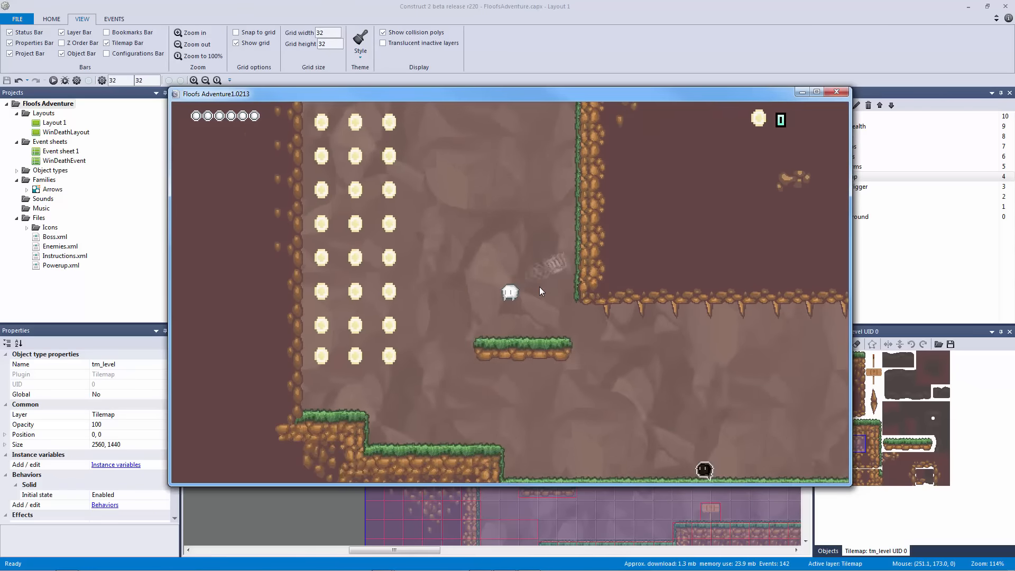
key(Up)
key(Right)
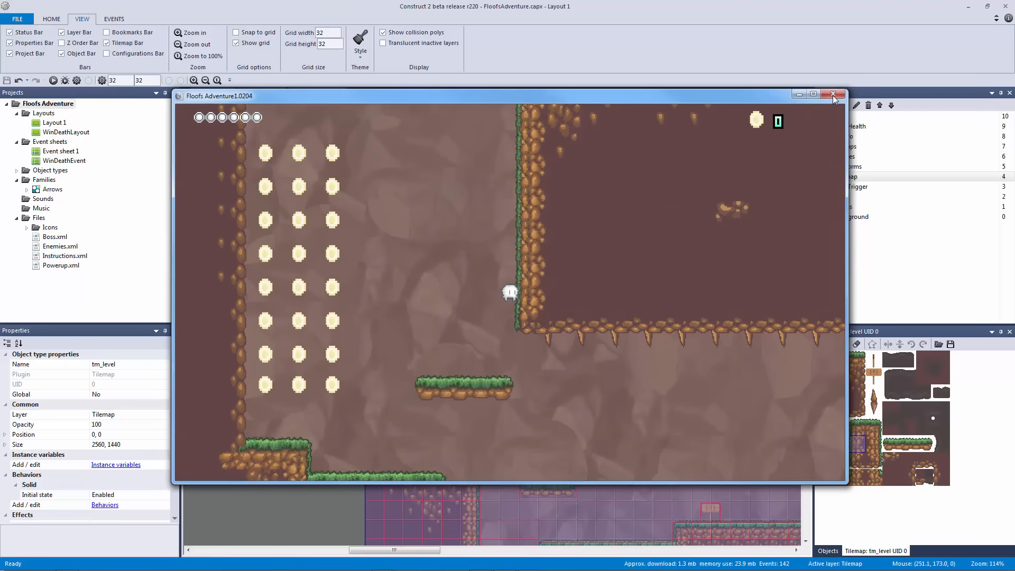
click(834, 93)
- Examine up close how the collision outlines fit the grassy edges of the cave walls in the layout
click(324, 397)
middle_drag(442, 380, 279, 156)
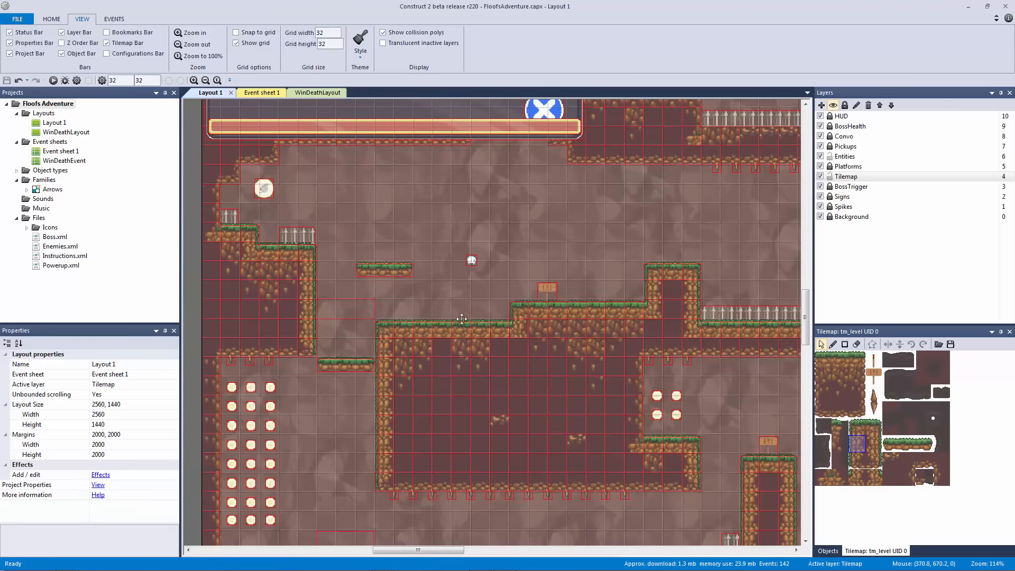
middle_drag(424, 409, 548, 359)
ctrl+scroll(547, 355, up, 3)
middle_drag(534, 297, 548, 173)
ctrl+scroll(545, 185, up, 2)
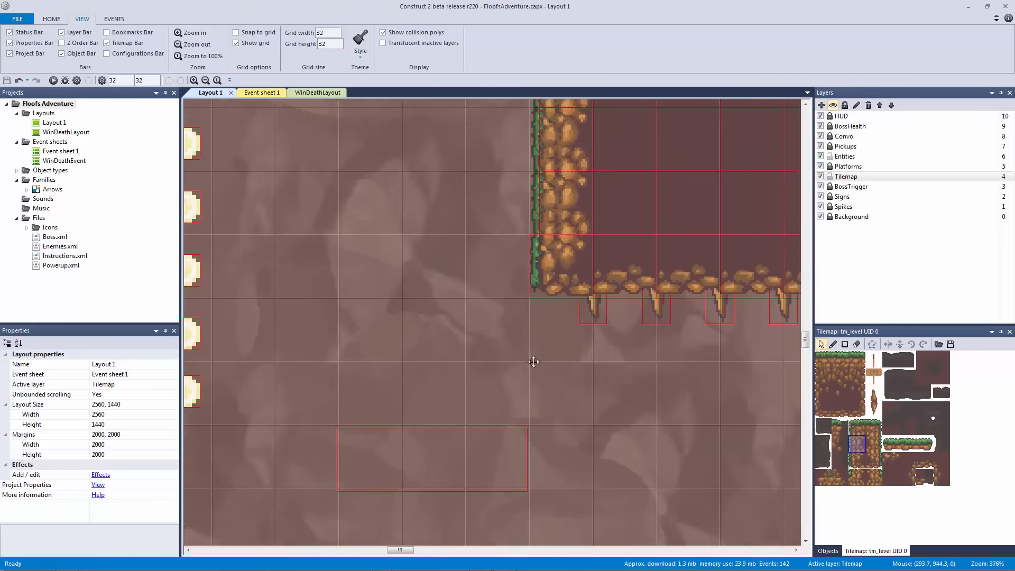
middle_drag(534, 360, 526, 395)
ctrl+scroll(540, 298, up, 2)
middle_drag(537, 306, 529, 367)
ctrl+scroll(565, 294, down, 2)
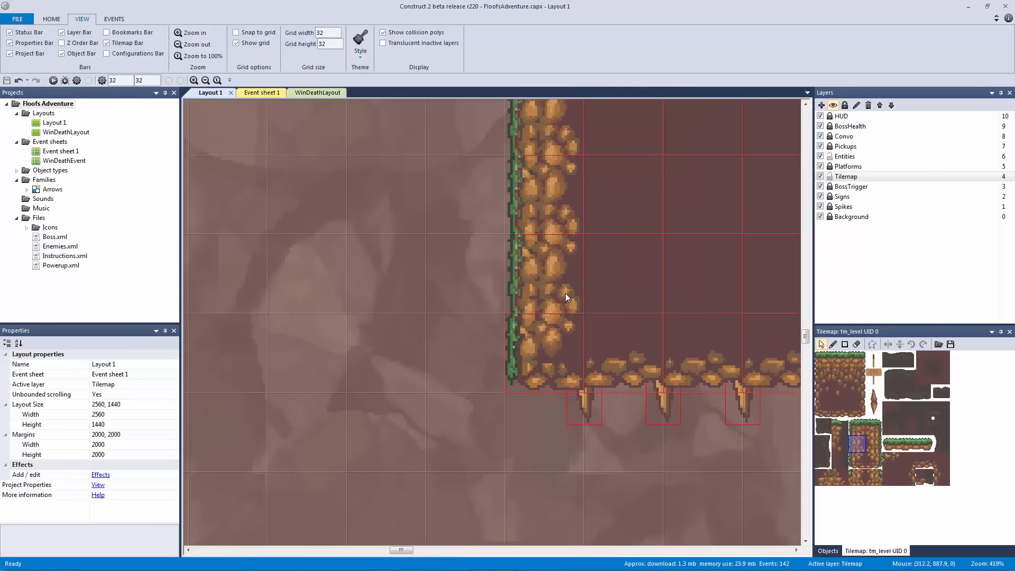
middle_drag(523, 143, 573, 430)
middle_drag(520, 349, 533, 388)
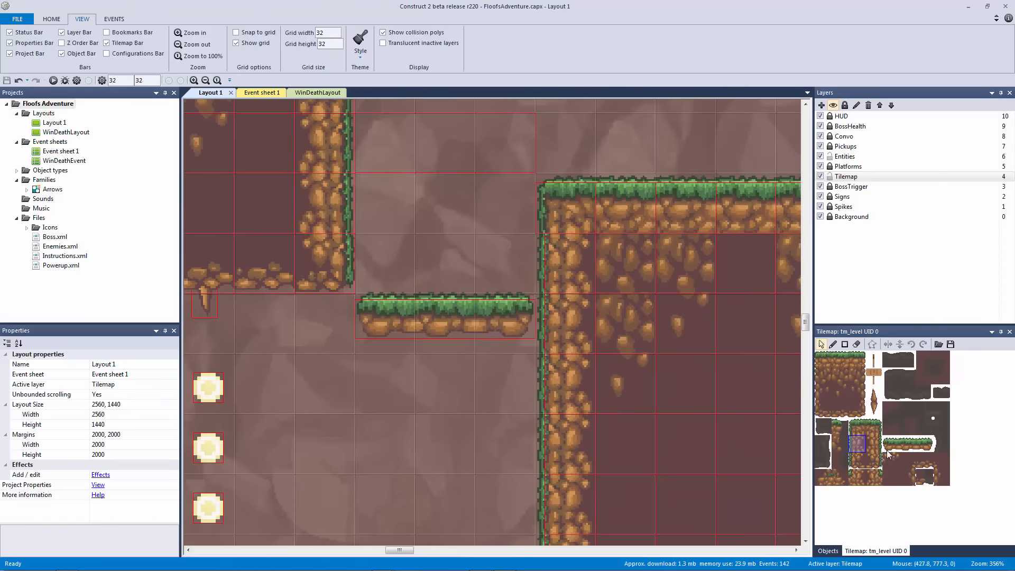
- Set both left points of tile 42's collision polygon to X 4 and close the polygon editor
double_click(856, 444)
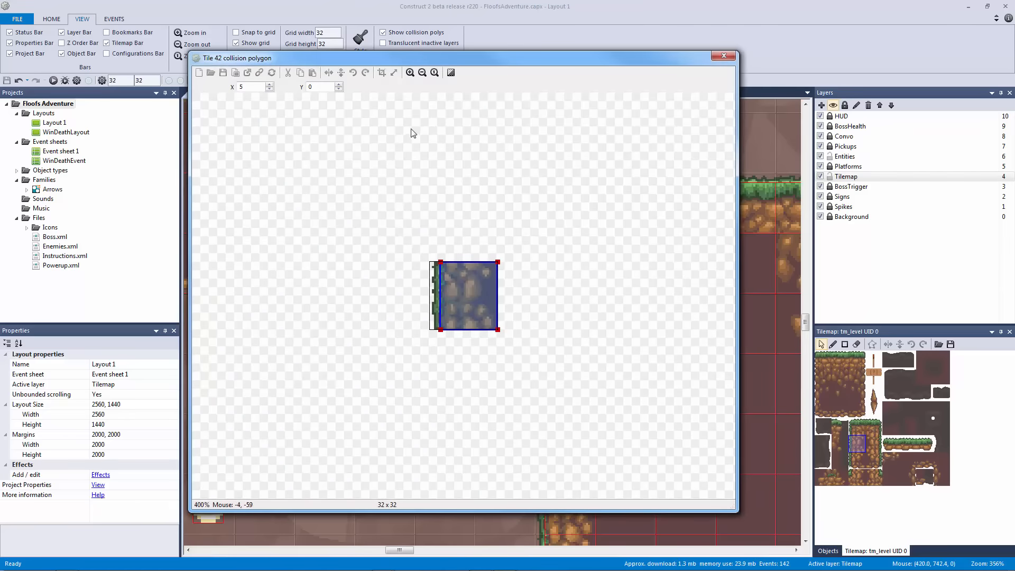
click(439, 262)
click(269, 90)
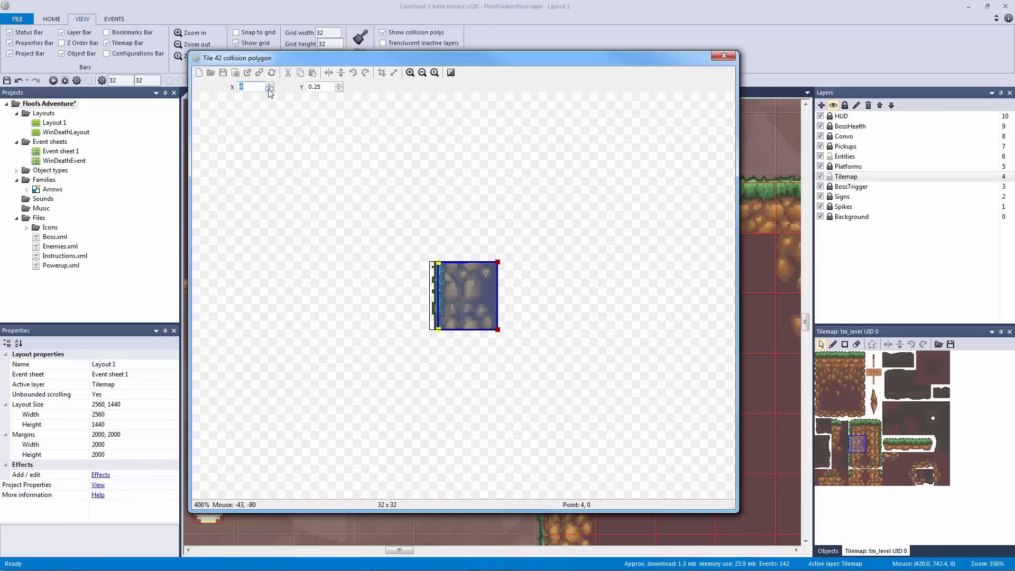
click(445, 254)
ctrl+scroll(447, 237, up, 3)
ctrl+scroll(447, 236, down, 3)
ctrl+scroll(443, 236, up, 1)
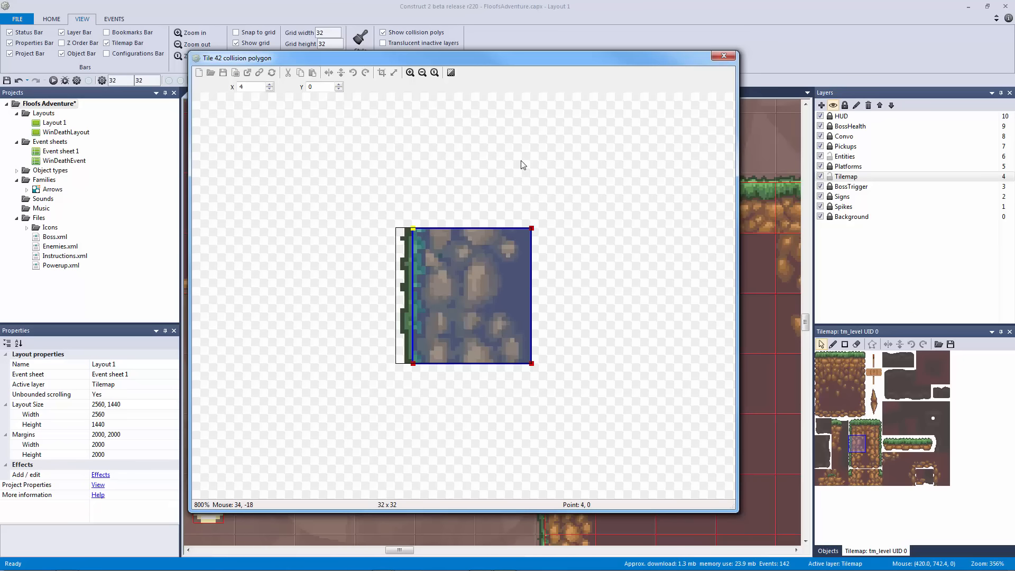
click(723, 56)
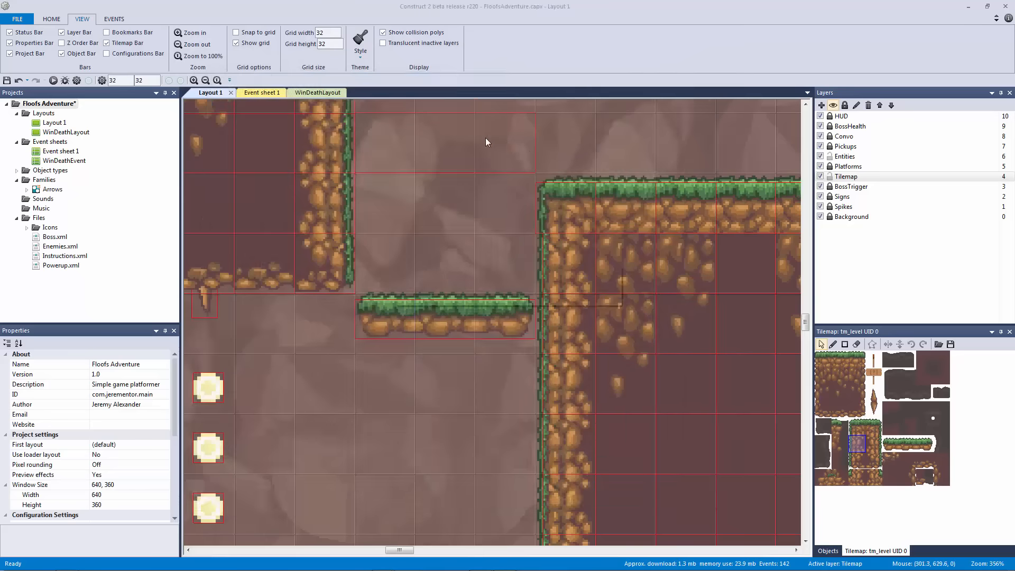
- Save the project and play the game preview to retest sliding on the grassy walls, and close it
click(53, 80)
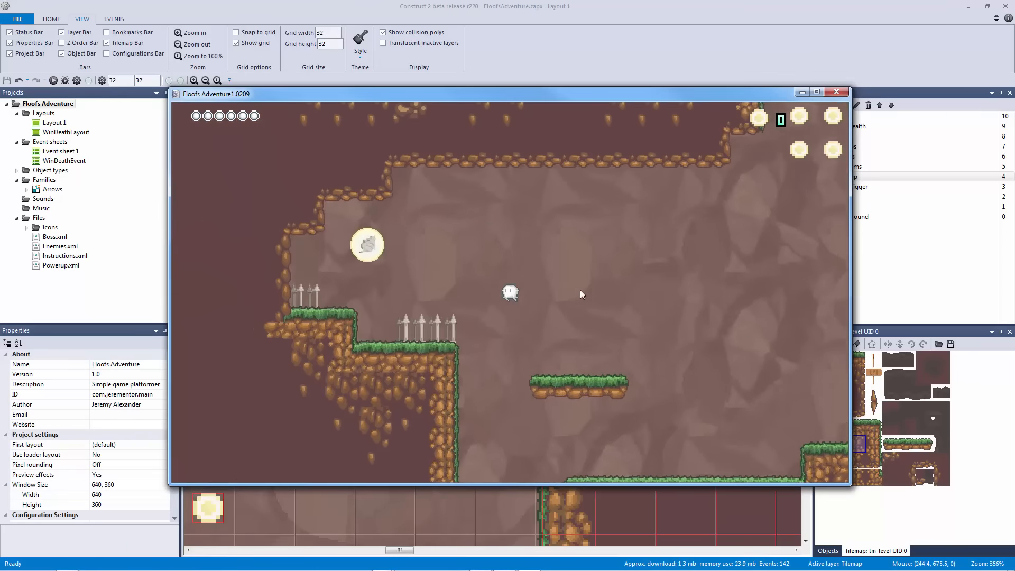
key(Left)
key(Up)
key(Right)
key(Left)
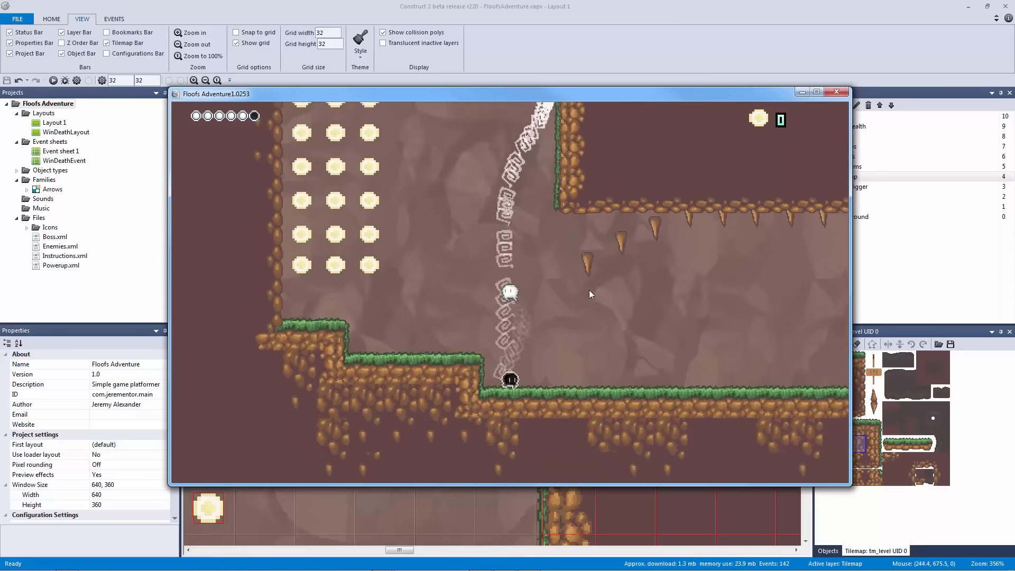
key(alt+F4)
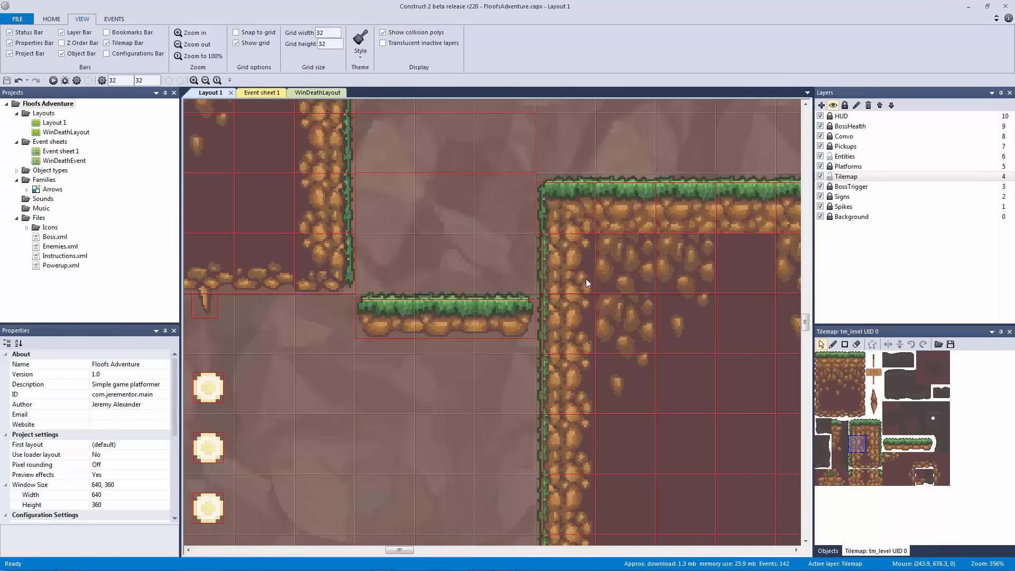
- Set both right points of the collision polygon of tile 43, the right-edge grass wall, to X 28 and close the editor
double_click(875, 447)
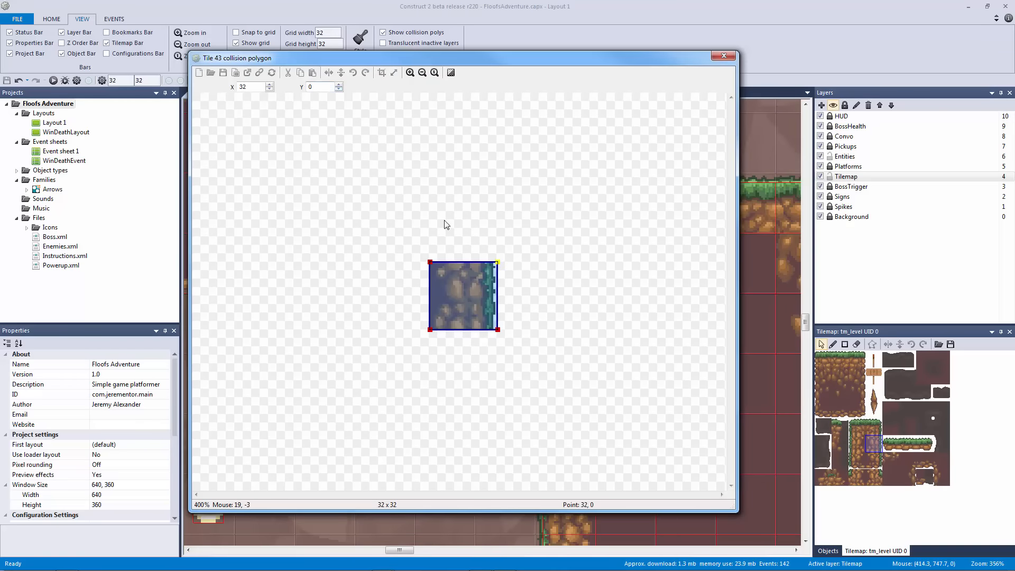
click(270, 89)
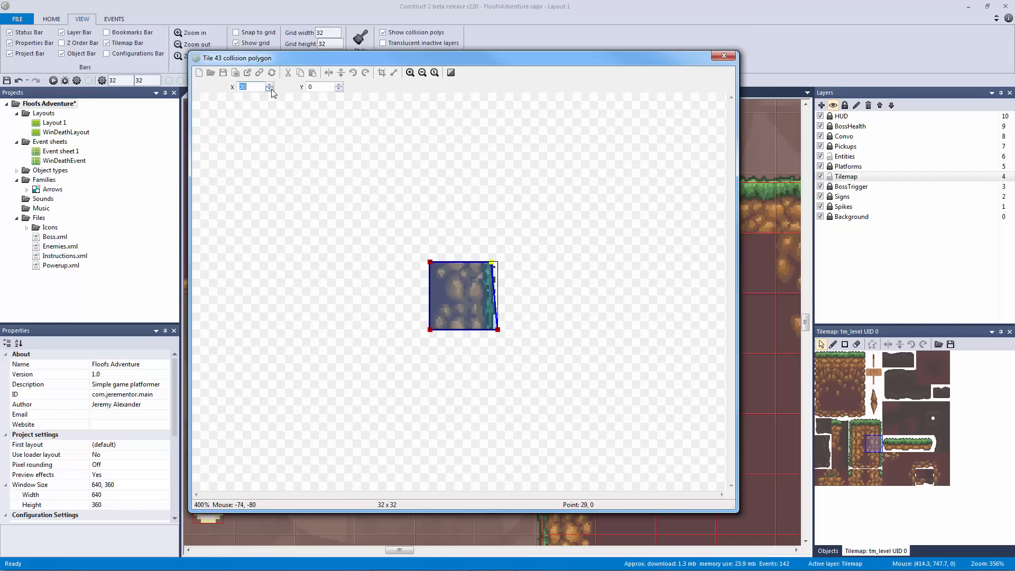
click(270, 89)
click(269, 89)
click(270, 89)
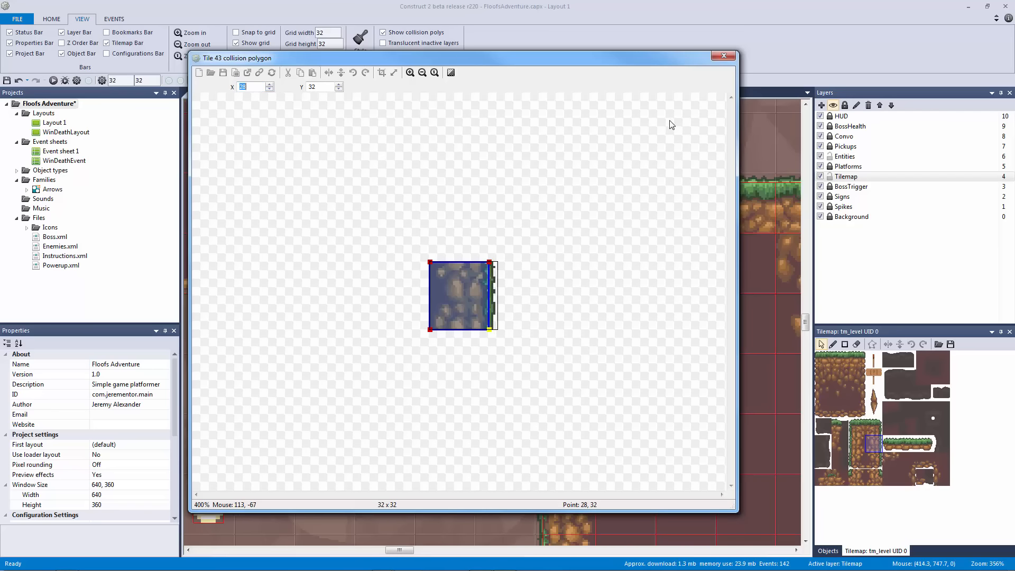
click(659, 153)
click(723, 56)
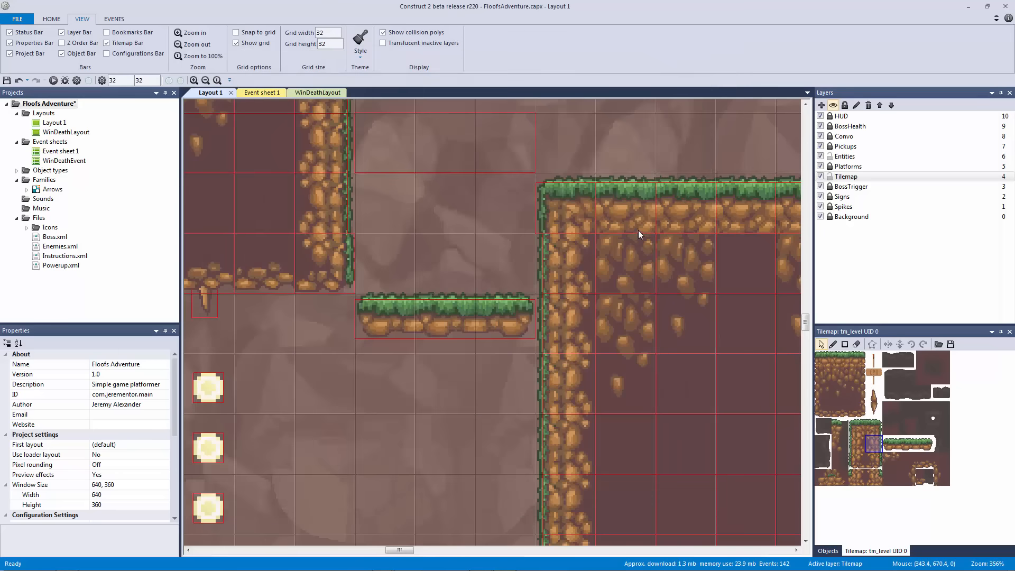
- Set both left points of tile 34's collision polygon, the grassy top-left corner, to X 4 and close the polygon editor
click(467, 291)
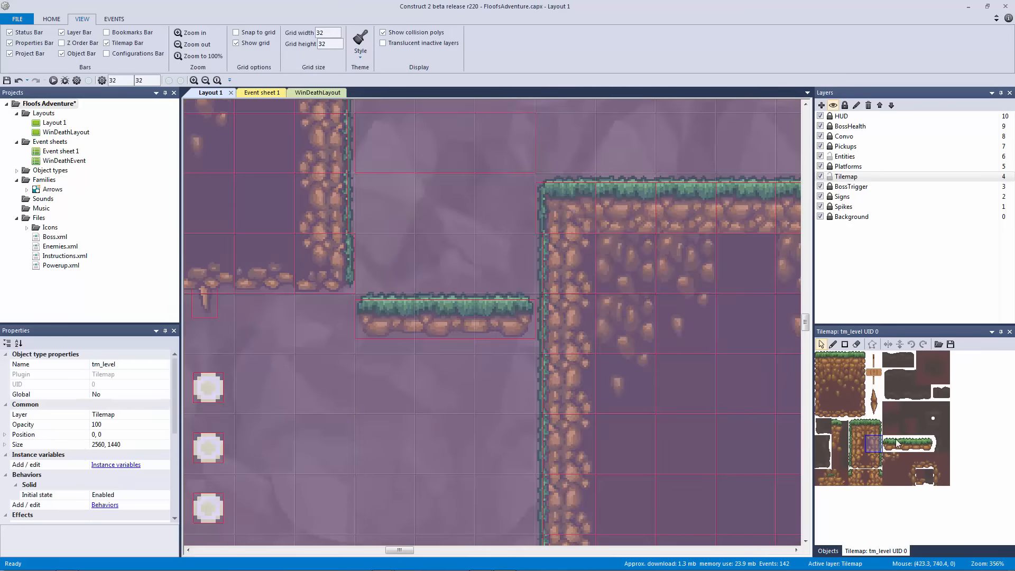
click(856, 428)
click(832, 344)
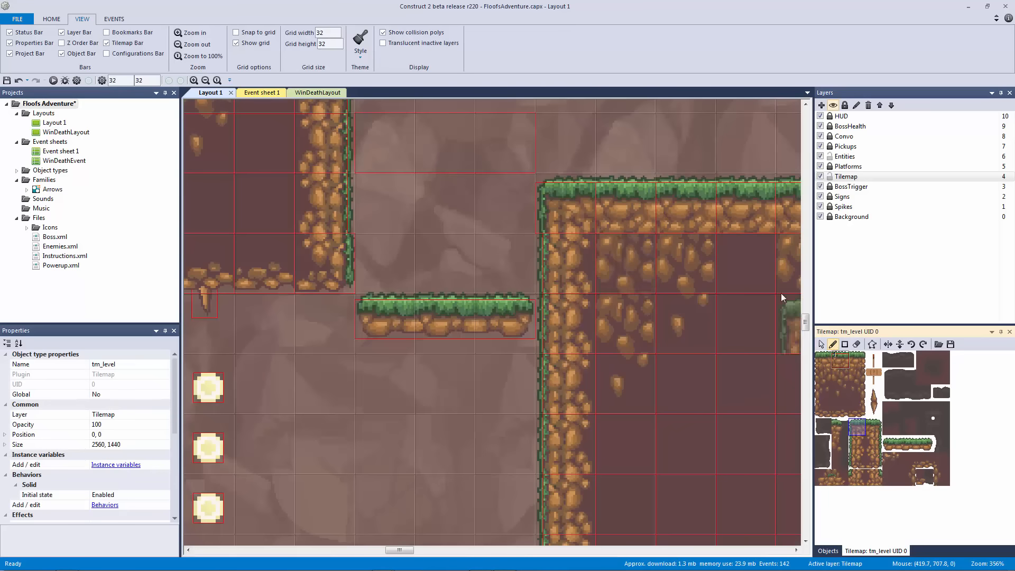
click(790, 383)
double_click(860, 426)
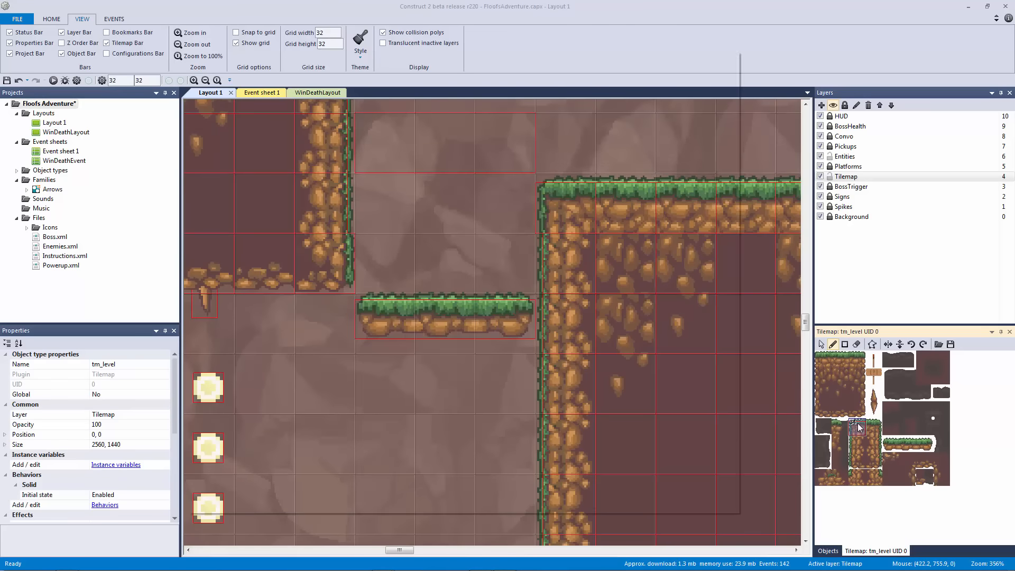
click(430, 330)
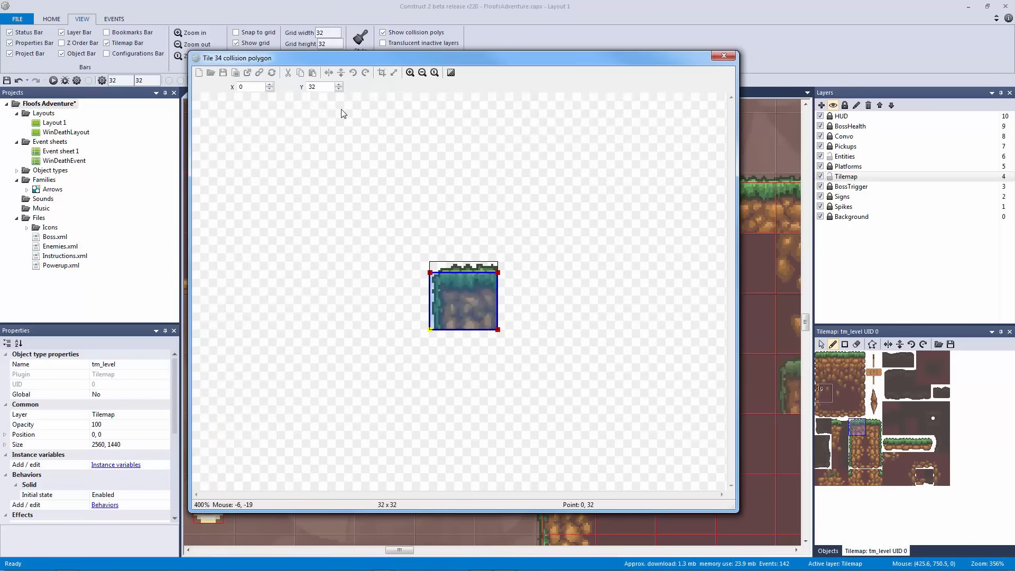
click(270, 85)
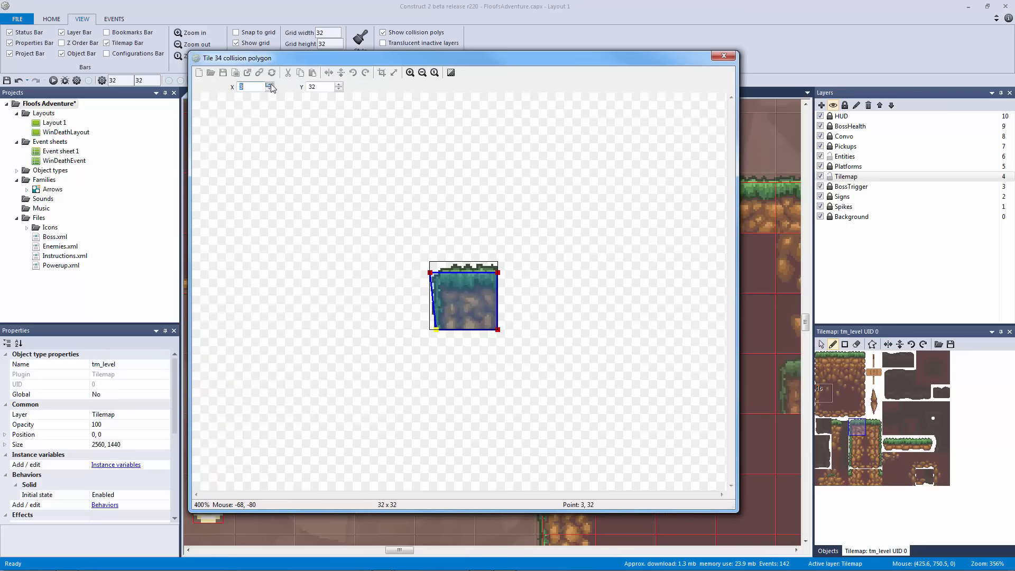
click(269, 84)
click(269, 84)
click(269, 85)
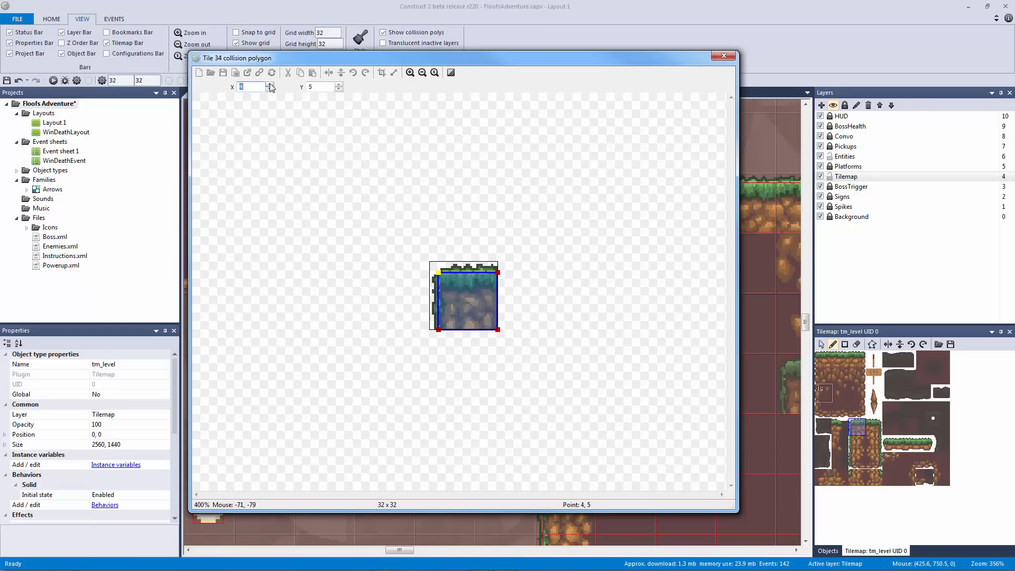
click(729, 56)
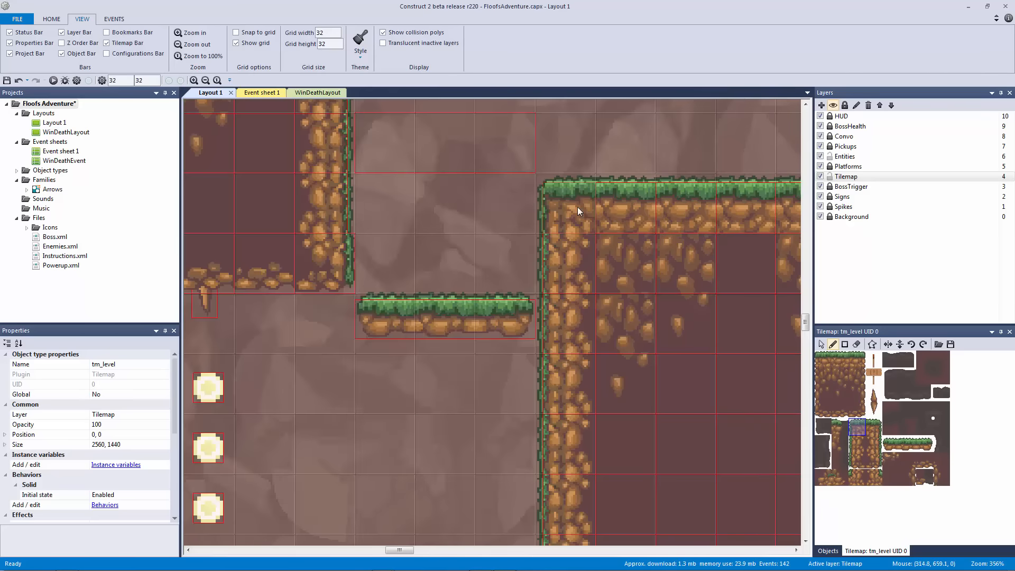
- Set both left points of tile 50's collision polygon, the lower end of the left-edge grass wall, to X 4 and close the editor
scroll(643, 340, down, 5)
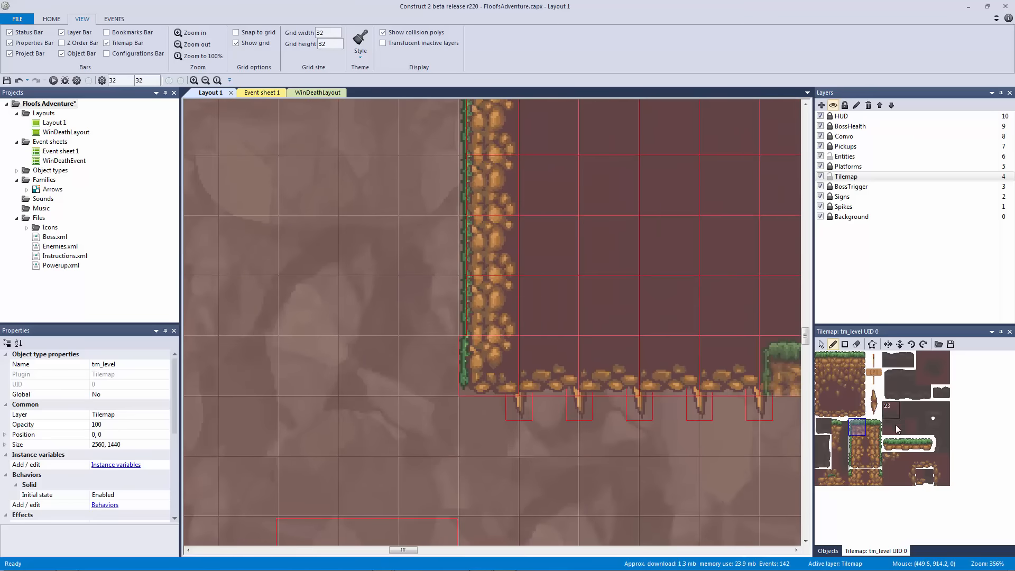
click(856, 460)
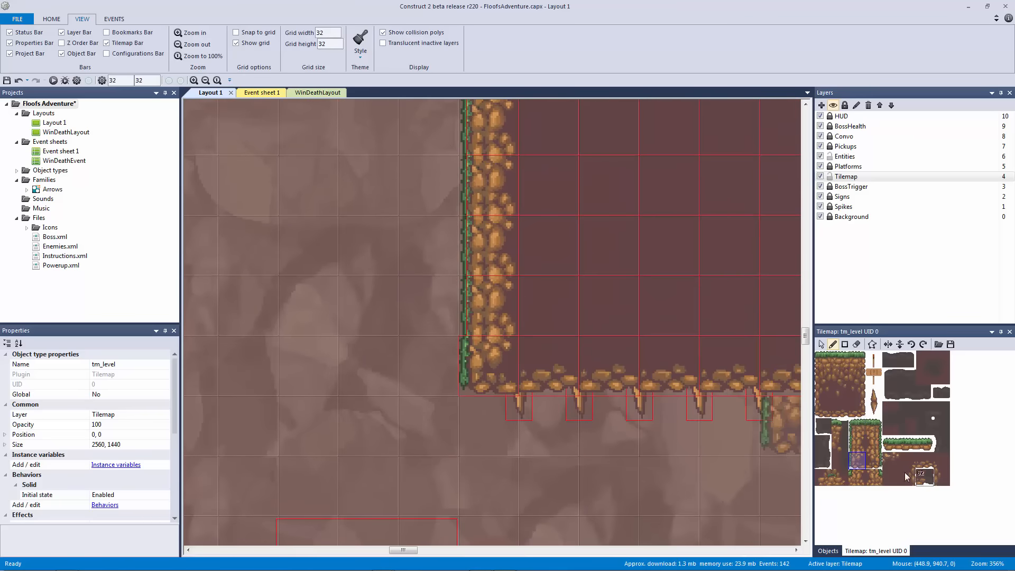
double_click(863, 463)
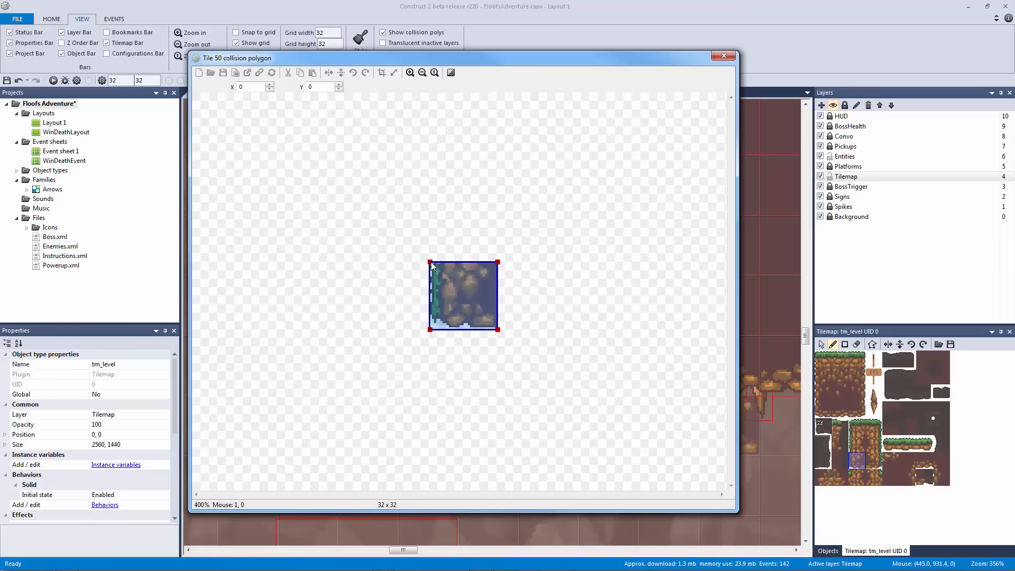
click(270, 84)
click(270, 85)
click(270, 84)
click(270, 84)
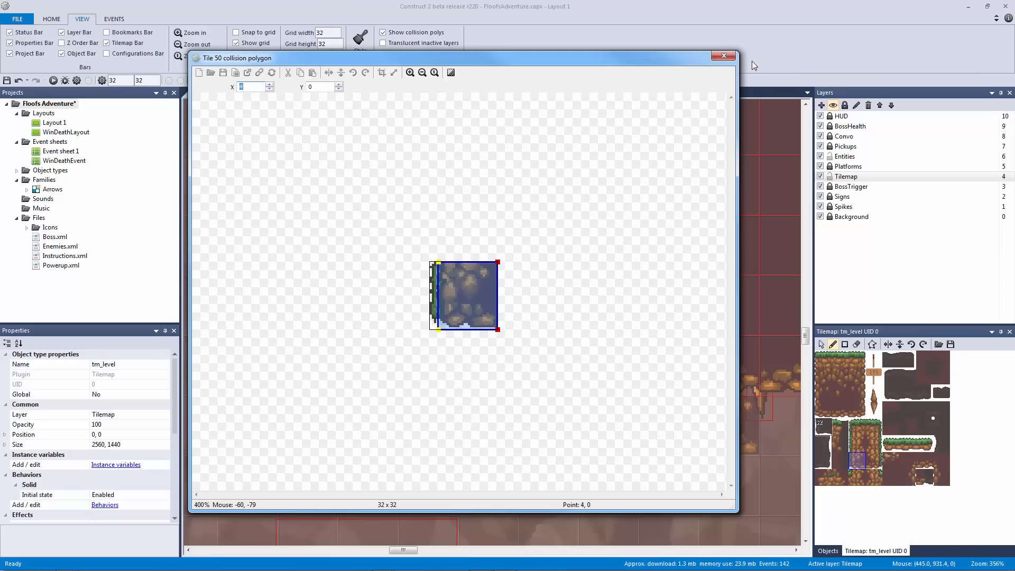
click(723, 56)
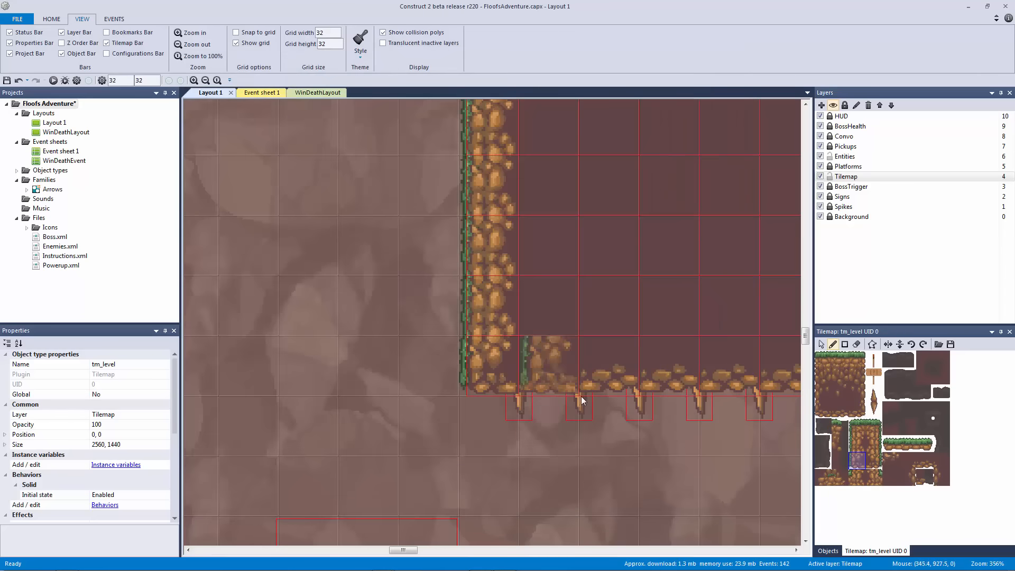
- Set the top-left point of the collision polygon of tile 58, the inner corner at the wall's foot, to Y 5
mouse_move(712, 380)
middle_down()
mouse_move(550, 346)
mouse_move(661, 351)
mouse_move(607, 340)
mouse_move(593, 324)
mouse_move(400, 242)
middle_up()
ctrl+scroll(566, 373, down, 6)
ctrl+scroll(682, 311, up, 3)
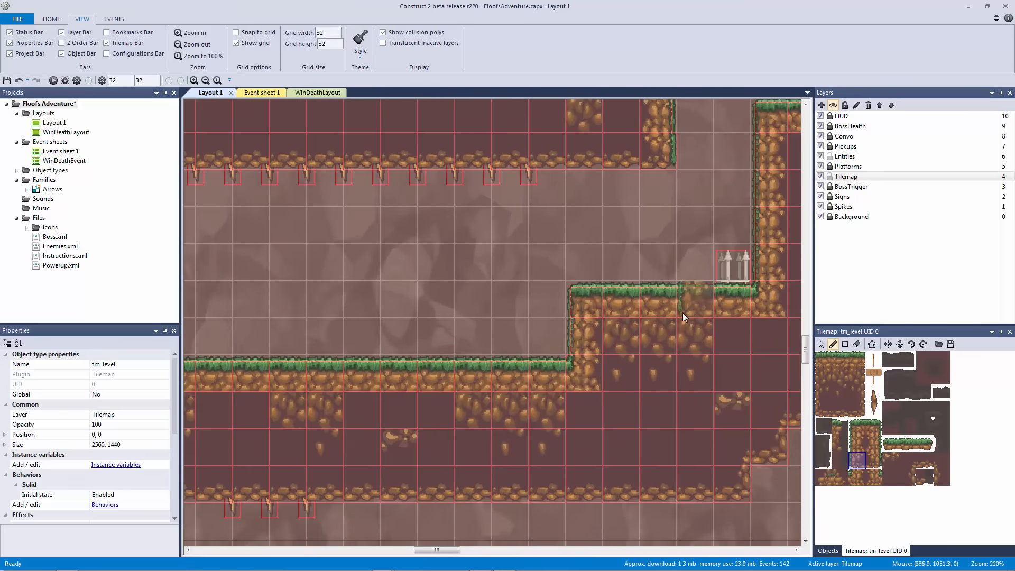
ctrl+scroll(683, 312, up, 4)
click(732, 389)
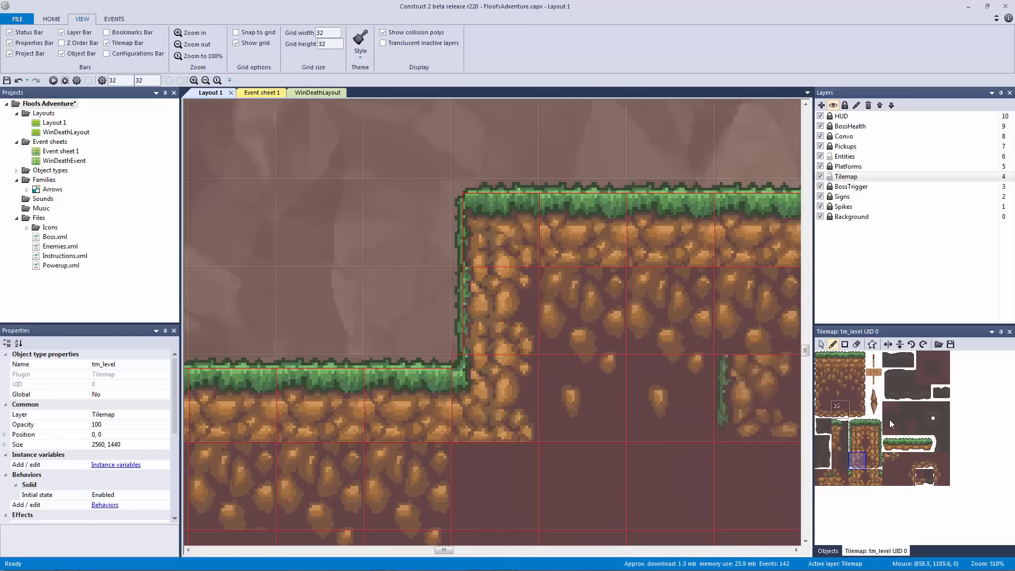
double_click(855, 475)
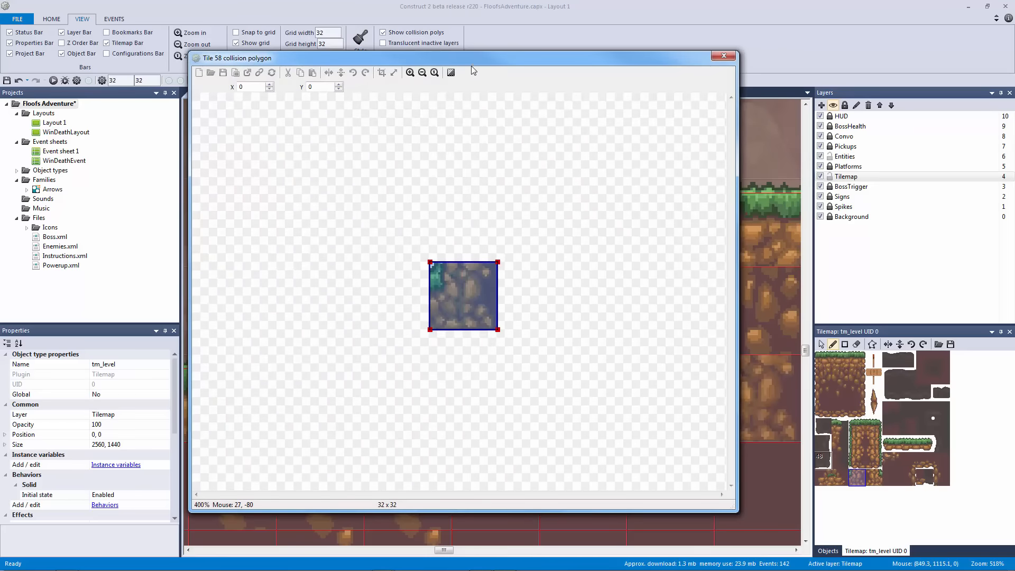
drag(473, 60, 597, 52)
click(539, 65)
click(539, 65)
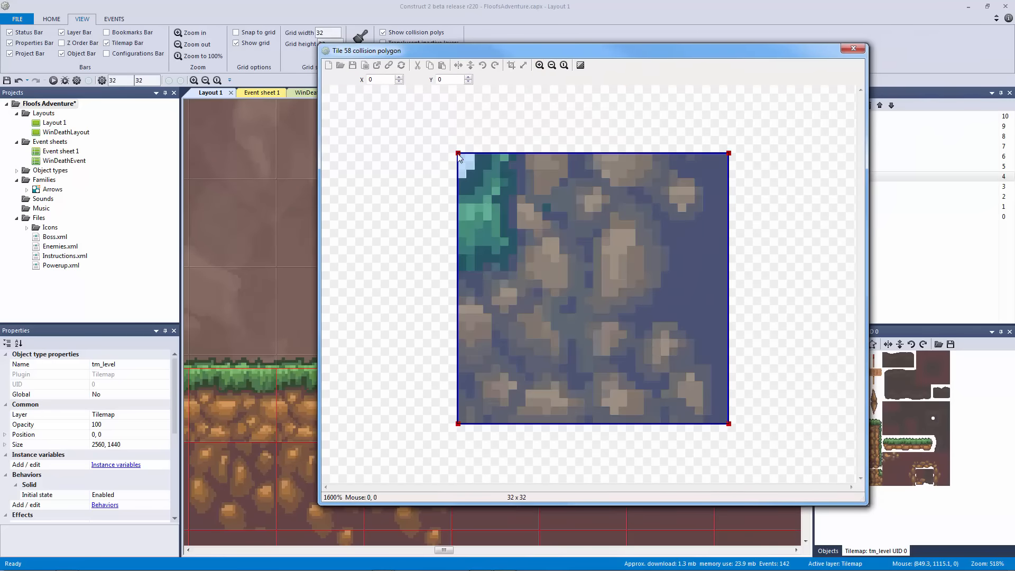
click(469, 79)
click(469, 79)
click(469, 79)
click(468, 79)
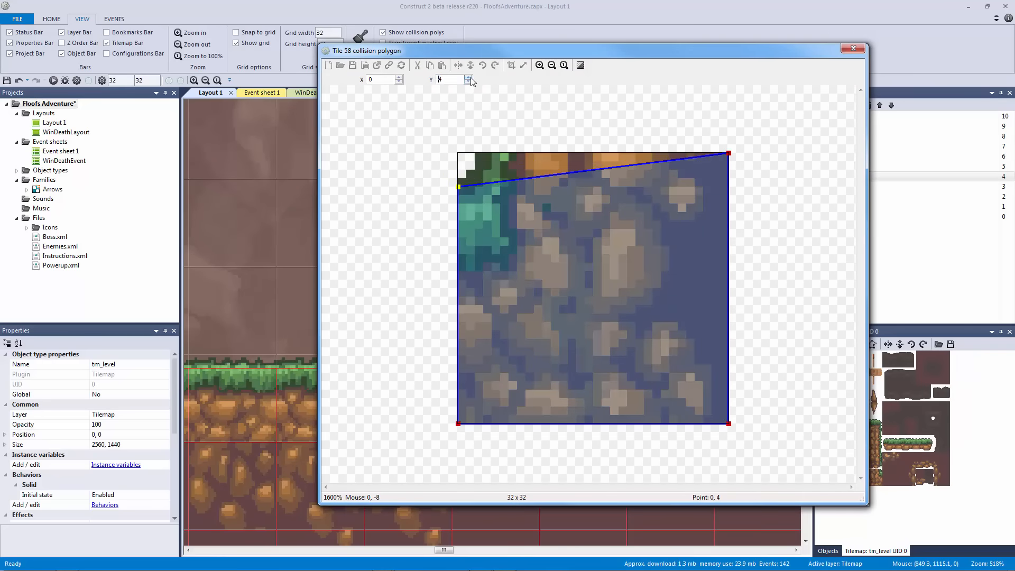
click(468, 79)
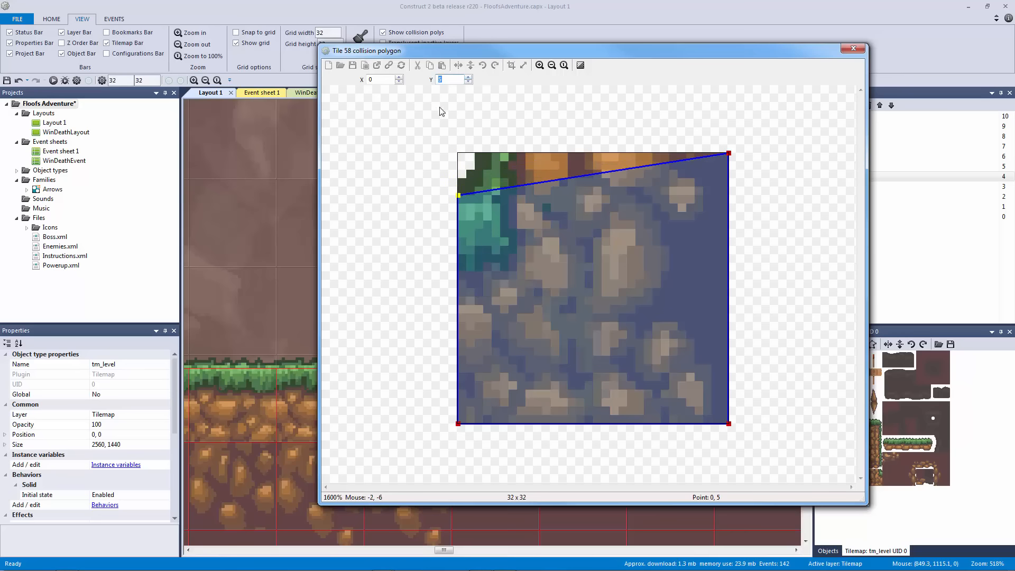
- Add a point after tile 58's top-left polygon point and place it on the tile's top edge at about X 6
right_click(495, 186)
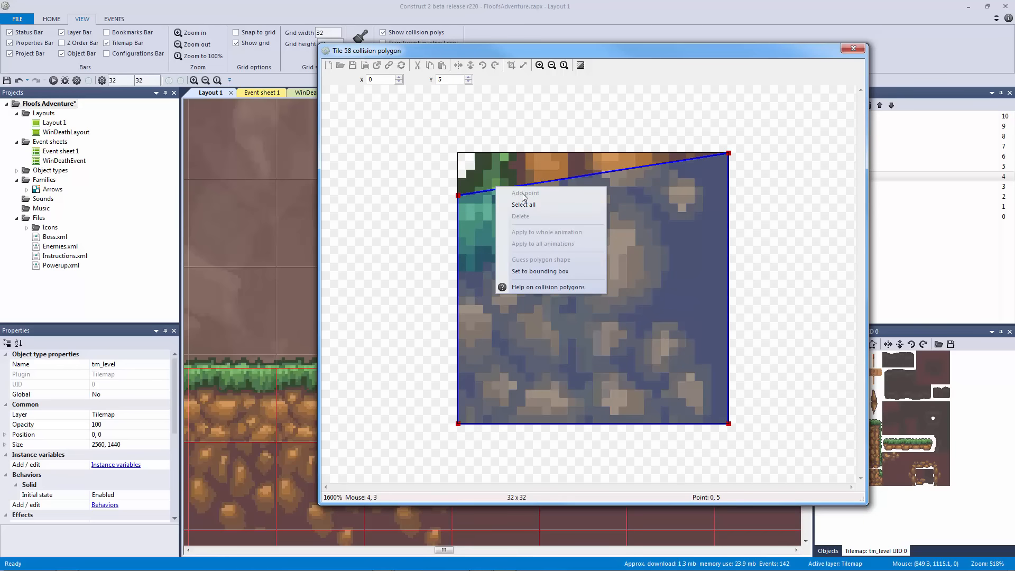
right_click(459, 196)
click(524, 201)
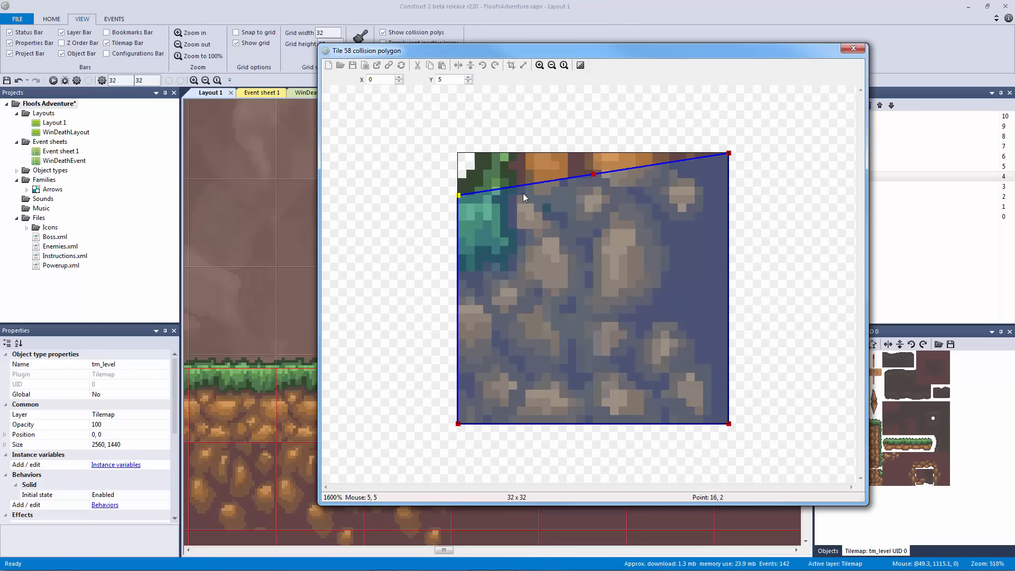
drag(595, 170, 512, 167)
drag(464, 50, 596, 77)
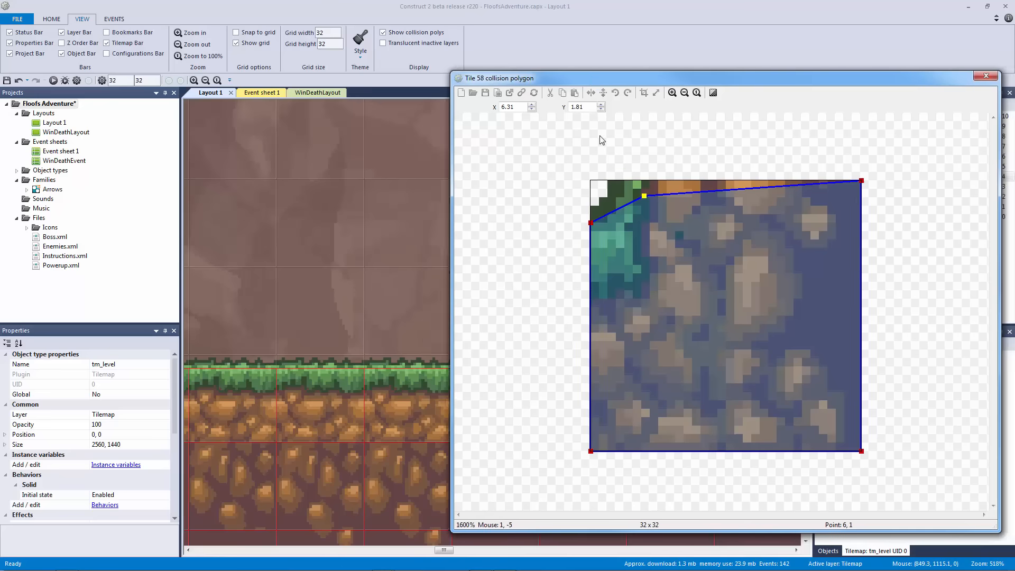
drag(645, 196, 643, 169)
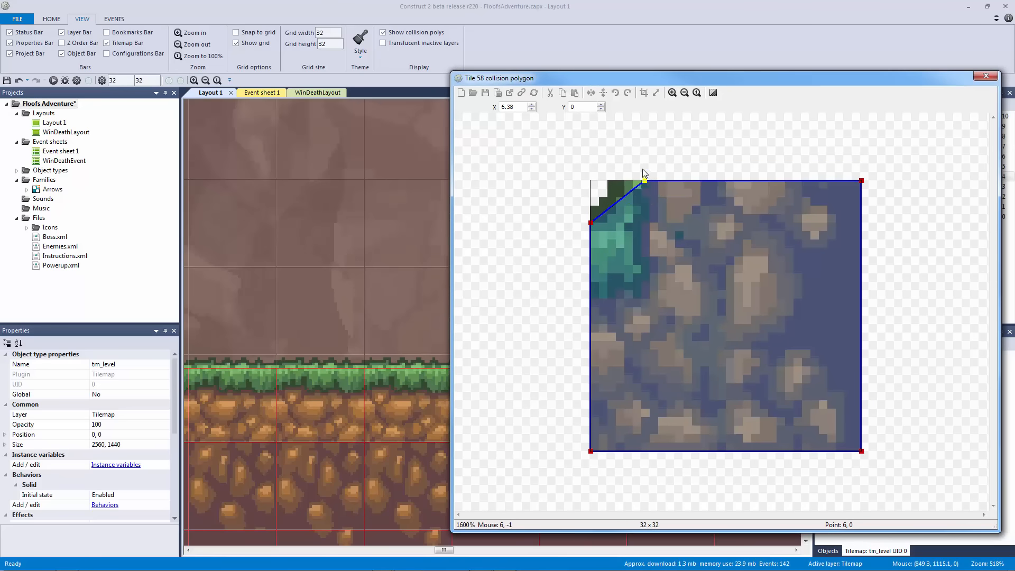
- Adjust the added point's X in tile 58's polygon to a whole number that lines up with the wall edge above, and close the editor
text(0)
click(532, 104)
click(532, 105)
click(532, 104)
click(532, 104)
click(532, 105)
click(985, 75)
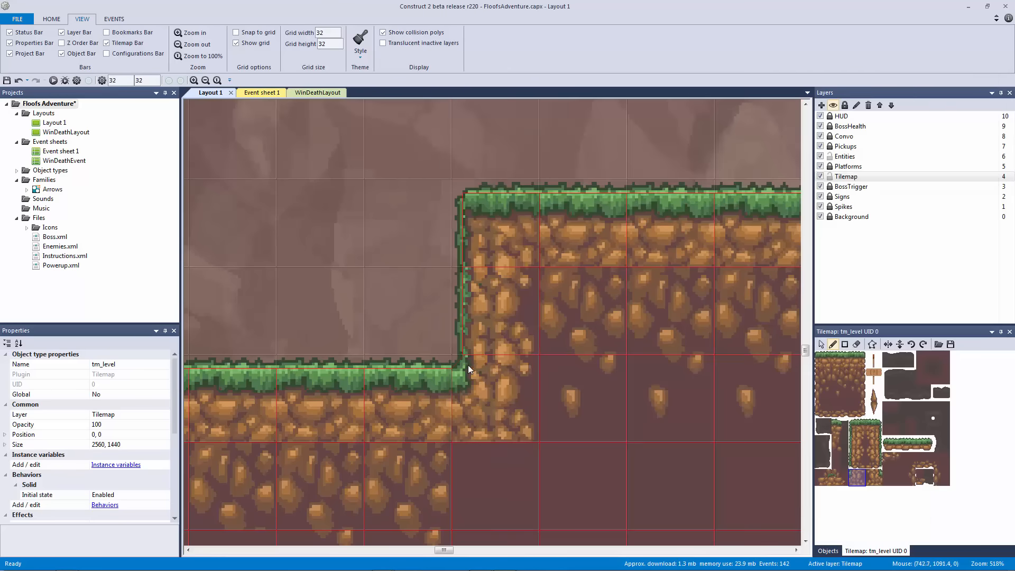
- Check up close how tile 58's added polygon point meets the wall outline at the inner corner
ctrl+scroll(476, 336, up, 1)
ctrl+scroll(477, 336, up, 4)
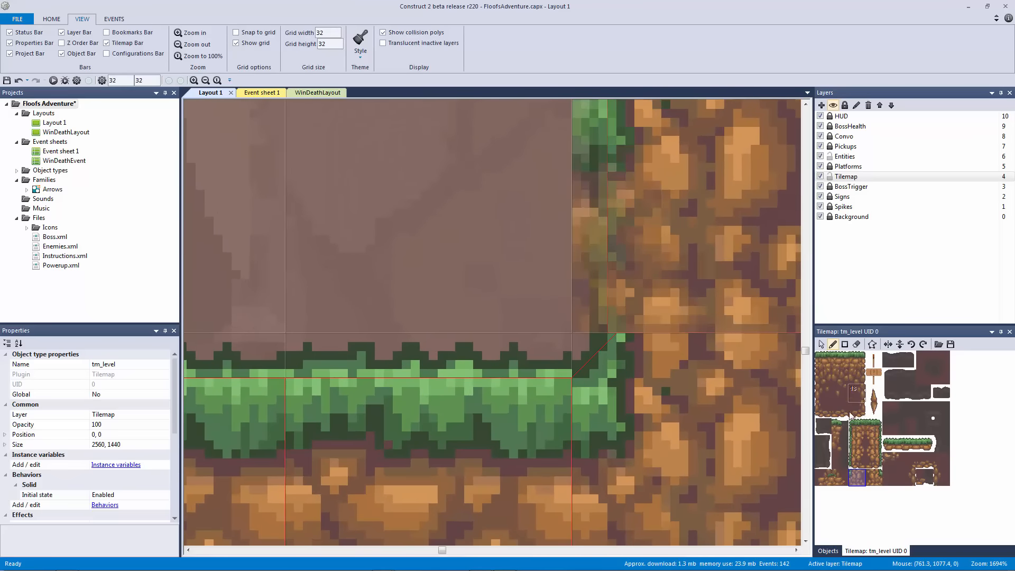
double_click(856, 474)
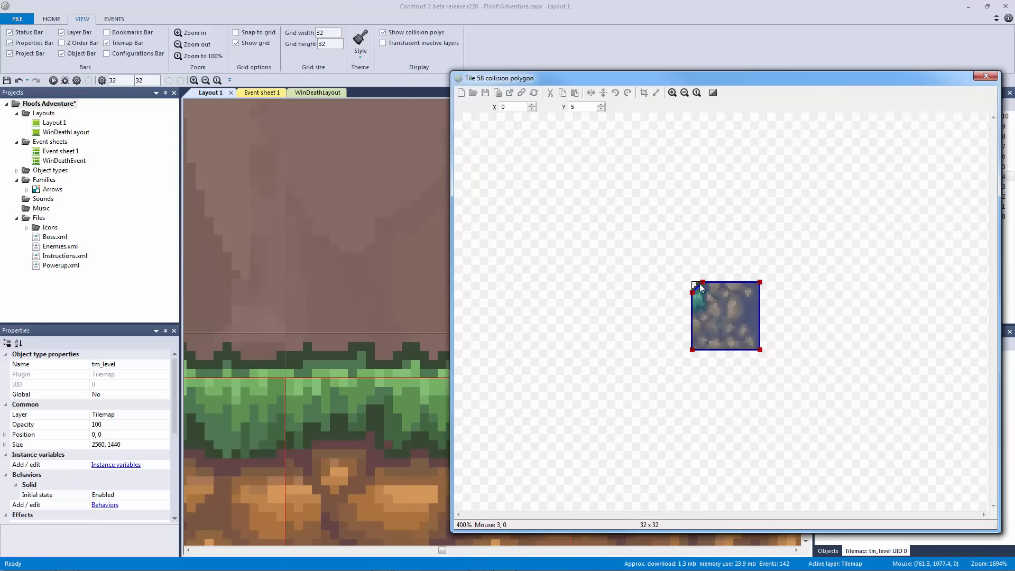
click(701, 283)
click(985, 75)
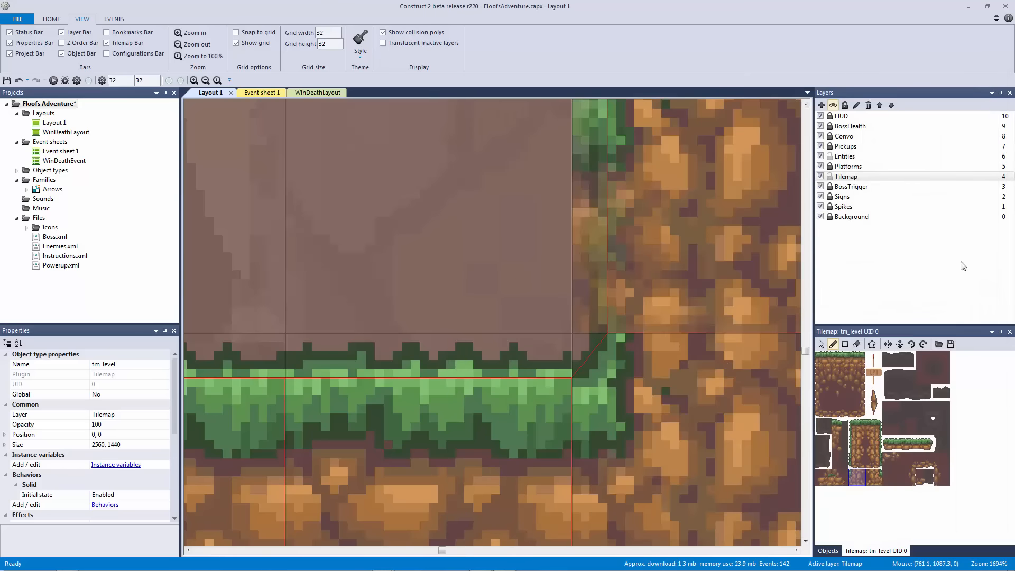
- Set both right points of tile 35's collision polygon, the grassy top-right corner, to X 28 and close the editor
ctrl+scroll(769, 285, down, 5)
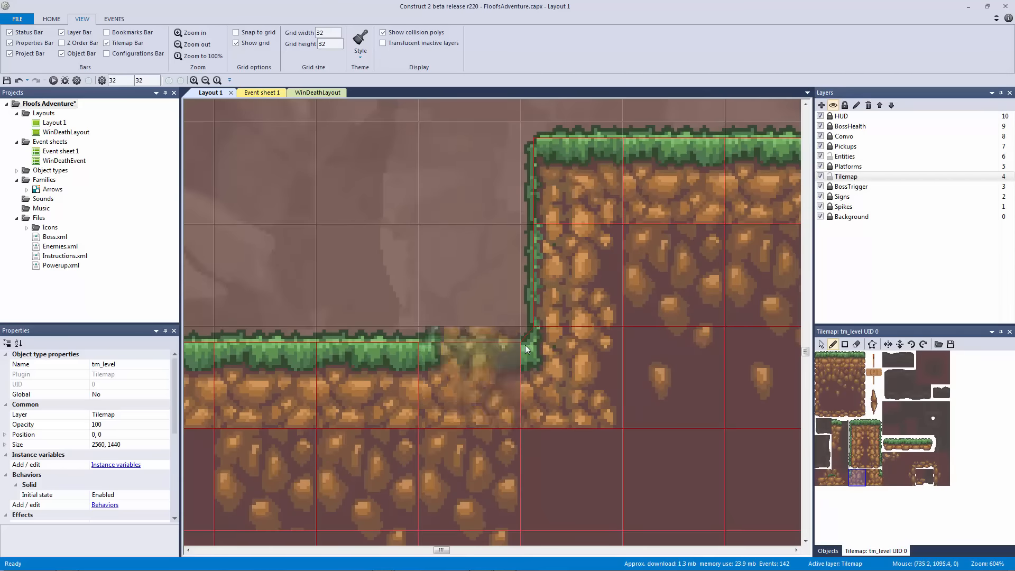
ctrl+scroll(547, 342, down, 4)
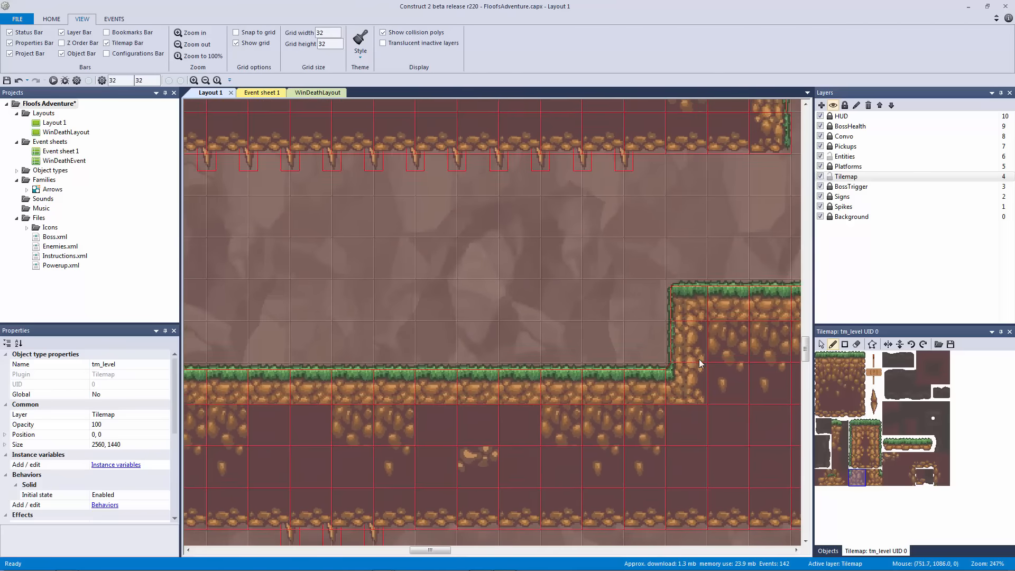
middle_drag(634, 341, 674, 326)
middle_drag(502, 309, 663, 319)
middle_drag(461, 292, 715, 321)
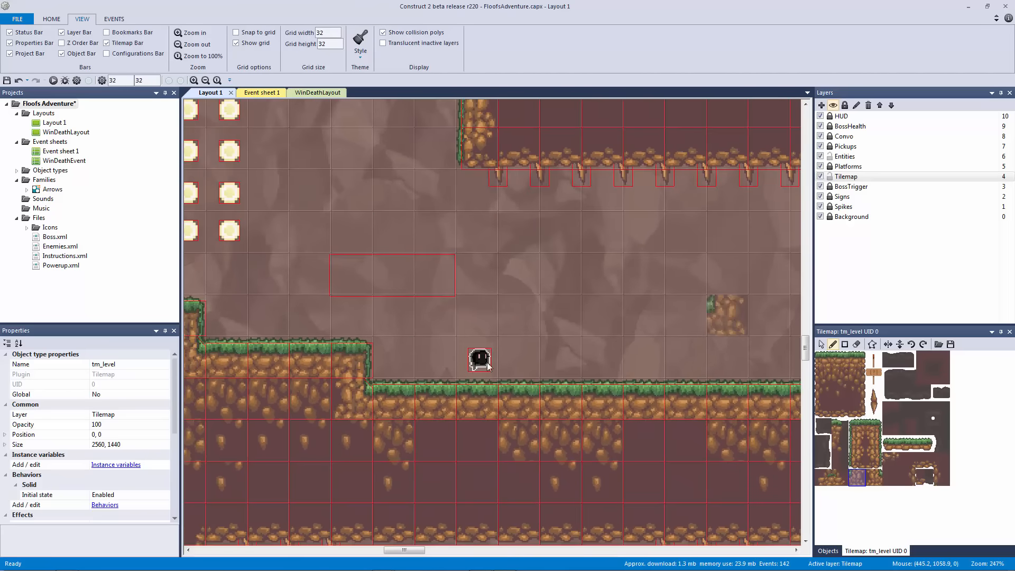
middle_drag(482, 368, 574, 356)
ctrl+scroll(623, 349, up, 5)
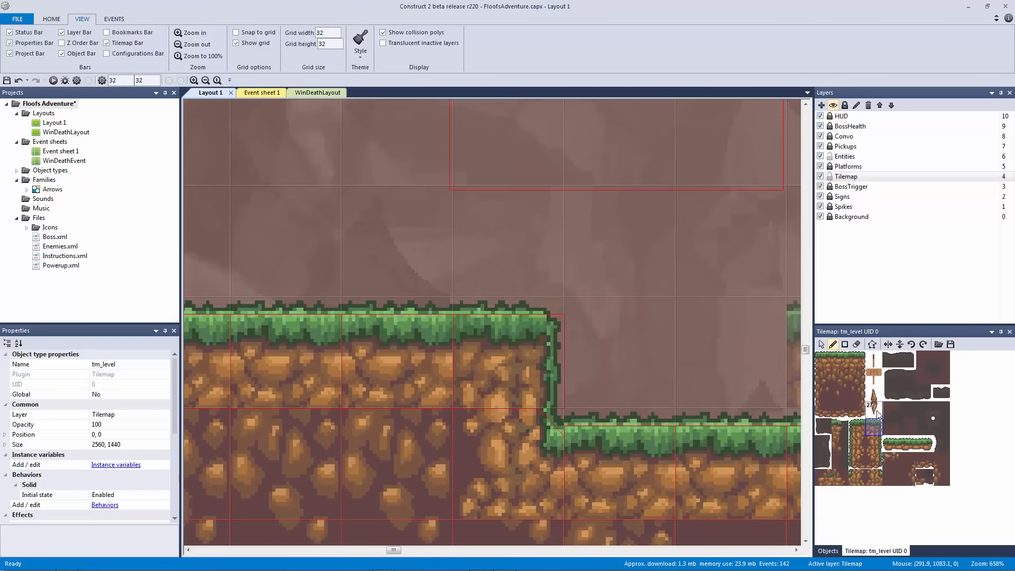
click(873, 429)
double_click(872, 430)
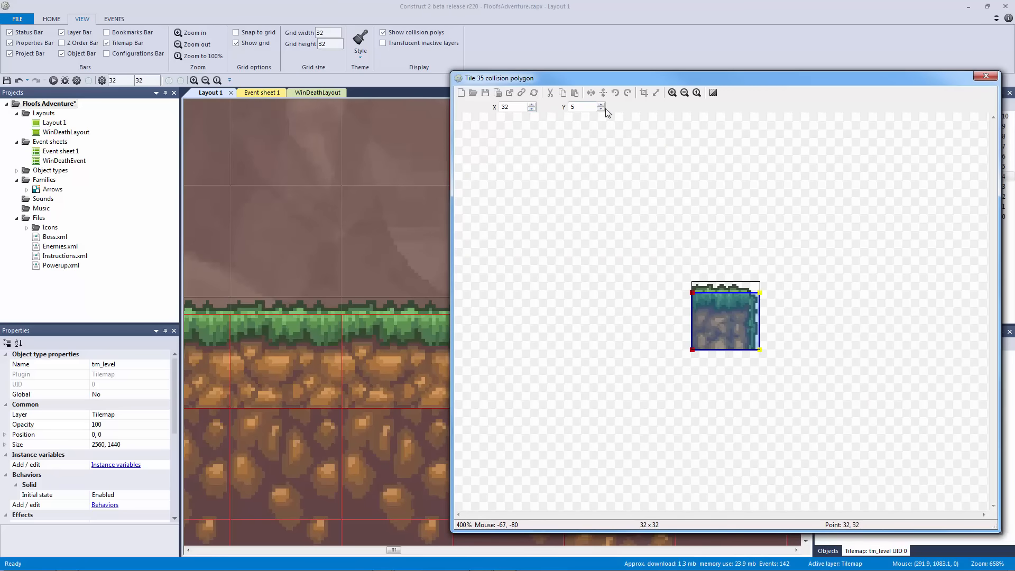
click(532, 109)
click(531, 108)
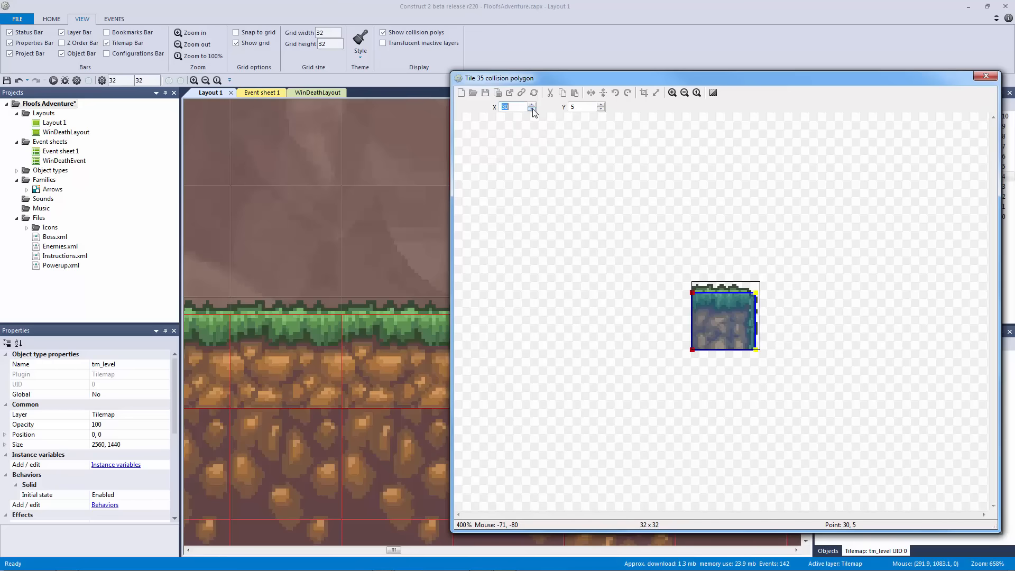
click(532, 110)
click(985, 76)
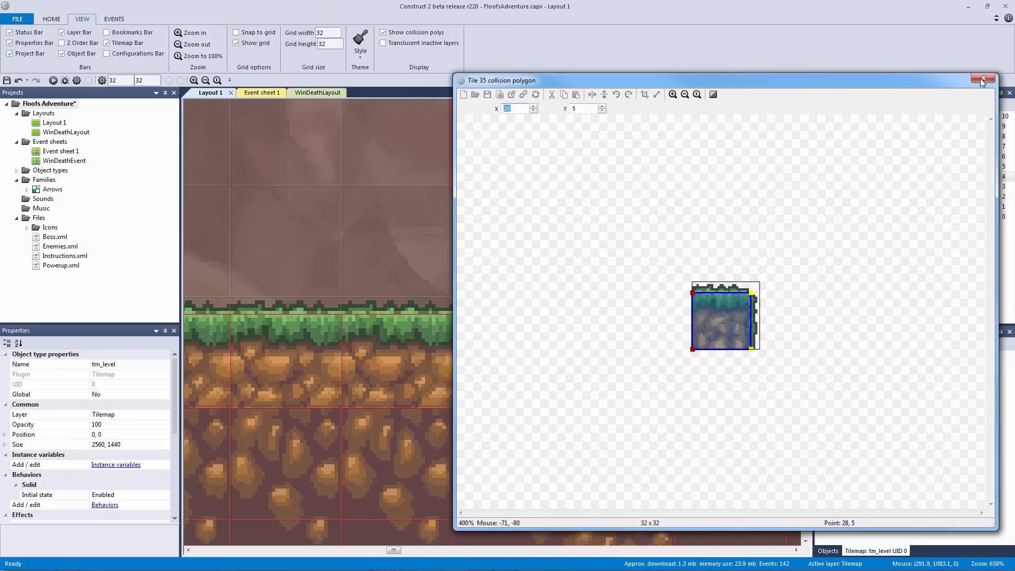
ctrl+scroll(705, 195, down, 2)
ctrl+scroll(643, 212, down, 5)
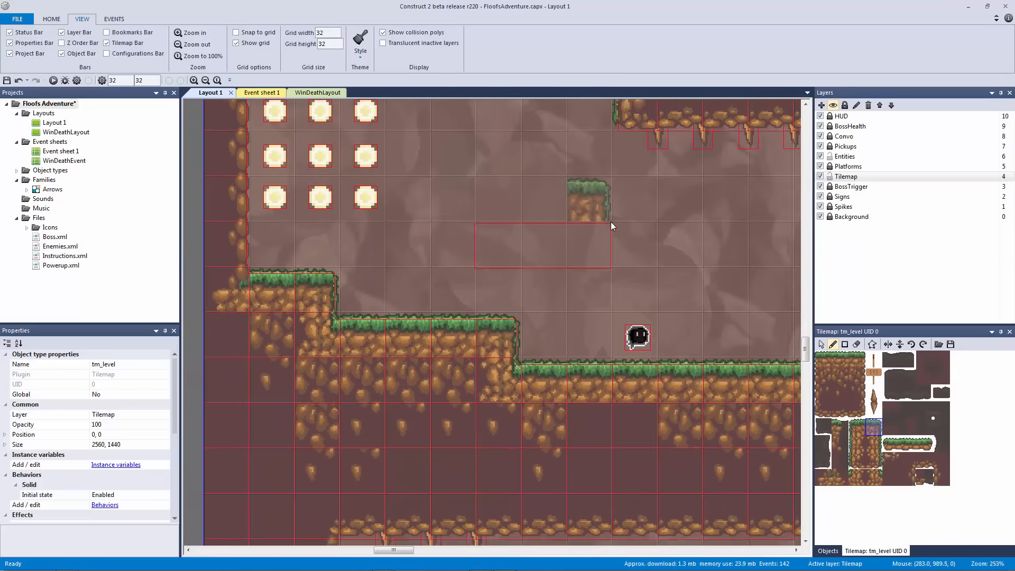
ctrl+scroll(610, 335, up, 6)
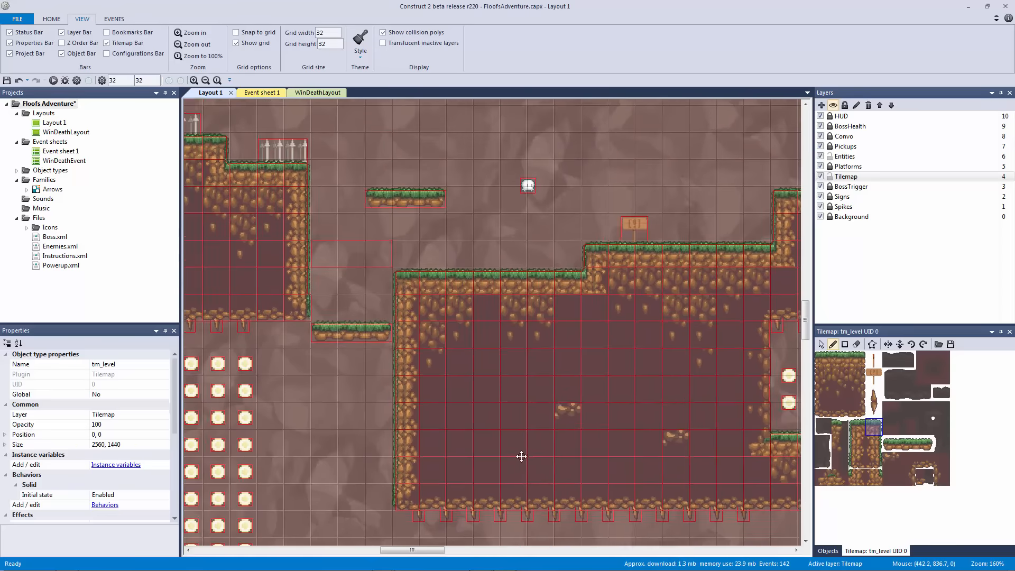
- Inspect the tilemap's collision outlines along the sign ledge, the pillars and the lower cave for wall edges that still need correcting
ctrl+scroll(606, 366, down, 3)
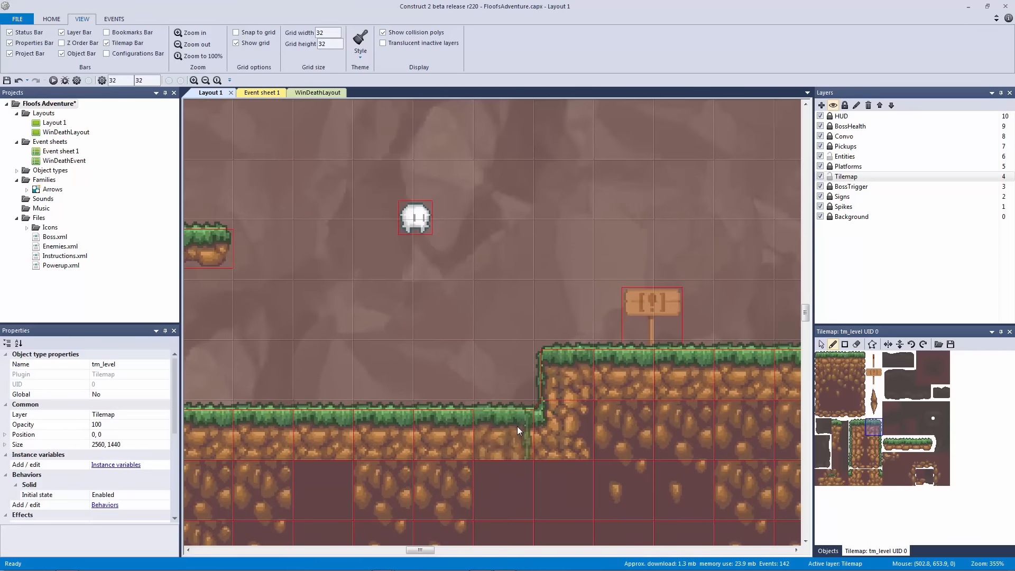
ctrl+scroll(656, 398, up, 4)
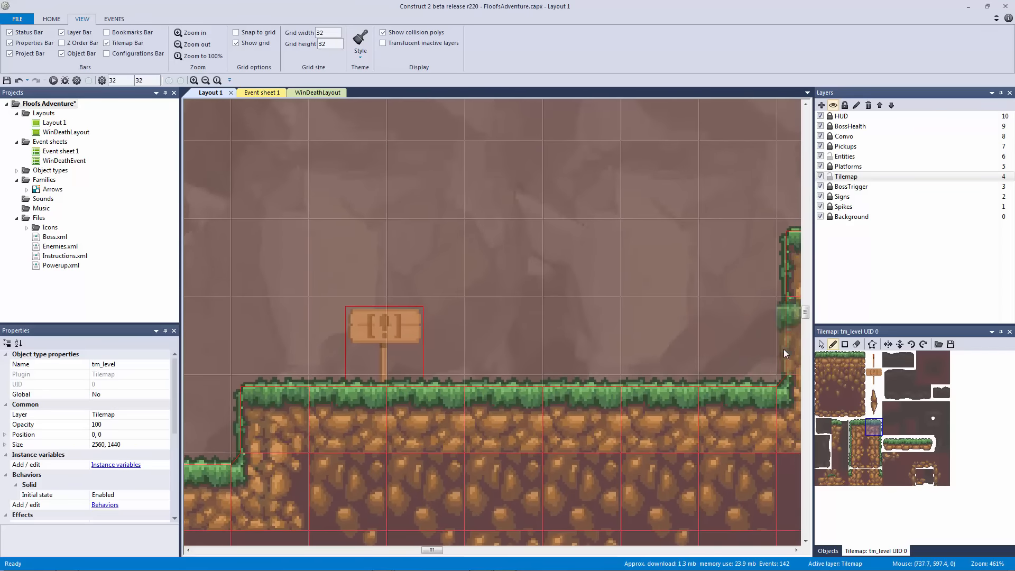
click(821, 344)
click(677, 308)
ctrl+scroll(647, 294, down, 5)
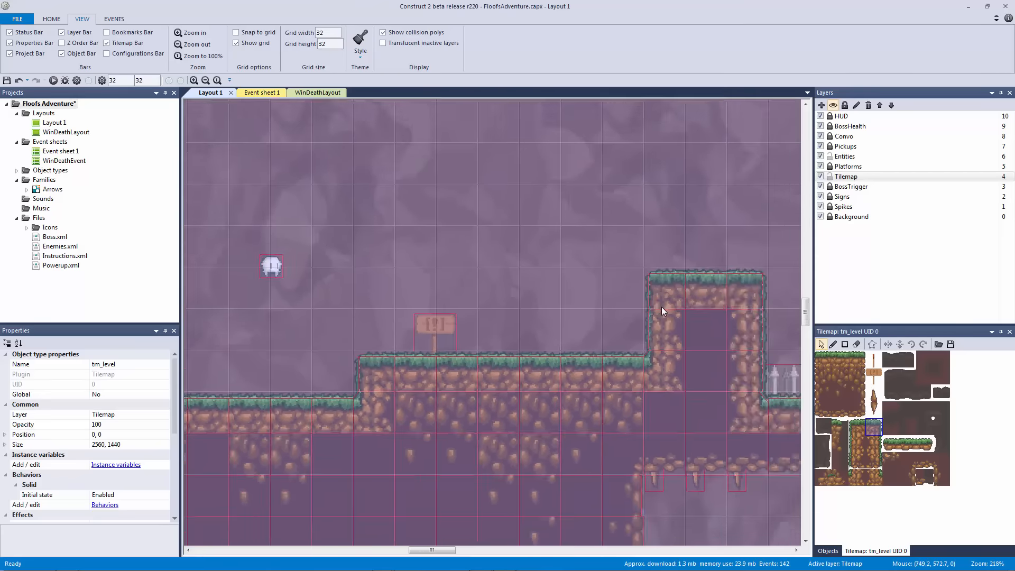
middle_drag(510, 308, 276, 270)
middle_drag(414, 241, 528, 200)
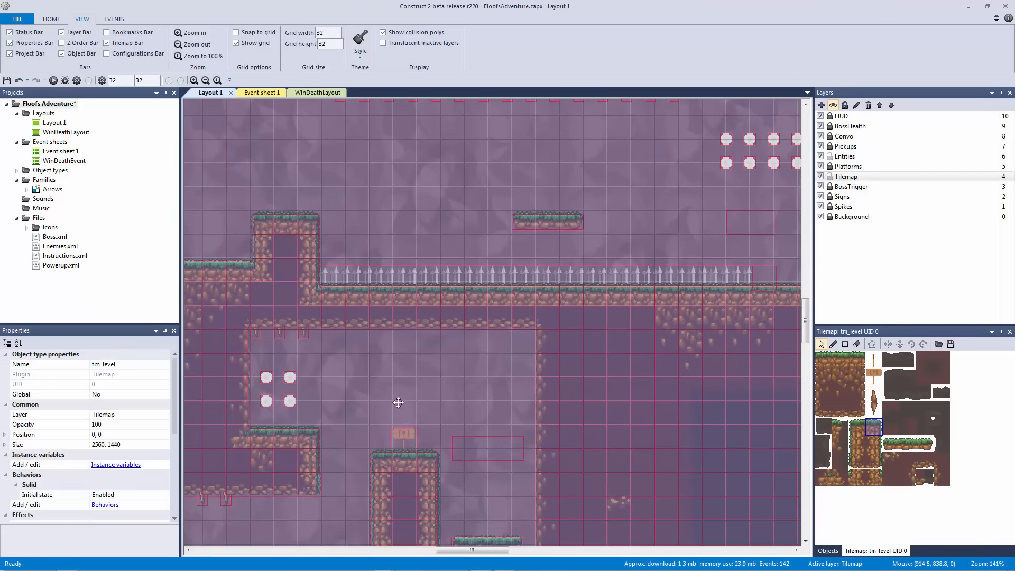
middle_drag(398, 404, 493, 267)
ctrl+scroll(484, 294, up, 2)
middle_drag(498, 397, 520, 146)
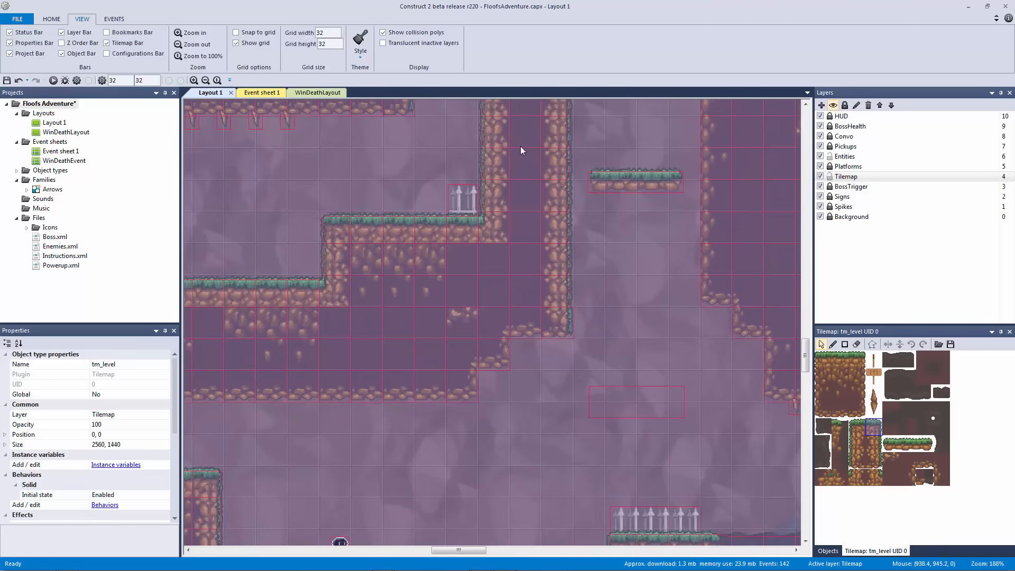
middle_drag(548, 337, 549, 223)
middle_drag(552, 373, 593, 199)
click(557, 452)
middle_drag(577, 395, 778, 411)
middle_drag(552, 413, 810, 419)
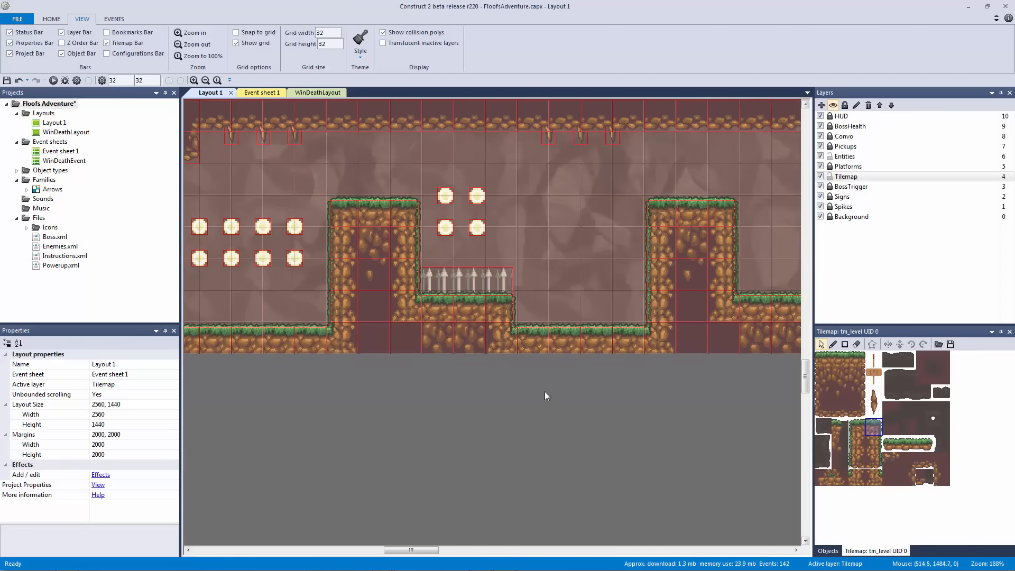
- In tile 59's collision polygon, set the top-edge point's X to 28 and the right-edge point's Y to 5, and close the editor
ctrl+scroll(550, 386, up, 4)
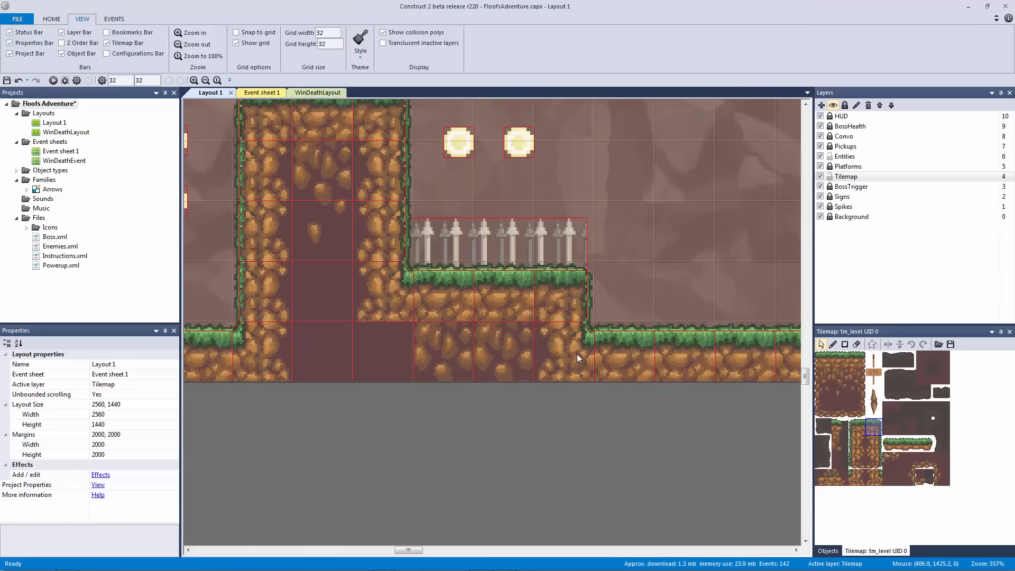
middle_drag(576, 354, 436, 367)
double_click(884, 481)
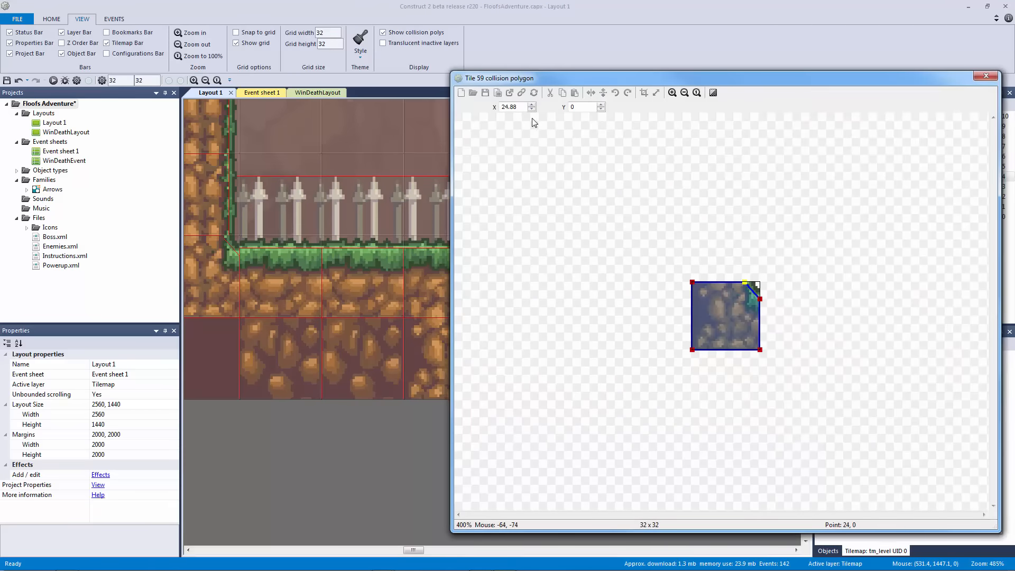
click(532, 104)
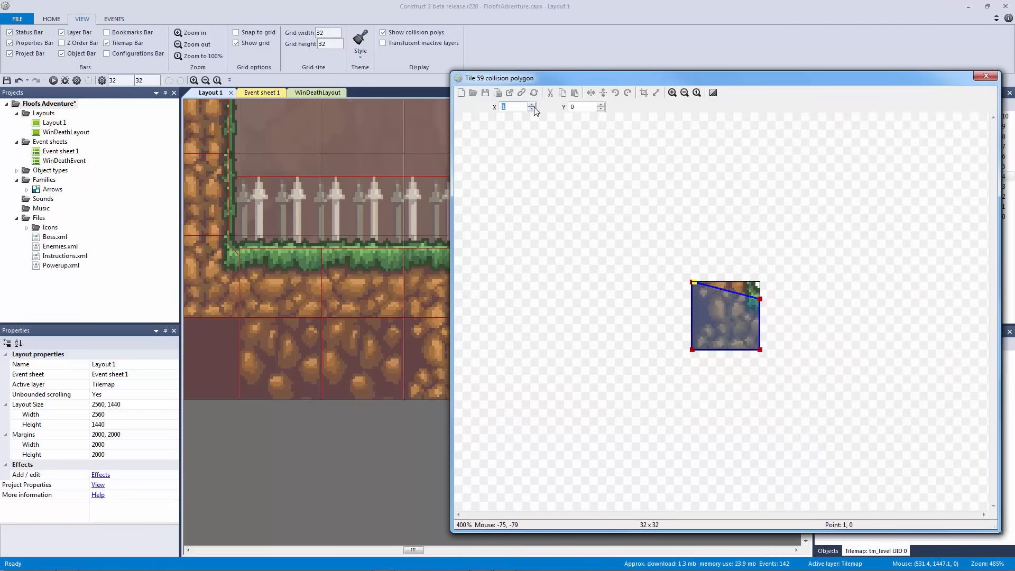
text(28)
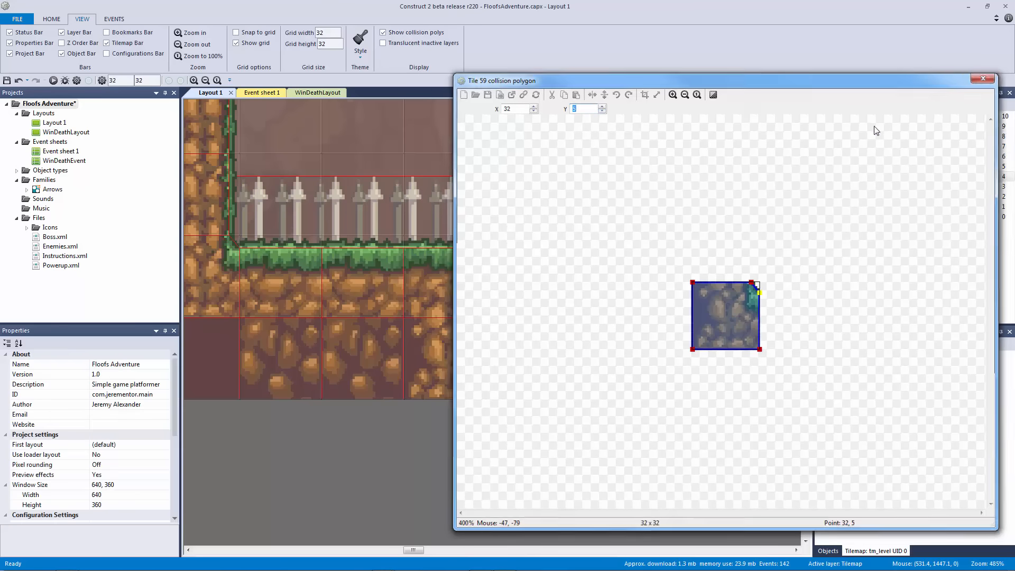
click(986, 77)
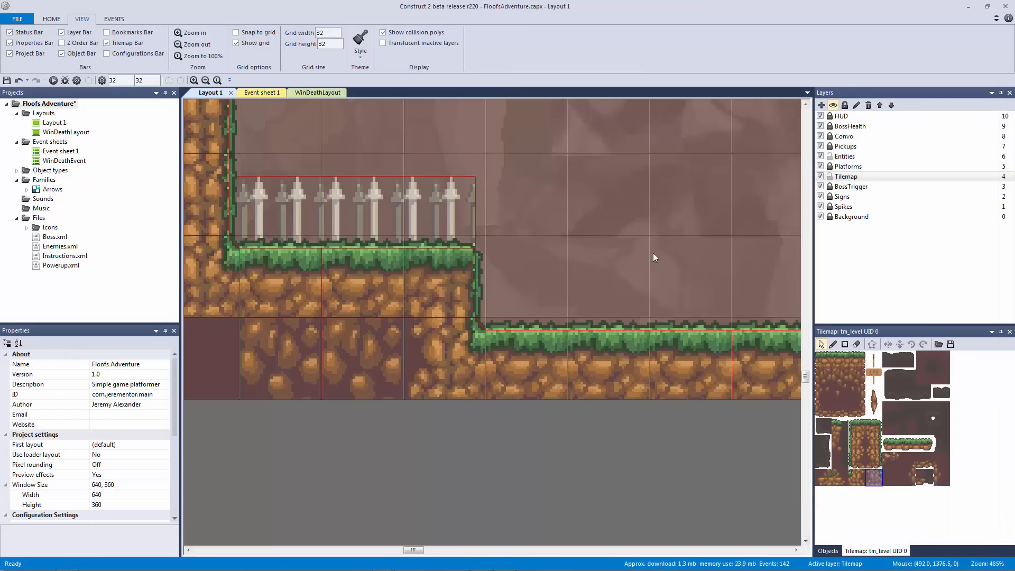
- Unlock the Spikes layer so the floor spikes beside the lower cave's pillar can be edited
click(519, 432)
ctrl+scroll(539, 421, down, 5)
click(475, 258)
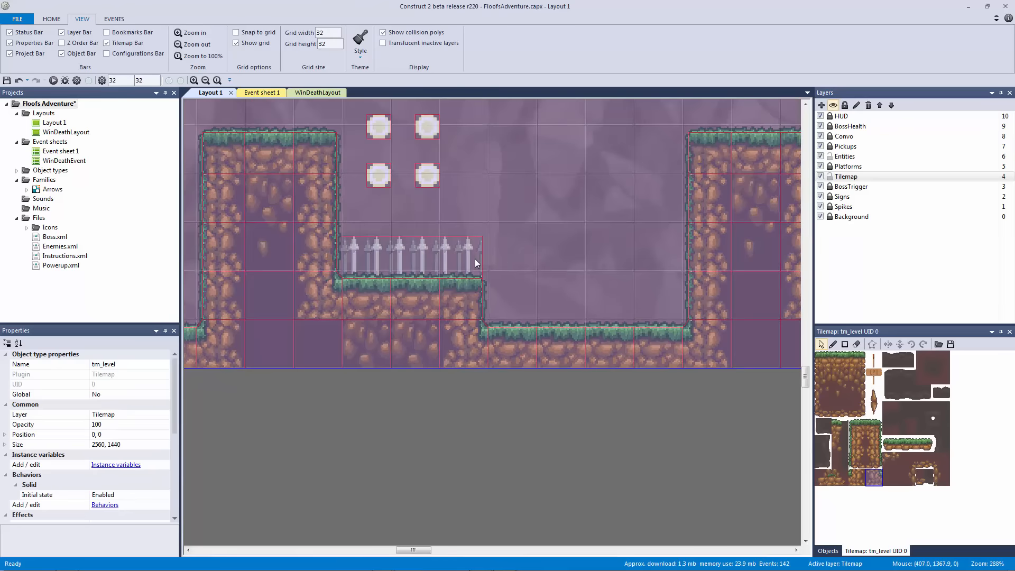
click(548, 439)
click(834, 206)
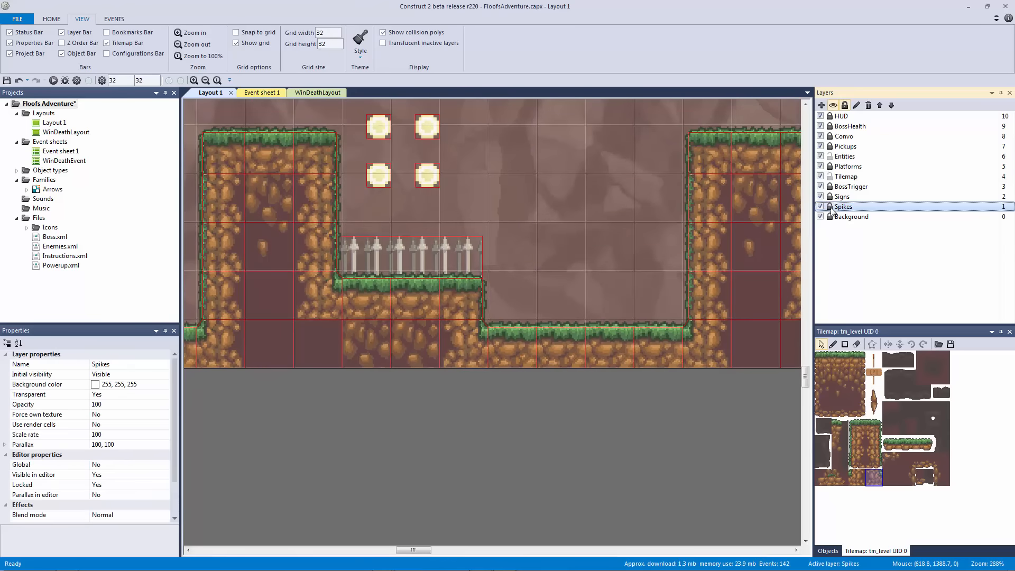
click(471, 258)
click(598, 420)
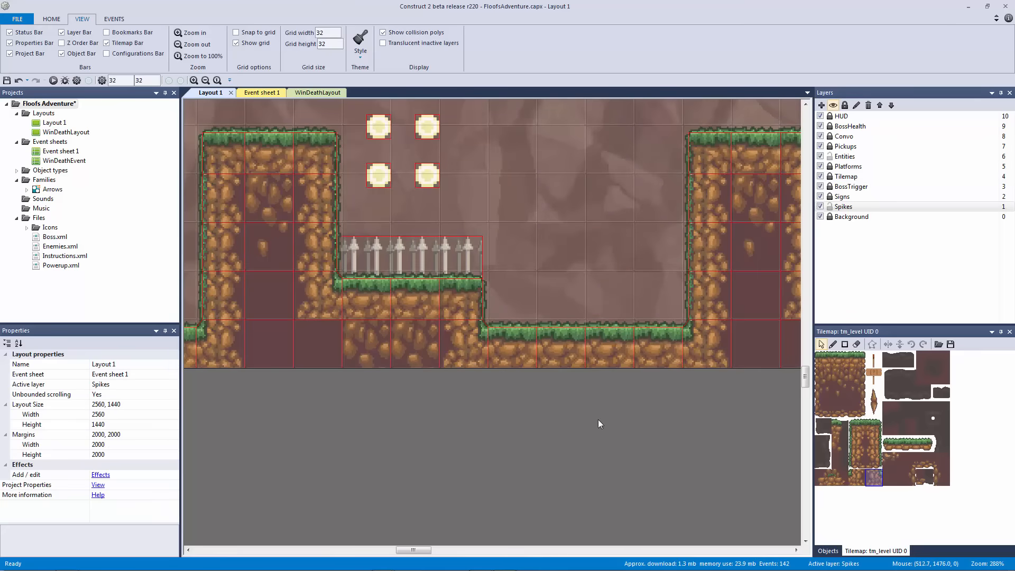
- Shorten the floor spike strip beside the lower cave's pillar from its right end to about 91 px wide
click(436, 268)
drag(486, 259, 479, 259)
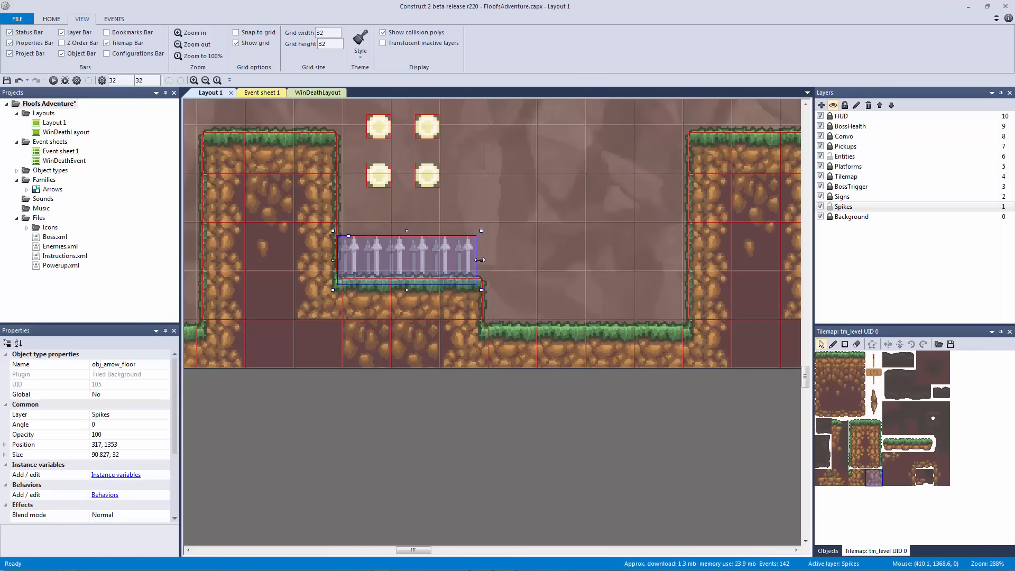
click(473, 414)
- Look over the remaining spikes and collision outlines through to the boss area, and save the project
ctrl+scroll(496, 341, down, 2)
middle_drag(555, 352, 515, 377)
ctrl+scroll(515, 378, down, 2)
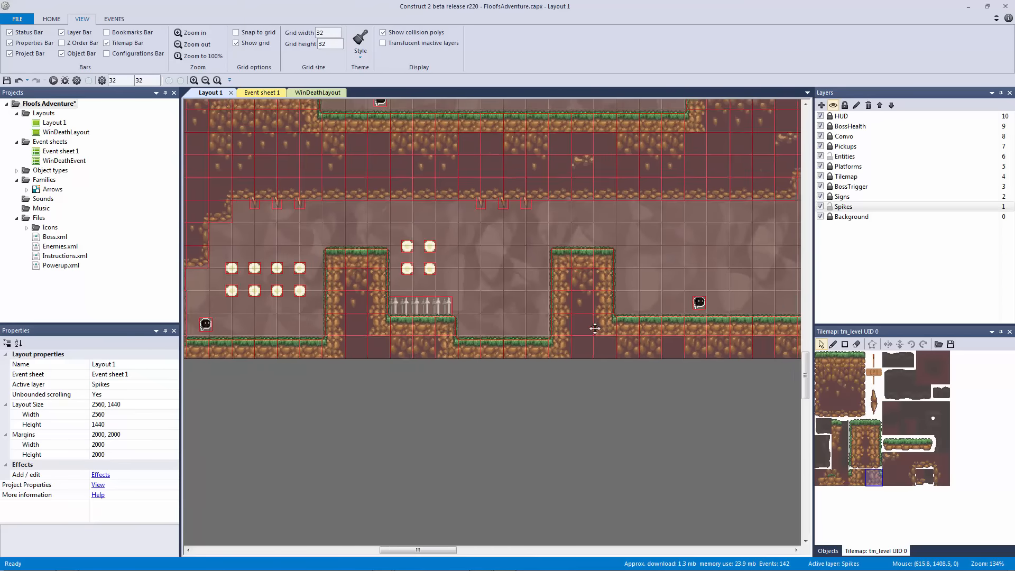
middle_drag(645, 322, 477, 376)
ctrl+scroll(479, 374, down, 3)
middle_drag(652, 318, 412, 360)
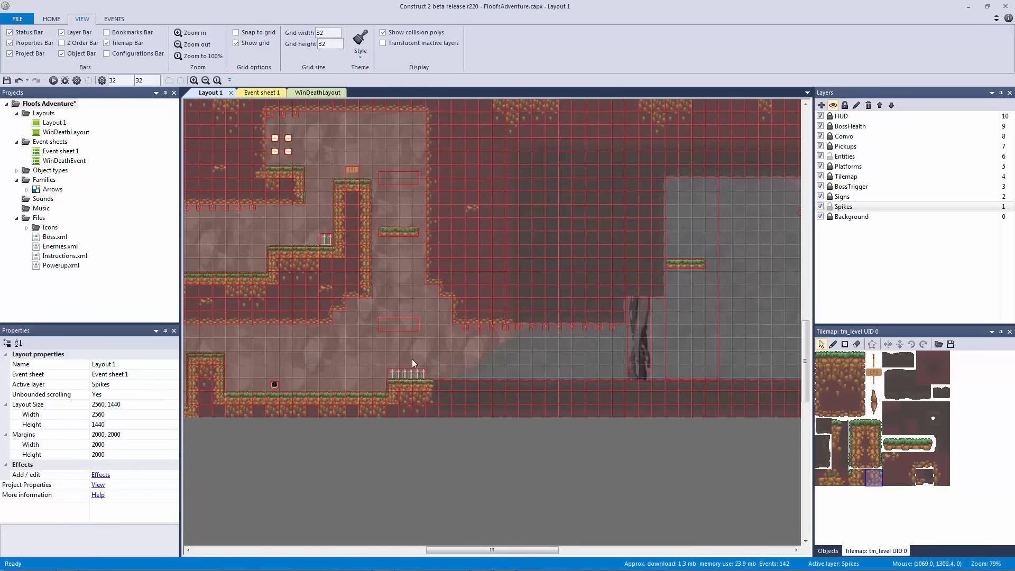
middle_drag(534, 347, 395, 397)
ctrl+scroll(488, 377, down, 4)
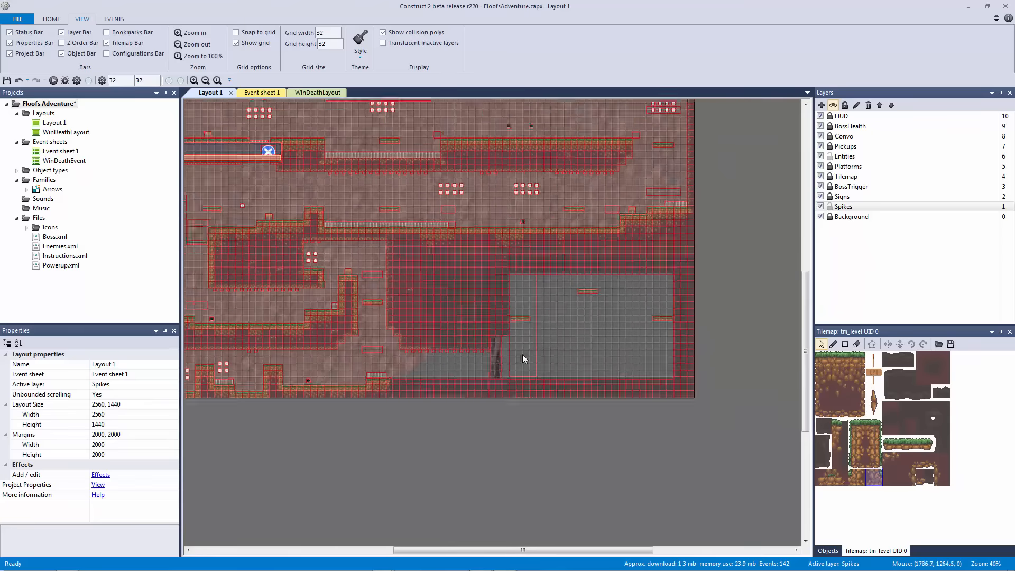
middle_drag(532, 366, 623, 404)
key(ctrl+s)
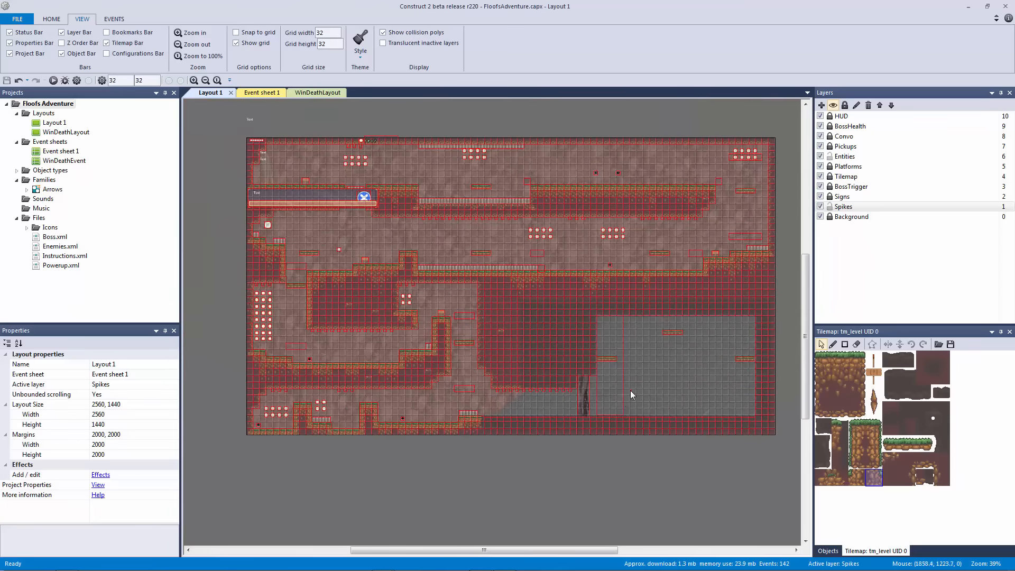
- Examine the collision outline of the bare rock wall in the level's upper-left starting cave and find its tile in the tileset
middle_drag(369, 210, 505, 292)
ctrl+scroll(673, 398, up, 5)
ctrl+scroll(507, 296, up, 3)
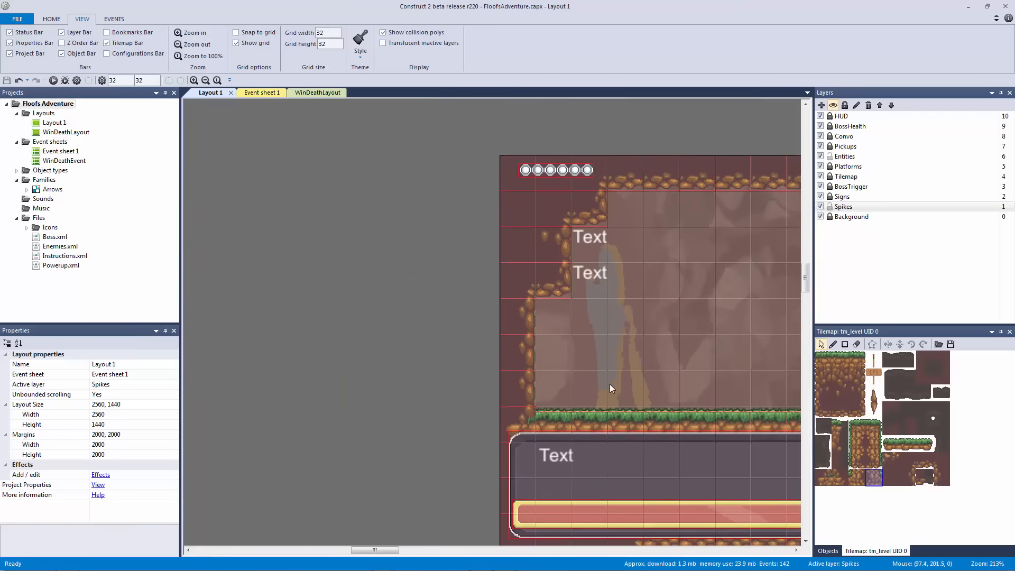
middle_drag(610, 384, 550, 326)
ctrl+scroll(550, 325, up, 4)
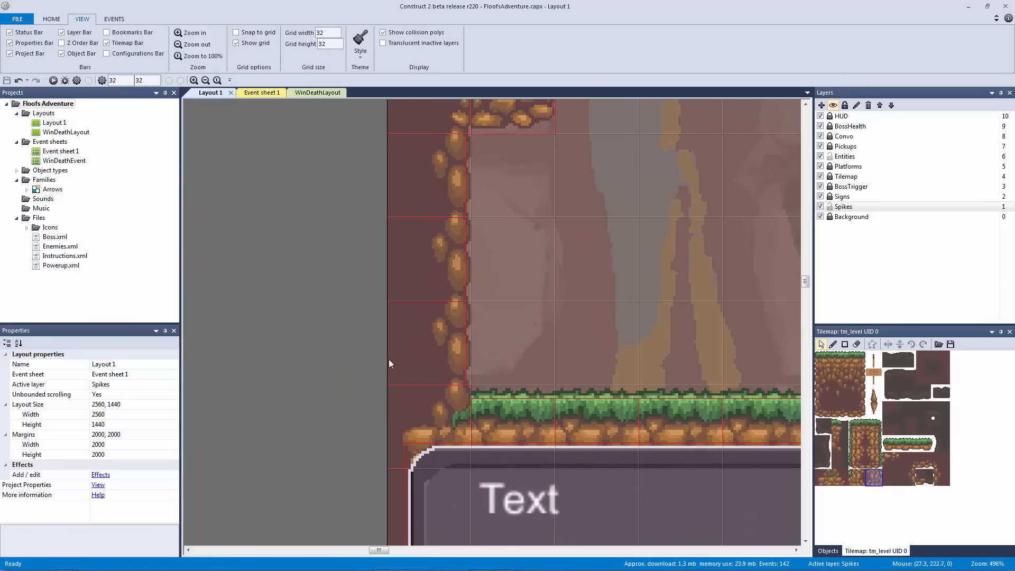
drag(363, 349, 496, 404)
click(839, 478)
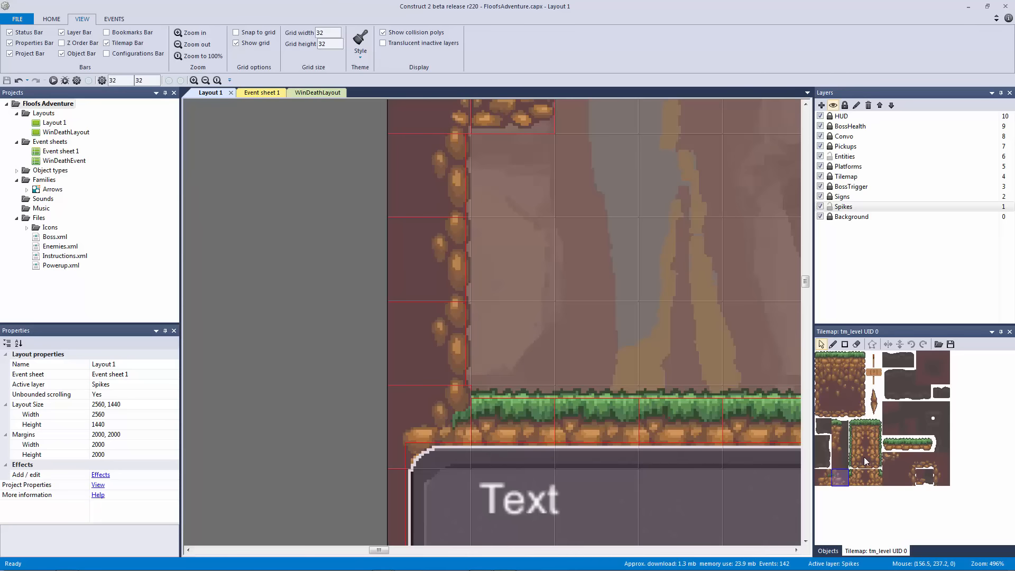
ctrl+scroll(414, 312, down, 6)
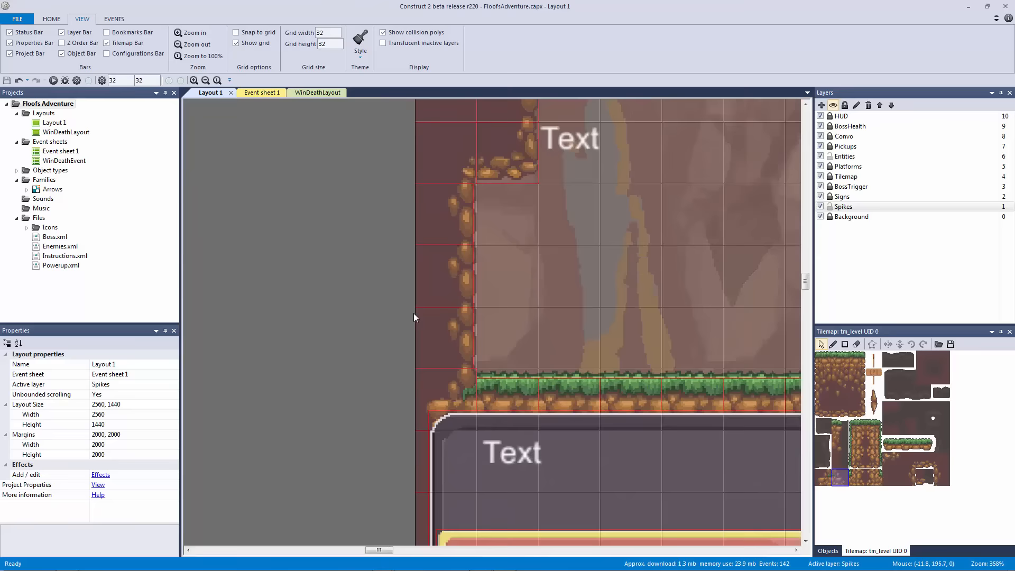
ctrl+scroll(621, 314, down, 1)
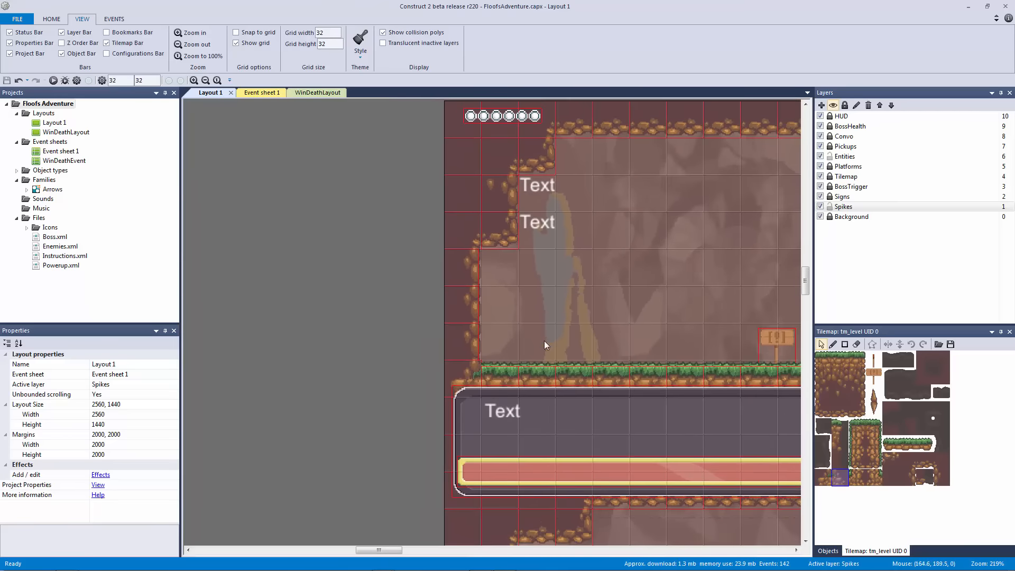
ctrl+scroll(522, 375, down, 9)
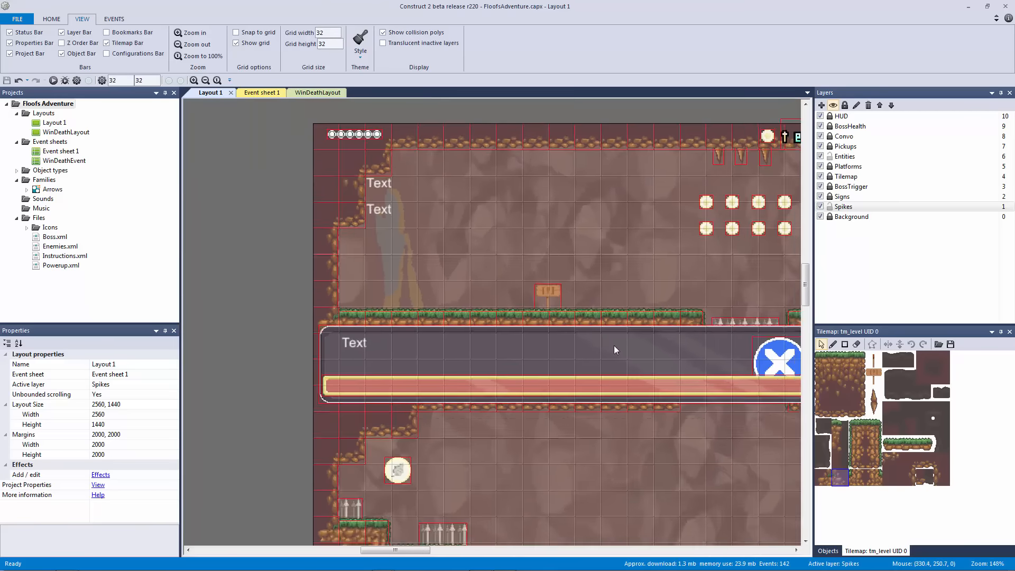
scroll(648, 381, down, 4)
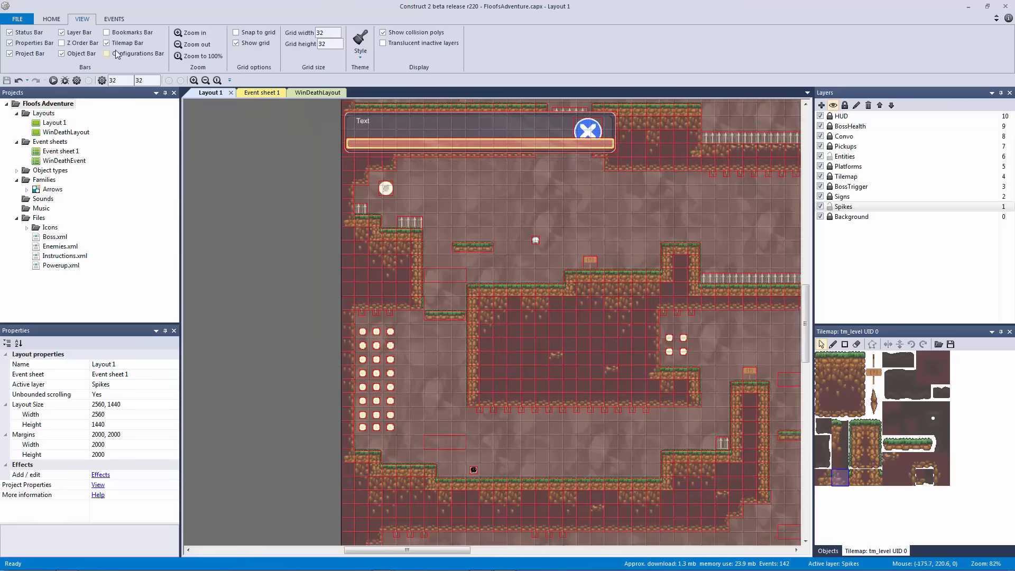
- Preview the layout and slide the character down both grassy walls of the shaft to test the wall slide effect
click(52, 80)
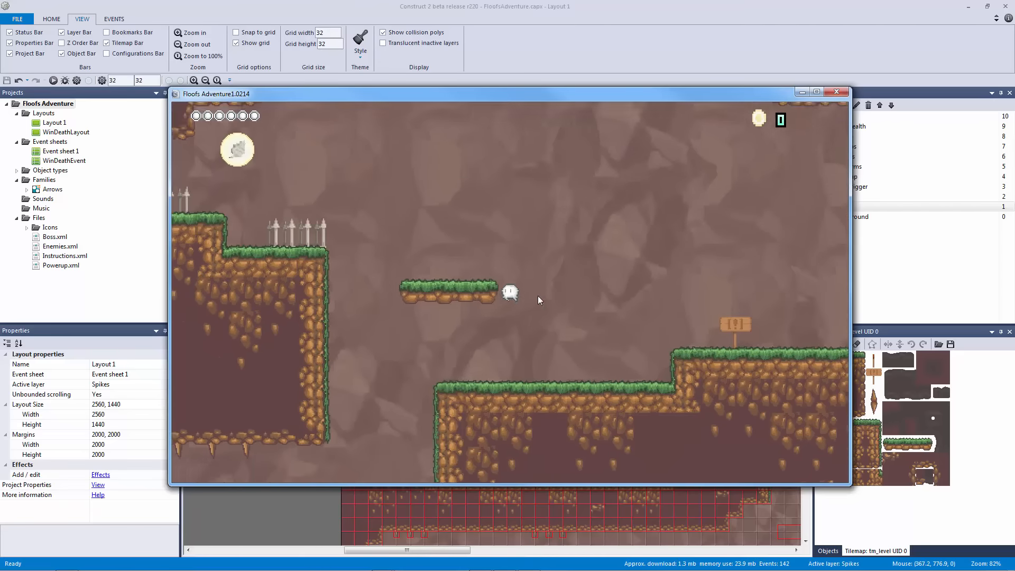
key(Left)
key(Up)
key(Up)
key(Right)
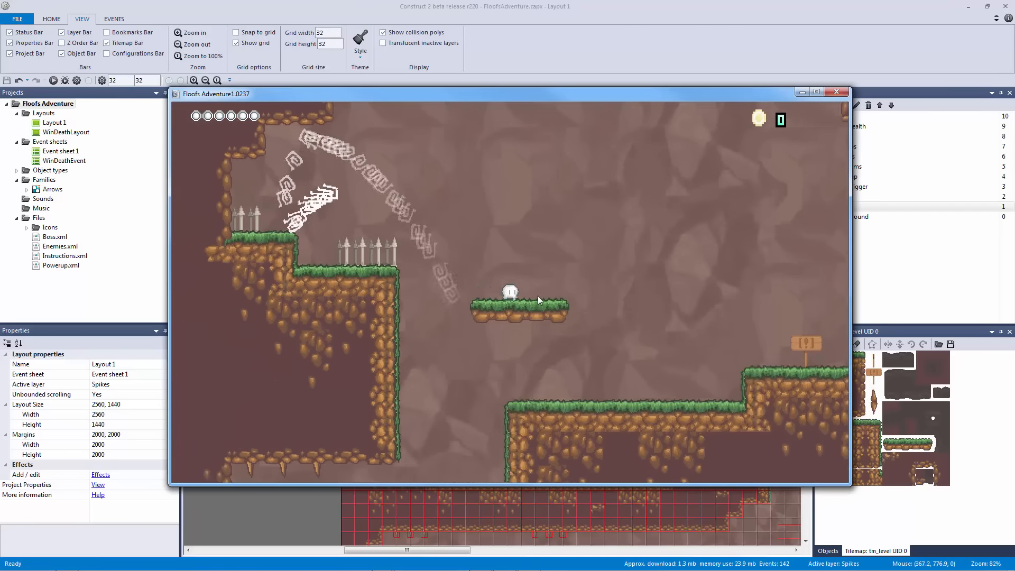
key(Left)
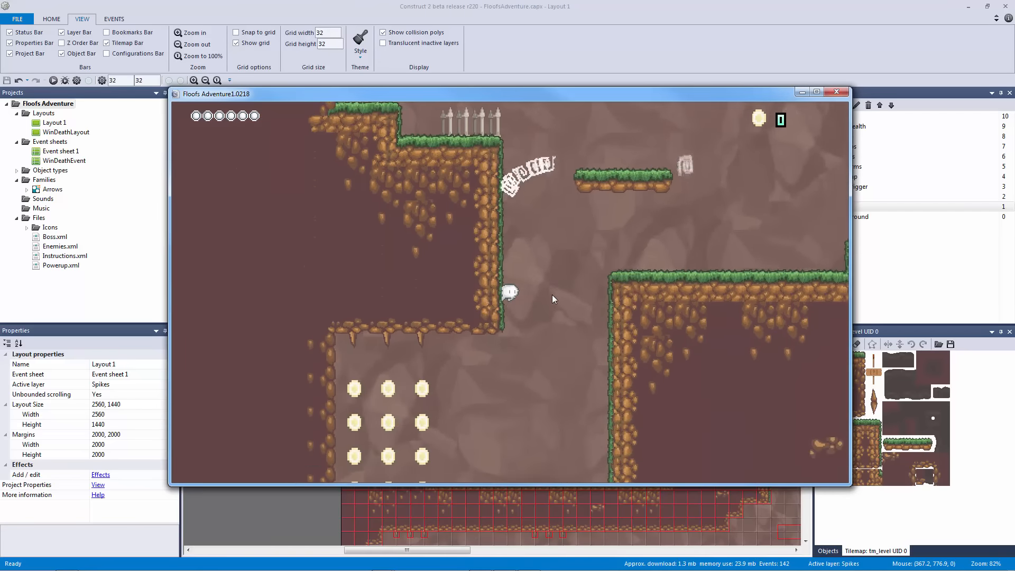
key(Right)
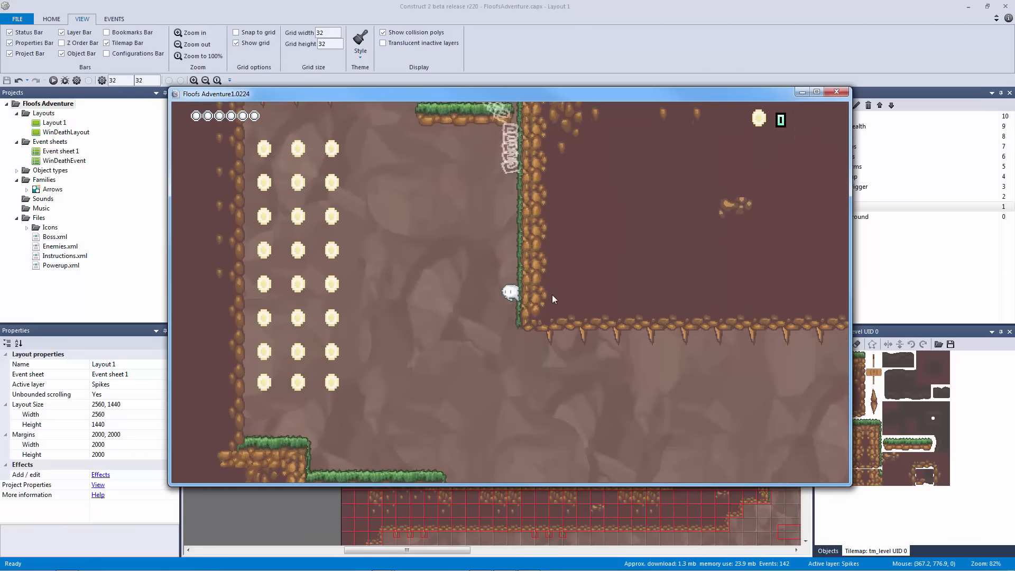
- Test wall jumps by bringing the character back up the shaft's right-hand wall onto the upper grassy ground
key(Left)
key(Up)
key(Right)
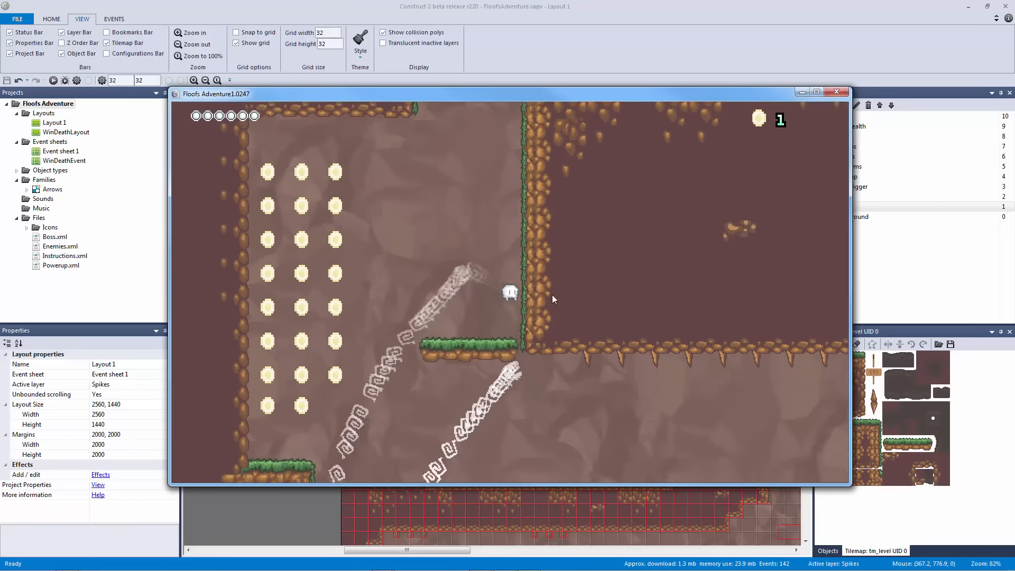
key(Left)
key(Up)
key(Right)
key(Up)
key(Up)
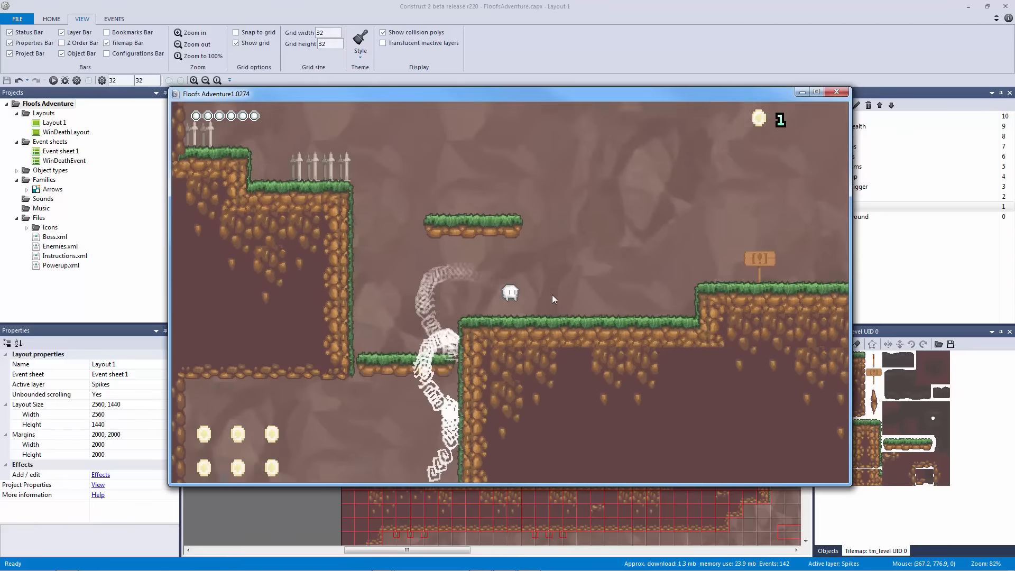
- Test another slide down the left-hand grassy wall, return the character to the ledge, and close the preview
key(Up)
key(Left)
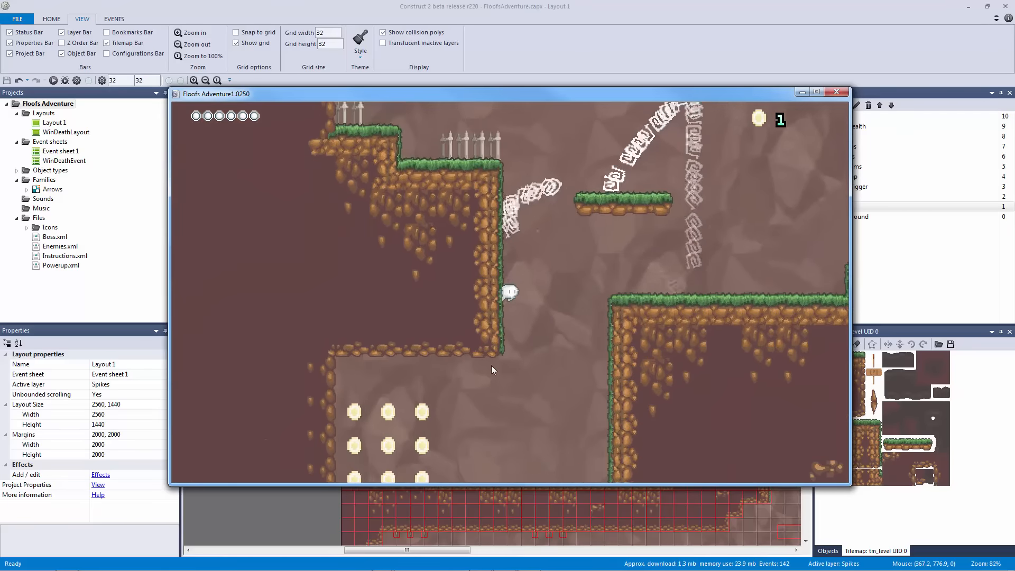
key(Right)
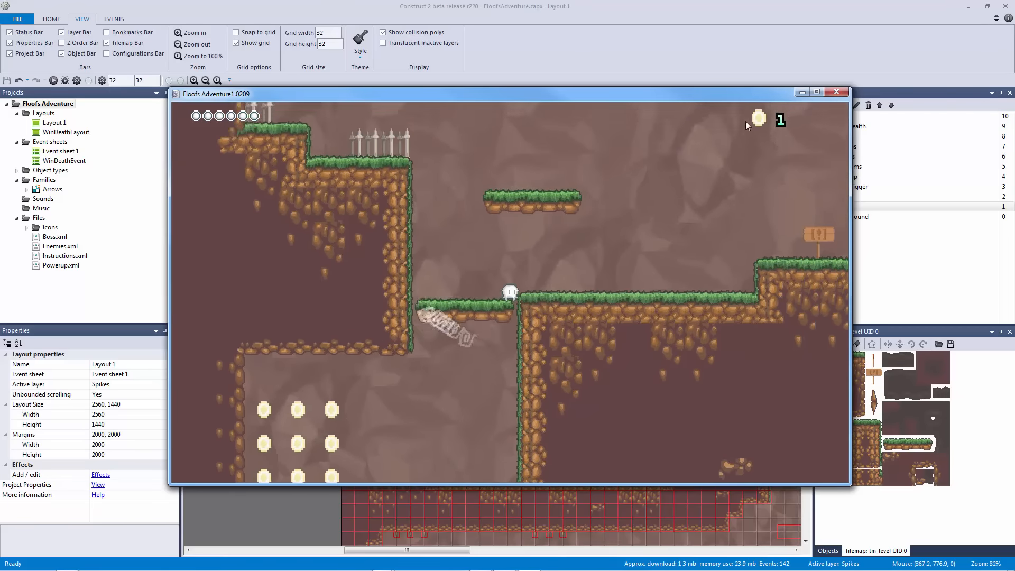
click(836, 92)
ctrl+scroll(341, 296, up, 10)
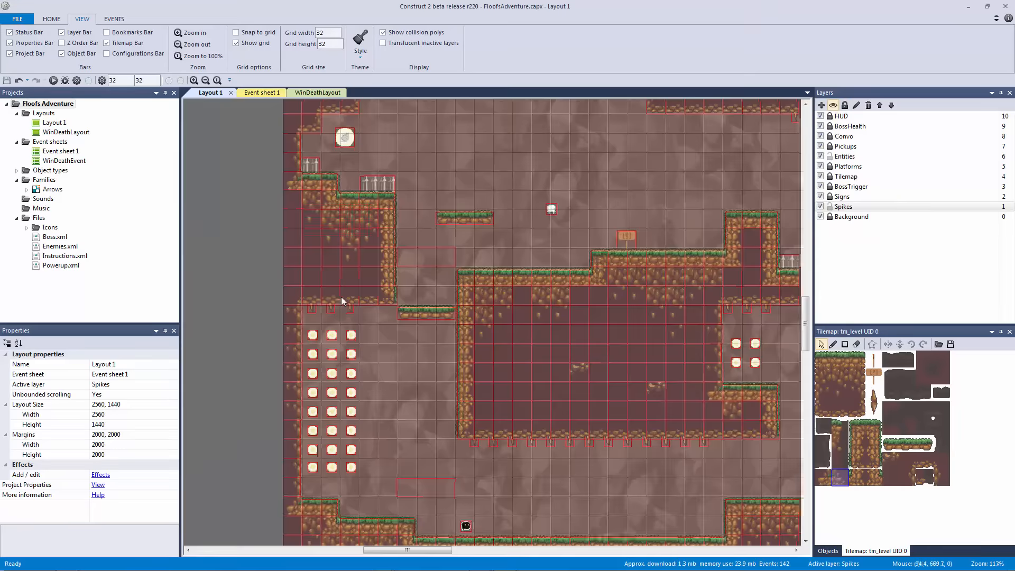
- Move the right edge of the collision polygon to X 30 for the corner tile ending the shaft's left-hand grassy wall
ctrl+scroll(579, 358, up, 5)
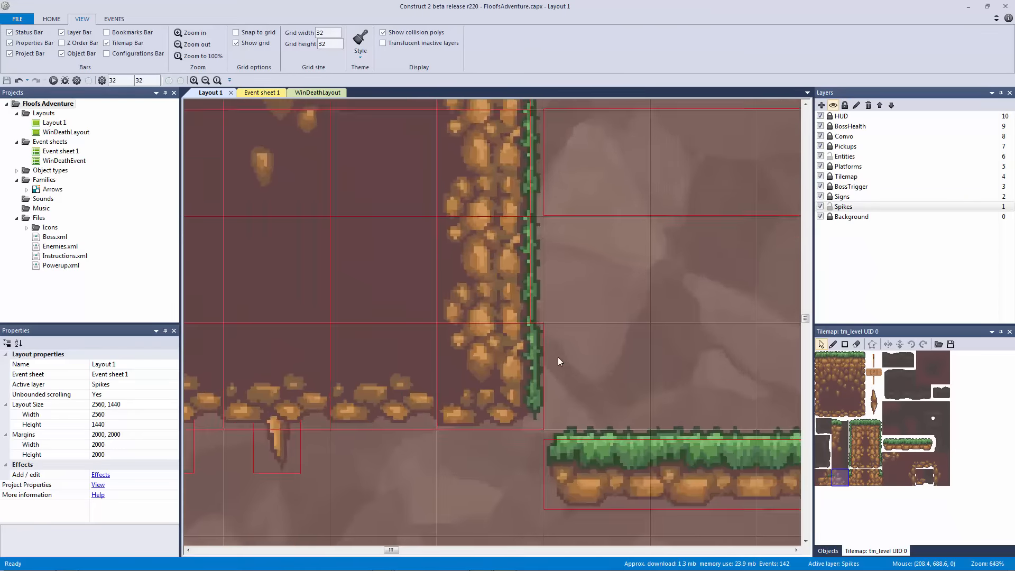
click(876, 465)
double_click(877, 463)
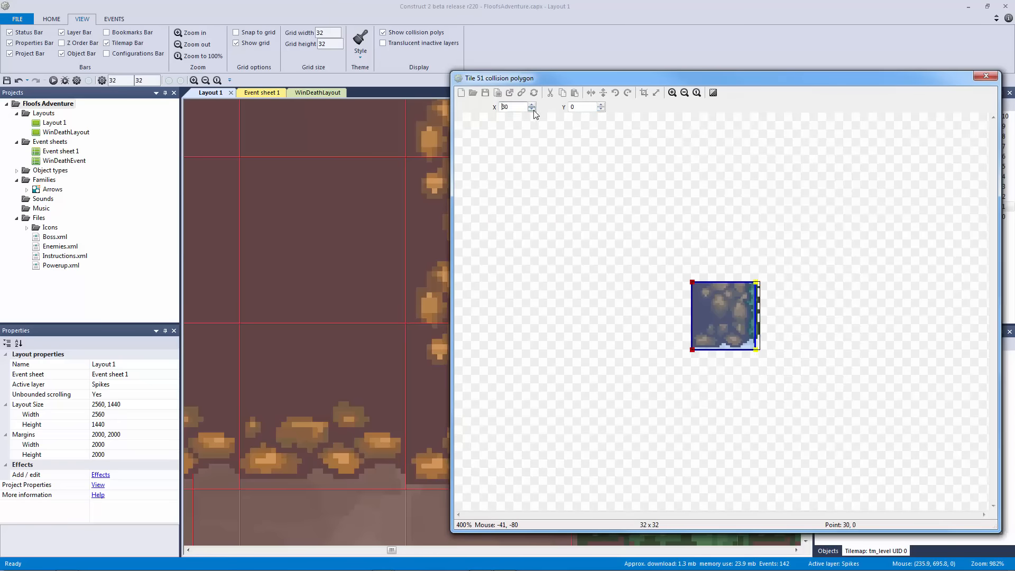
click(985, 75)
click(639, 395)
ctrl+scroll(639, 397, down, 8)
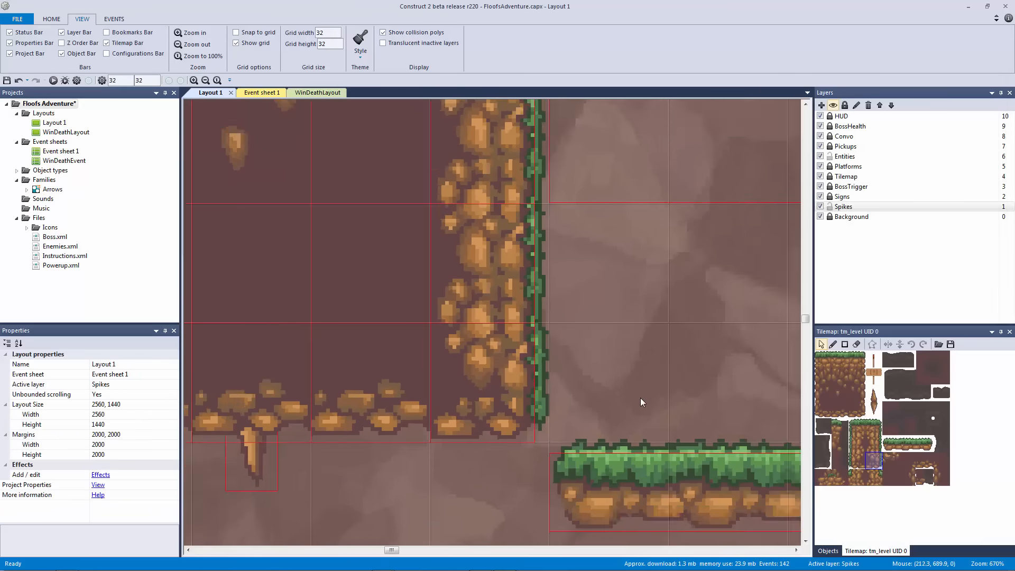
- Preview the layout, take the character over to the spiked ledge, and bring it down to the bottom of the coin shaft
click(52, 81)
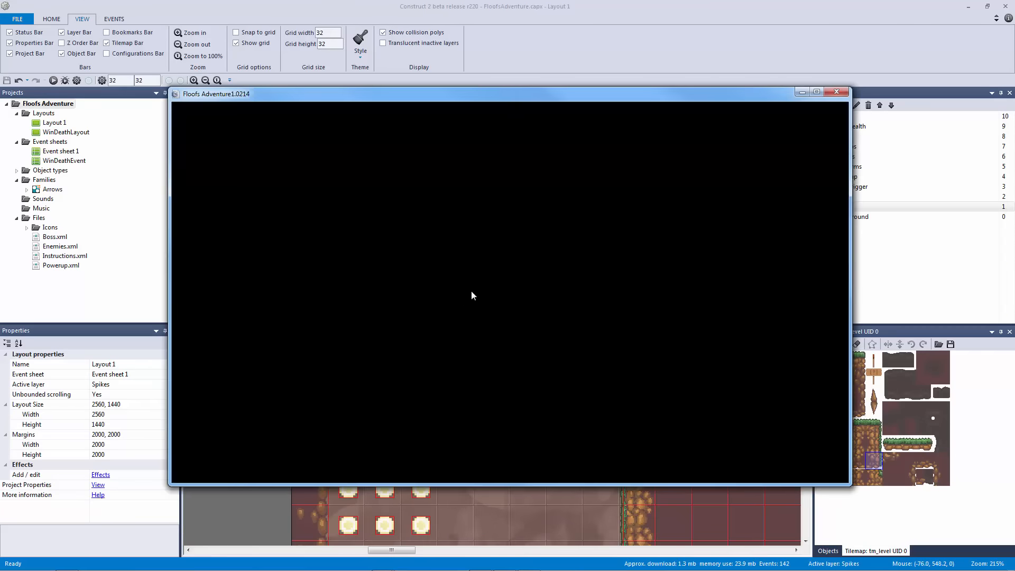
key(Left)
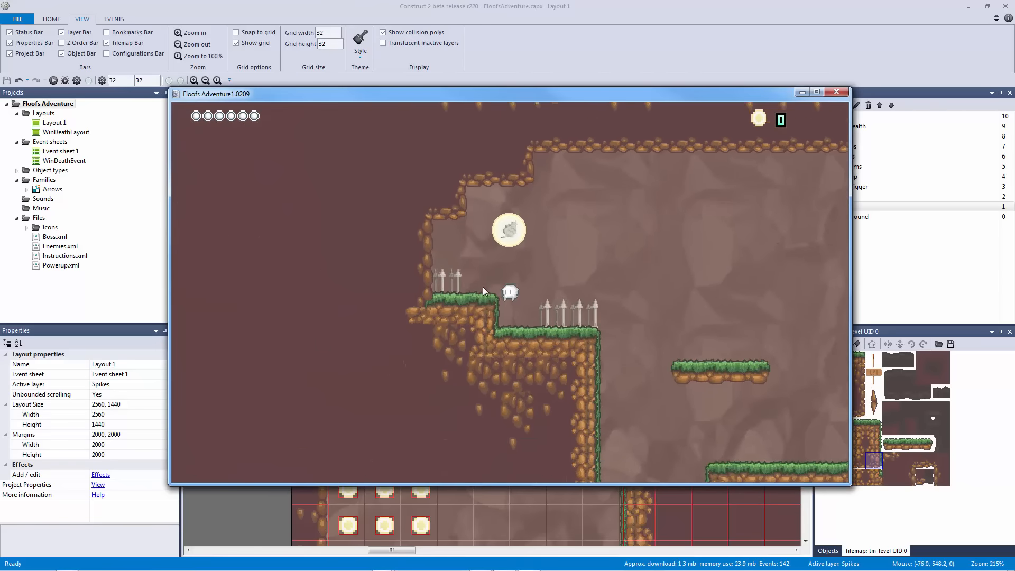
key(Up)
key(Right)
key(Left)
key(Left)
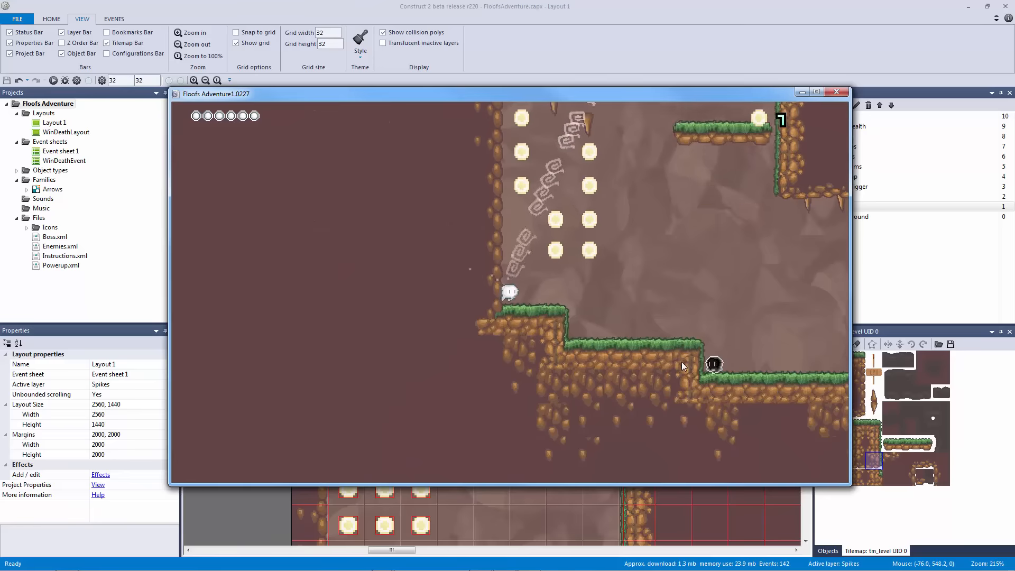
- Test the character against the black enemy beside the lower grassy step, then close the preview
key(Right)
key(Up)
key(Left)
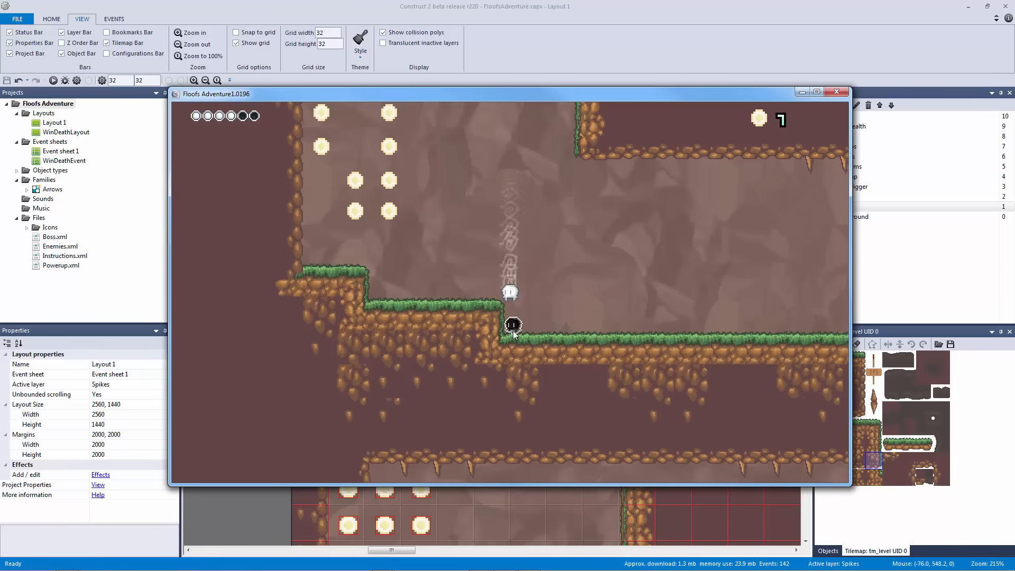
key(Right)
click(837, 95)
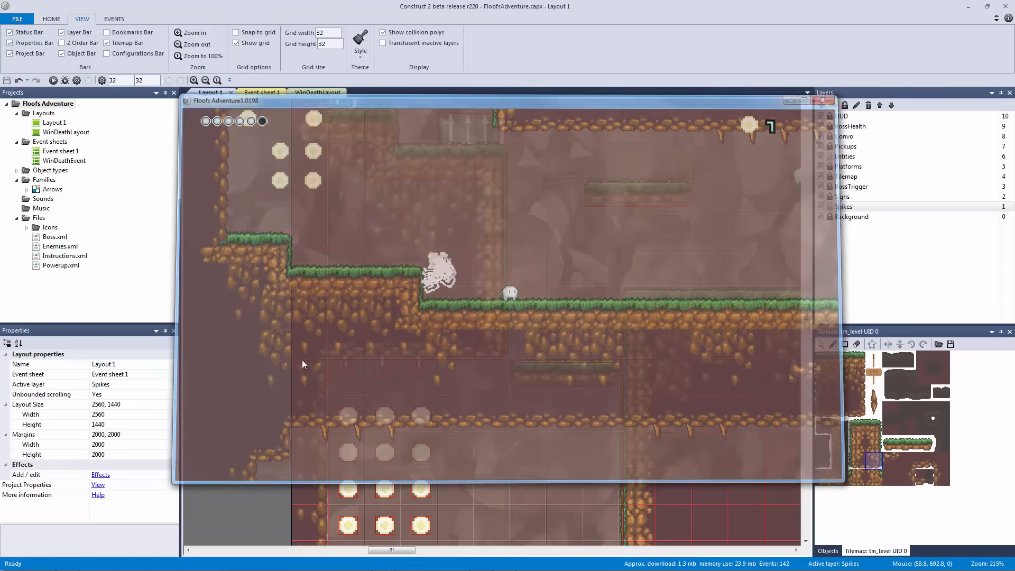
- Examine the collision outlines where grassy step walls meet the ground in the lower cave and on the upper ground
middle_drag(564, 444, 499, 281)
ctrl+scroll(489, 334, up, 5)
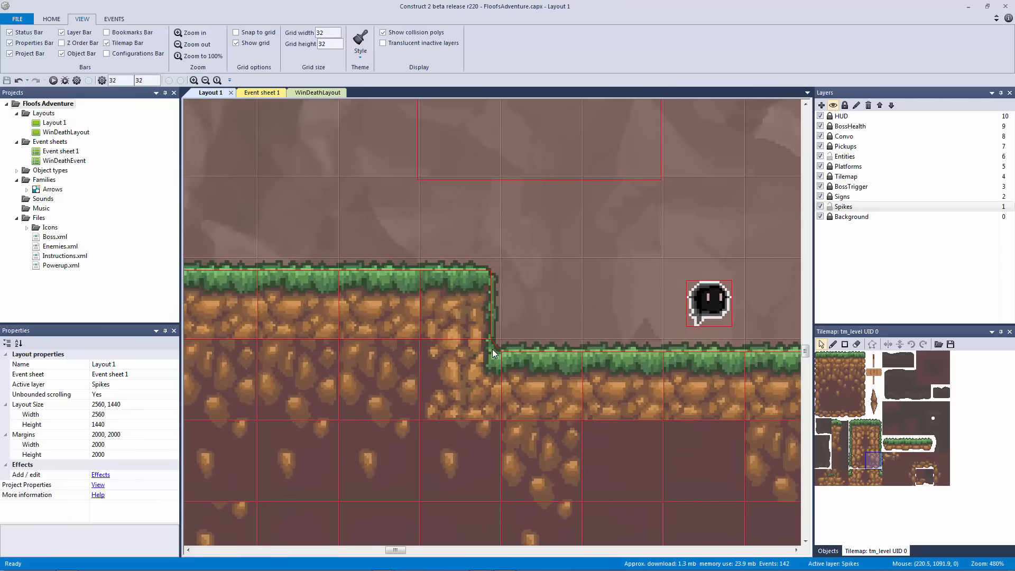
ctrl+scroll(494, 348, up, 4)
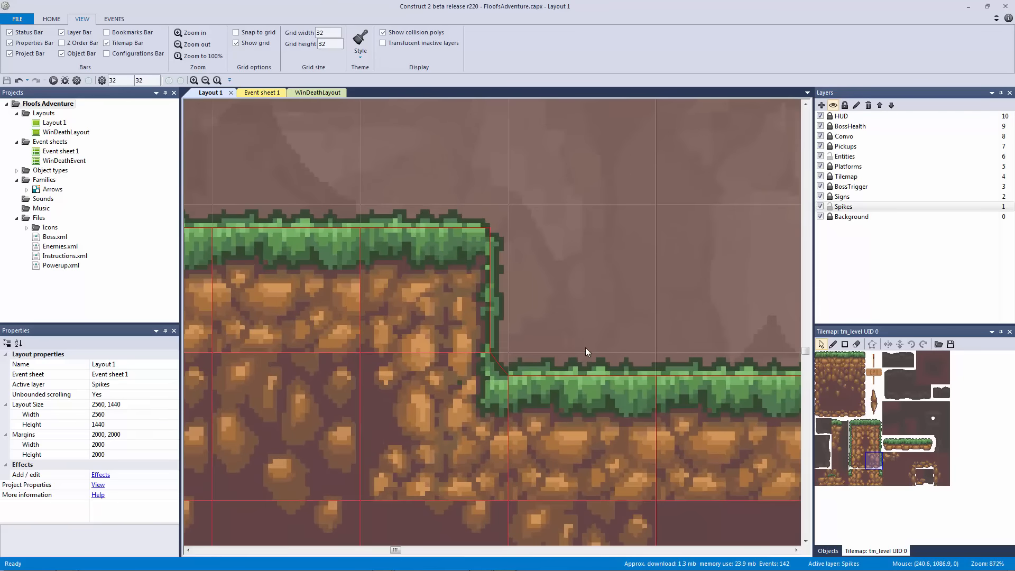
ctrl+scroll(585, 349, down, 8)
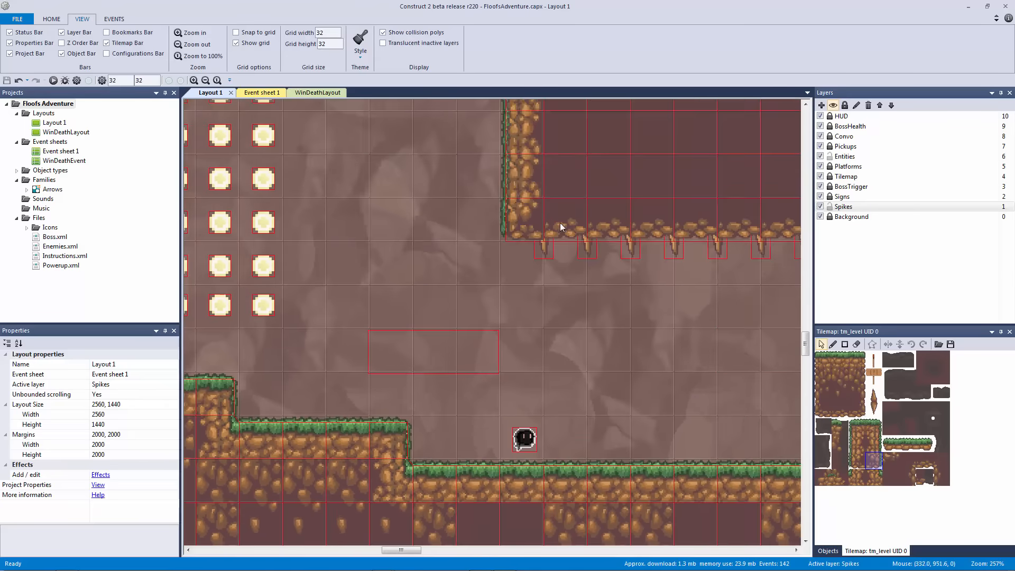
middle_drag(560, 224, 503, 441)
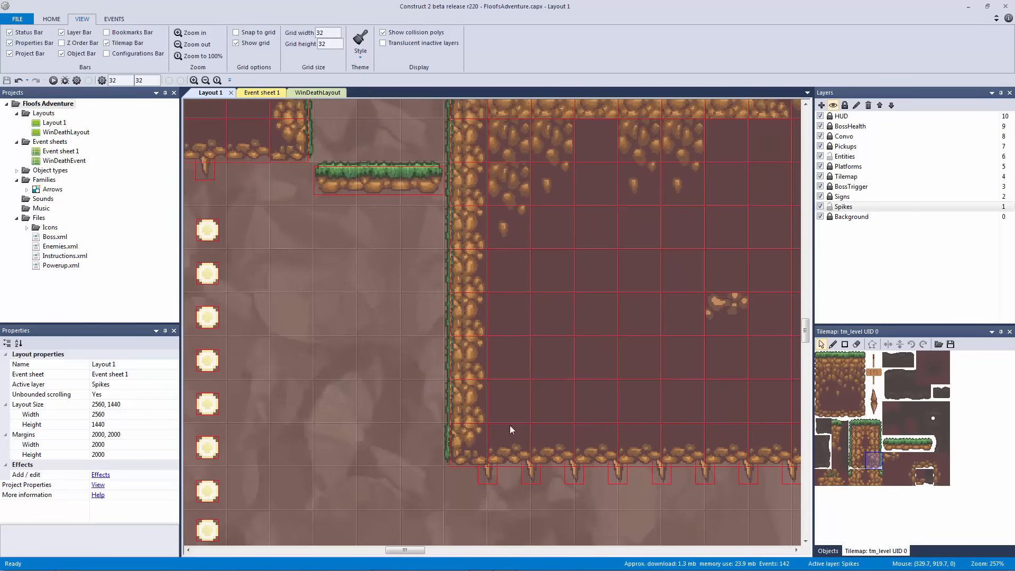
middle_drag(508, 283, 426, 466)
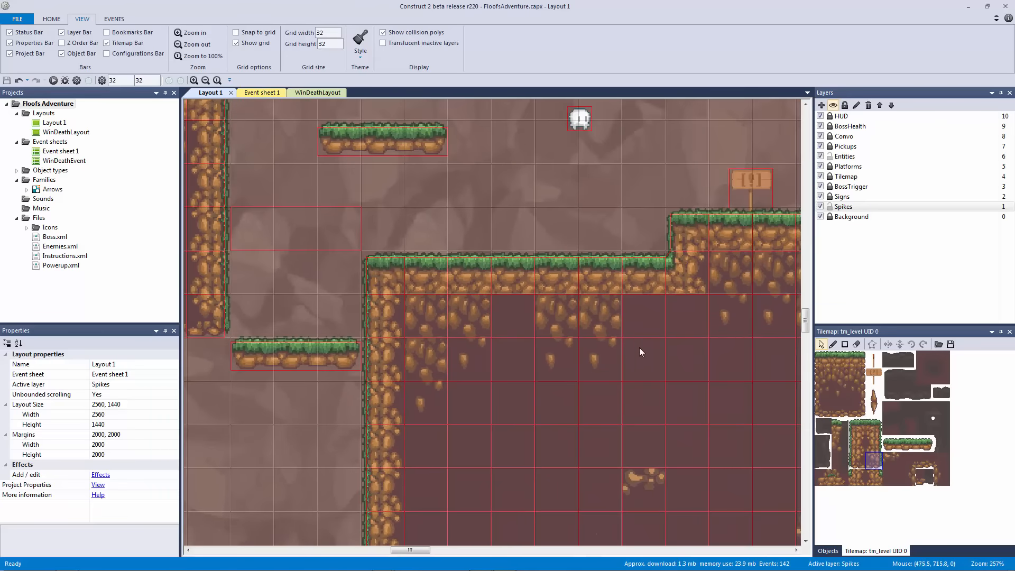
middle_drag(606, 361, 552, 410)
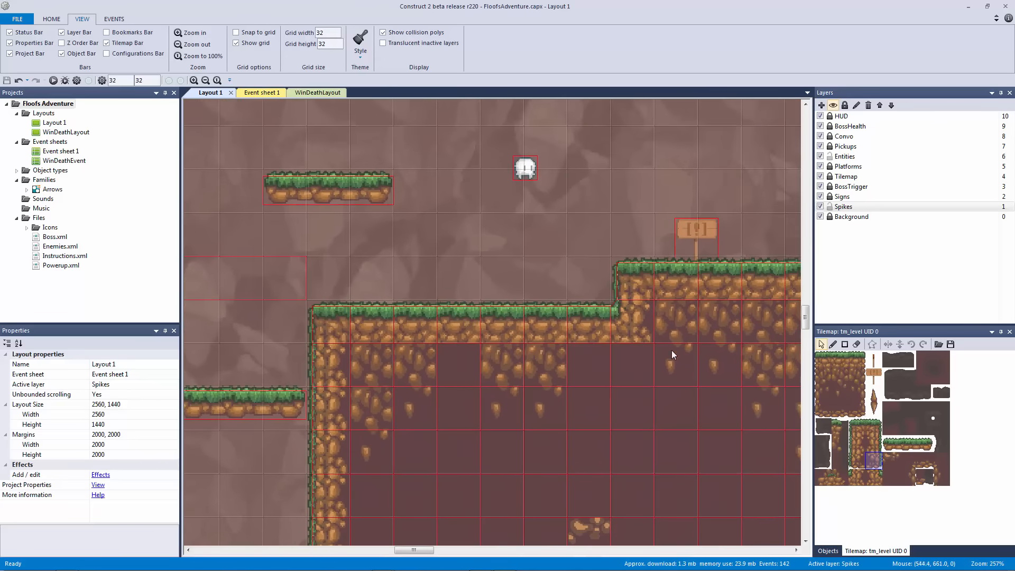
middle_drag(671, 349, 369, 129)
middle_drag(581, 361, 478, 268)
middle_drag(546, 389, 595, 283)
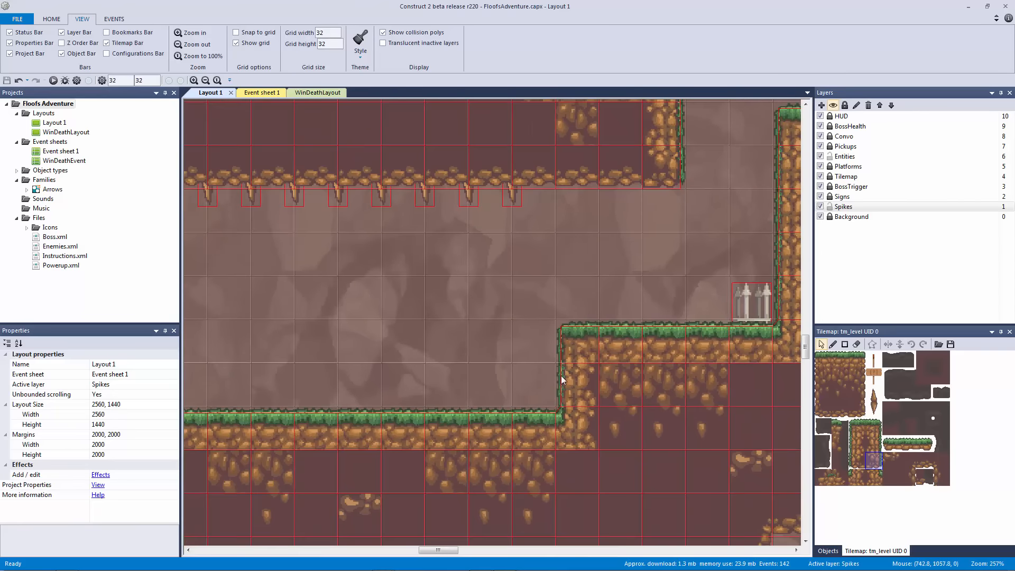
drag(525, 382, 625, 446)
- Open the collision polygon of Tile 59, the inner corner below the lower-left grassy step, and place its notch point at 28, 5
middle_drag(444, 401, 784, 399)
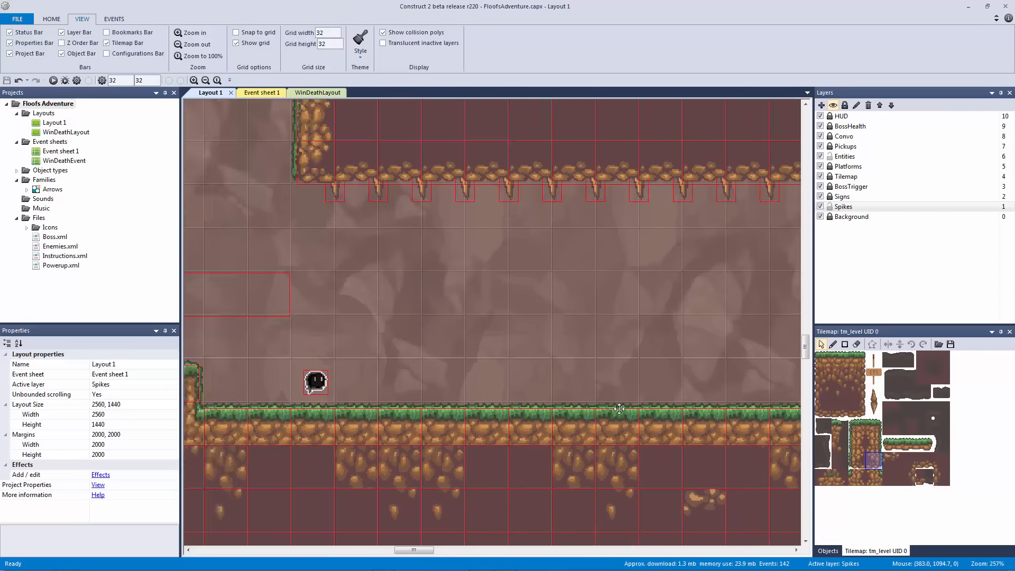
middle_drag(396, 413, 766, 404)
ctrl+scroll(634, 372, up, 2)
middle_drag(634, 372, 596, 303)
ctrl+scroll(609, 317, up, 3)
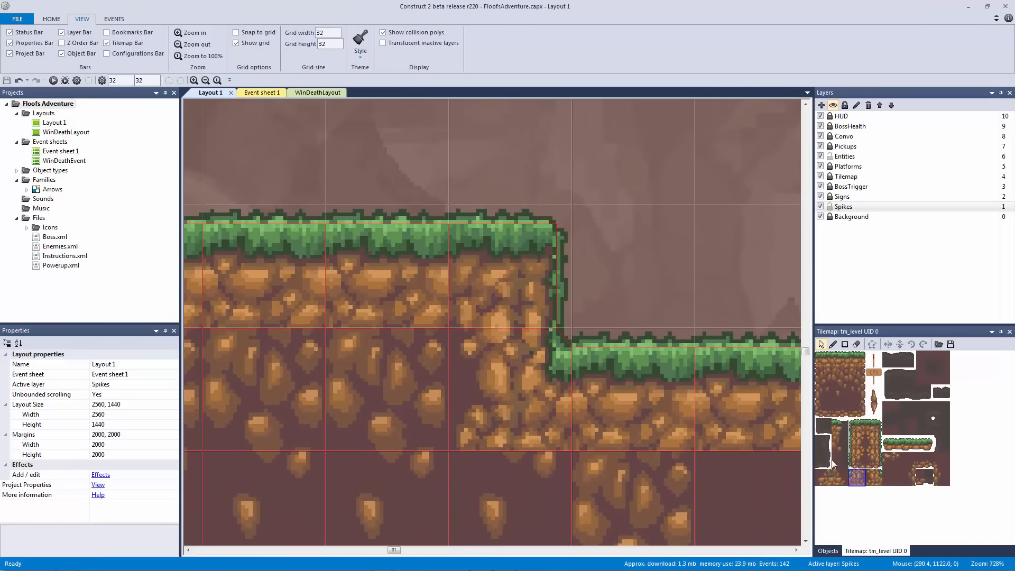
double_click(872, 477)
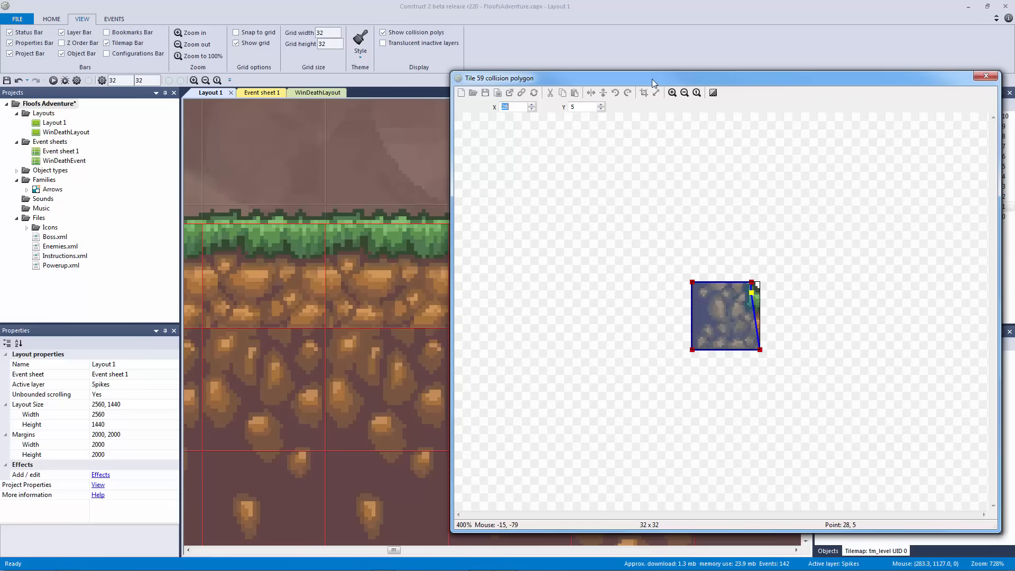
drag(652, 78, 489, 66)
double_click(509, 80)
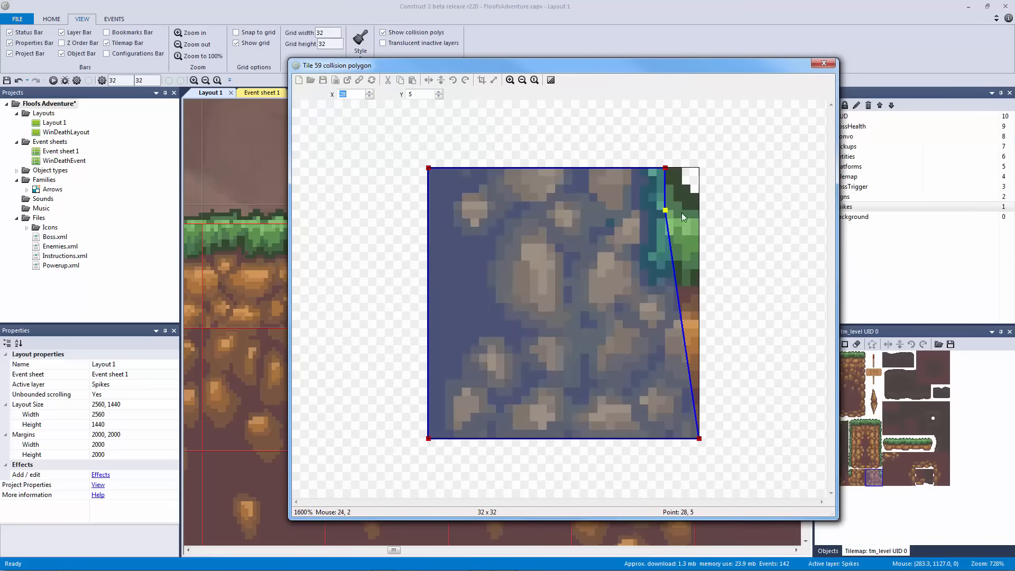
- Add a point to Tile 59's collision polygon and place it at X 32, Y about 5 to square the notch
right_click(669, 237)
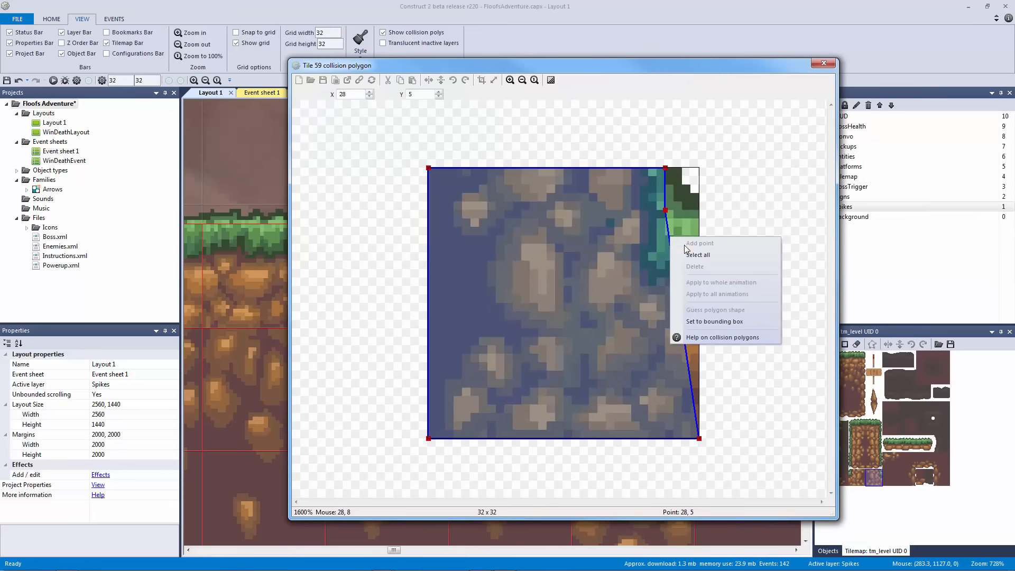
click(664, 211)
right_click(666, 211)
click(676, 217)
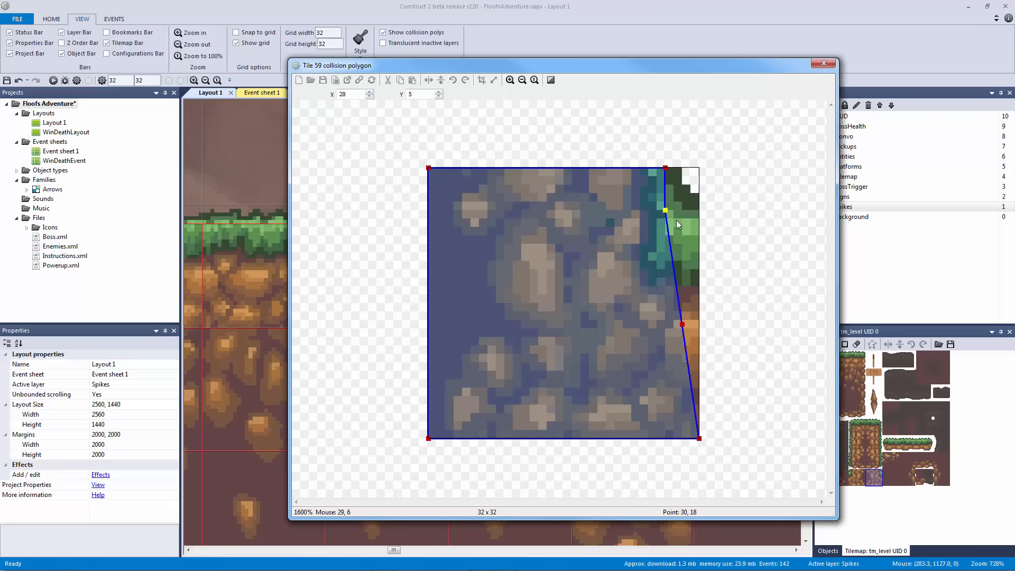
drag(681, 324, 698, 242)
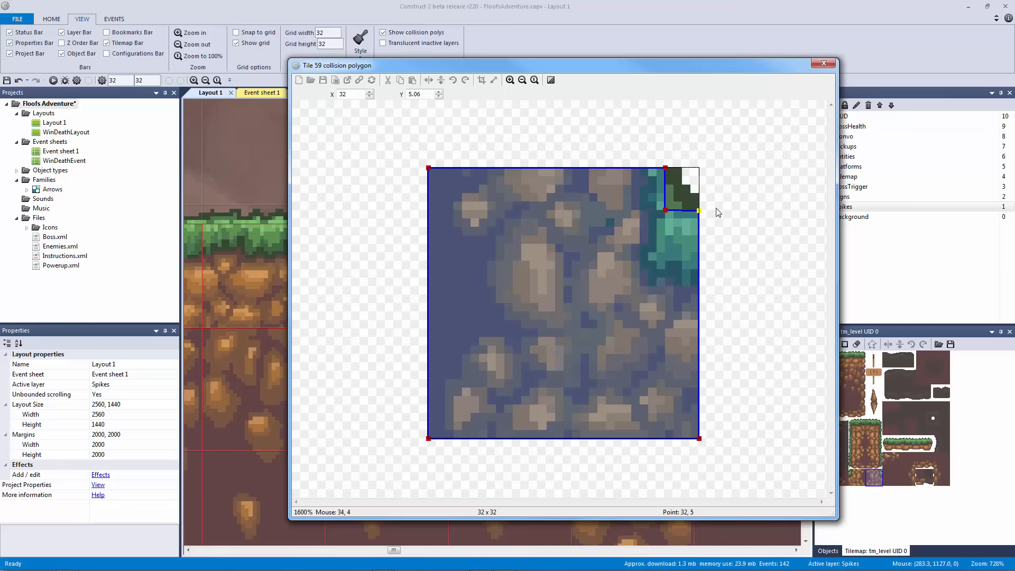
click(439, 96)
click(823, 63)
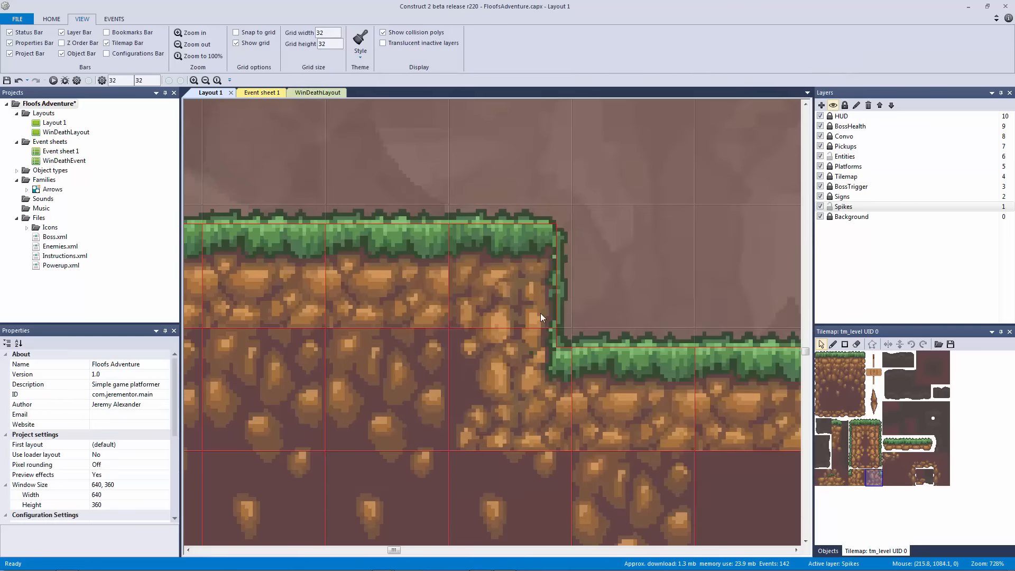
- Preview the layout and run the character through the lower cave onto the grassy step before the spikes, then close the preview
ctrl+scroll(609, 348, down, 5)
middle_drag(614, 352, 301, 317)
ctrl+scroll(613, 282, up, 4)
ctrl+scroll(496, 274, down, 3)
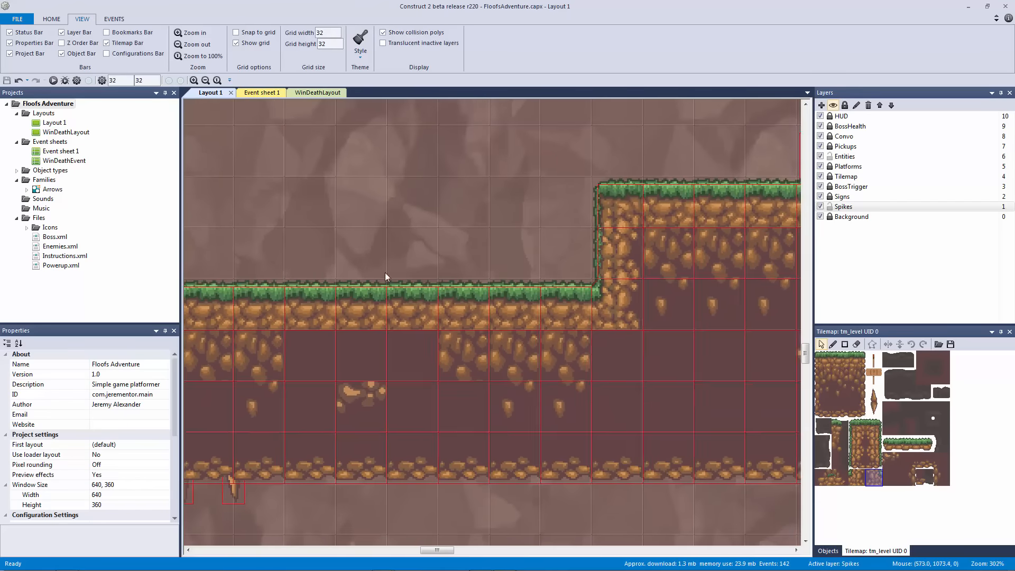
click(62, 81)
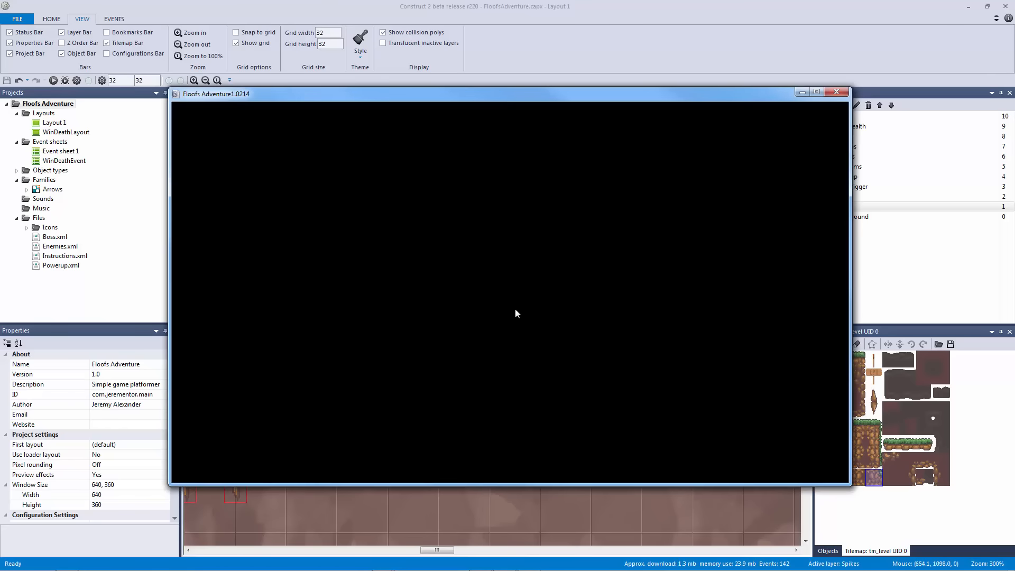
key(Left)
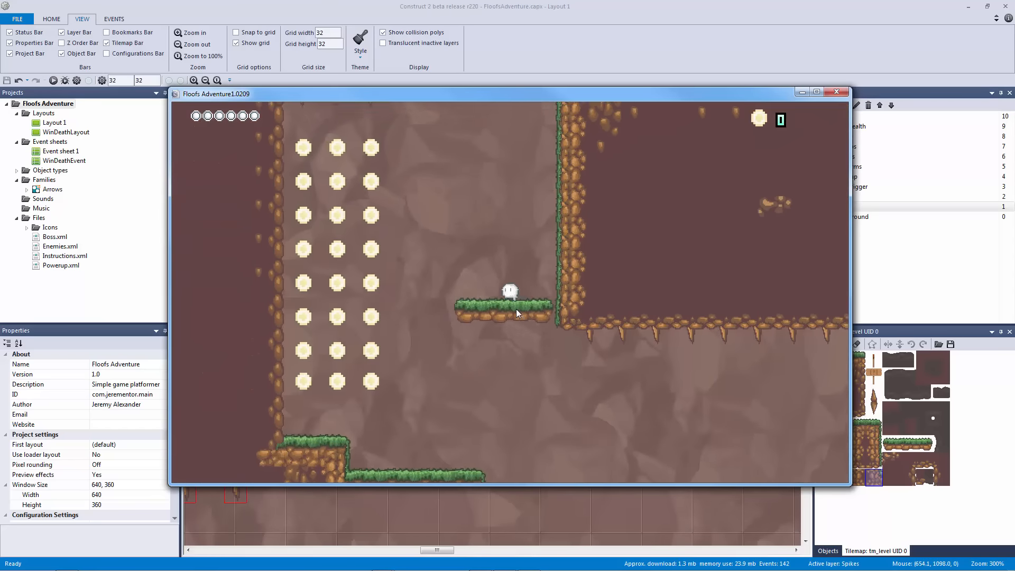
key(Right)
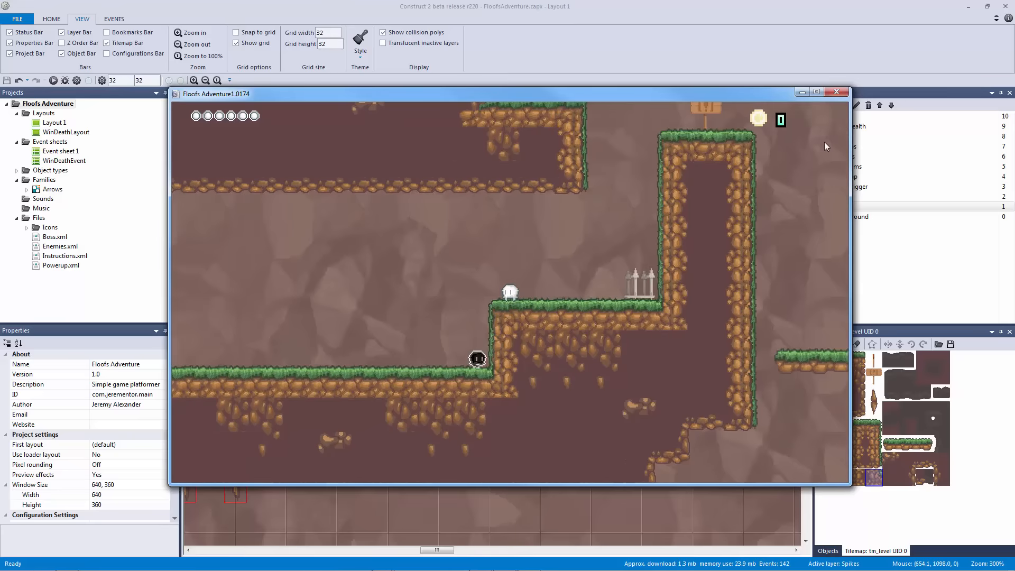
click(836, 91)
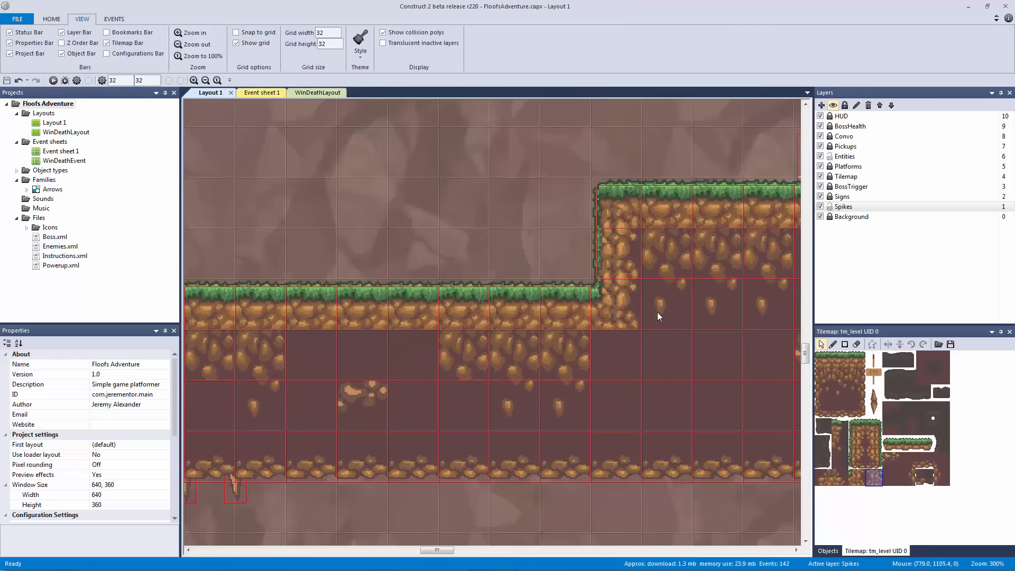
- Add a point to Tile 58's collision polygon at X 5, Y about 5, and set the notch's top-edge point to X 5
double_click(857, 471)
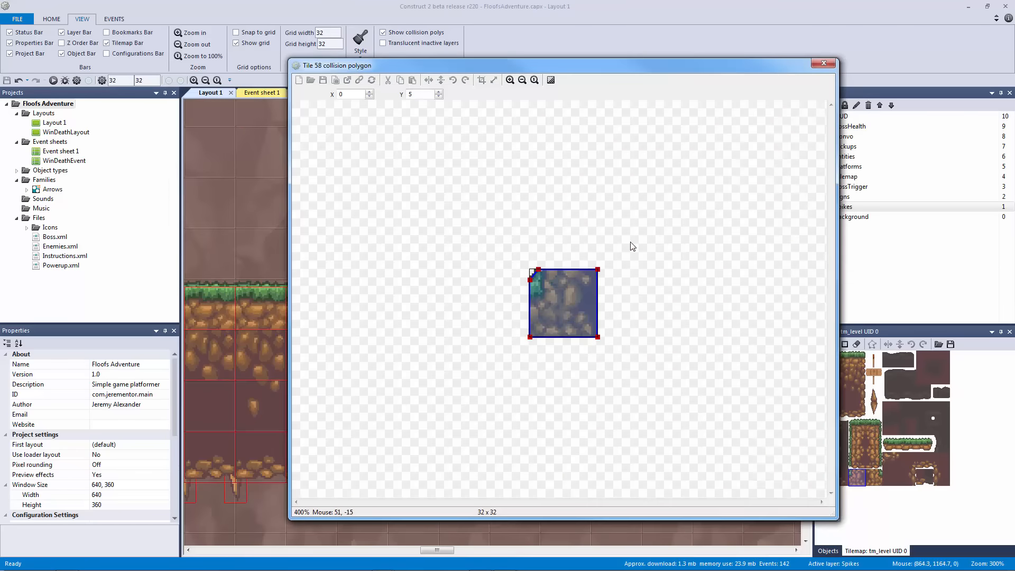
scroll(540, 251, up, 2)
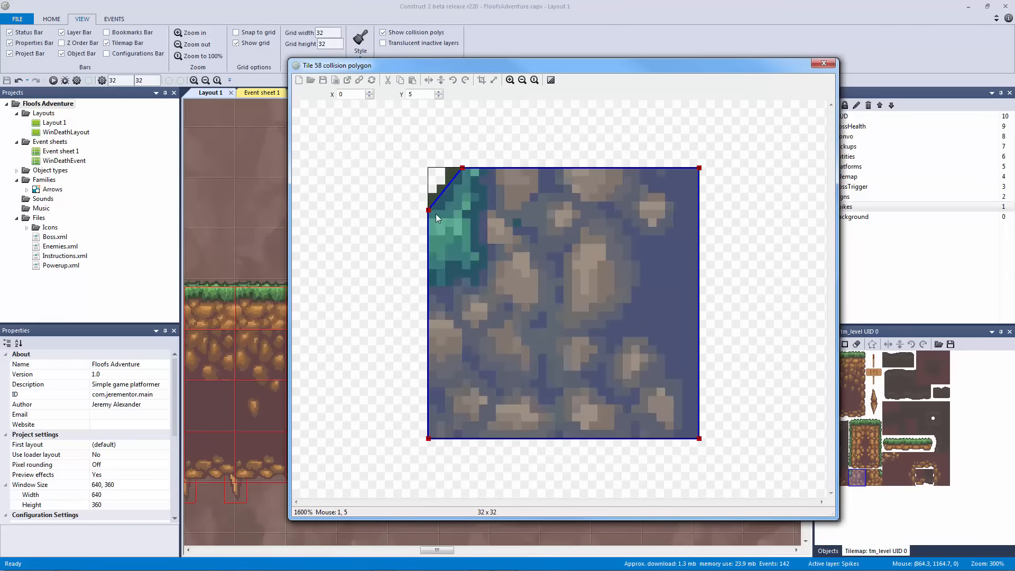
right_click(429, 213)
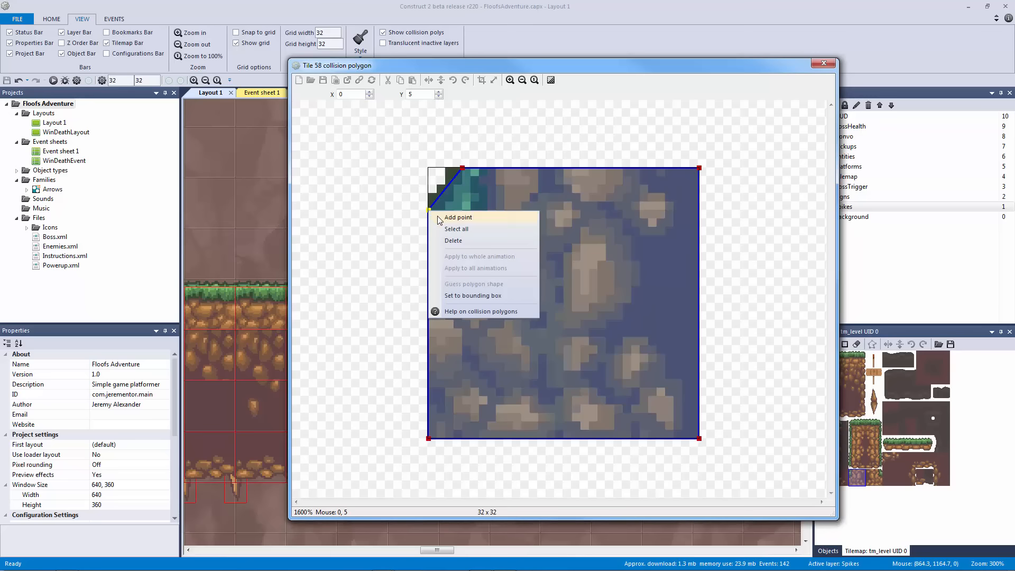
click(457, 217)
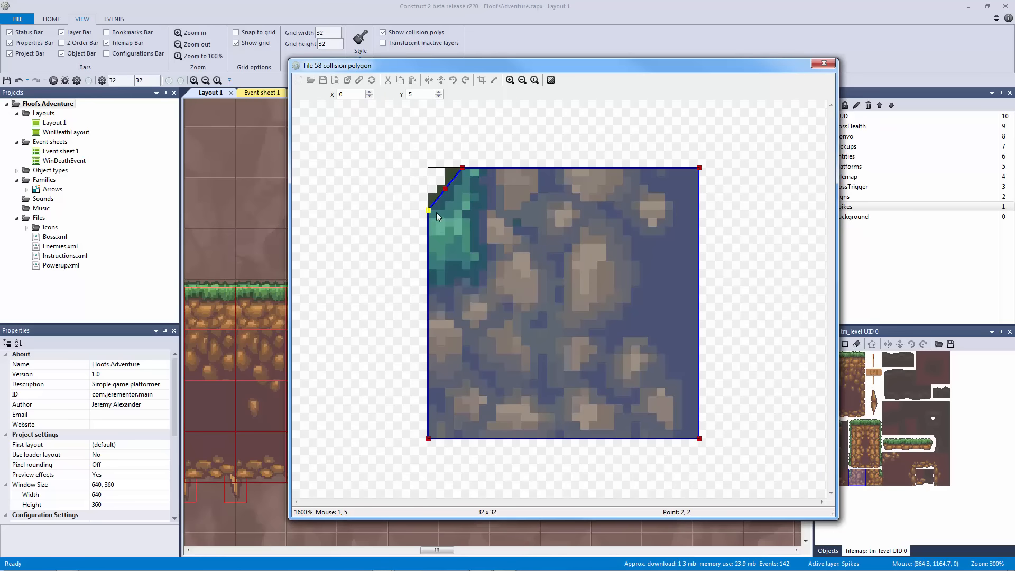
drag(446, 189, 469, 211)
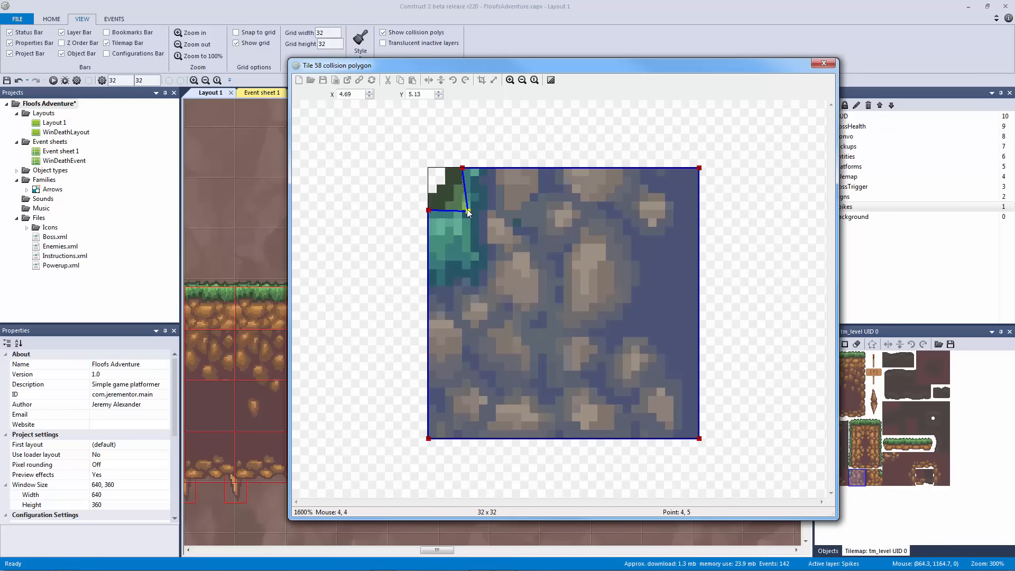
click(369, 91)
click(369, 92)
click(369, 92)
click(369, 92)
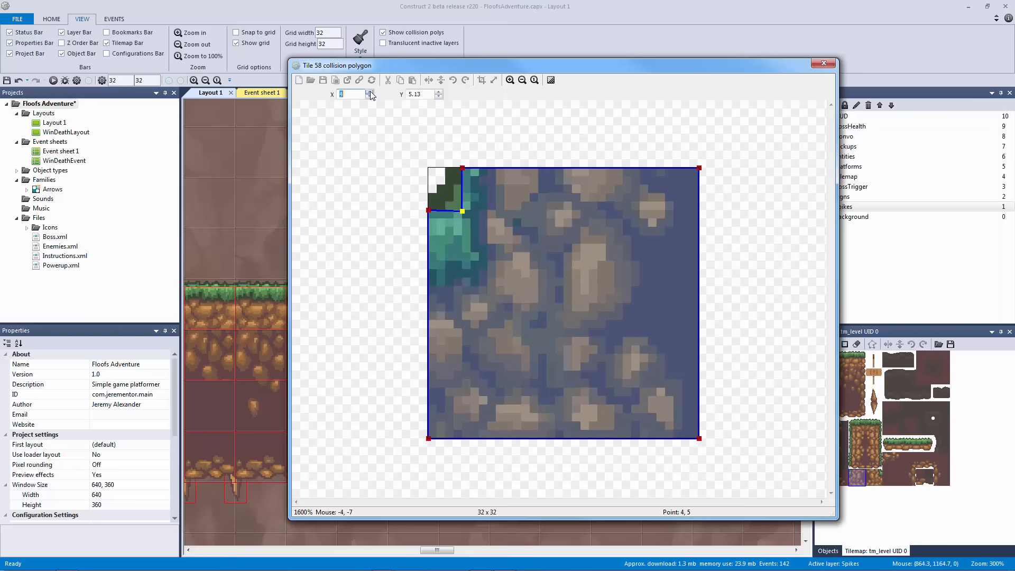
click(369, 92)
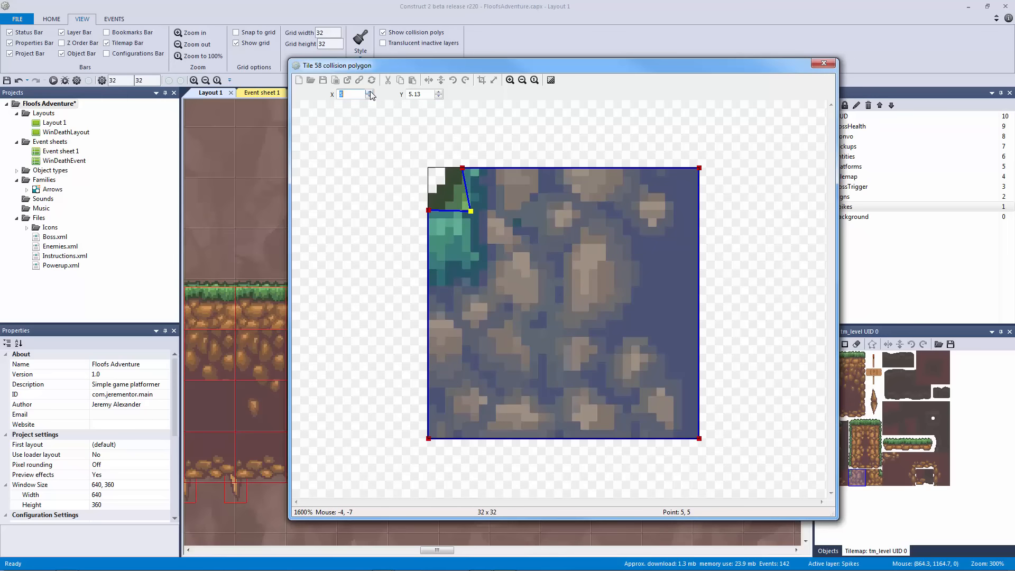
click(462, 169)
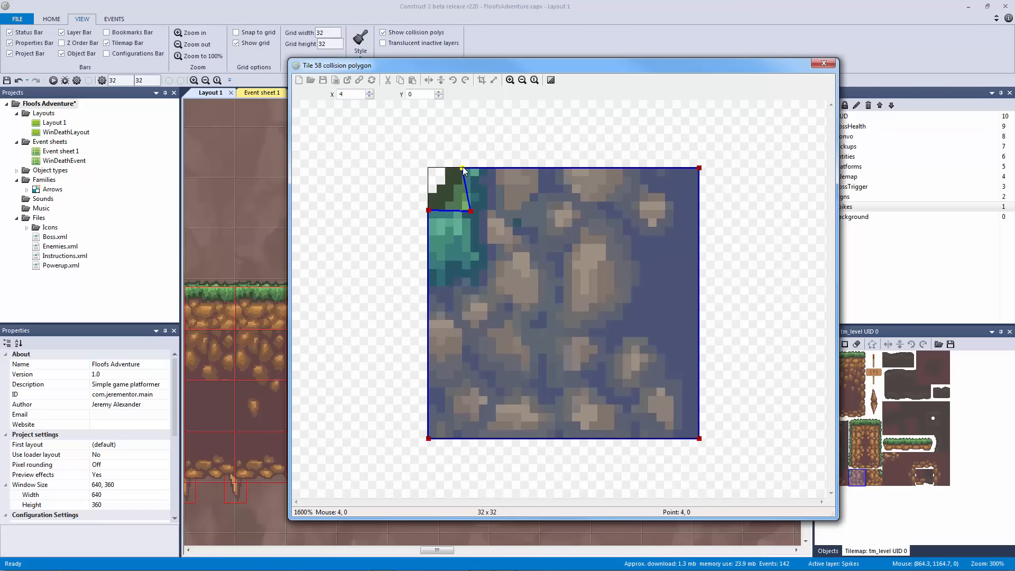
click(370, 92)
click(369, 92)
click(370, 92)
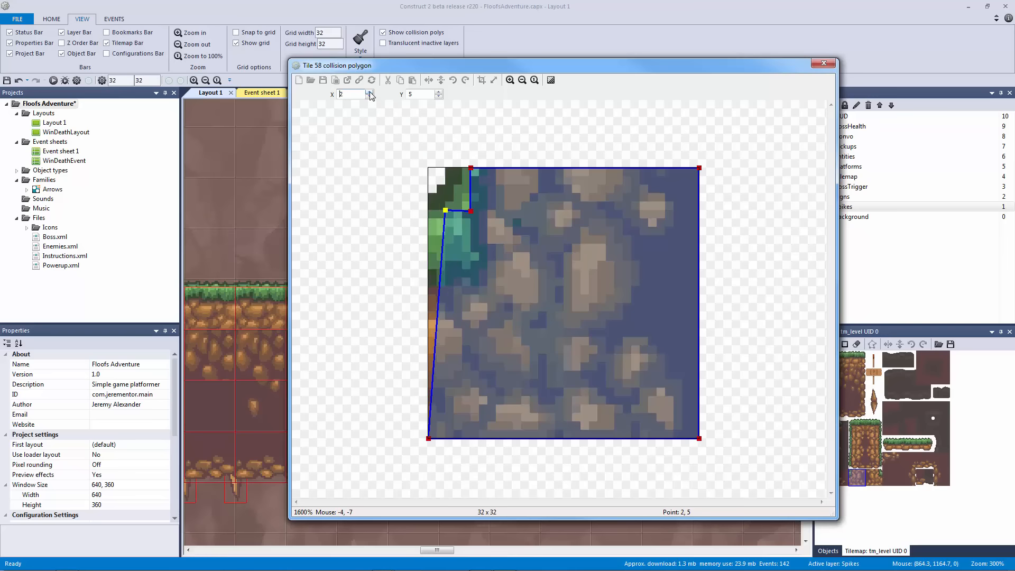
click(369, 92)
click(369, 97)
click(369, 97)
click(370, 97)
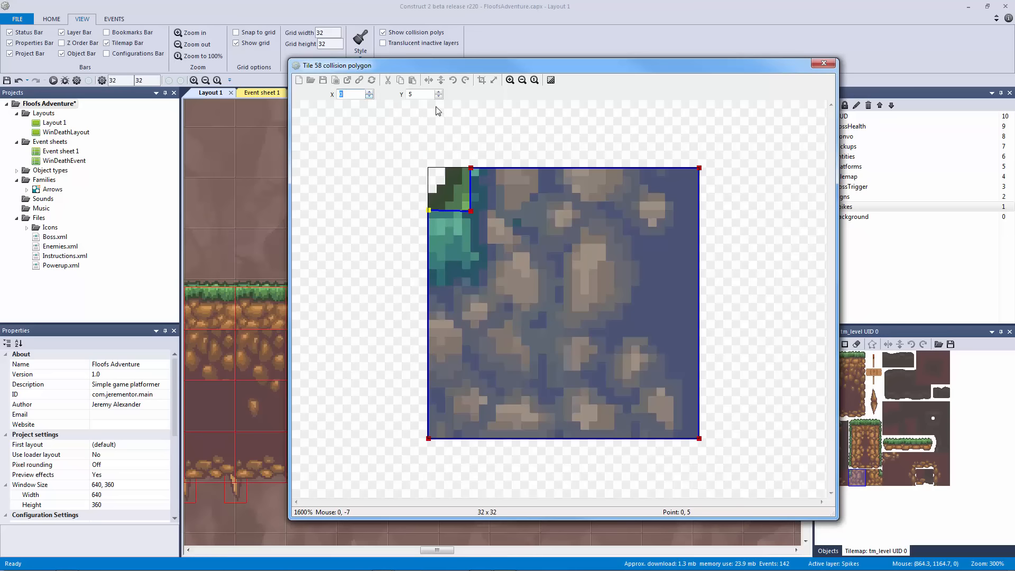
drag(428, 210, 426, 210)
click(438, 96)
click(438, 97)
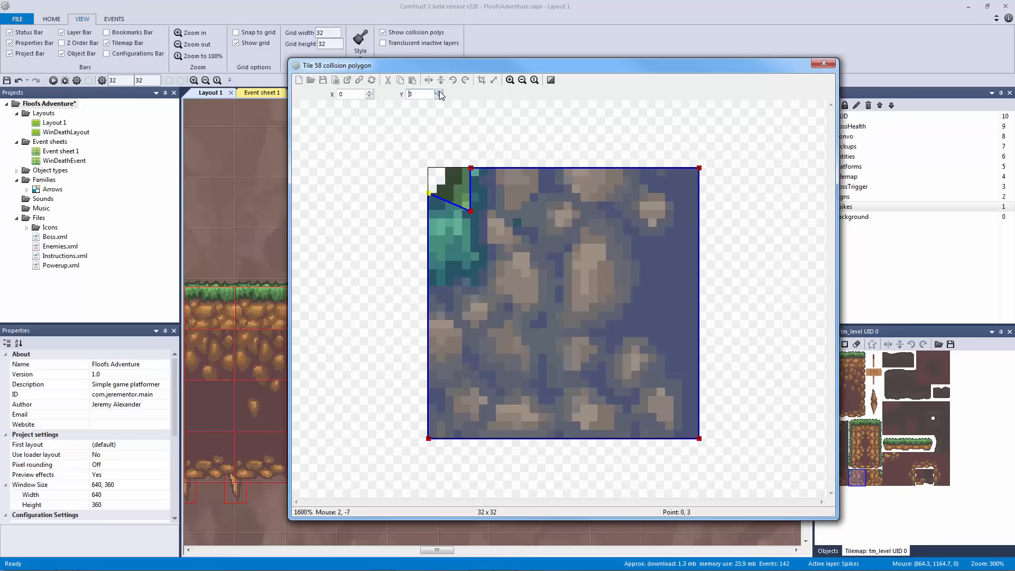
click(438, 92)
click(438, 92)
- Set the Y of the inner notch point in Tile 58's collision polygon to 5 and close the polygon editor
click(471, 211)
click(438, 96)
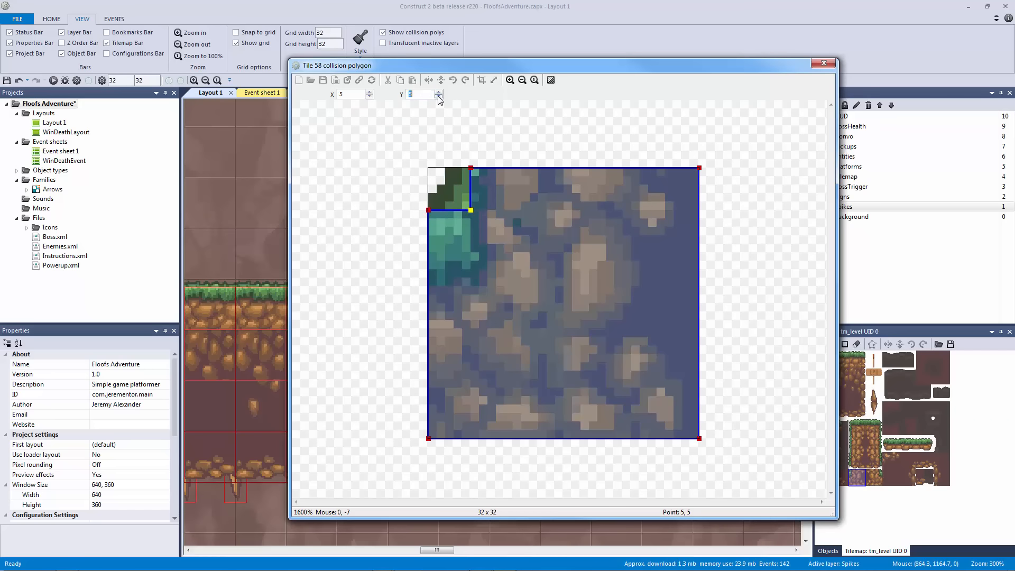
click(823, 63)
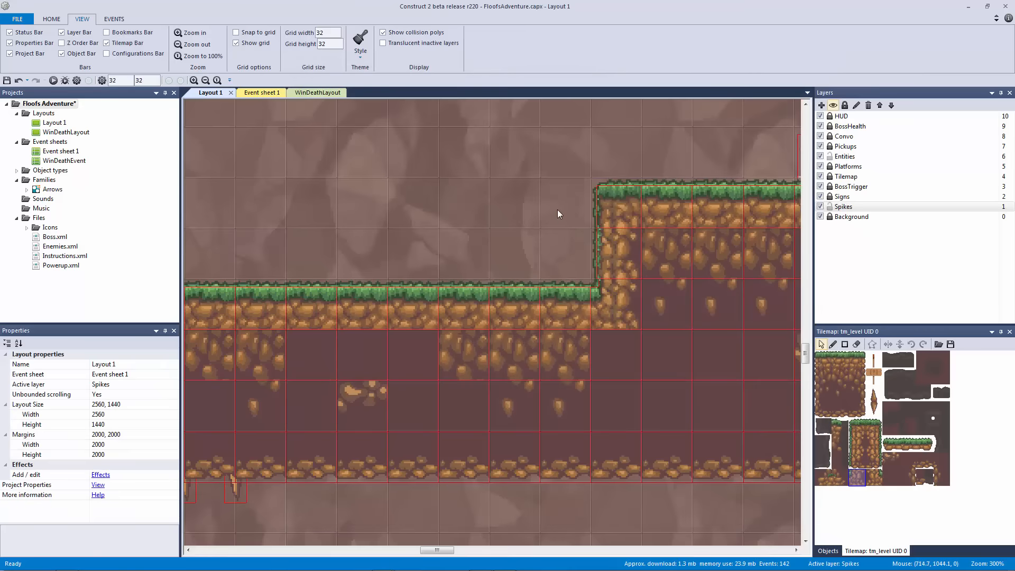
- Reopen Tile 58's collision polygon, reduce the X of the notch's top-edge and inner points by 1 pixel, and save the project
ctrl+scroll(661, 223, up, 2)
ctrl+scroll(661, 224, up, 2)
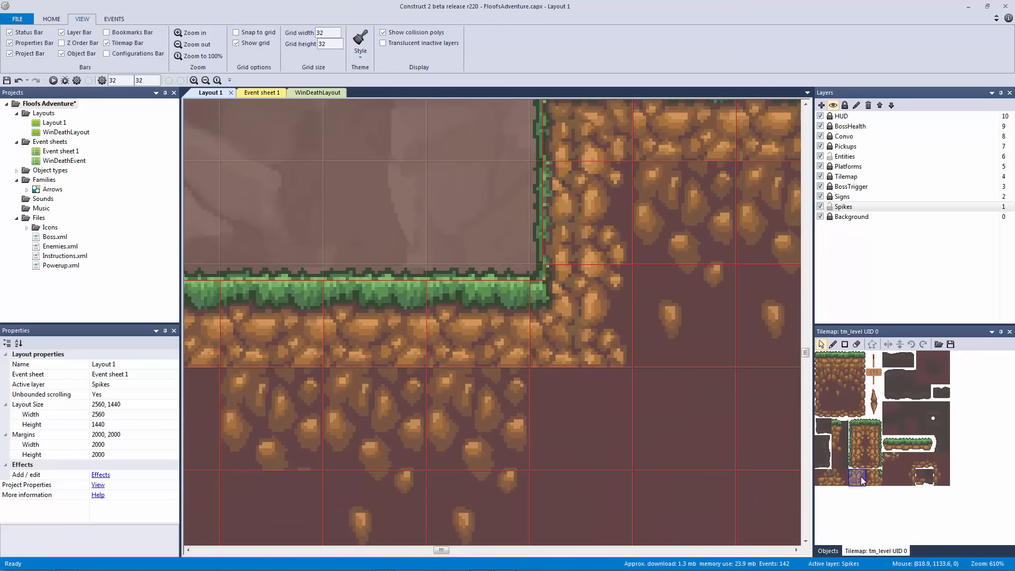
double_click(857, 478)
ctrl+scroll(541, 243, up, 2)
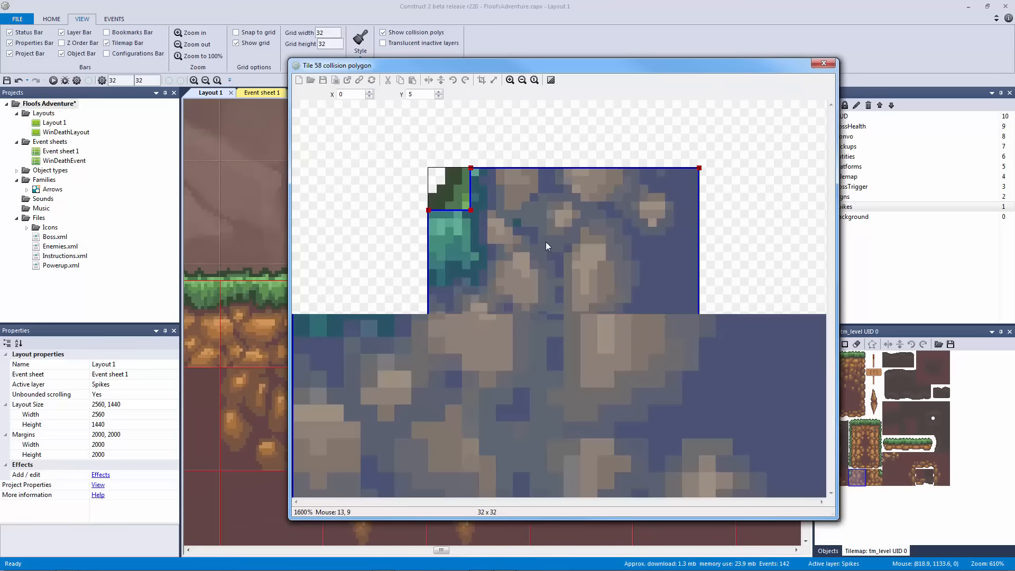
click(471, 168)
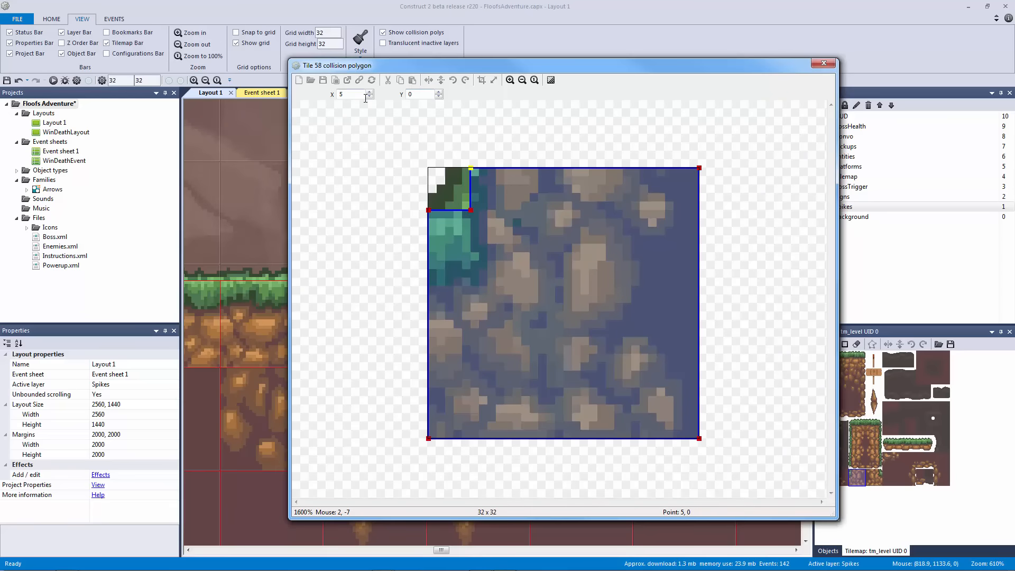
click(369, 97)
click(471, 210)
click(368, 97)
click(822, 62)
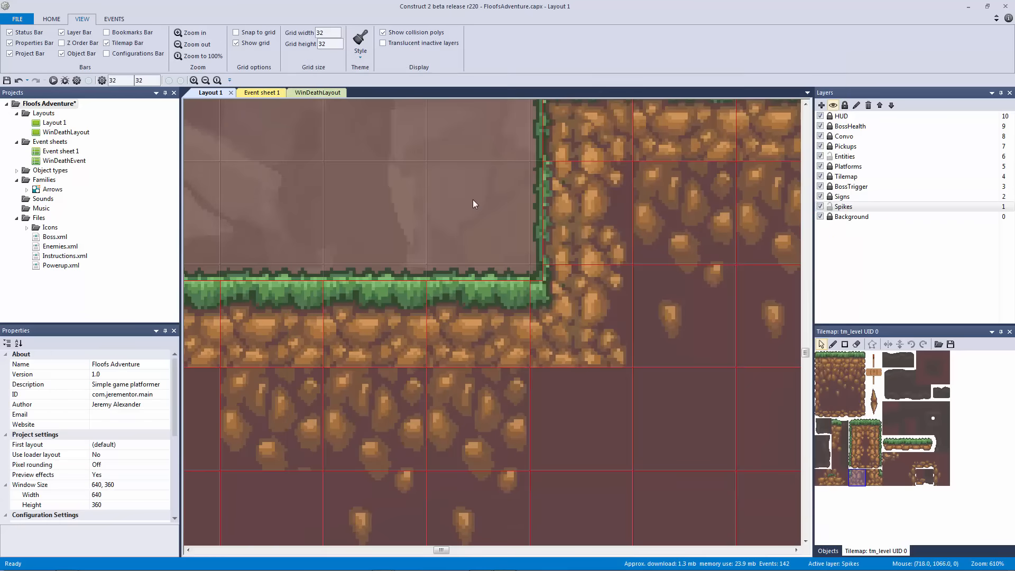
ctrl+scroll(470, 203, down, 2)
ctrl+scroll(499, 226, down, 2)
key(ctrl+s)
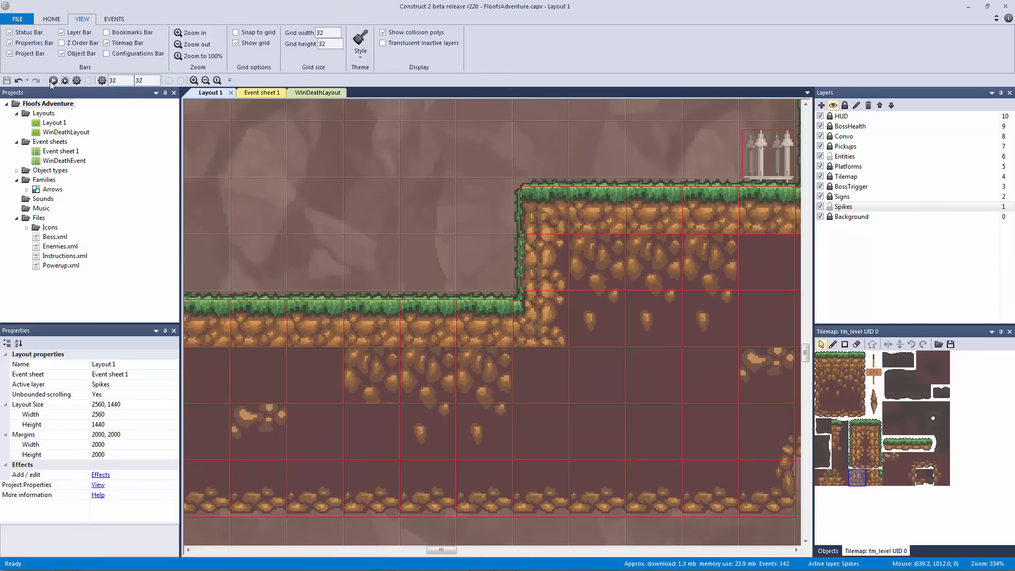
- Preview the layout and slide the character down the grassy wall below the spikes to the lower cave floor
key(F5)
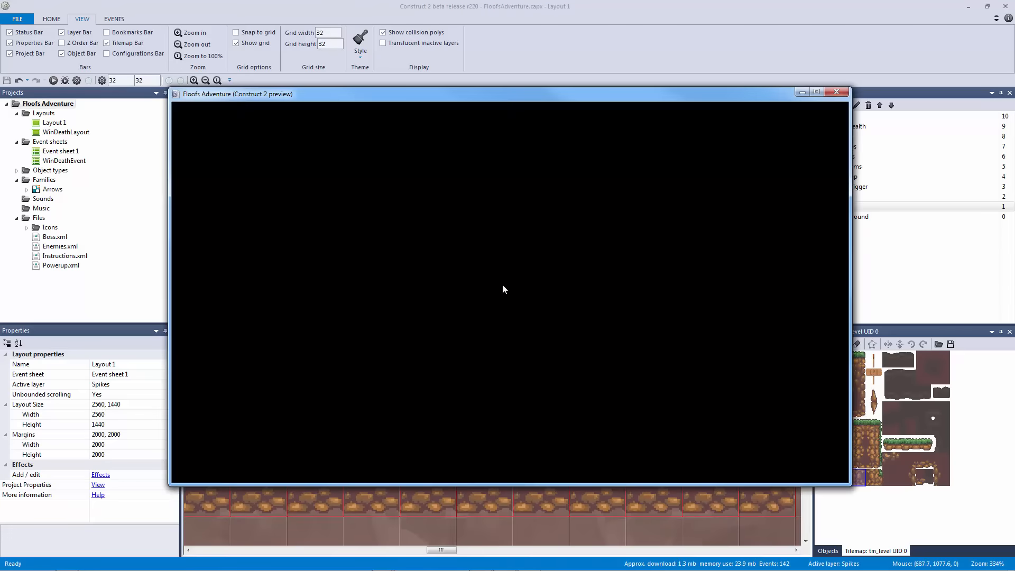
key(Left)
key(Up)
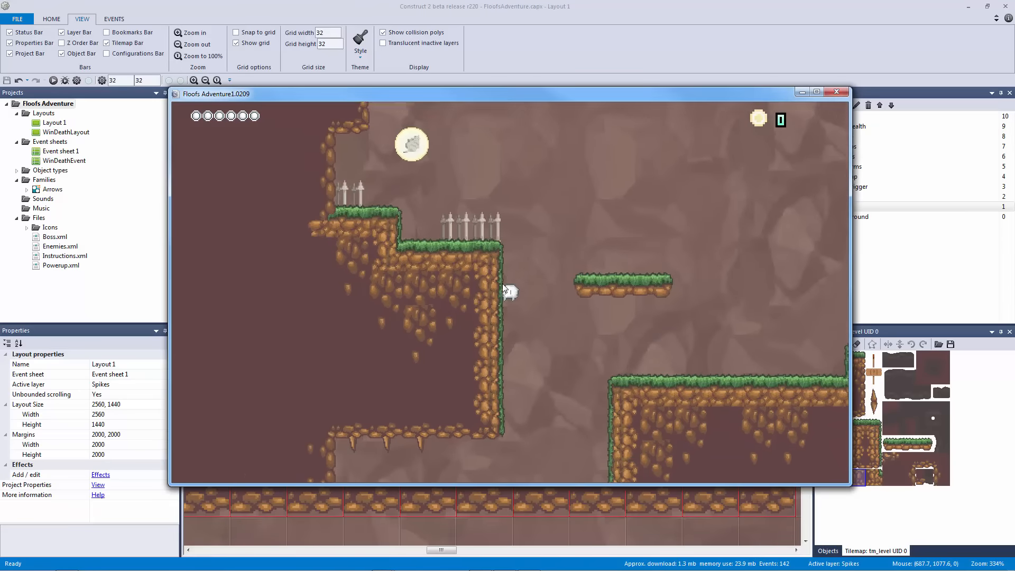
key(Right)
key(Left)
key(Right)
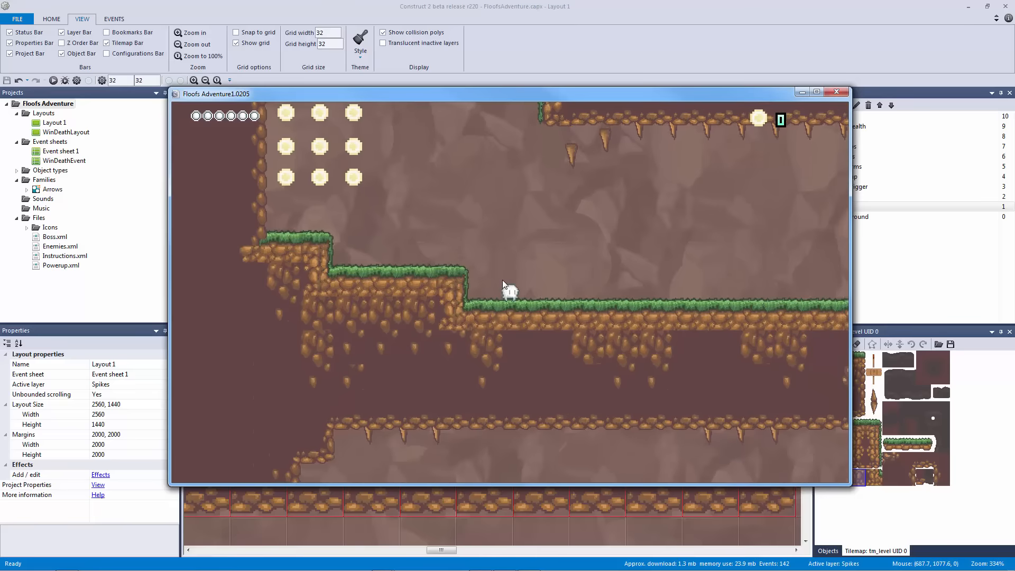
- Run and jump the character across the lower cave floor onto the grassy step before the spikes, then close the preview
key(Right)
key(Up)
key(Left)
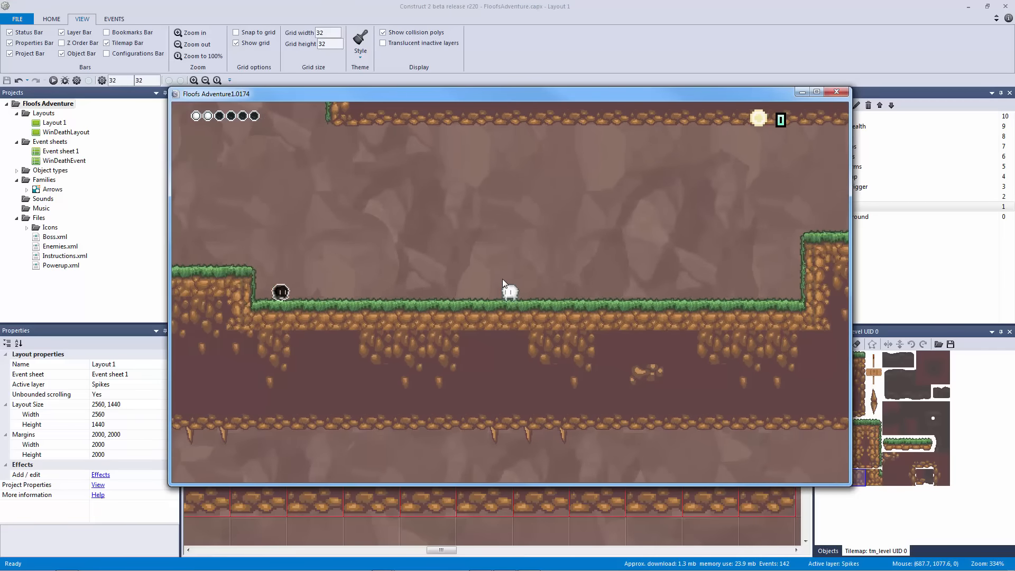
key(Up)
key(Left)
key(Right)
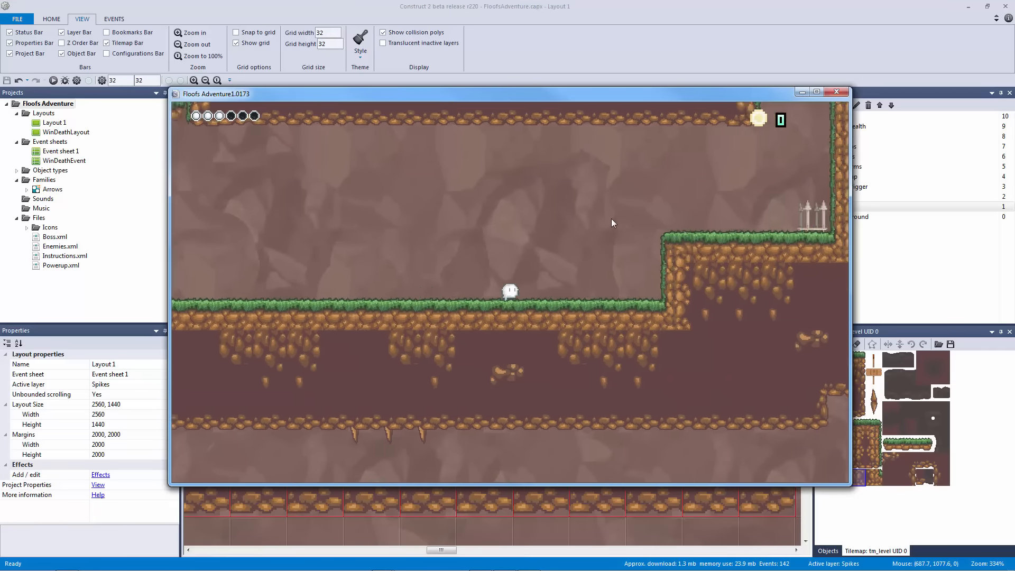
key(Up)
key(Up)
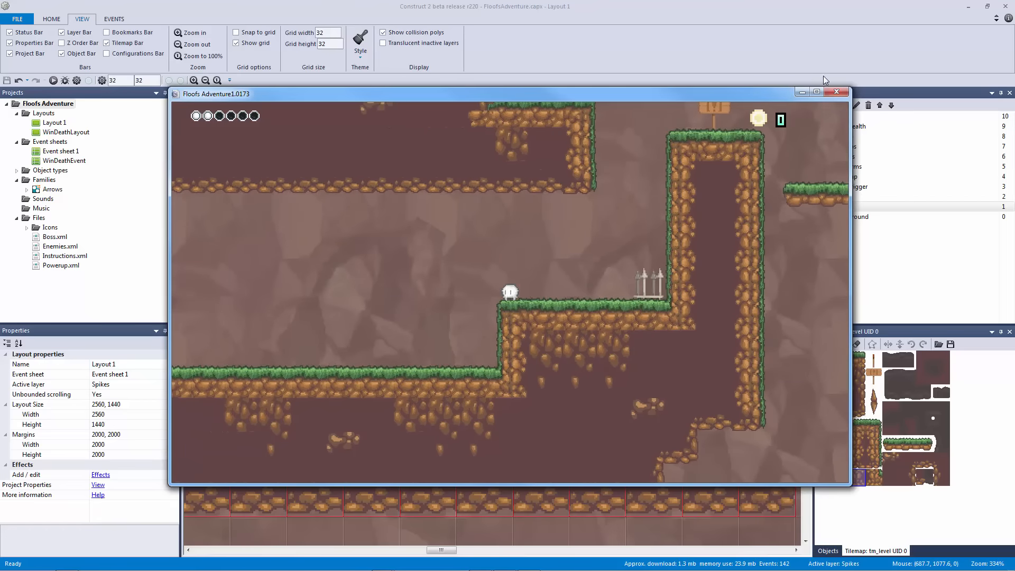
click(836, 92)
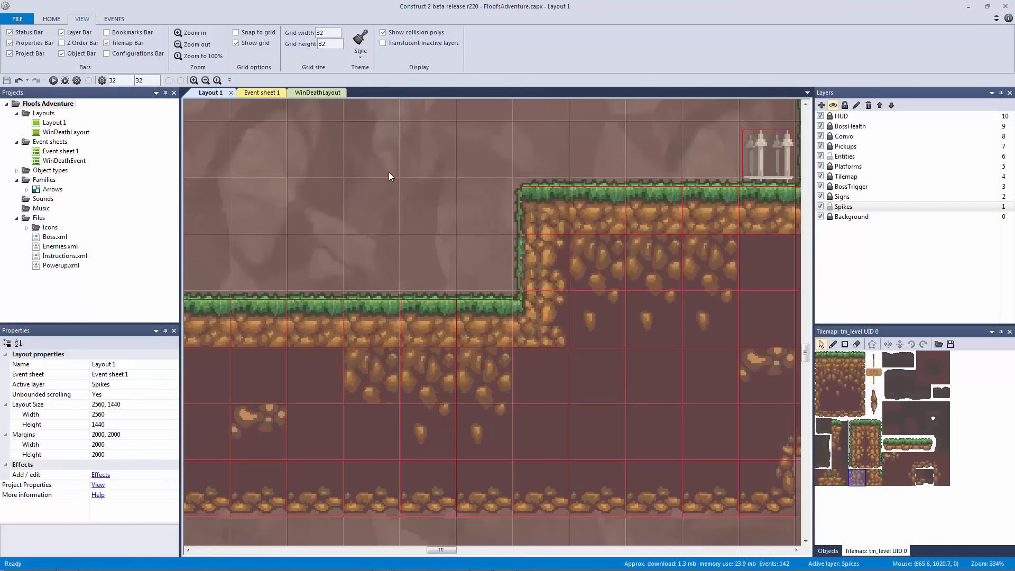
- Lock the Spikes and Entities layers, then unlock the HUD layer and make it the active layer
ctrl+scroll(389, 182, down, 8)
ctrl+scroll(464, 406, up, 3)
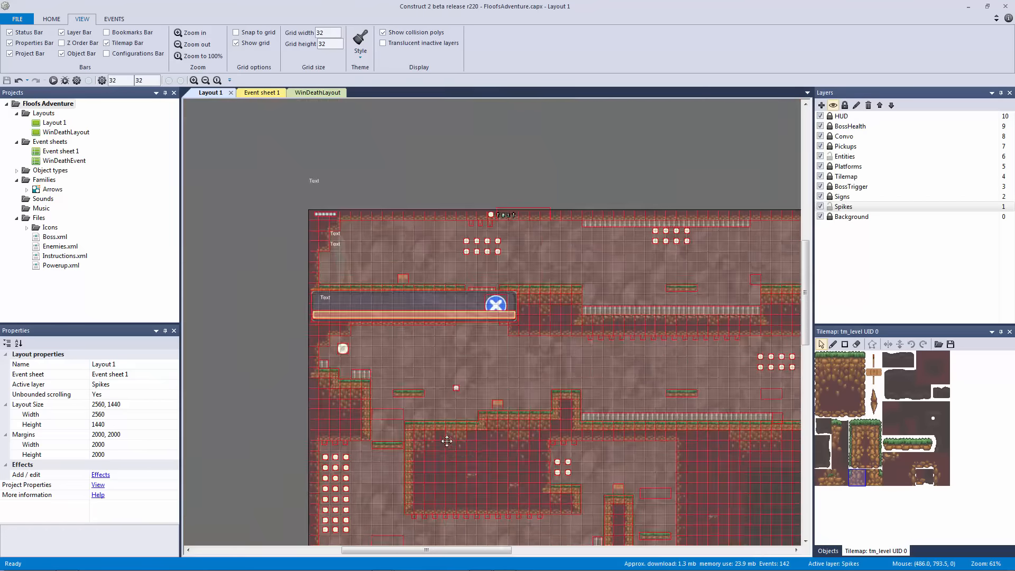
ctrl+scroll(511, 406, up, 1)
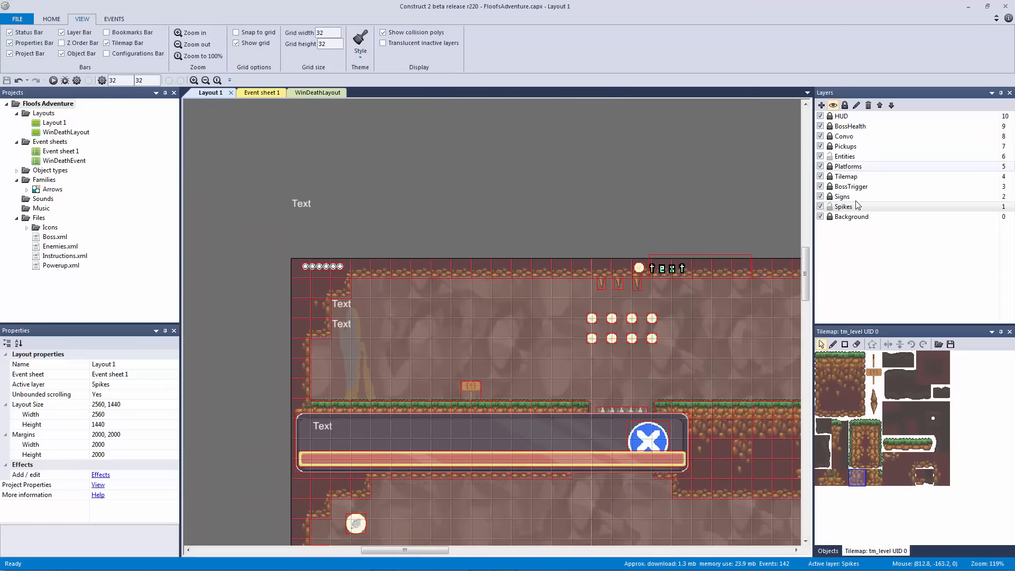
click(830, 207)
click(831, 157)
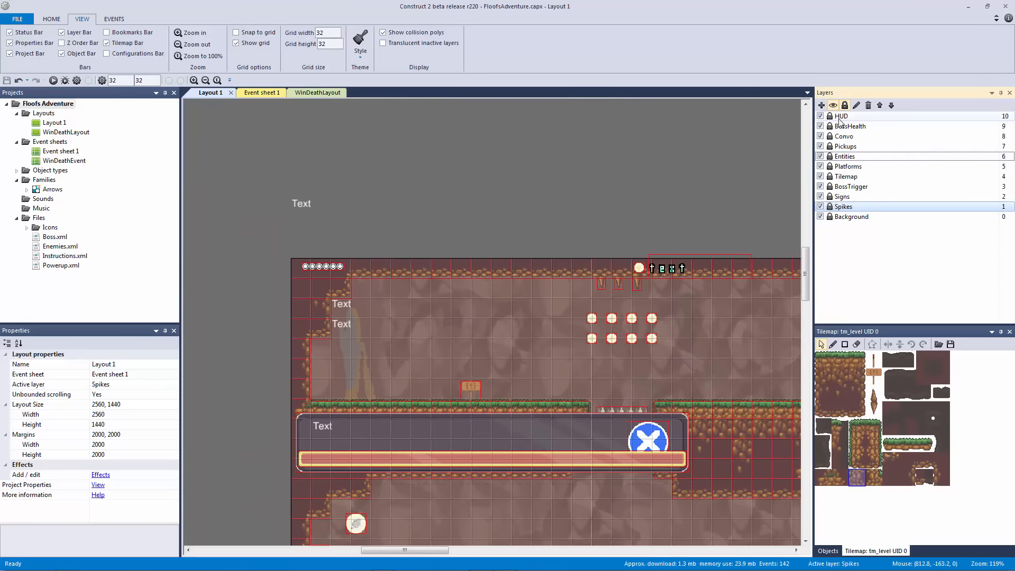
click(829, 116)
click(392, 225)
- Clone the sf_hud_coins sprite font and place the copy at about 262, -5, between the health dots and the coin counter
ctrl+scroll(410, 224, up, 3)
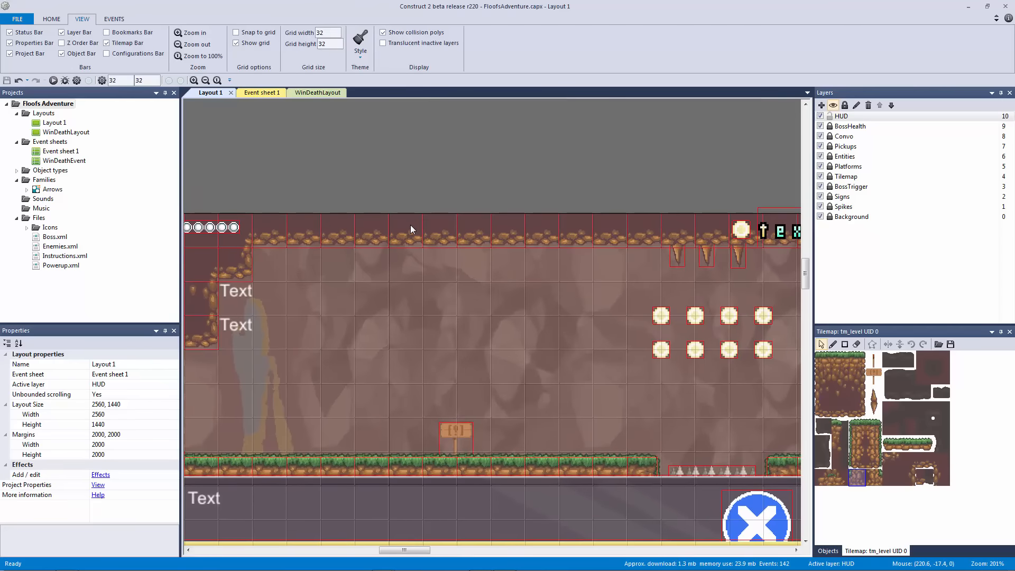
ctrl+scroll(483, 208, down, 2)
click(695, 263)
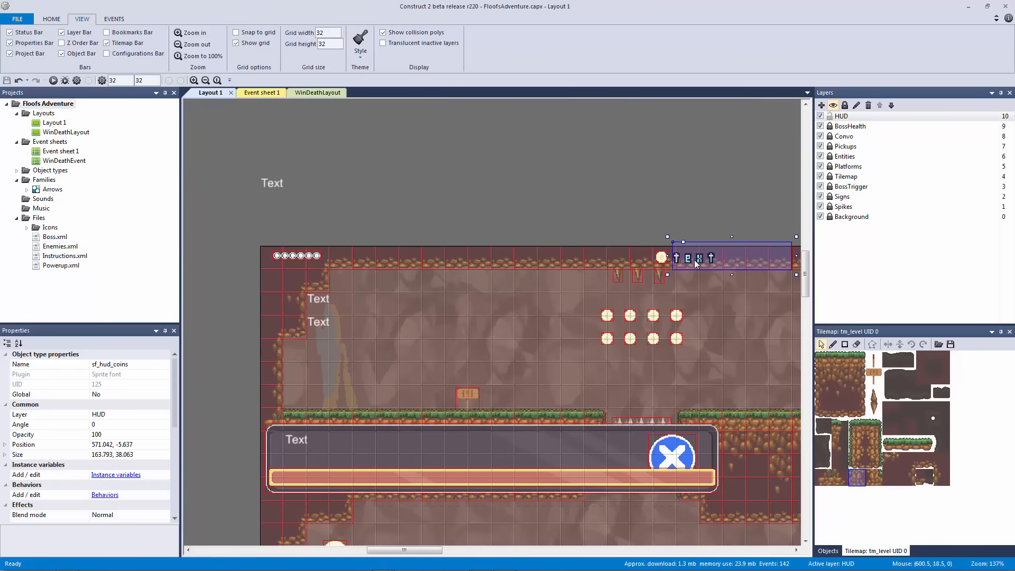
right_click(695, 262)
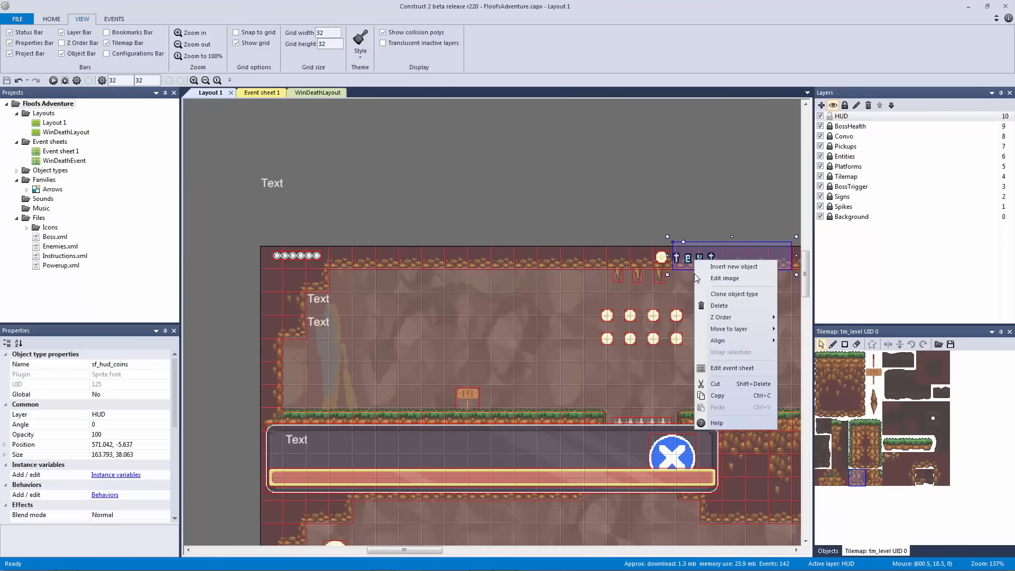
click(713, 294)
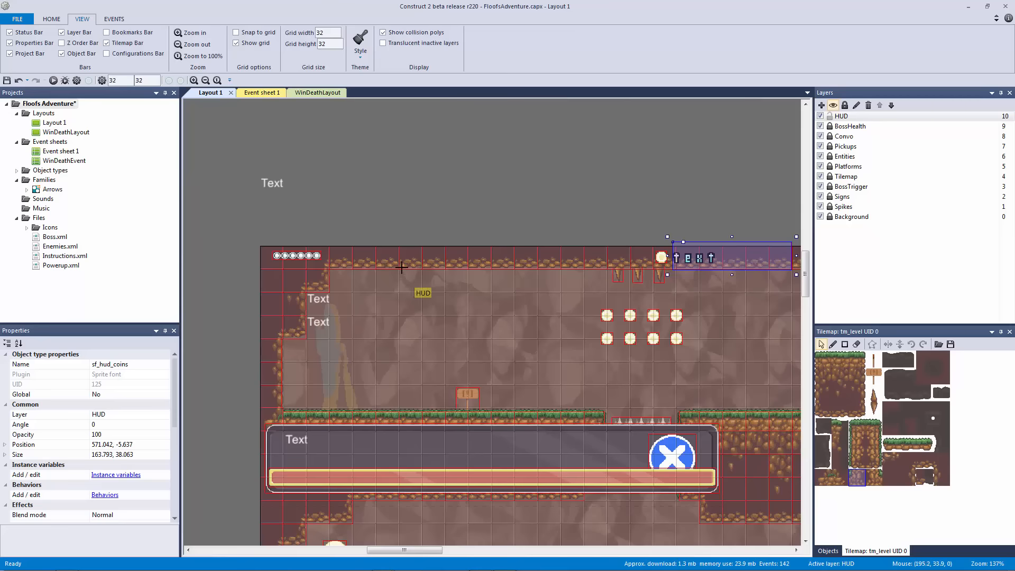
click(432, 261)
drag(469, 277, 483, 257)
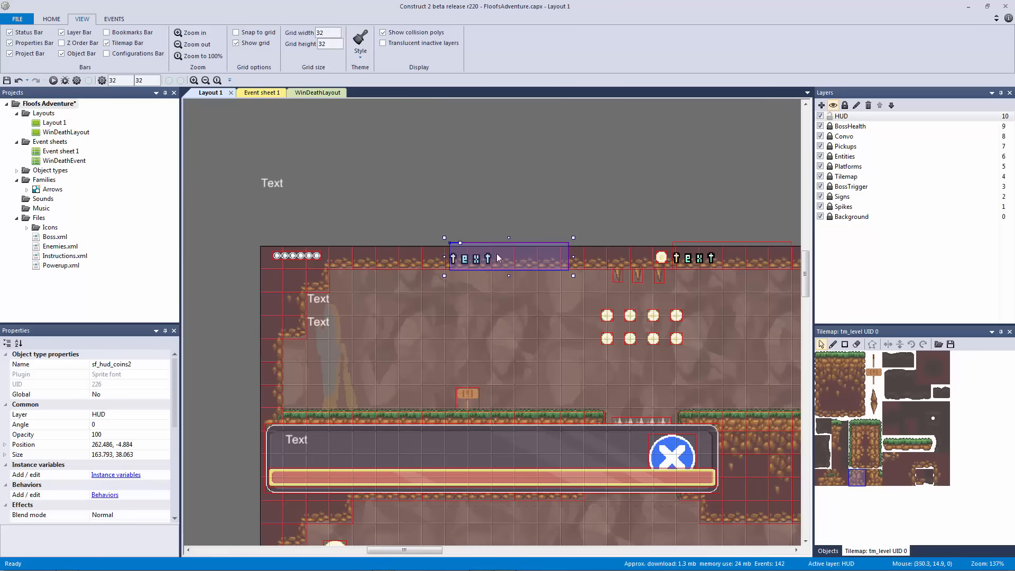
ctrl+scroll(496, 252, up, 4)
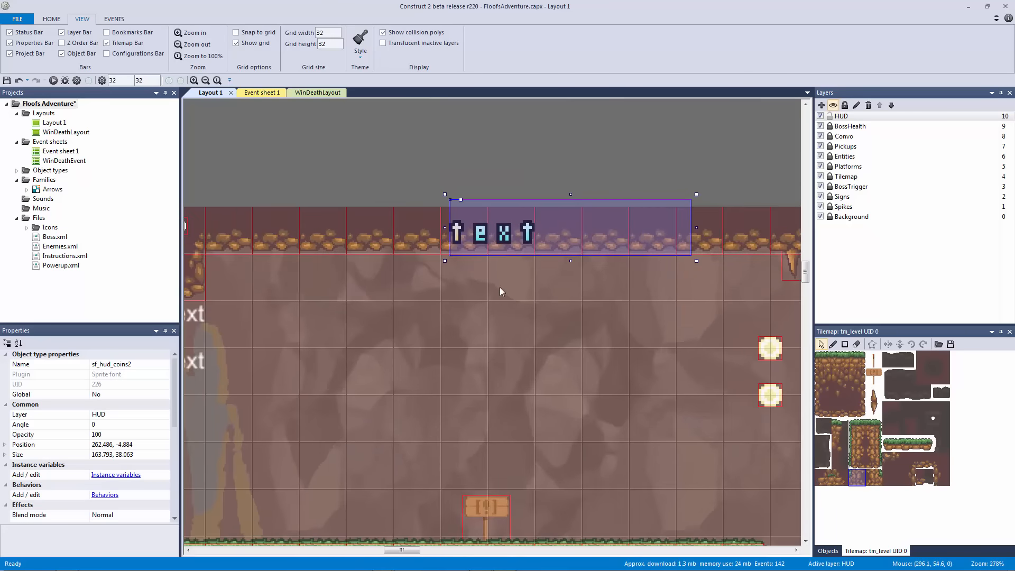
ctrl+scroll(499, 287, down, 4)
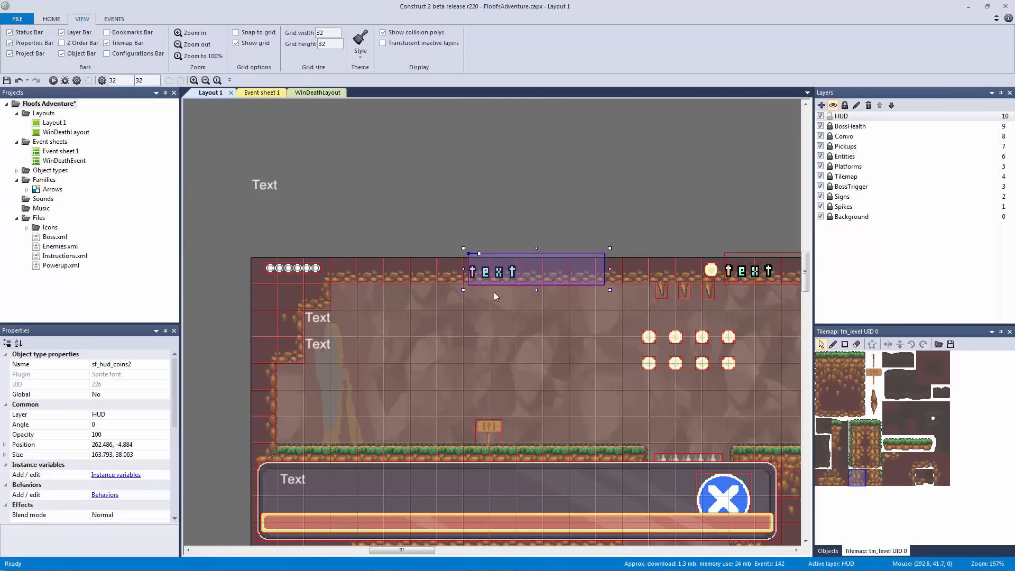
- Rename the copied sprite font as sf_timer
click(153, 364)
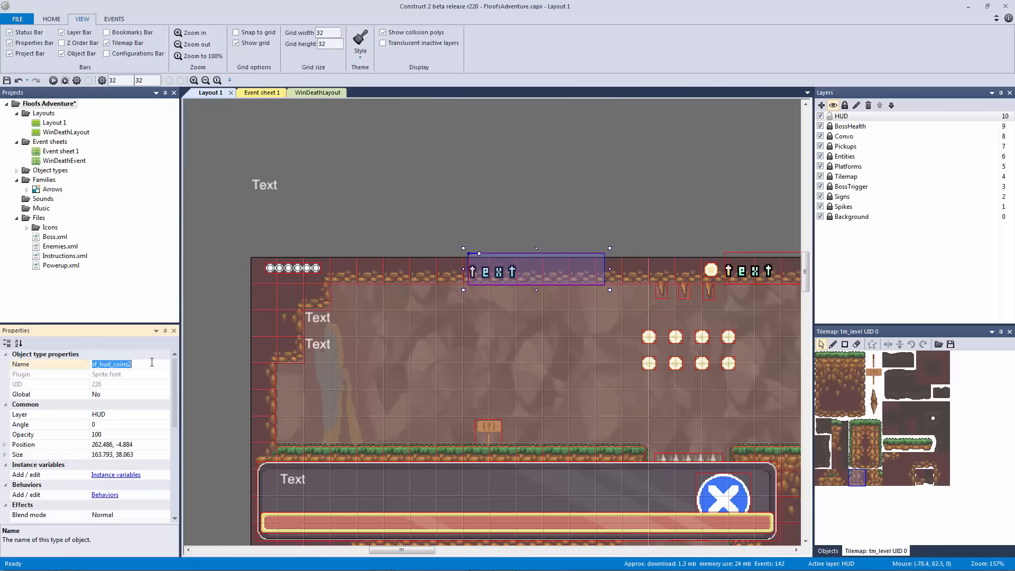
click(159, 365)
drag(142, 365, 97, 366)
text(timer)
key(Return)
click(468, 198)
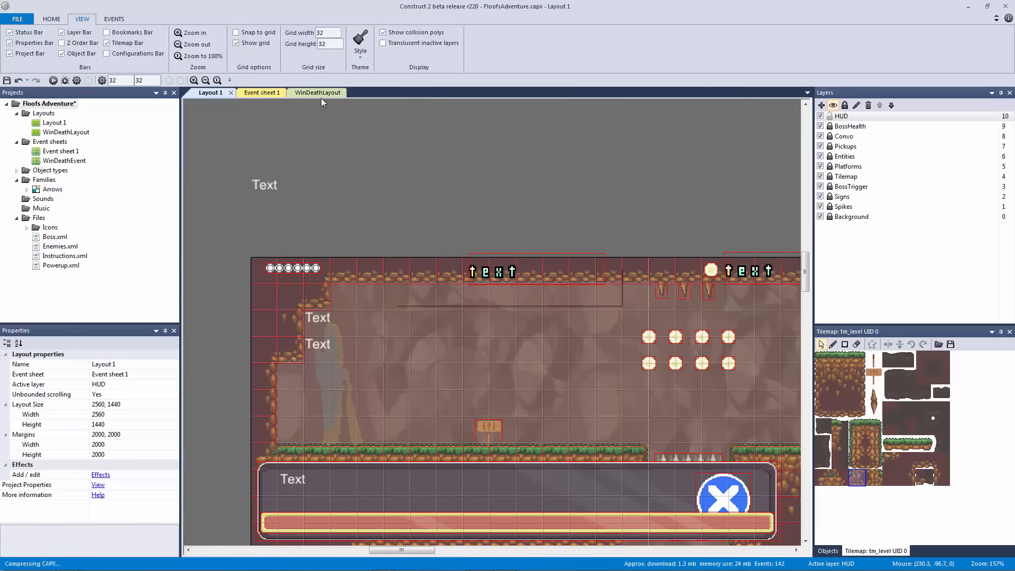
- Open Event sheet 1 and collapse the Wall Slide and Trail groups
click(261, 92)
scroll(572, 256, up, 1)
click(236, 192)
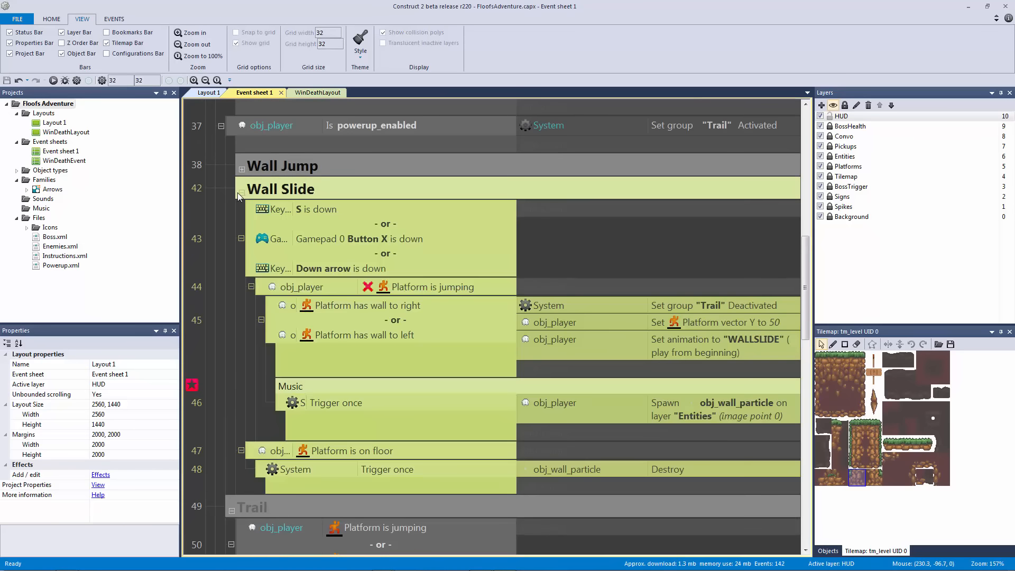
click(240, 193)
click(231, 215)
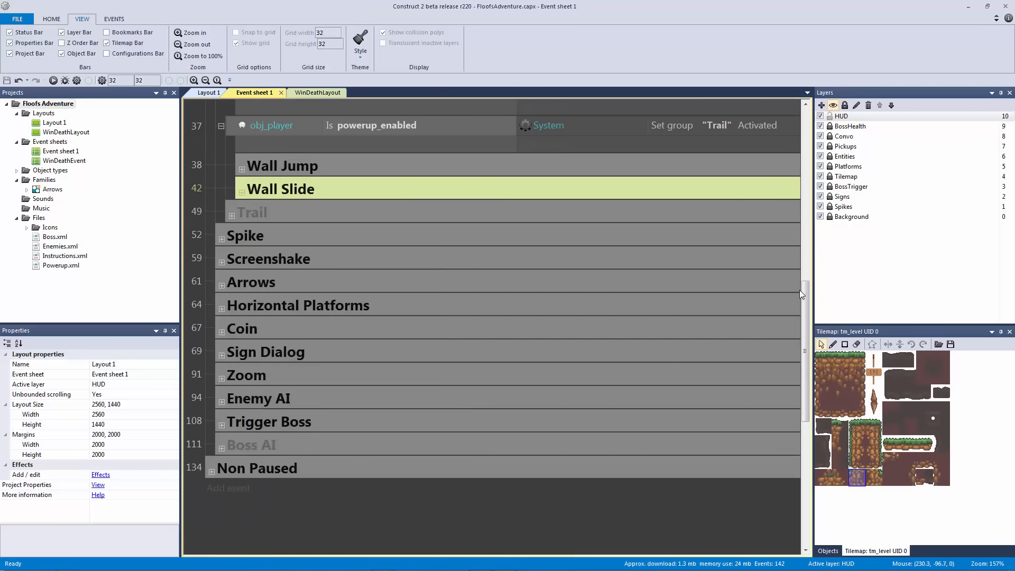
drag(801, 294, 803, 110)
click(368, 258)
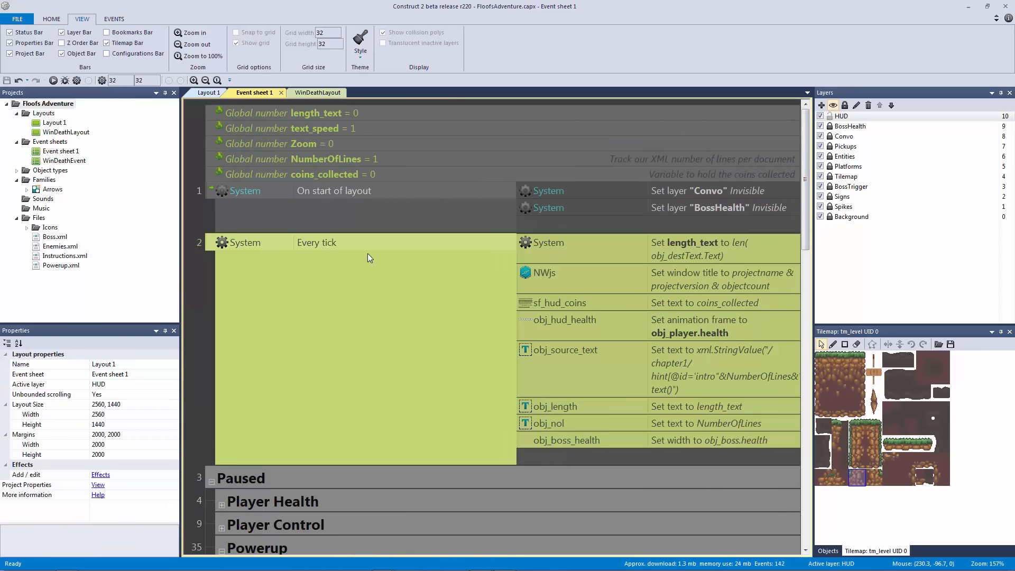
click(550, 454)
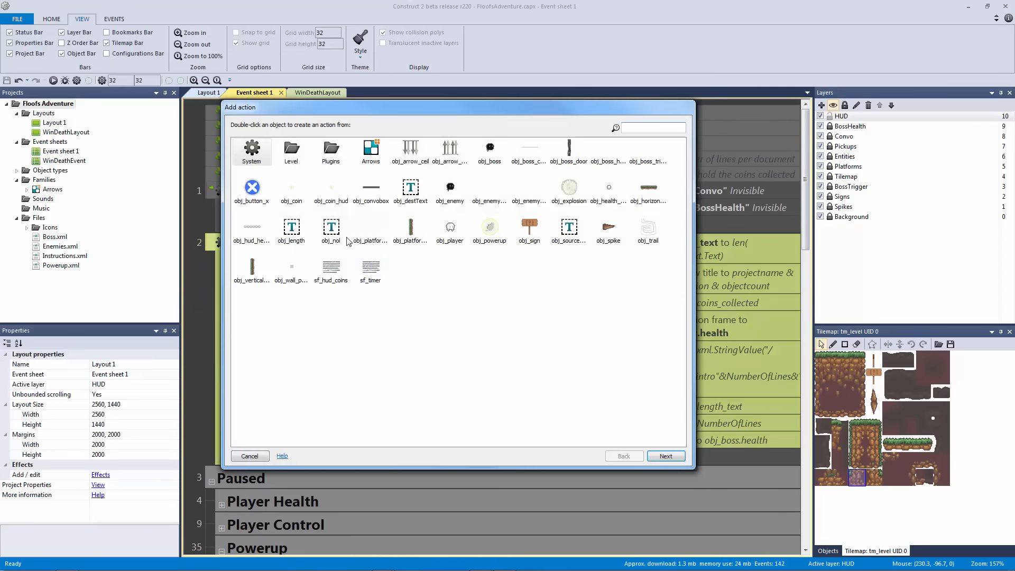
double_click(363, 275)
text(text)
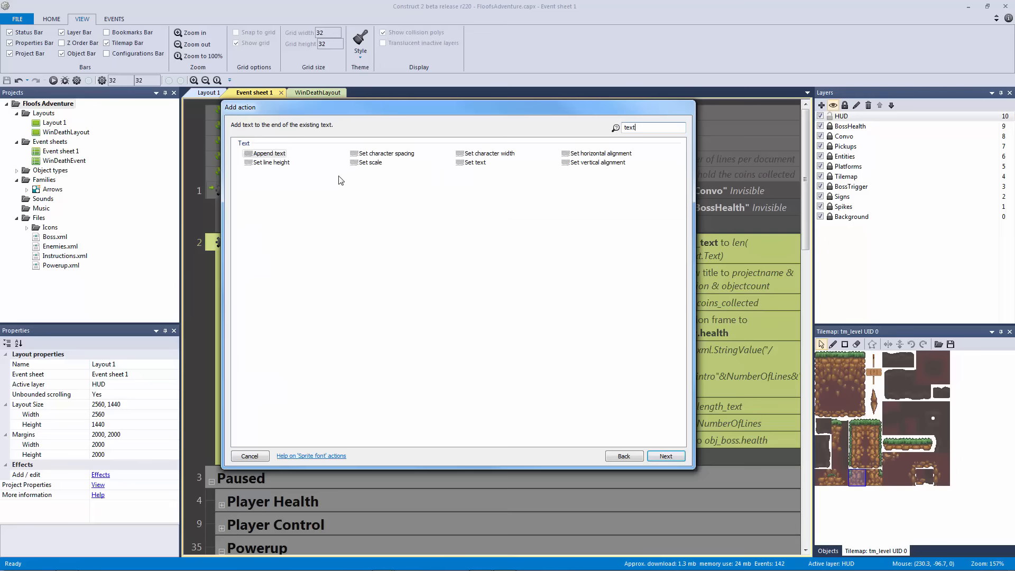
double_click(476, 163)
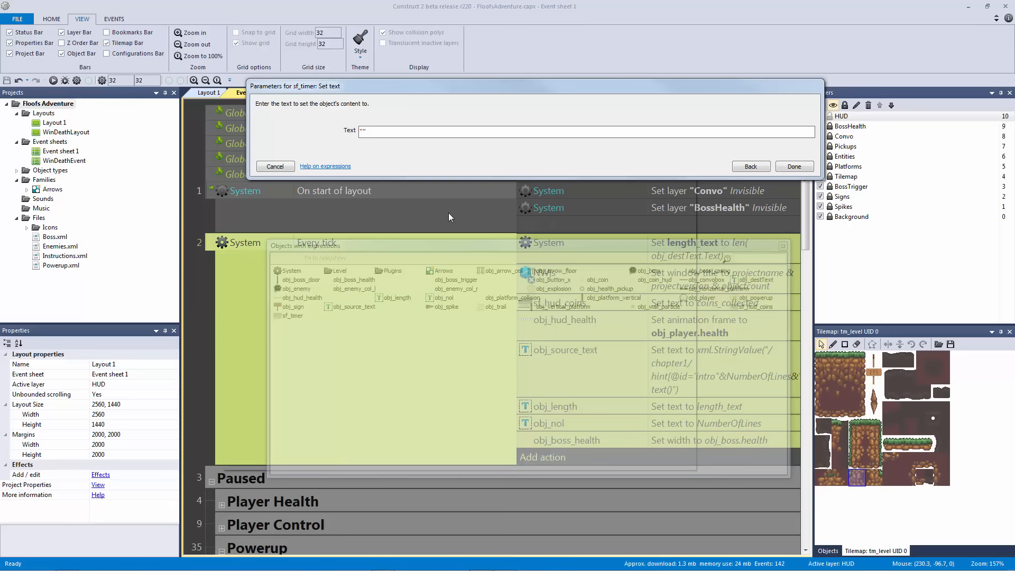
click(290, 166)
- Add a global number variable named ingametime with an initial value of 0 to the event sheet
click(209, 212)
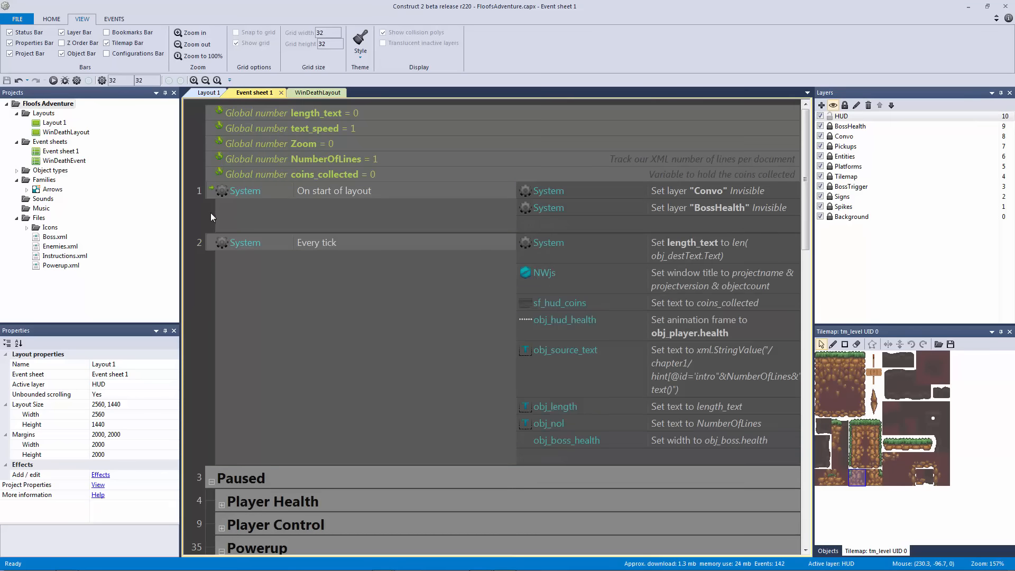
text(vingametime)
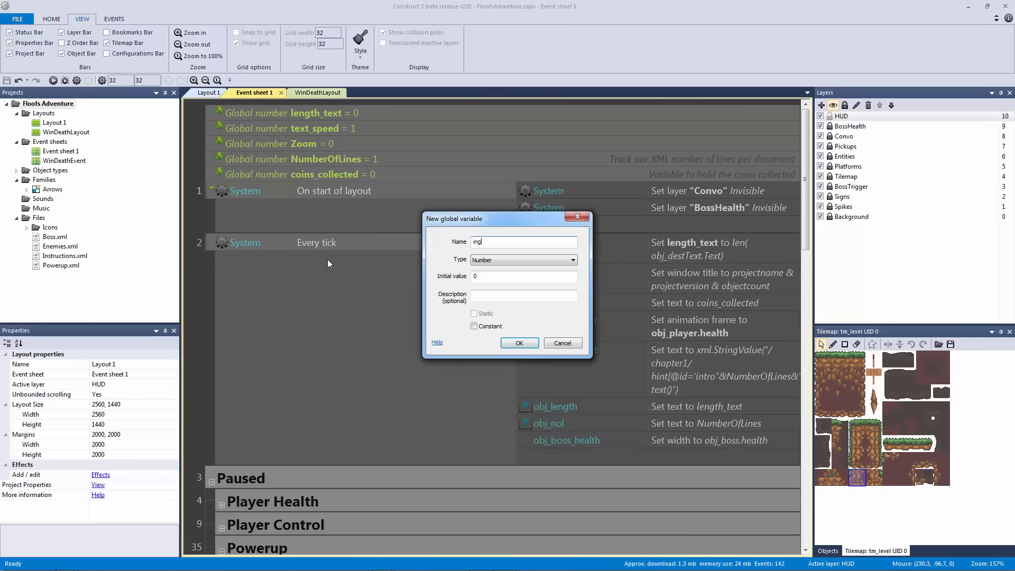
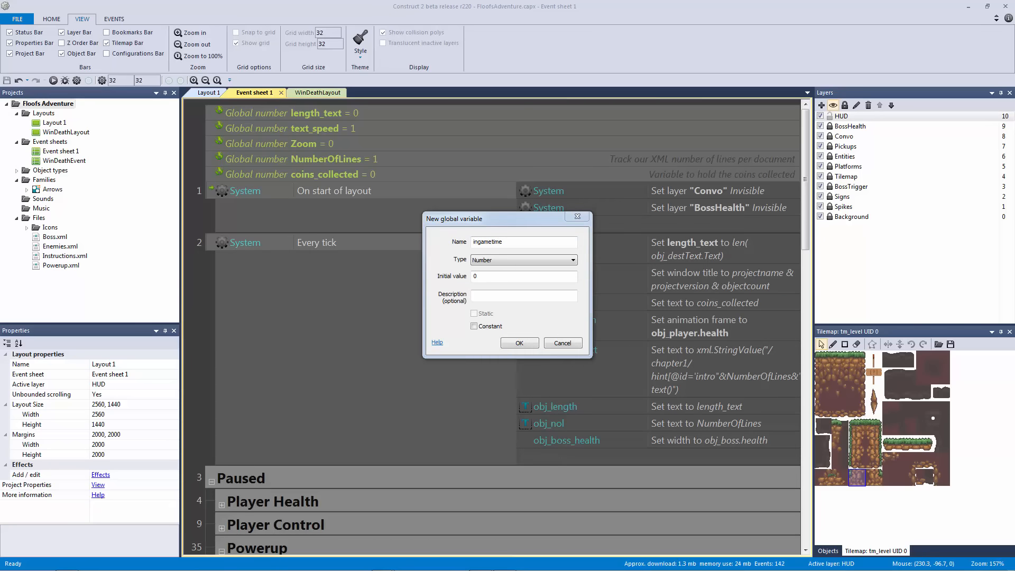
key(Return)
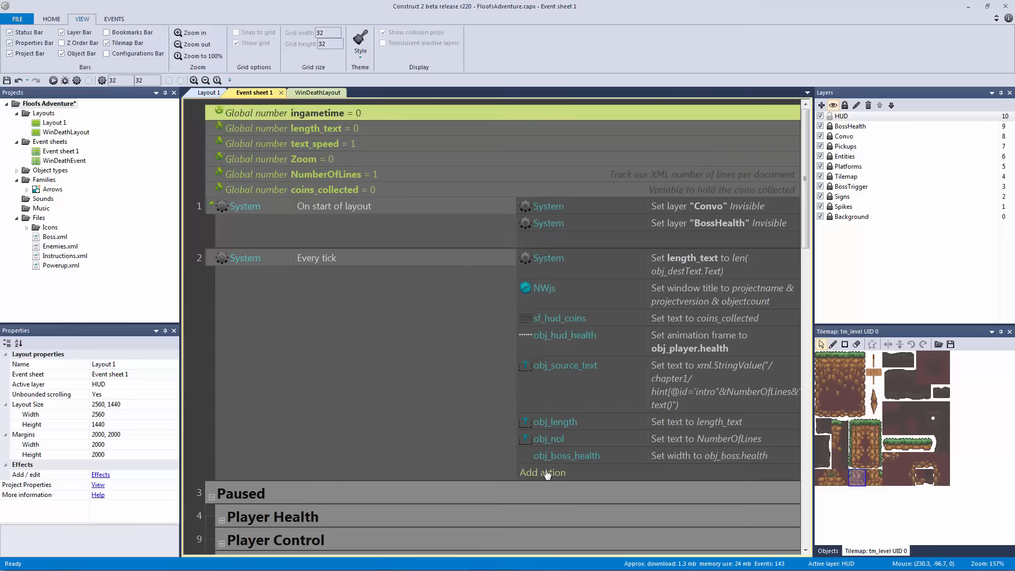
- Add an action to the Every tick event that sets the text of sf_timer to ingametime
click(547, 473)
double_click(371, 269)
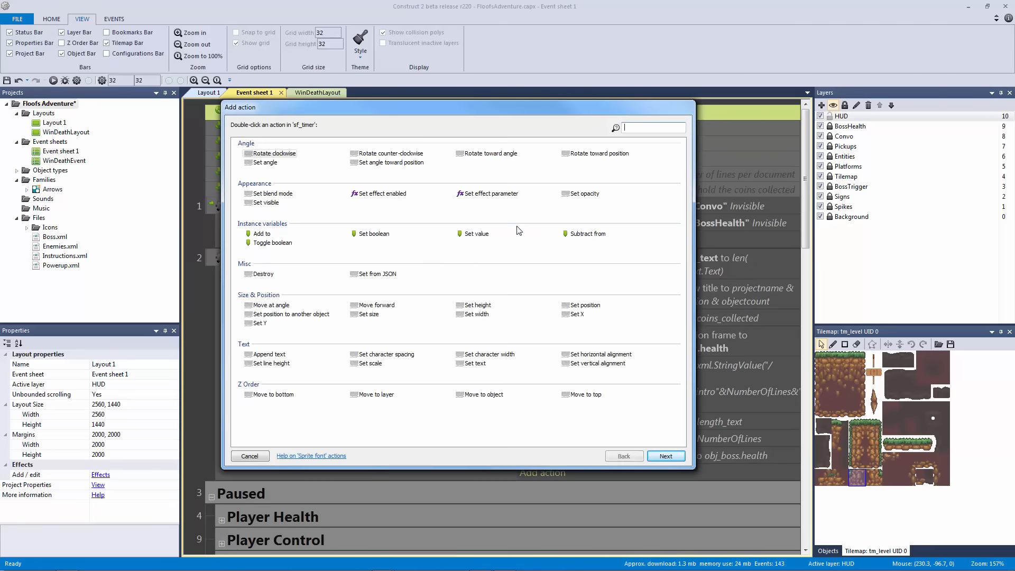
text(set text)
key(Return)
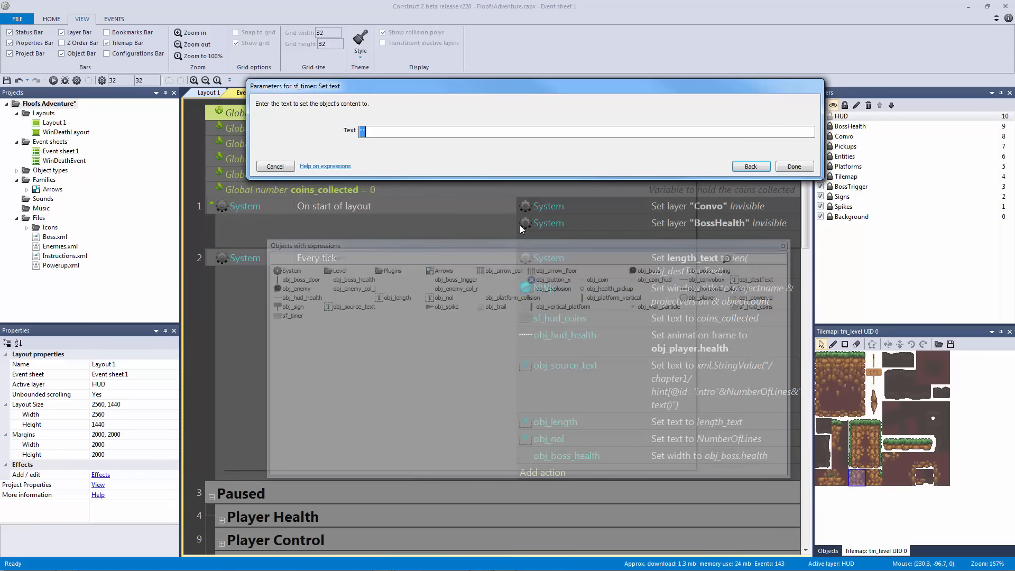
text(dt)
click(749, 165)
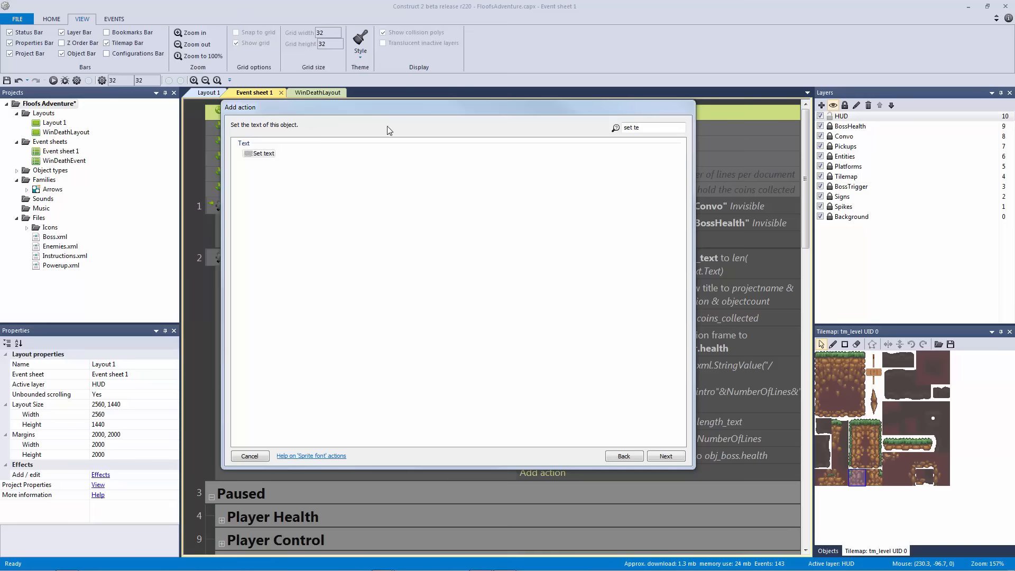
double_click(263, 153)
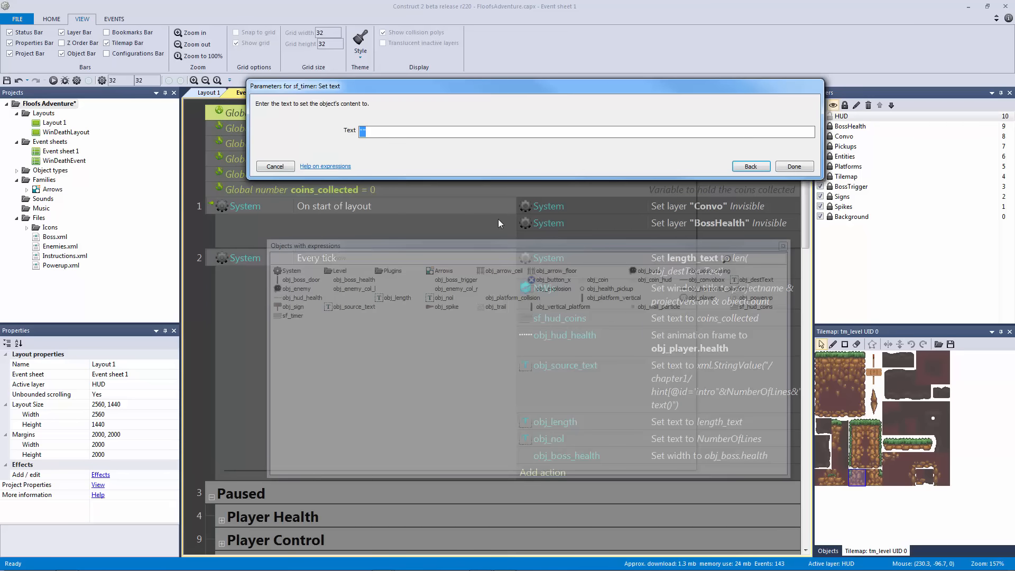
text(in)
key(Down)
key(Return)
key(Return)
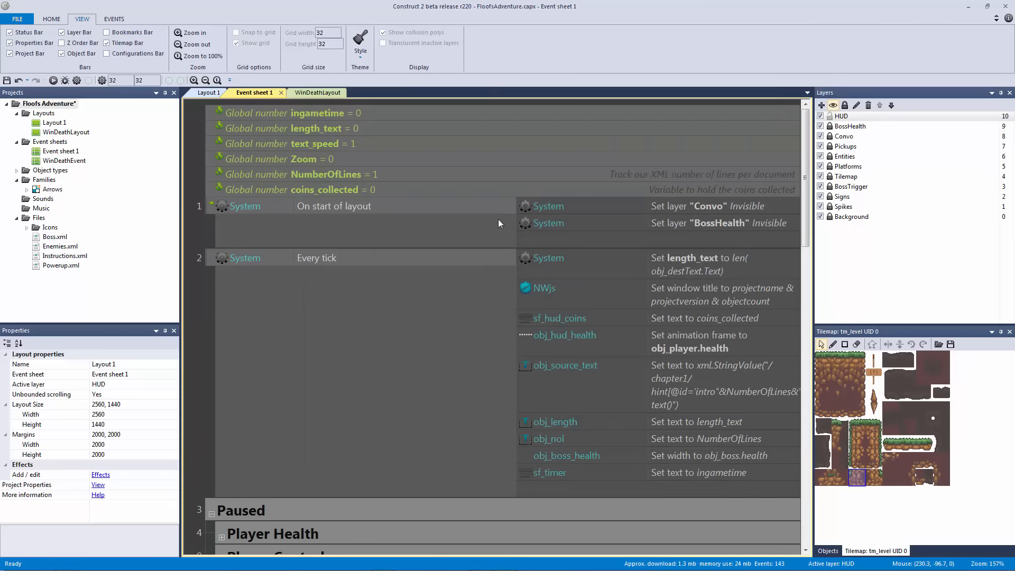
- Add a System action to the Every tick event that adds dt to the ingametime variable
click(532, 490)
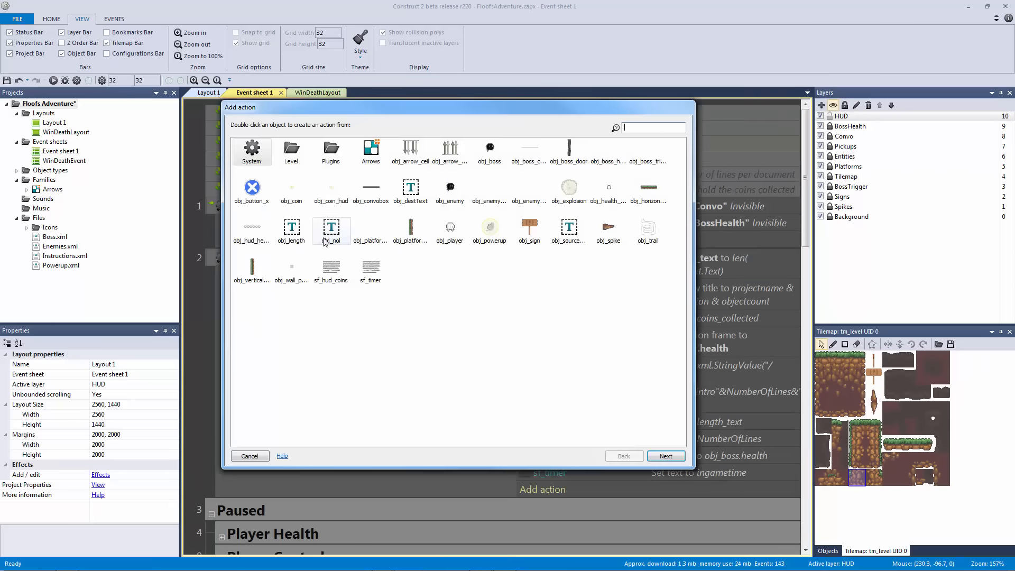
double_click(252, 154)
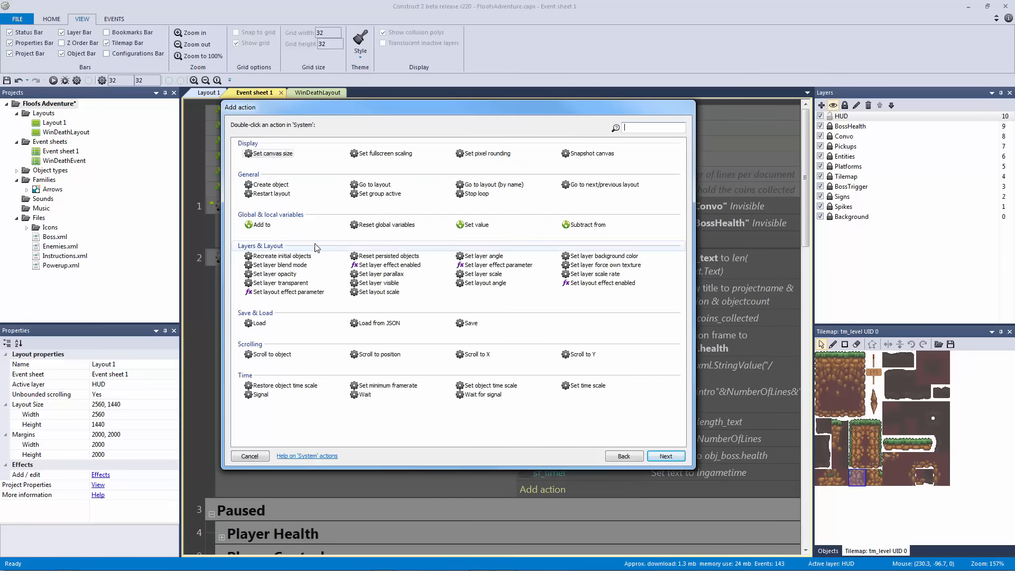
double_click(261, 225)
click(375, 133)
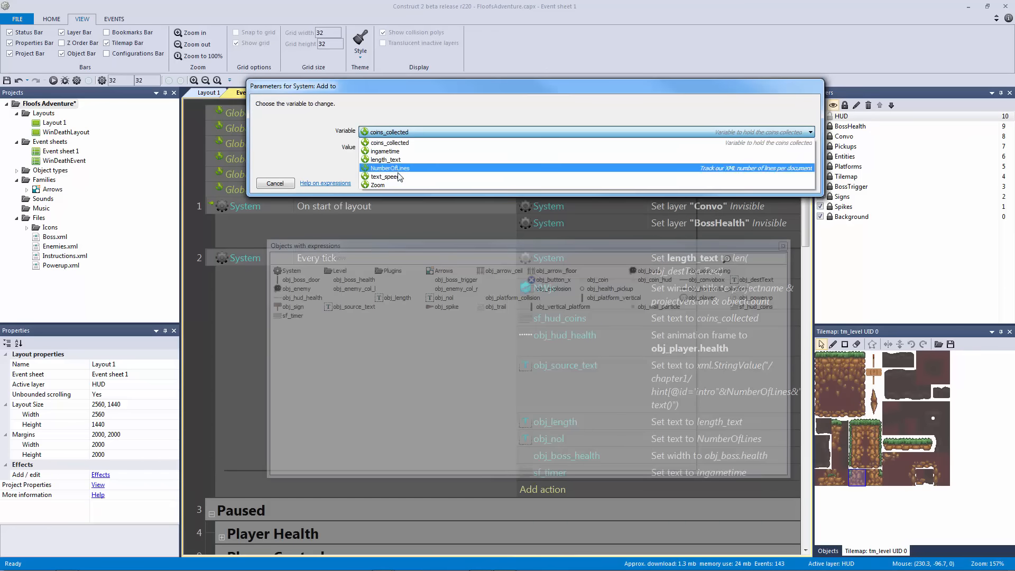
click(397, 157)
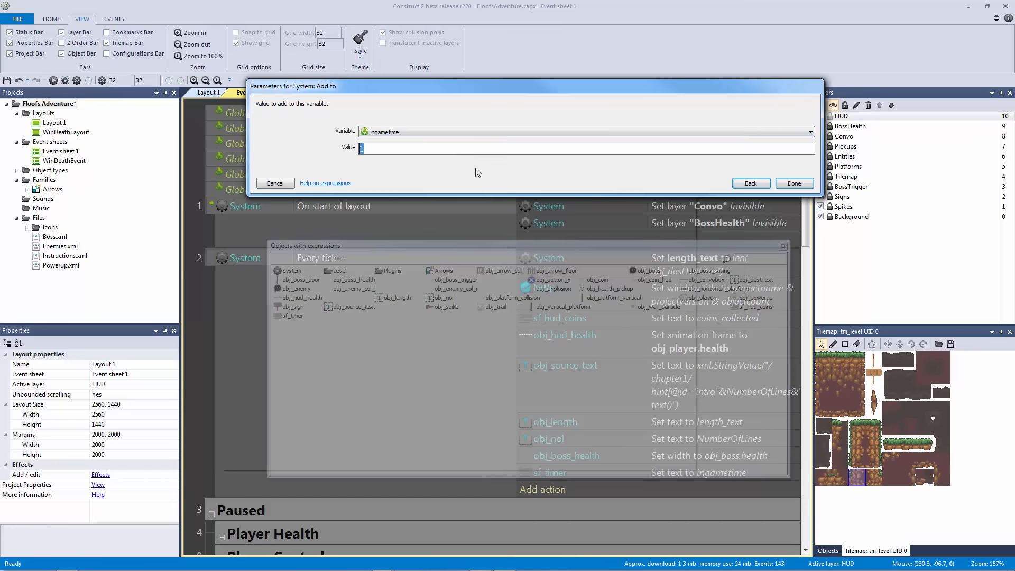
text(dt)
key(Return)
key(Return)
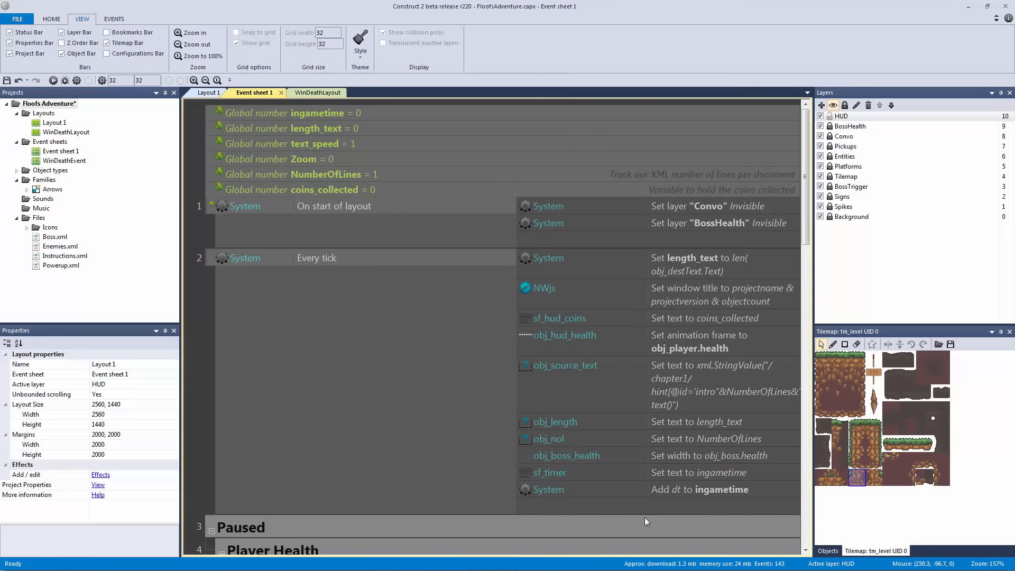
- Save the project with the new timer actions
click(630, 481)
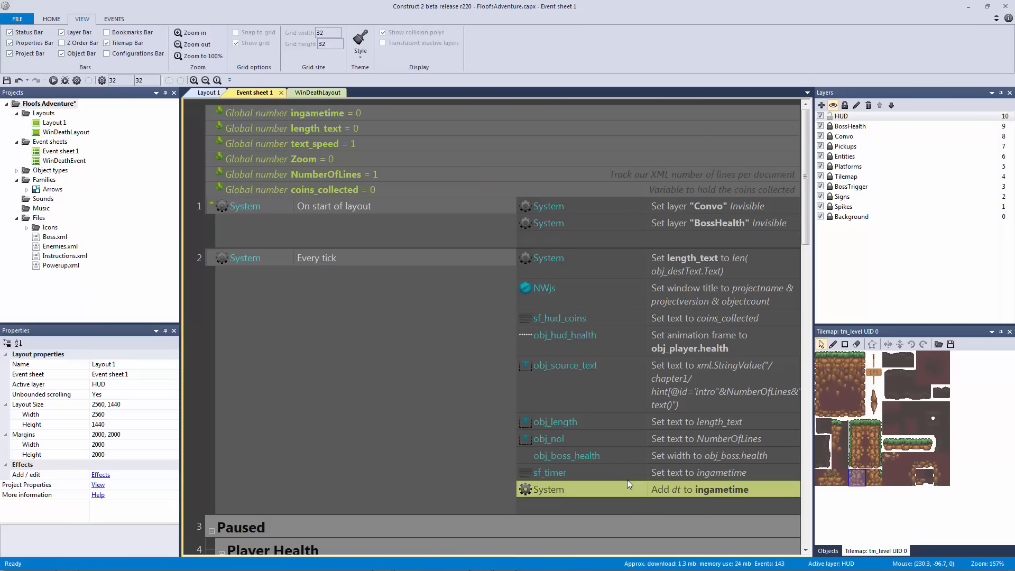
click(626, 475)
key(ctrl+s)
click(207, 376)
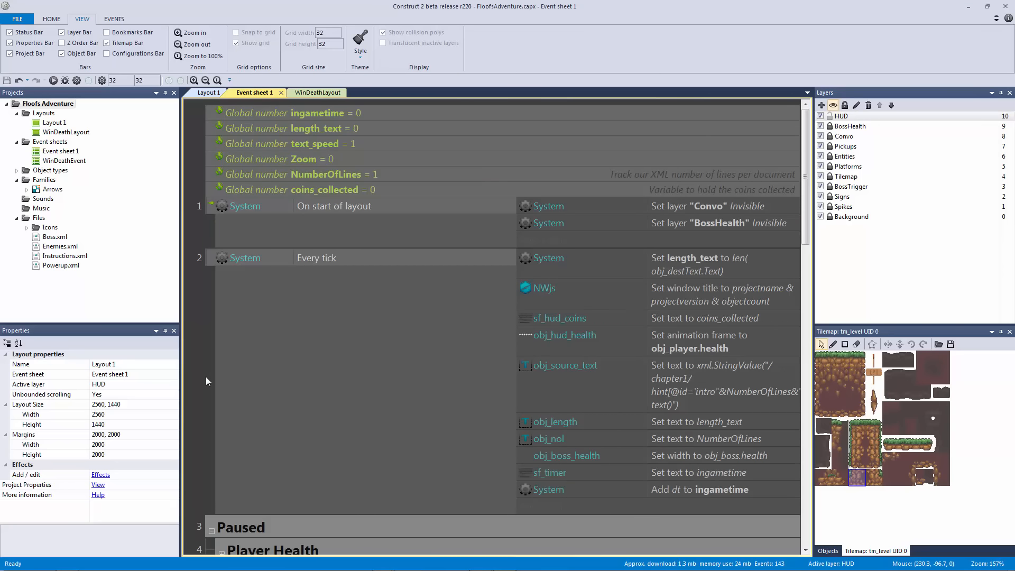
click(568, 474)
click(566, 484)
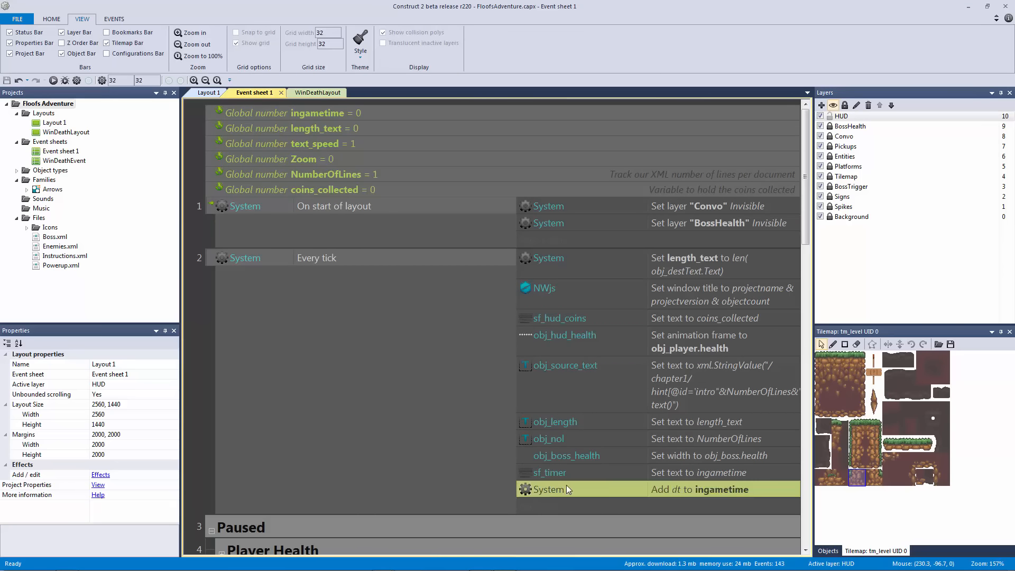
click(576, 475)
ctrl+click(581, 491)
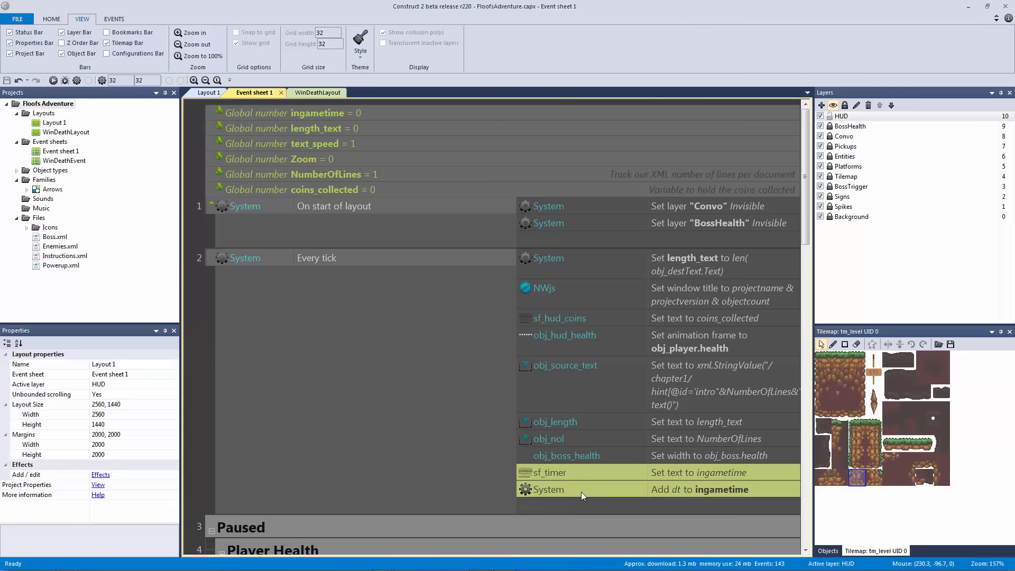
click(213, 322)
- Collapse the Powerup group in the event sheet
scroll(227, 317, down, 5)
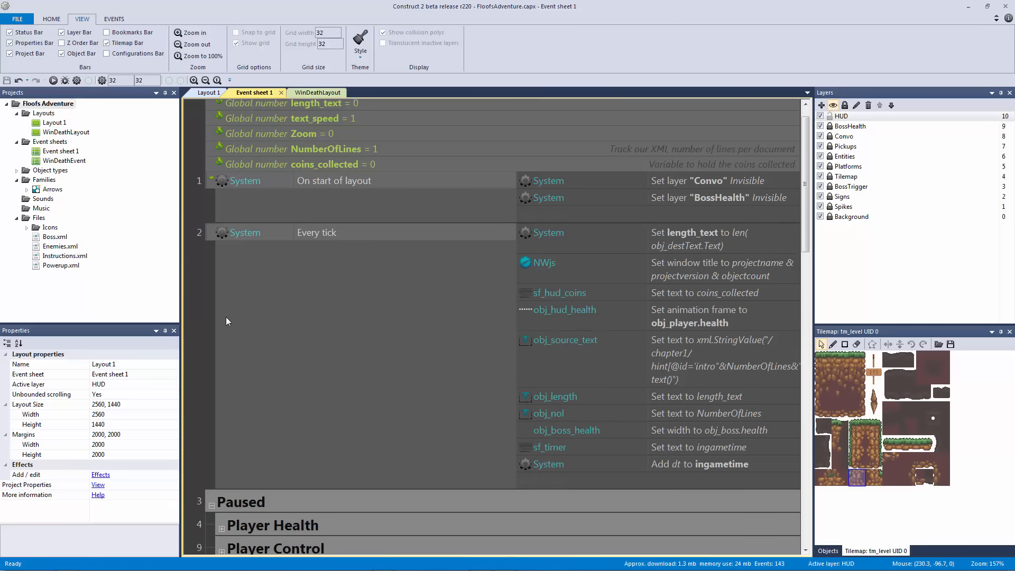
scroll(226, 321, down, 1)
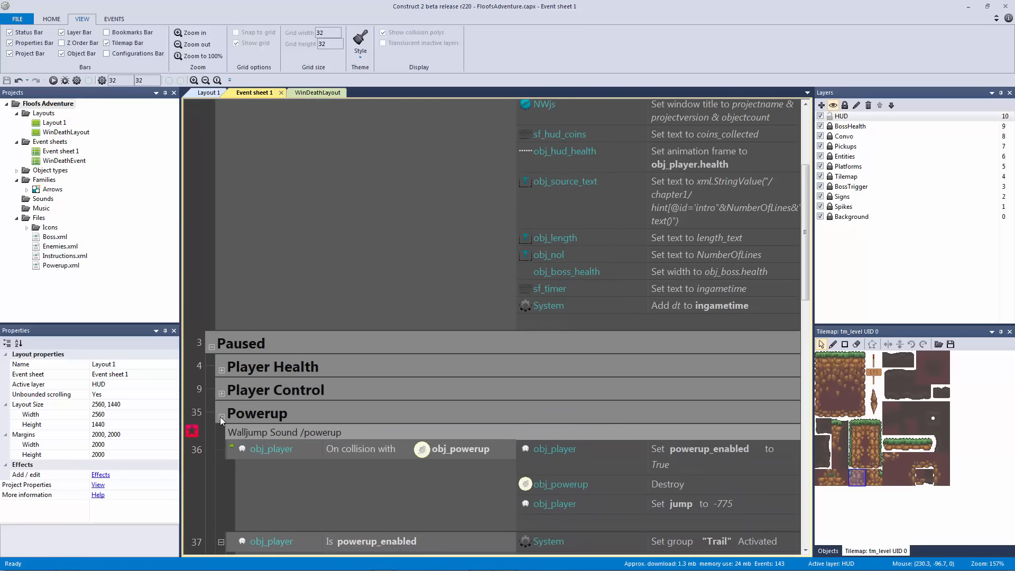
click(221, 417)
- Review the sf_timer text action and the ingametime increment action in the Every tick event
scroll(209, 320, up, 4)
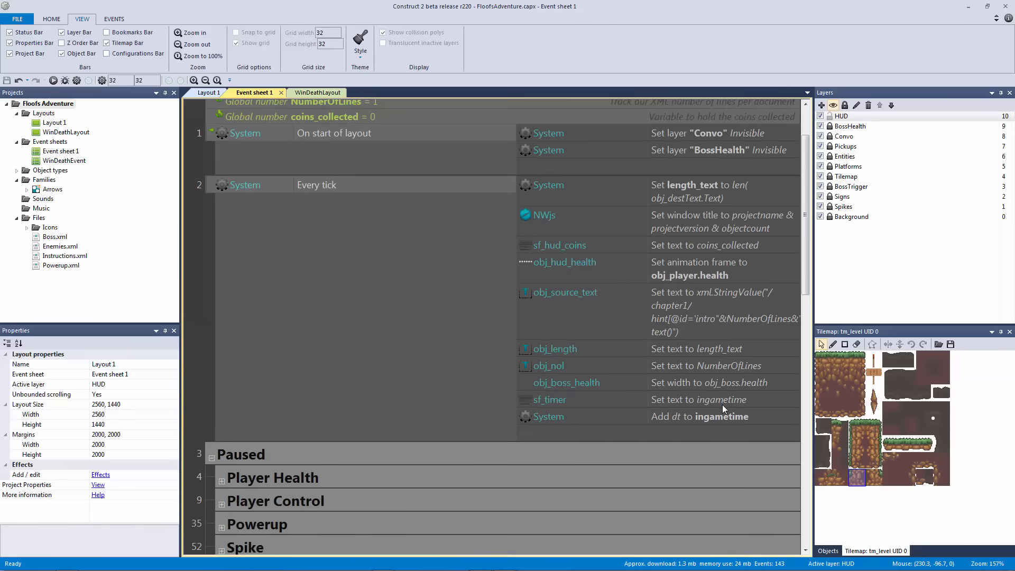
click(722, 400)
shift+click(712, 417)
click(581, 398)
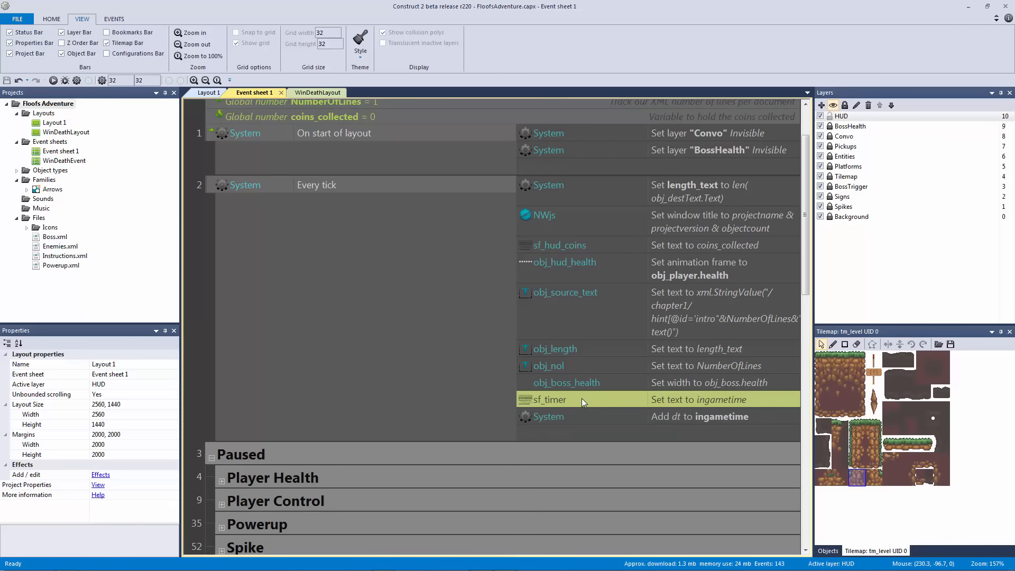
click(576, 416)
click(584, 398)
shift+click(580, 414)
click(202, 296)
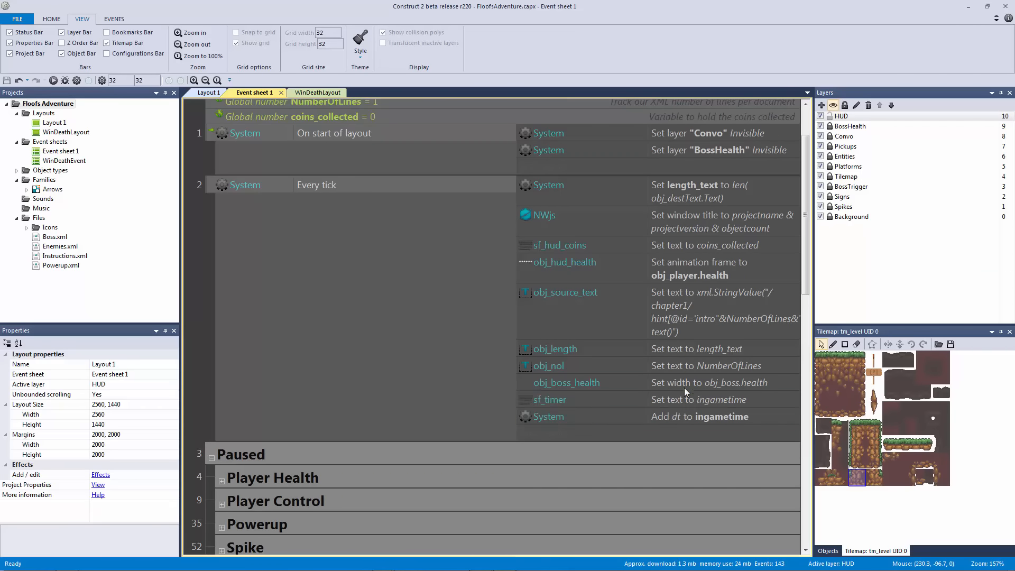
click(670, 400)
ctrl+click(626, 415)
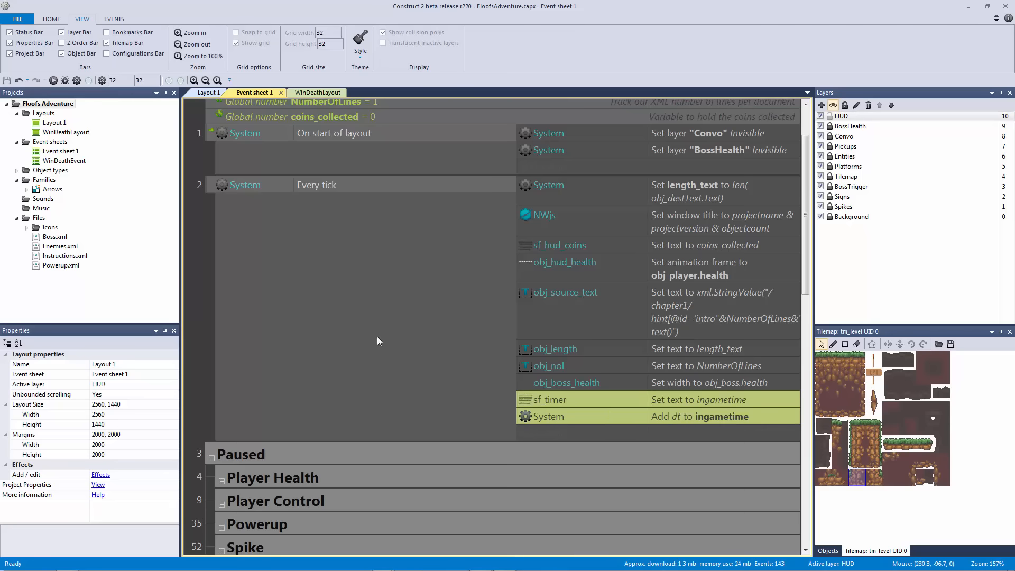
click(201, 284)
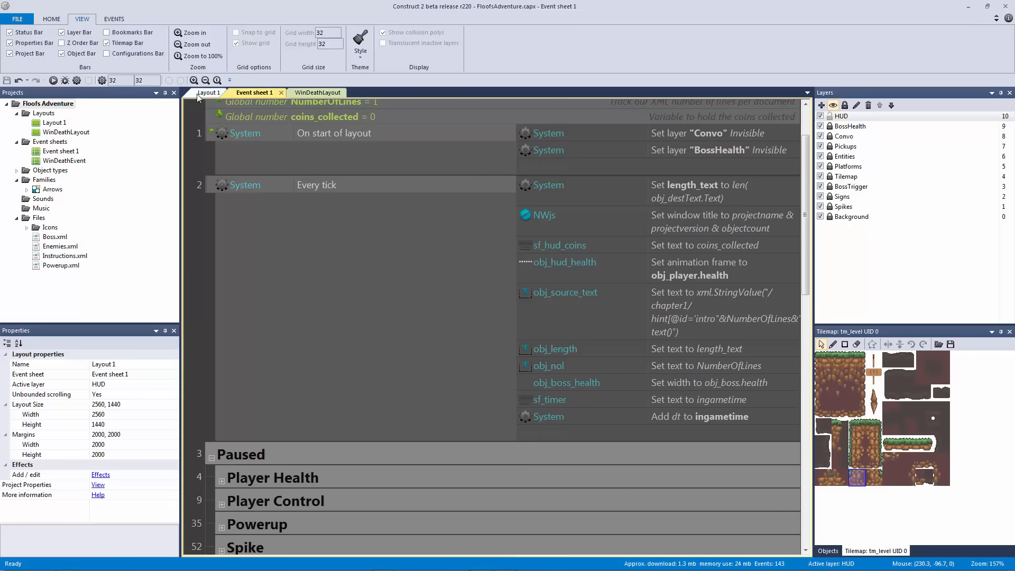
- Return to Layout 1 and preview it to check the running timer in the HUD
click(201, 94)
ctrl+scroll(404, 172, up, 1)
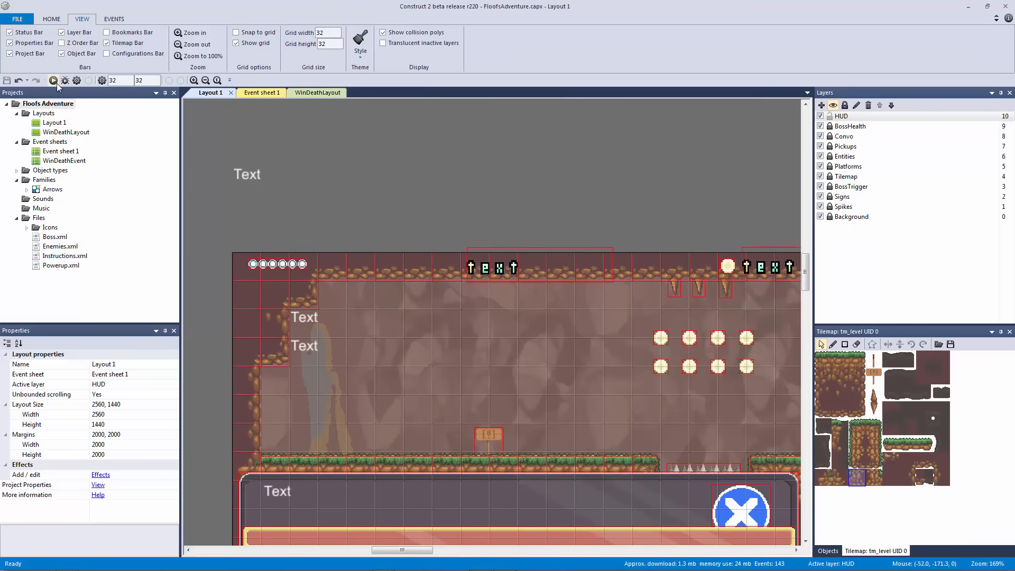
click(55, 82)
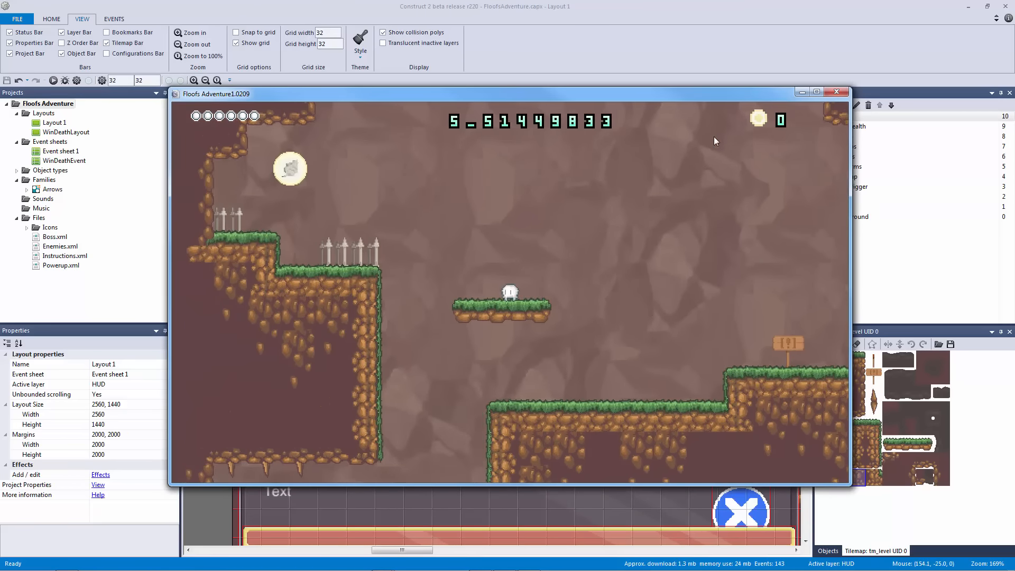
- Close the preview and set the sf_timer text in the Every tick event to int(ingametime)
click(830, 92)
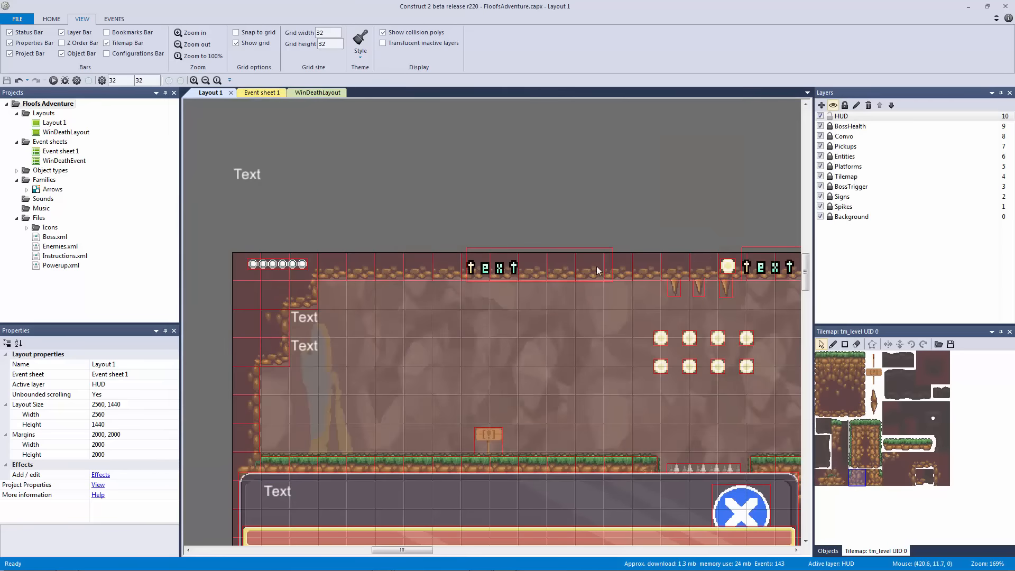
click(259, 93)
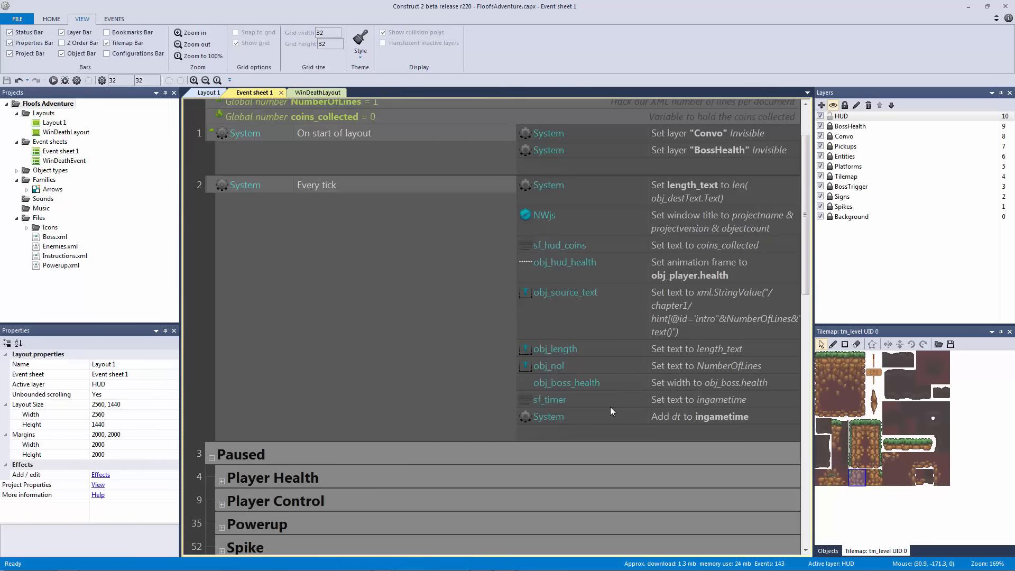
click(653, 416)
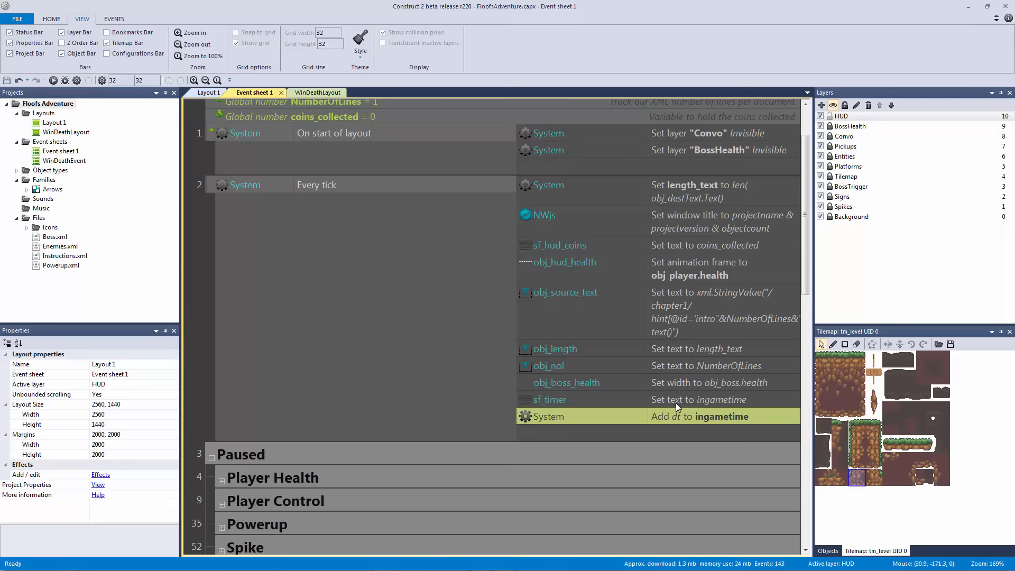
double_click(675, 403)
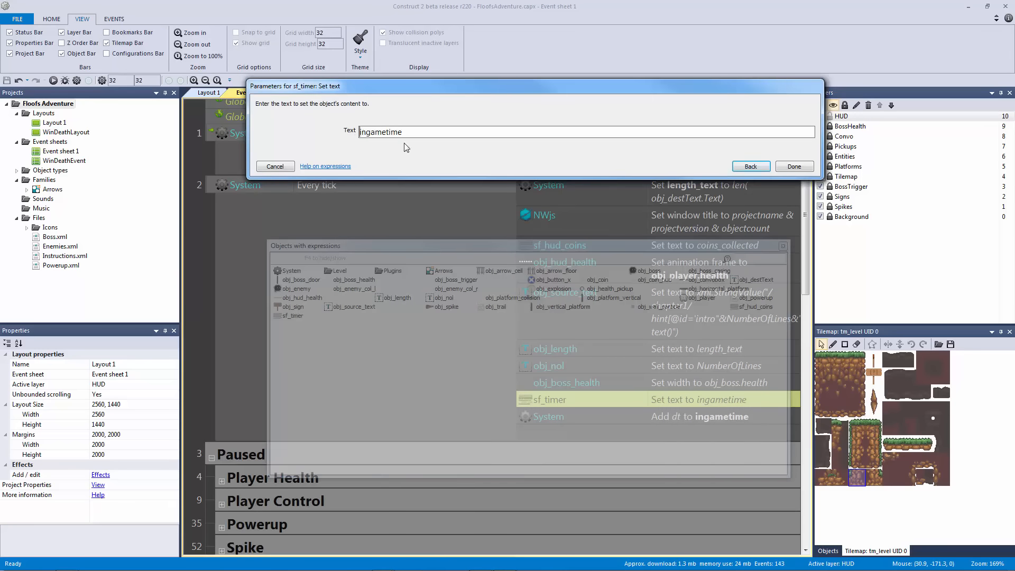
text(int()
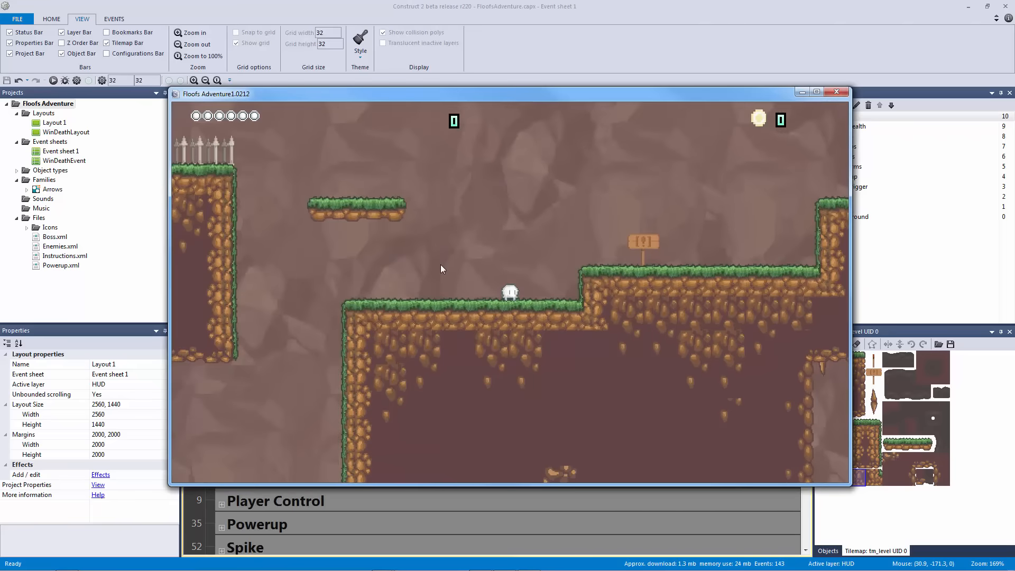
- Play the previewed level briefly to check the integer timer, and close the preview
key(Left)
key(Up)
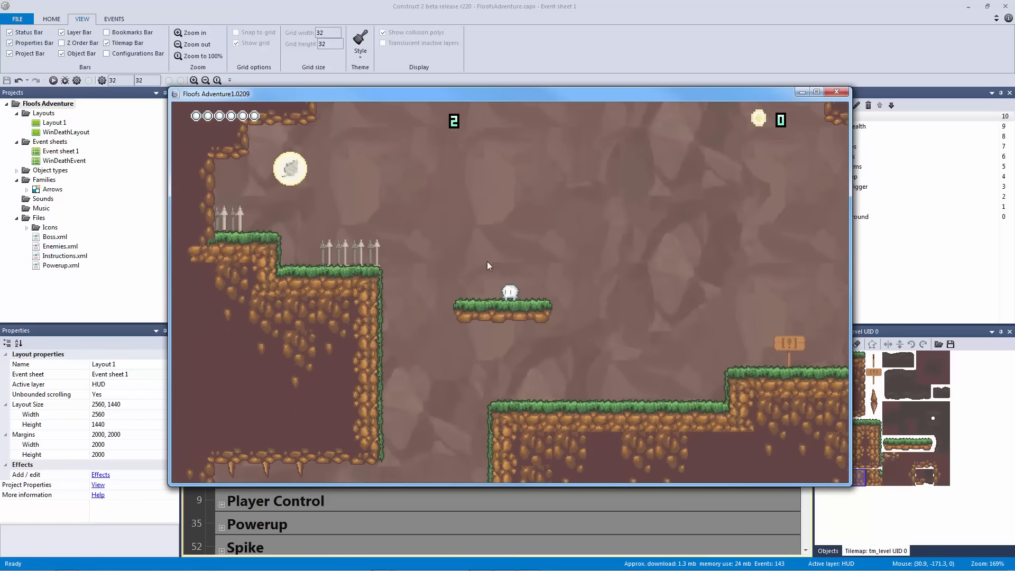
click(829, 93)
- Try float(ingametime) as the sf_timer text expression in the Every tick event
double_click(596, 398)
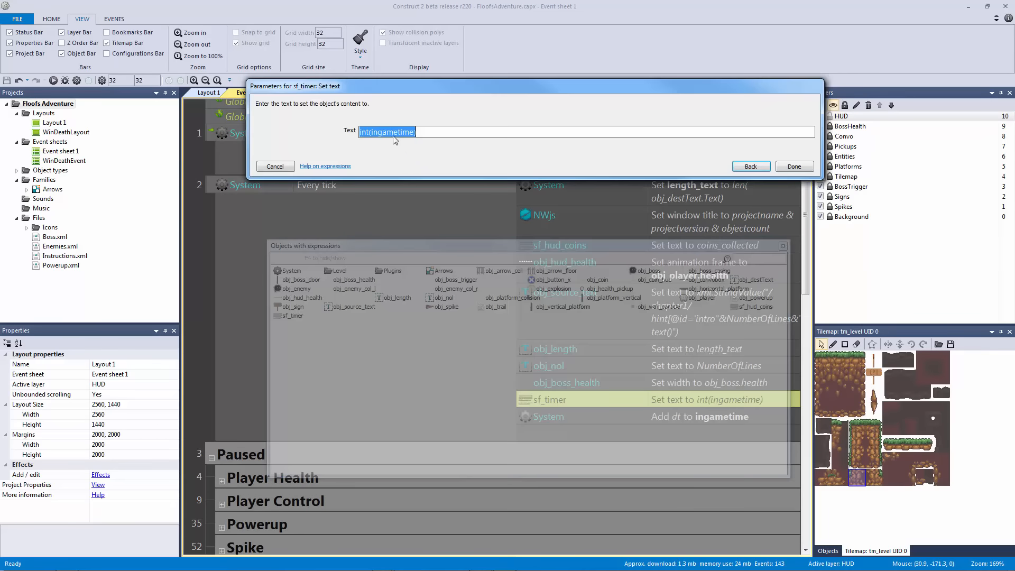
click(392, 132)
text(fl)
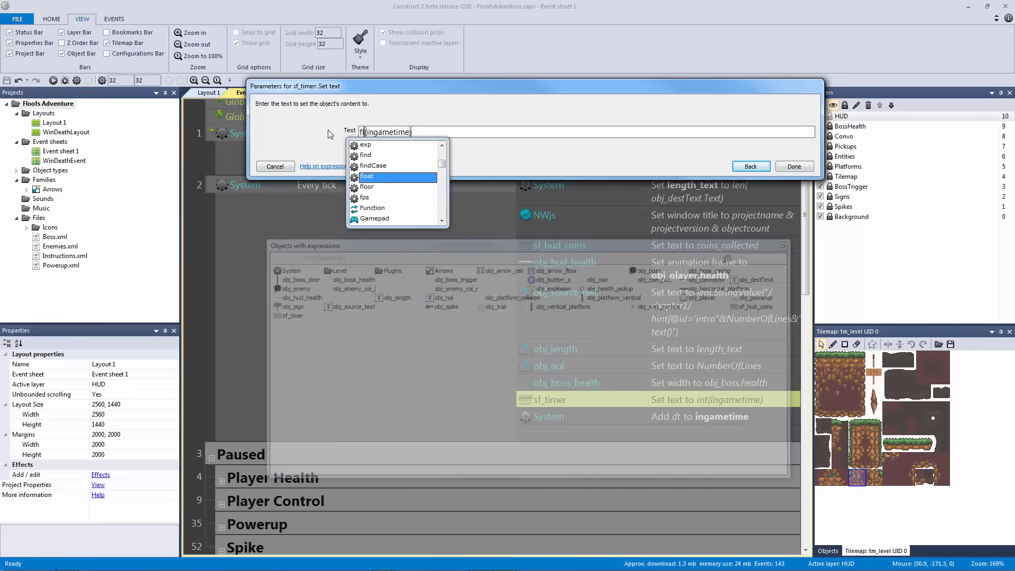
key(Return)
key(Return)
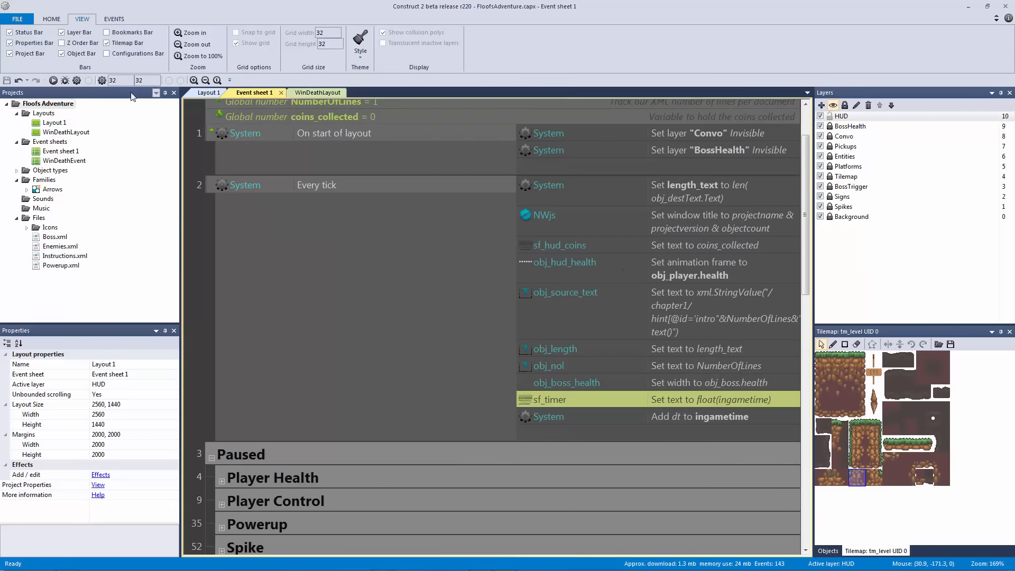
- Preview the game with the float-based timer, move and jump the player around, and close the preview
click(54, 80)
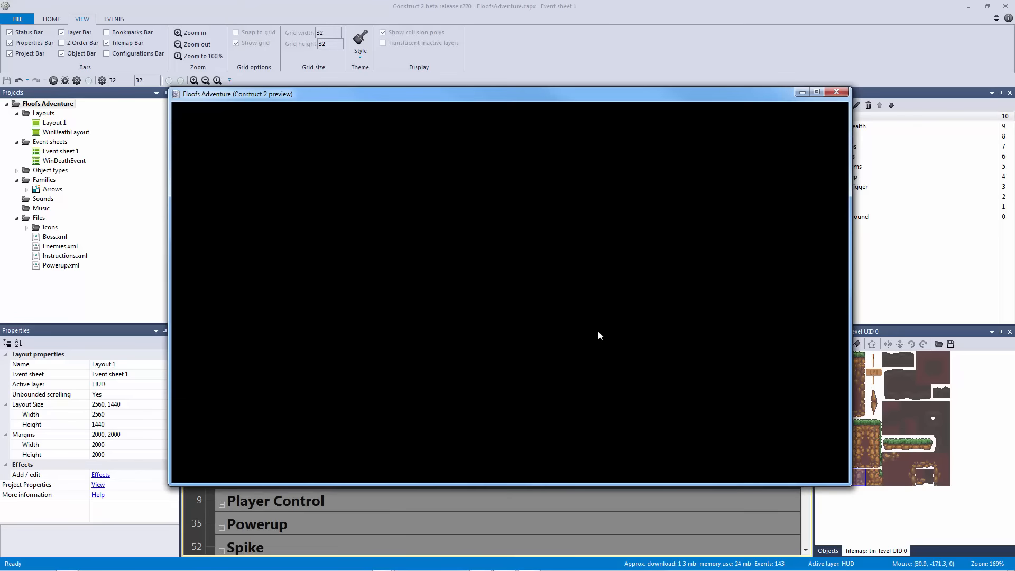
key(Left)
key(Up)
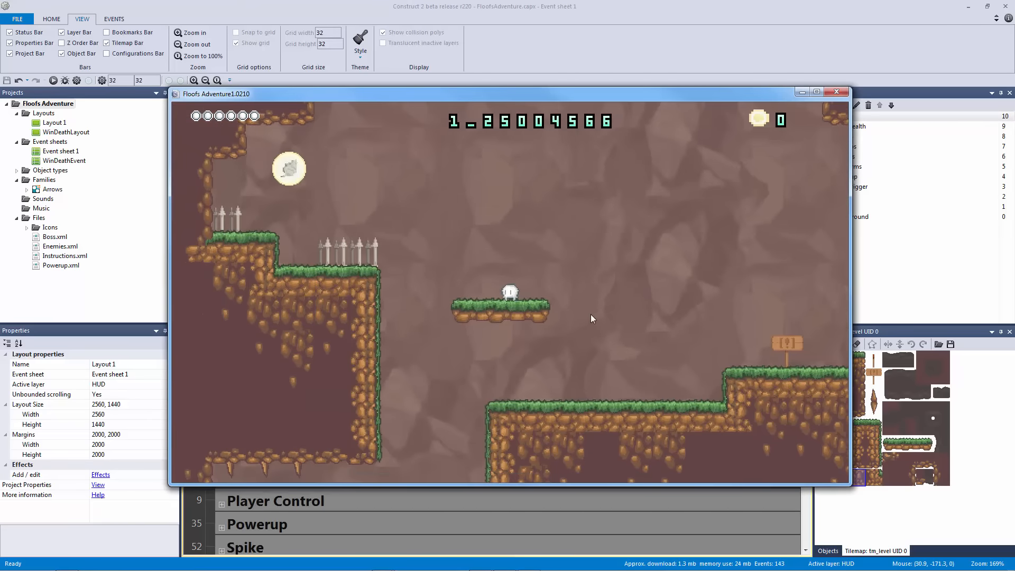
key(Up)
key(Up)
key(Right)
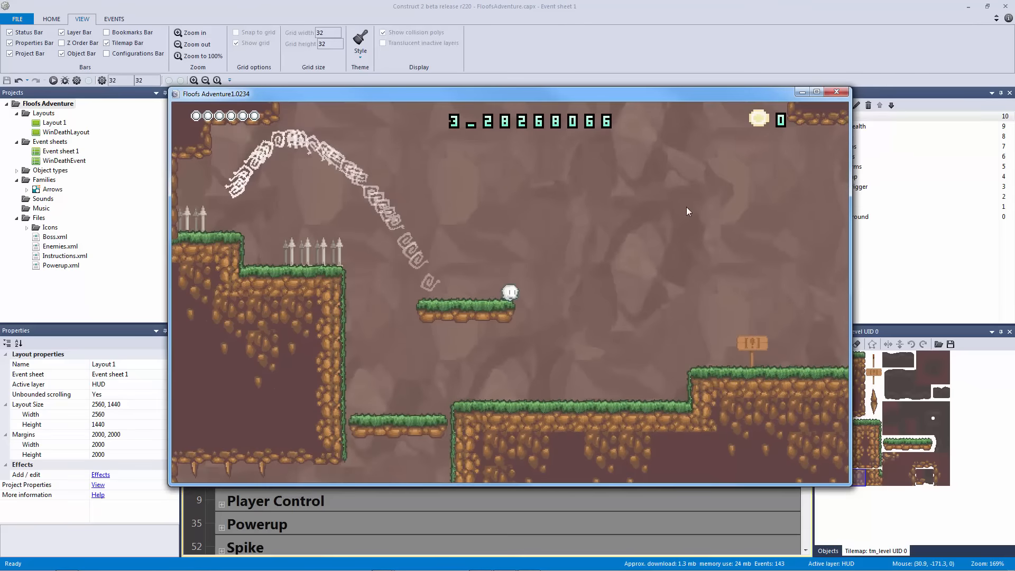
click(836, 92)
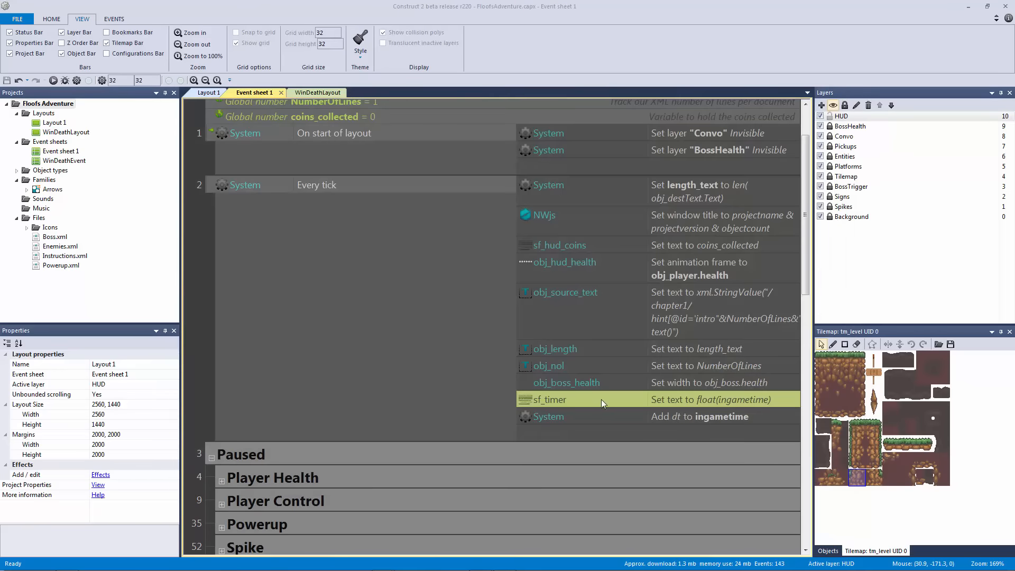
- Replace float with int in the sf_timer text expression so it reads int(ingametime)
double_click(601, 398)
click(373, 131)
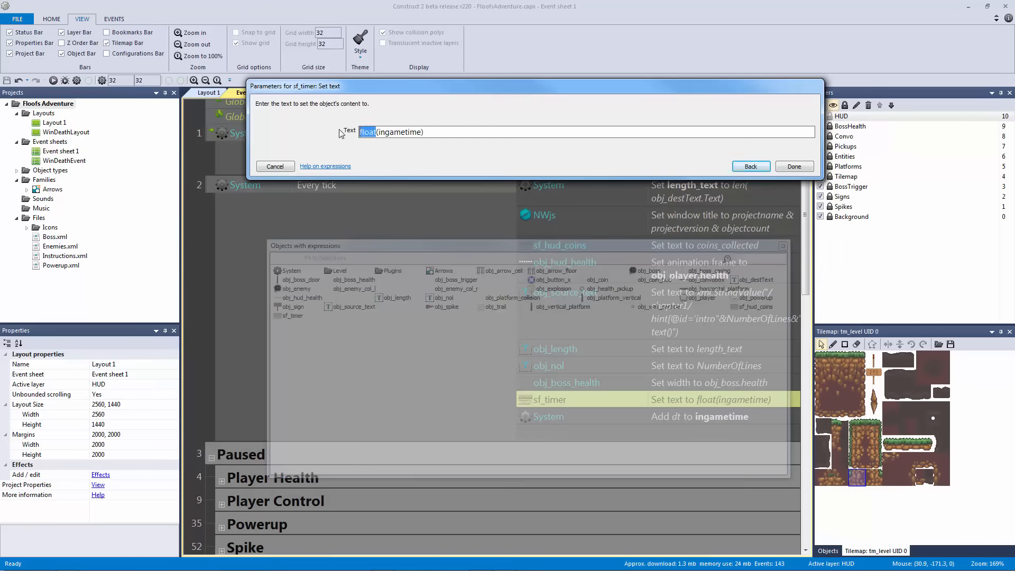
text(int)
key(Return)
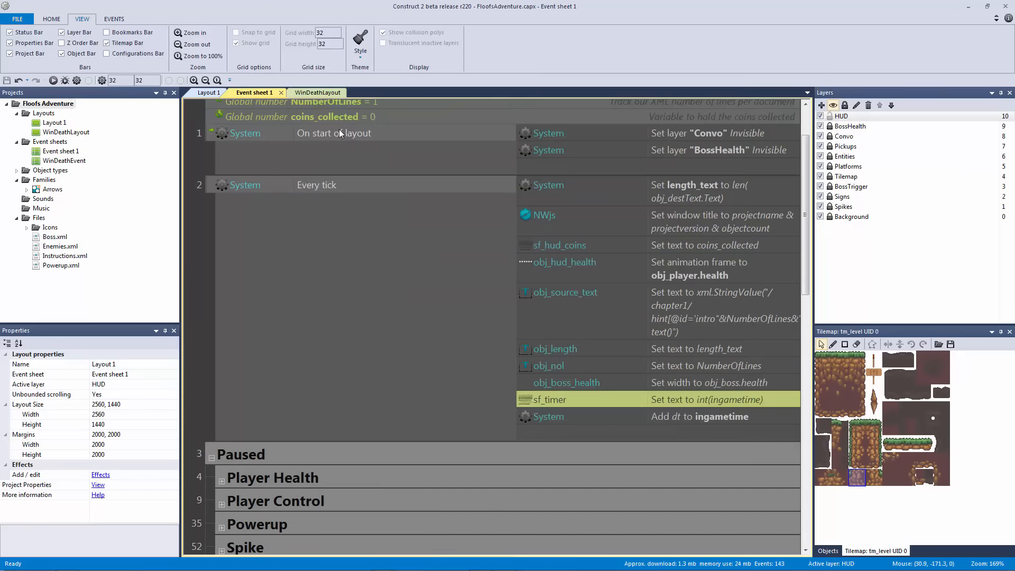
- Shift the timer text slightly to the right within the HUD at the top of Layout 1
click(202, 93)
drag(502, 272, 515, 272)
click(436, 225)
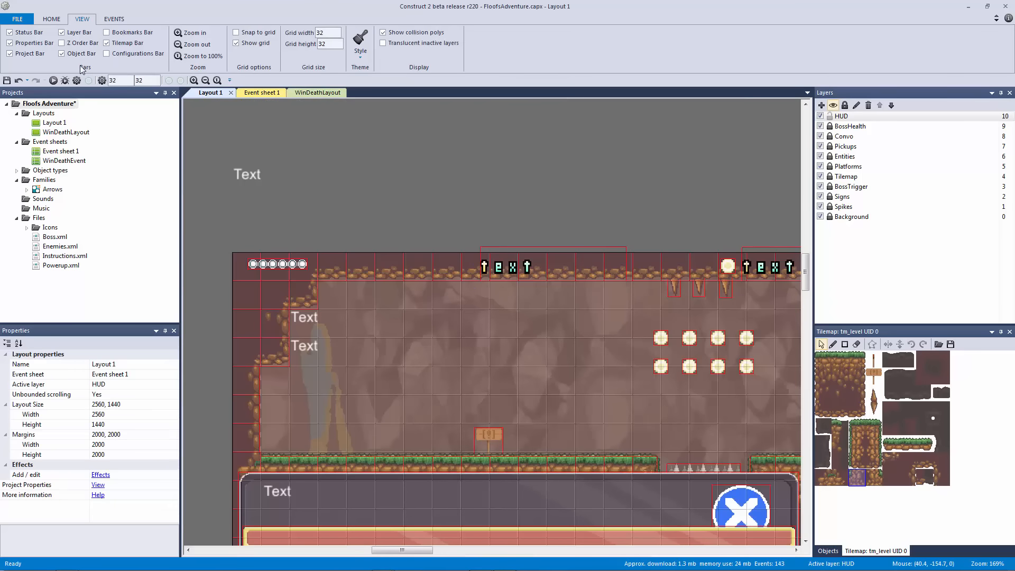
- Preview the game and play through the level, jumping and wall sliding, to check the repositioned timer
key(F5)
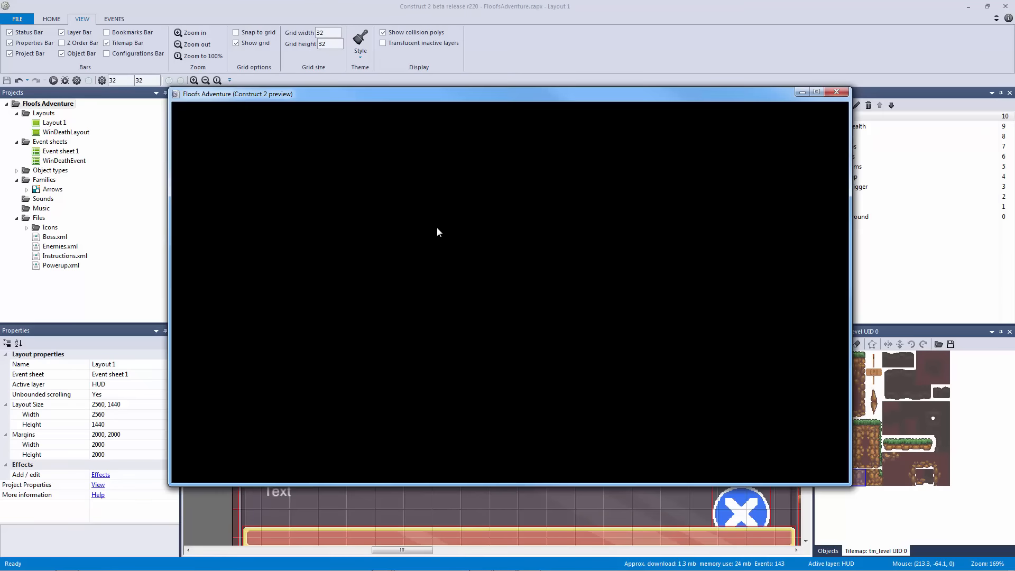
key(Right)
key(Up)
key(Left)
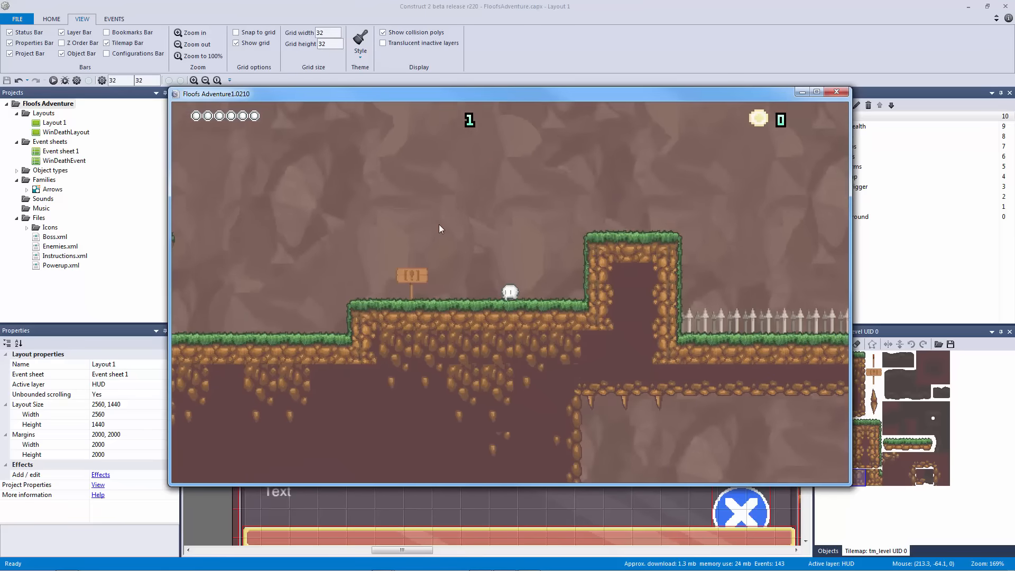
key(Up)
key(Up)
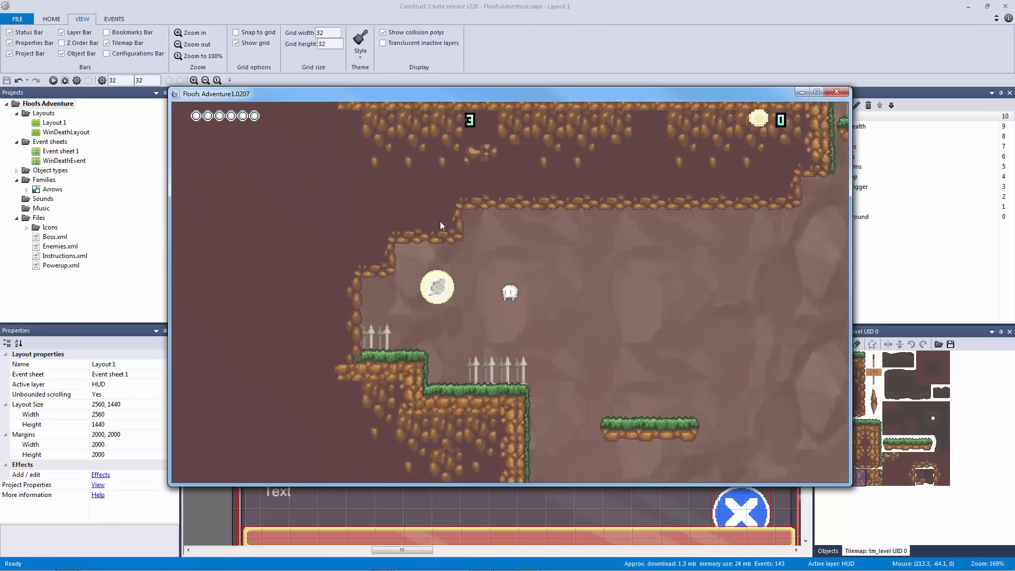
key(Right)
key(Up)
key(Left)
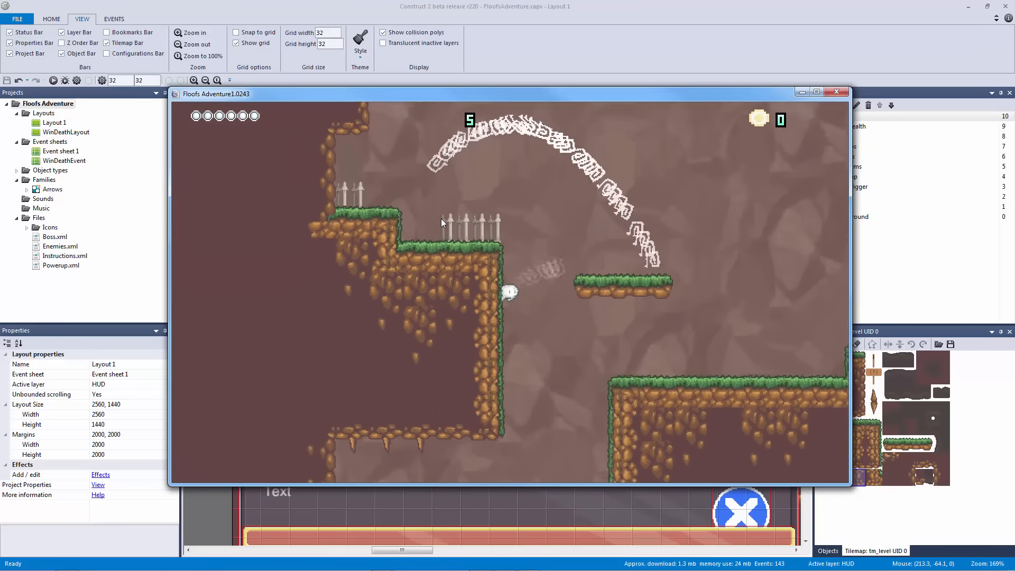
key(Right)
key(Up)
key(Left)
key(Up)
key(Right)
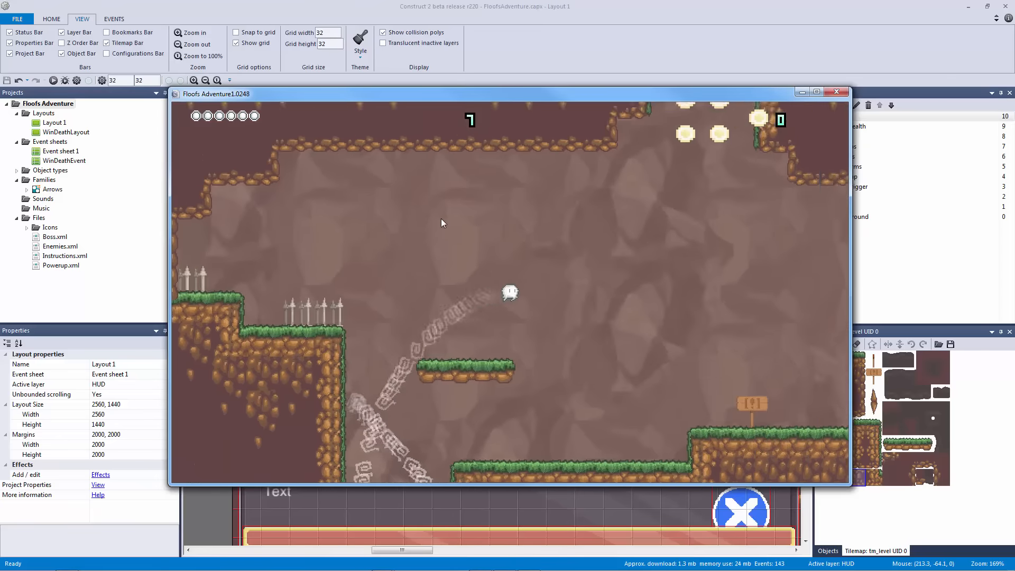
key(Up)
key(Up)
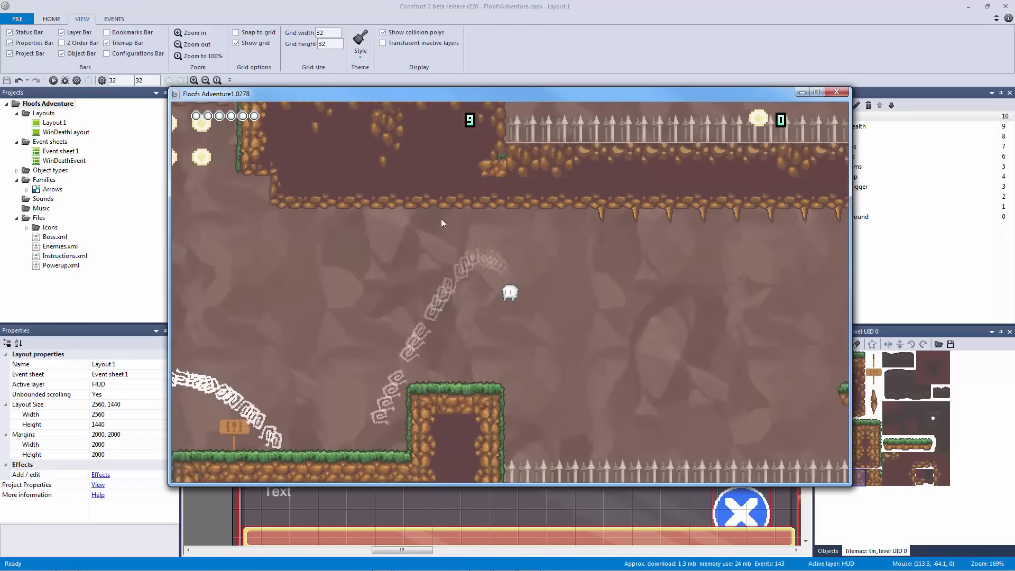
key(Left)
key(Right)
key(Up)
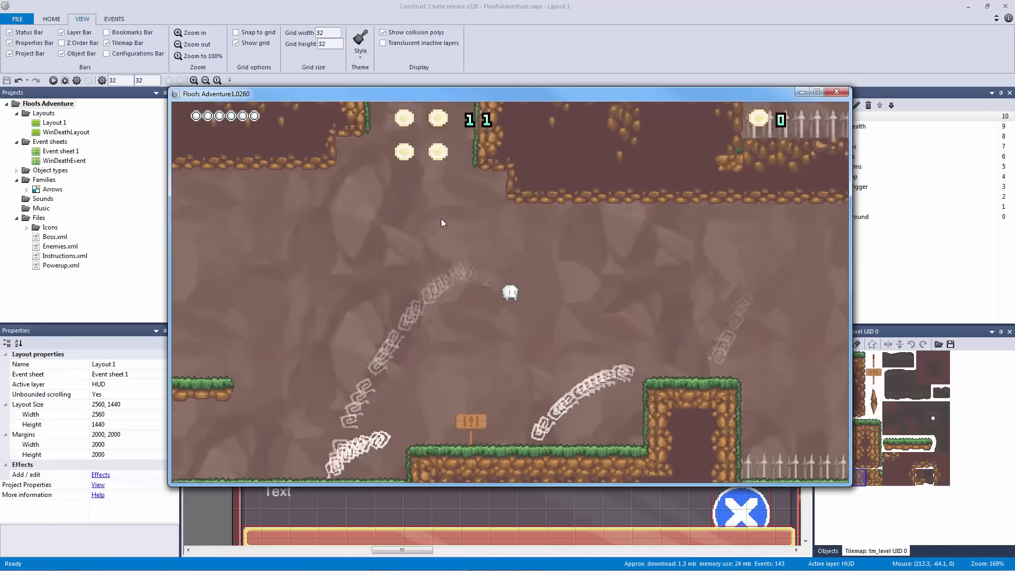
key(Up)
key(Up)
key(Right)
key(Up)
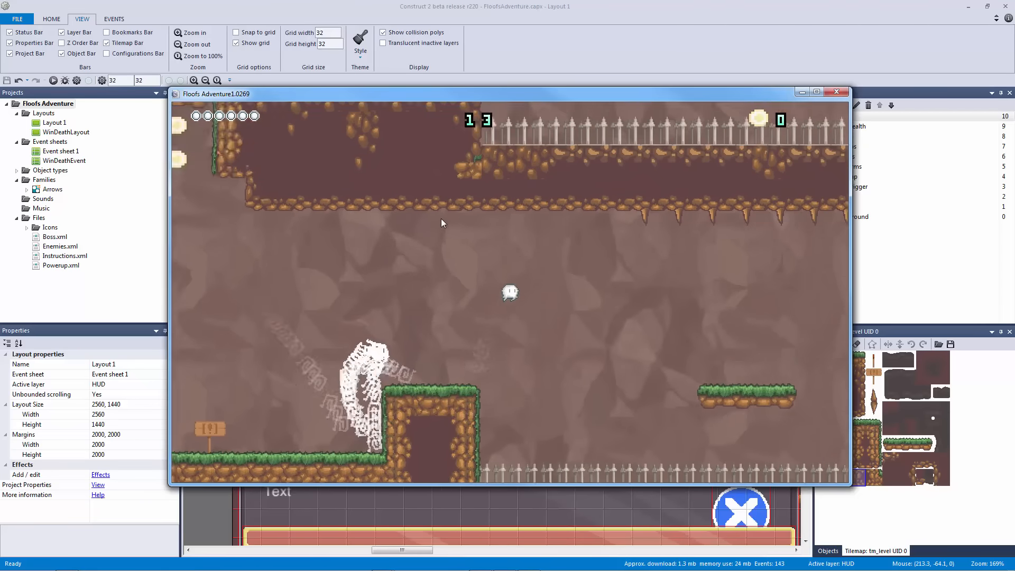
key(Up)
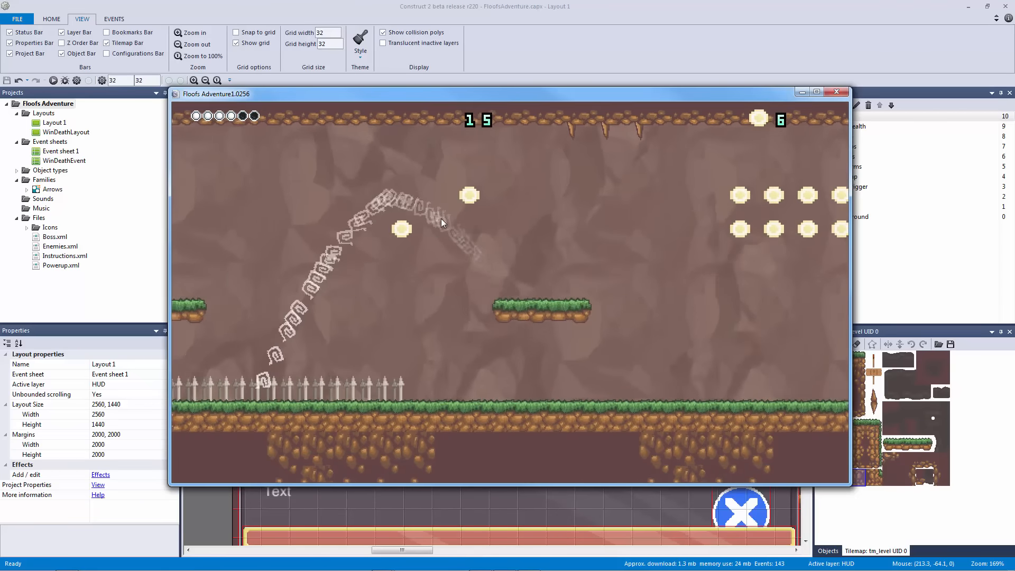
key(Up)
key(Up)
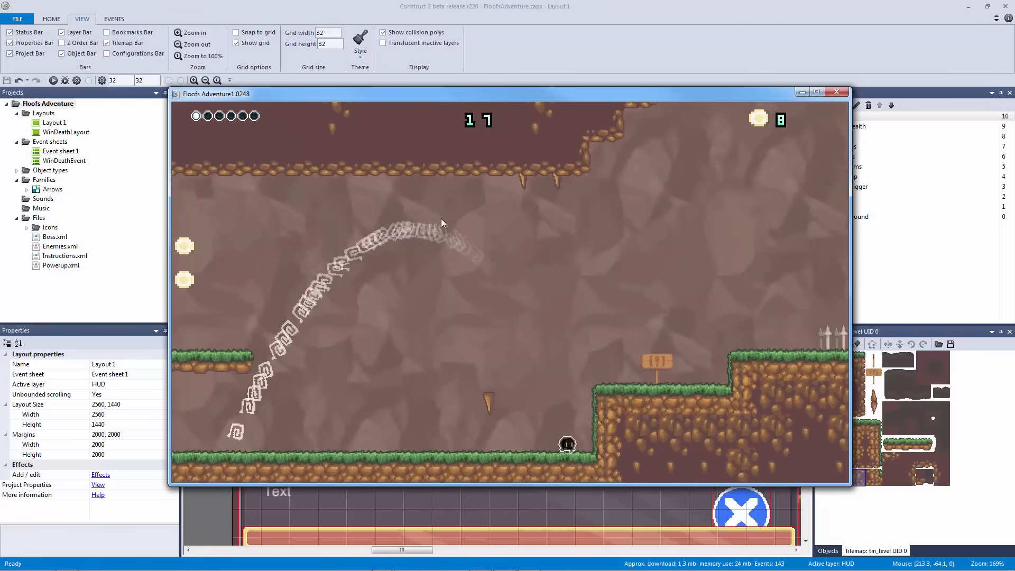
key(Left)
key(Up)
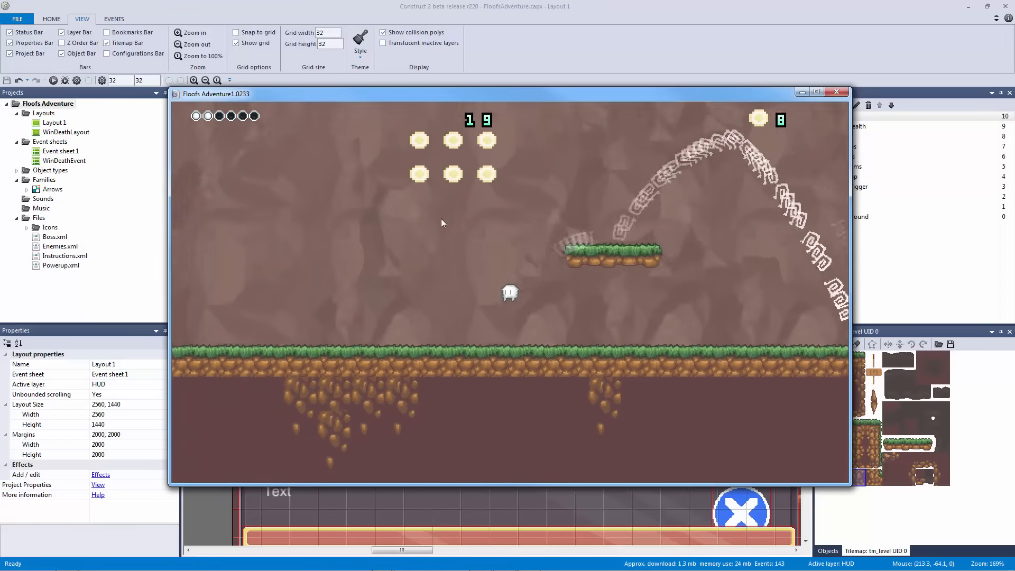
- Playtest the platformer level in the preview by running and jumping through the platforms, coins and spikes, and close the preview
key(Up)
key(Right)
key(Left)
key(Up)
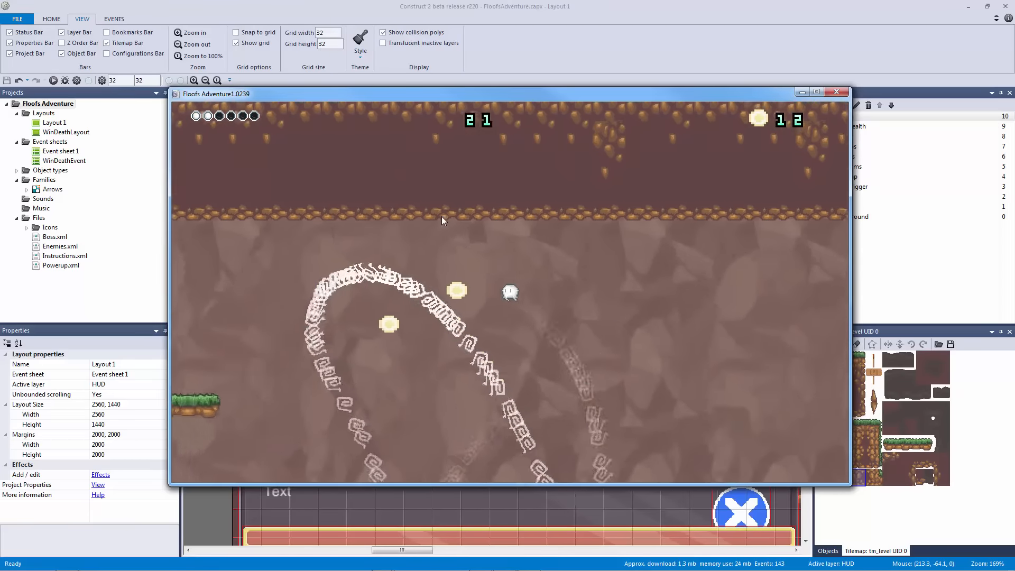
key(Up)
key(Right)
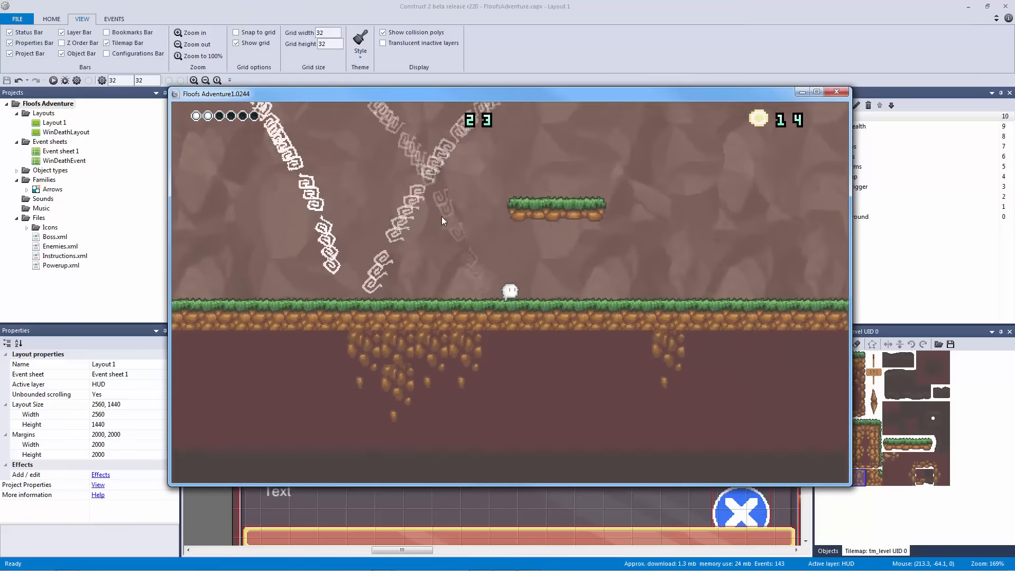
key(Up)
key(Up)
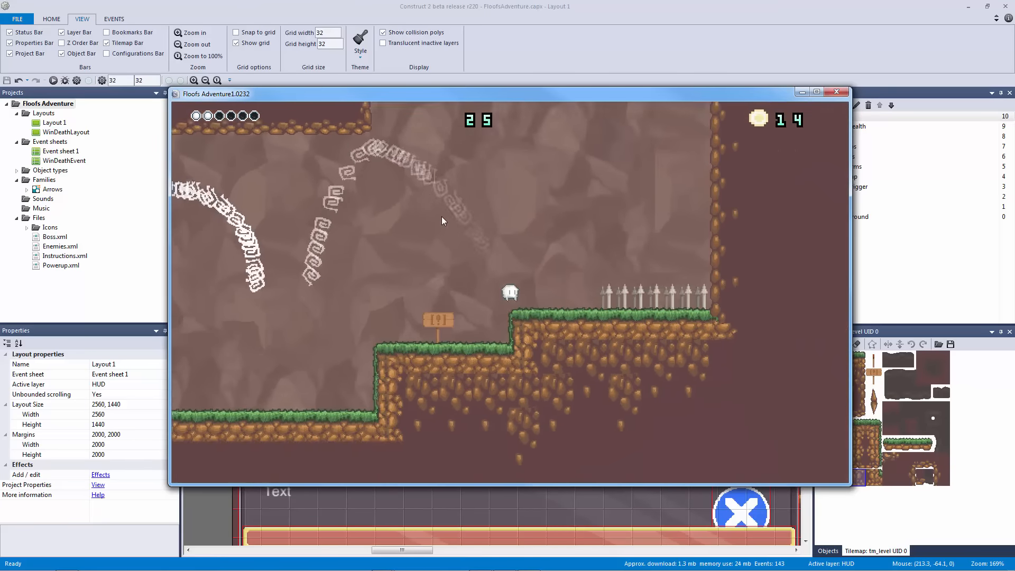
key(Up)
key(Up)
key(Up)
key(Up)
key(Left)
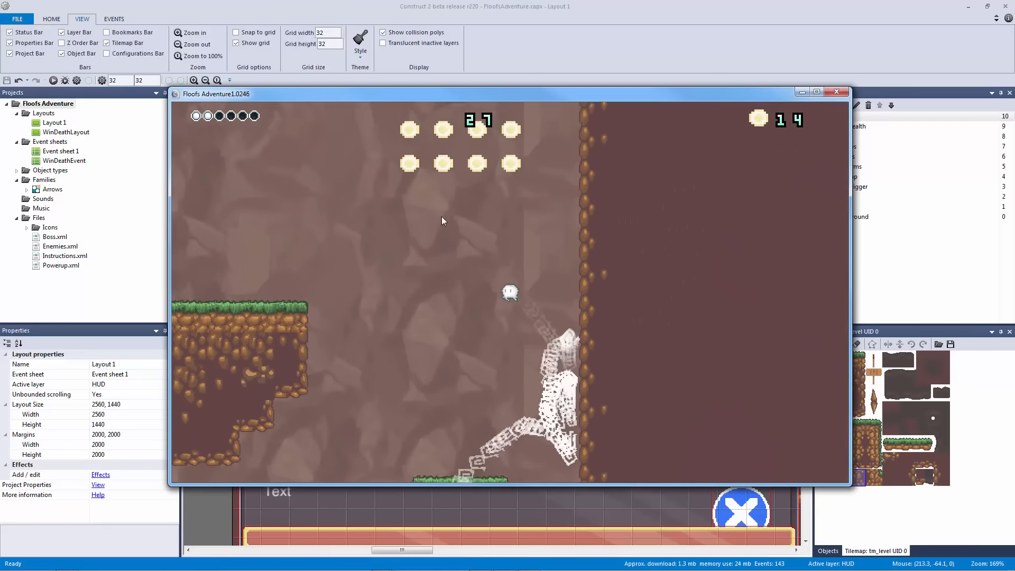
key(Right)
key(Left)
key(Up)
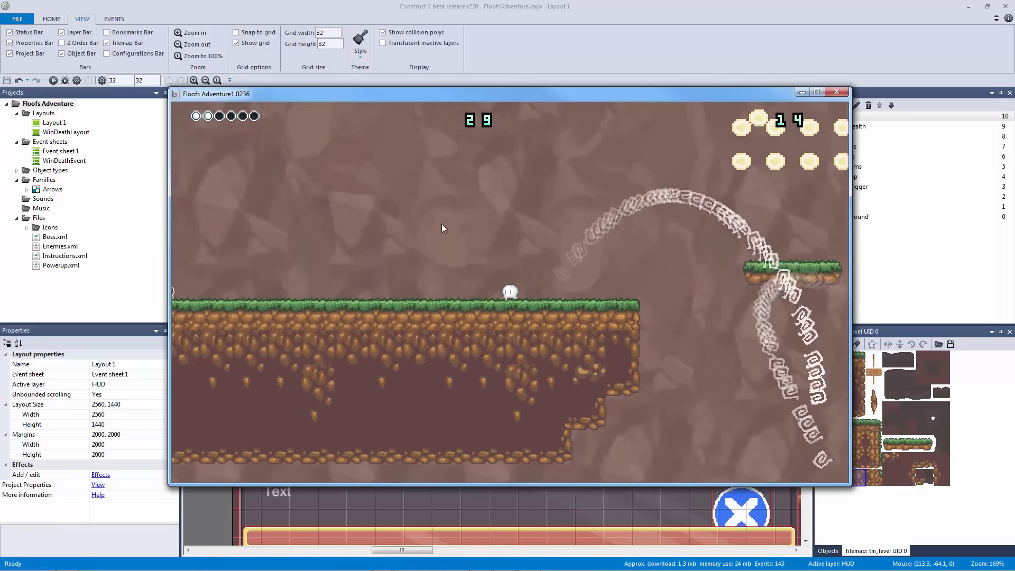
key(Up)
key(Up)
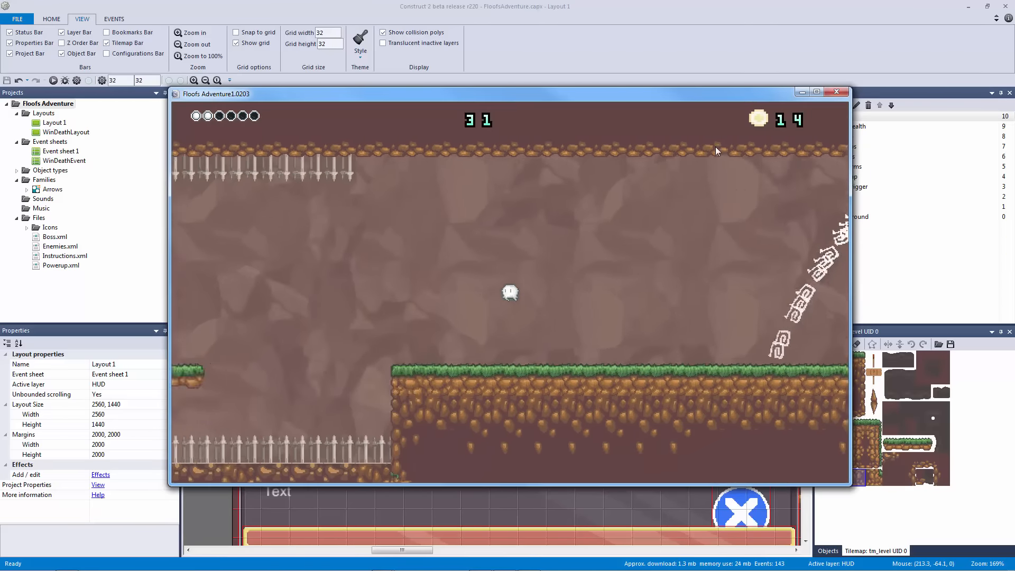
key(Right)
click(834, 94)
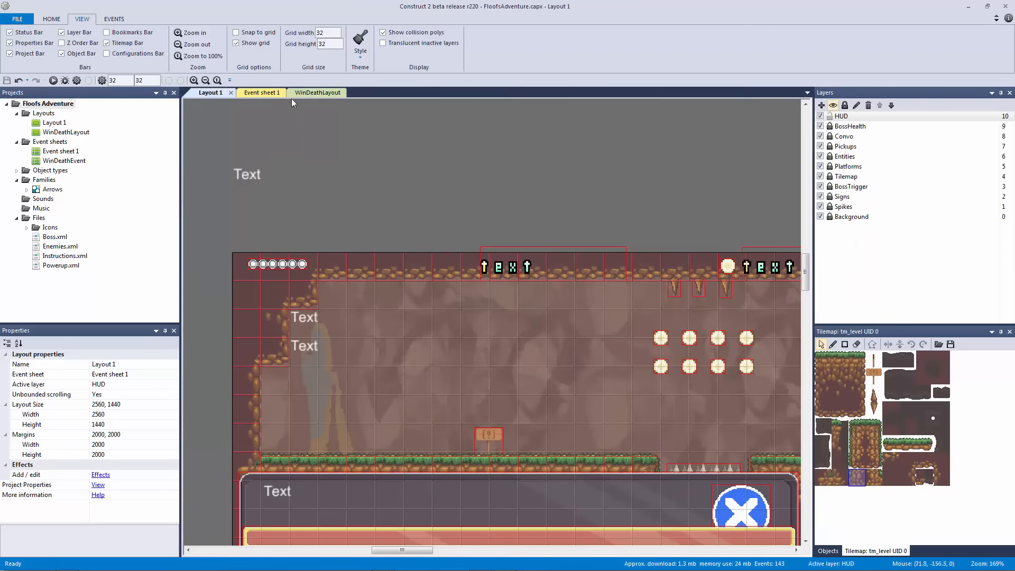
- Open WinDeathLayout and set its layout size to 1280 wide by 720 high
double_click(79, 132)
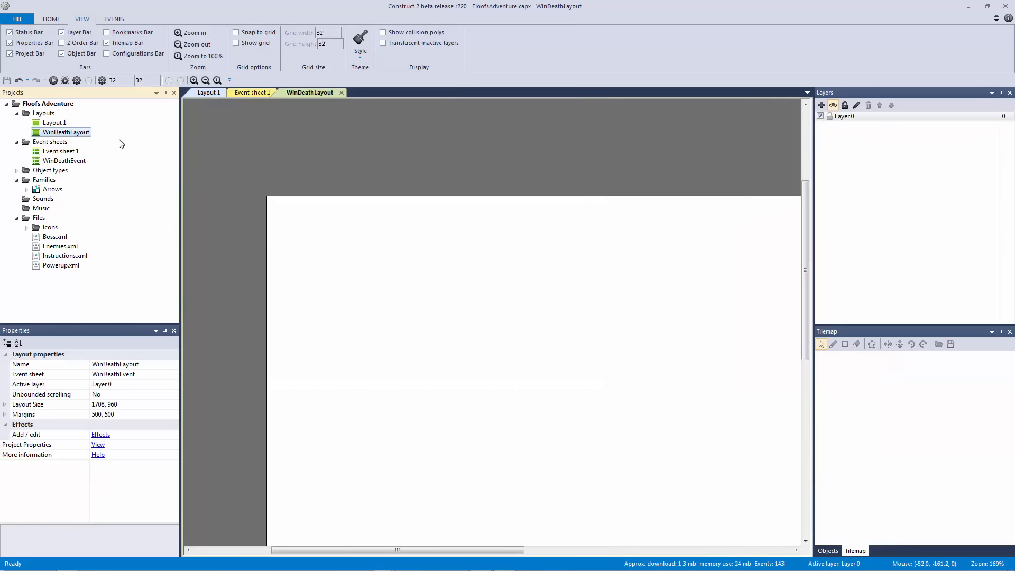
ctrl+scroll(376, 196, down, 5)
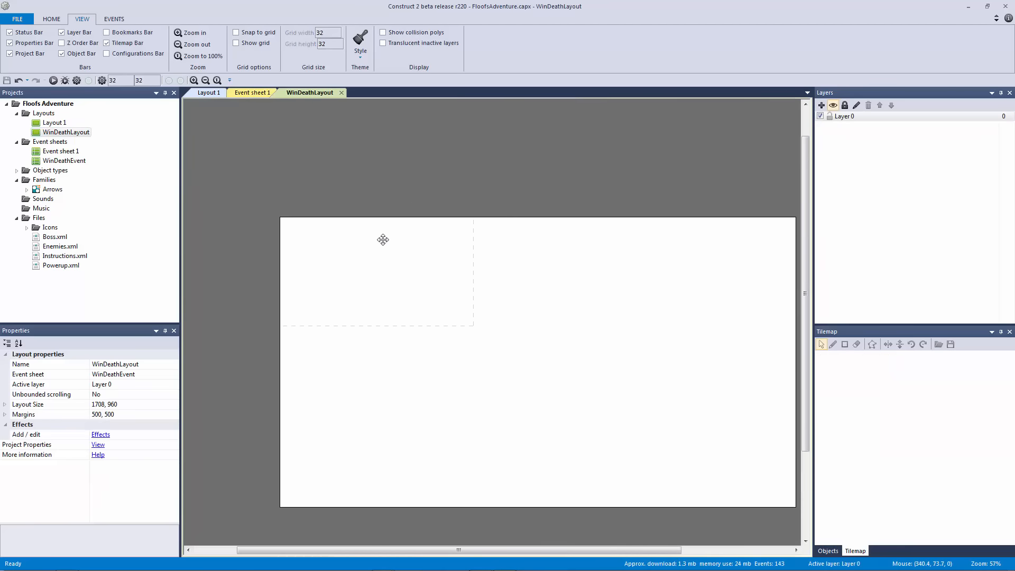
middle_drag(385, 245, 359, 228)
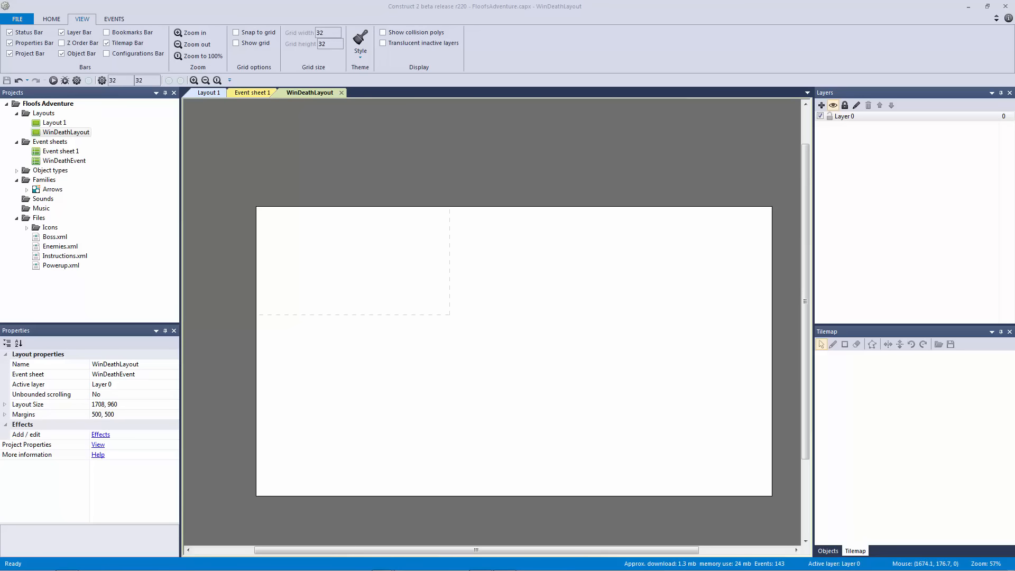
click(437, 268)
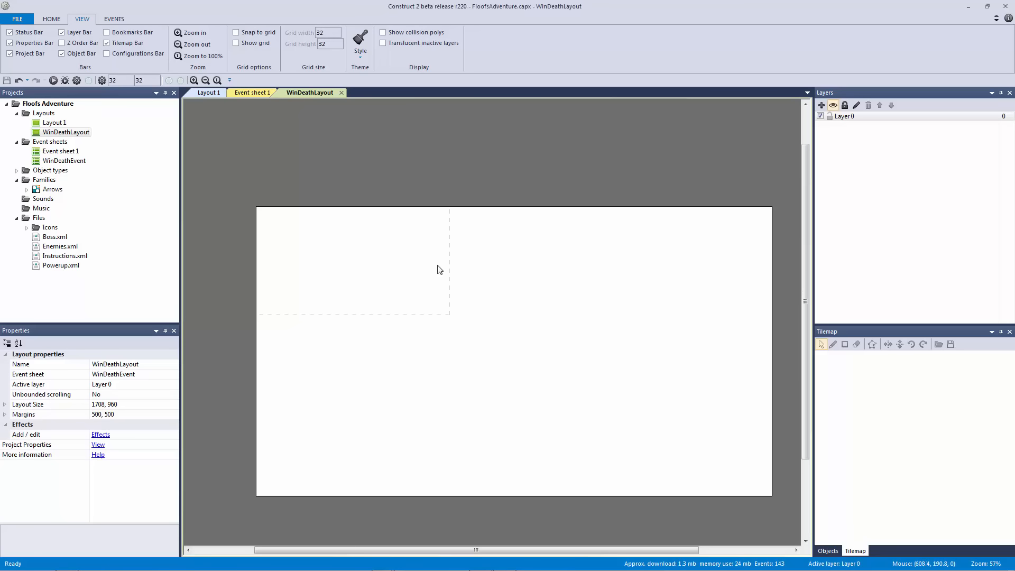
click(4, 404)
click(140, 414)
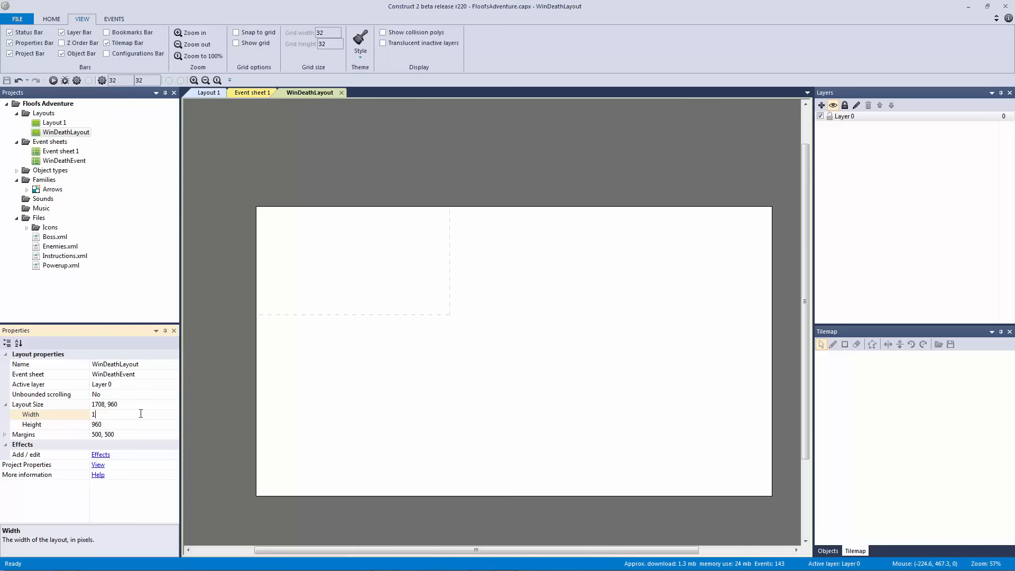
key(Tab)
text(720)
key(Return)
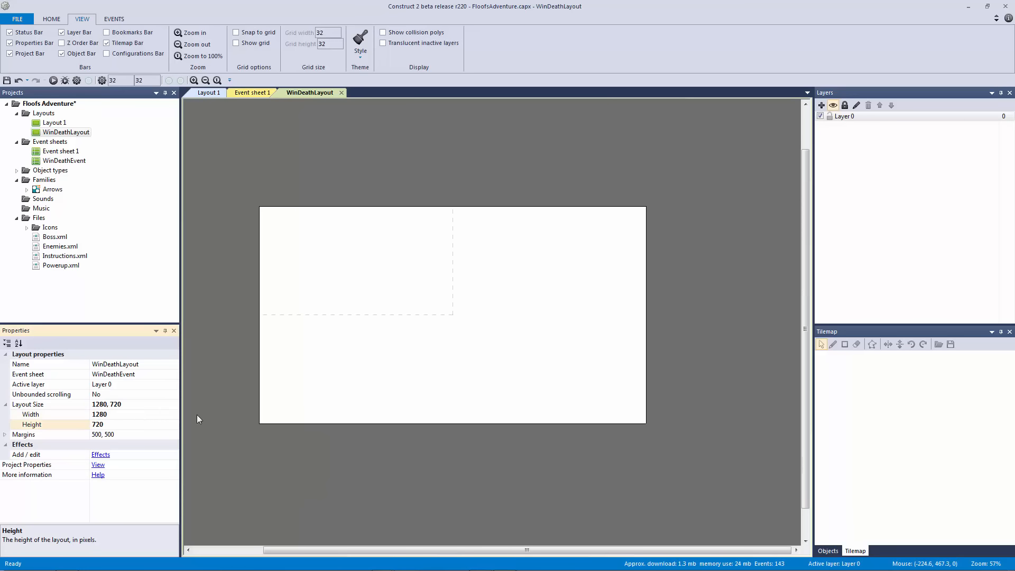
click(5, 434)
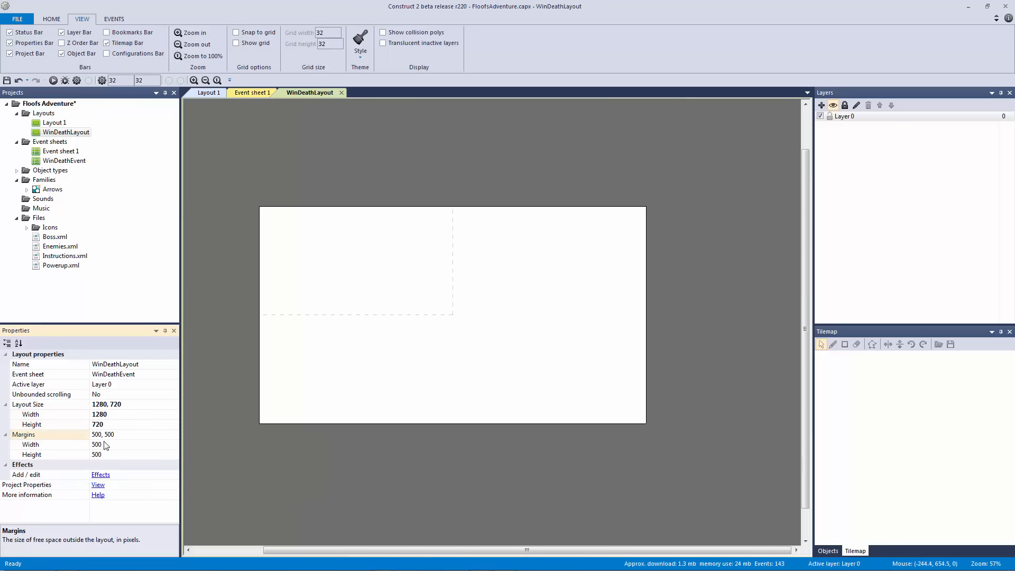
ctrl+scroll(372, 390, up, 3)
middle_drag(440, 370, 437, 367)
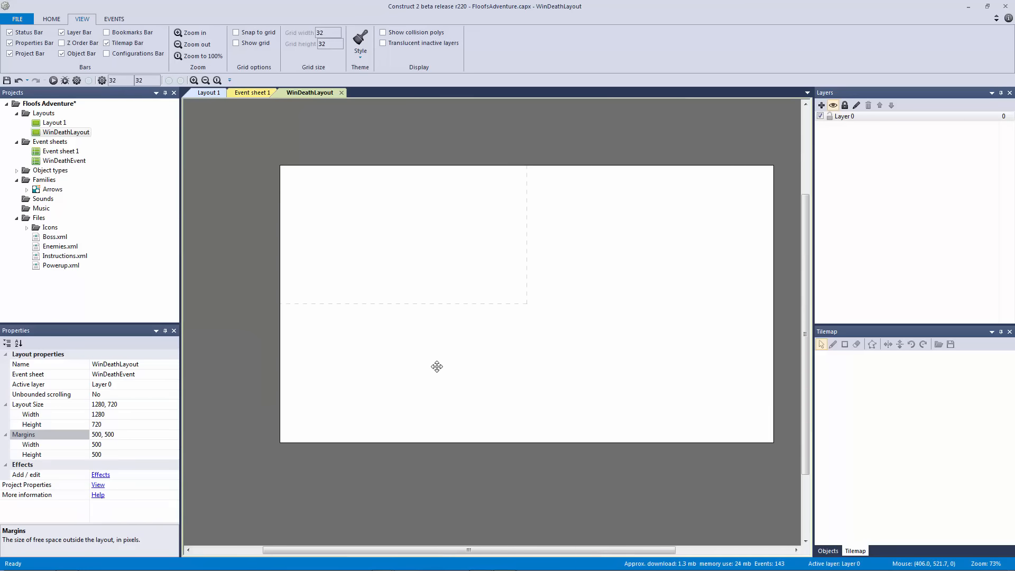
drag(269, 161, 532, 315)
- Set the Transparent property of Layer 0 in WinDeathLayout to Yes
click(840, 116)
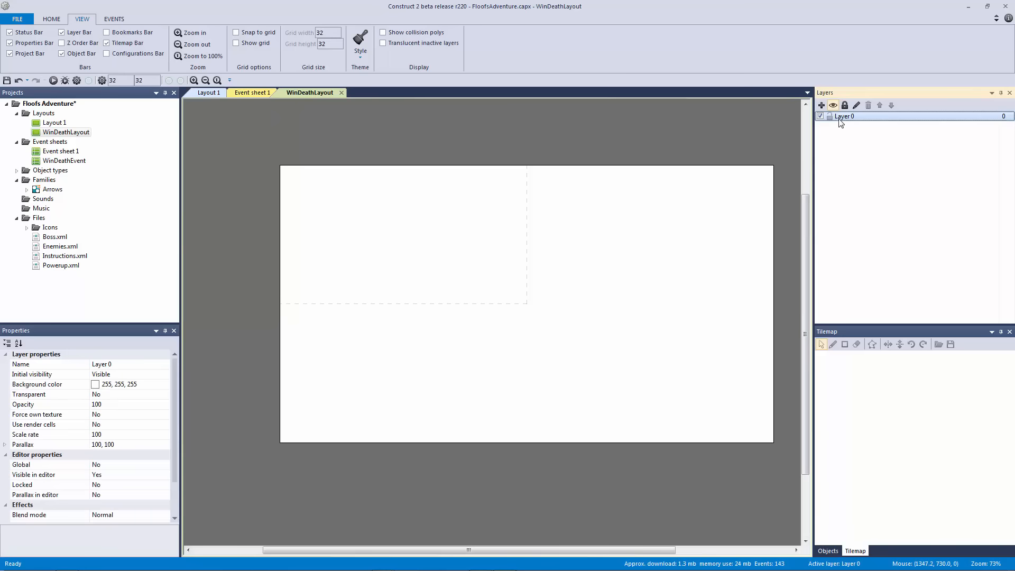
click(119, 396)
click(165, 395)
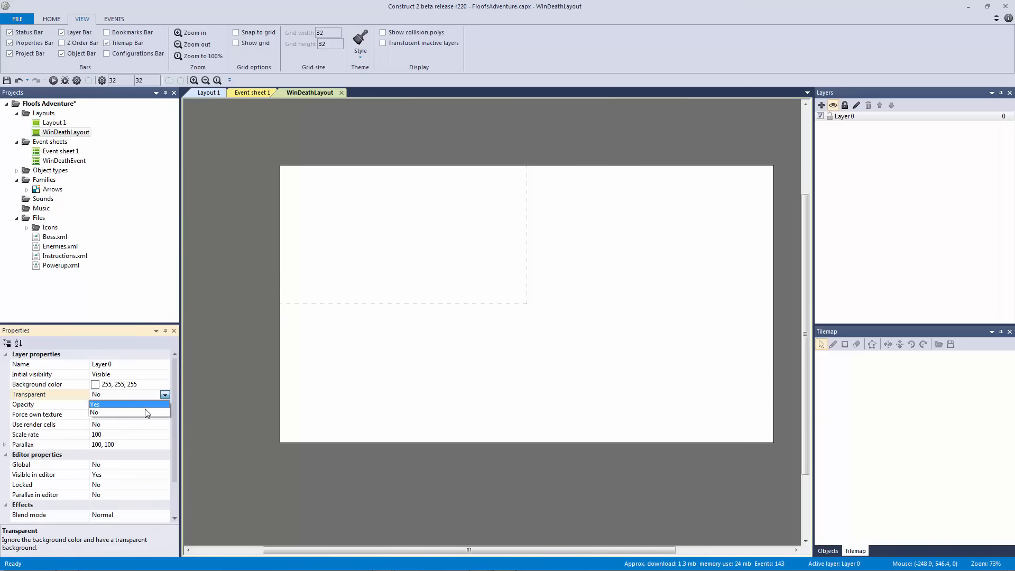
click(98, 413)
- Rename Layer 0 as Background
right_click(855, 117)
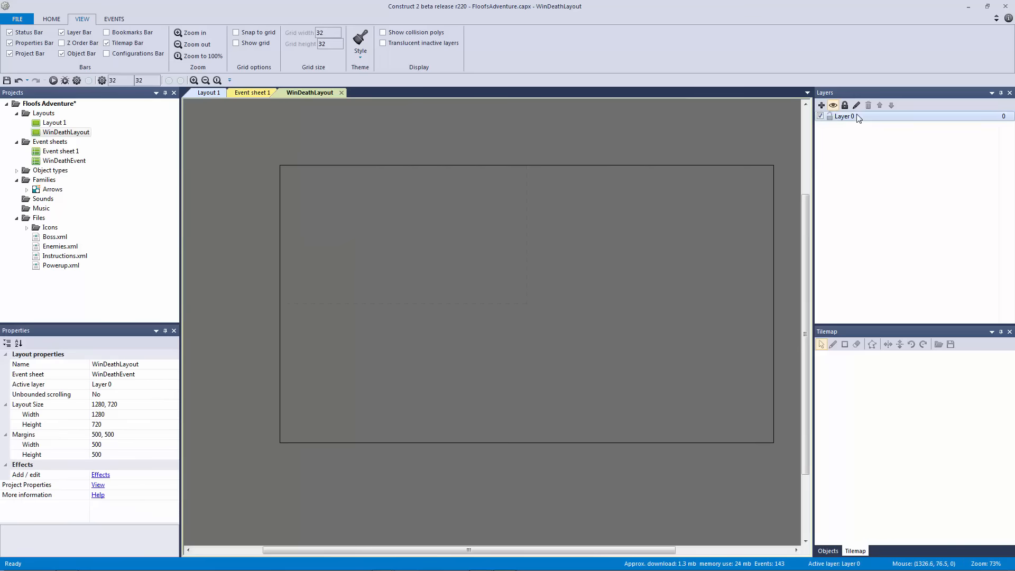
click(883, 176)
text(Background)
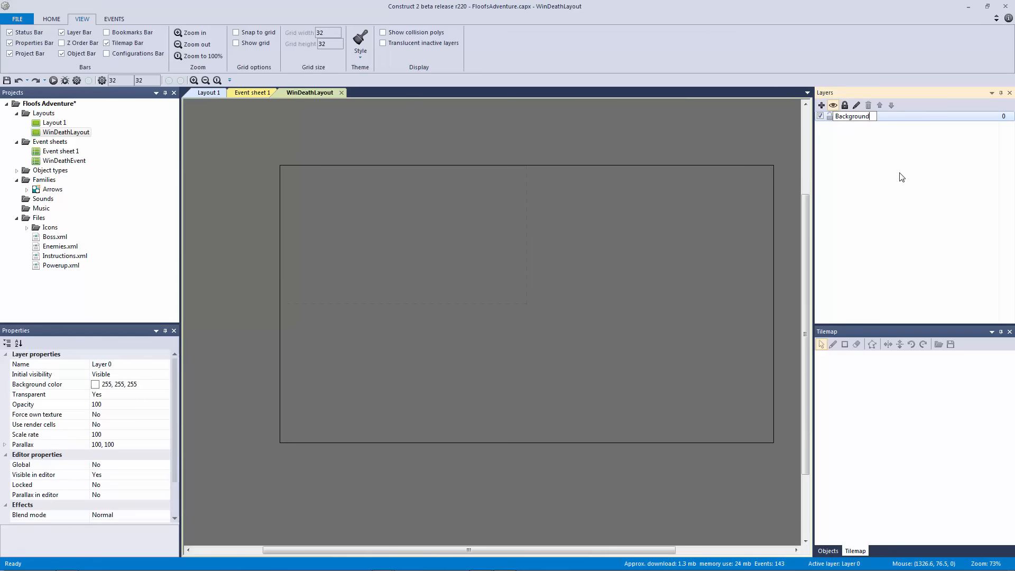
key(Return)
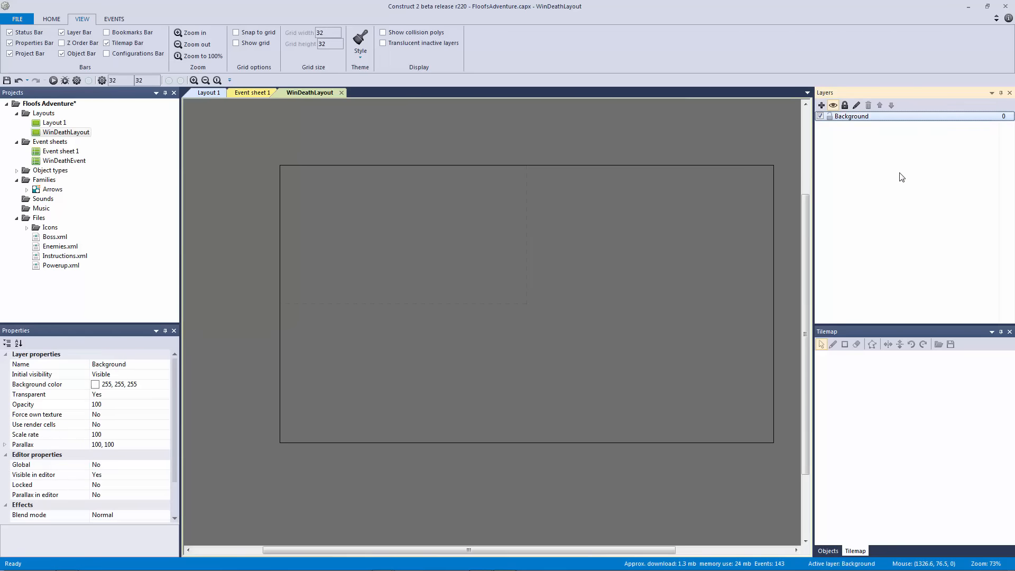
- Place obj_background from the Level folder at about -280, -124 so it covers the whole layout area
click(827, 551)
click(919, 454)
scroll(923, 464, down, 1)
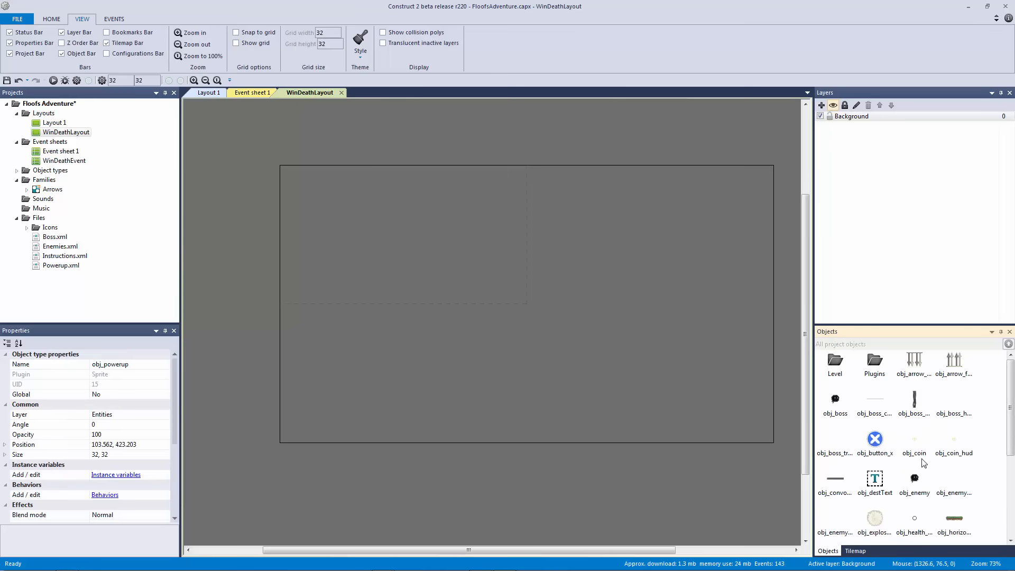
double_click(836, 372)
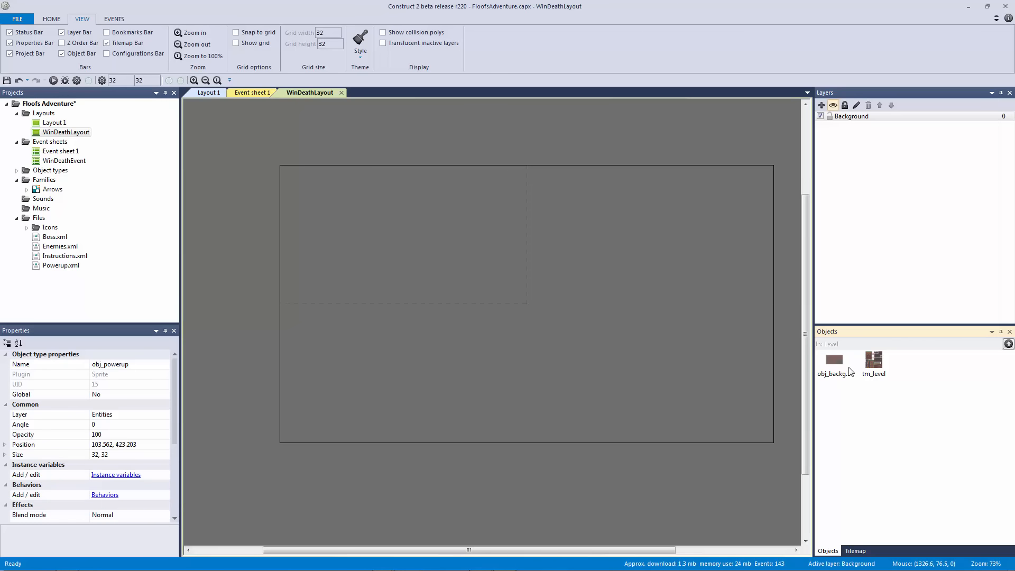
drag(834, 360, 283, 227)
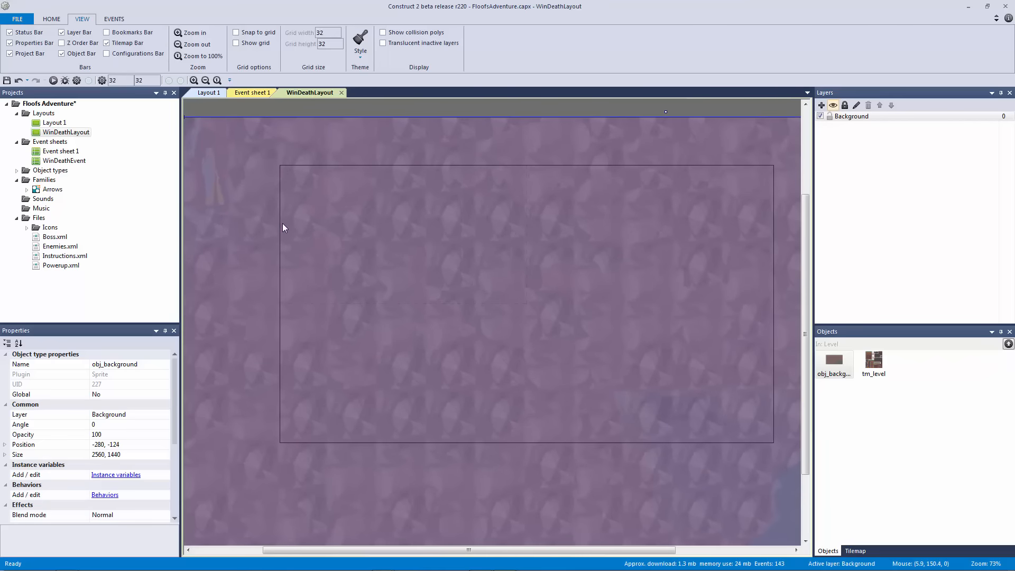
ctrl+scroll(317, 243, down, 4)
click(415, 220)
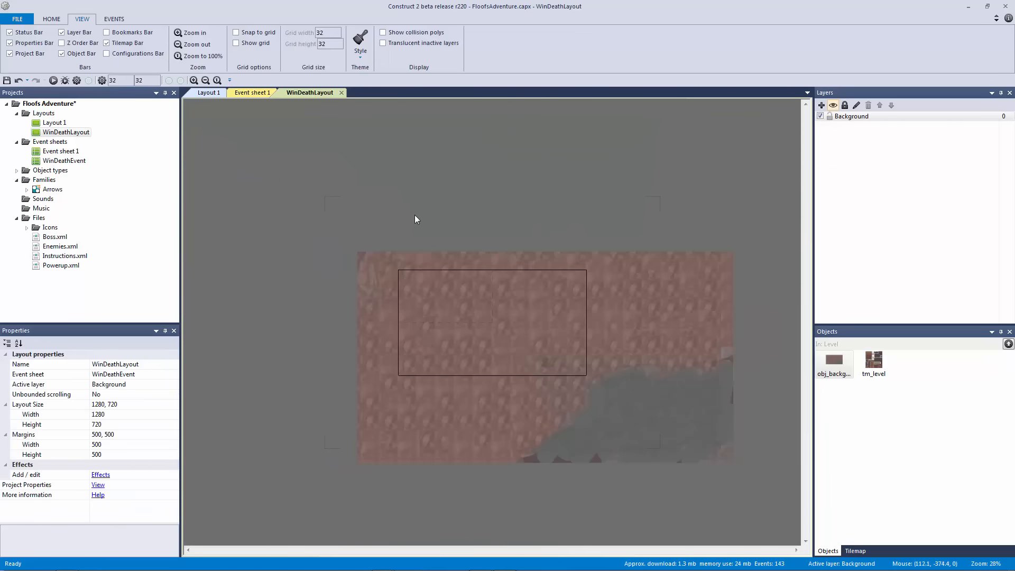
ctrl+scroll(412, 221, up, 3)
ctrl+scroll(509, 272, up, 3)
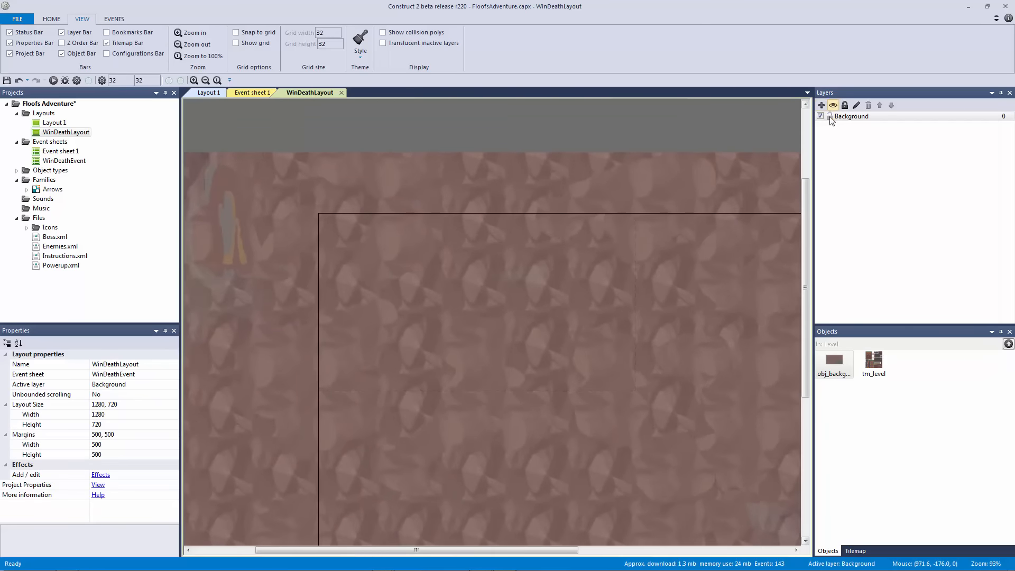
- Lock the Background layer and add a new layer above it named Tilemap
click(849, 117)
click(821, 105)
right_click(847, 116)
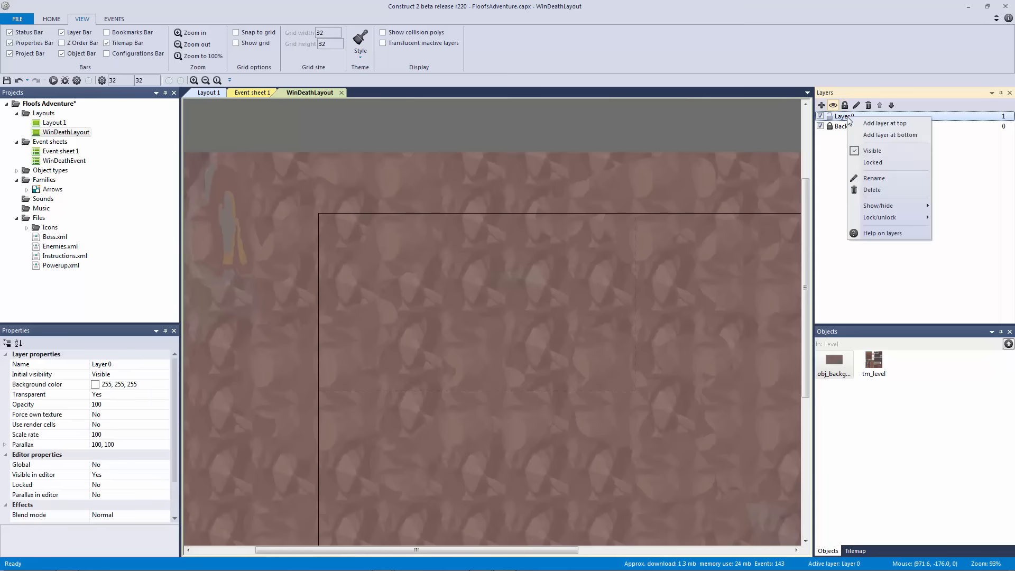
click(886, 177)
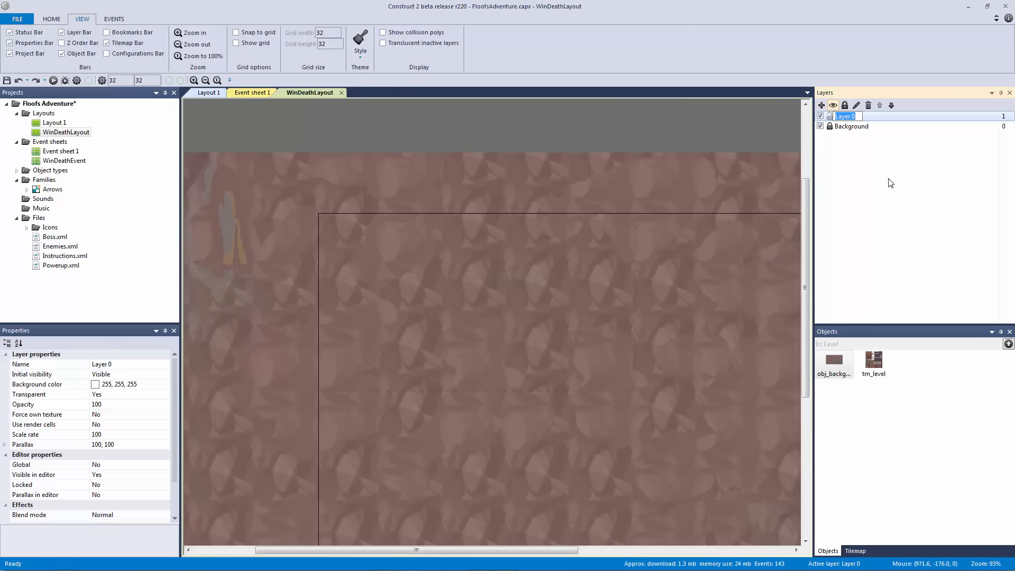
text(Tilemap)
key(Return)
click(530, 144)
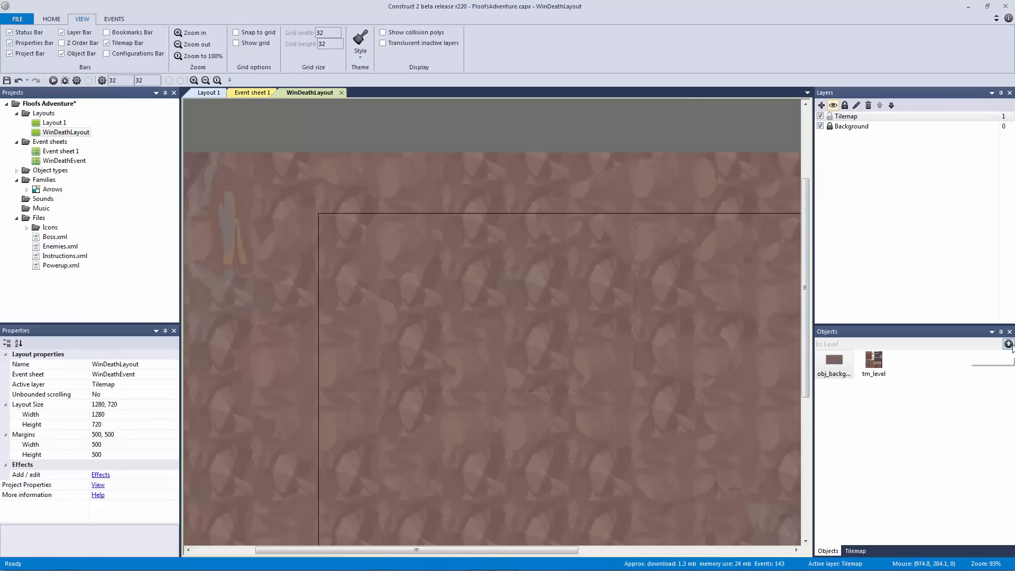
click(874, 365)
right_click(879, 370)
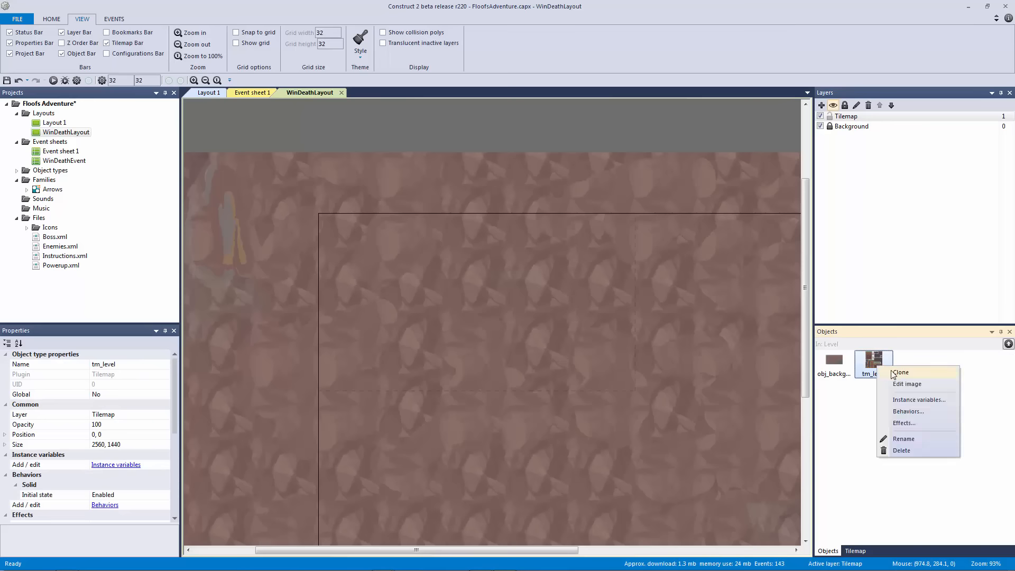
click(576, 136)
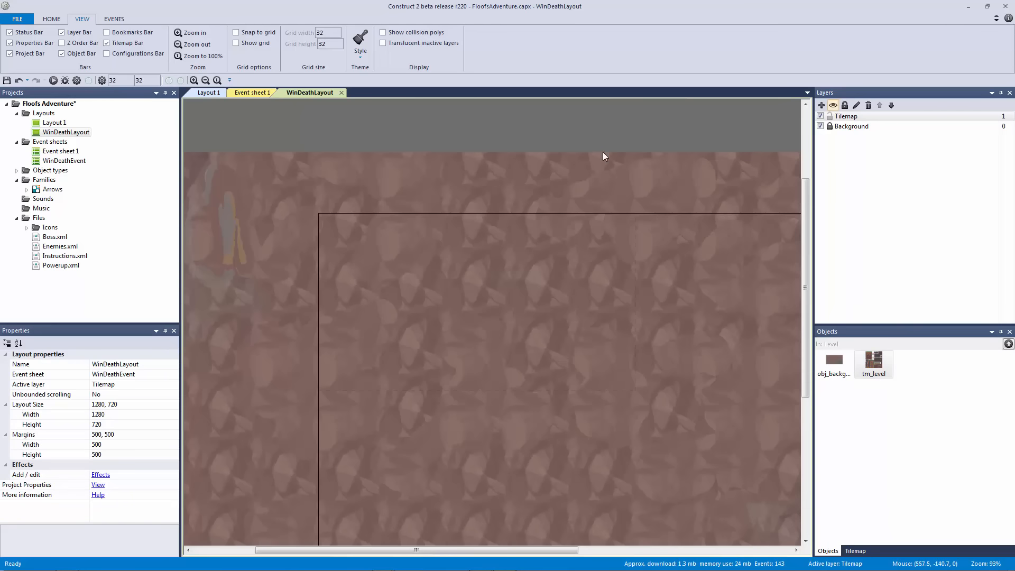
- Copy the entire 256 x 256 tileset image of tm_level and close its image editor
double_click(869, 364)
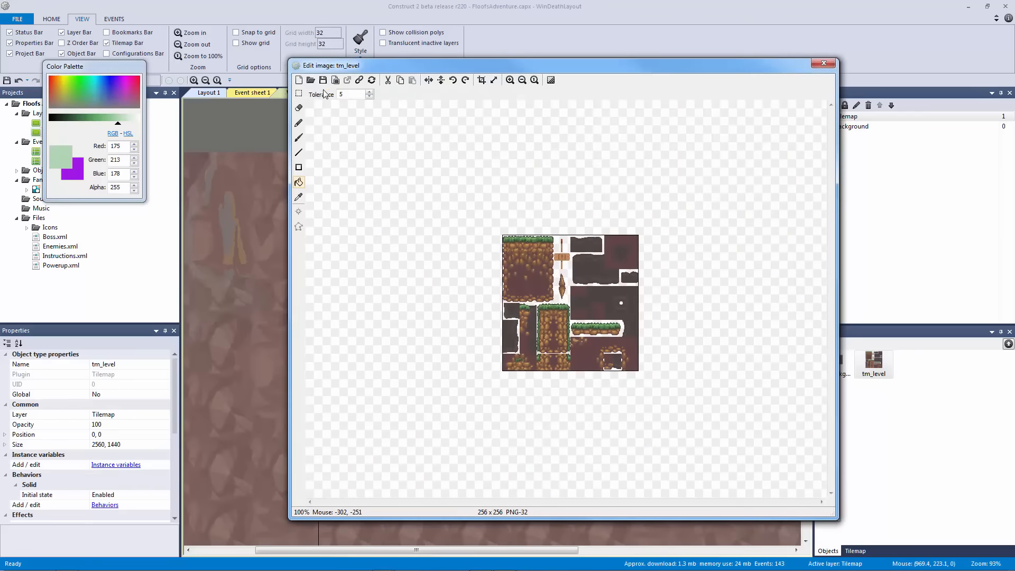
click(298, 93)
drag(452, 185, 724, 443)
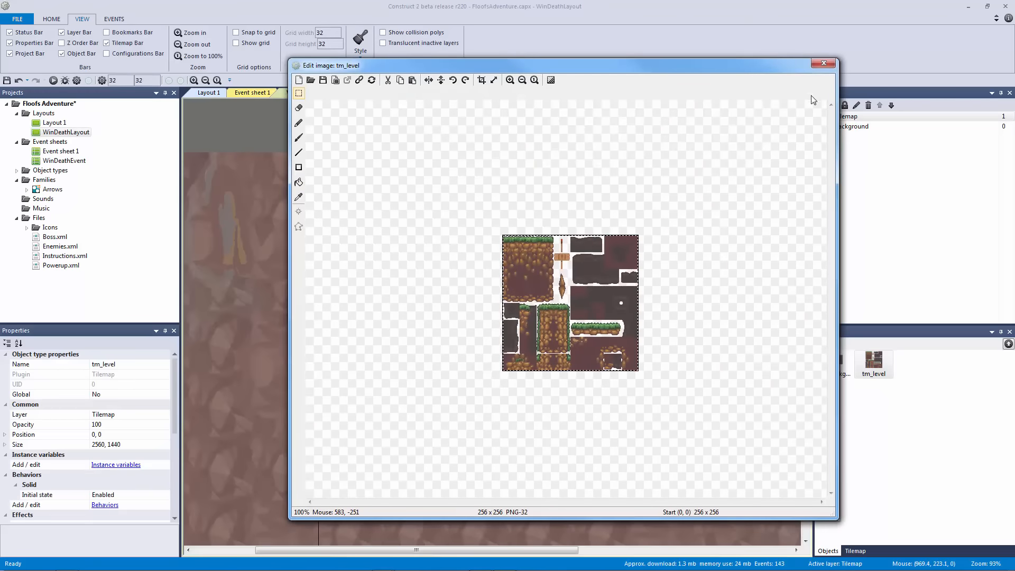
click(820, 68)
- Insert a new Tilemap object into WinDeathLayout on the Tilemap layer
double_click(492, 144)
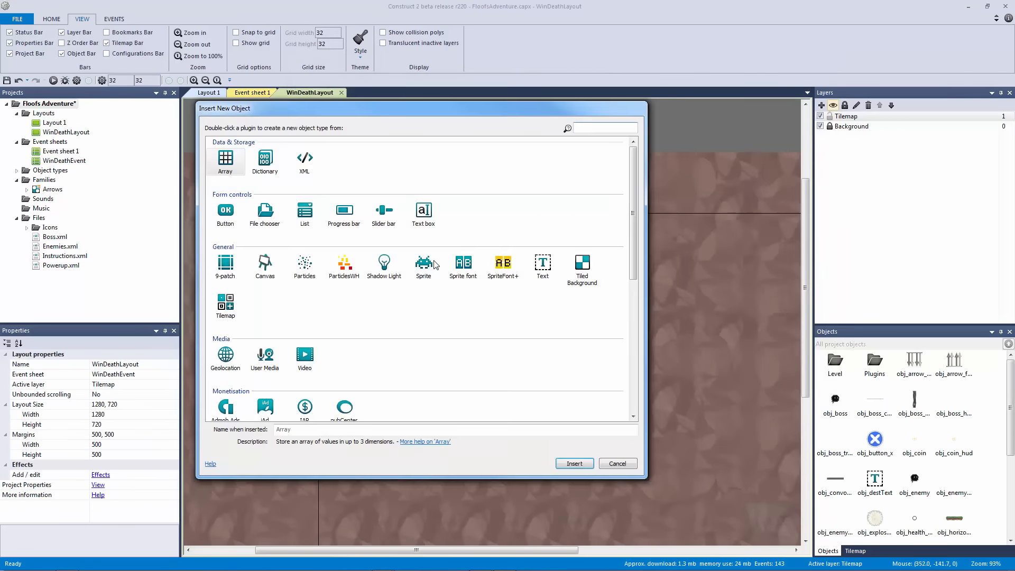
double_click(225, 303)
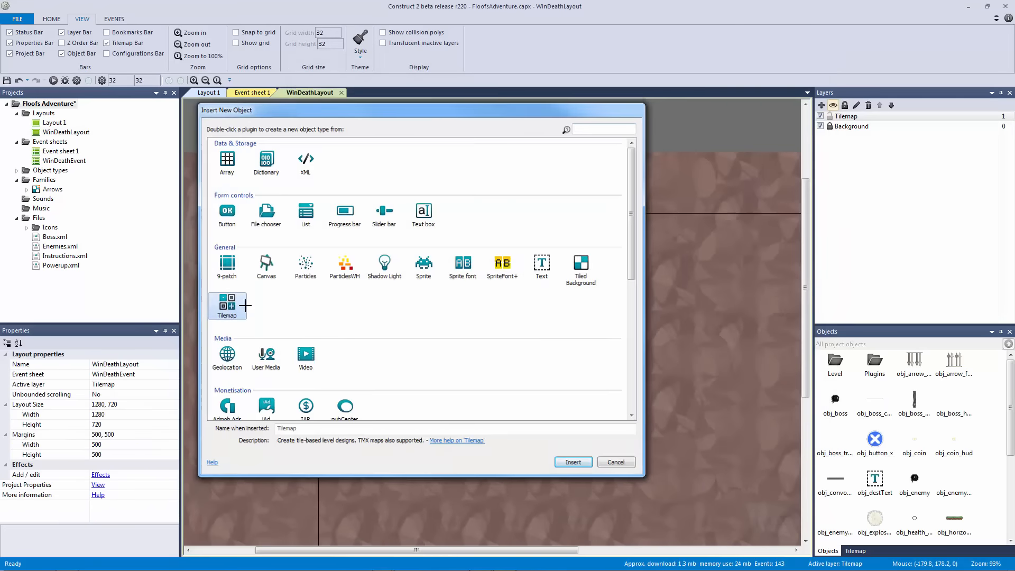
click(472, 332)
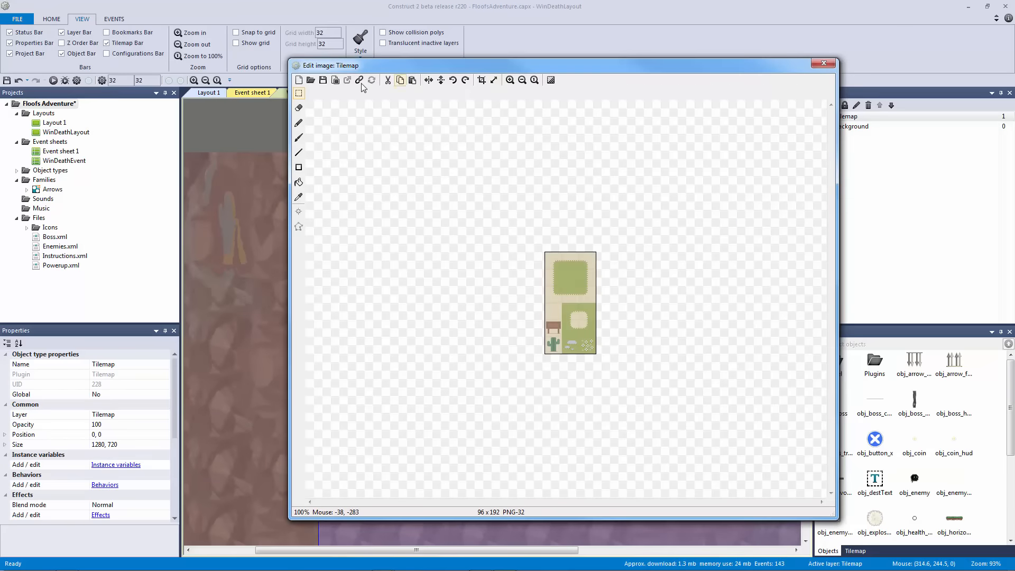
- Paste the copied tileset into the Tilemap image with the canvas enlarged to fit, and close the image editor
click(494, 80)
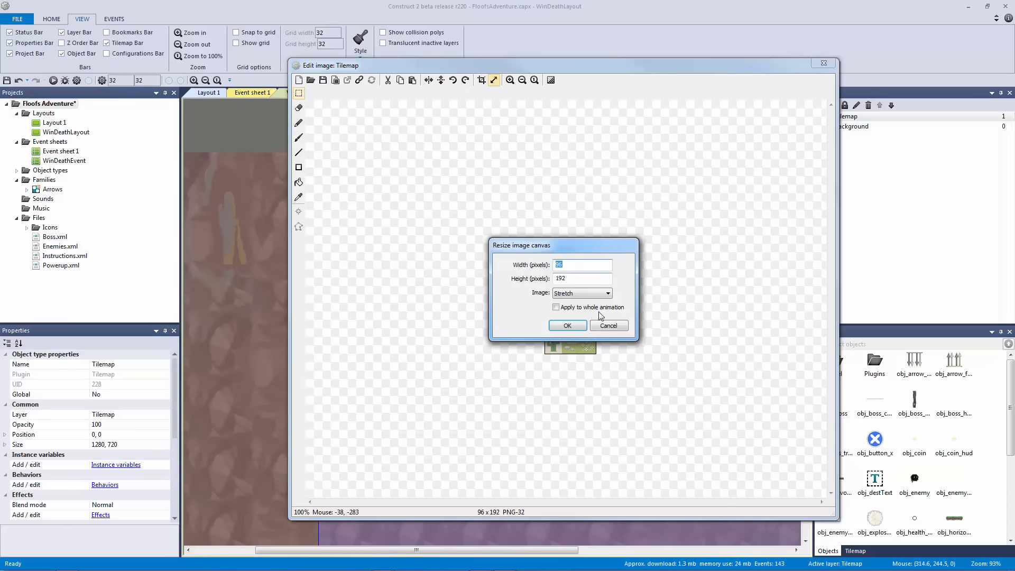
click(608, 326)
key(ctrl+v)
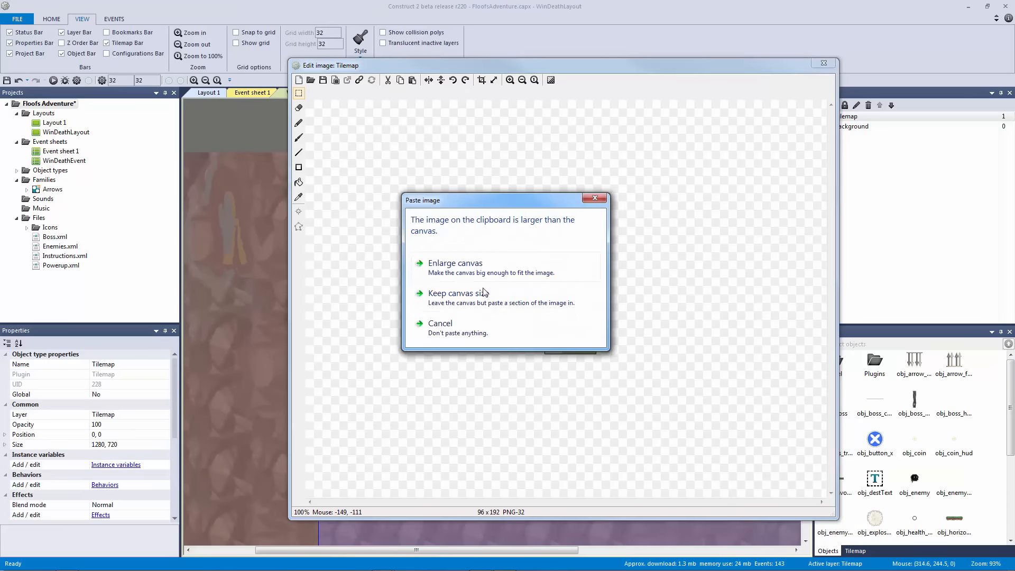
click(476, 266)
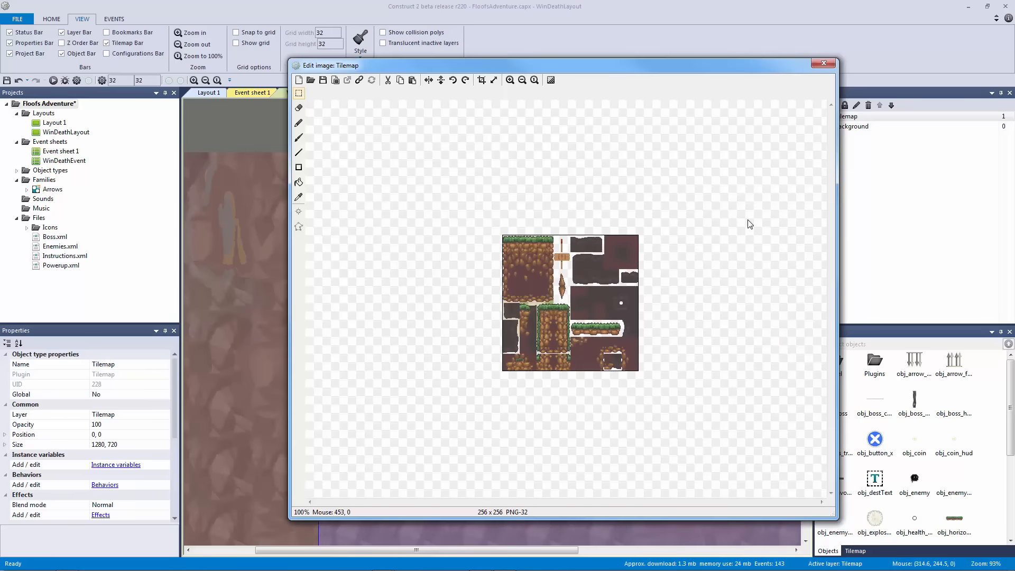
click(823, 65)
- Rename the Tilemap object to tm_windeath
drag(458, 324, 314, 262)
click(126, 365)
text(tm_windeath)
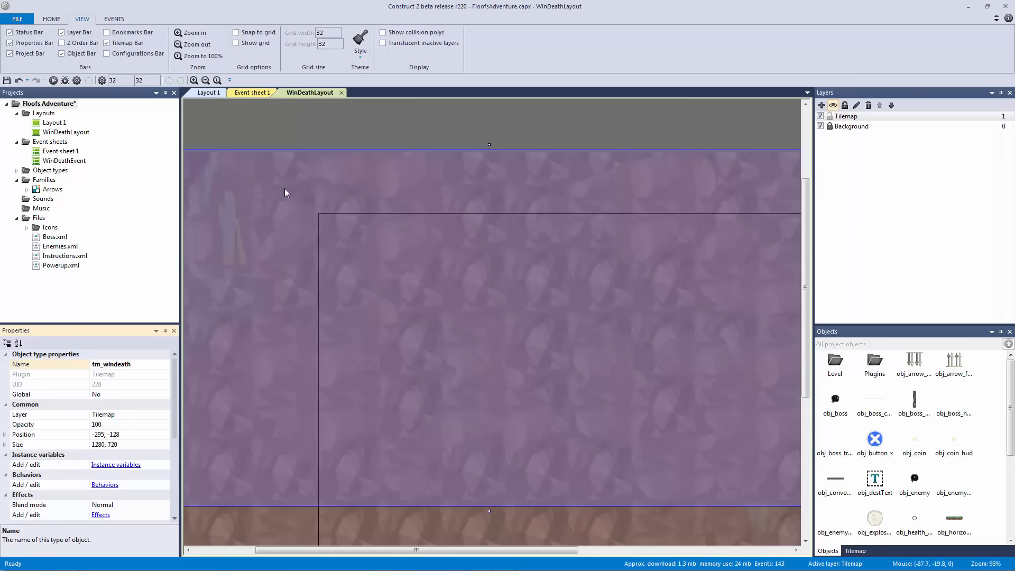
click(377, 142)
- Move the tm_windeath tilemap over the layout area, to about position 0, 3
ctrl+scroll(614, 373, down, 3)
click(376, 331)
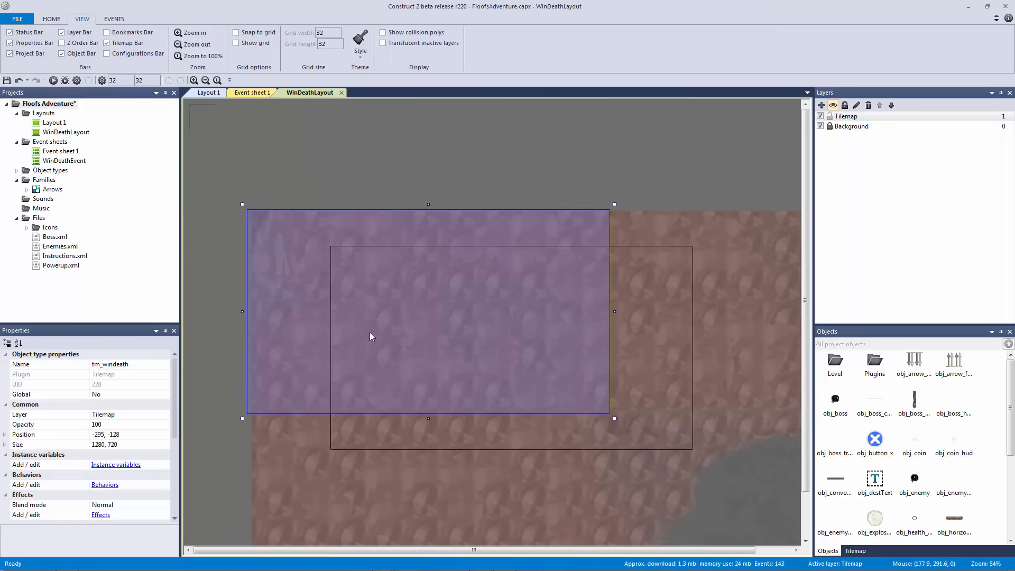
drag(370, 333, 455, 370)
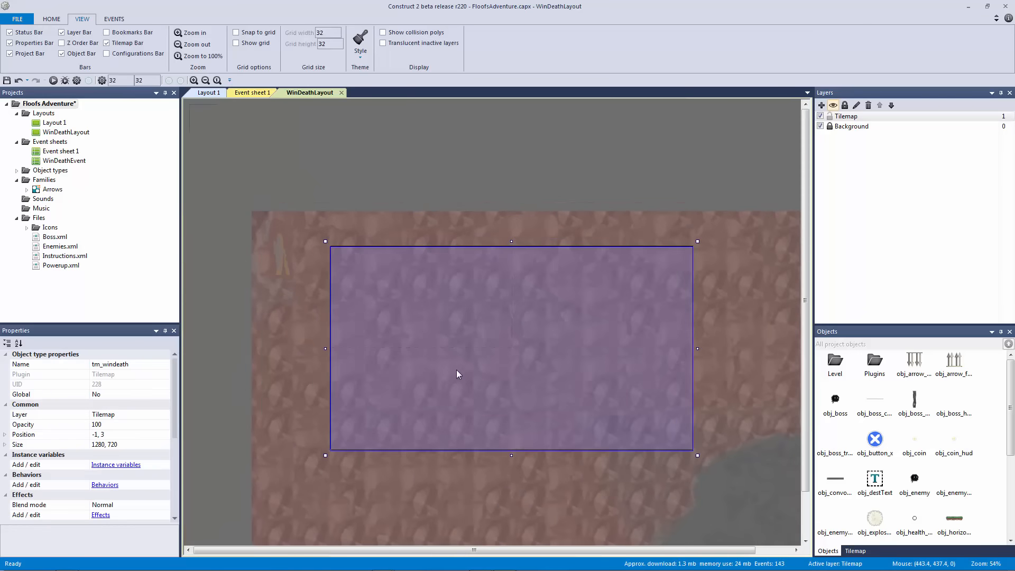
key(Right)
- Load MenuTilemap.tmx from the Tilemaps folder into the tm_windeath tilemap
click(854, 551)
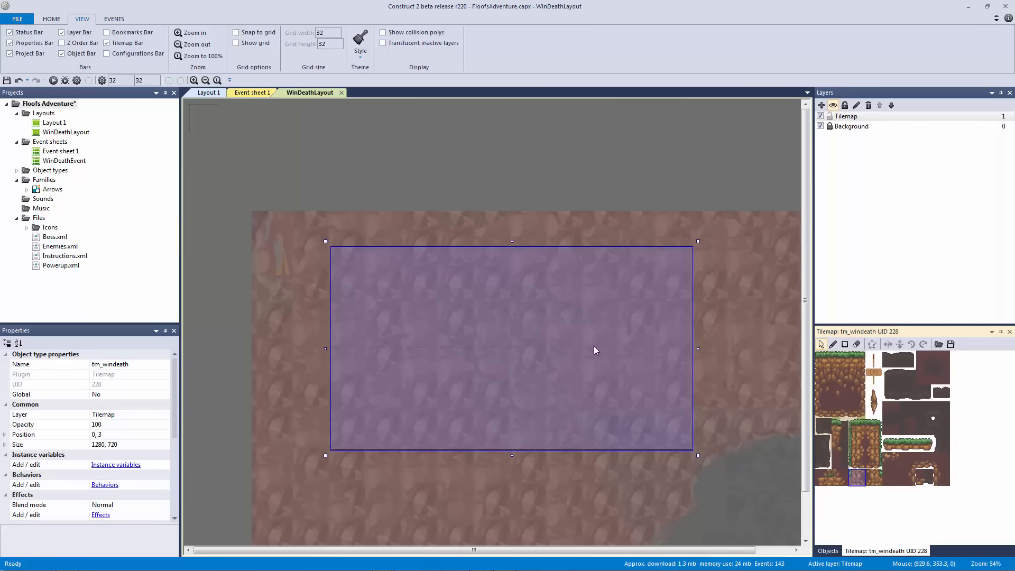
click(938, 345)
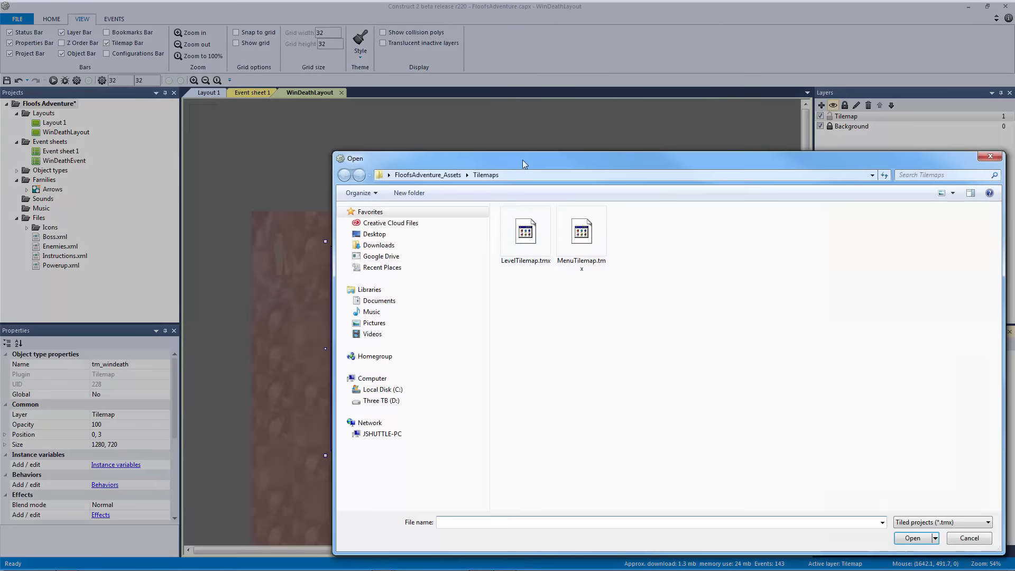
double_click(582, 246)
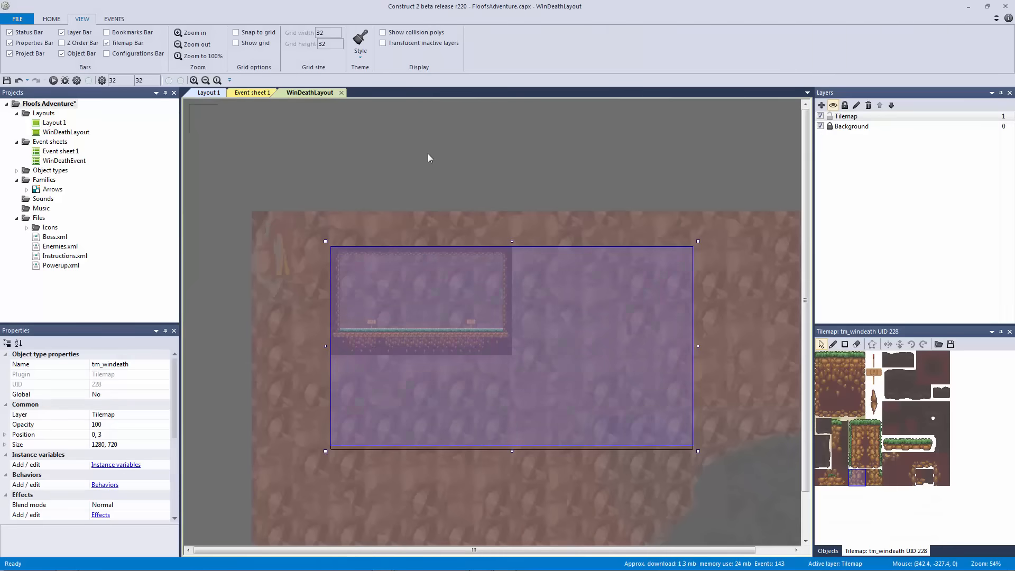
click(427, 153)
- Turn on snapping to the 32 by 32 grid and snap tm_windeath to position 0, 0
ctrl+scroll(364, 153, up, 8)
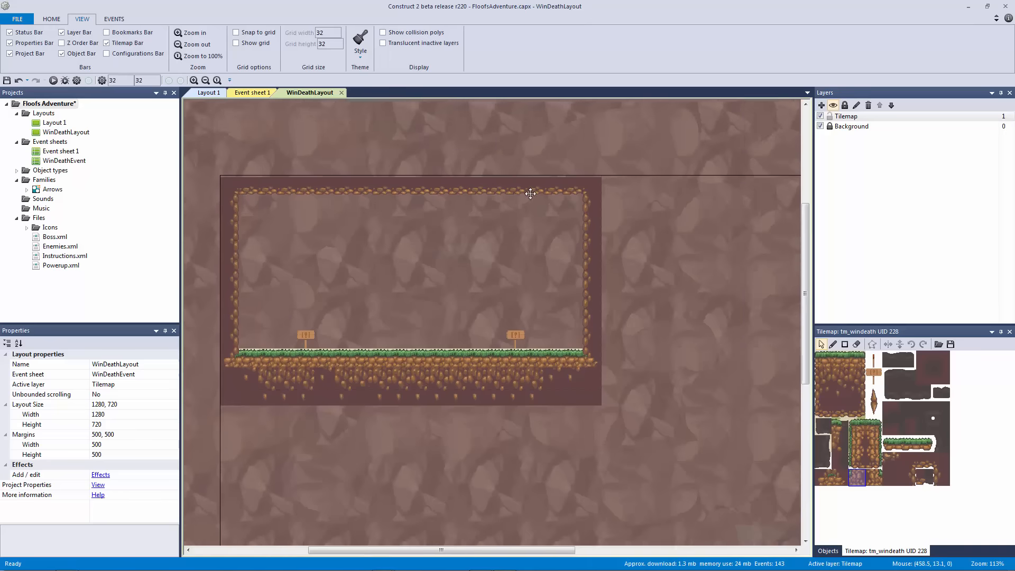
click(545, 197)
click(259, 33)
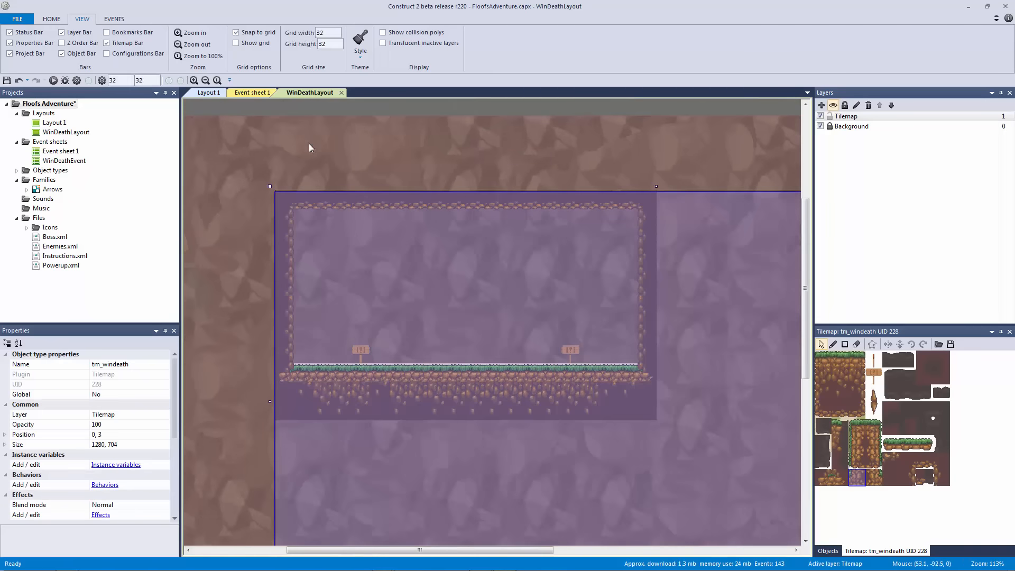
drag(302, 197, 304, 196)
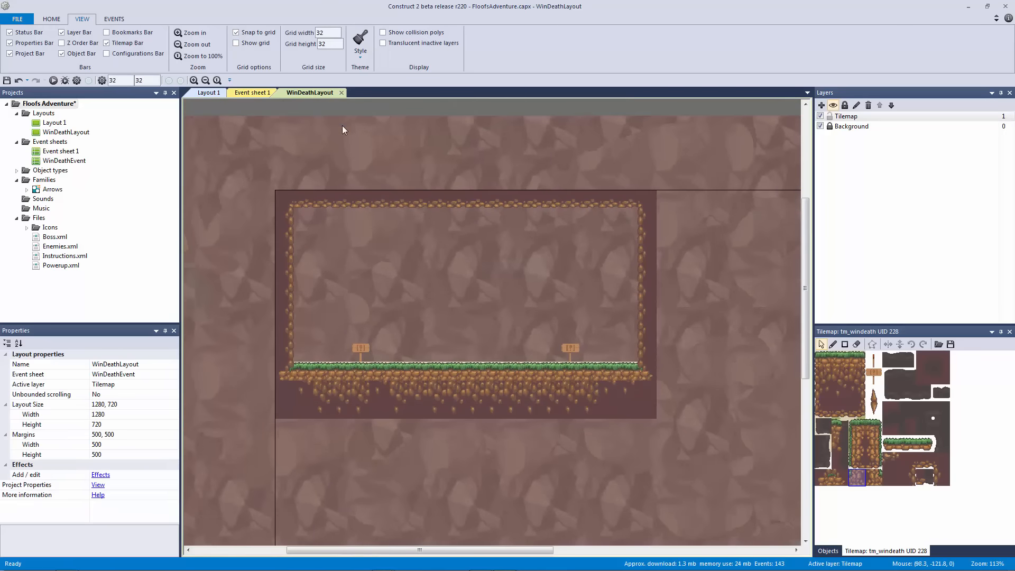
ctrl+scroll(432, 233, down, 5)
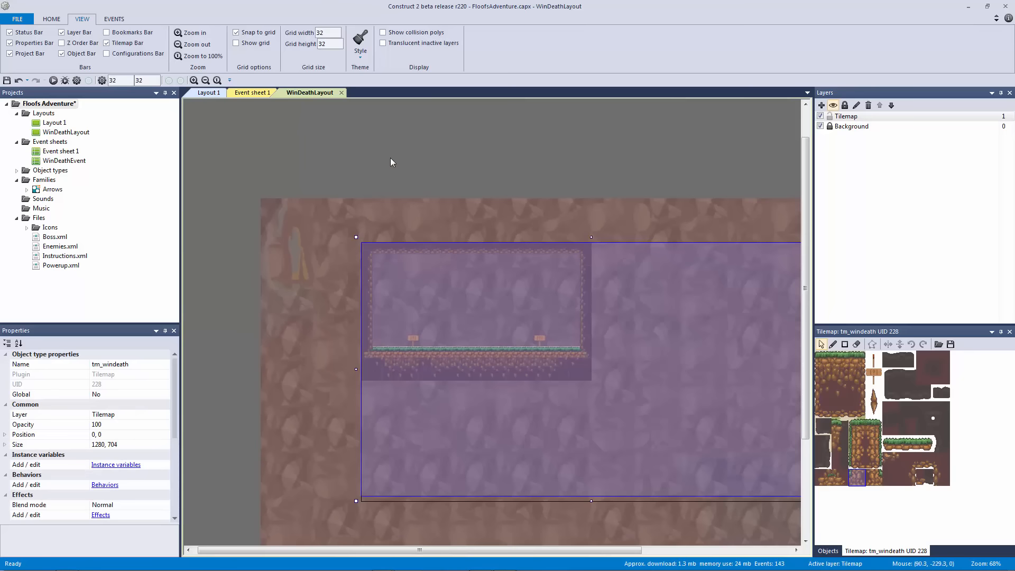
click(418, 154)
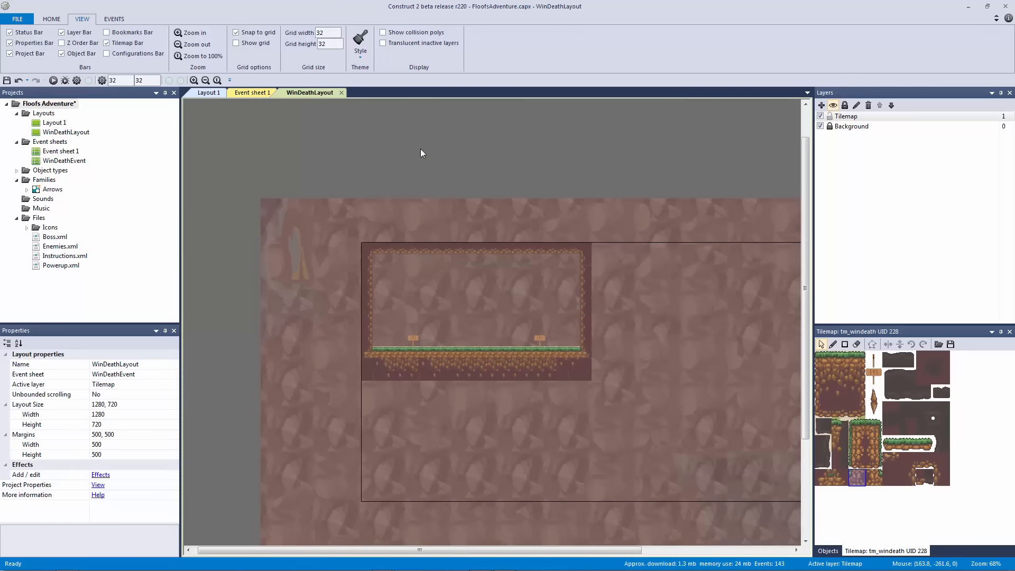
- Save the project with the finished WinDeathLayout tilemap
ctrl+scroll(422, 157, down, 4)
ctrl+scroll(422, 157, up, 2)
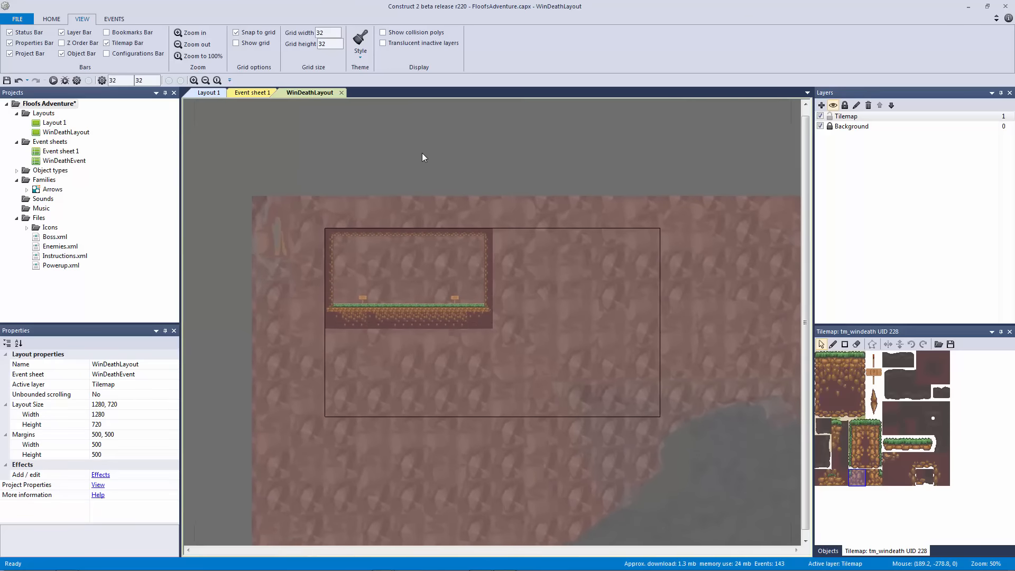
ctrl+scroll(408, 162, down, 2)
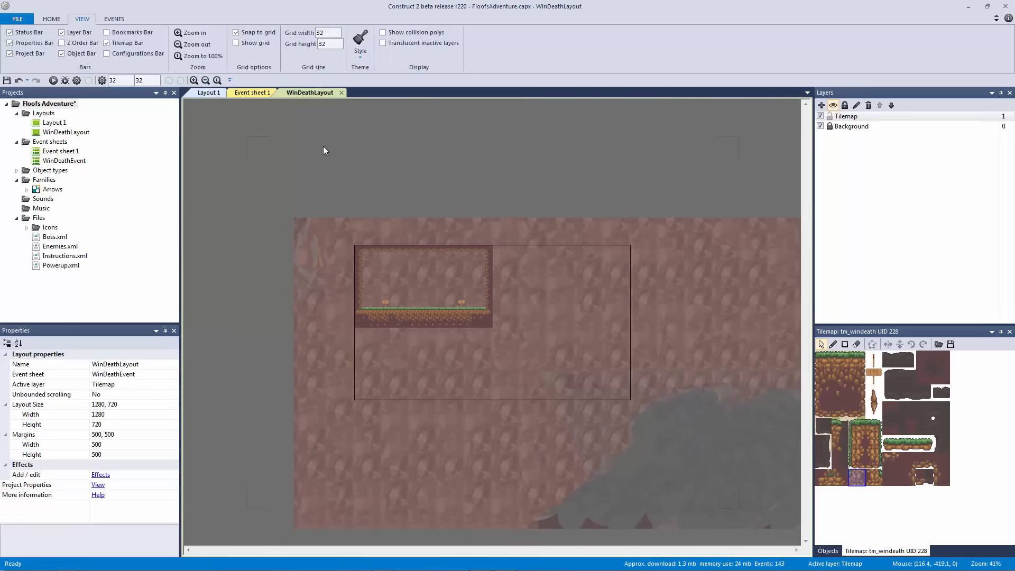
click(73, 133)
key(ctrl+s)
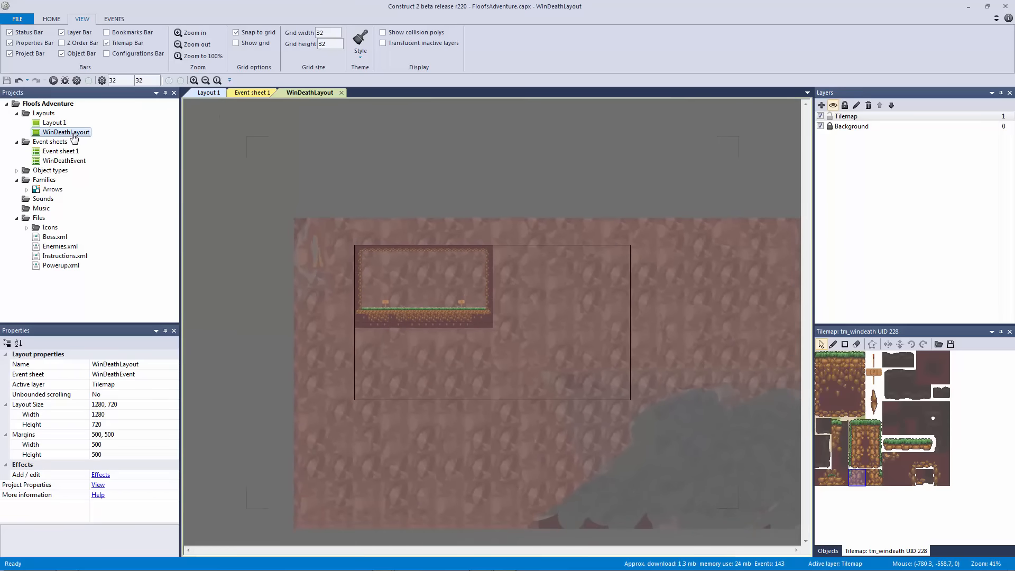
- Duplicate WinDeathLayout as a new layout named MenuLayout, open it and save the project
right_click(73, 136)
click(106, 175)
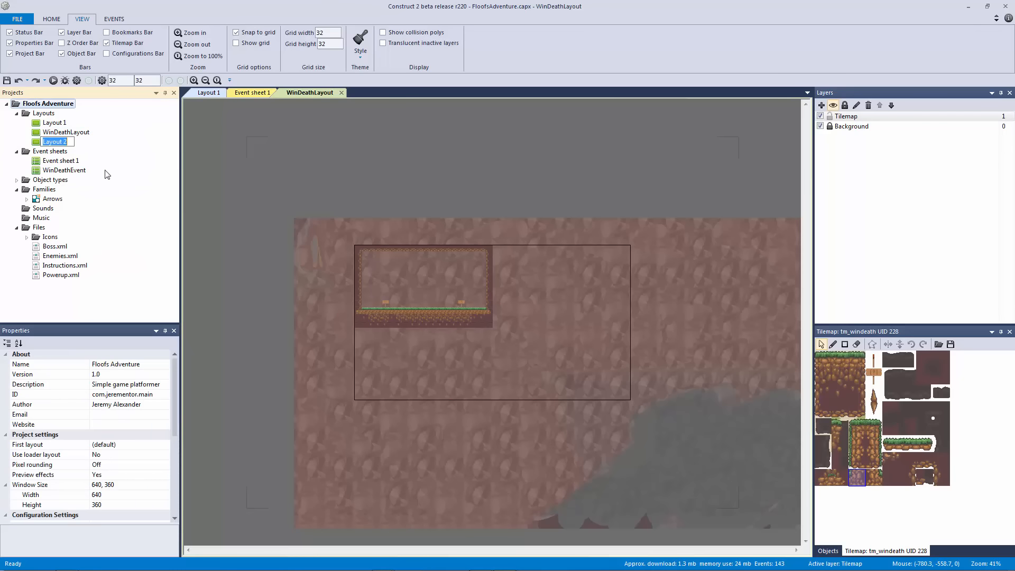
text(Menu)
double_click(61, 143)
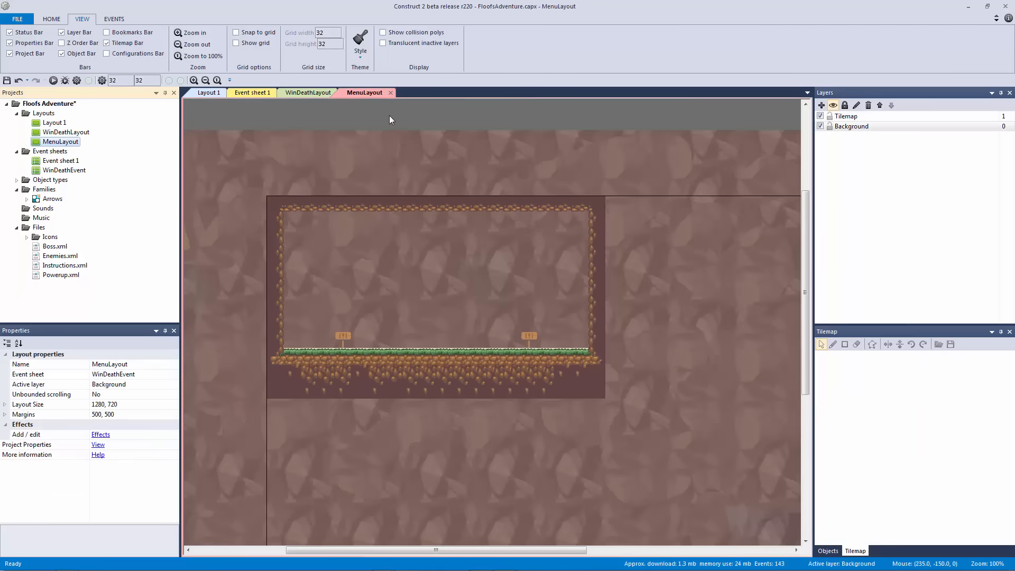
key(ctrl+s)
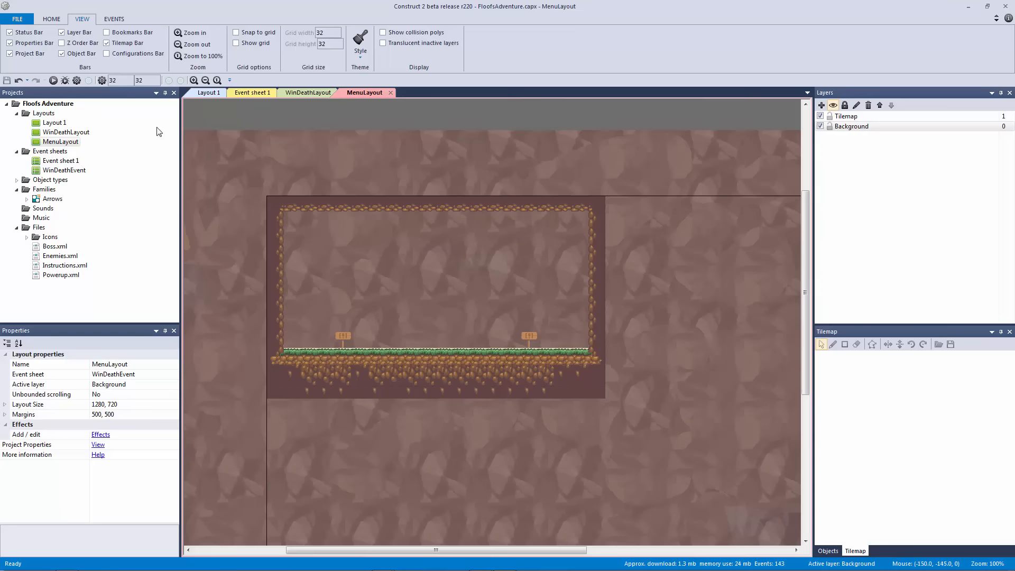
- Delete MenuLayout from the project
click(71, 144)
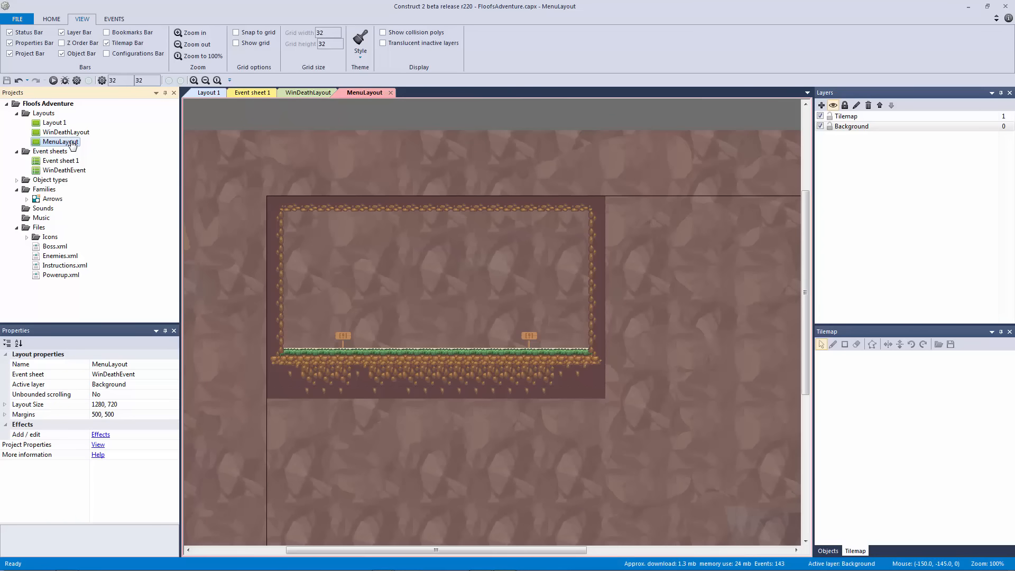
key(Delete)
click(505, 316)
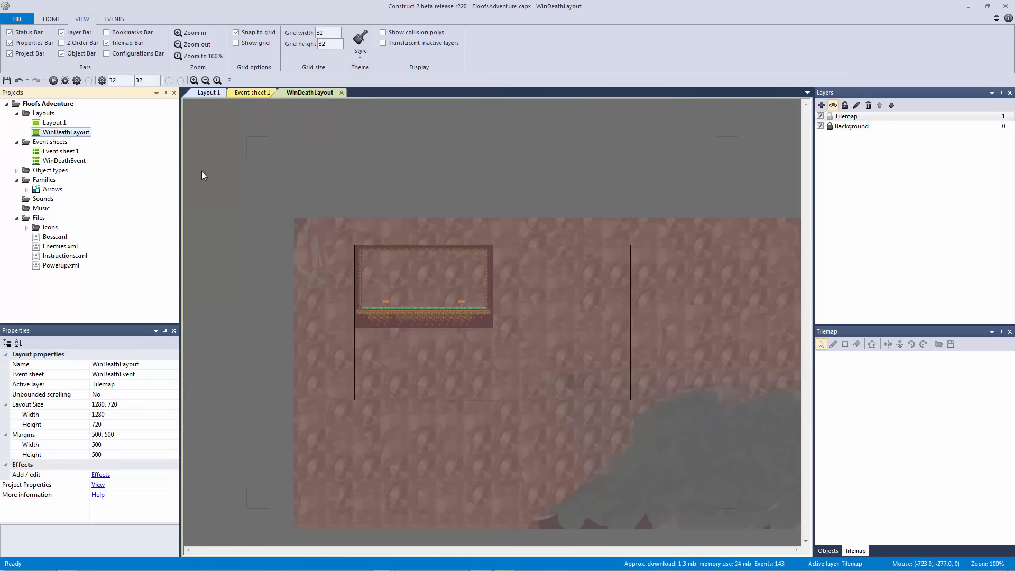
- Lock the Tilemap layer of WinDeathLayout
click(450, 169)
ctrl+scroll(449, 180, up, 7)
middle_drag(423, 189, 524, 287)
ctrl+scroll(672, 236, up, 4)
click(846, 116)
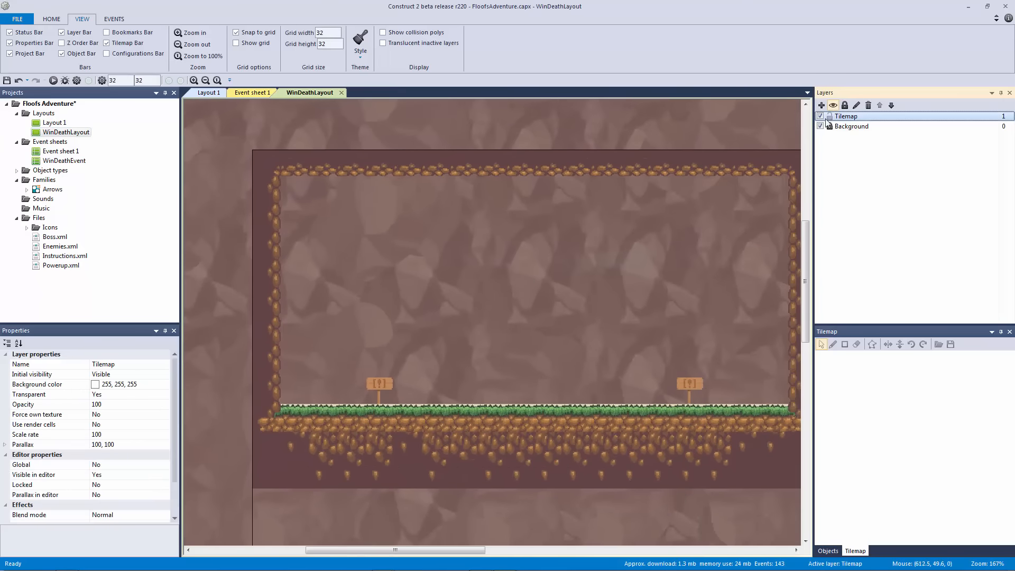
click(829, 116)
- Add a new layer above Tilemap and name it Stats
click(821, 106)
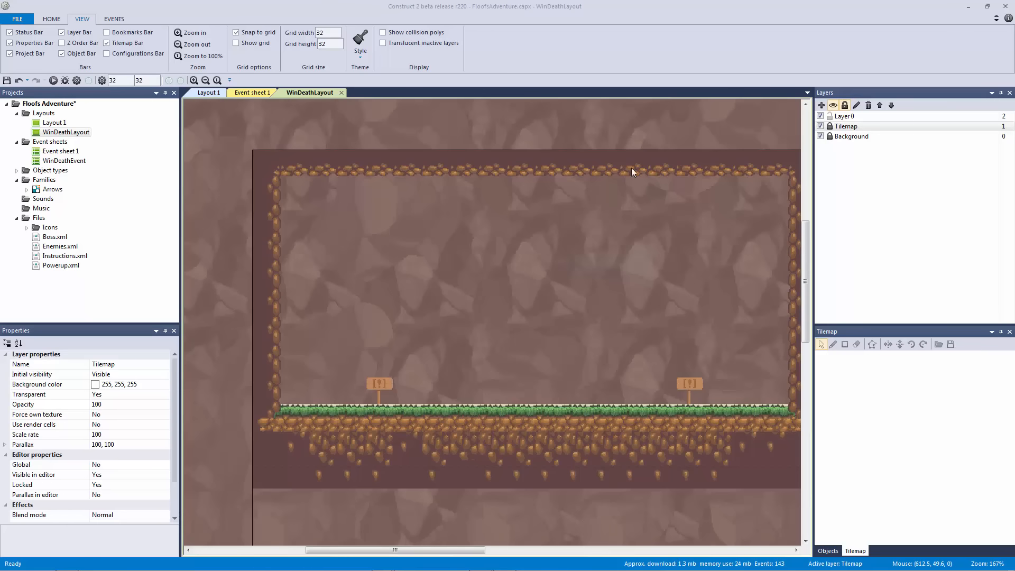
click(633, 172)
click(846, 116)
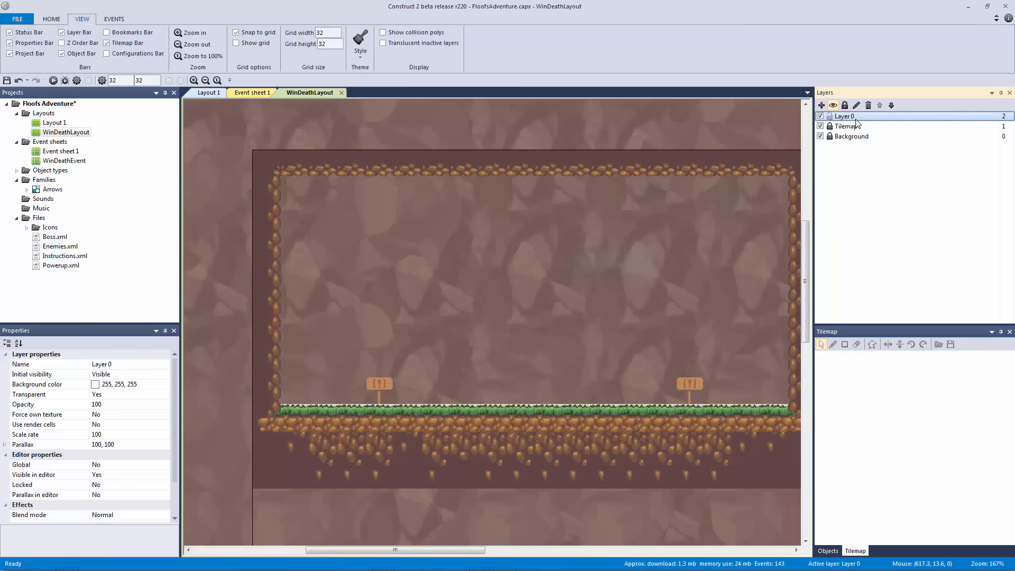
right_click(856, 122)
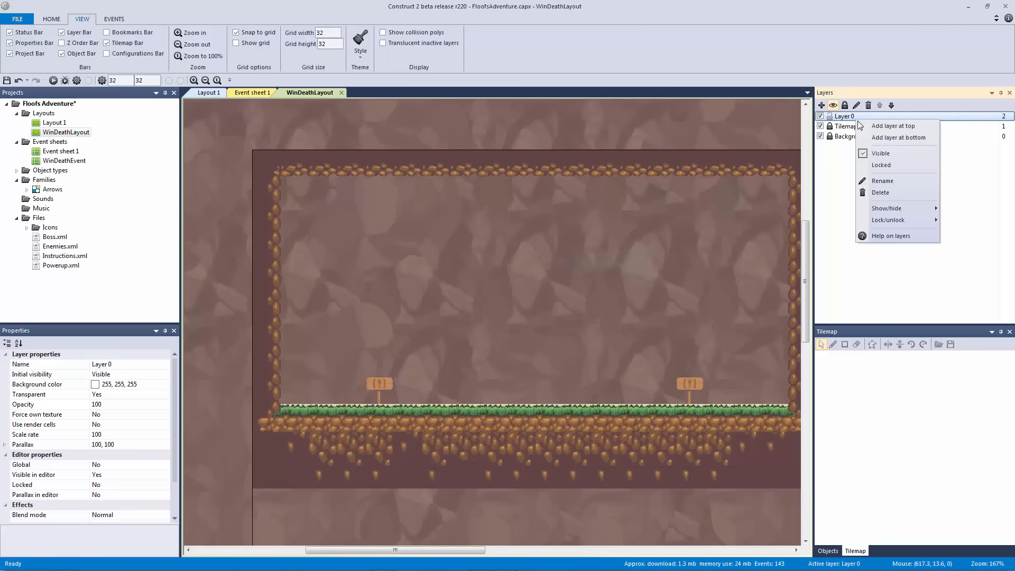
click(891, 182)
text(Stats)
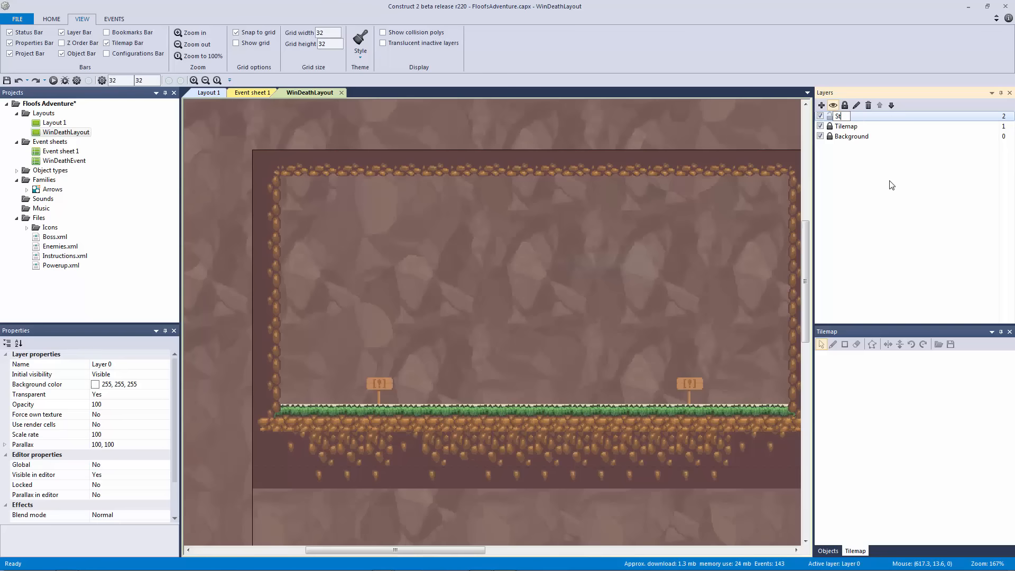
key(Return)
- Add another layer above Stats and name it Credits
click(821, 105)
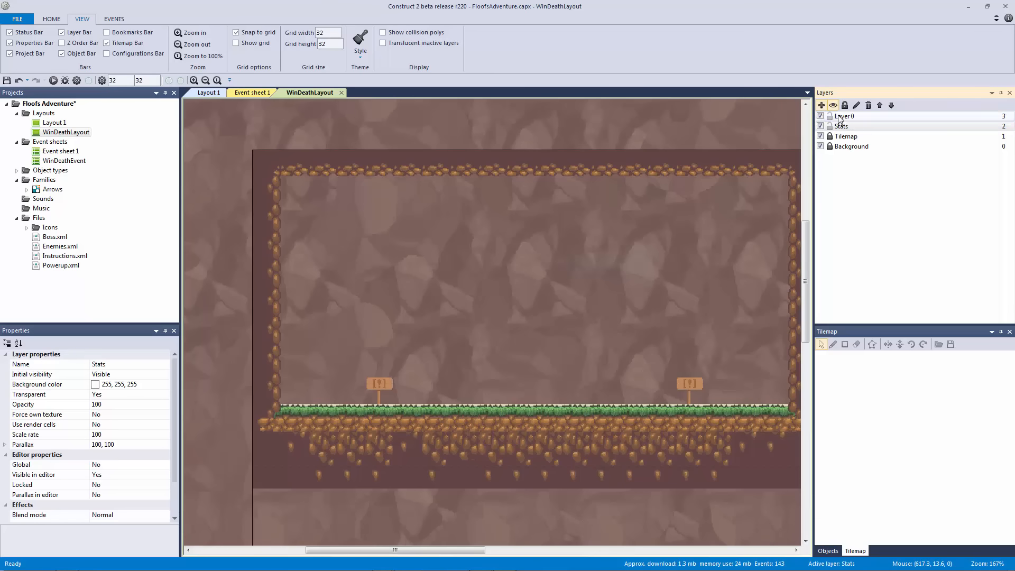
right_click(853, 120)
click(880, 181)
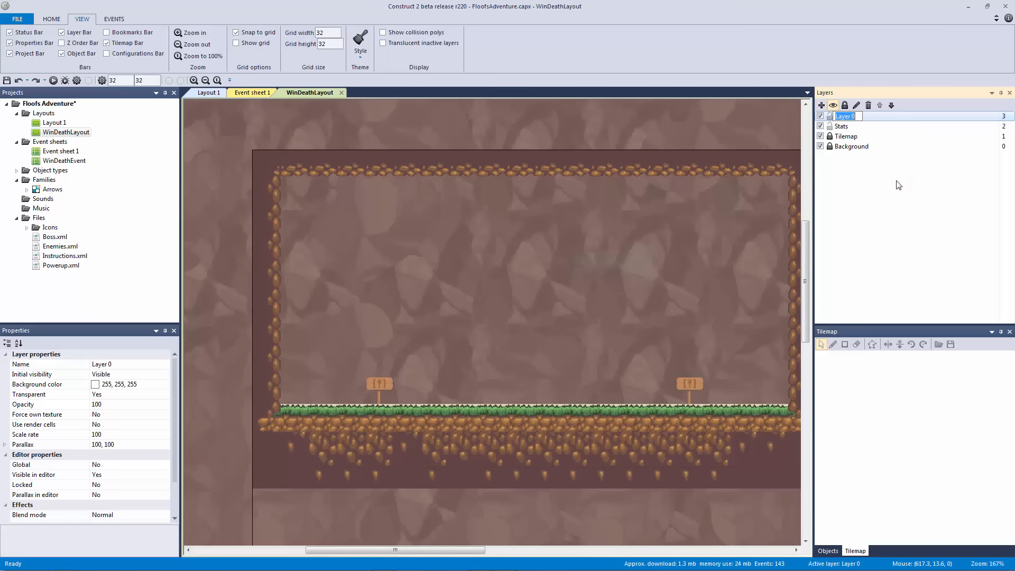
text(Credits)
key(Return)
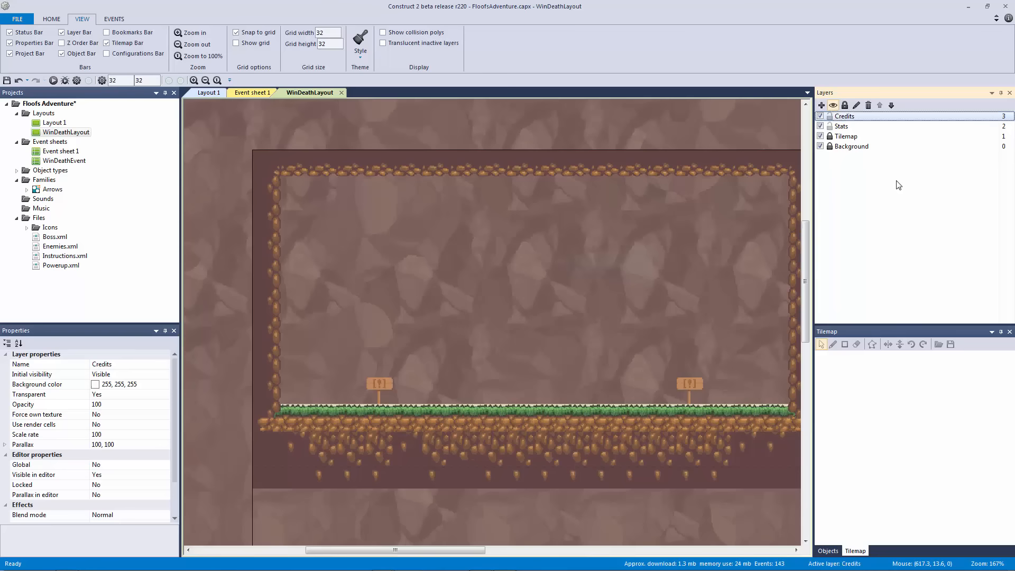
- Insert a new Sprite object on the Credits layer, inside the framed area of the tilemap
click(515, 219)
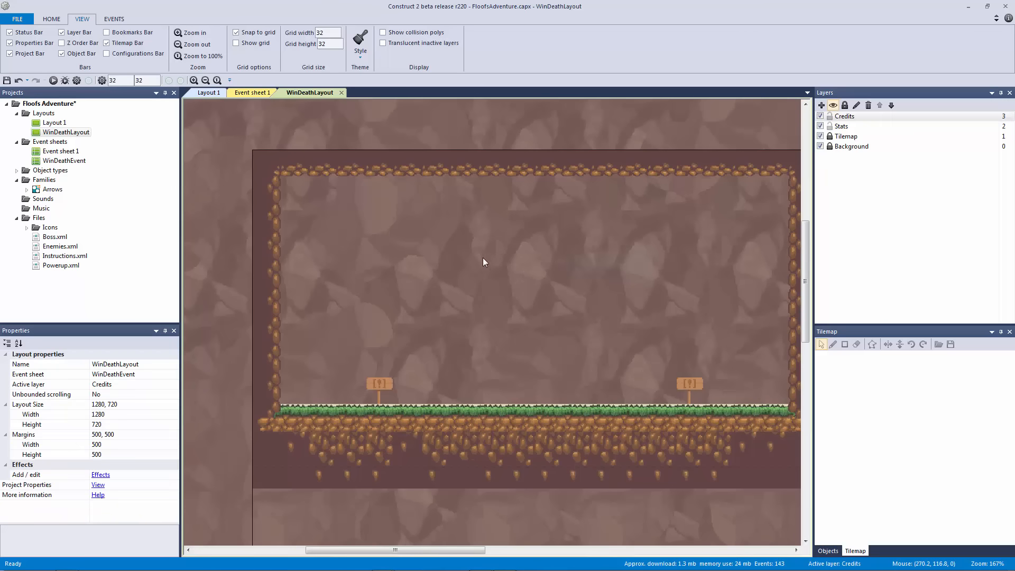
double_click(469, 264)
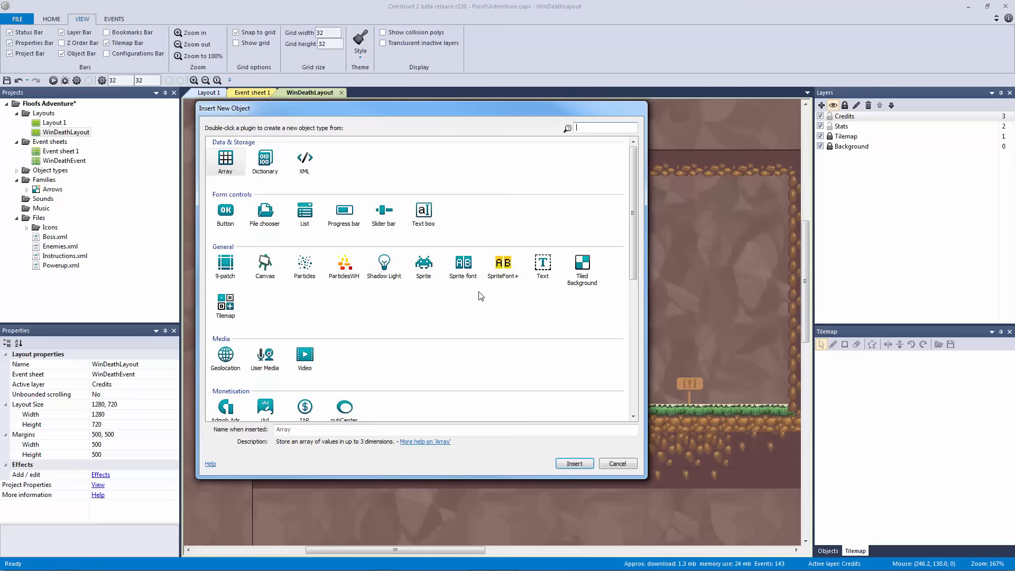
double_click(422, 266)
click(405, 254)
- Load UI_panel.png from the Menu assets folder as the new sprite's image and close the image editor
click(306, 77)
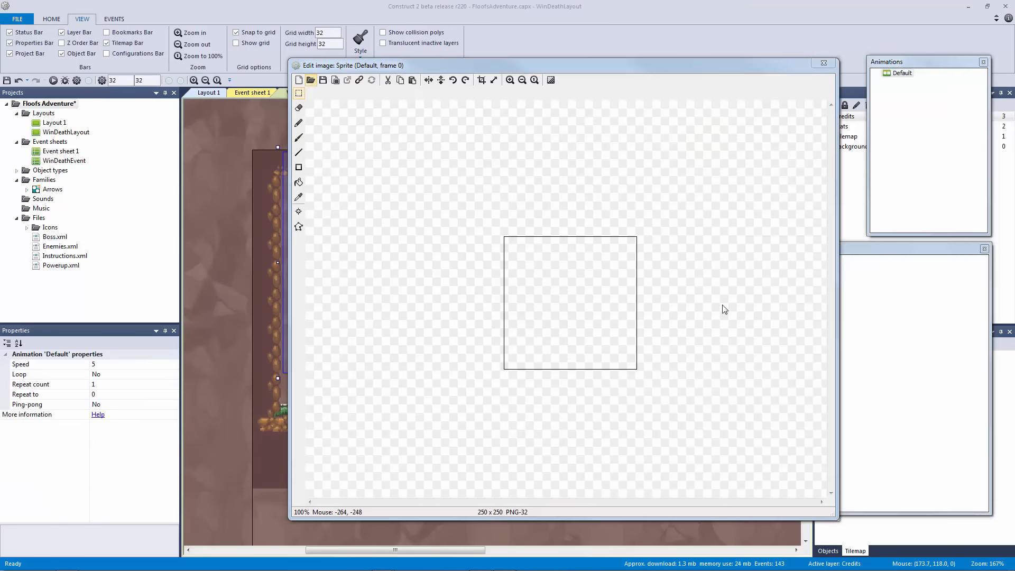
click(387, 98)
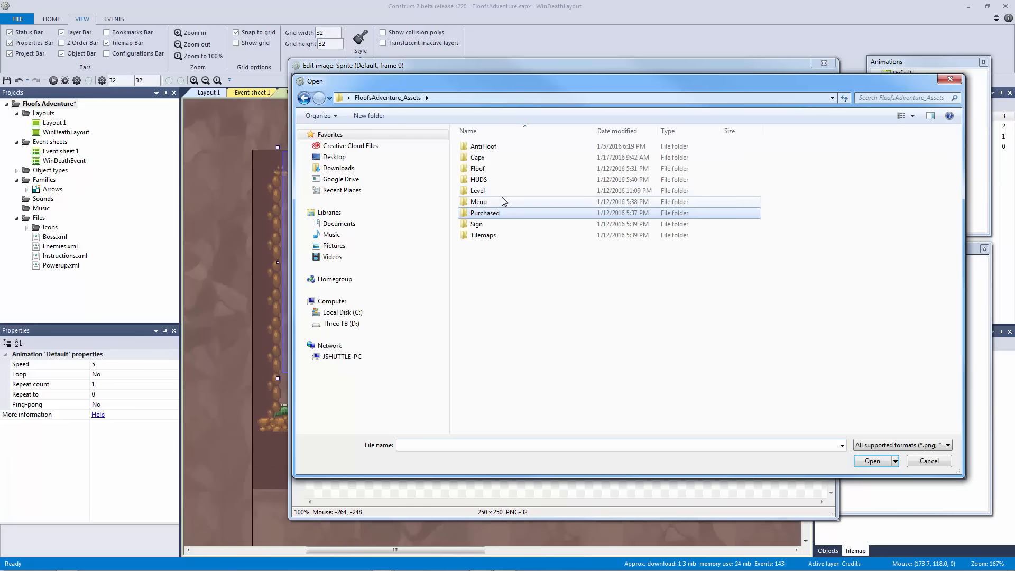
double_click(477, 191)
click(389, 98)
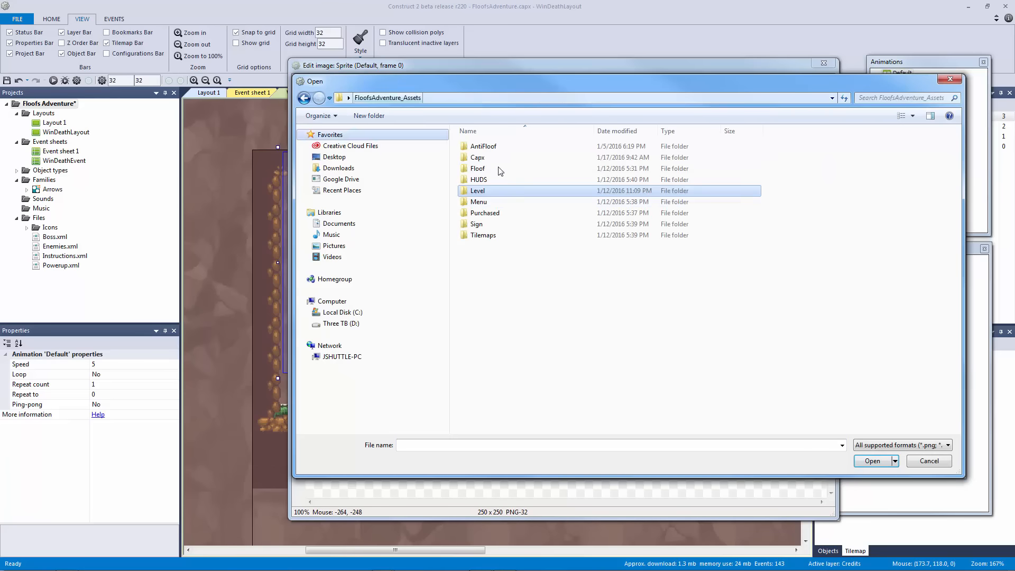
double_click(497, 203)
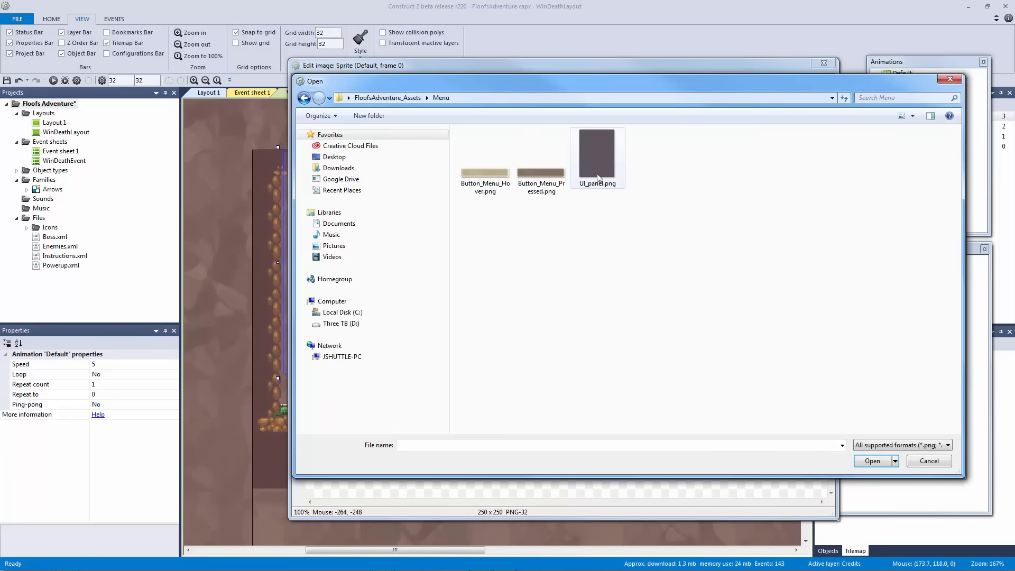
click(597, 169)
double_click(598, 170)
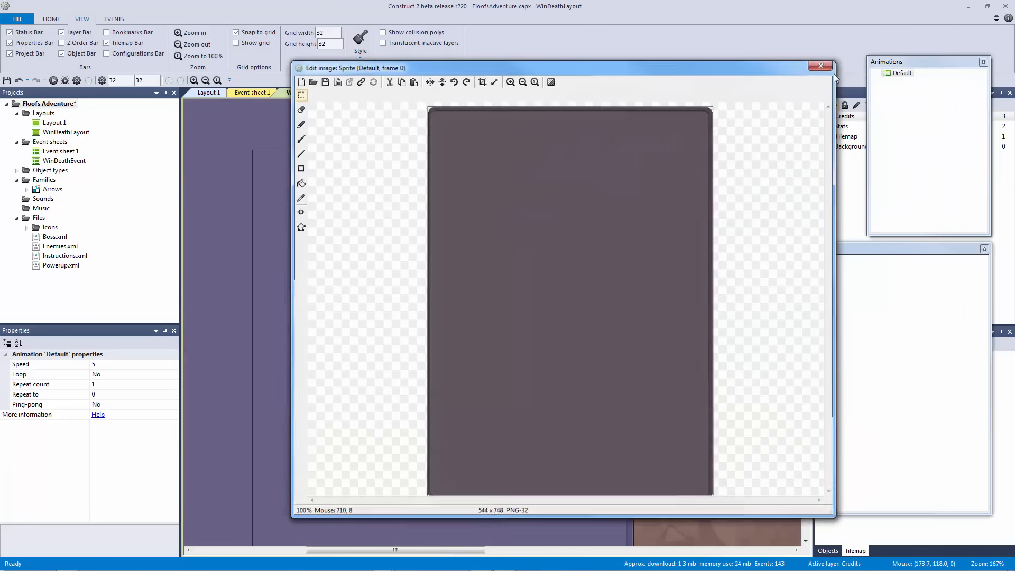
click(823, 63)
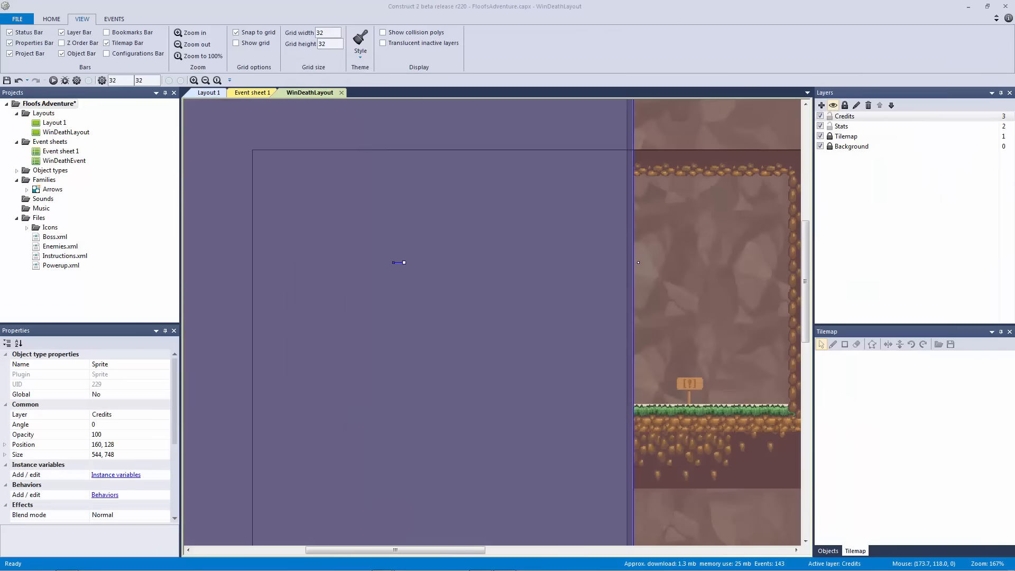
- Set the panel sprite's size to 160 by 160 pixels
click(675, 230)
ctrl+scroll(553, 257, down, 2)
click(311, 356)
click(5, 455)
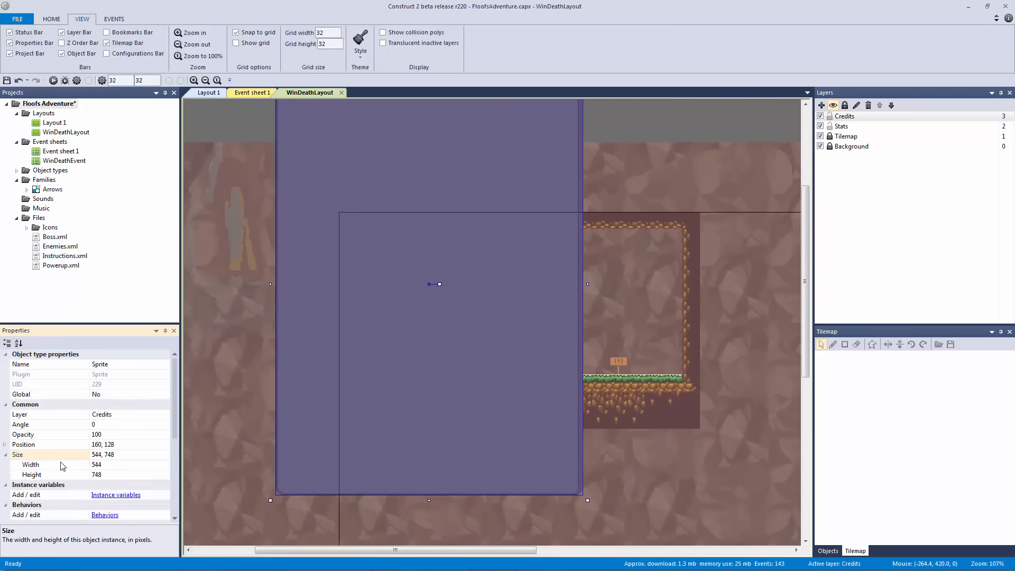
click(132, 464)
text(16)
key(Tab)
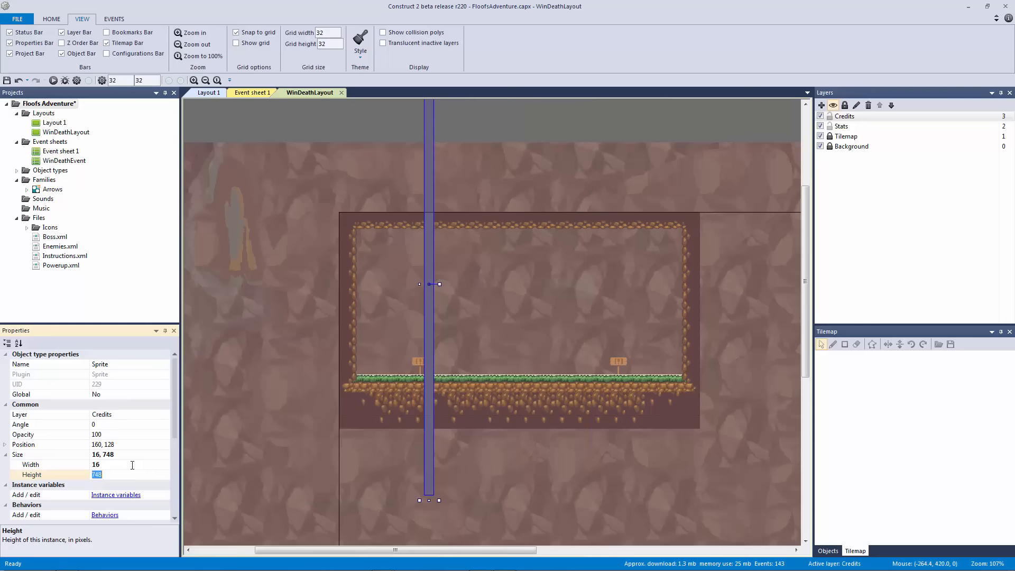
click(135, 466)
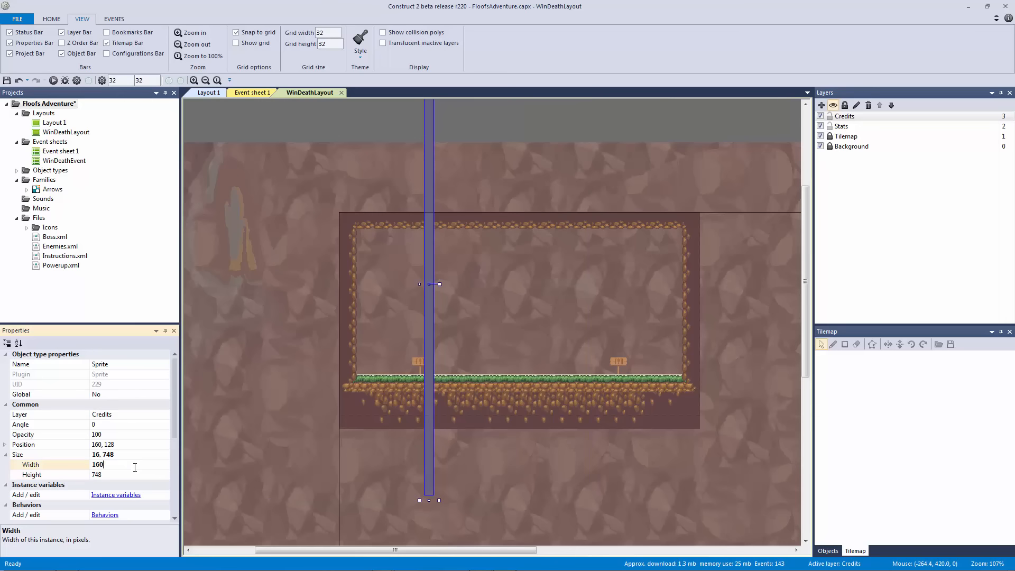
key(Tab)
text(160)
key(Return)
click(325, 264)
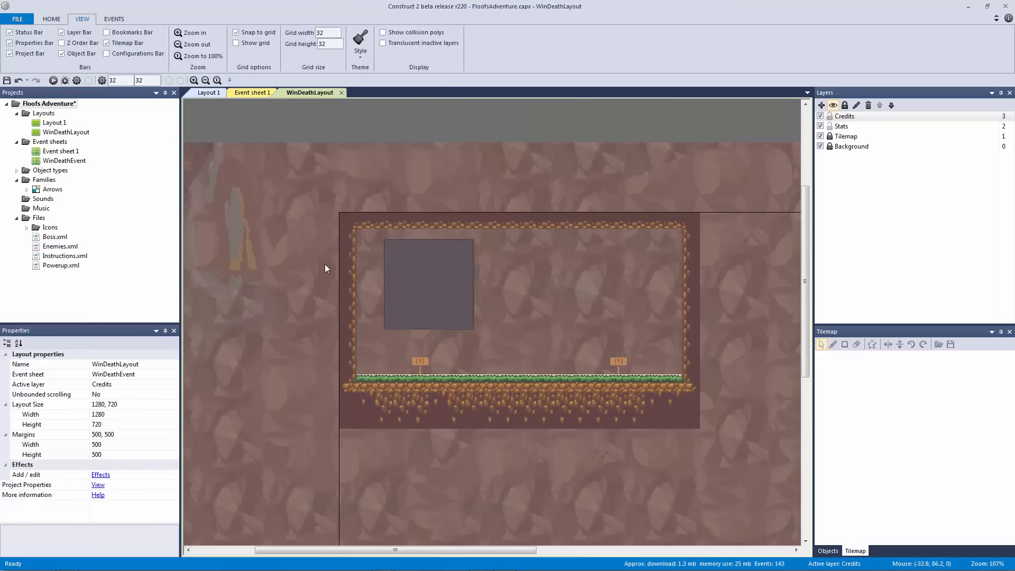
- Move the panel sprite down to position 160, 160 and show the layout grid
ctrl+scroll(324, 268, up, 3)
drag(378, 267, 363, 286)
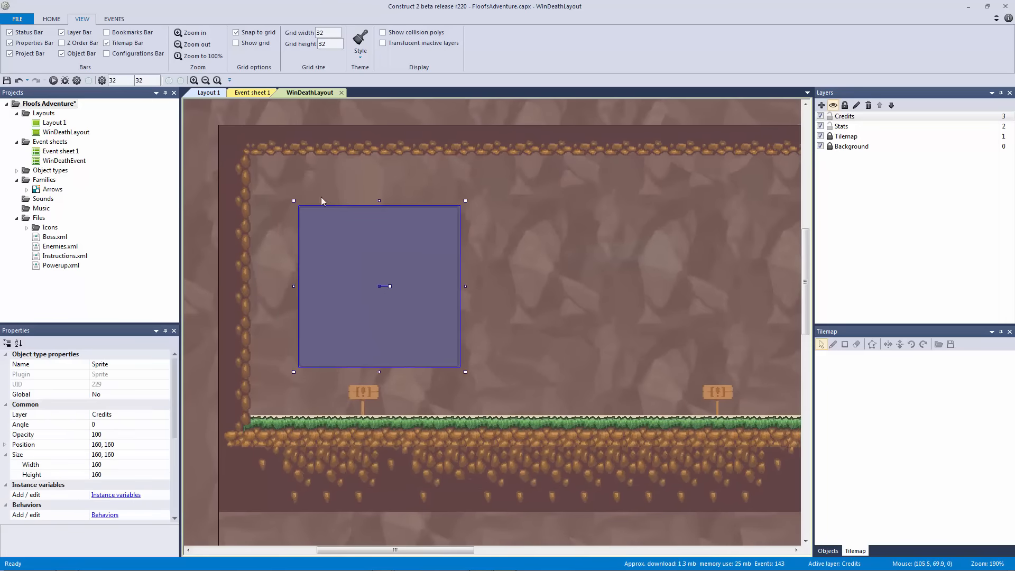
ctrl+scroll(321, 198, up, 1)
middle_drag(310, 165, 433, 162)
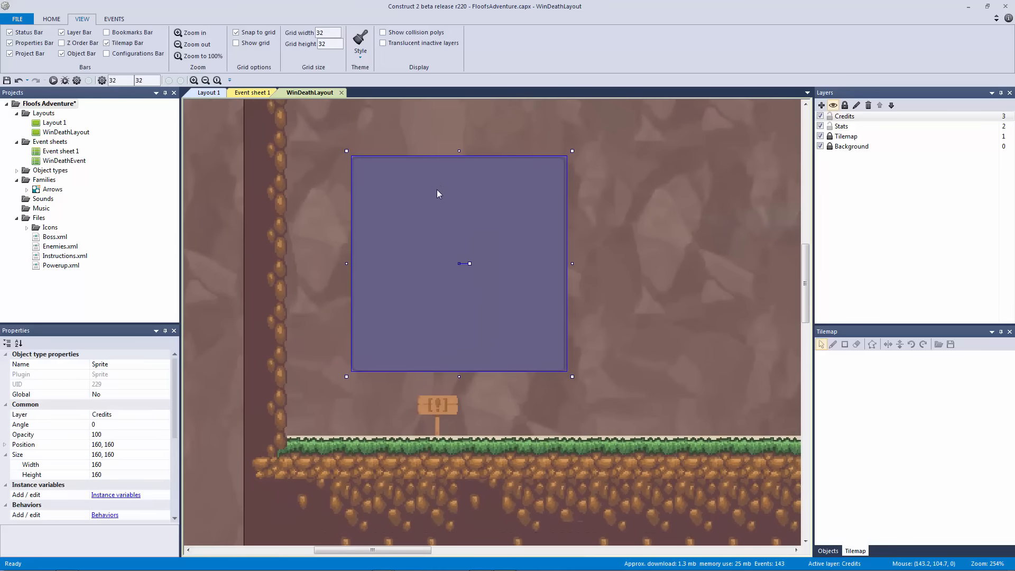
click(237, 43)
- Nudge the panel sprite onto the grid at position 144, 176, centred directly above the left sign
key(Left)
key(Down)
key(Down)
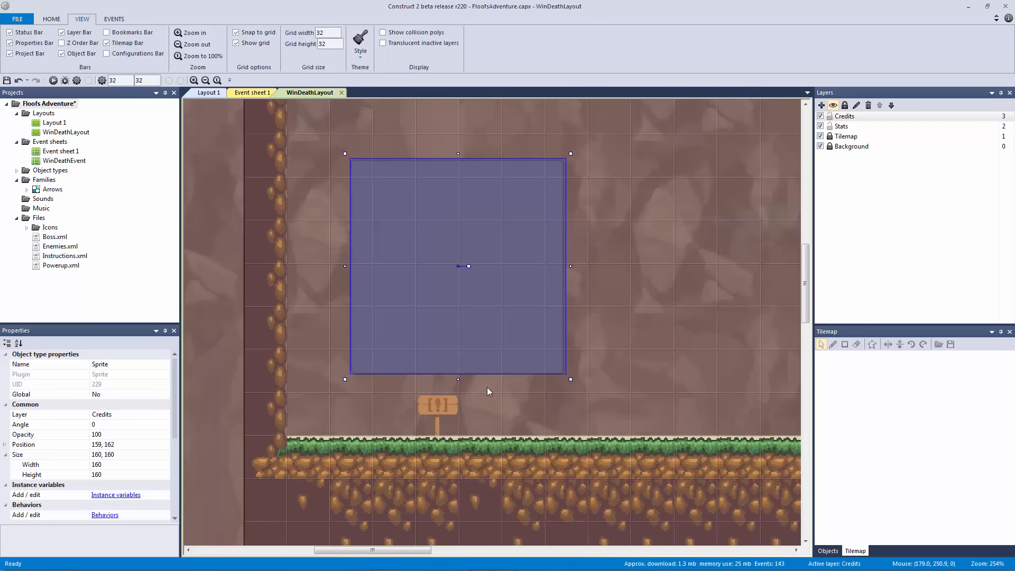
key(Down)
key(Down)
key(Down)
key(Down)
key(Down)
key(Down)
key(Down)
key(Down)
key(Down)
key(Down)
key(Down)
key(Down)
key(Down)
key(Down)
key(Down)
key(Left)
key(Left)
key(Left)
key(Left)
key(Left)
key(Left)
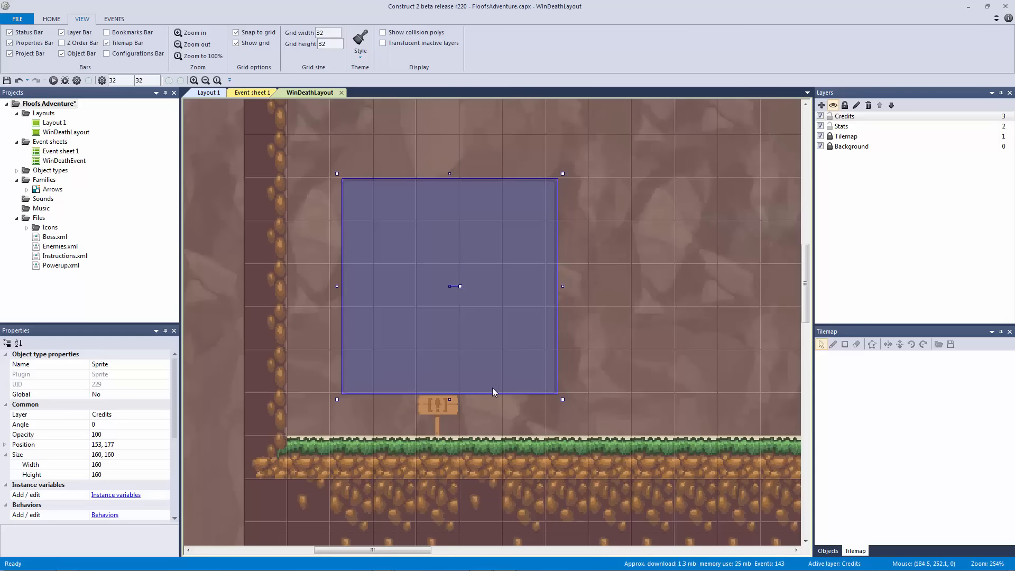
key(Left)
key(Left)
key(Left)
key(Left)
key(Left)
key(Left)
key(Up)
key(Up)
key(Left)
key(Left)
key(Left)
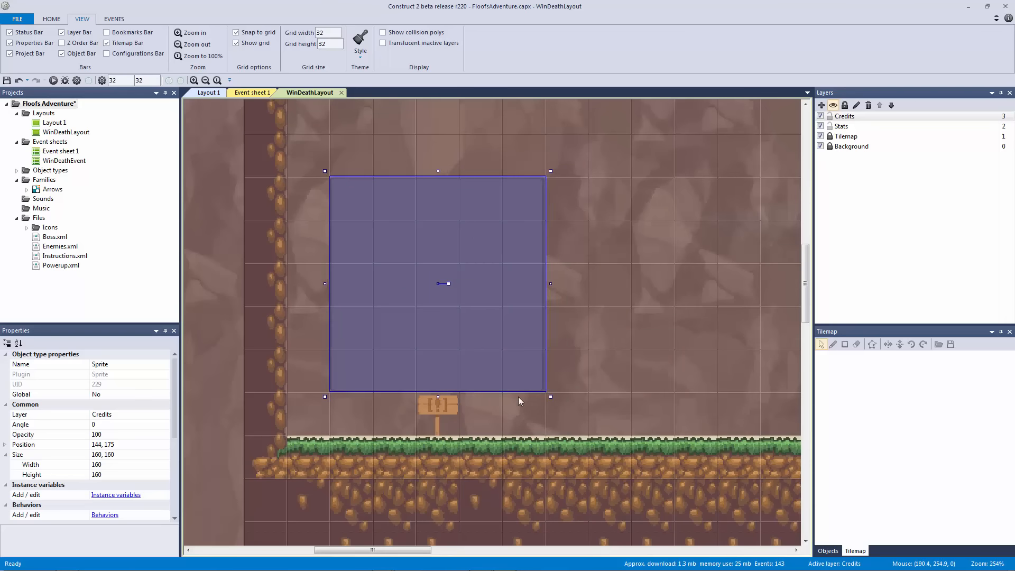
click(555, 410)
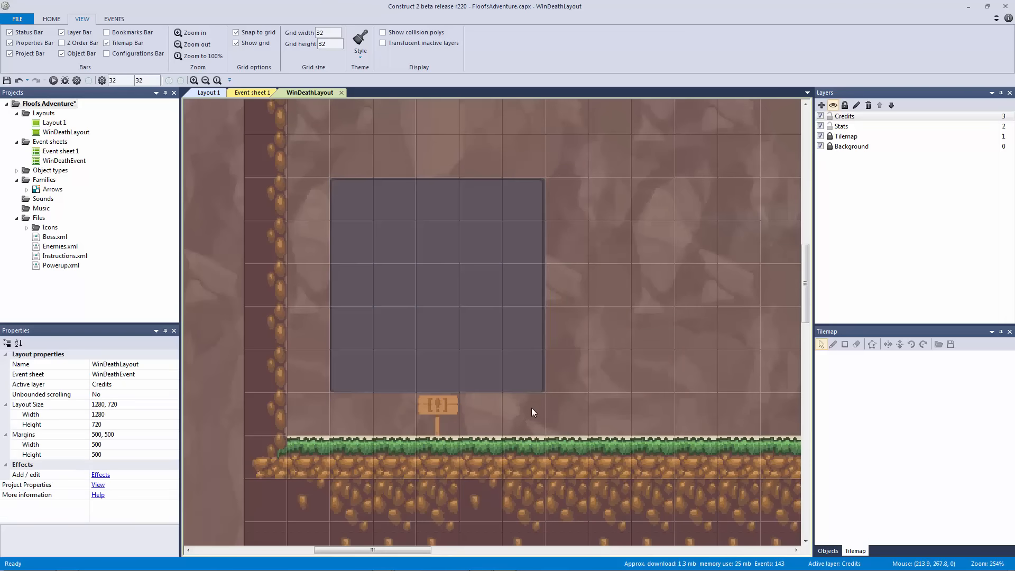
click(530, 380)
drag(577, 422, 502, 360)
drag(309, 334, 391, 390)
ctrl+scroll(564, 337, down, 2)
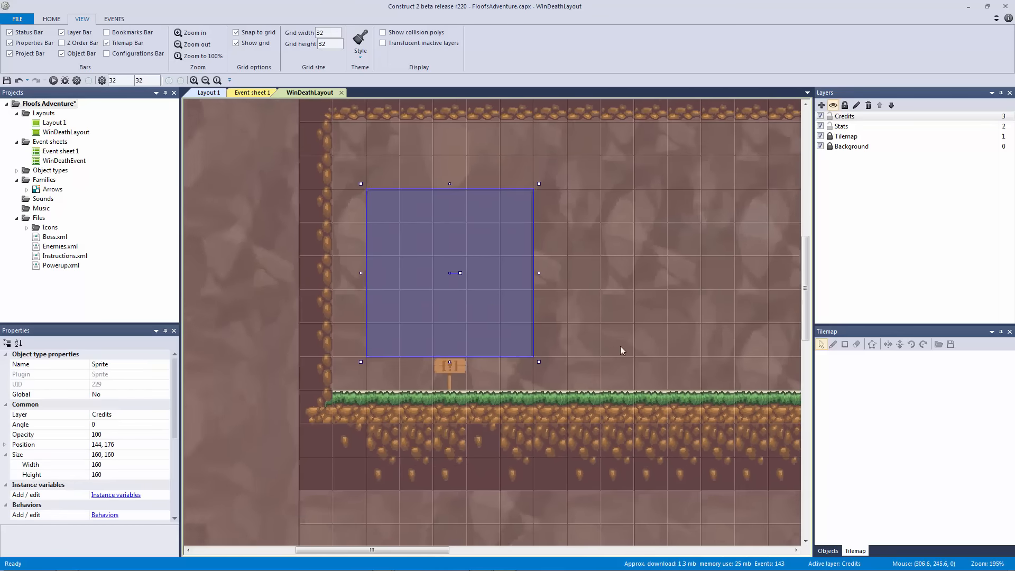
- Duplicate the panel sprite and place the copy above the right sign, near the frame's right wall
ctrl+drag(341, 314, 701, 307)
ctrl+scroll(689, 320, up, 1)
middle_drag(626, 324, 501, 340)
- Nudge the copied panel to position 496, 176 so it aligns with the grid above the right sign
key(Left)
key(Left)
key(Left)
key(Left)
key(Left)
key(Left)
key(Left)
key(Left)
key(Left)
key(Left)
key(Left)
key(Left)
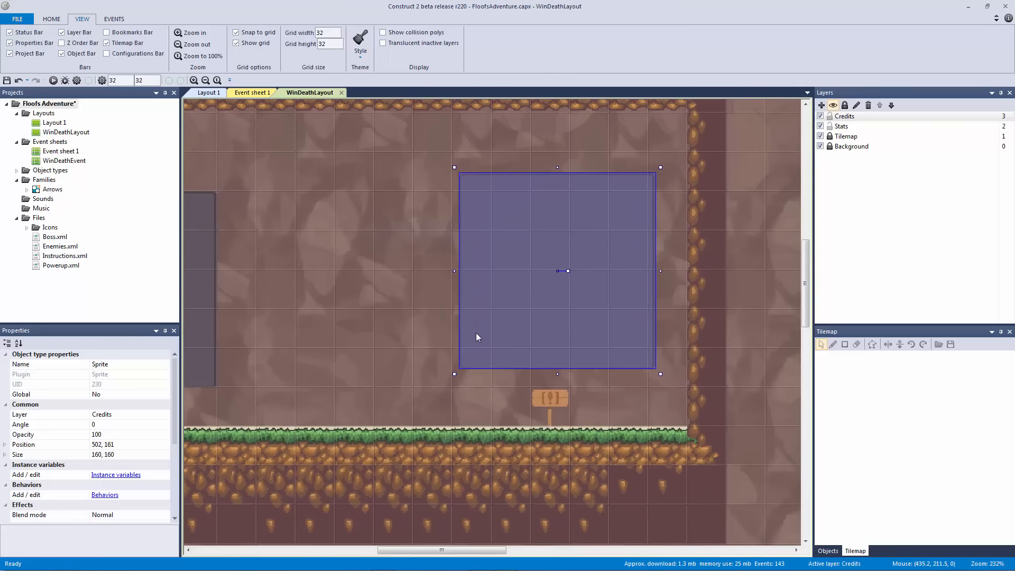
key(Down)
key(Down)
key(Down)
key(Down)
key(Down)
key(Down)
key(Down)
key(Down)
key(Down)
key(Down)
key(Down)
key(Down)
key(Down)
key(Down)
key(Down)
key(Down)
key(Down)
key(Down)
key(Down)
key(Left)
key(Left)
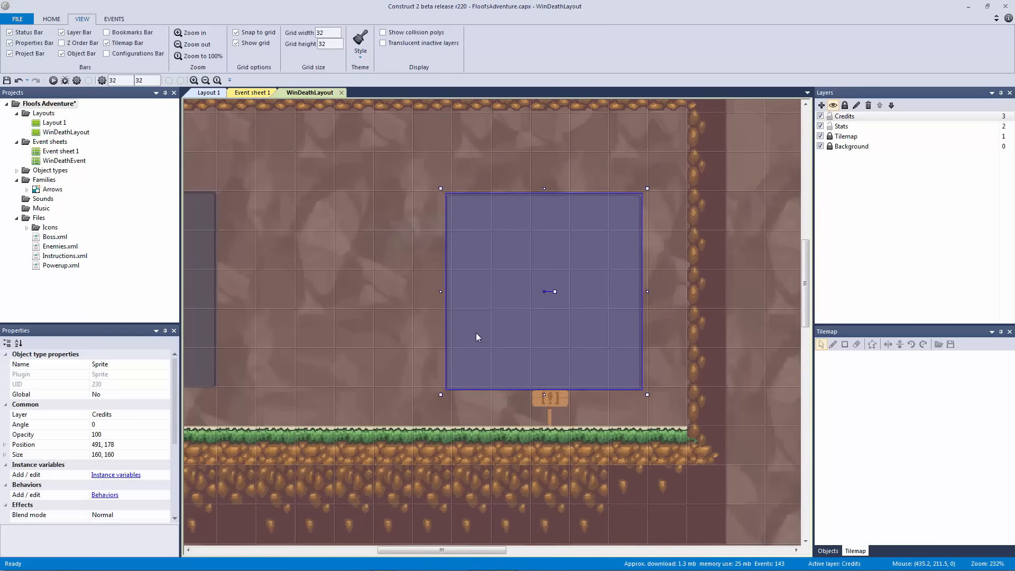
key(Up)
key(Up)
key(Up)
key(Left)
key(Left)
key(Left)
key(Left)
key(Left)
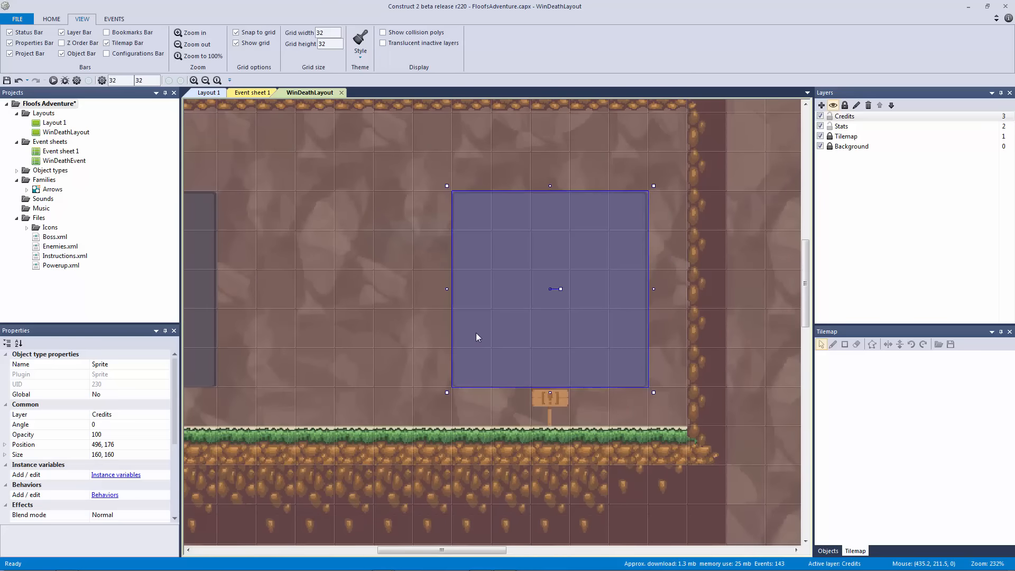
click(380, 235)
ctrl+scroll(395, 250, down, 2)
middle_drag(395, 249, 554, 251)
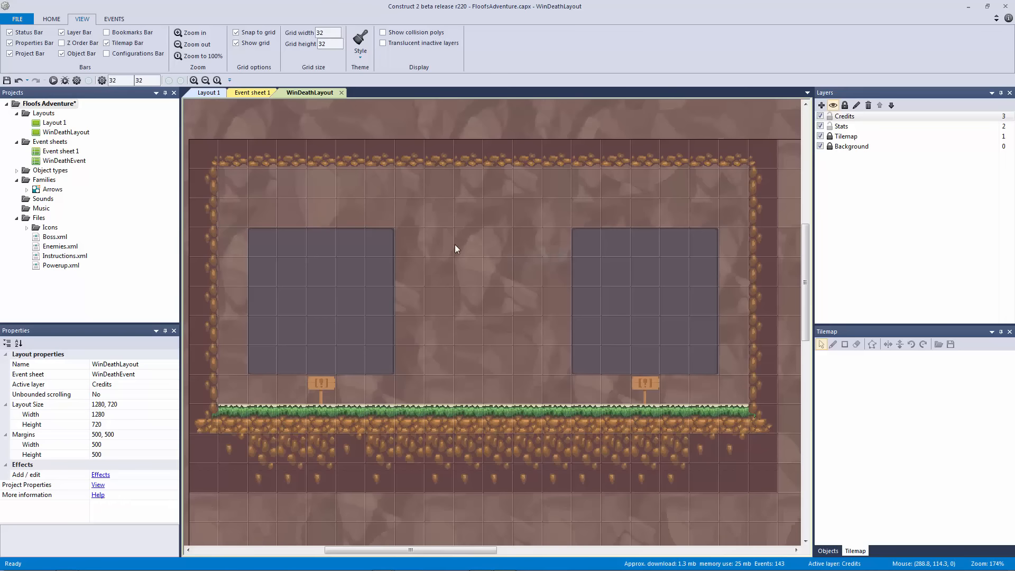
- Save the project and check the two panels by selecting them together
key(ctrl+s)
click(585, 252)
ctrl+click(309, 264)
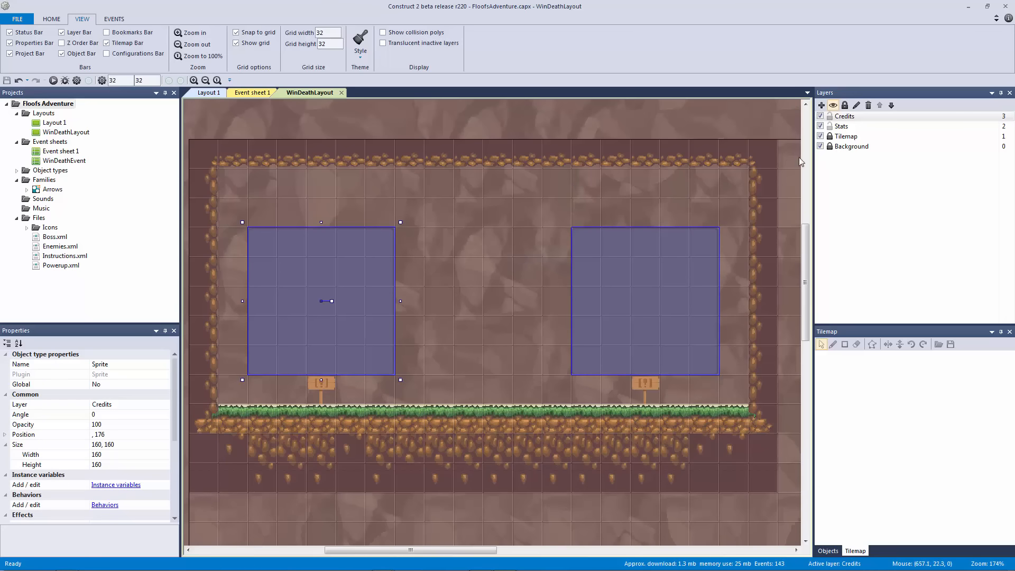
click(526, 185)
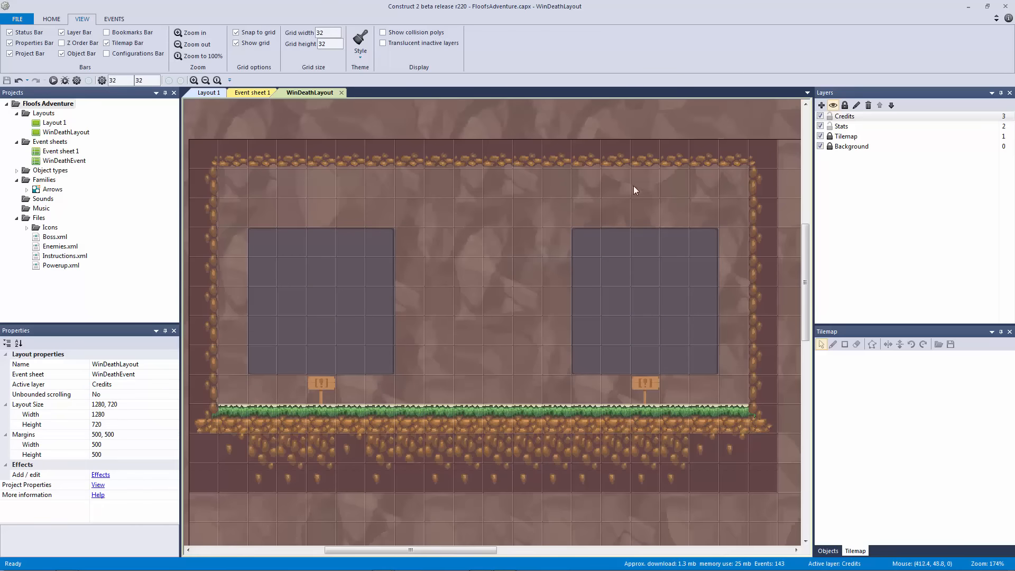
- Move the panel above the left sign from the Credits layer to the Stats layer
click(670, 246)
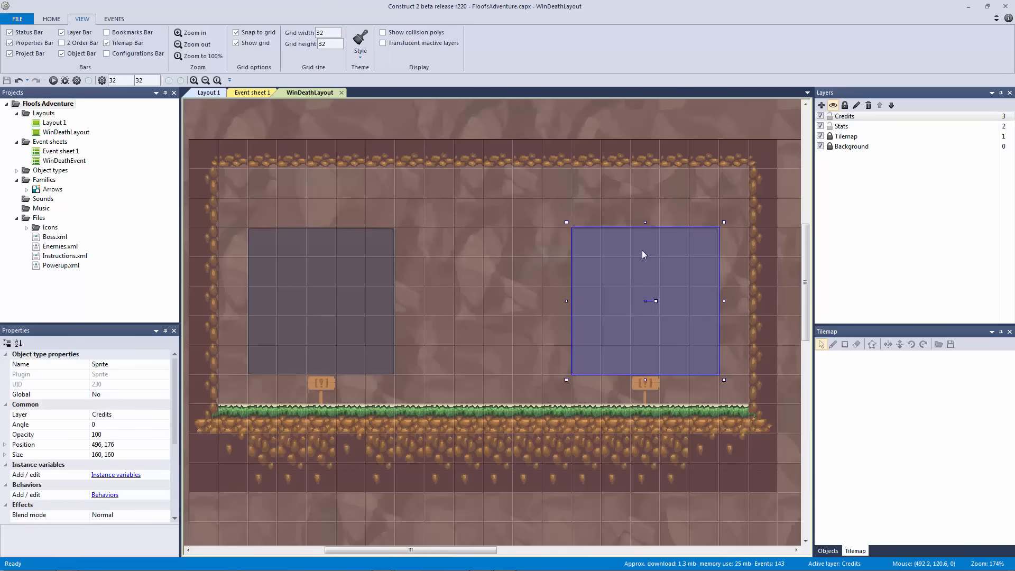
right_click(651, 244)
mouse_move(696, 310)
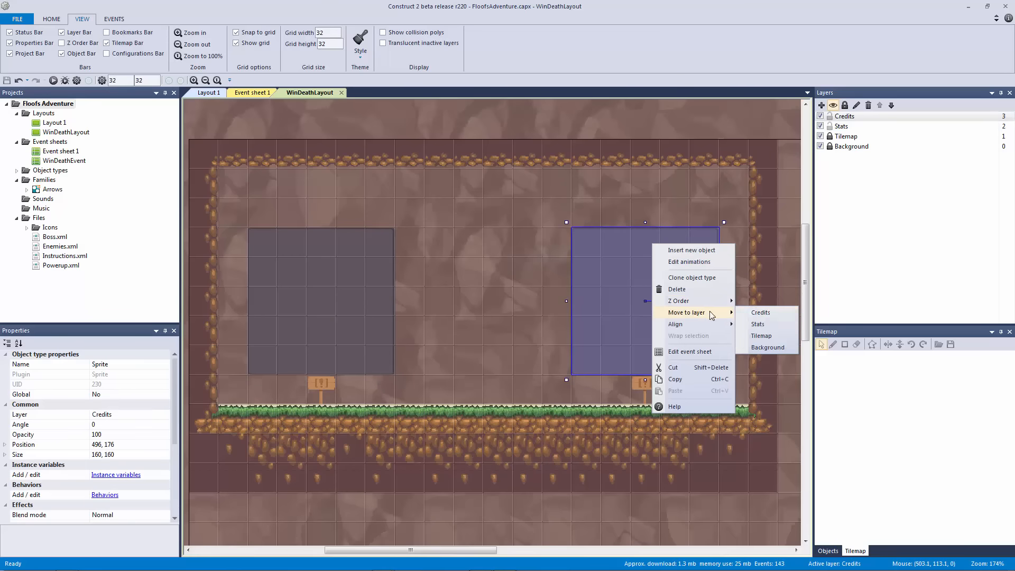
drag(260, 282, 306, 280)
right_click(305, 281)
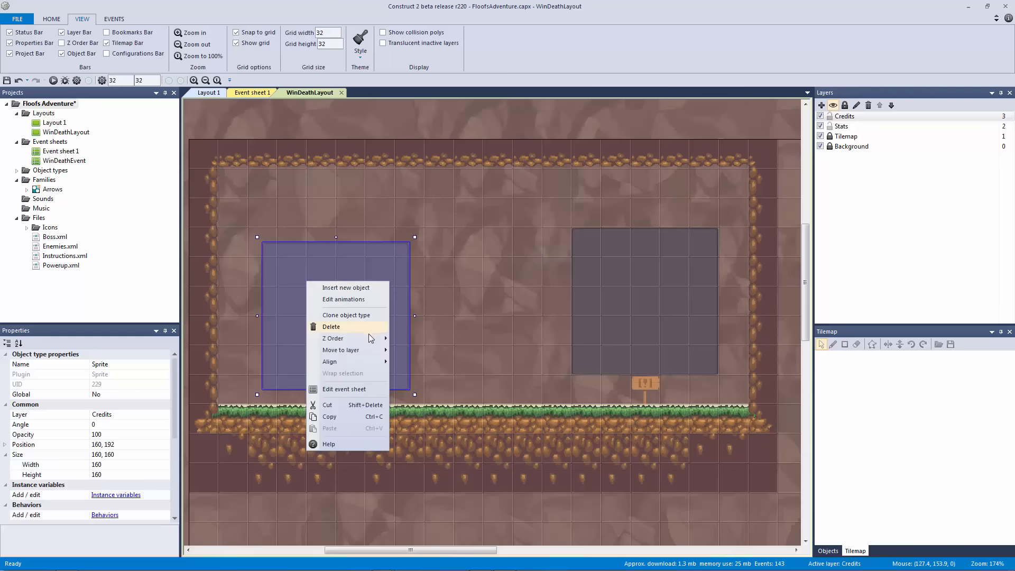
mouse_move(370, 350)
click(417, 362)
click(557, 209)
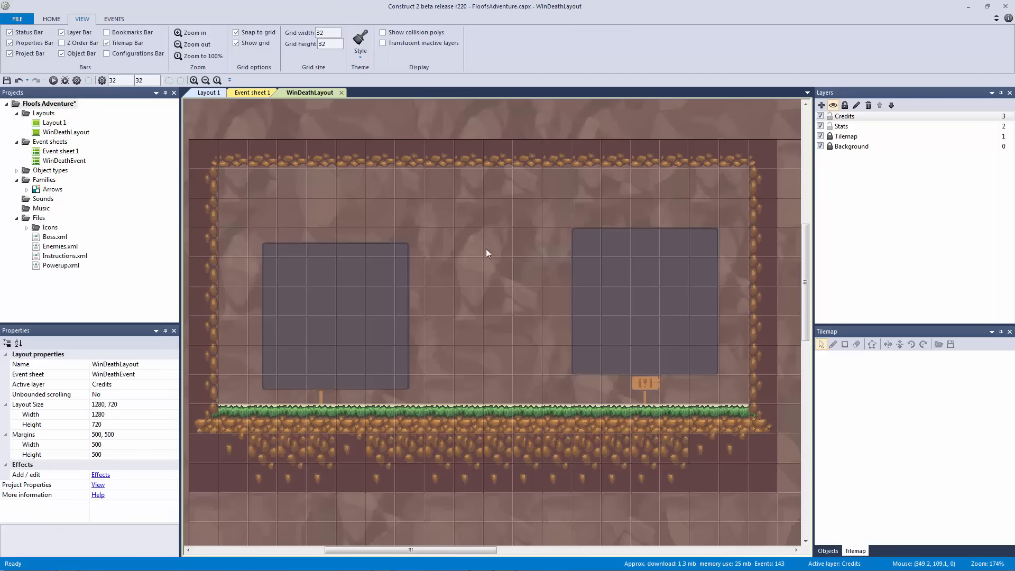
- Nudge the panel above the left sign up and left to position 145, 176, level with the panel above the right sign
click(343, 290)
key(Up)
key(Up)
key(Up)
key(Up)
key(Up)
key(Up)
key(Up)
key(Up)
key(Up)
key(Up)
key(Up)
key(Up)
key(Up)
key(Up)
key(Up)
key(Up)
key(Up)
key(Up)
key(Up)
key(Up)
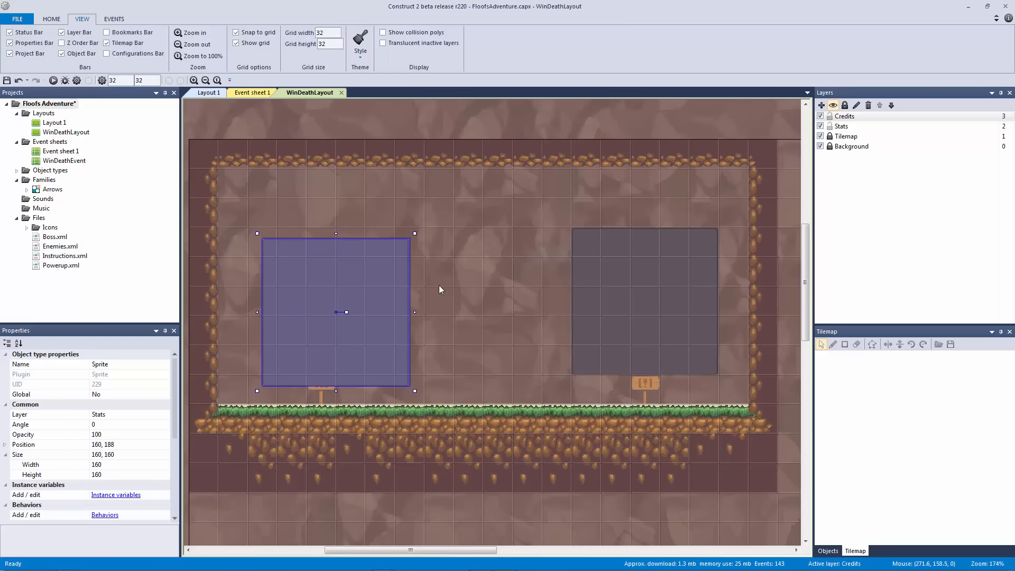
key(Left)
key(Left)
key(Left)
key(Left)
key(Left)
key(Left)
key(Left)
key(Left)
key(Left)
key(Left)
key(Left)
key(Left)
key(Left)
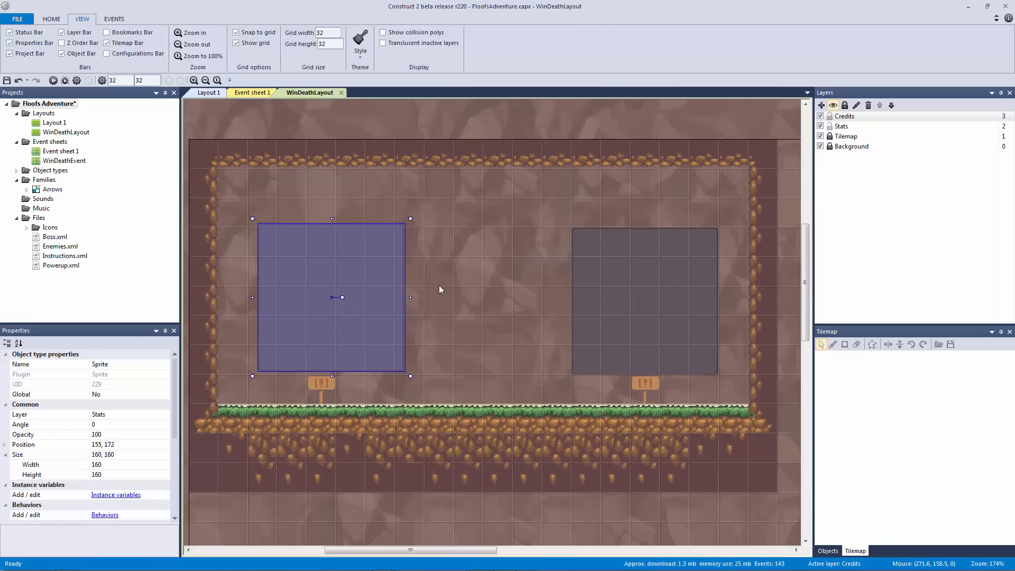
key(Left)
key(Left)
key(Down)
key(Down)
key(Down)
key(Down)
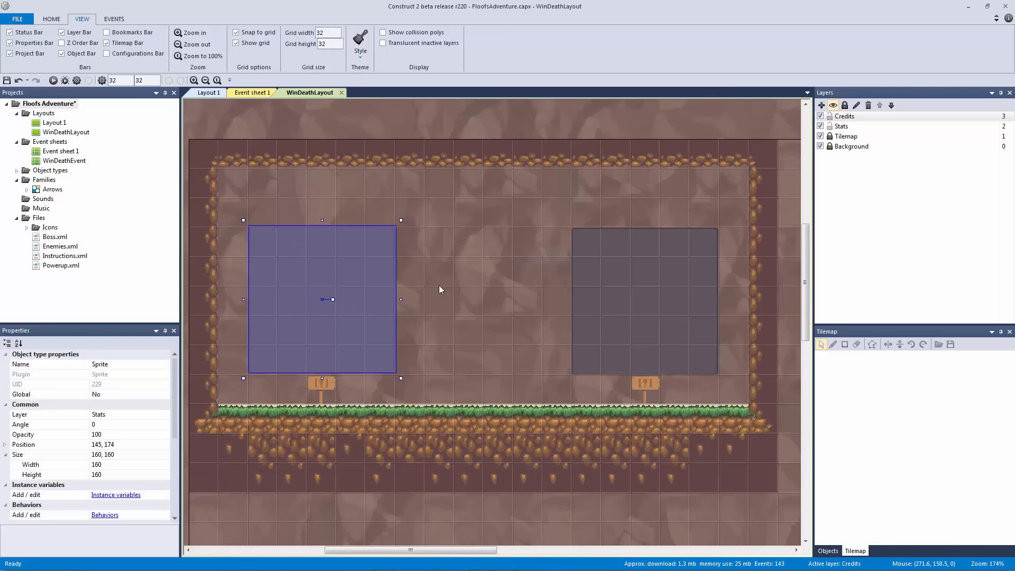
- Set the panel sprite's origin point to its top-left corner with the quick-assign option in the image editor
double_click(393, 277)
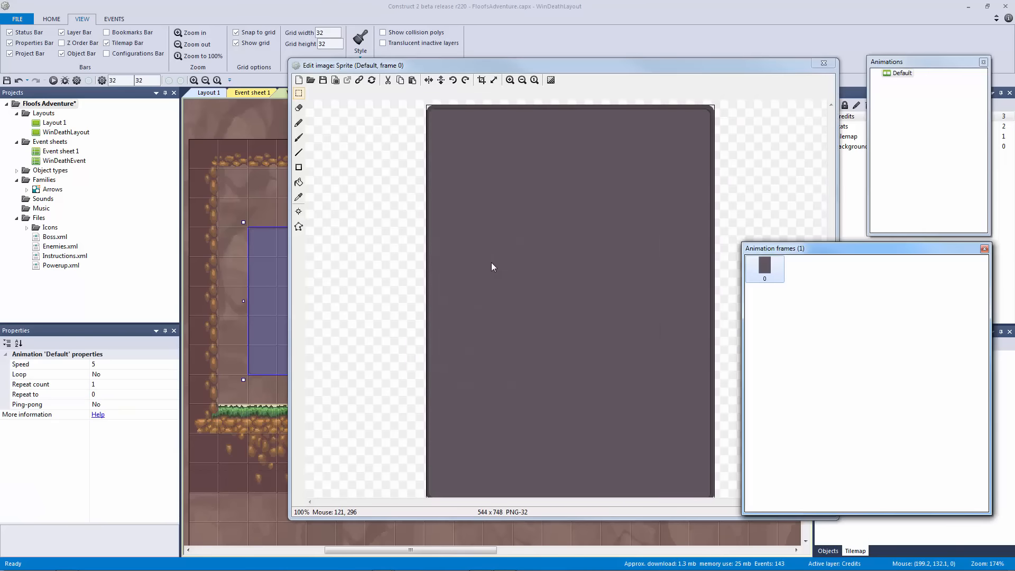
right_click(782, 99)
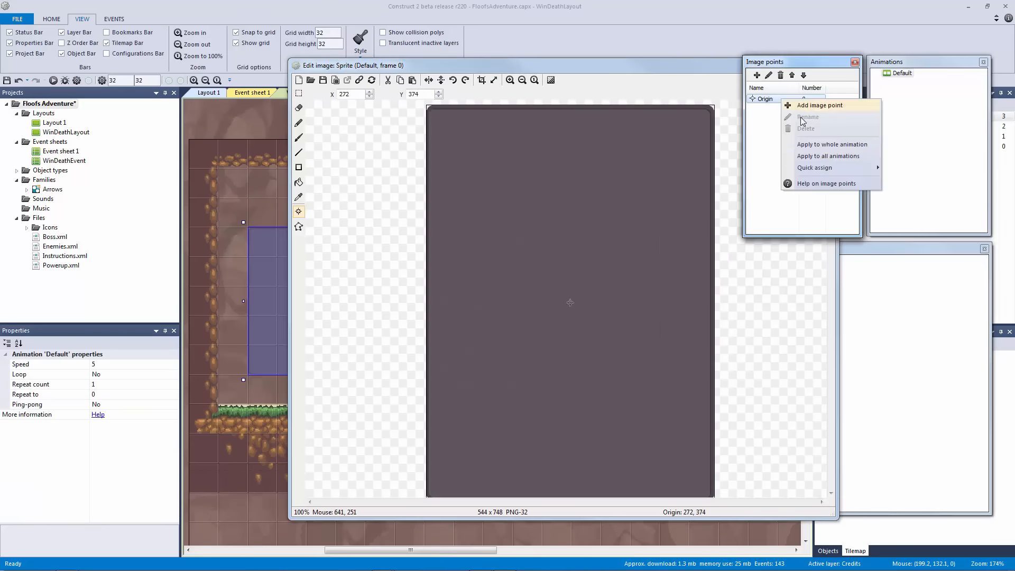
mouse_move(826, 165)
click(910, 170)
drag(788, 62, 656, 70)
drag(813, 130, 812, 56)
click(709, 64)
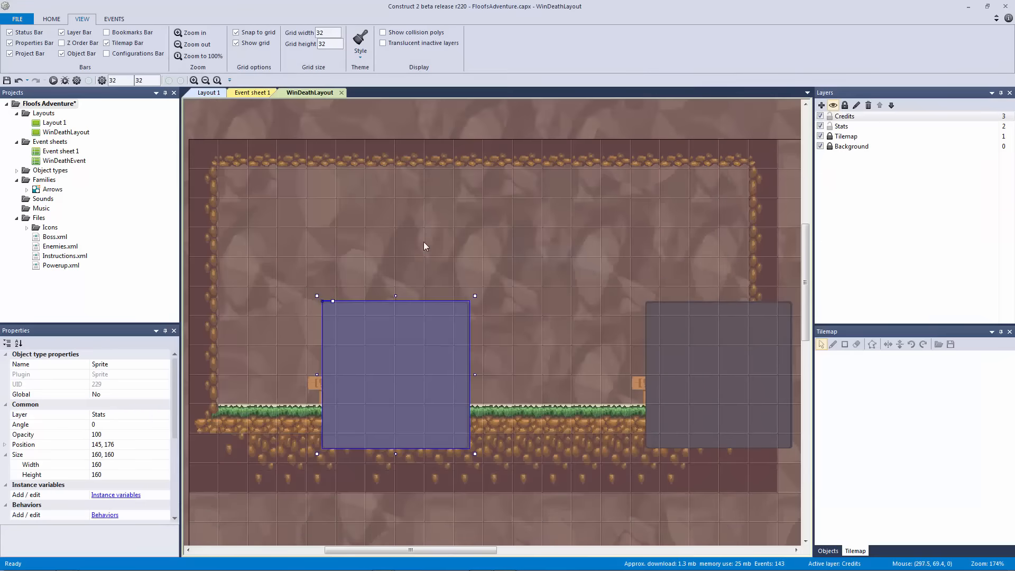
- Move both panels back above their signs, aligned to the grid, and save the project
drag(376, 332, 308, 255)
drag(678, 312, 623, 271)
click(490, 265)
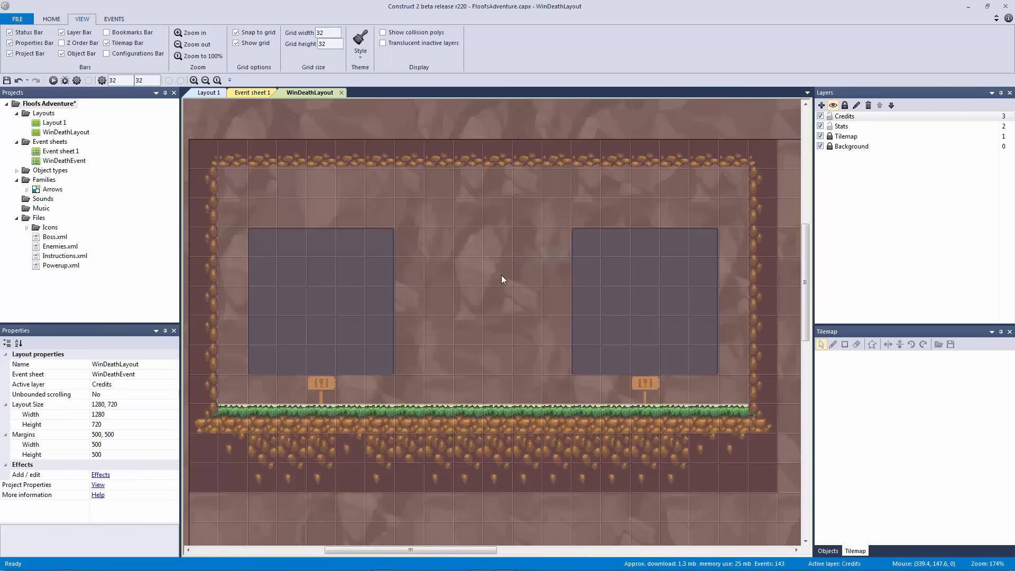
key(ctrl+s)
- Run the layout preview to check both panels above their signs, and close the preview
ctrl+scroll(501, 275, down, 2)
ctrl+scroll(502, 283, up, 1)
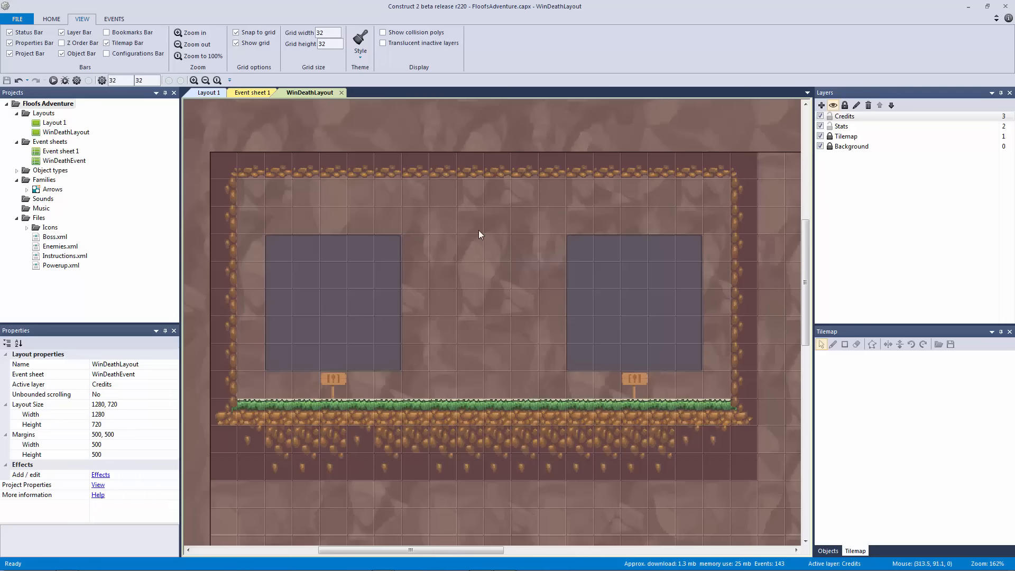
ctrl+scroll(478, 231, up, 3)
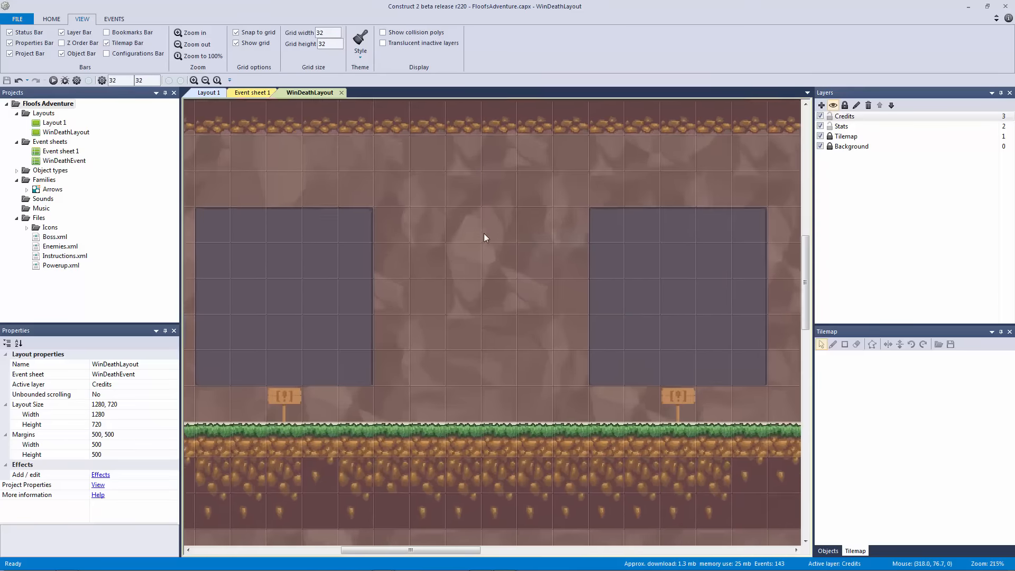
ctrl+scroll(484, 233, down, 4)
ctrl+scroll(484, 234, up, 1)
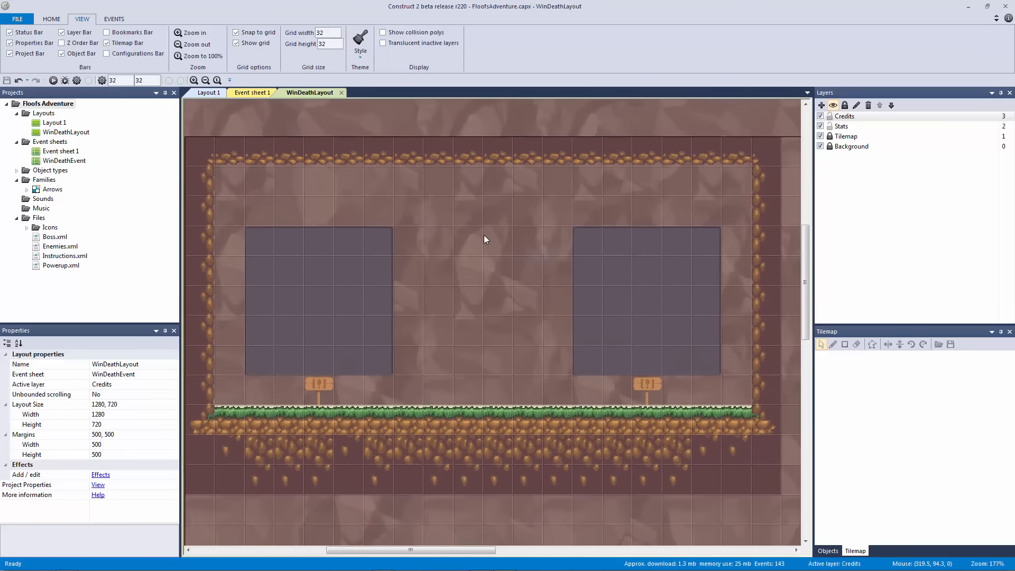
ctrl+scroll(483, 239, up, 1)
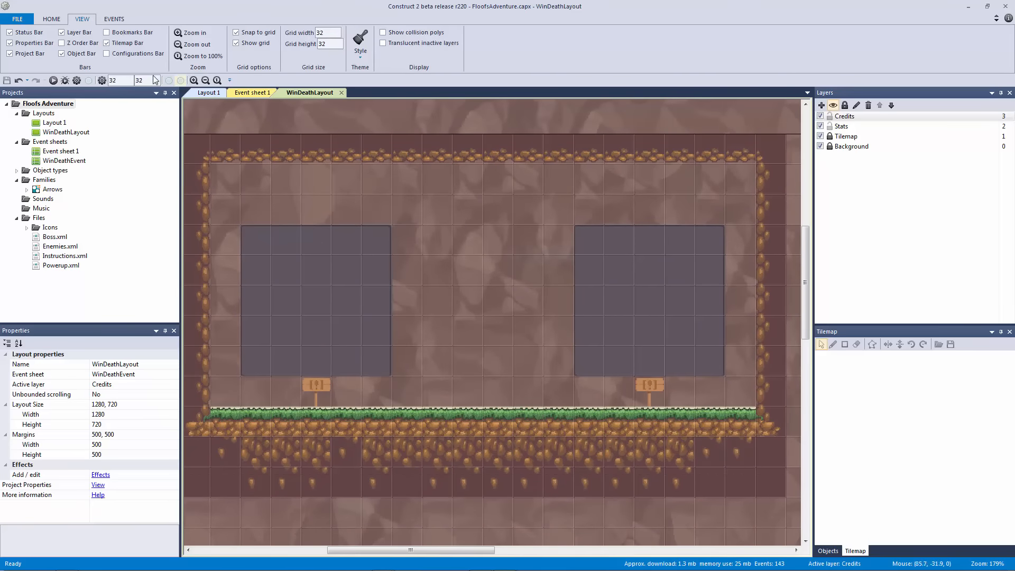
click(54, 80)
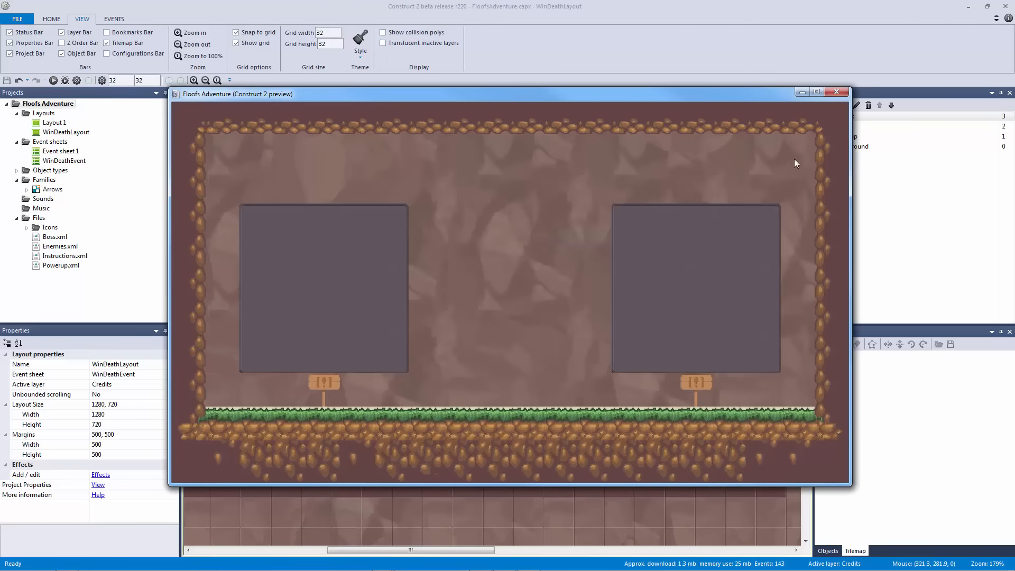
click(836, 93)
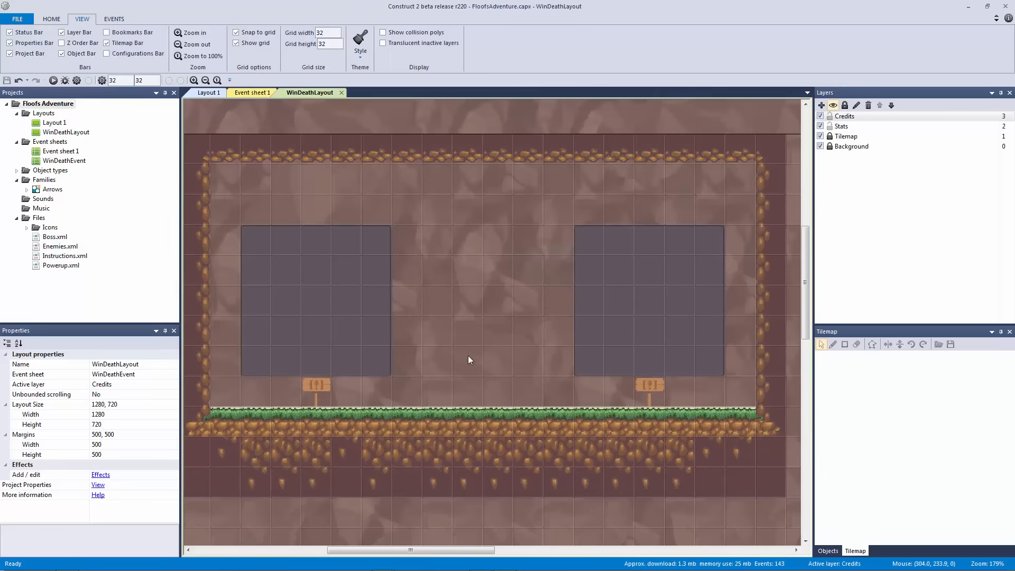
- Unlock the Tilemap layer
ctrl+scroll(467, 355, down, 3)
click(829, 136)
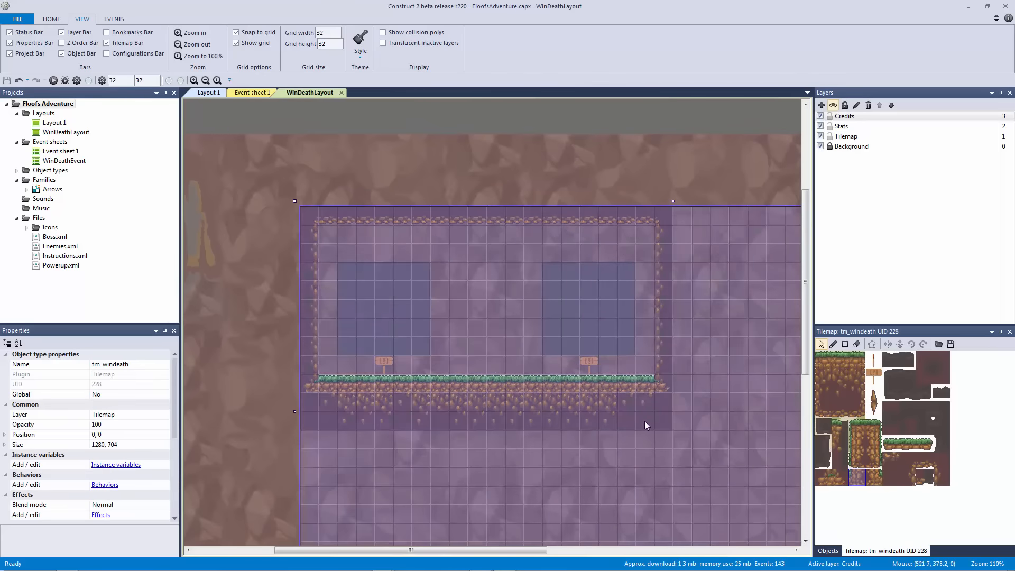
drag(644, 421, 719, 436)
key(ctrl+z)
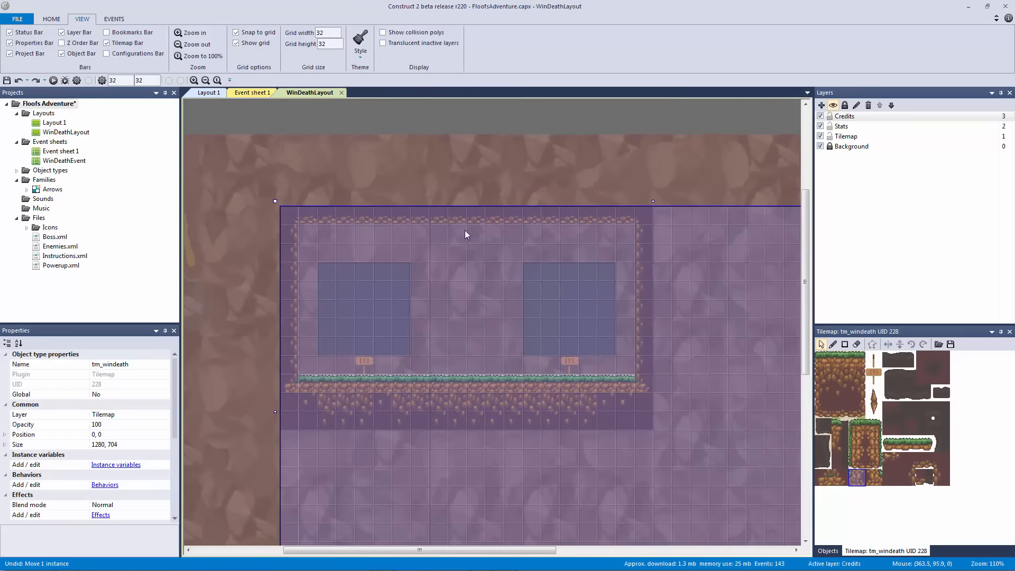
click(430, 202)
ctrl+scroll(422, 364, up, 4)
drag(423, 365, 579, 451)
ctrl+scroll(498, 434, down, 3)
key(ctrl+z)
click(556, 109)
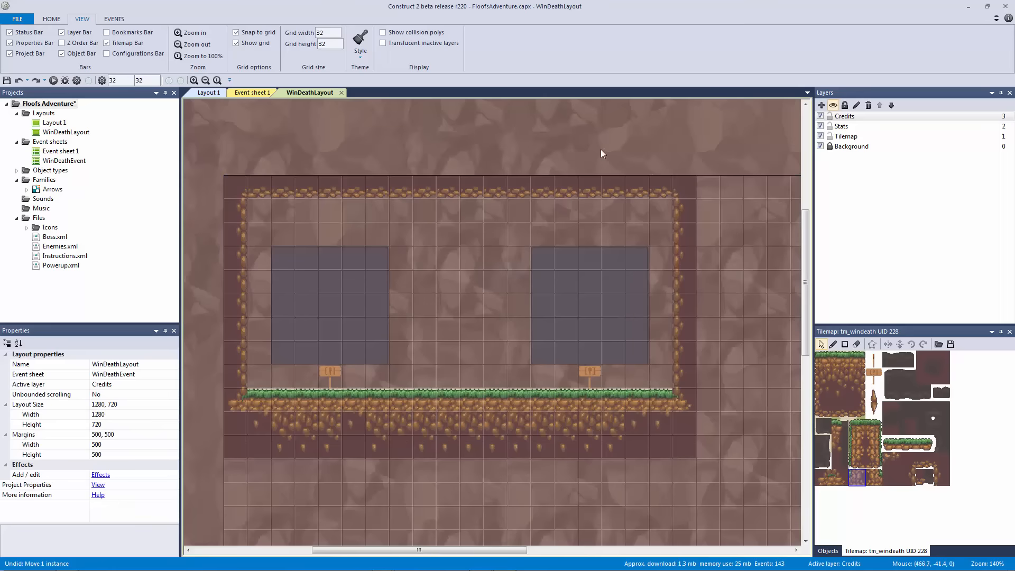
- Save the project
ctrl+scroll(585, 223, down, 2)
key(ctrl+s)
- Erase the row of grass floor tiles between the frame's two side walls from the tm_windeath tilemap
ctrl+scroll(416, 277, up, 6)
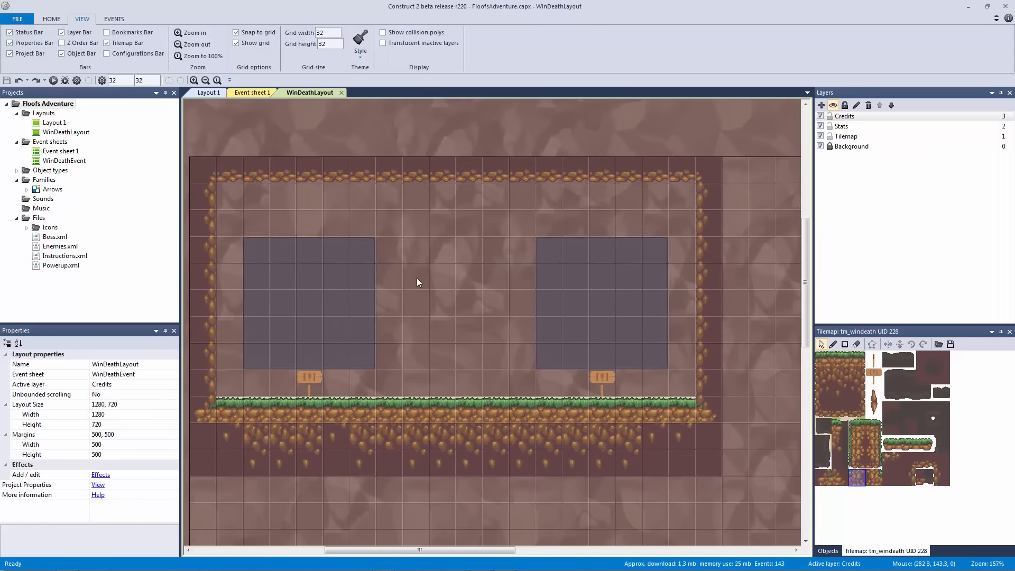
ctrl+scroll(448, 343, down, 5)
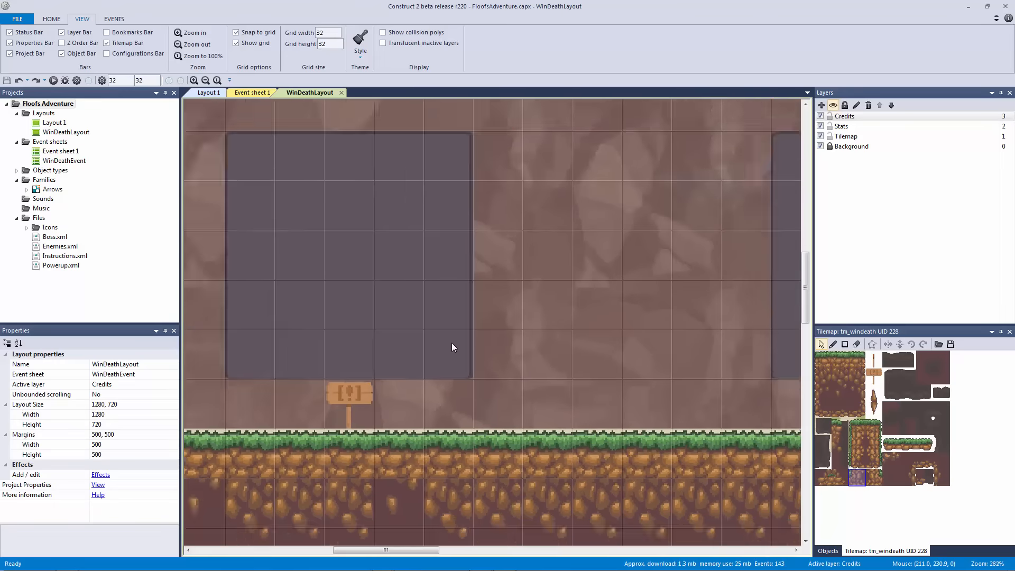
ctrl+scroll(683, 153, up, 3)
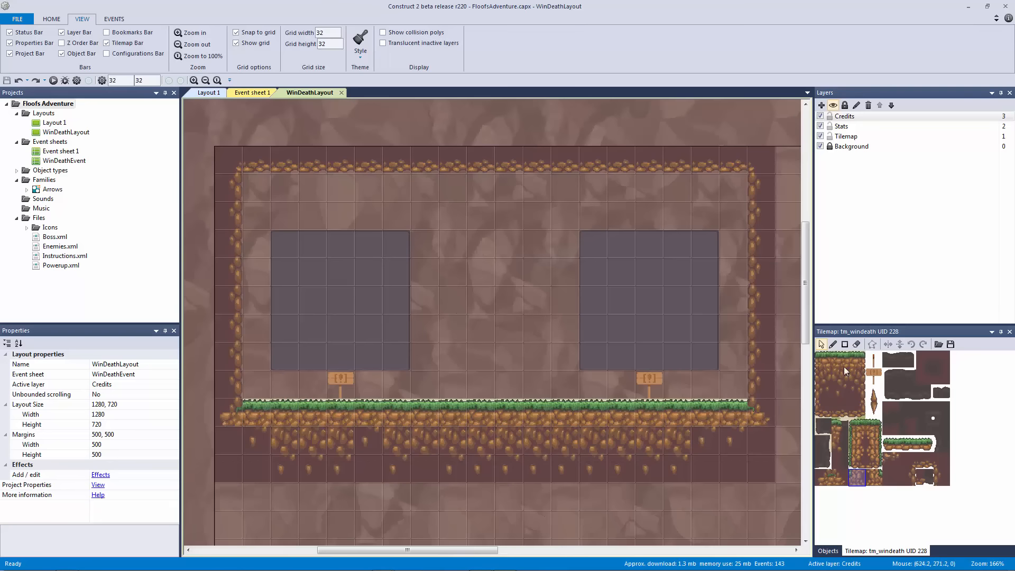
click(857, 345)
drag(259, 413, 699, 414)
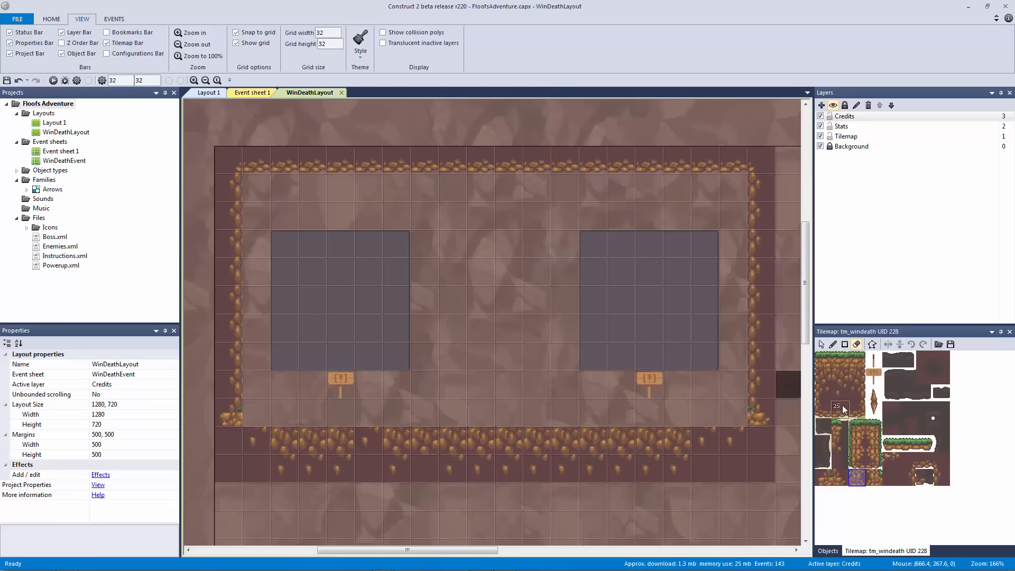
- Try painting grass tiles along the erased floor row from the right wall, and undo the strokes
click(840, 360)
click(727, 413)
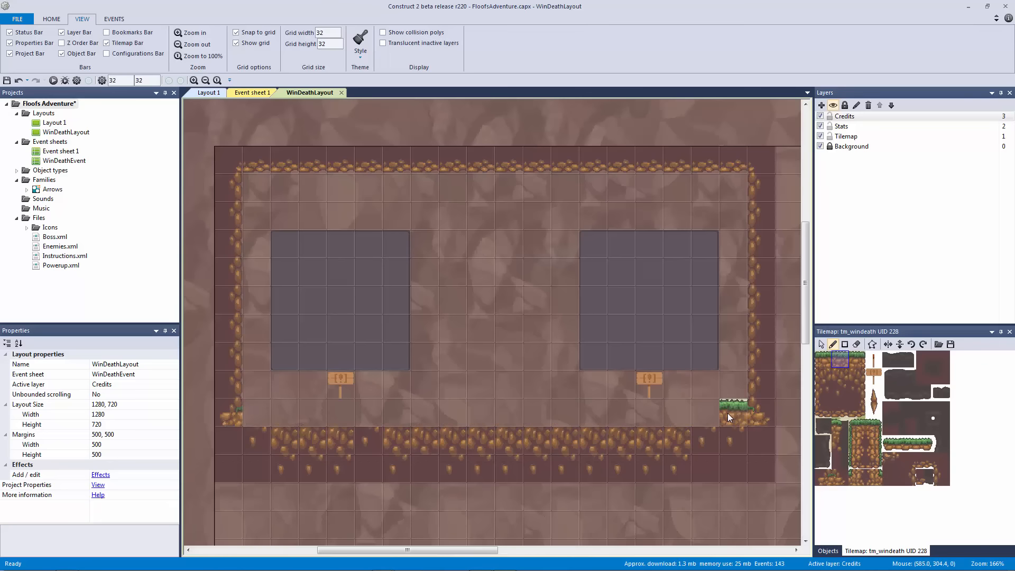
key(ctrl+z)
click(907, 446)
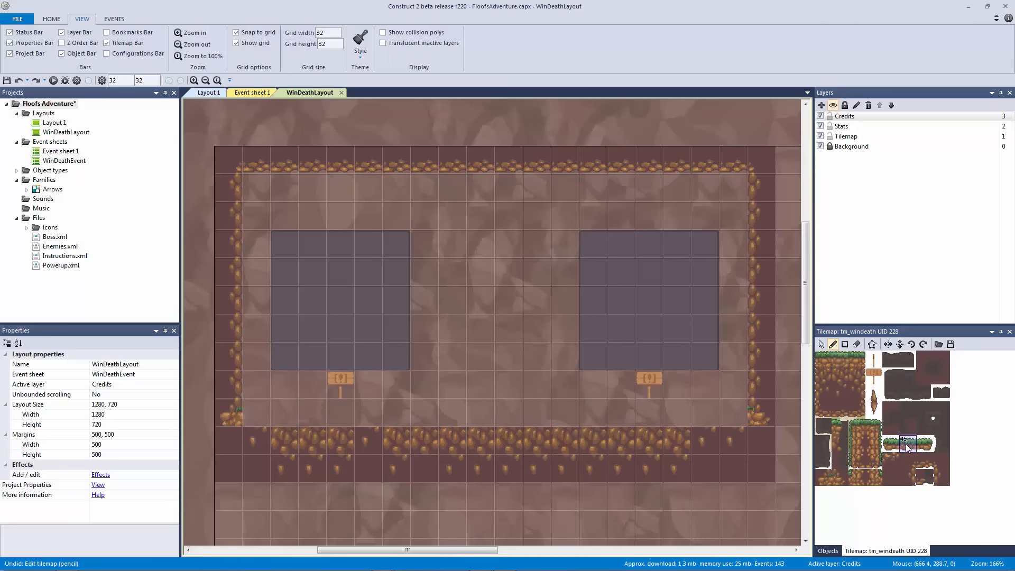
click(840, 361)
drag(724, 417, 503, 410)
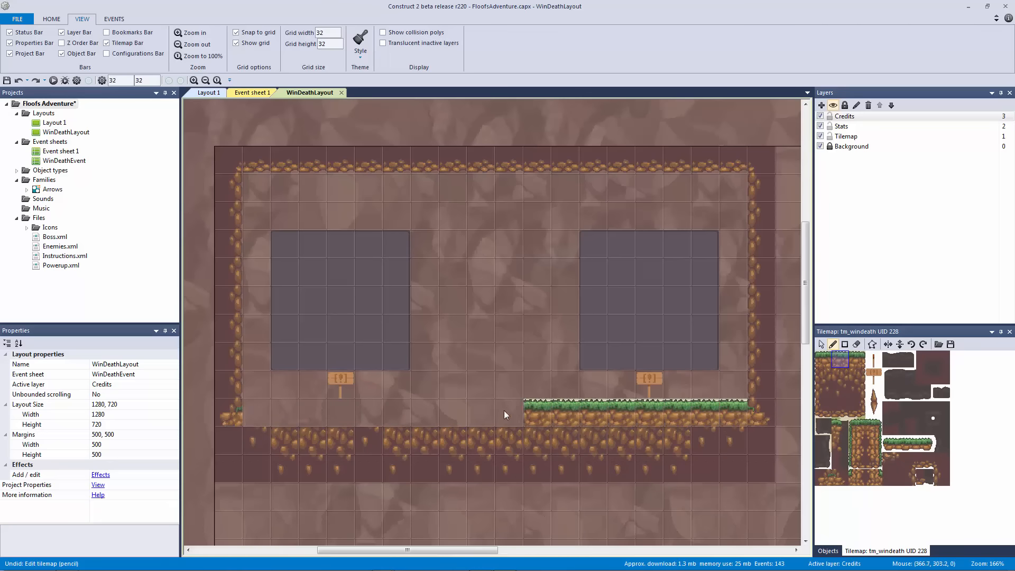
key(ctrl+z)
key(ctrl+z)
key(ctrl+z)
key(ctrl+z)
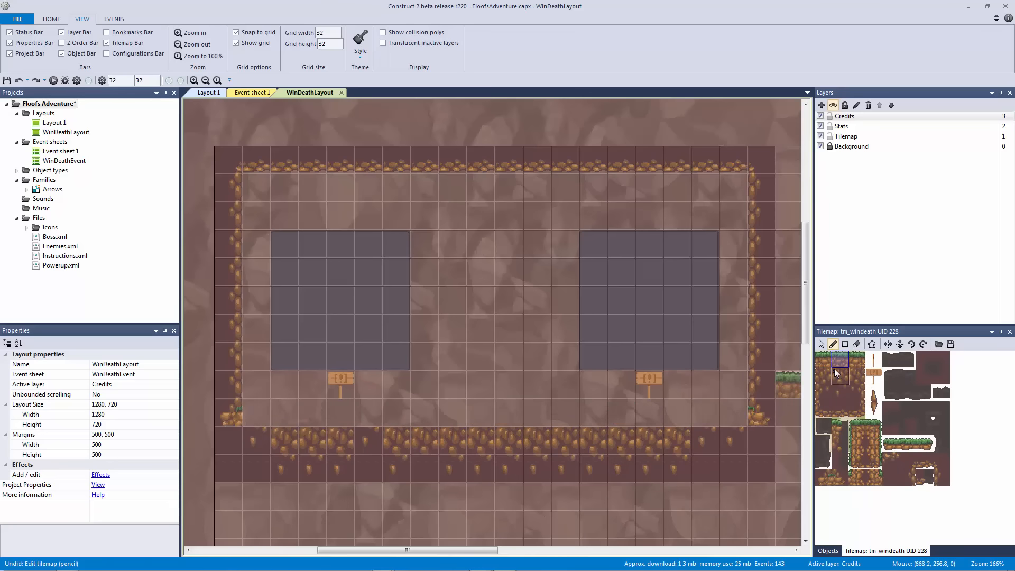
drag(618, 415, 531, 411)
key(ctrl+z)
- Try repainting the floor row across to the left wall with the grass tile, and undo the stroke
click(842, 379)
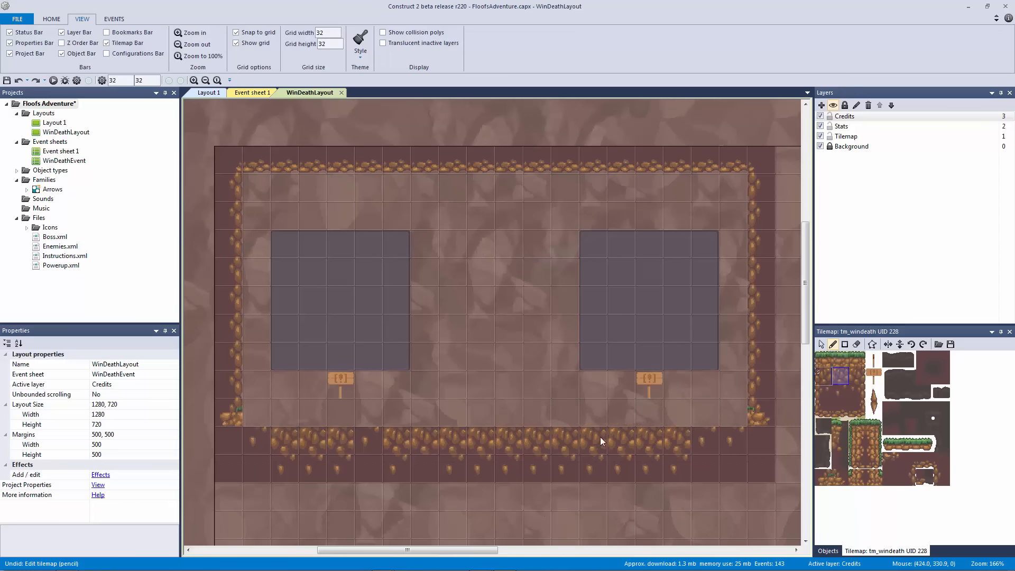
click(856, 427)
click(839, 361)
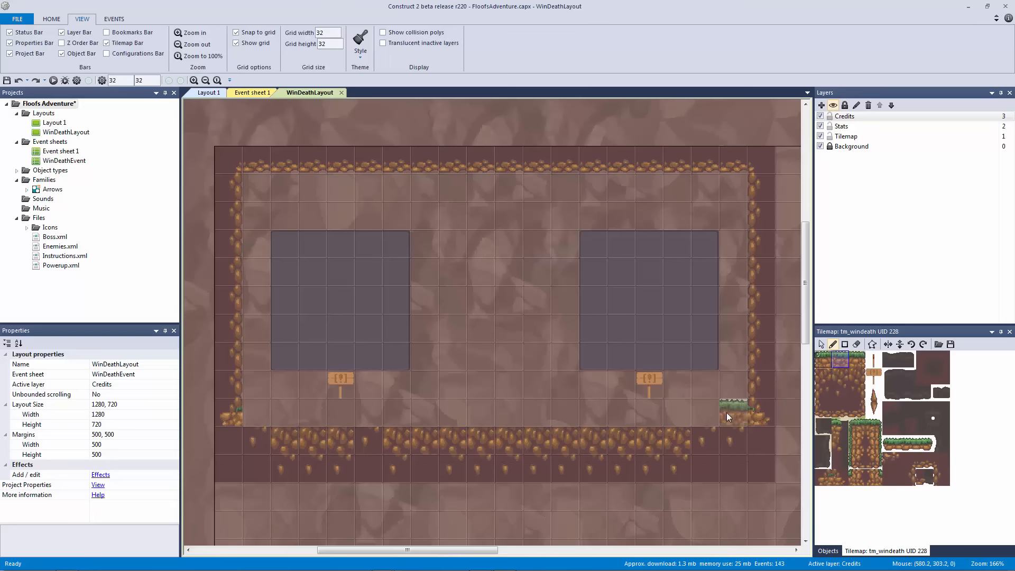
drag(726, 412, 280, 404)
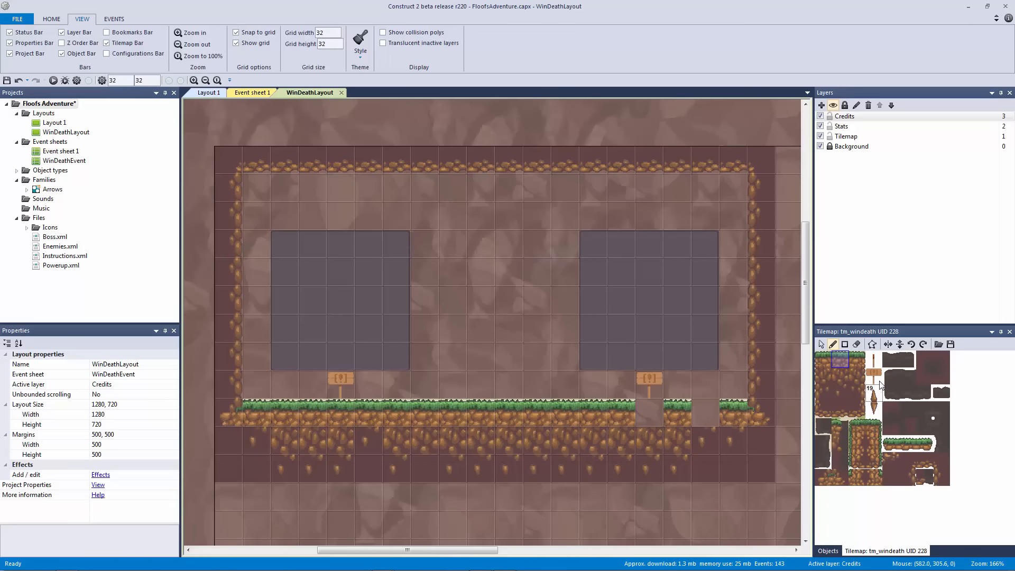
double_click(840, 359)
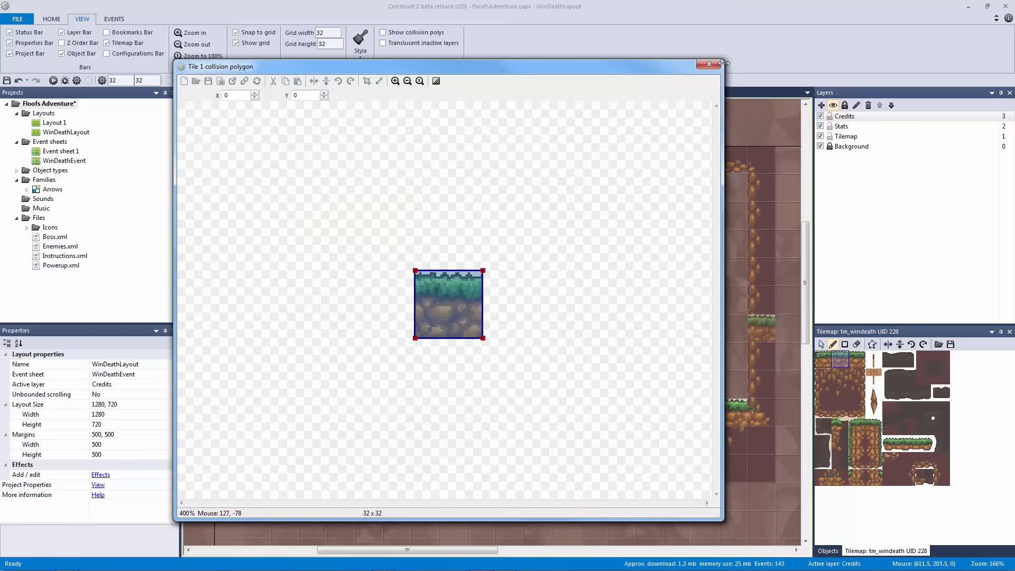
click(709, 64)
key(ctrl+z)
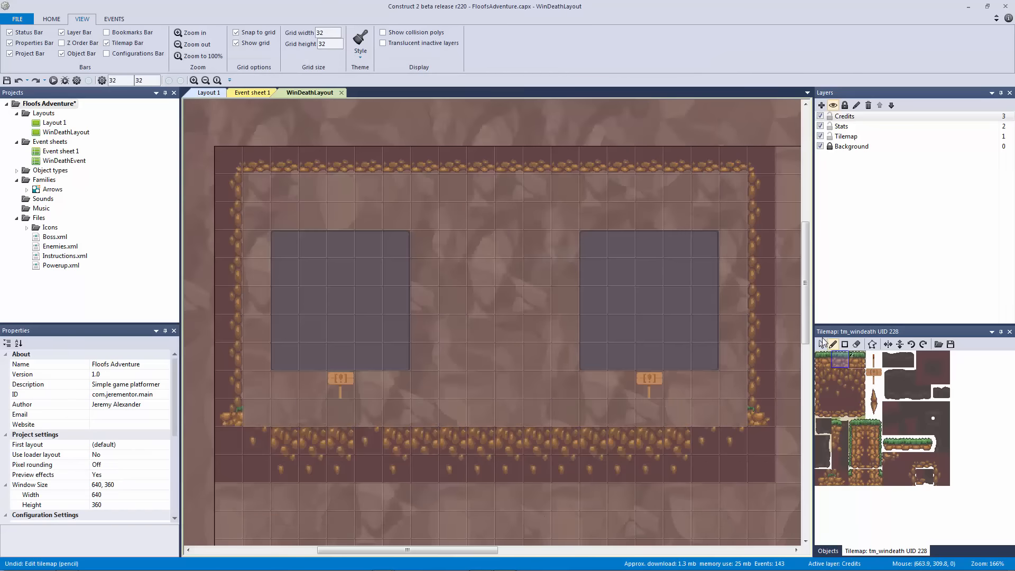
- Leave tile painting and open the tm_windeath tilemap's tileset image for editing
click(820, 344)
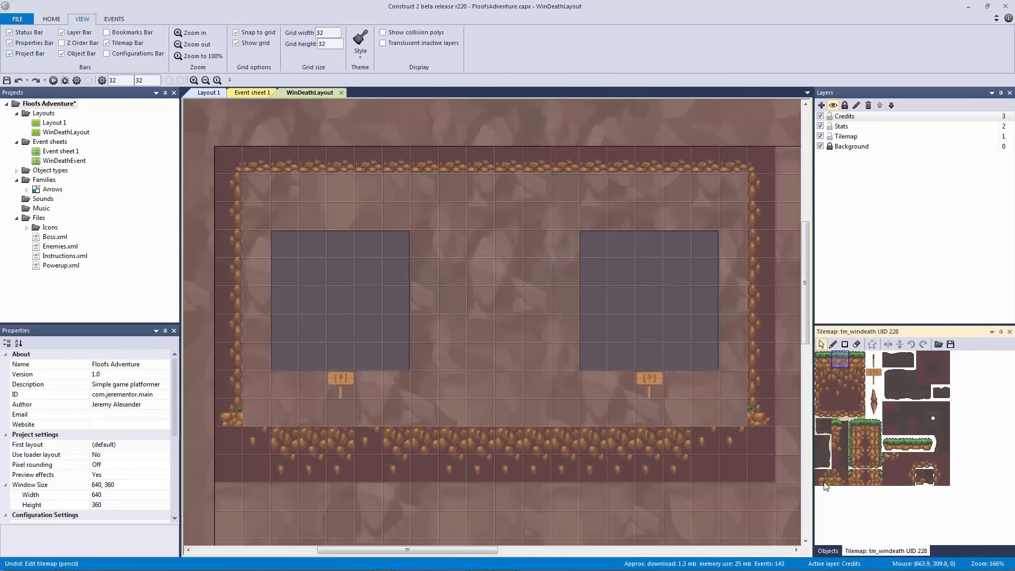
click(828, 551)
click(766, 460)
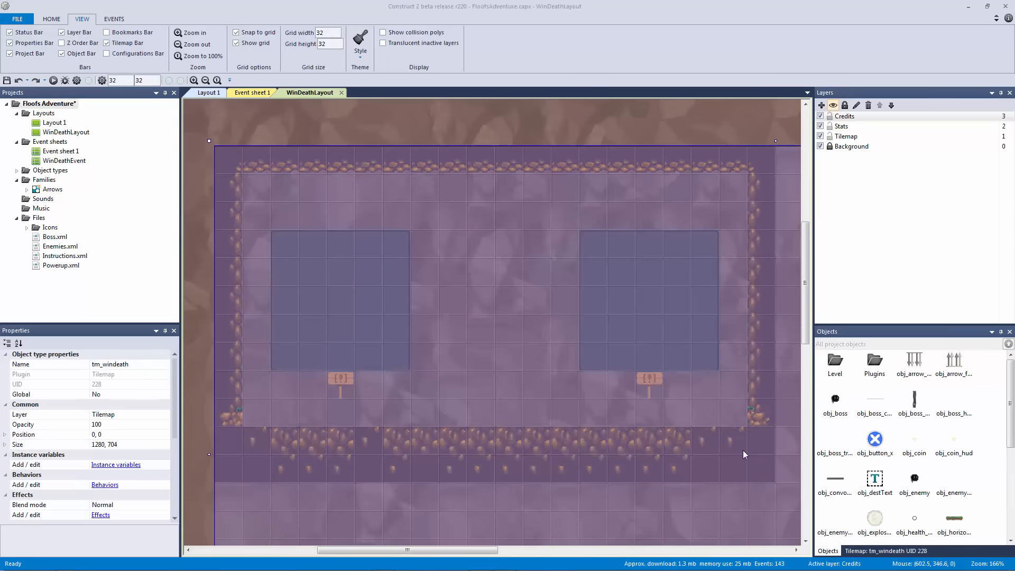
double_click(743, 449)
- Examine the grass and ground tiles of the tileset image up close, including the edges around the grass
click(395, 81)
click(394, 80)
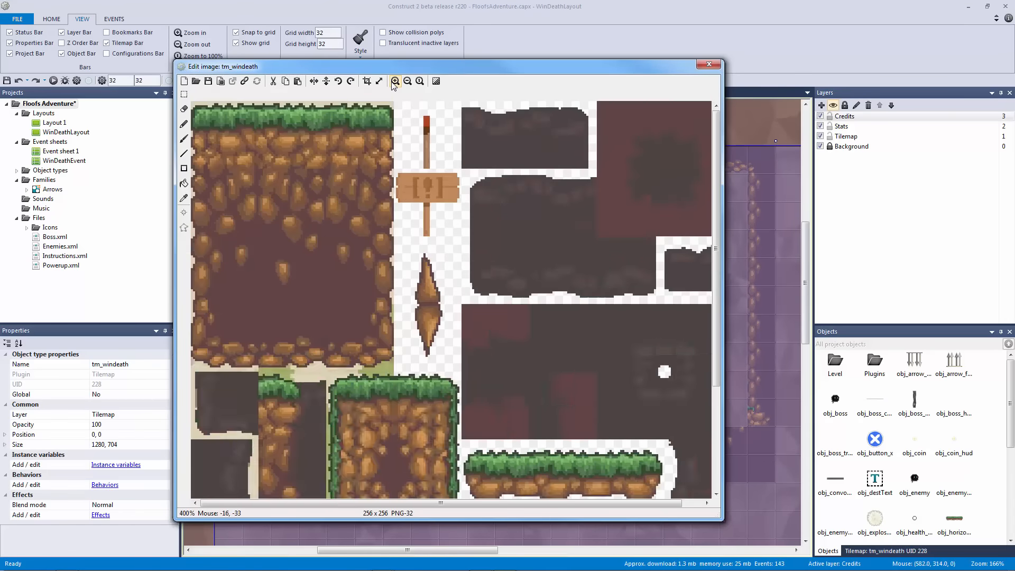
click(395, 81)
drag(718, 315, 648, 196)
drag(489, 502, 280, 463)
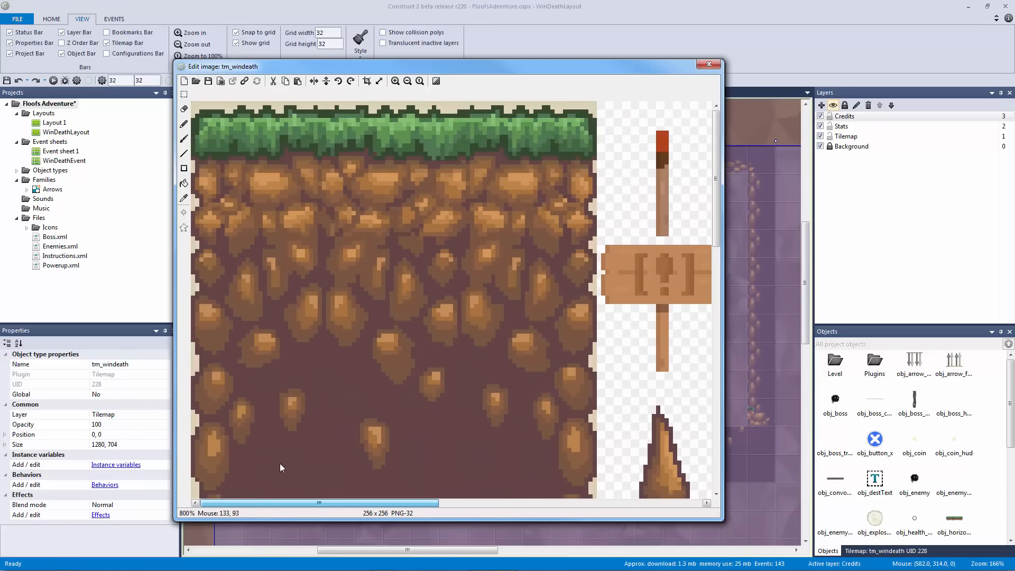
ctrl+scroll(353, 362, down, 5)
ctrl+scroll(355, 360, up, 2)
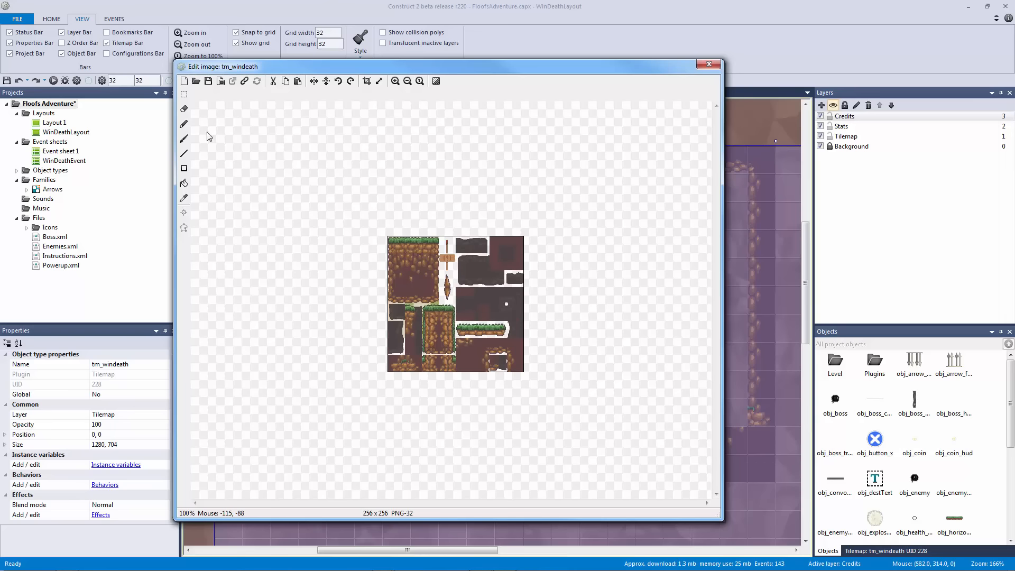
- Load Tilemap.png from the Tilemaps assets folder as the tm_windeath tileset image and close the image editor
click(196, 81)
click(359, 182)
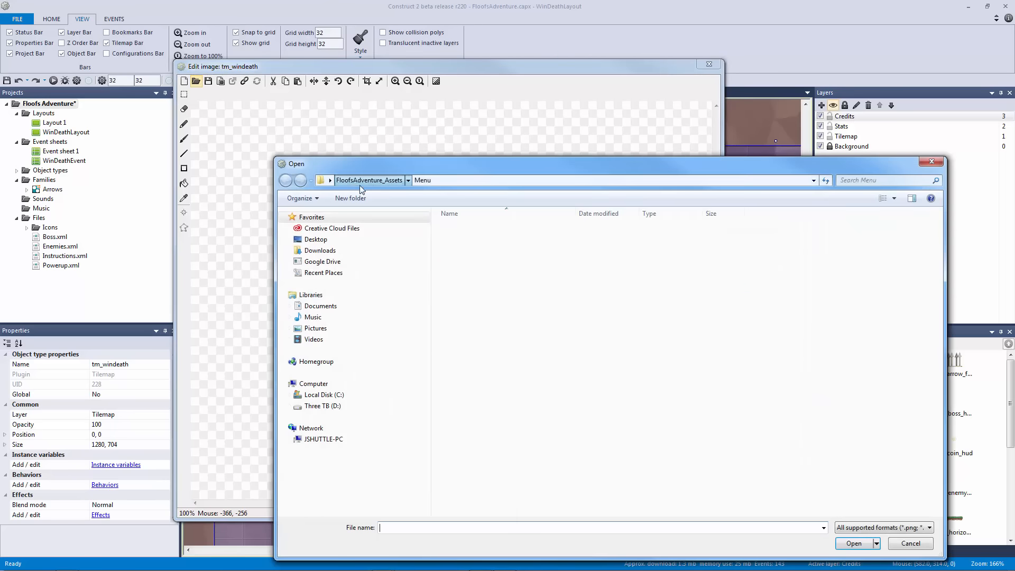
click(472, 264)
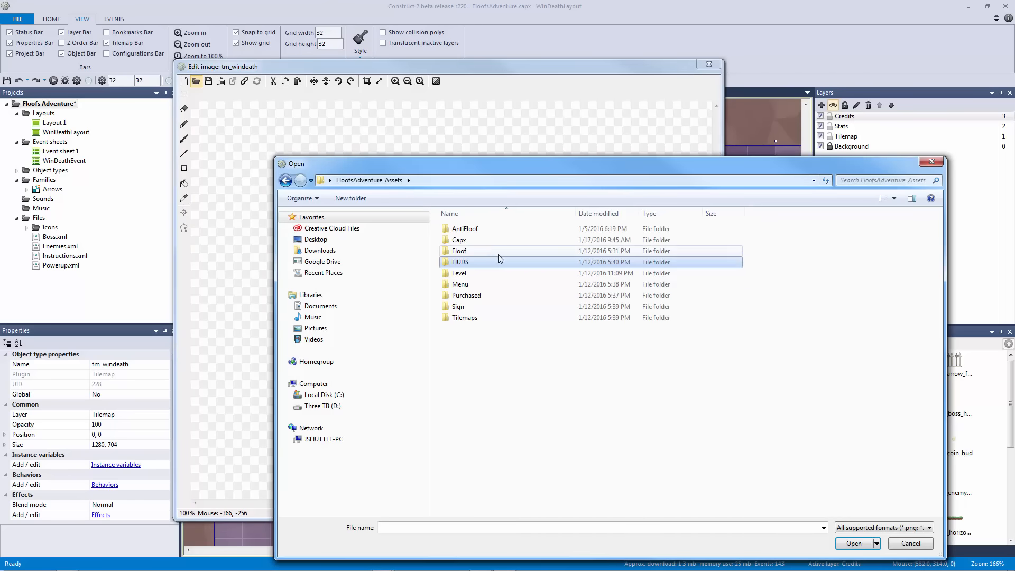
double_click(476, 273)
click(359, 180)
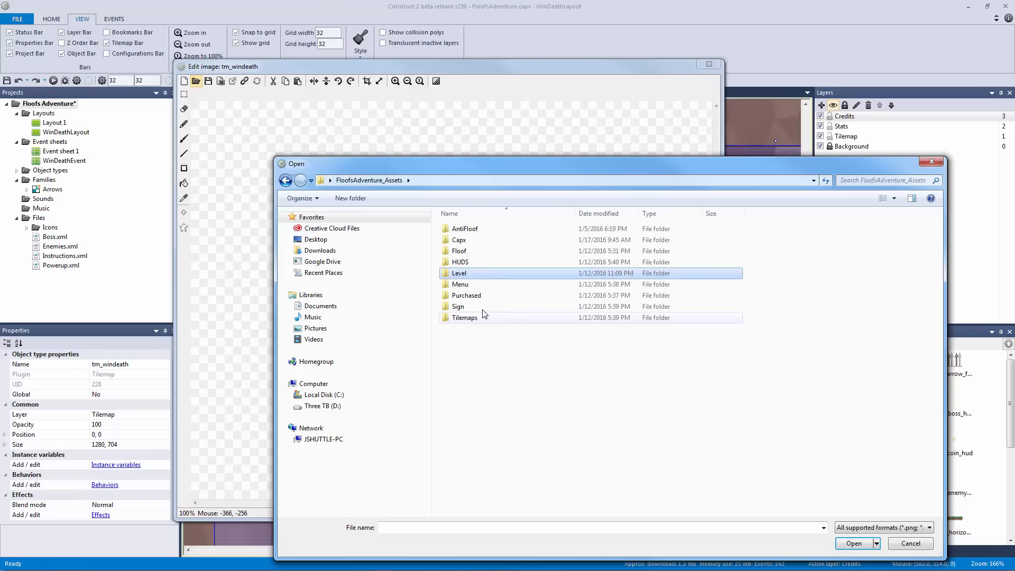
double_click(484, 320)
double_click(539, 249)
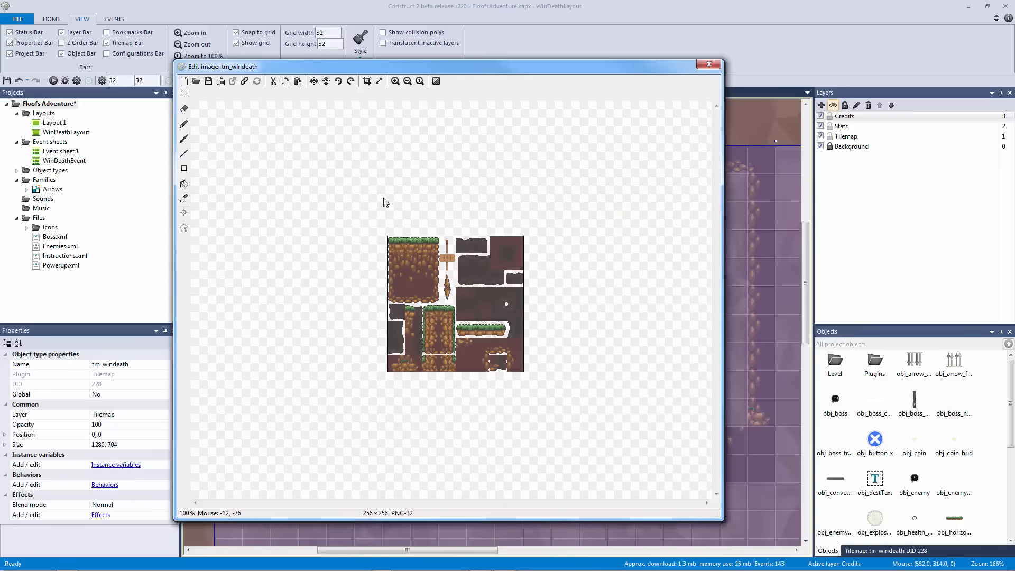
click(711, 64)
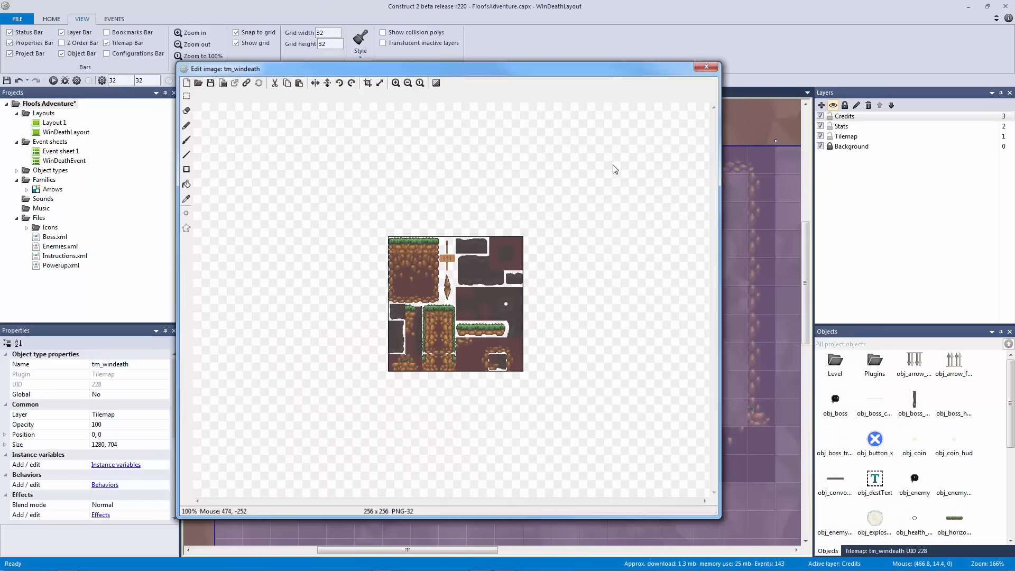
click(326, 125)
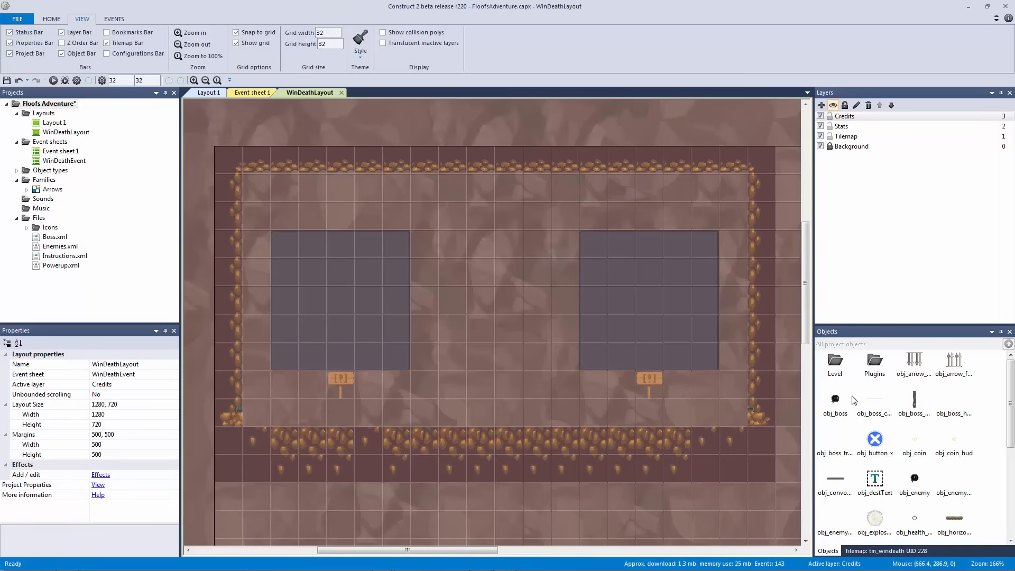
- Try painting the grass tile along the empty floor row between the walls, and undo the strokes
click(878, 545)
click(844, 361)
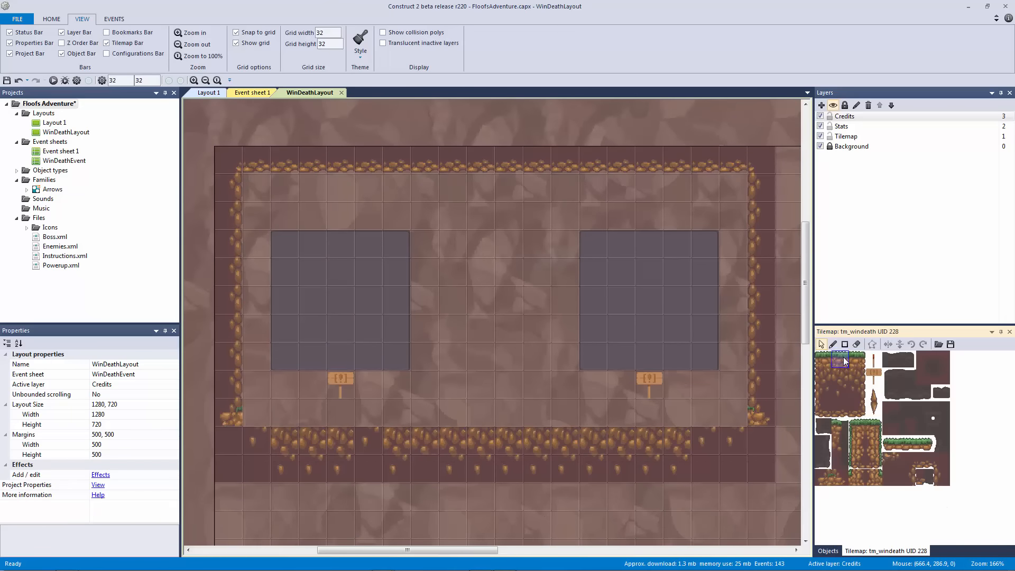
drag(722, 419, 322, 398)
key(ctrl+z)
key(ctrl+z)
key(ctrl+z)
key(ctrl+z)
key(ctrl+z)
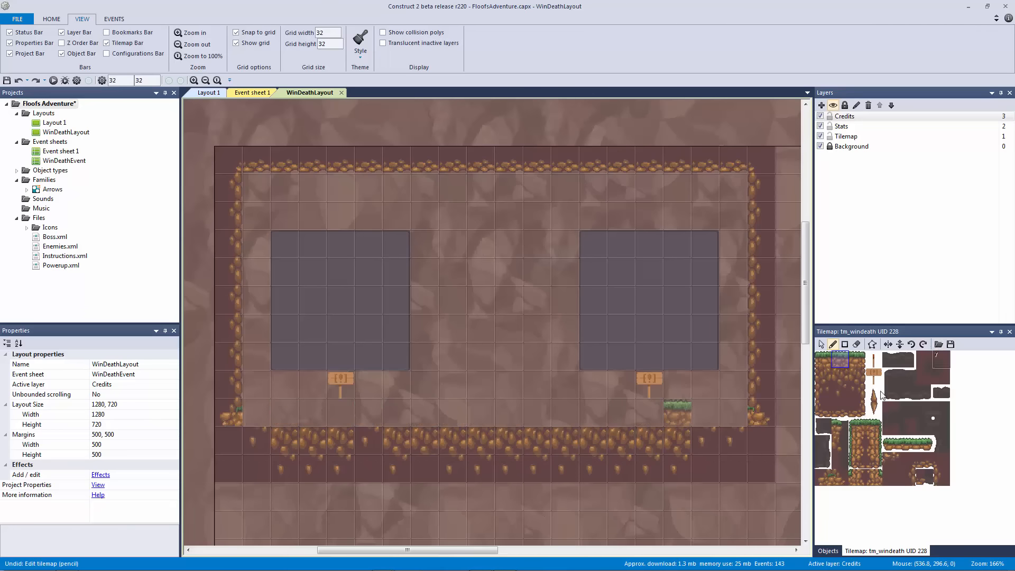
click(756, 433)
- Select the tm_windeath tilemap, load MenuTilemap.tmx into it and save the project
click(821, 344)
click(766, 423)
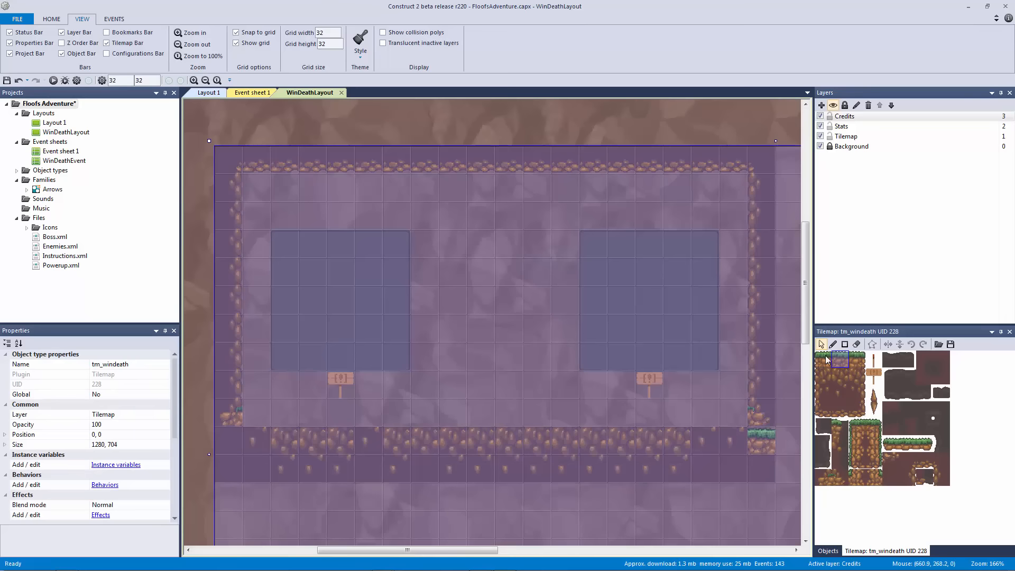
click(950, 344)
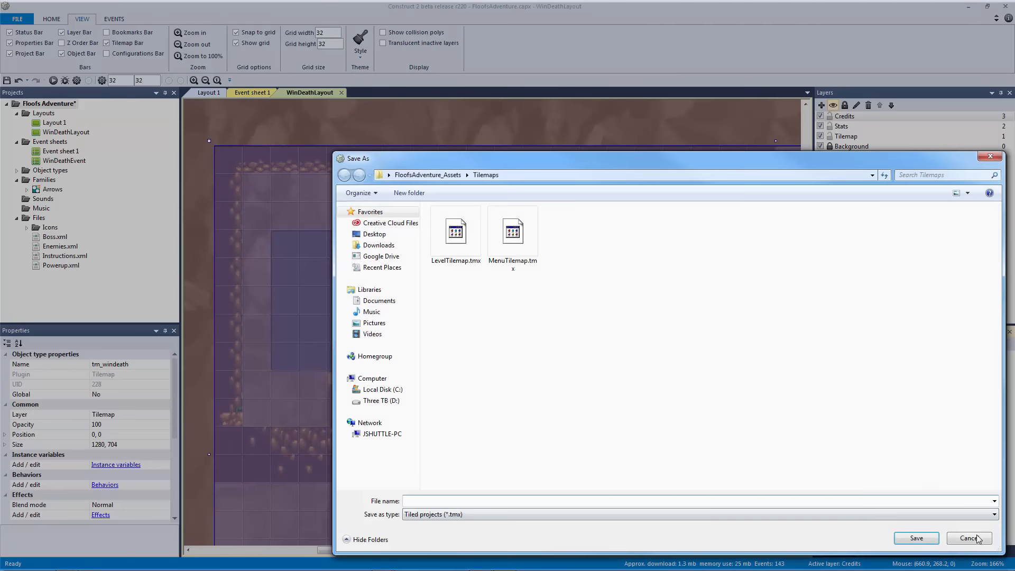
click(975, 534)
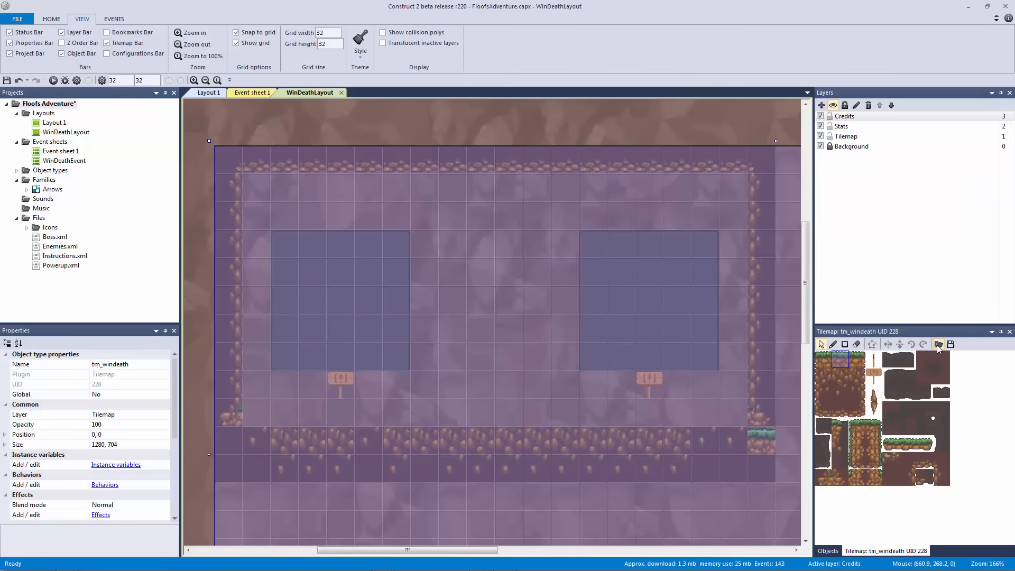
click(936, 345)
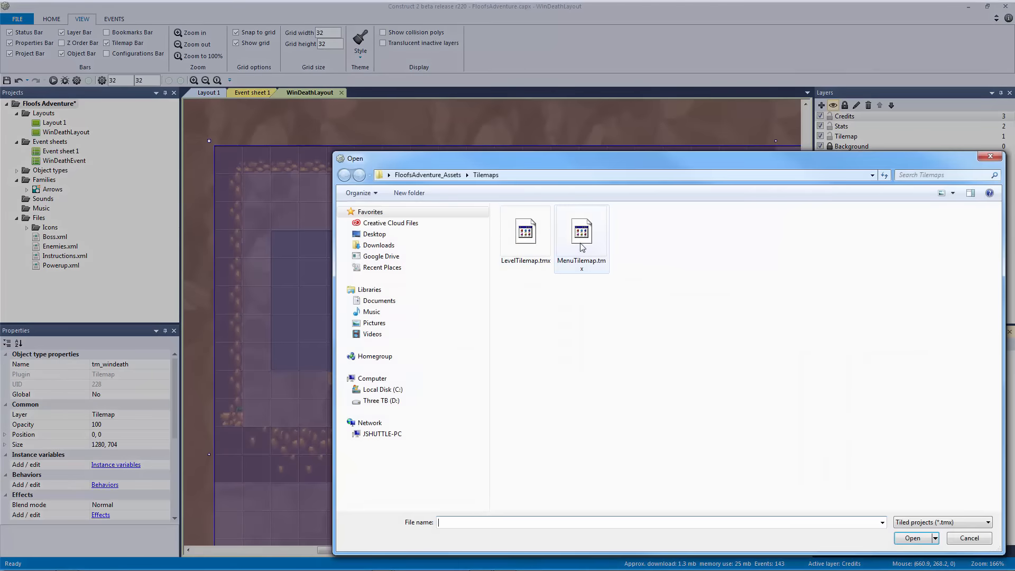
double_click(582, 245)
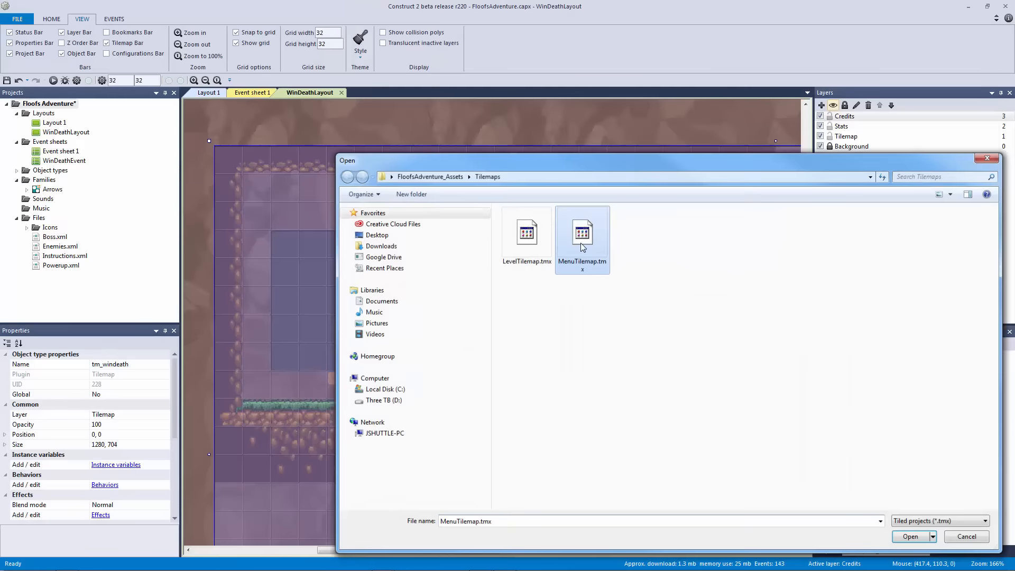
click(474, 127)
ctrl+scroll(591, 155, down, 5)
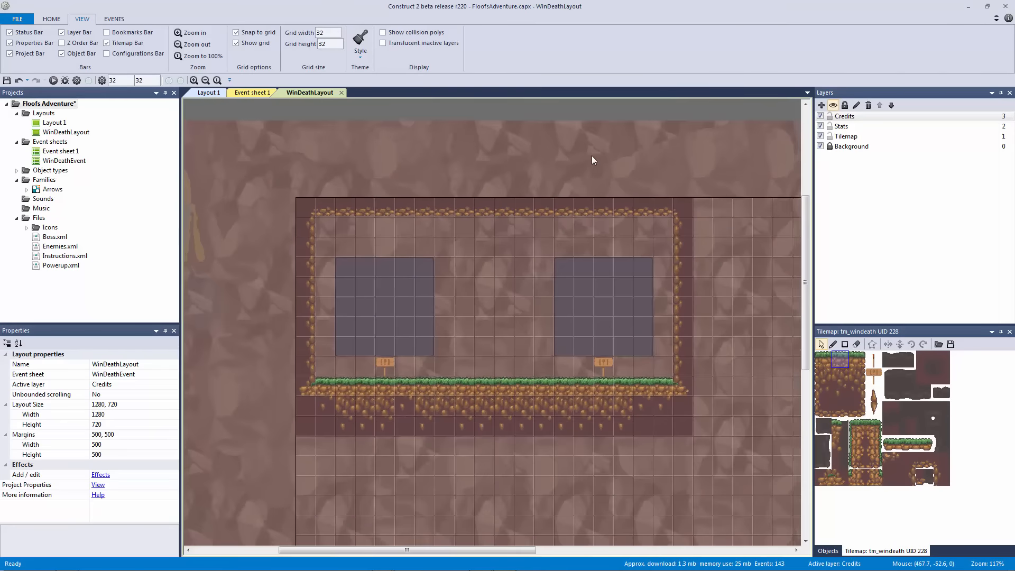
ctrl+scroll(592, 155, up, 5)
key(ctrl+s)
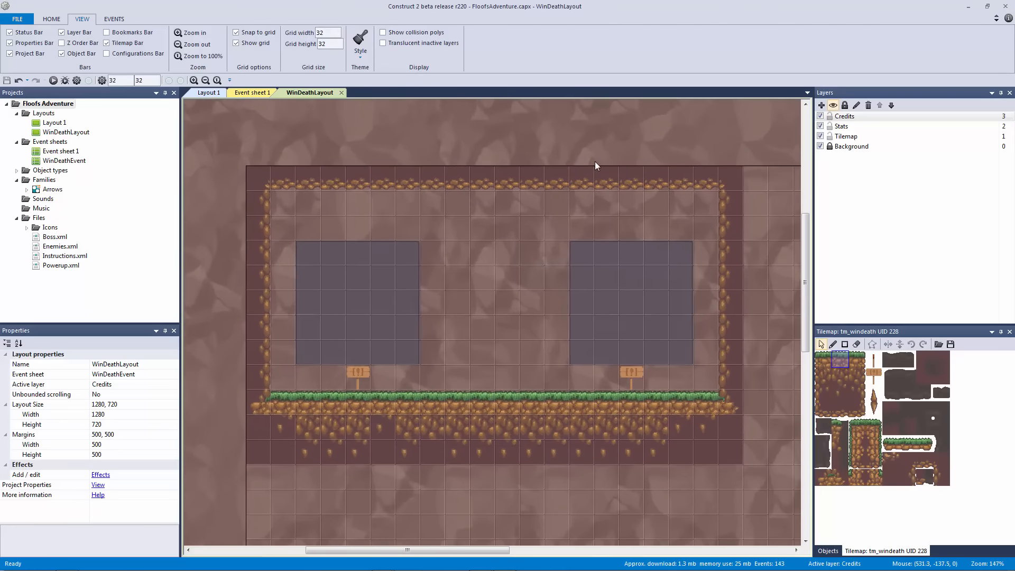
- Lock the Tilemap layer and insert a Sprite font object on the Credits layer over the Credits panel
click(829, 136)
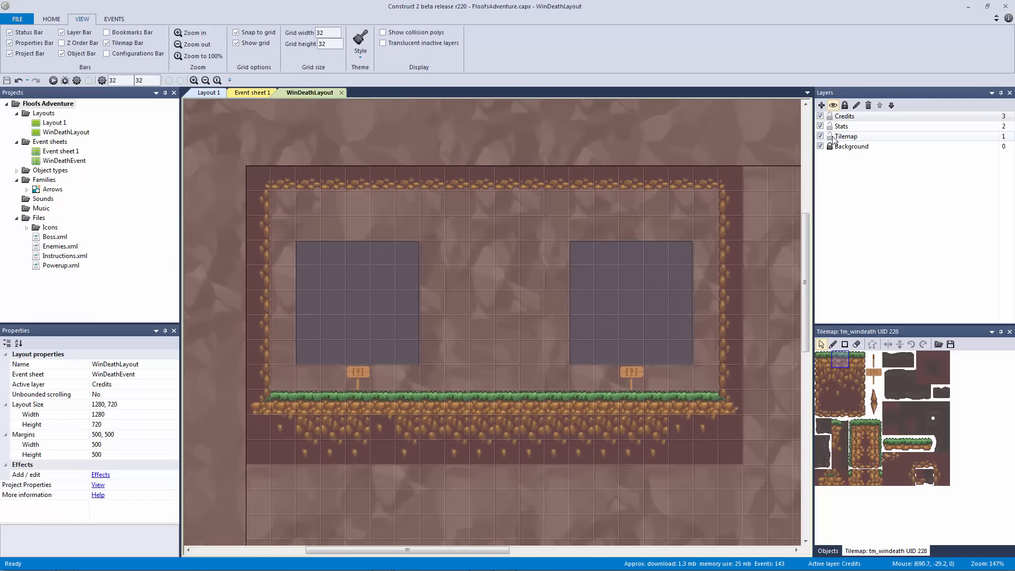
click(844, 116)
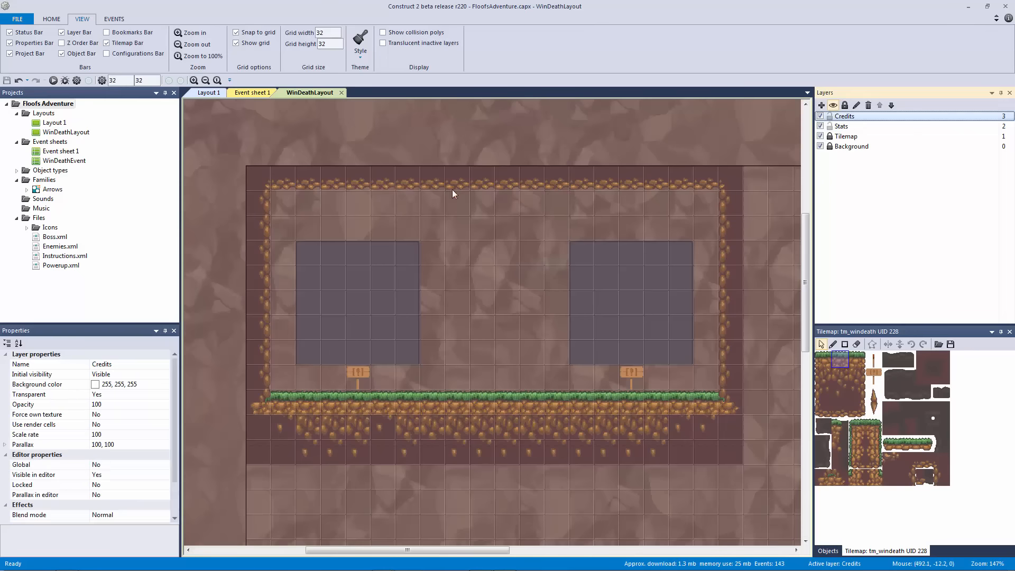
double_click(570, 214)
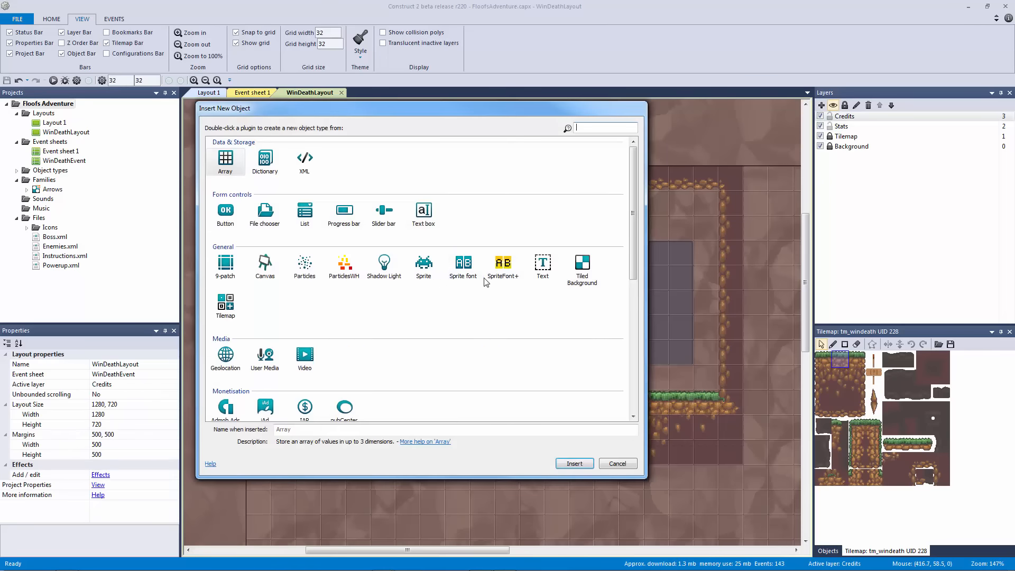
click(458, 267)
double_click(458, 266)
click(600, 237)
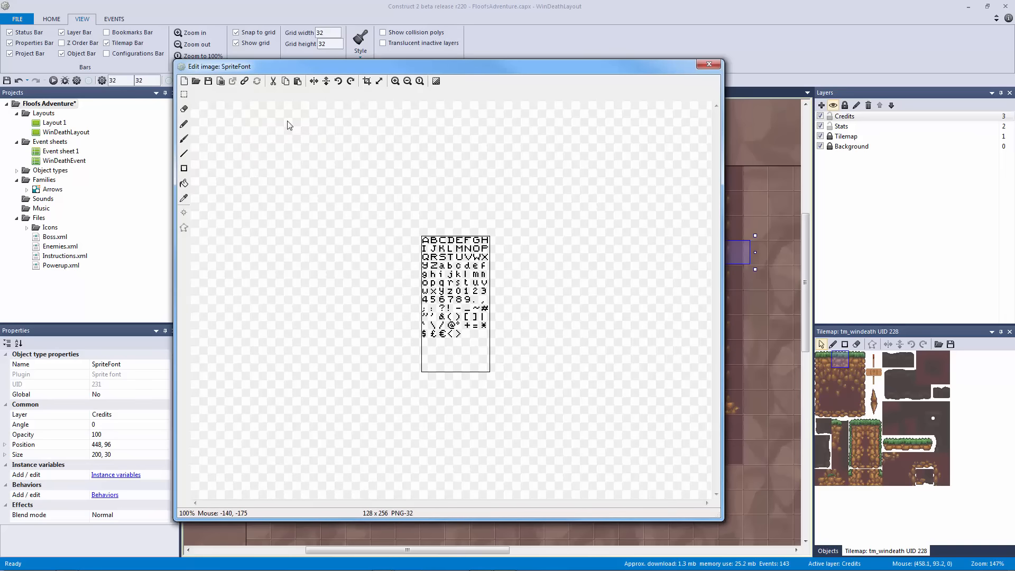
- Load Spritefont.png from the Purchased assets folder as the sprite font's image and close the image editor
click(195, 81)
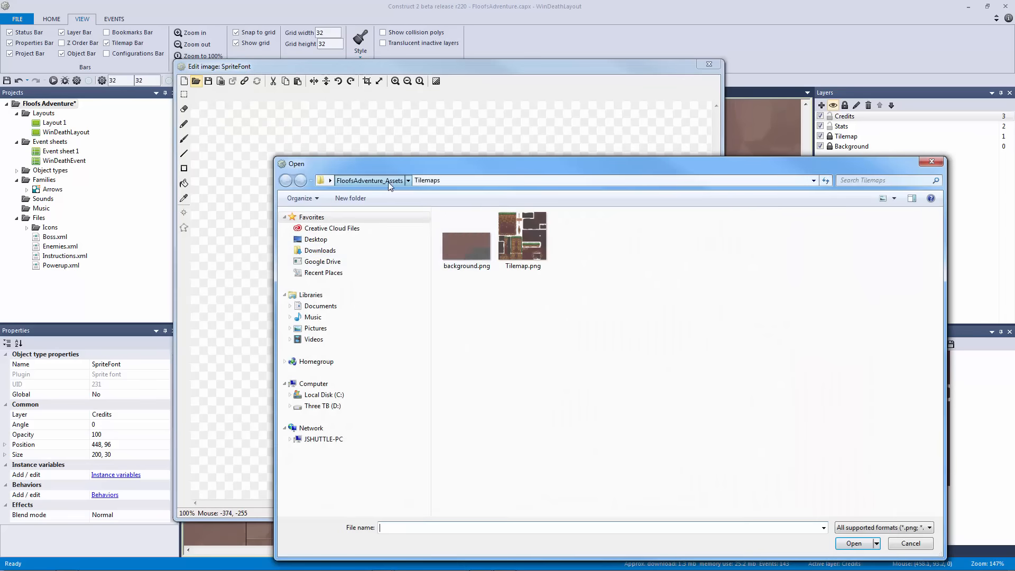
click(388, 180)
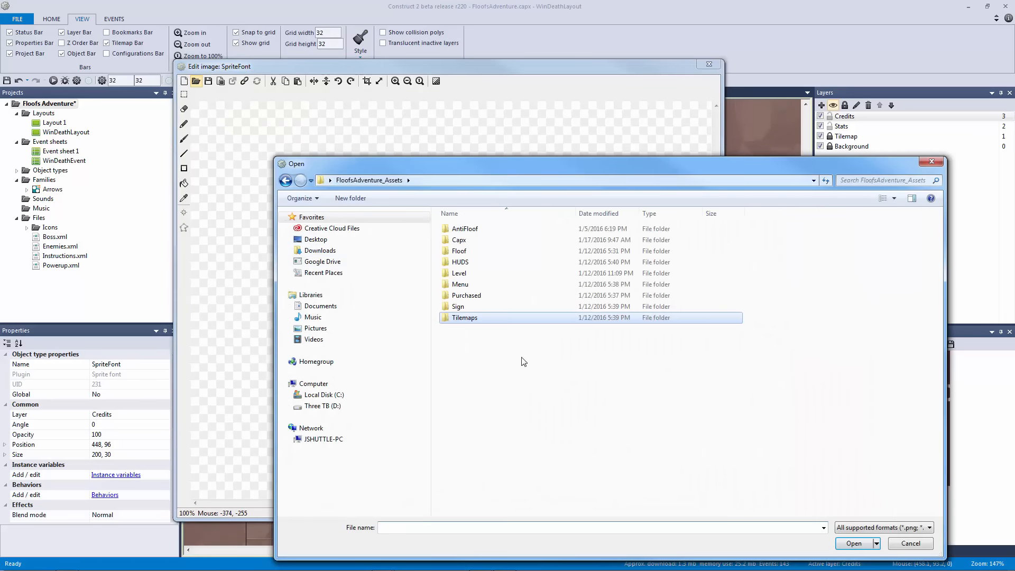
double_click(485, 306)
double_click(467, 234)
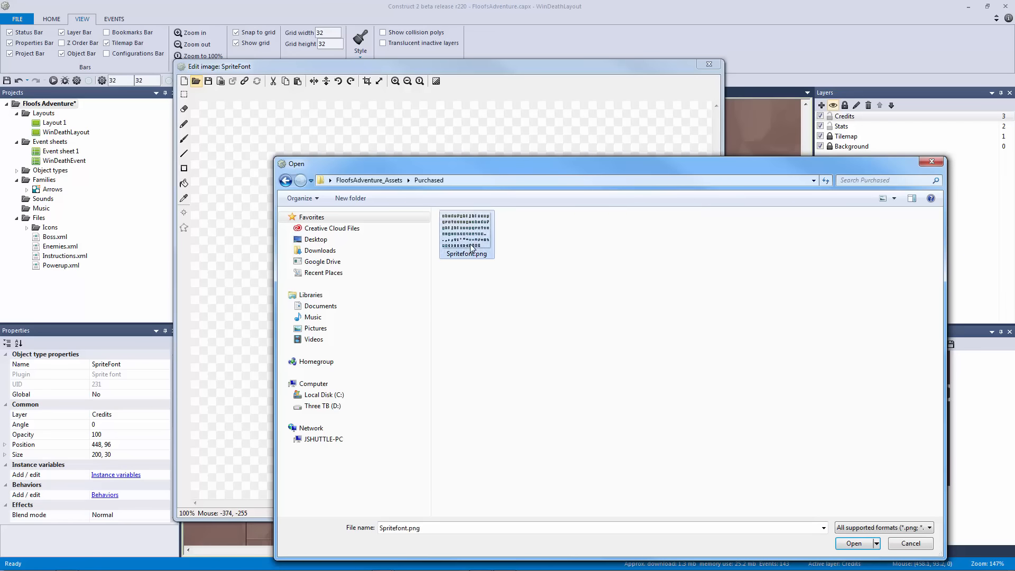
click(702, 67)
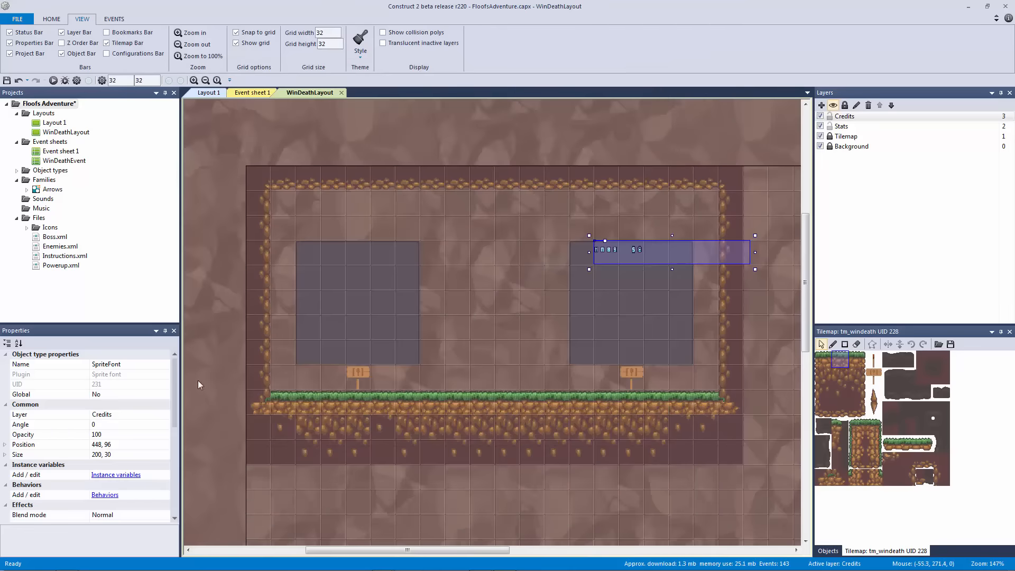
- Set the sprite font's character width to 8 and scale to 2, and enlarge its text box to 224 x 64
drag(173, 388, 173, 482)
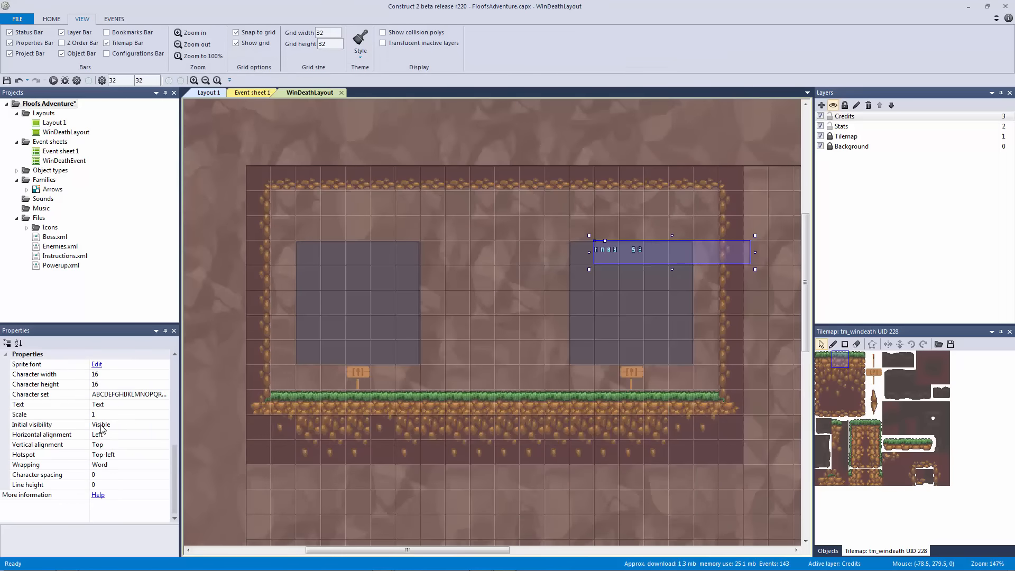
click(110, 375)
click(110, 375)
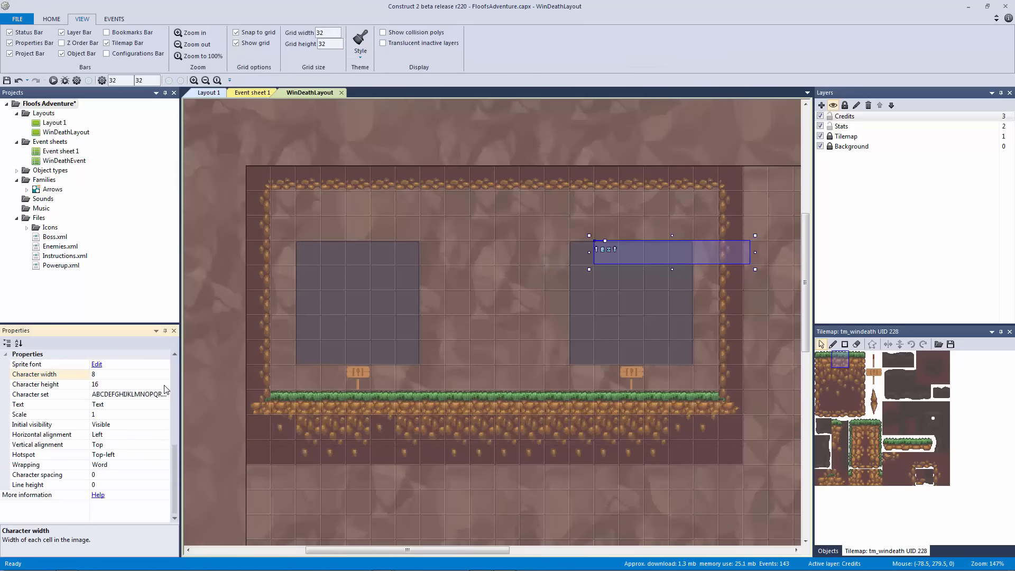
click(125, 413)
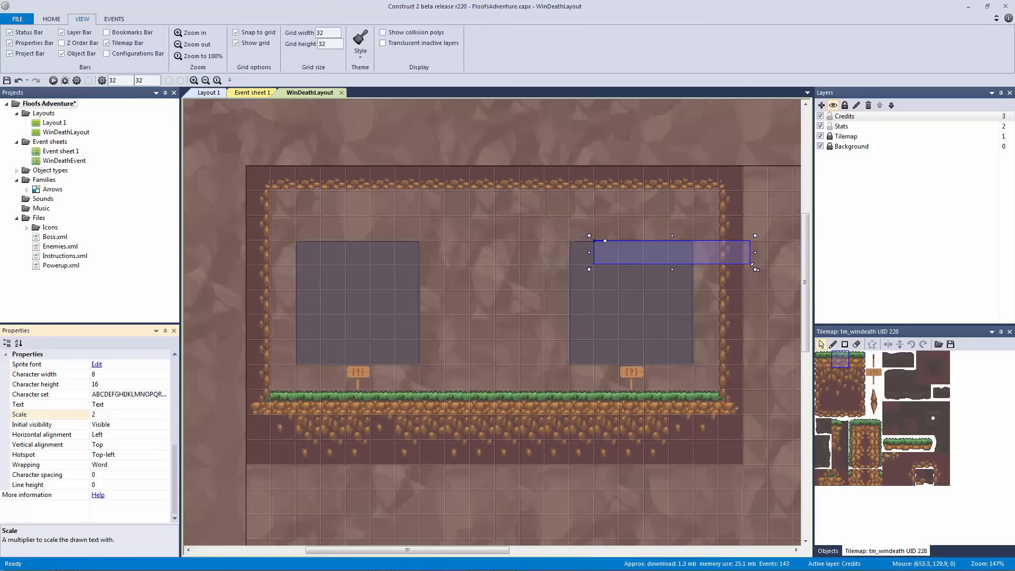
drag(756, 268, 773, 294)
- Rename the sprite font sf_menu_font and move it to 416, 96 at the Credits panel's upper-left corner
scroll(176, 461, up, 3)
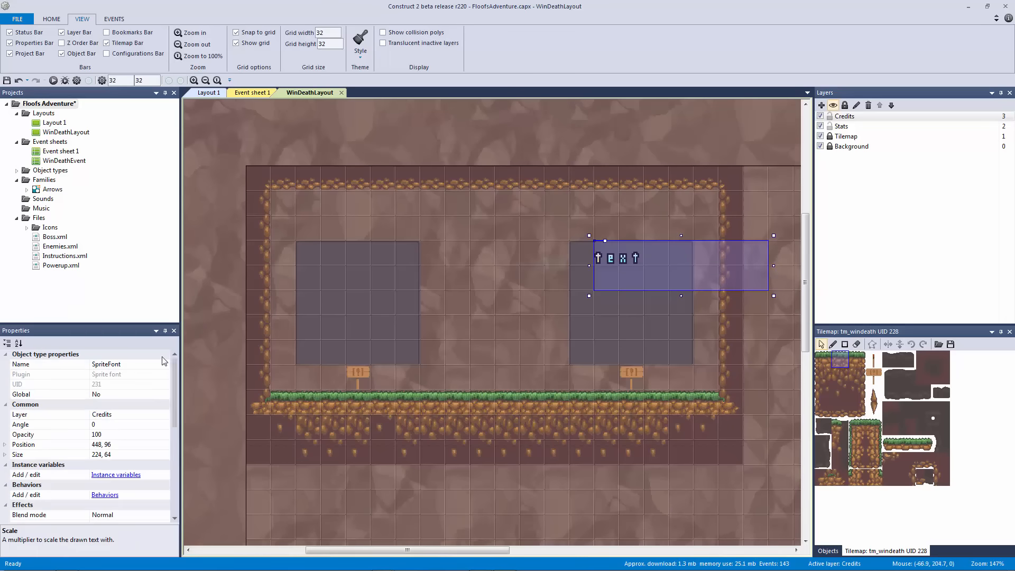
click(145, 366)
text(sf_menu_font)
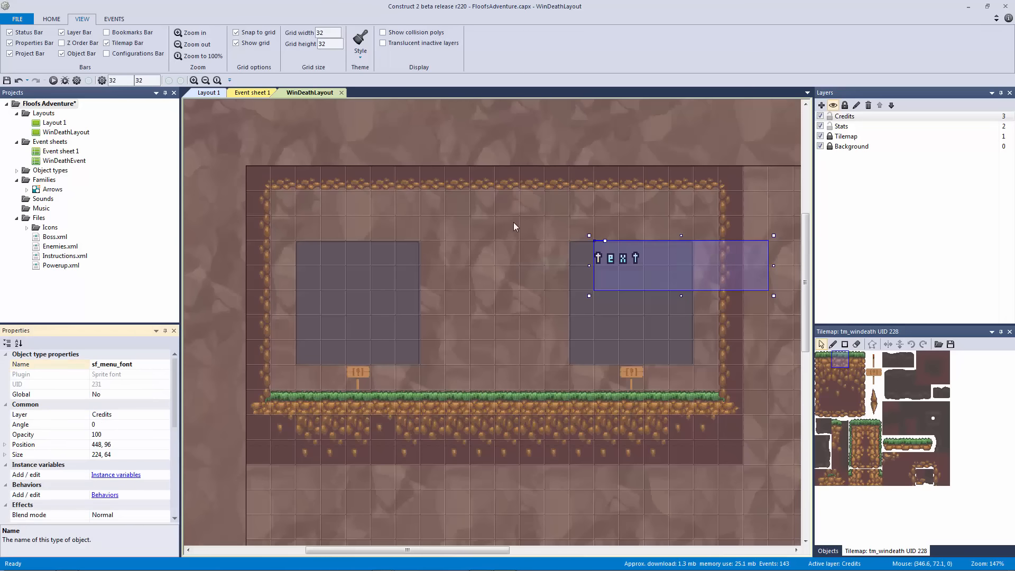
drag(599, 257, 591, 258)
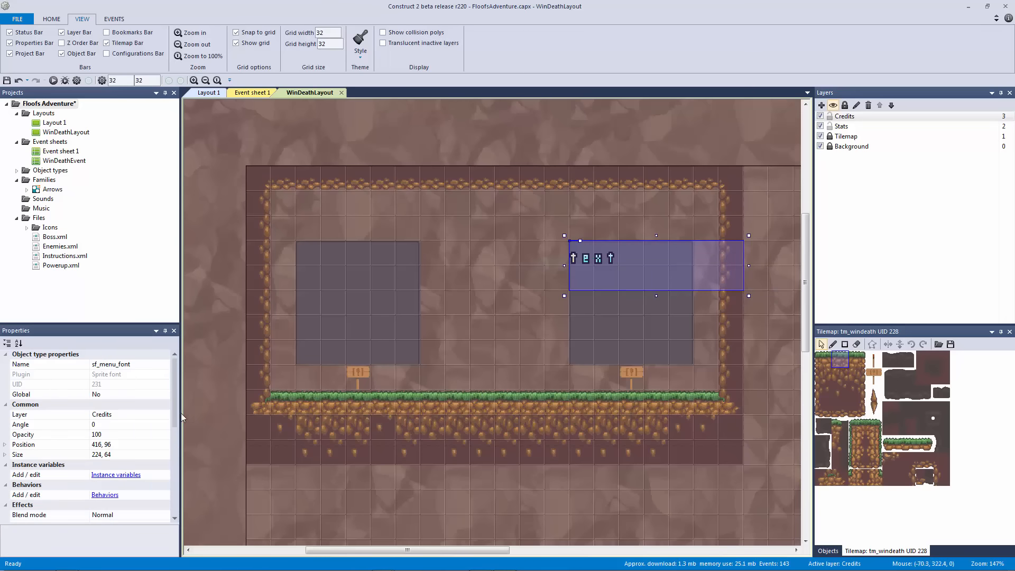
- Set both the horizontal and vertical alignment of sf_menu_font to Center
scroll(114, 431, down, 5)
click(53, 435)
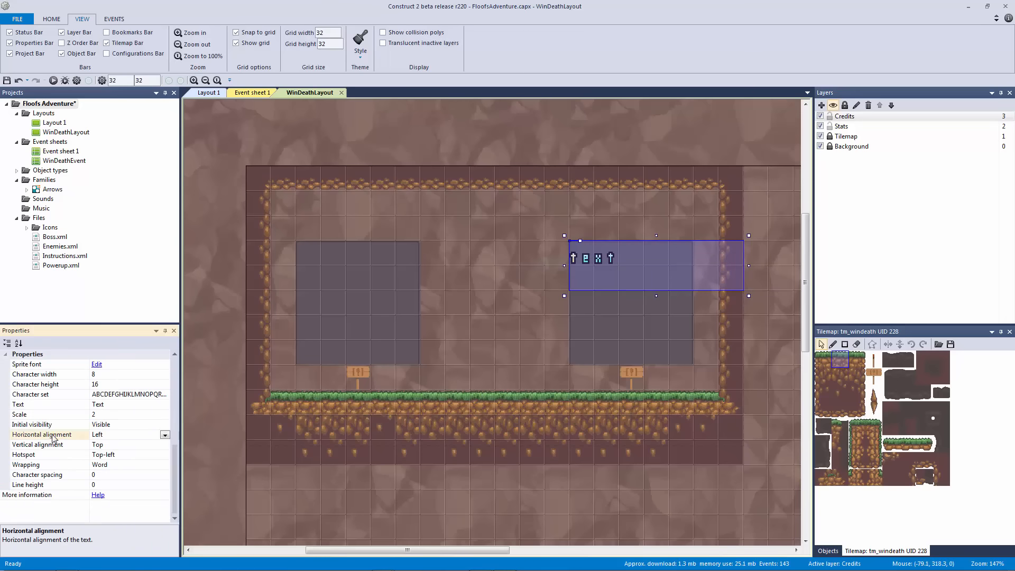
click(165, 435)
click(139, 453)
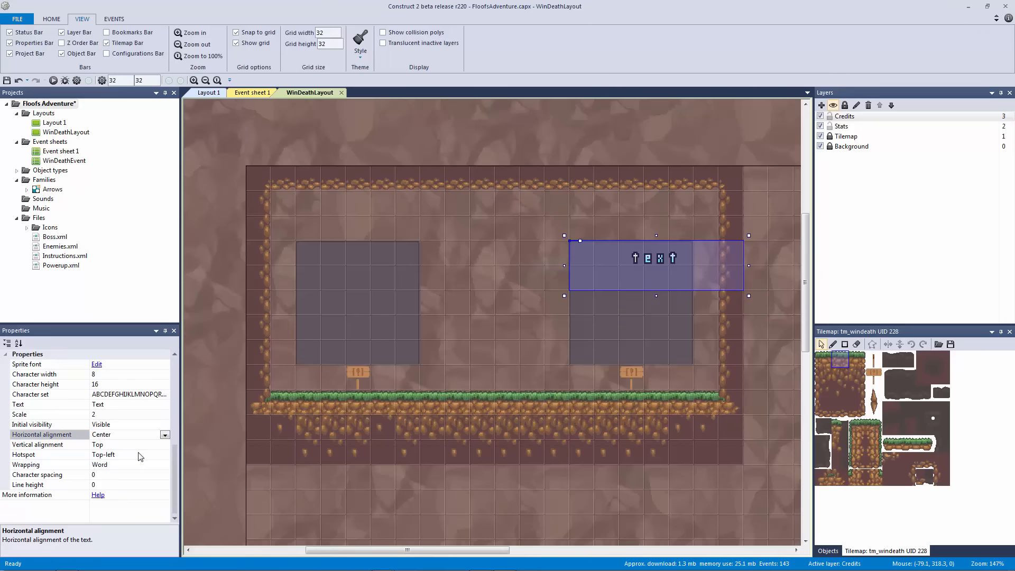
click(149, 446)
click(165, 447)
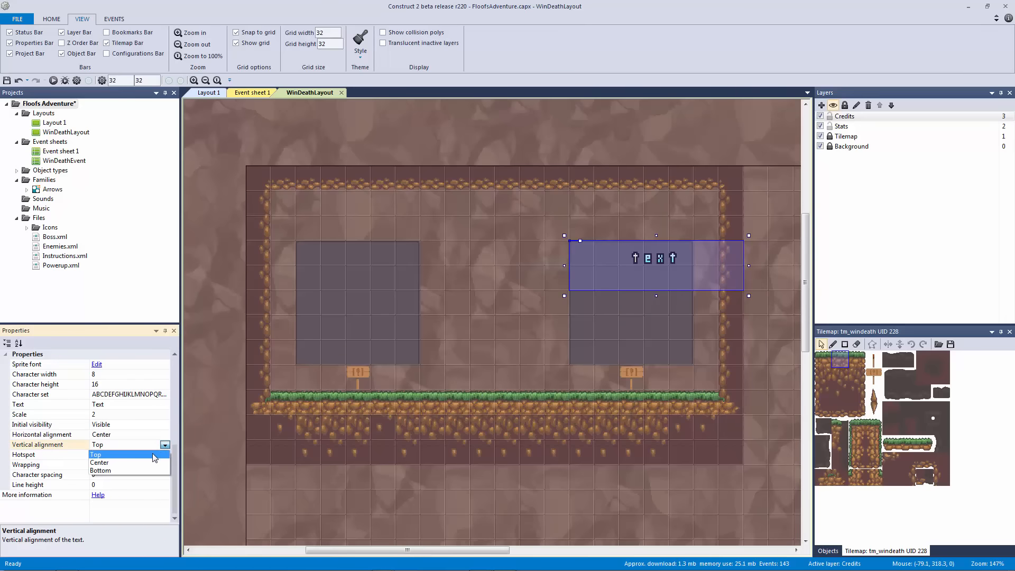
click(126, 464)
- Shrink the sf_menu_font text box to the Credits panel's width and one grid cell in height
click(74, 458)
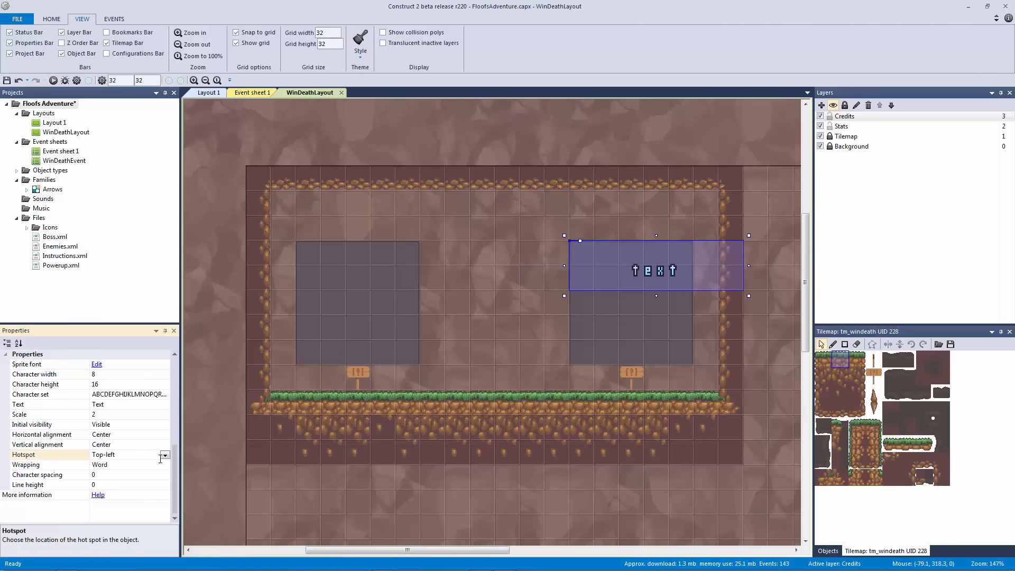
drag(673, 270, 649, 247)
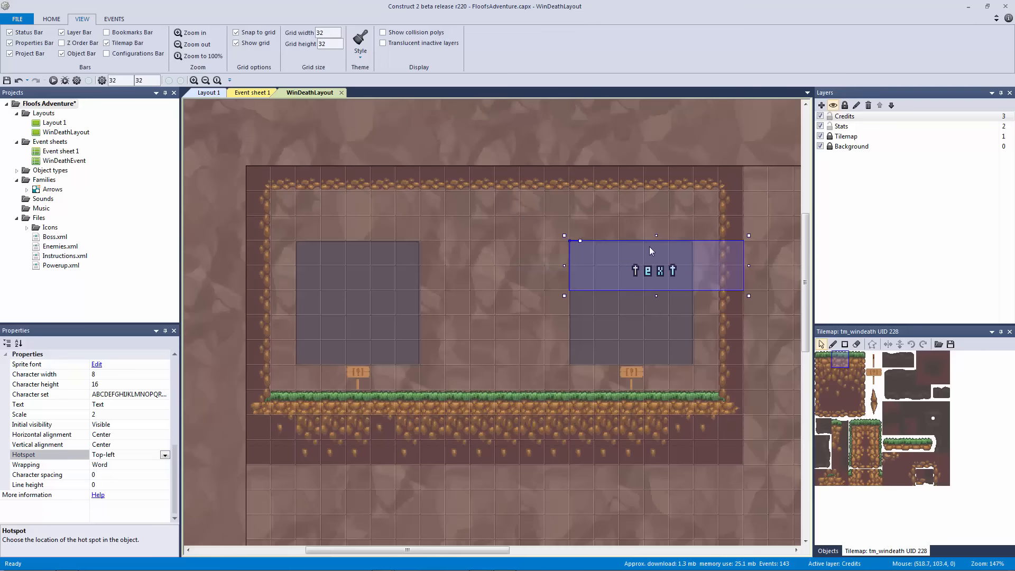
drag(749, 296, 701, 255)
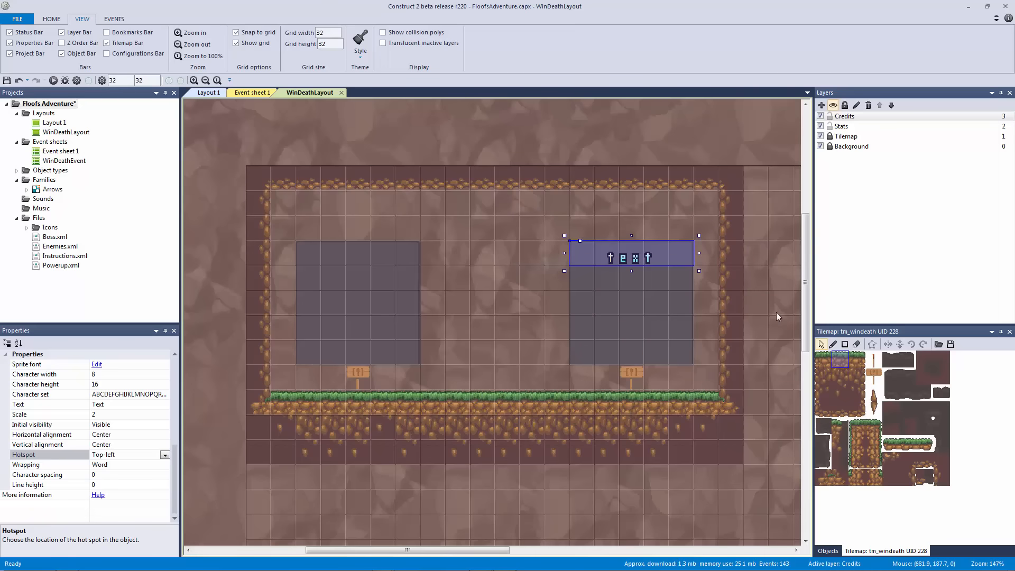
- Try the vertical and horizontal alignment options of the sprite font title on the Credits panel, ending on Center for both
click(776, 313)
ctrl+scroll(739, 300, up, 3)
middle_drag(673, 310, 536, 334)
click(567, 251)
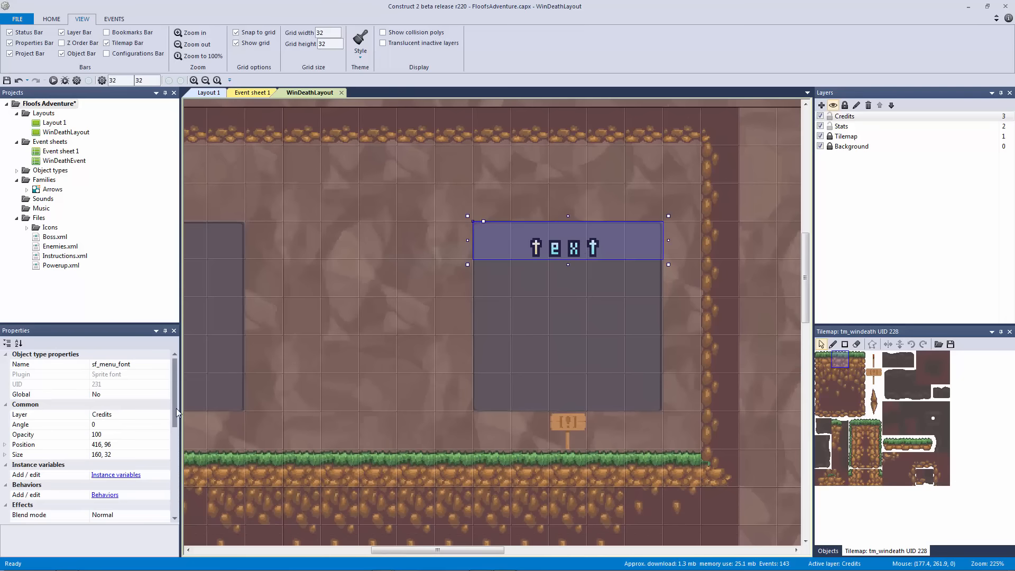
scroll(171, 449, down, 4)
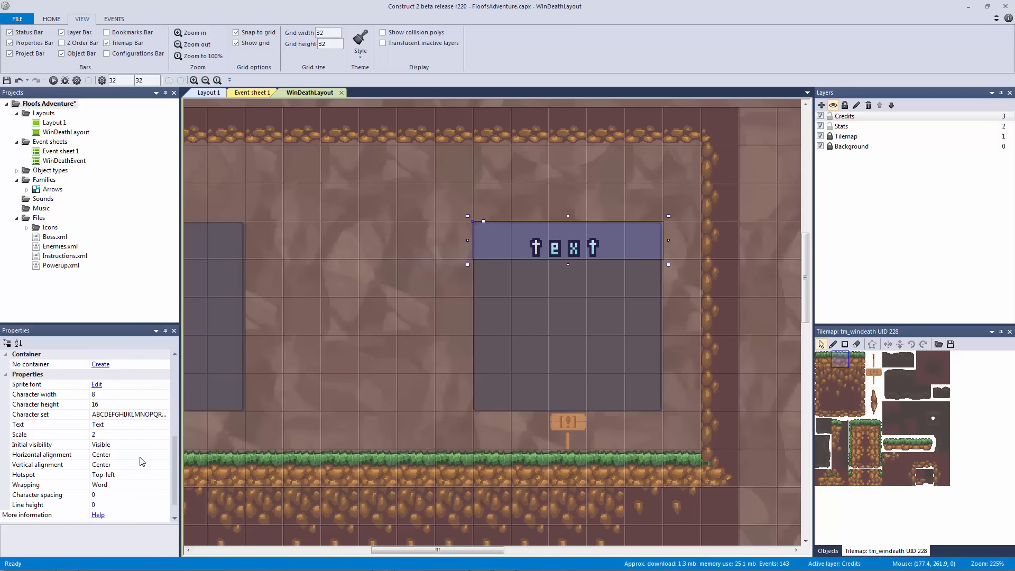
click(140, 457)
click(142, 465)
click(148, 465)
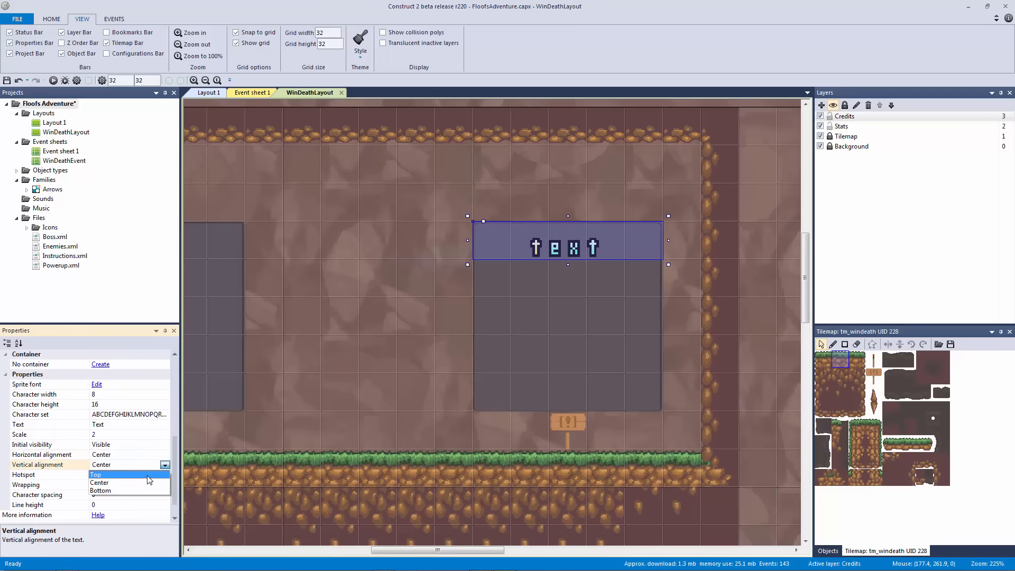
click(127, 474)
click(150, 465)
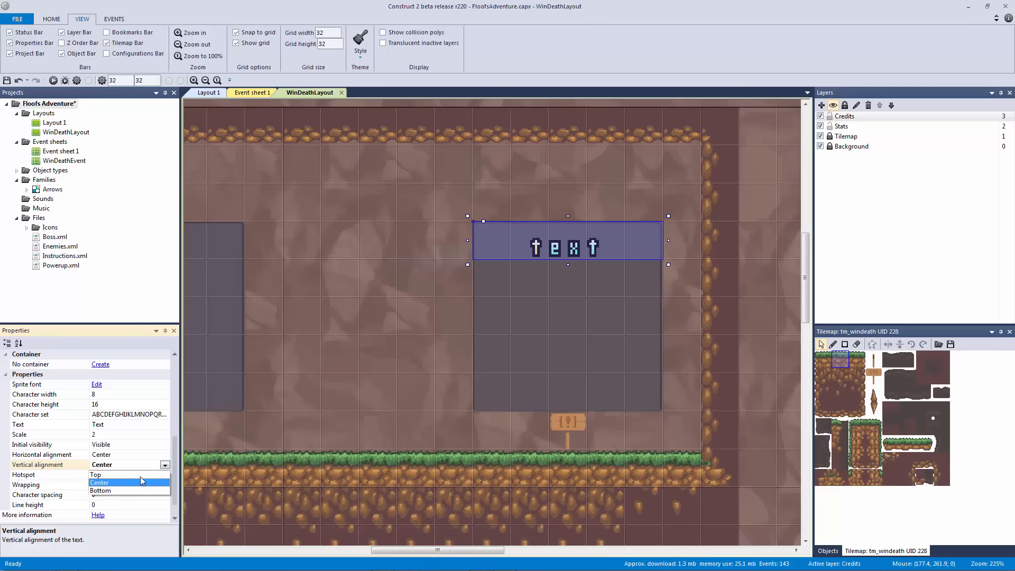
click(141, 484)
click(83, 458)
click(164, 455)
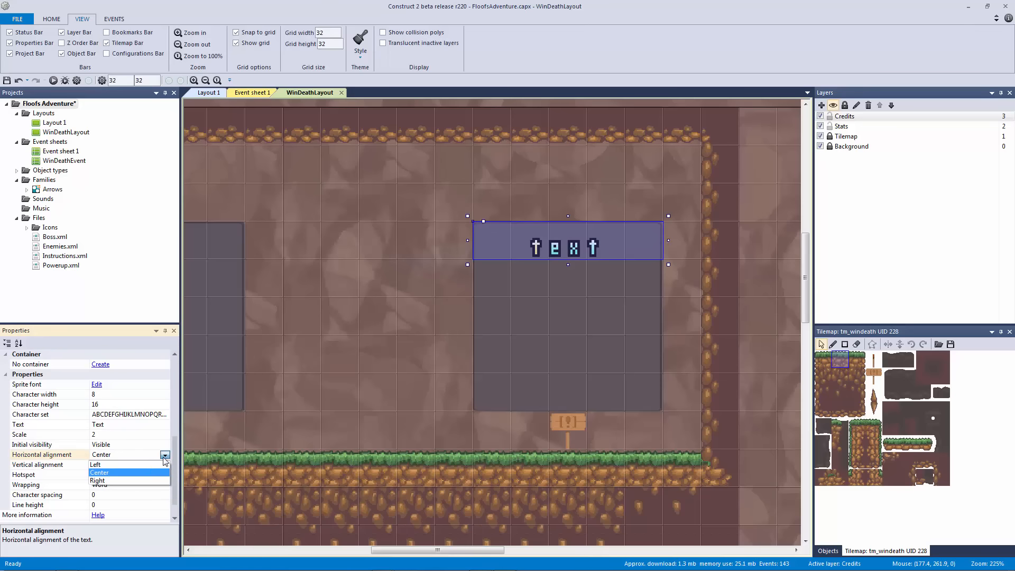
click(139, 476)
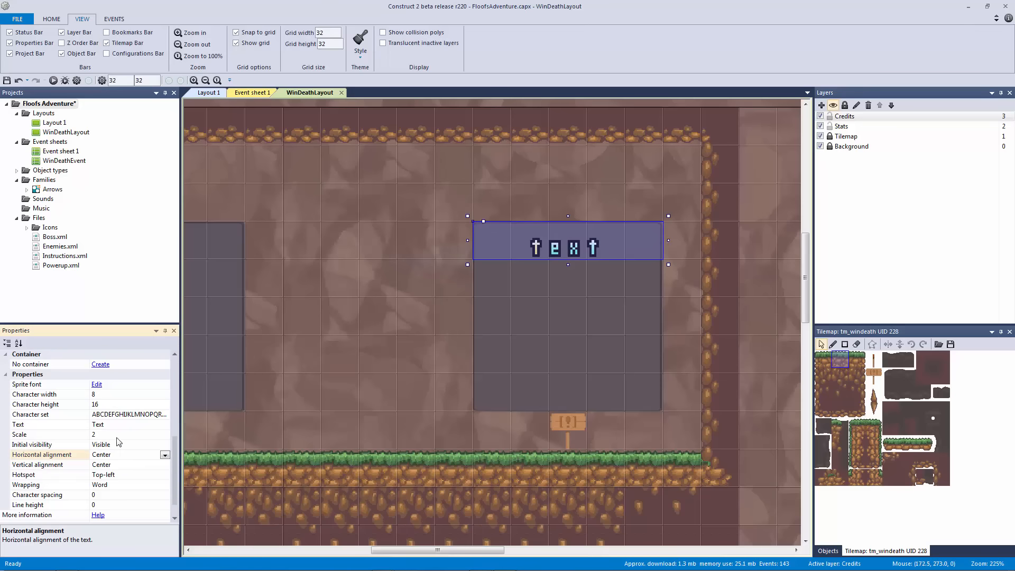
- Set the text of the sprite font title on the Credits panel to Credits
click(109, 425)
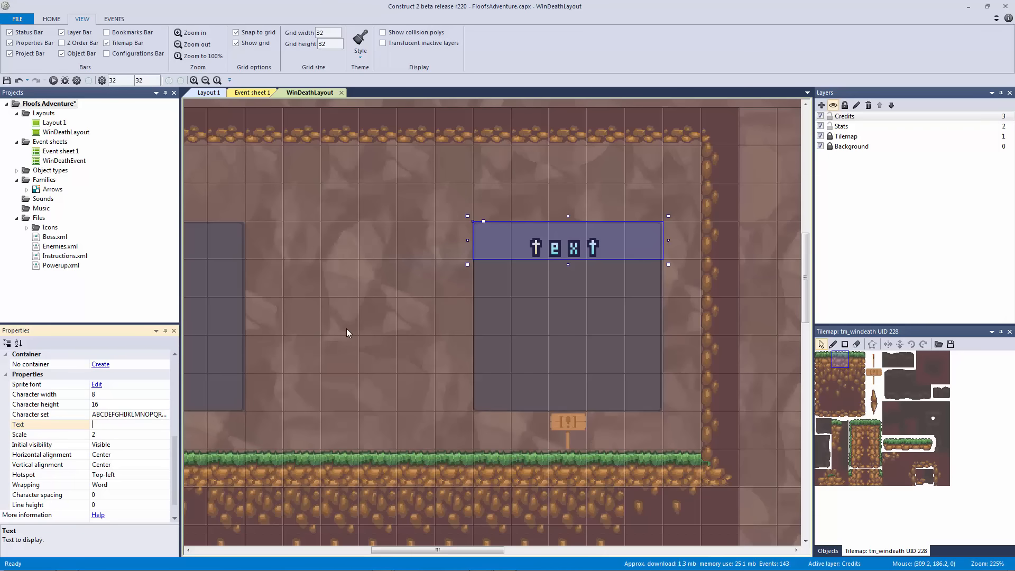
text(Credits)
key(Return)
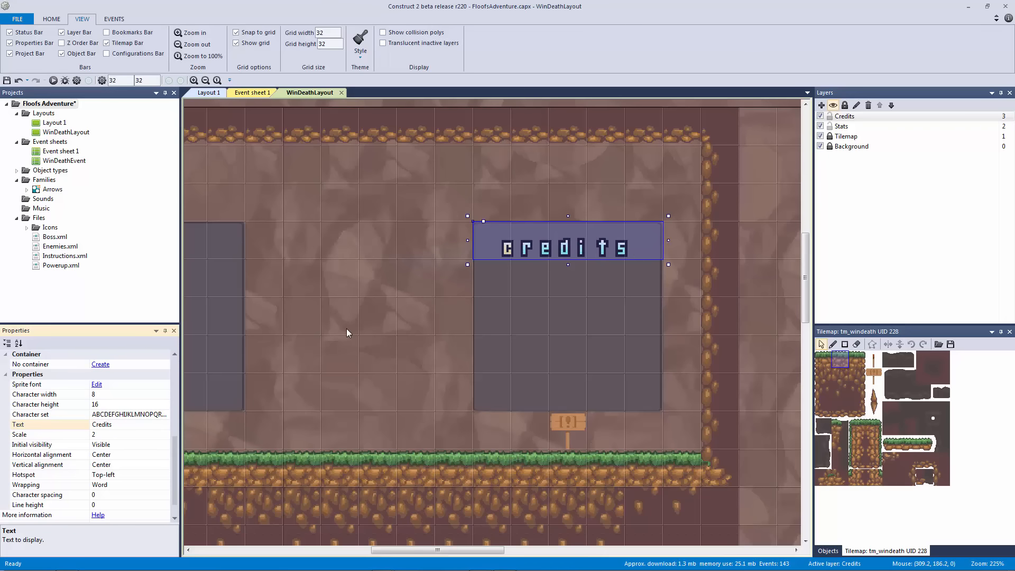
click(419, 285)
- Duplicate the Credits title onto the top of the other panel at position 64, 96
click(543, 250)
ctrl+scroll(462, 263, down, 3)
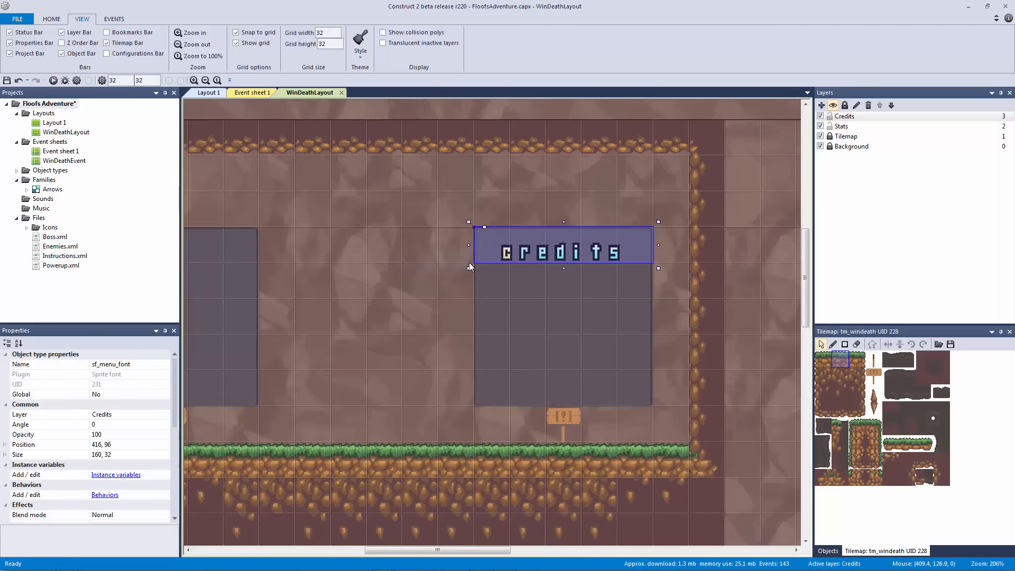
middle_drag(458, 262, 572, 273)
ctrl+drag(646, 268, 297, 260)
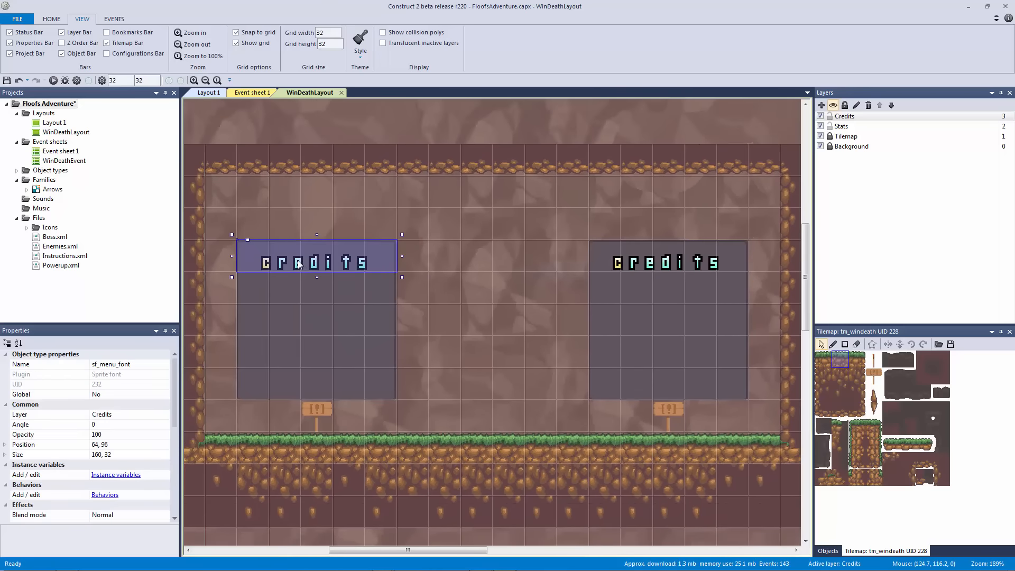
- Set the duplicated title's text to Stats and deselect it
scroll(164, 419, down, 5)
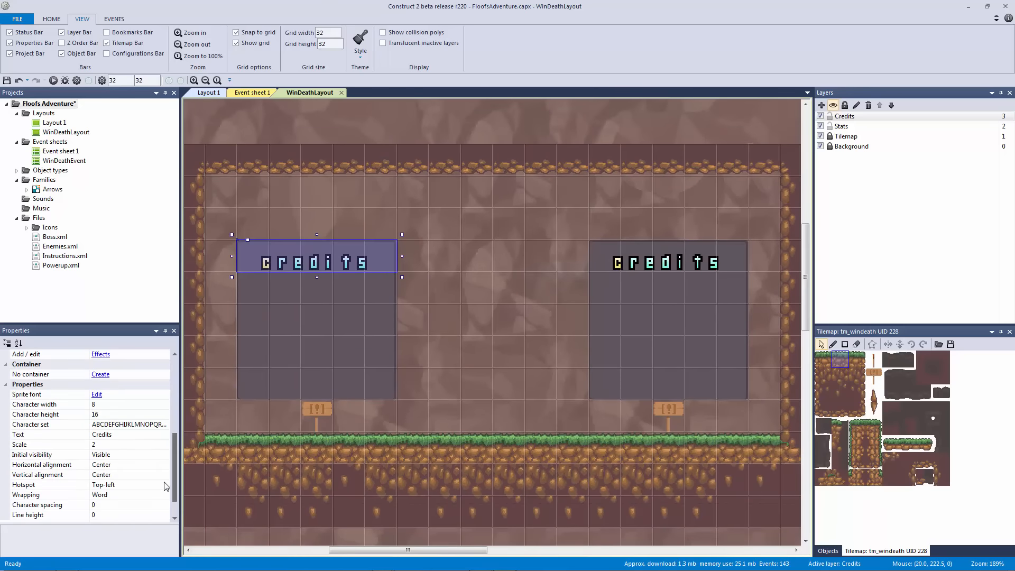
click(132, 434)
text(St)
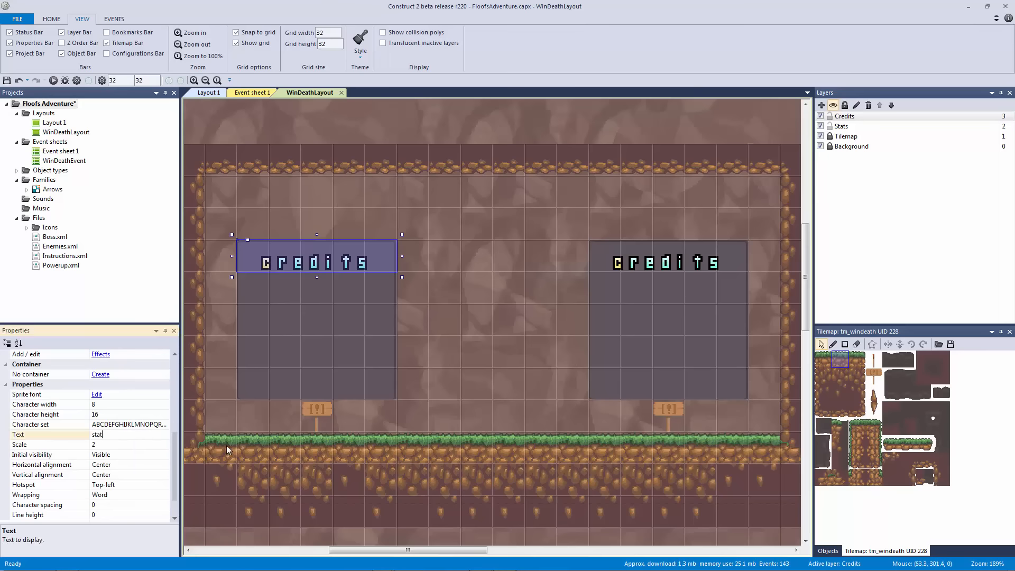
text(ats)
key(Return)
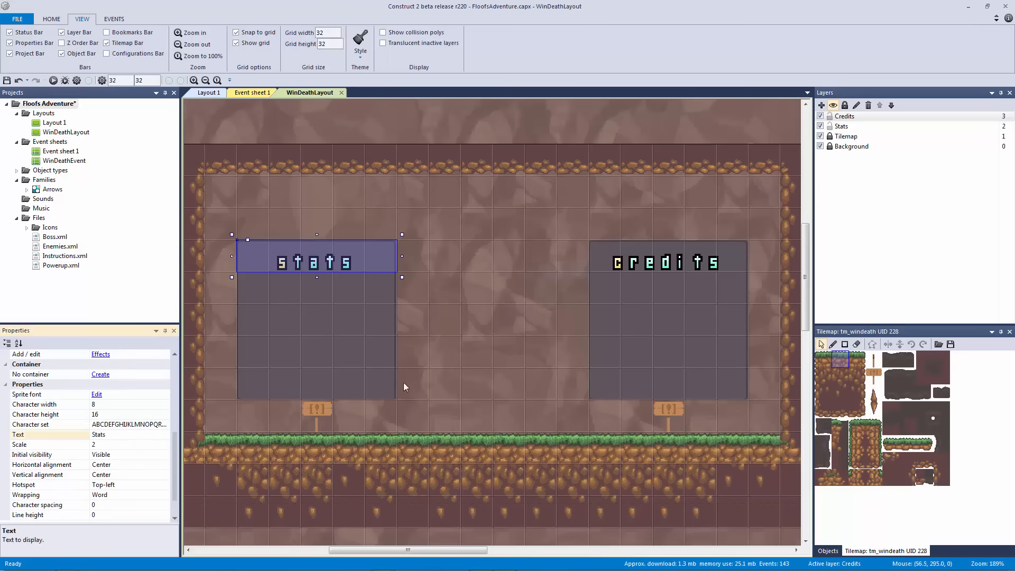
click(545, 296)
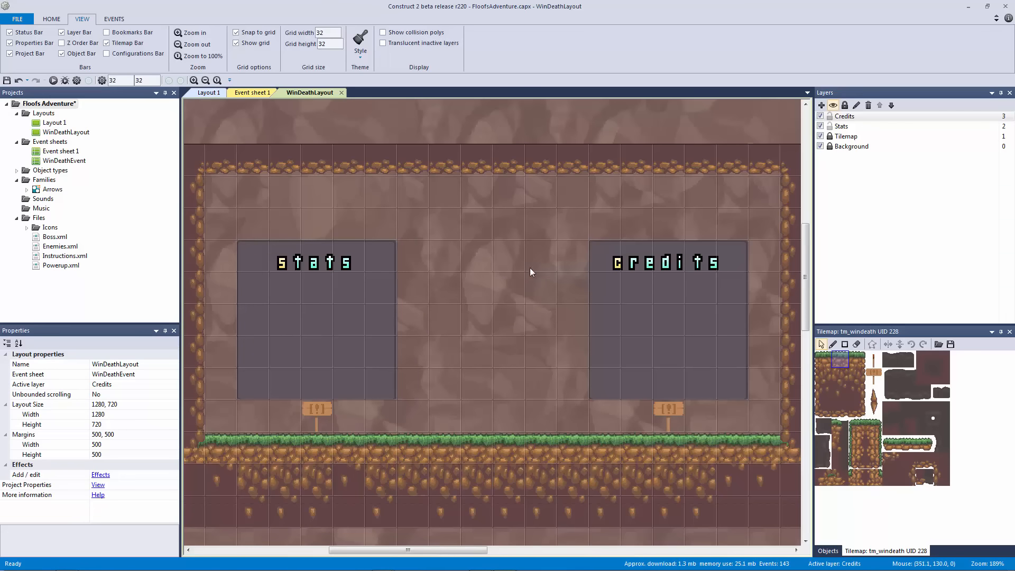
- Add a layer named Menu and move it down between the Stats and Tilemap layers
click(841, 136)
click(821, 105)
right_click(844, 116)
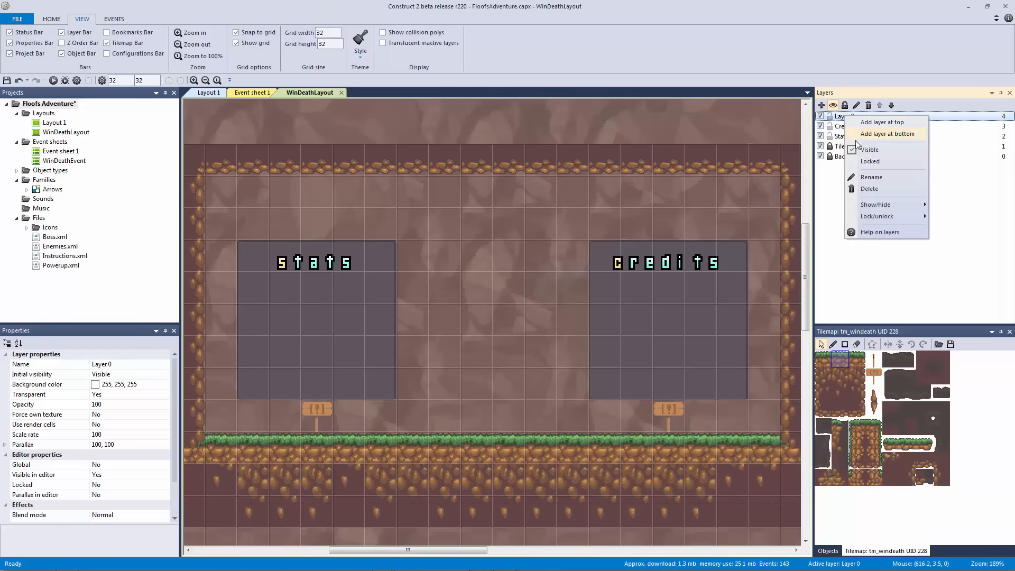
click(893, 178)
text(Menu)
key(Return)
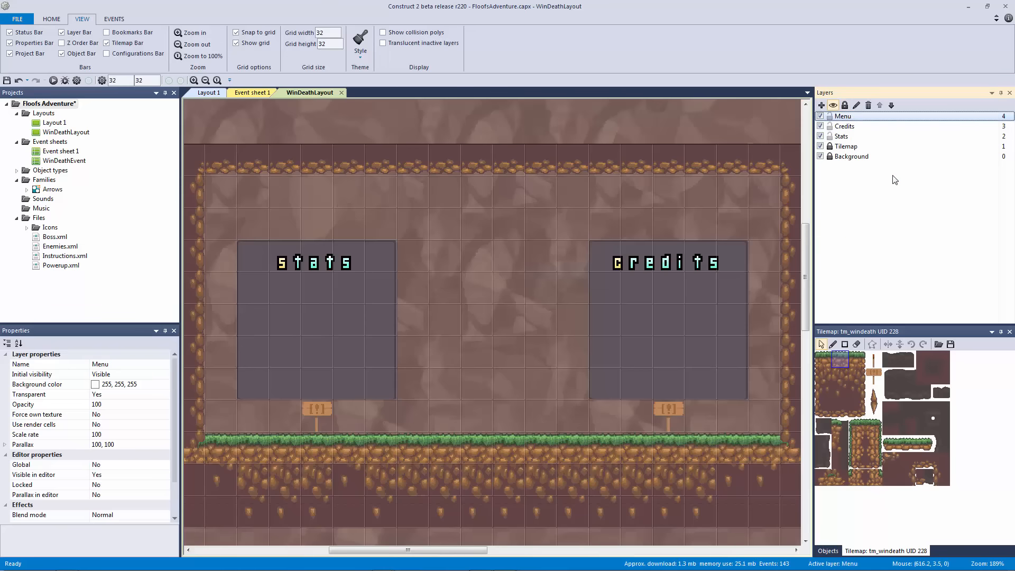
click(891, 105)
click(891, 105)
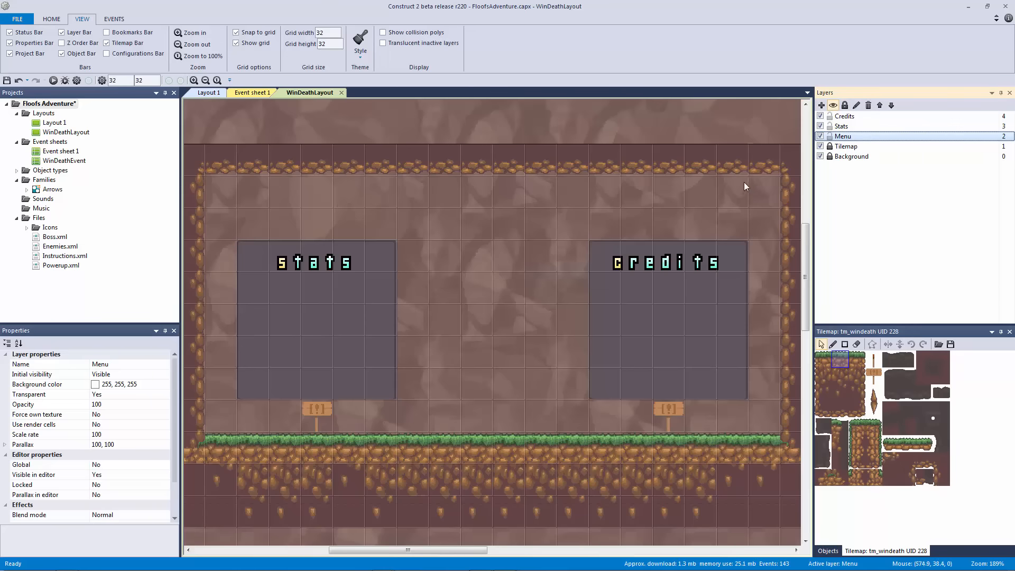
- Insert a new Sprite on the Menu layer between the panels and load Button_Menu_Hover.png from the Menu folder
double_click(487, 323)
double_click(423, 267)
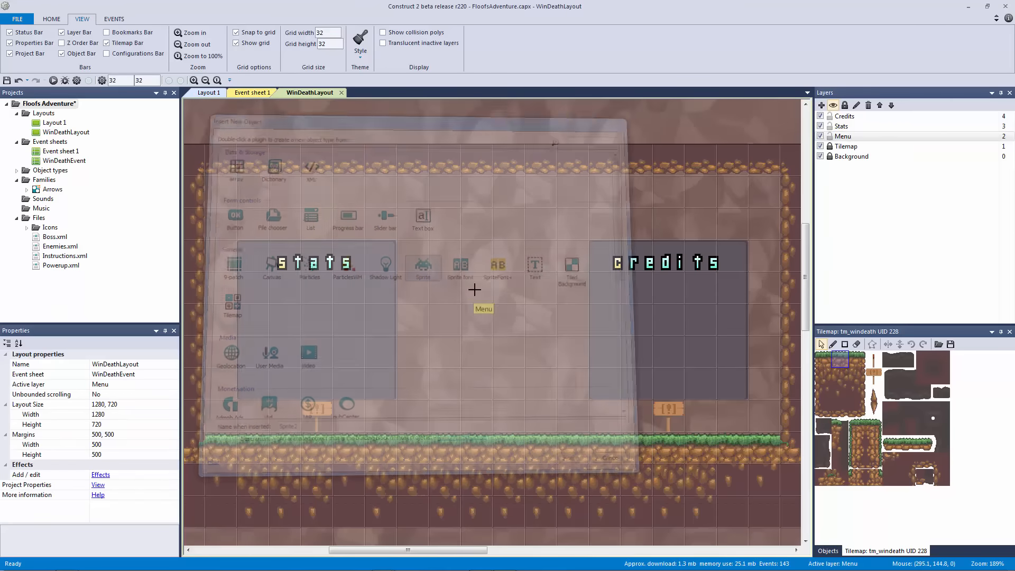
click(452, 316)
click(195, 80)
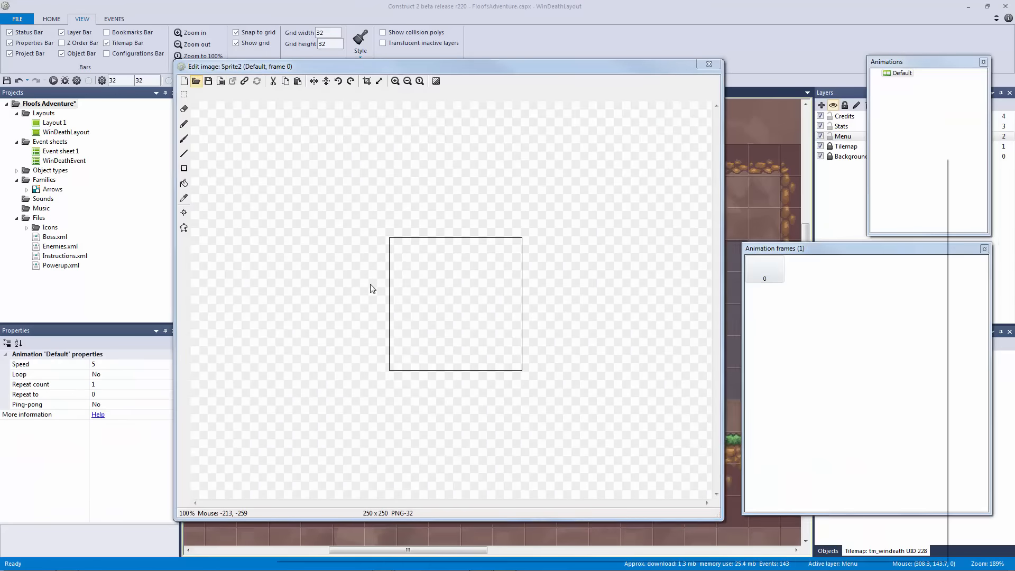
click(385, 179)
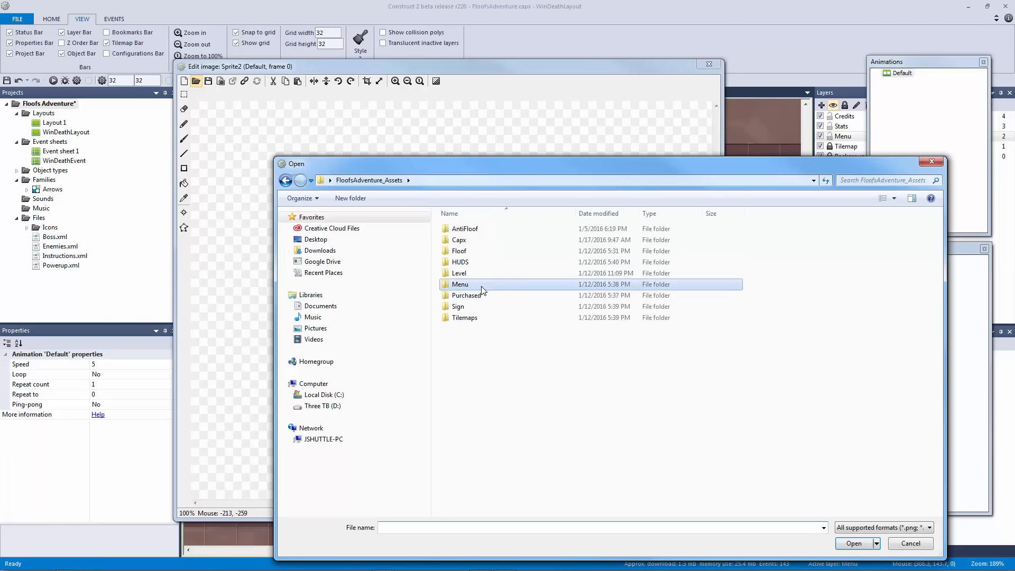
double_click(478, 272)
double_click(472, 264)
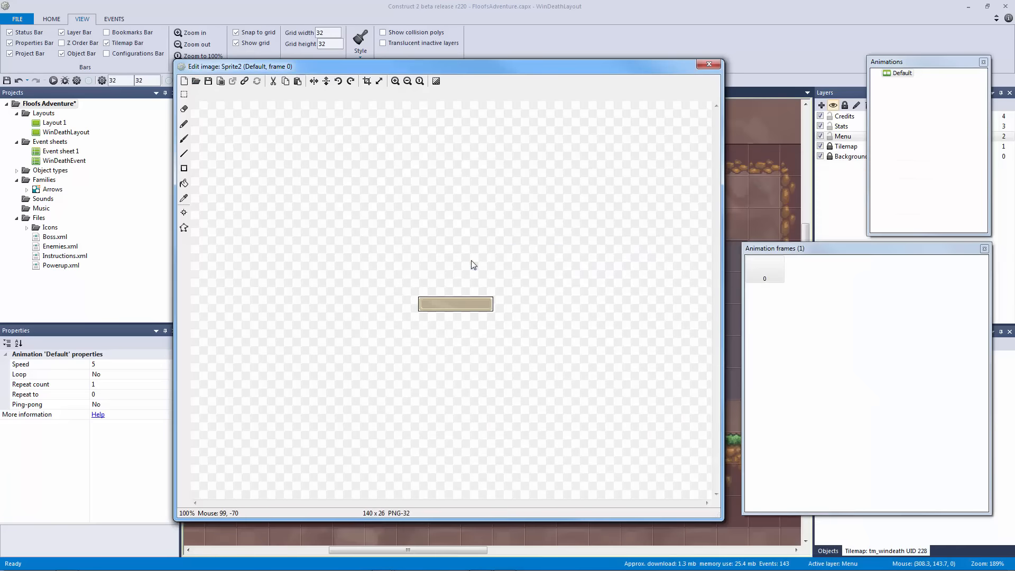
- Add a second animation frame to the sprite and load Button_Menu_Pressed.png into it
right_click(821, 301)
click(851, 307)
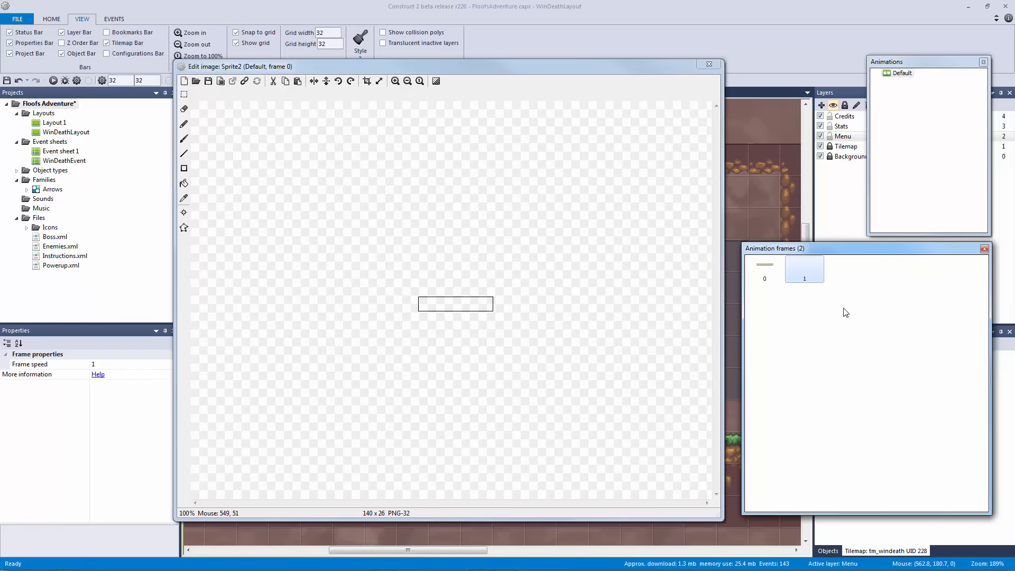
click(214, 100)
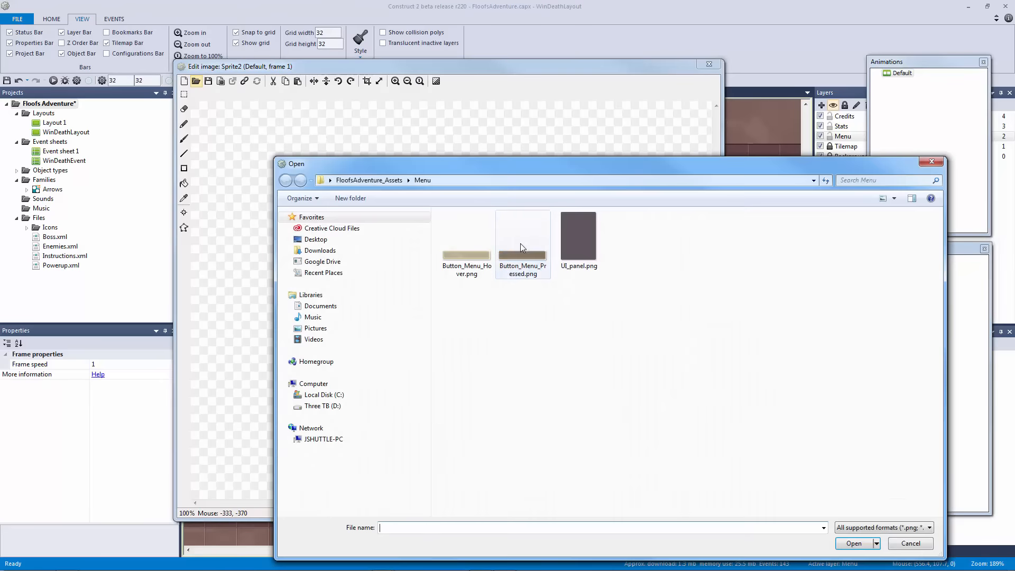
double_click(520, 245)
- Reorder the animation so the pressed image is frame 0 and the hover image is frame 1, and close the image editor
click(809, 273)
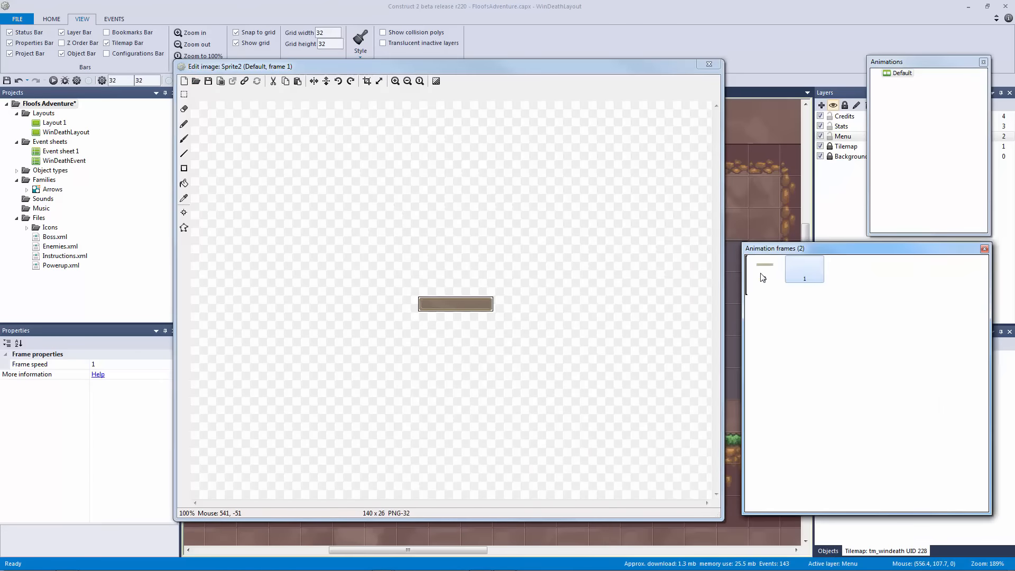
click(764, 270)
click(797, 259)
click(772, 271)
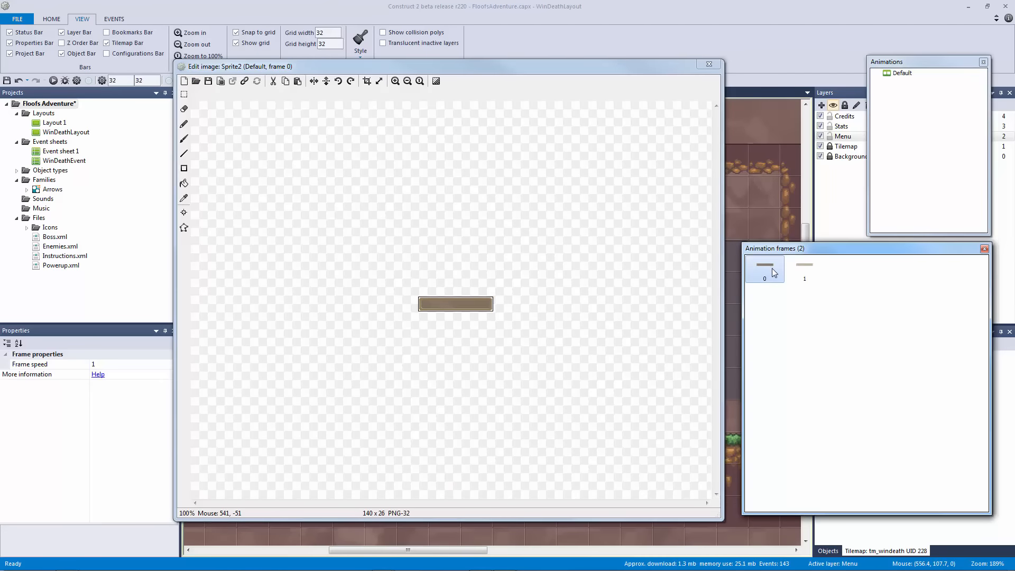
click(798, 272)
click(709, 64)
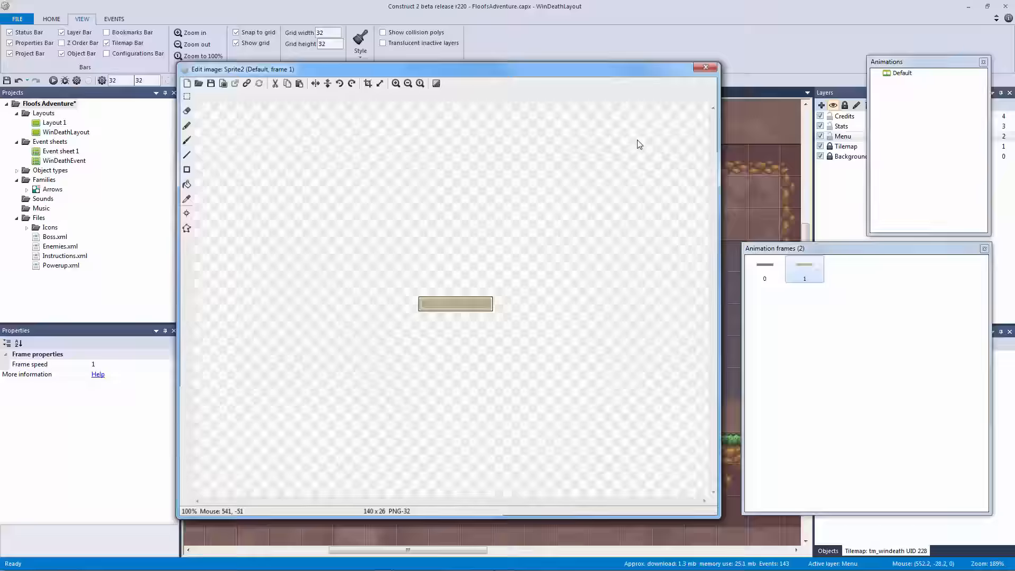
- Place the button sprite at 320, 160 between the two panels and rename it obj_menu_box
mouse_move(521, 309)
mouse_down()
mouse_move(521, 324)
mouse_move(521, 309)
mouse_up()
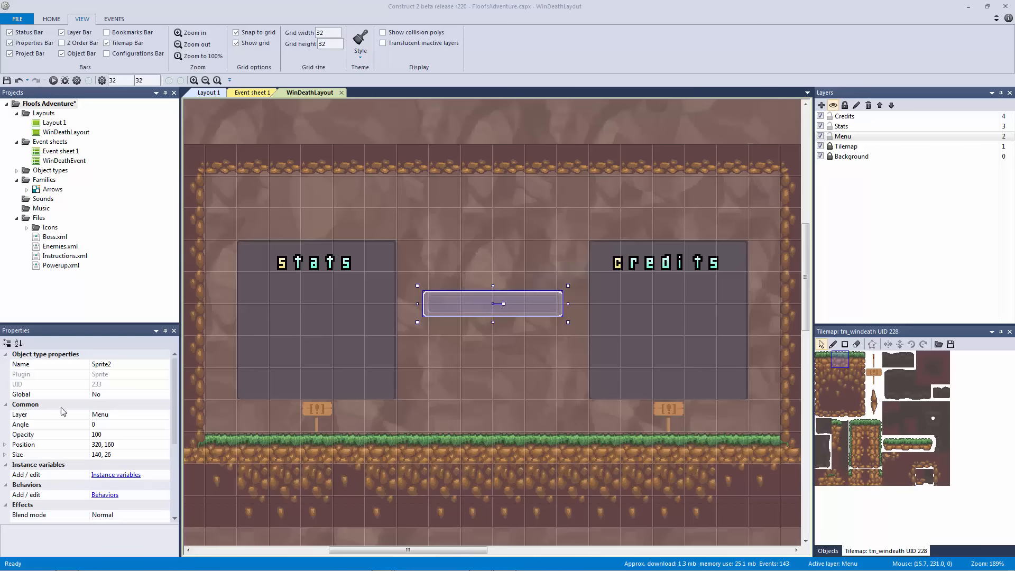
click(140, 364)
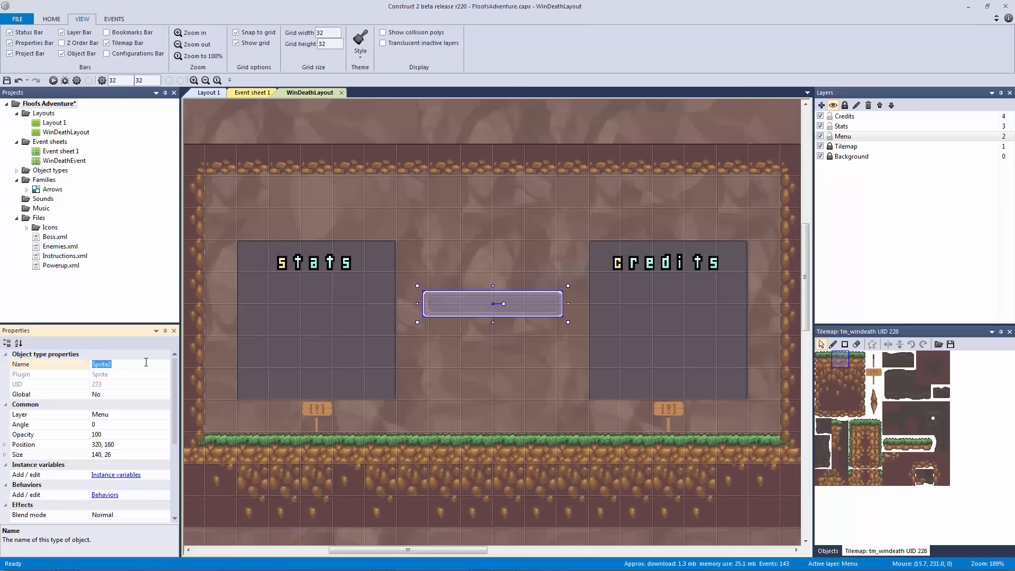
text(obj_)
key(alt+Tab)
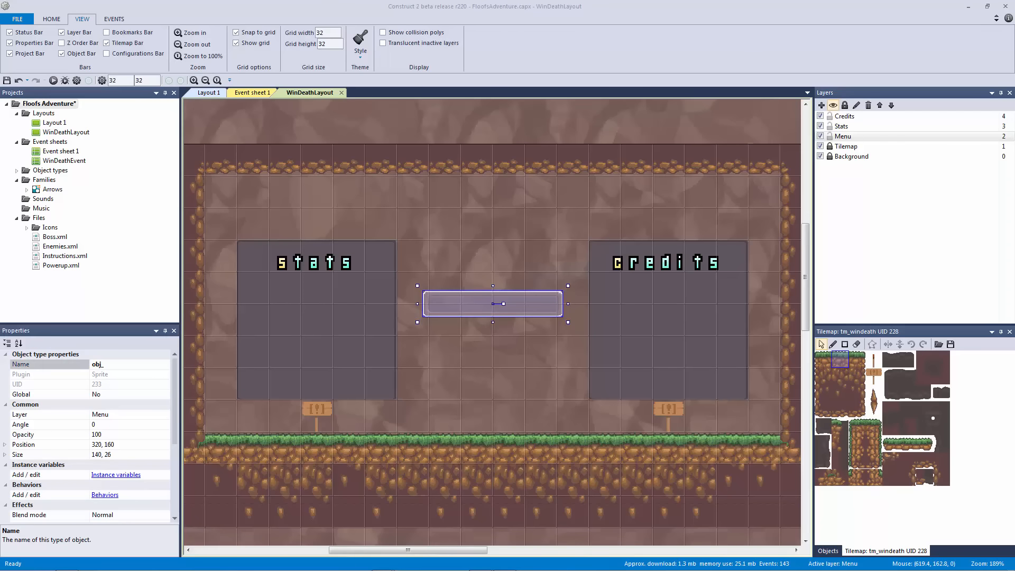
click(507, 277)
click(448, 307)
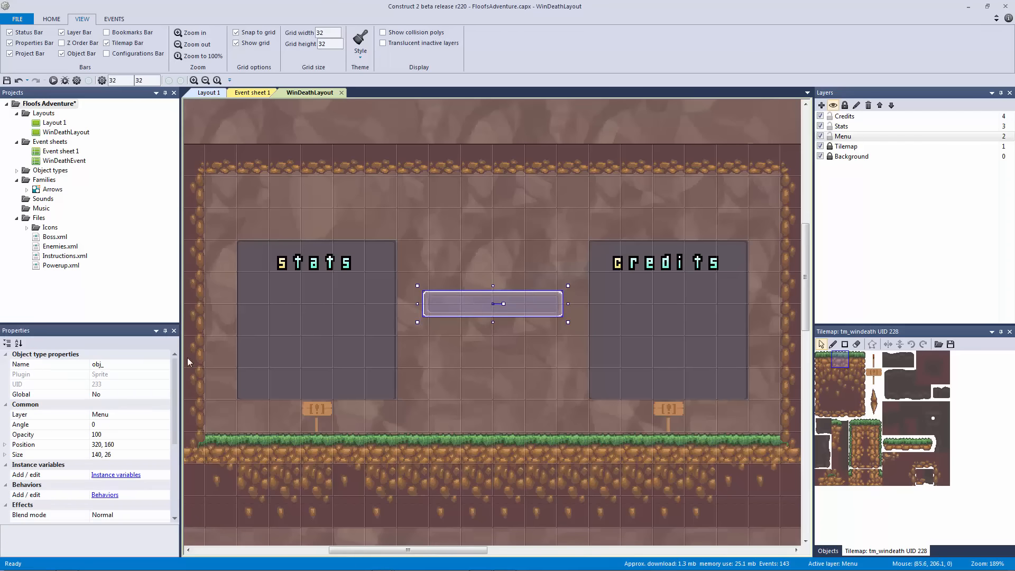
click(169, 363)
text(m)
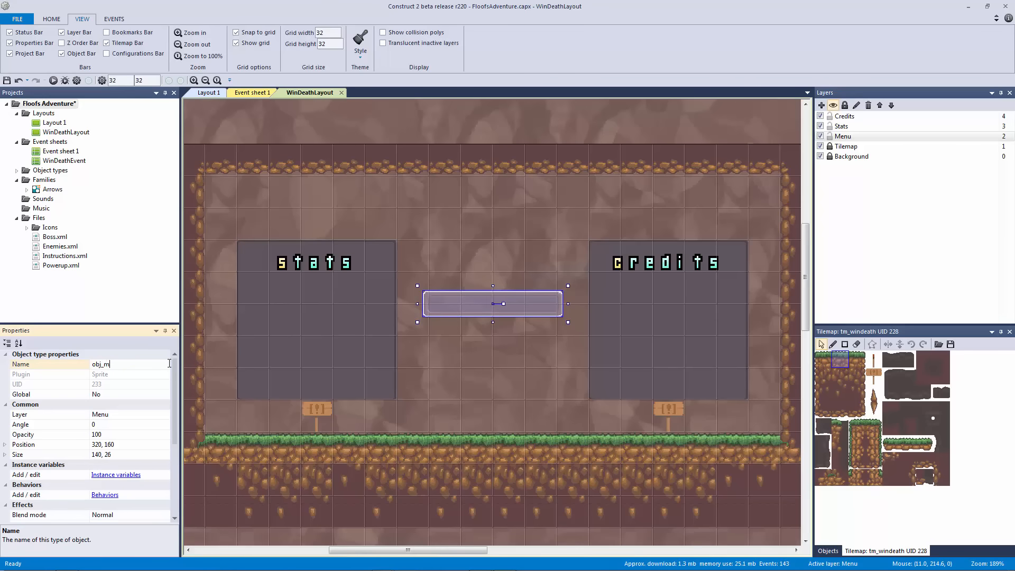
text(enu_box)
key(Return)
- Add a Number instance variable named id with initial value 0 to obj_menu_box
click(116, 474)
click(349, 242)
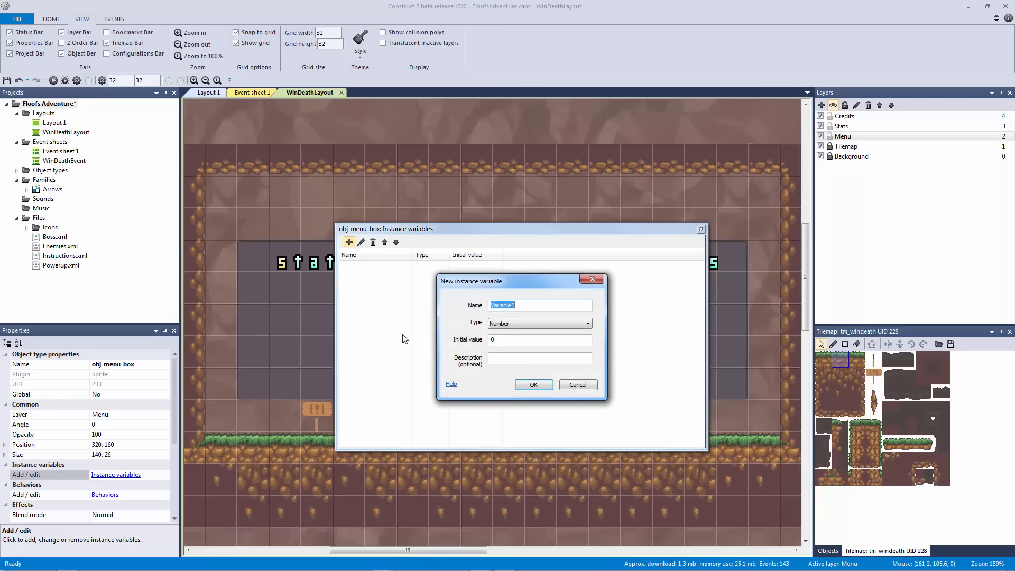
text(id)
key(BackSpace)
click(536, 385)
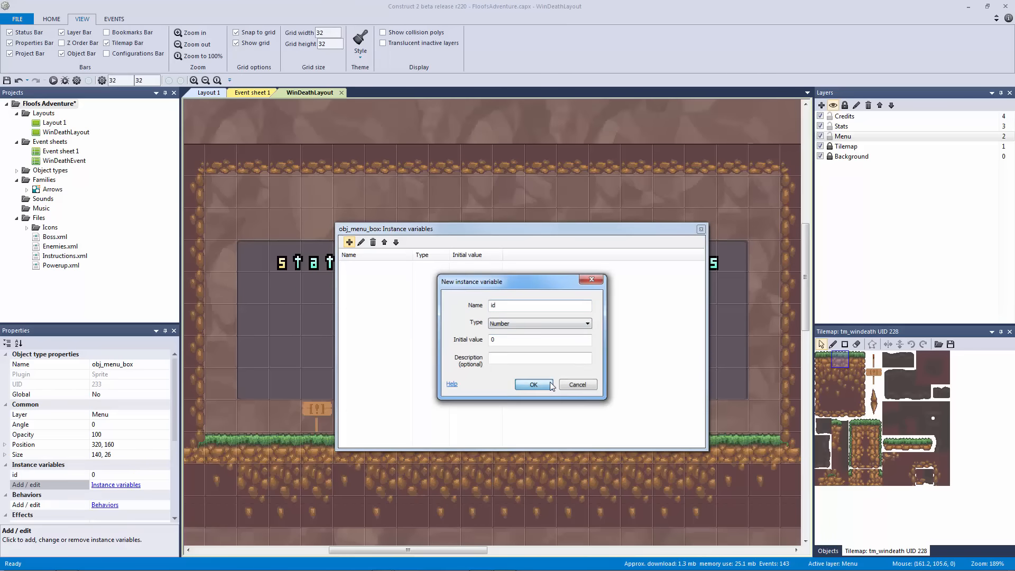
click(701, 229)
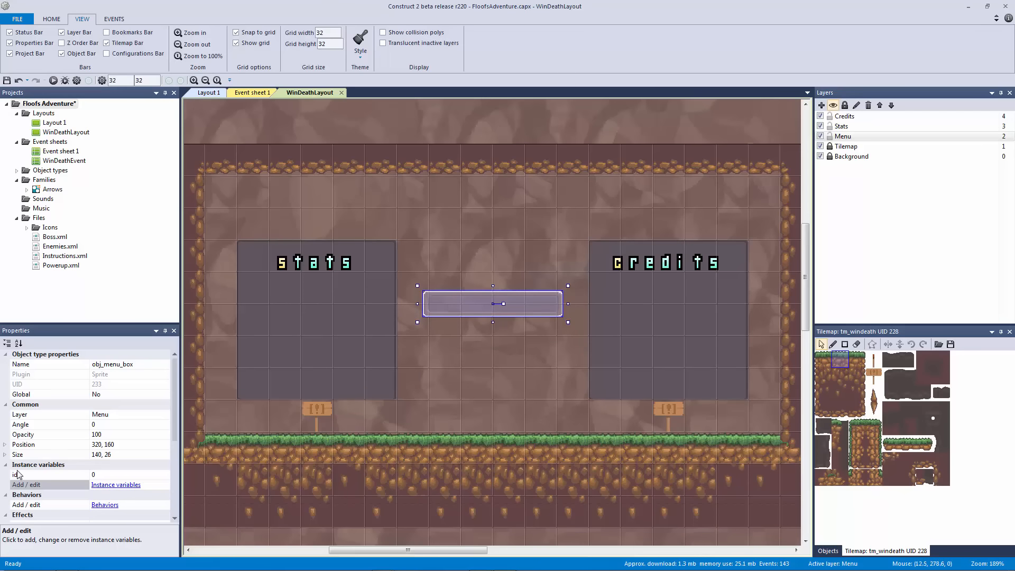
- Set the size of the middle obj_menu_box to 96 wide and 24 high
click(5, 454)
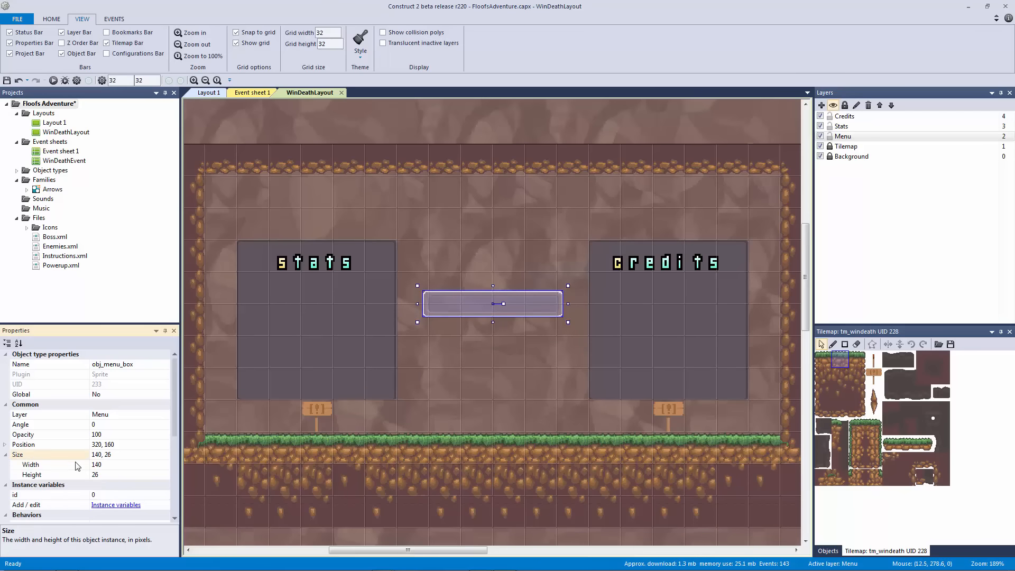
click(126, 465)
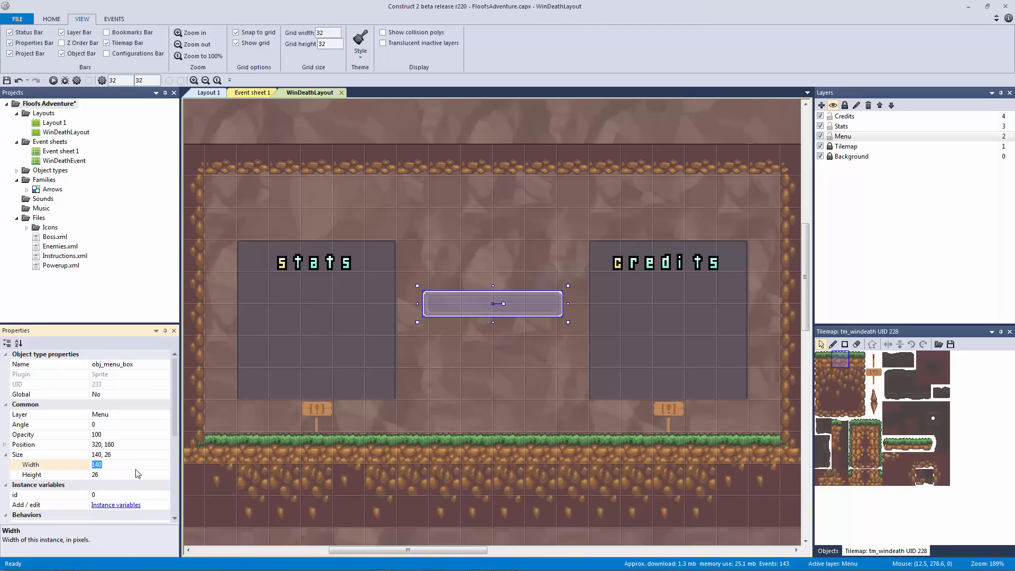
text(96)
key(Tab)
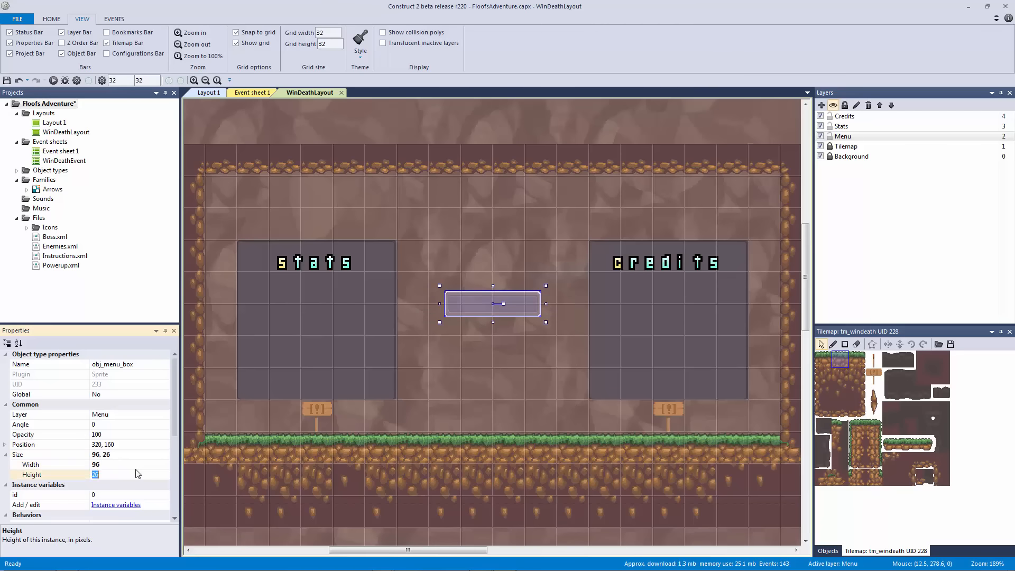
text(24)
key(Return)
click(431, 349)
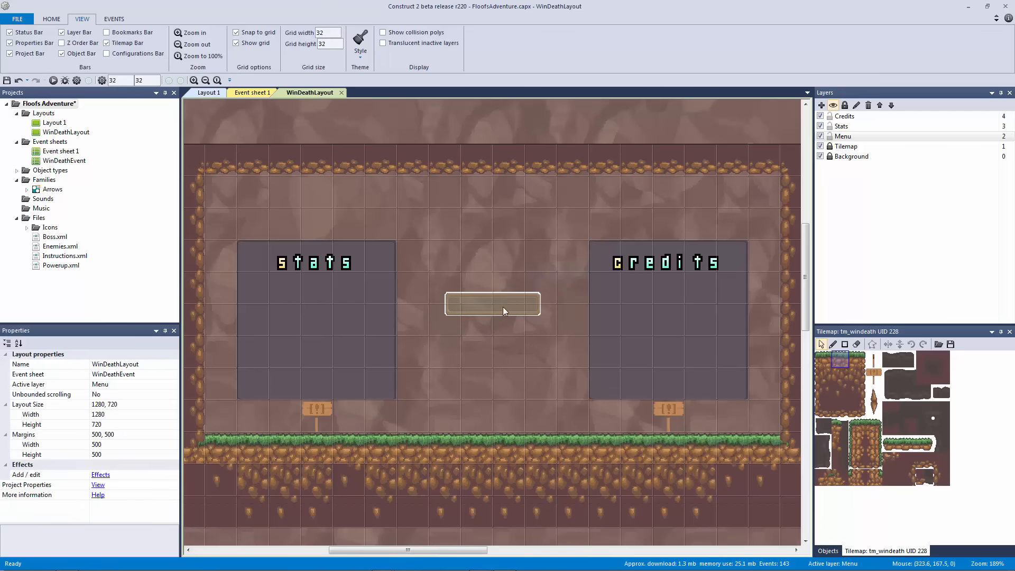
- Place a copy of the middle menu button over the Stats panel
click(504, 303)
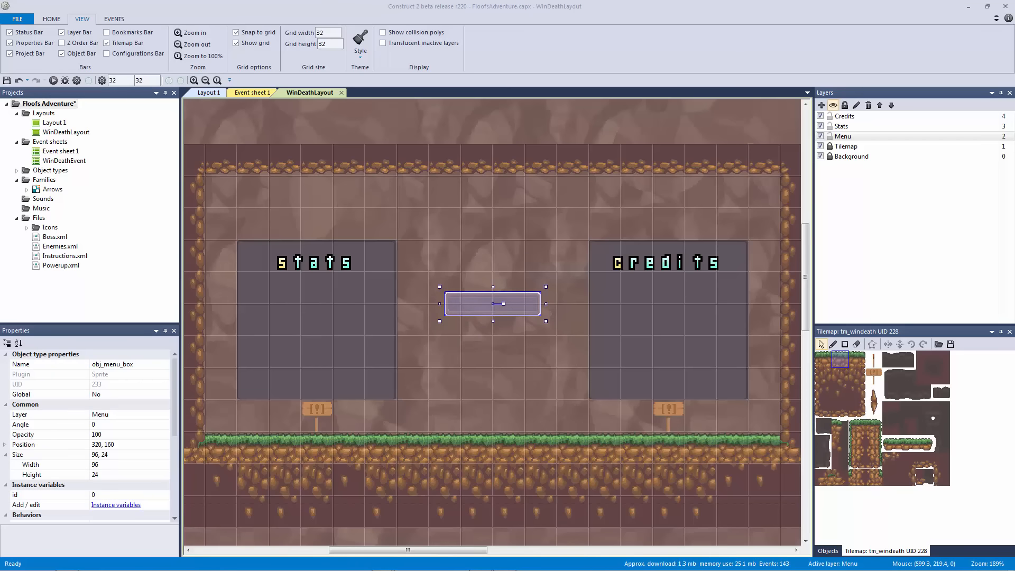
click(503, 364)
click(456, 310)
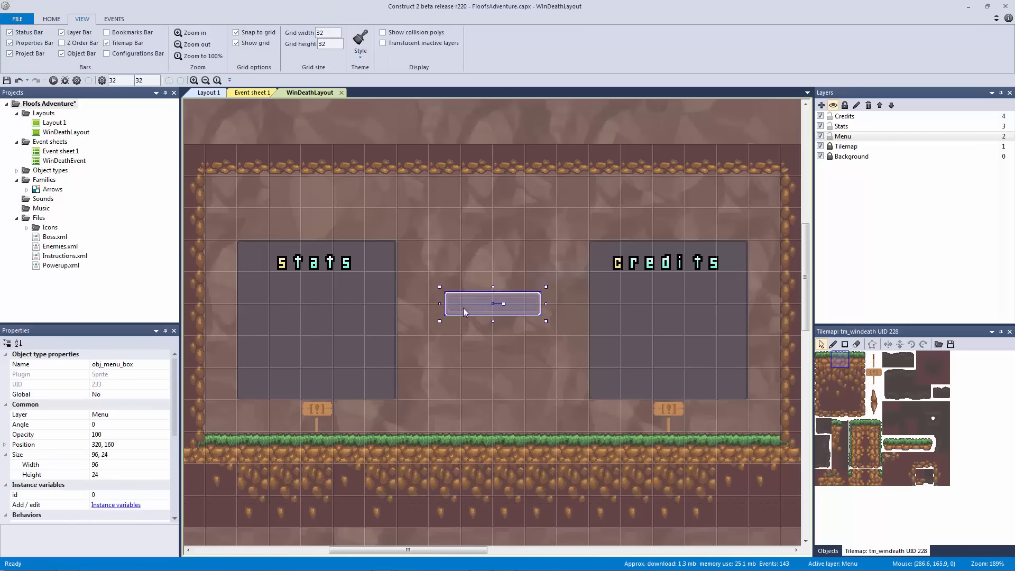
drag(338, 308, 423, 301)
key(ctrl+z)
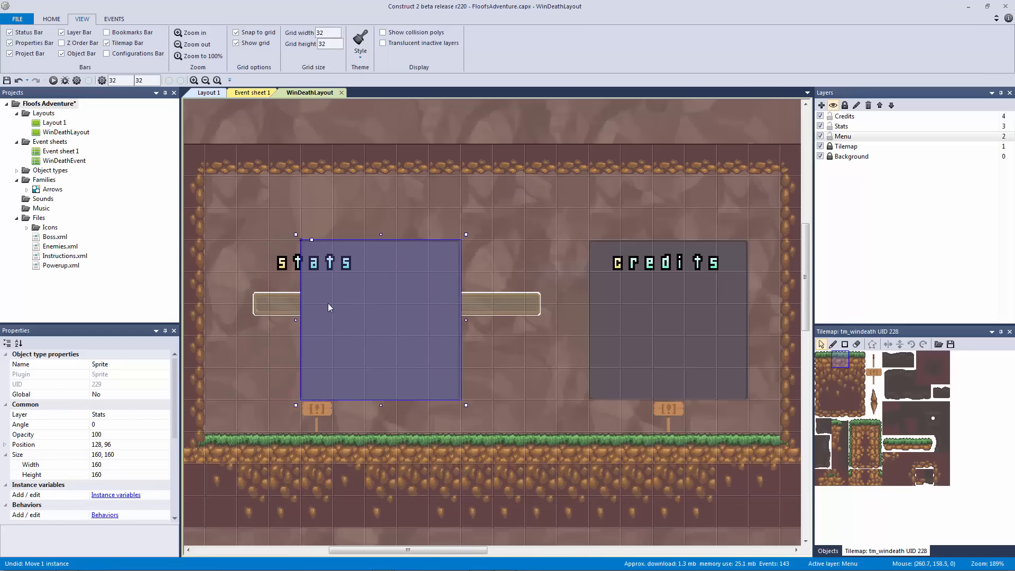
- Move the Stats panel back into place beneath its title and put the button copy over it at 128, 160
drag(275, 305, 687, 433)
shift+click(392, 355)
drag(386, 353, 324, 350)
click(642, 436)
drag(642, 435, 326, 313)
- Move the button copy on the Stats panel to the Stats layer
right_click(448, 397)
mouse_move(510, 464)
click(563, 475)
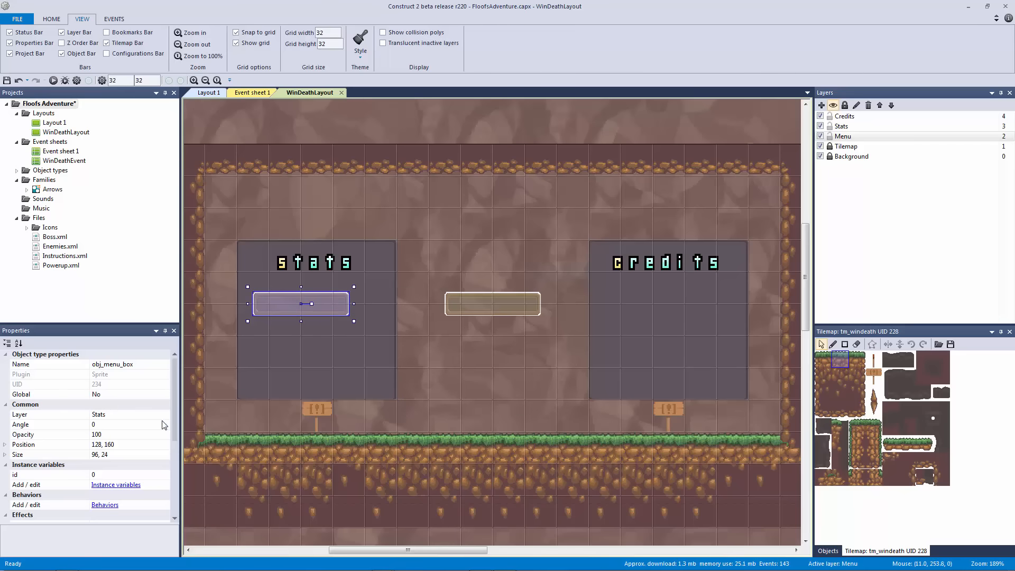
- Set the id instance variable to 12 on the Stats panel's button and 11 on the middle button
click(135, 476)
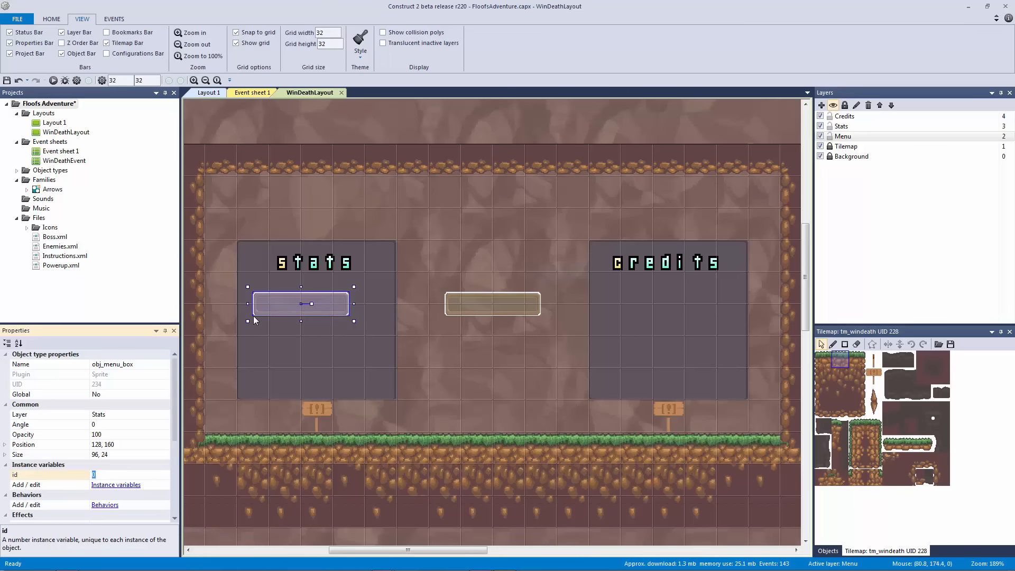
click(279, 306)
click(492, 302)
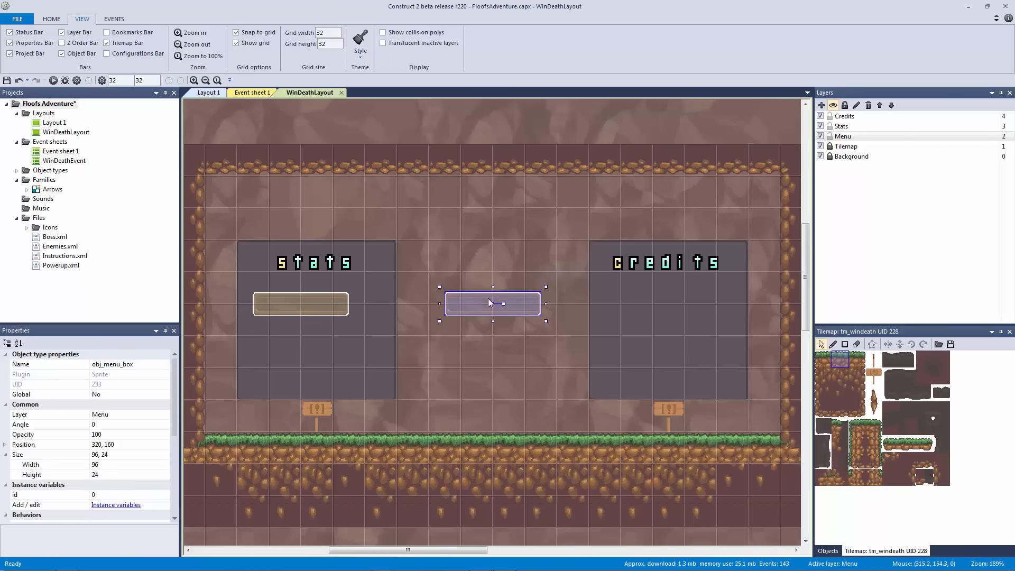
click(307, 303)
click(129, 475)
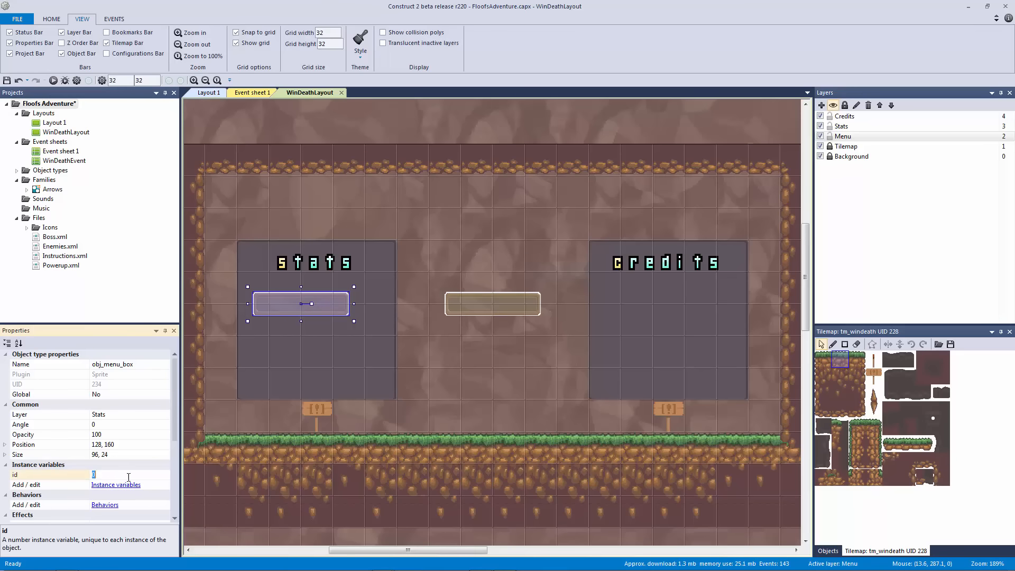
text(12)
key(Return)
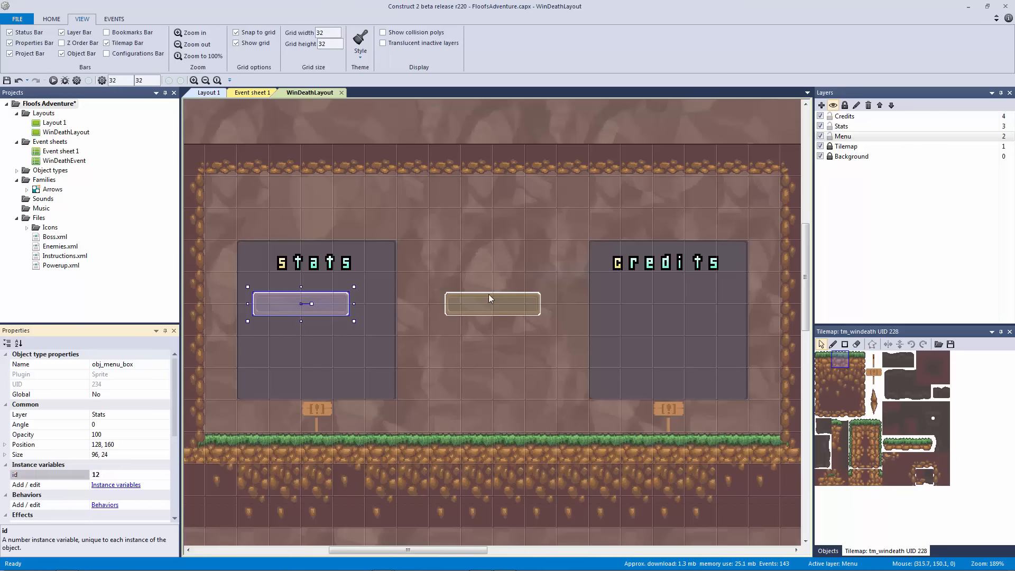
click(489, 299)
click(134, 494)
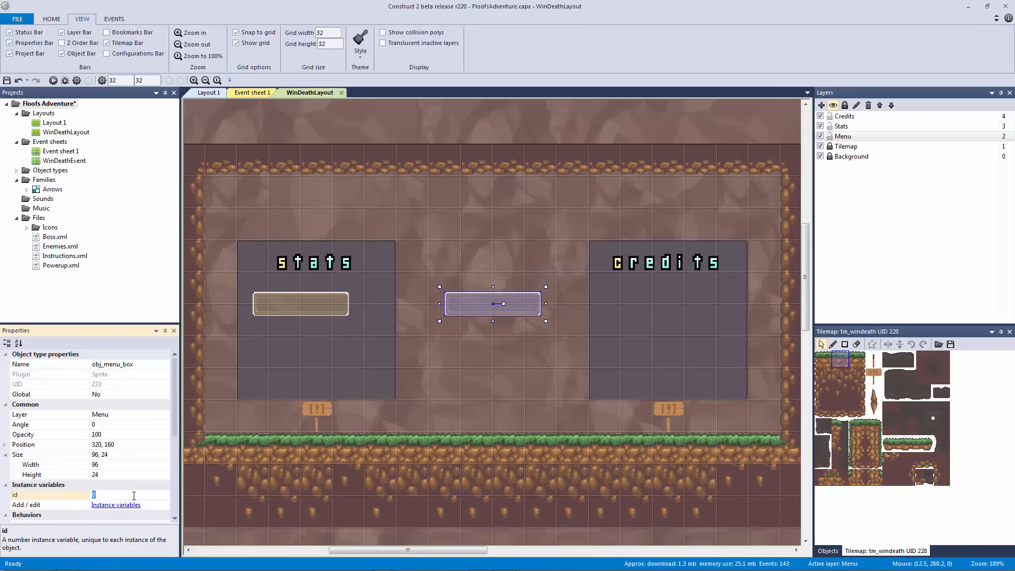
- Set the size of the Stats panel's button to 128 wide and 32 high
click(306, 301)
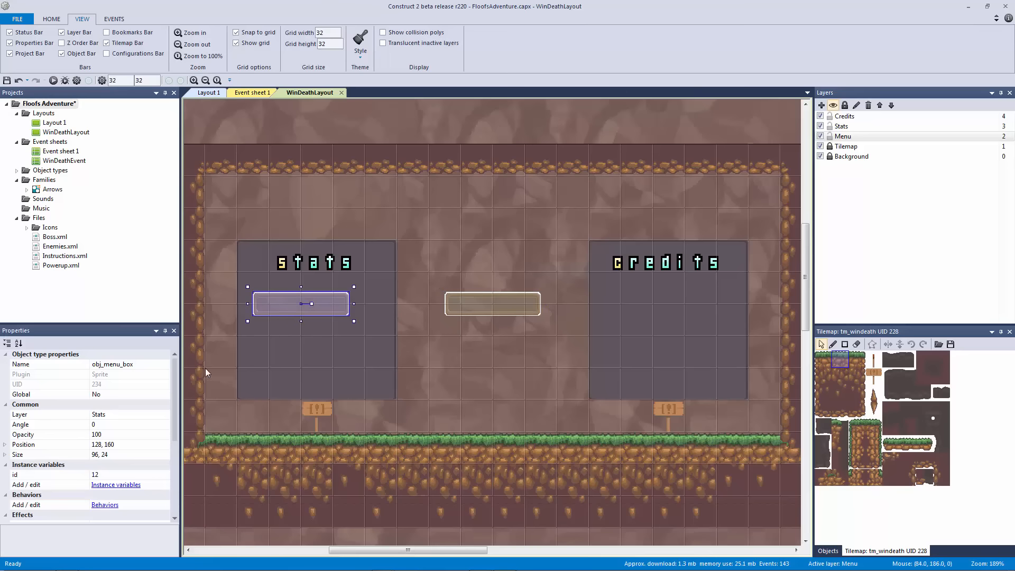
click(5, 454)
click(123, 464)
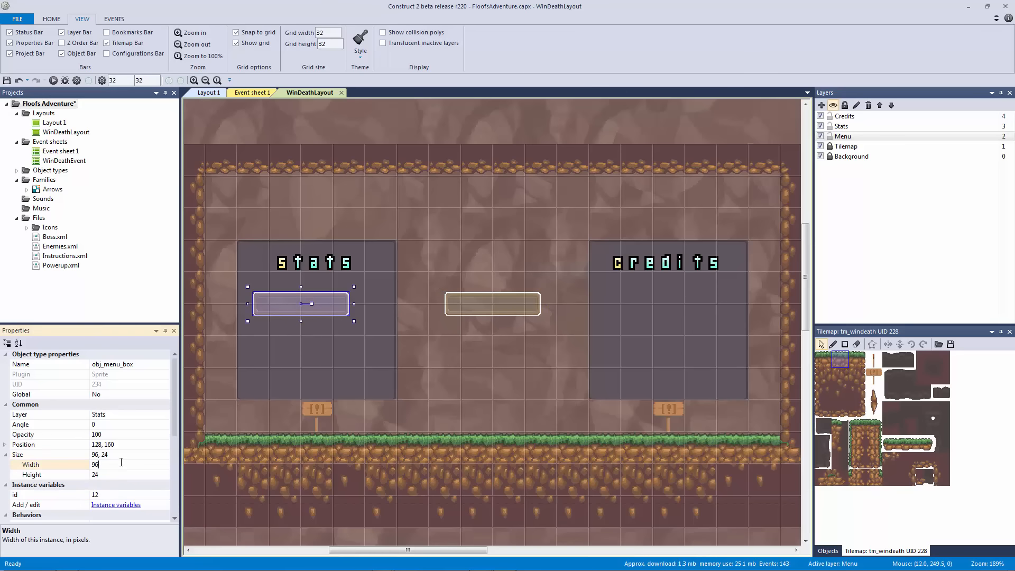
text(128)
key(Tab)
text(32)
key(Return)
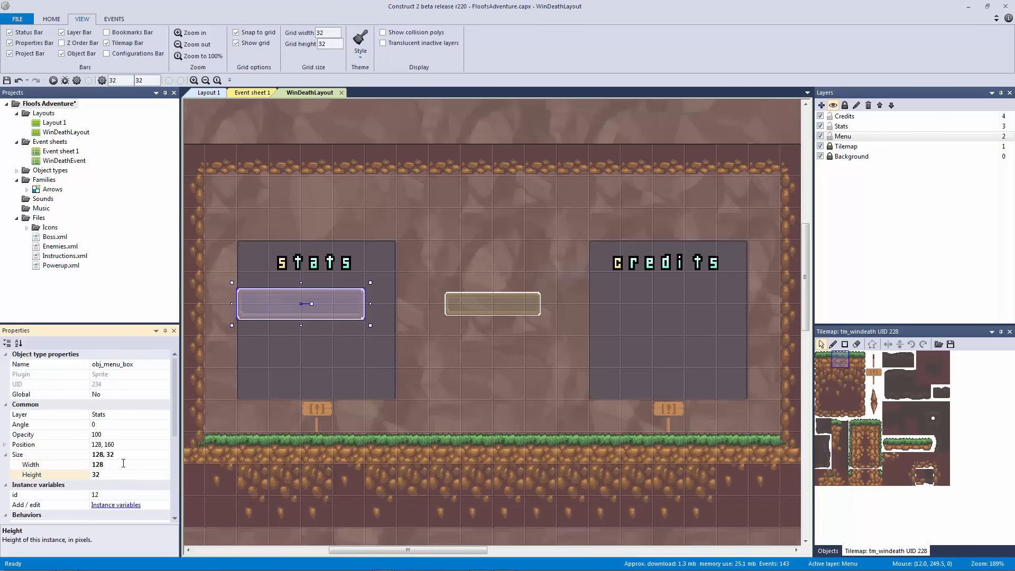
click(344, 306)
mouse_move(351, 307)
mouse_down()
mouse_move(382, 307)
mouse_move(364, 307)
mouse_up()
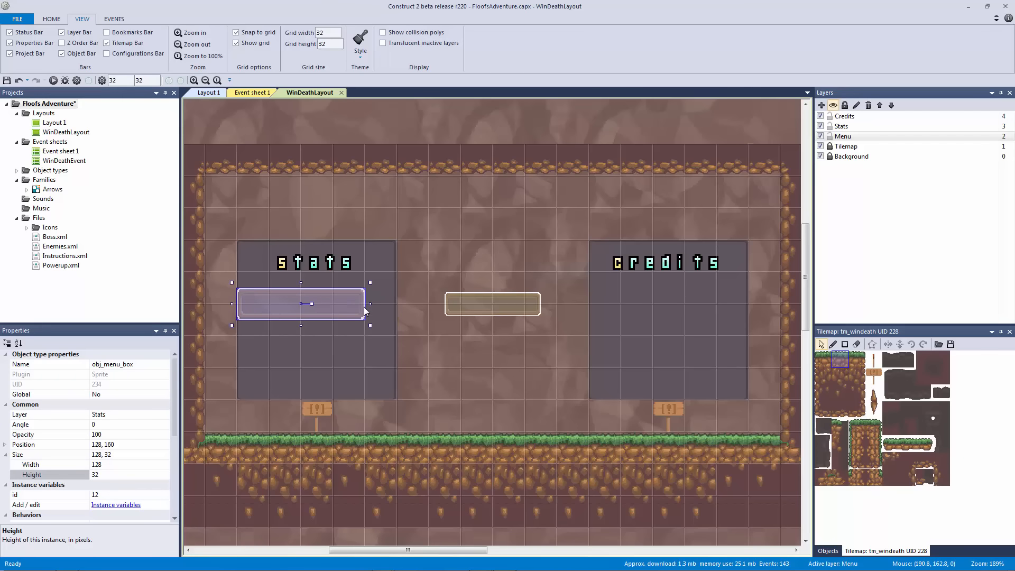
click(505, 305)
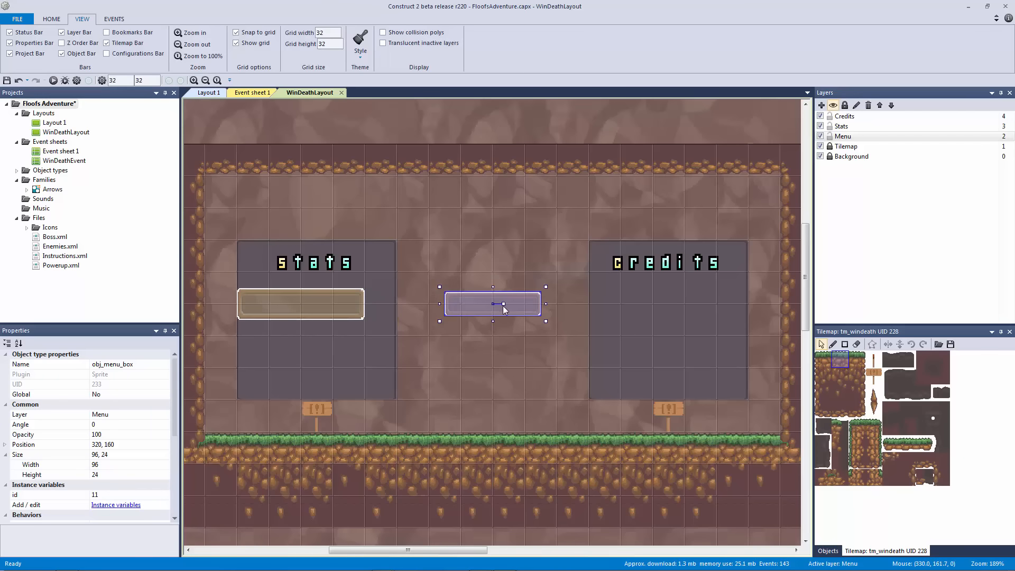
mouse_move(314, 304)
mouse_down()
mouse_move(343, 306)
mouse_move(326, 310)
mouse_up()
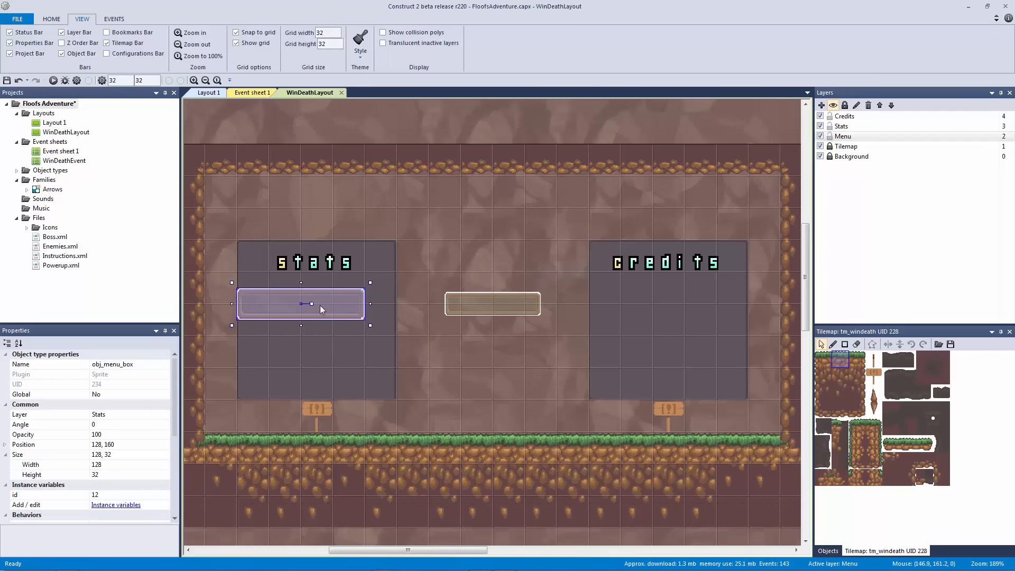
- Set obj_menu_box's origin to its top-left corner at 0, 0, apply it to the whole animation and close the image editor
double_click(337, 305)
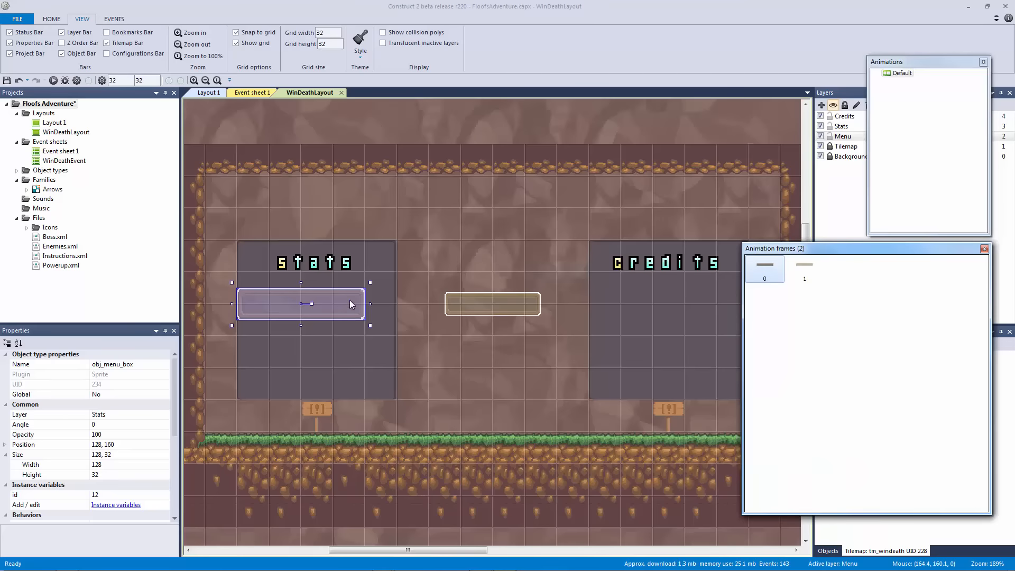
click(184, 213)
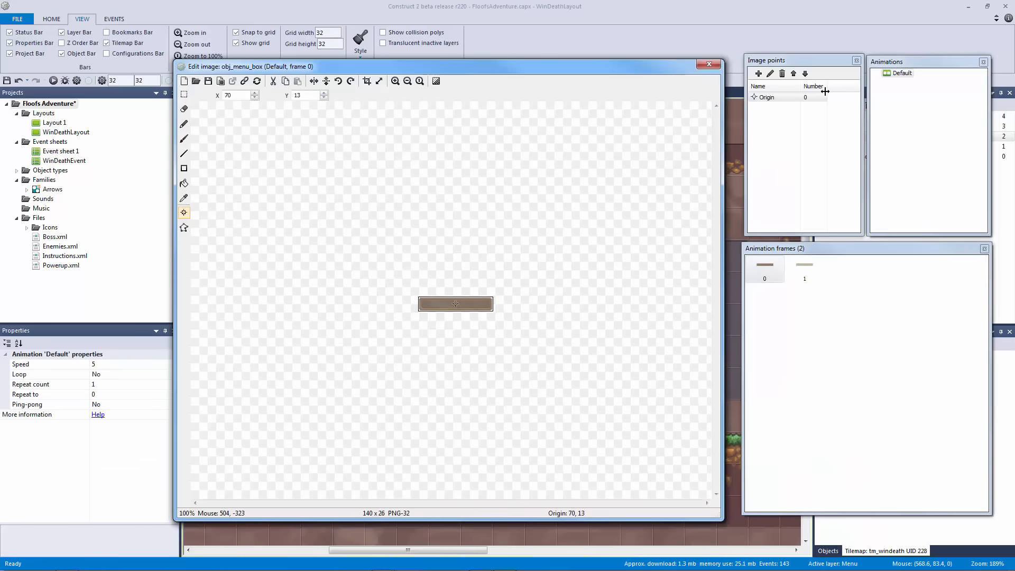
click(766, 97)
right_click(765, 99)
mouse_move(824, 168)
click(882, 169)
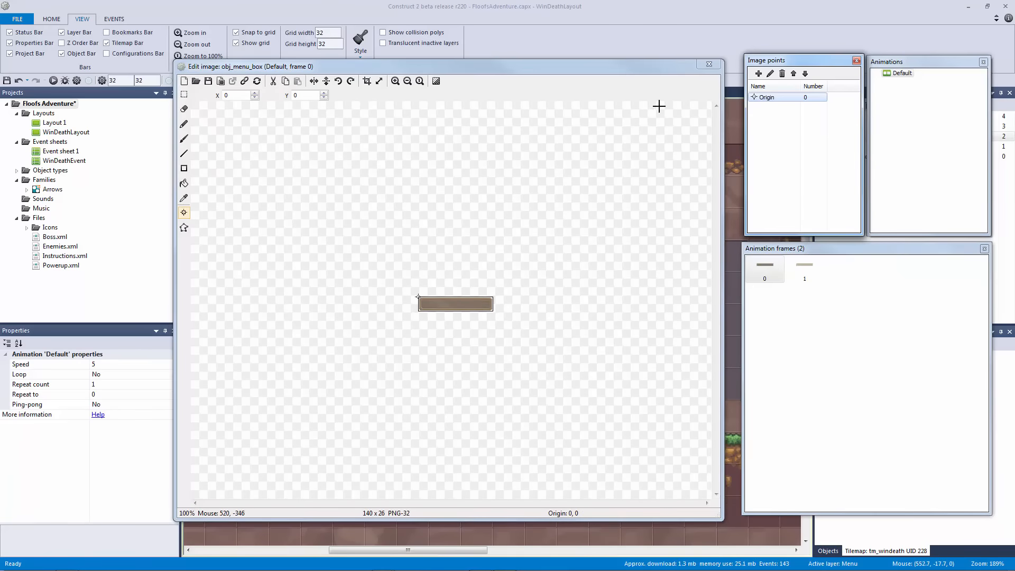
right_click(773, 99)
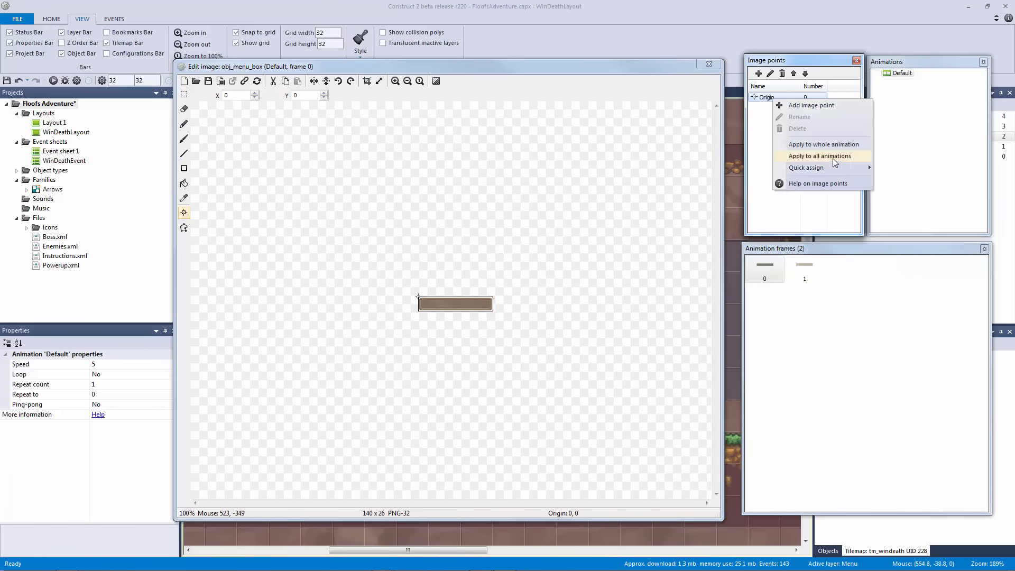
click(819, 144)
click(804, 269)
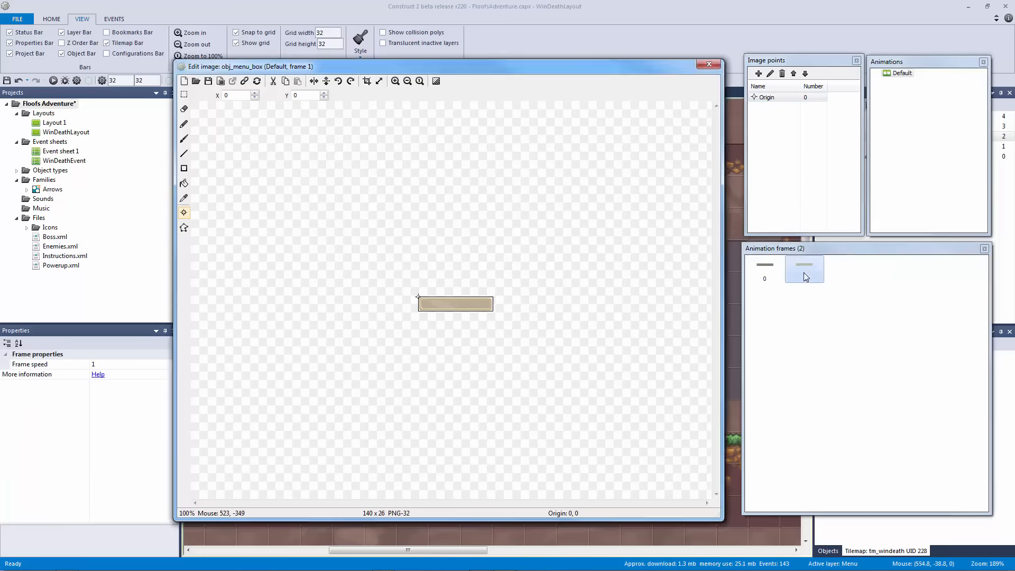
click(709, 64)
- Move the Stats panel's button up to y 128, just beneath the Stats title
drag(348, 317, 311, 315)
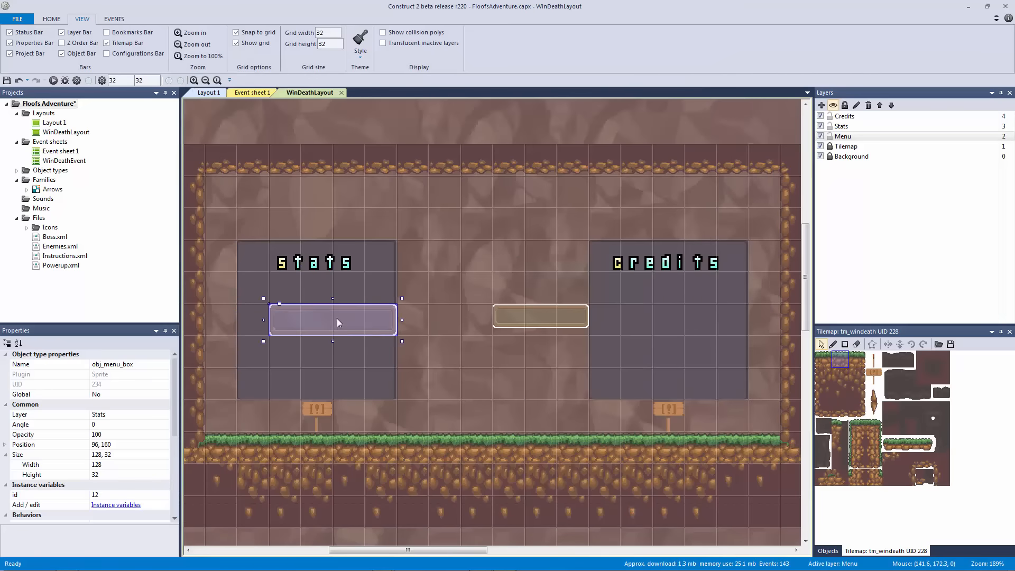
key(Left)
key(Left)
key(Left)
key(Left)
key(Left)
key(Left)
key(Left)
key(Left)
key(Left)
key(Left)
key(Left)
key(Left)
key(Left)
key(Left)
key(Left)
key(Left)
key(Left)
key(Left)
key(Left)
key(Left)
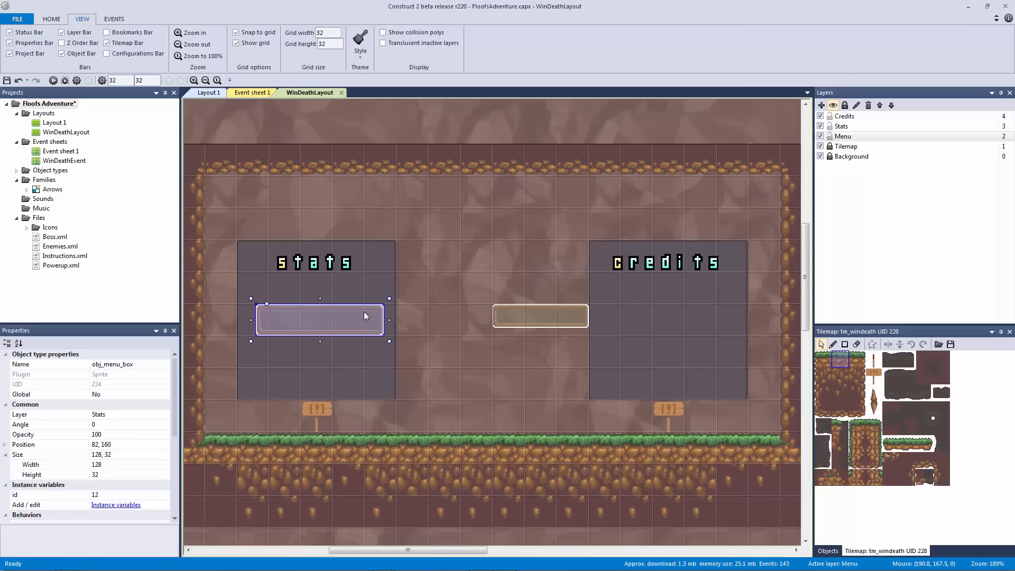
key(Up)
key(Up)
key(Up)
key(Up)
key(Up)
key(Up)
key(Up)
key(Up)
key(Up)
key(Up)
key(Up)
key(Up)
key(Up)
key(Up)
key(Up)
key(Up)
key(Up)
key(Up)
key(Up)
key(Up)
key(Up)
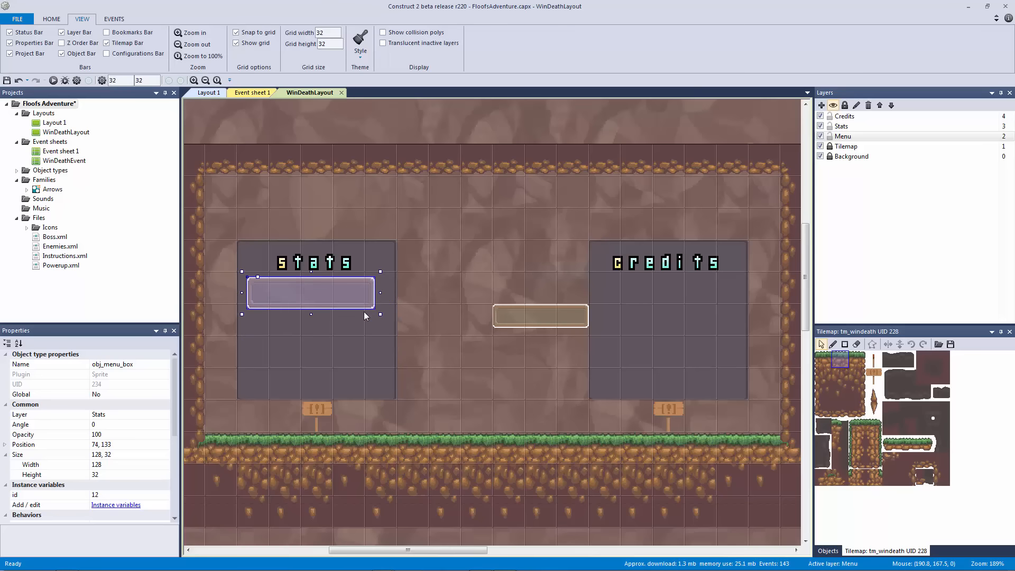
key(Up)
key(Up)
key(Up)
key(Up)
- Centre the Stats panel's button horizontally within the panel, at 80, 128
key(Right)
key(Right)
key(Right)
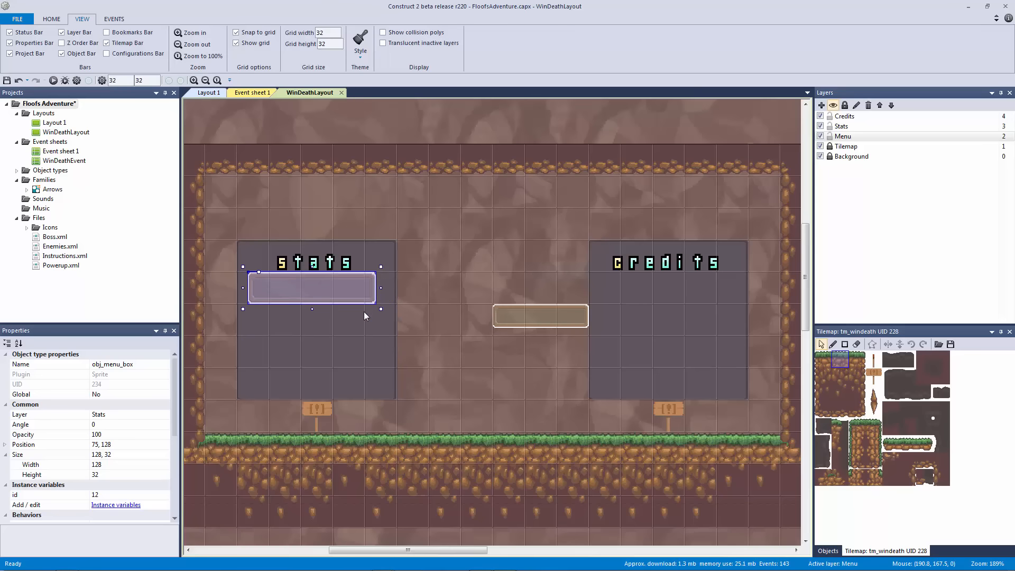
key(Right)
key(Right)
key(Right)
key(Right)
key(Right)
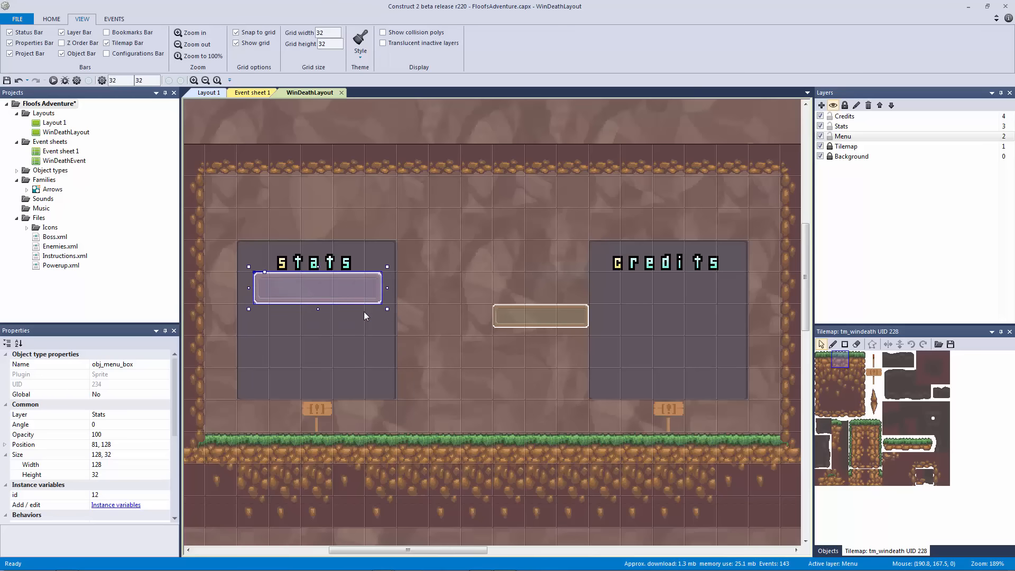
key(Right)
key(Right)
key(Right)
key(Right)
key(Right)
key(Right)
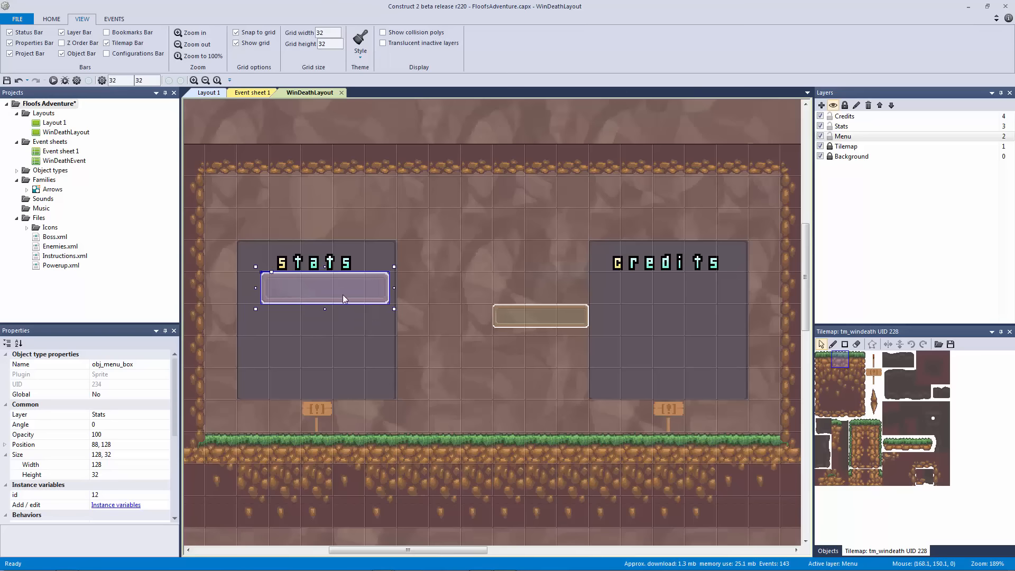
drag(343, 296, 362, 302)
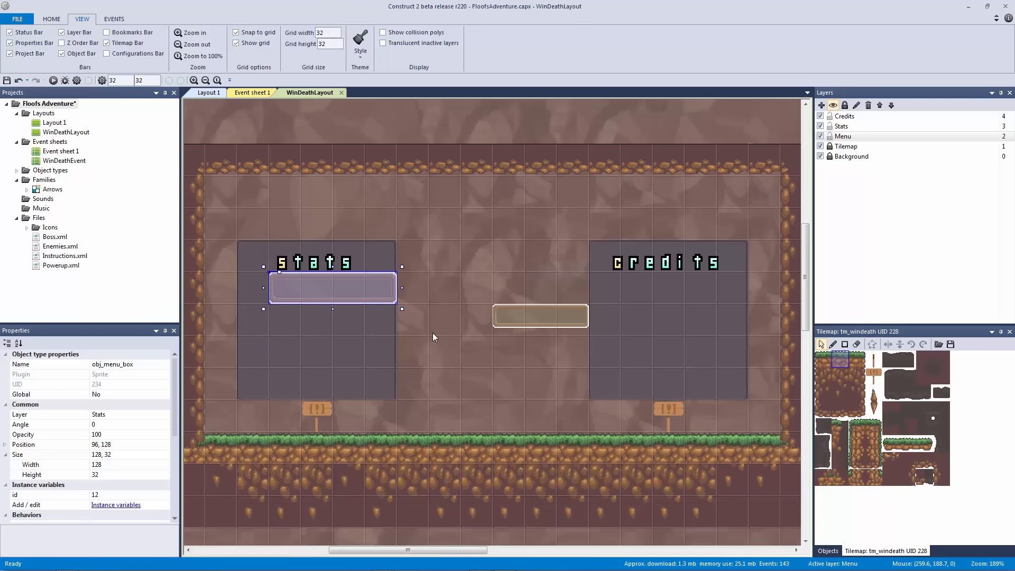
key(Left)
key(Left)
key(Left)
key(Left)
key(Left)
key(Left)
key(Left)
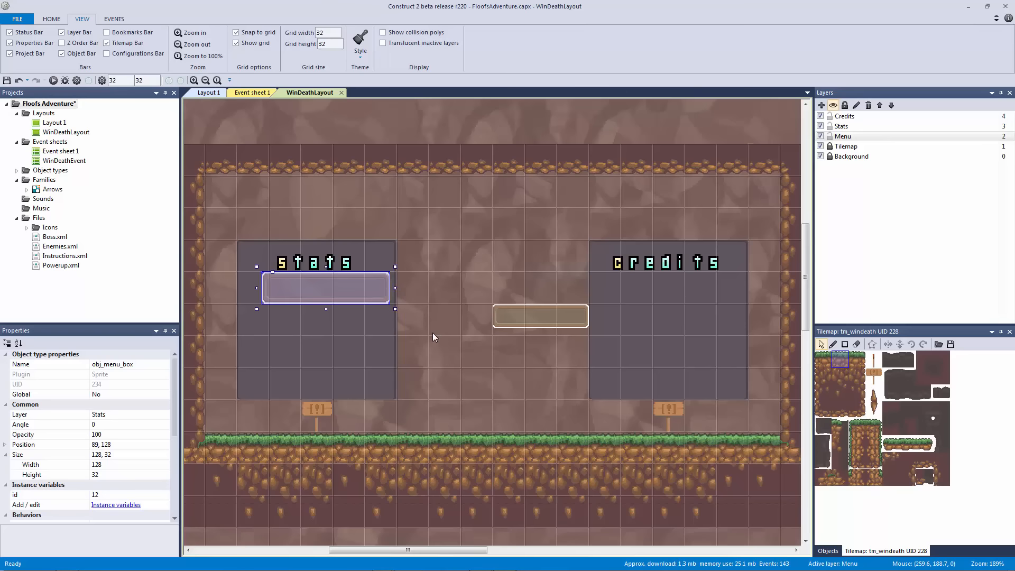
key(Left)
key(Left)
key(Left)
key(Left)
key(Left)
key(Left)
key(Left)
key(Left)
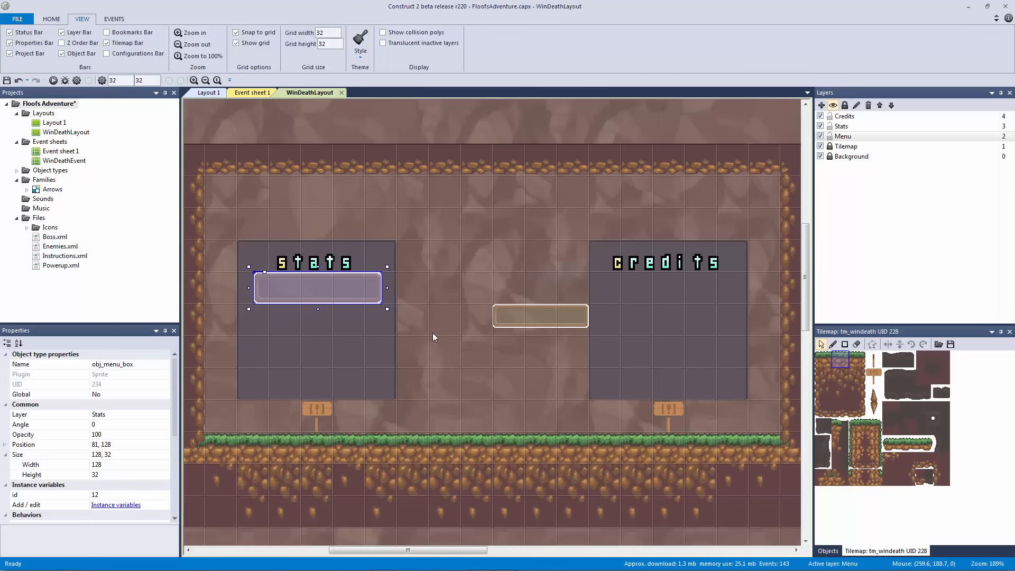
key(Left)
- Nudge the Stats title text up by 4 pixels
click(335, 274)
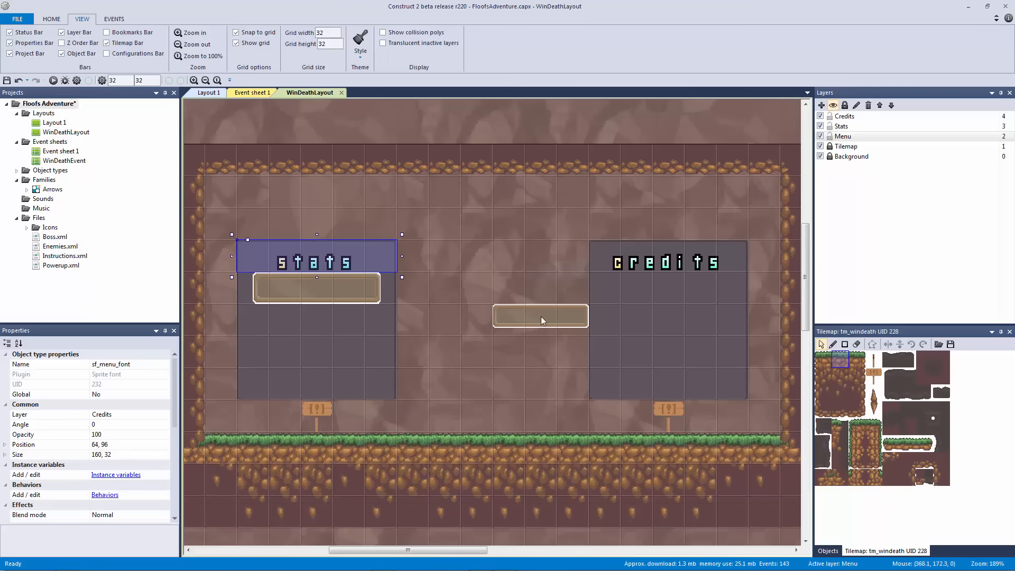
key(Up)
key(Up)
key(Up)
key(Up)
- Nudge the Credits title text up by 4 pixels to 416, 92
click(679, 265)
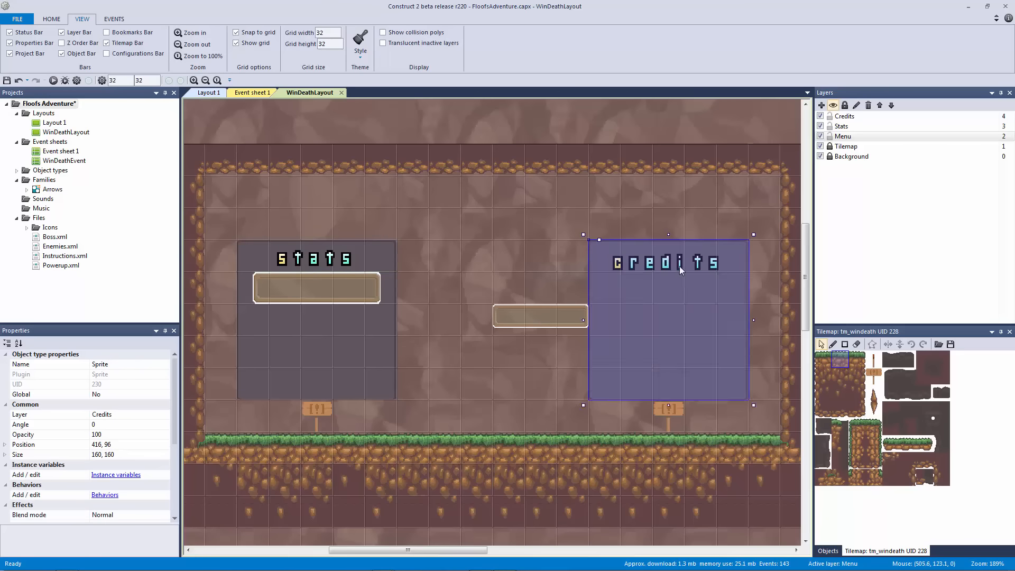
click(685, 266)
key(Up)
key(Up)
key(Up)
key(Up)
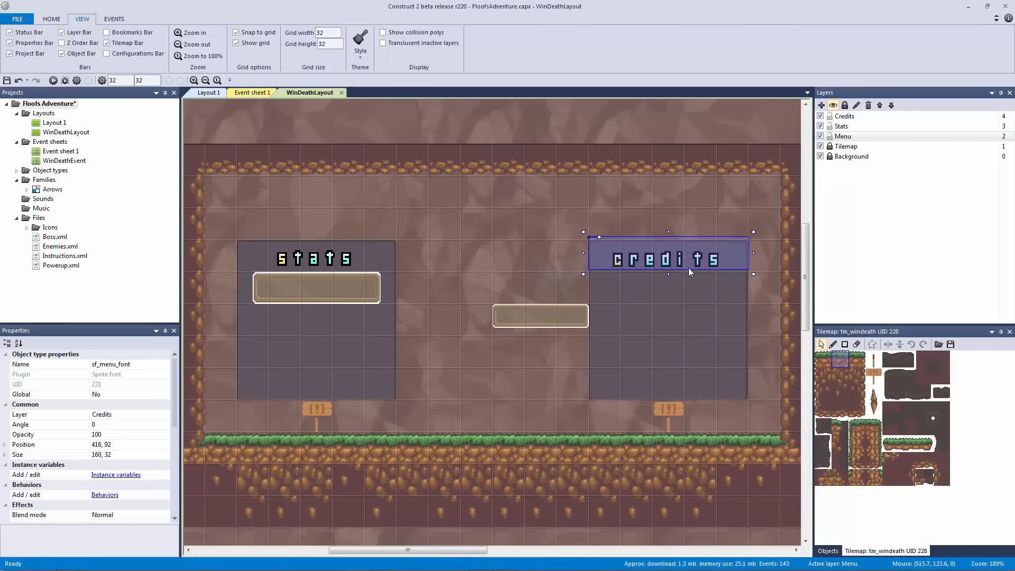
- Centre the small menu button horizontally between the Stats and Credits panels, at 272, 160
drag(521, 325, 471, 324)
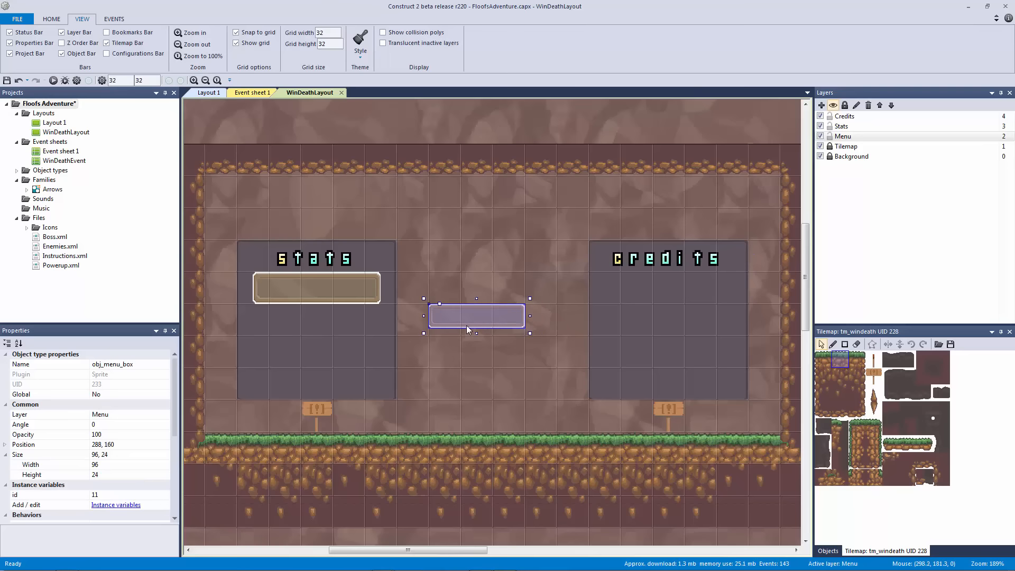
key(Right)
key(Right)
key(Right)
key(Right)
key(Right)
key(Right)
key(Right)
key(Right)
key(Right)
key(Right)
key(Right)
key(Right)
key(Right)
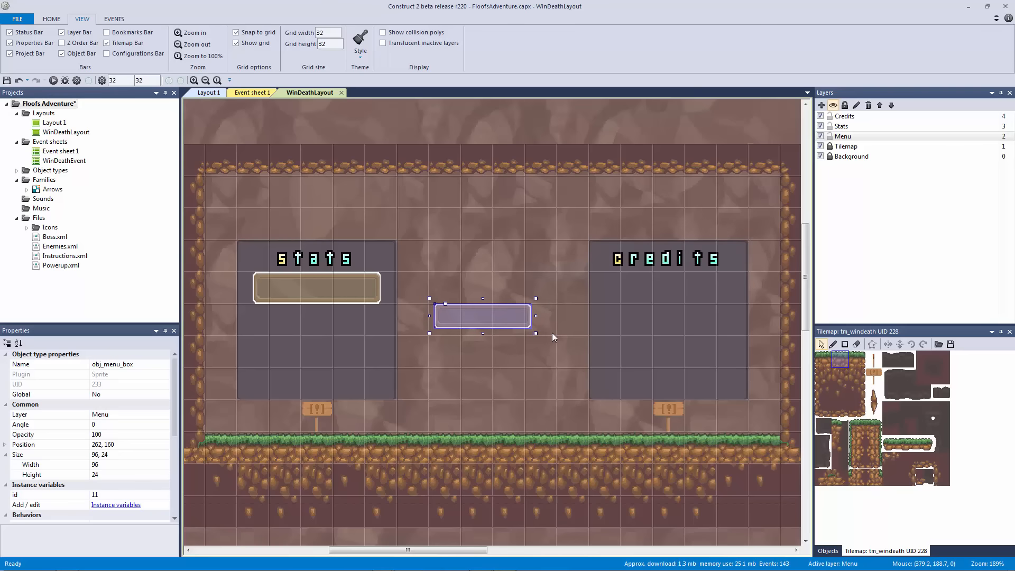
key(Right)
key(Right)
key(Right)
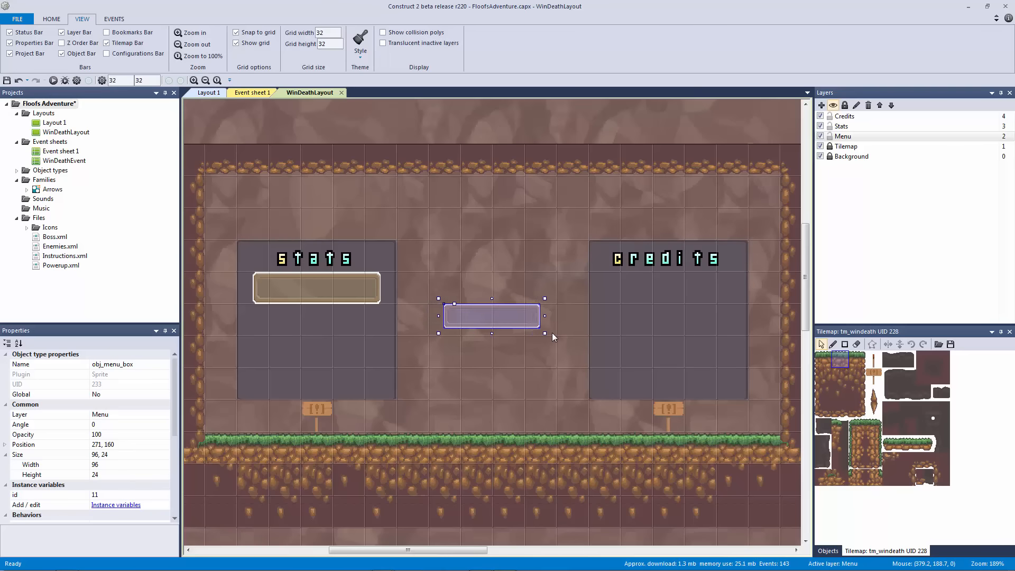
- Duplicate the Stats panel's button and align the copy below it at 80, 192
click(317, 290)
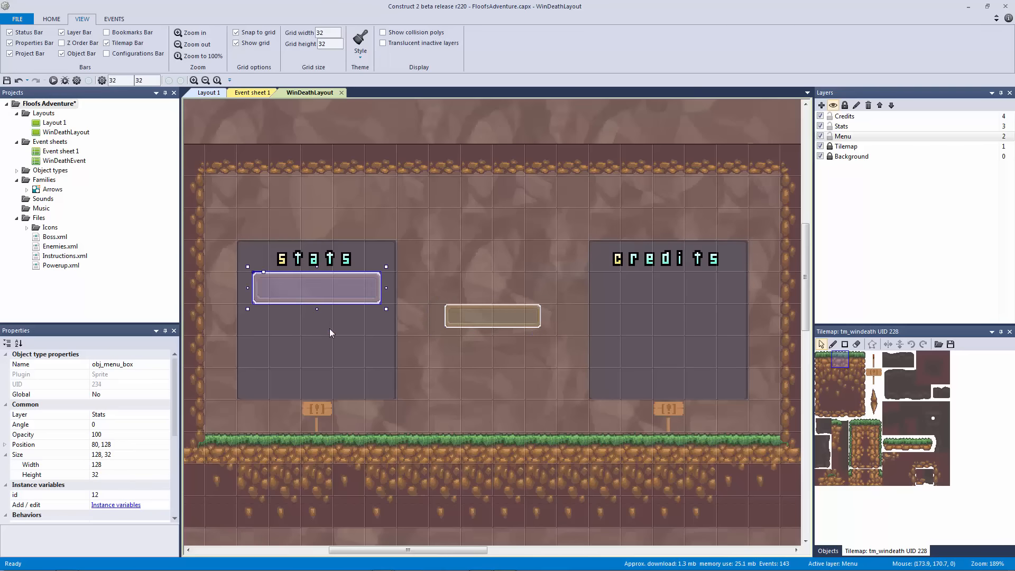
ctrl+drag(315, 294, 326, 356)
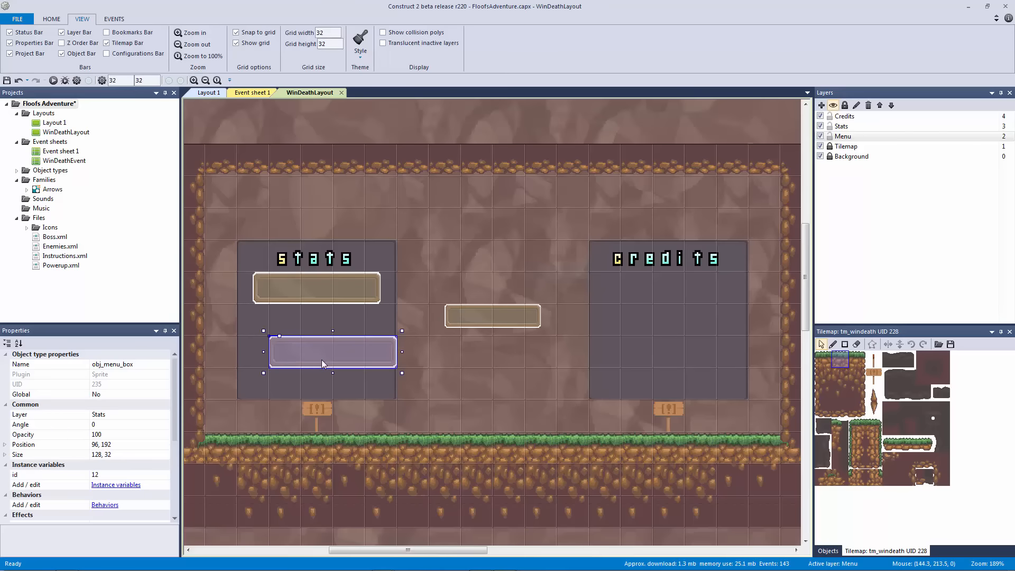
key(Left)
key(Left)
key(Left)
key(Left)
key(Left)
key(Left)
key(Left)
key(Left)
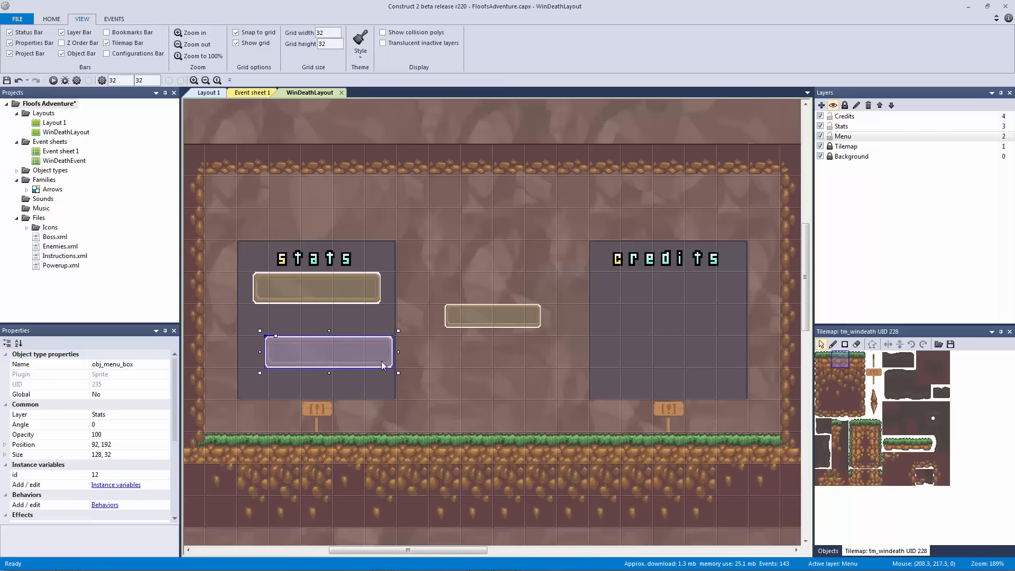
key(Left)
key(Left)
key(Left)
key(Left)
key(Left)
key(Left)
key(Left)
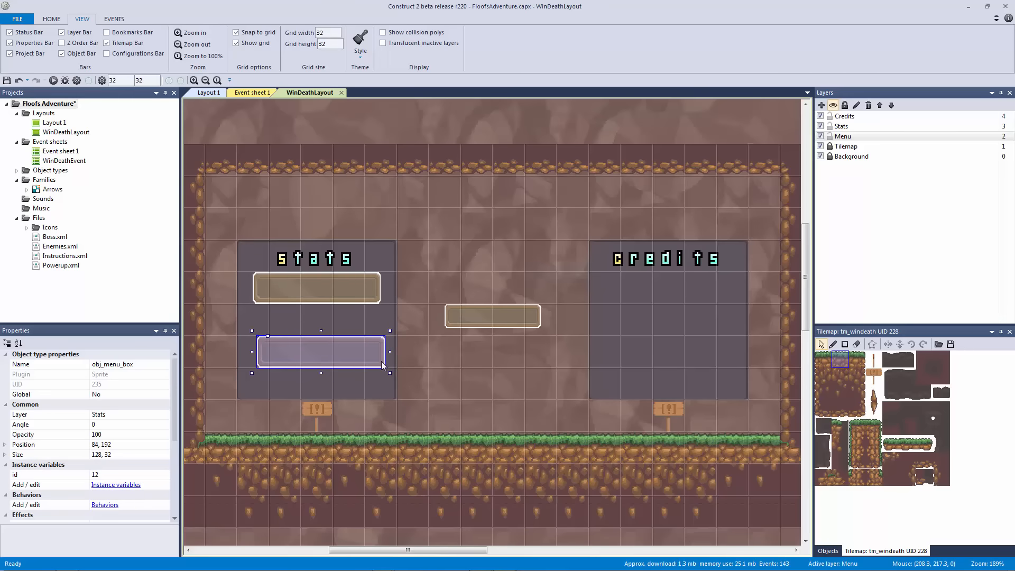
key(Left)
click(449, 368)
click(353, 347)
click(360, 305)
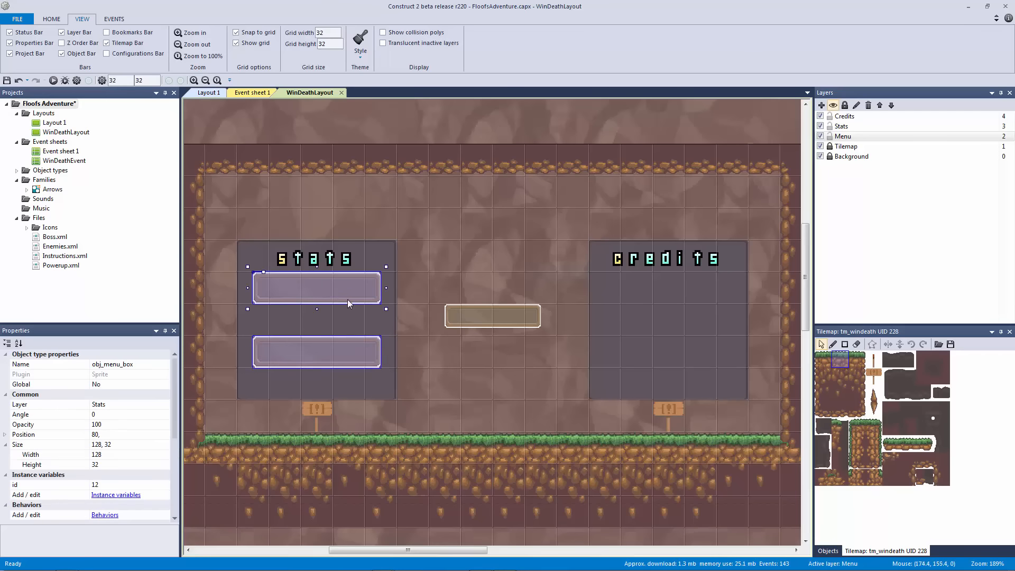
ctrl+drag(348, 299, 695, 297)
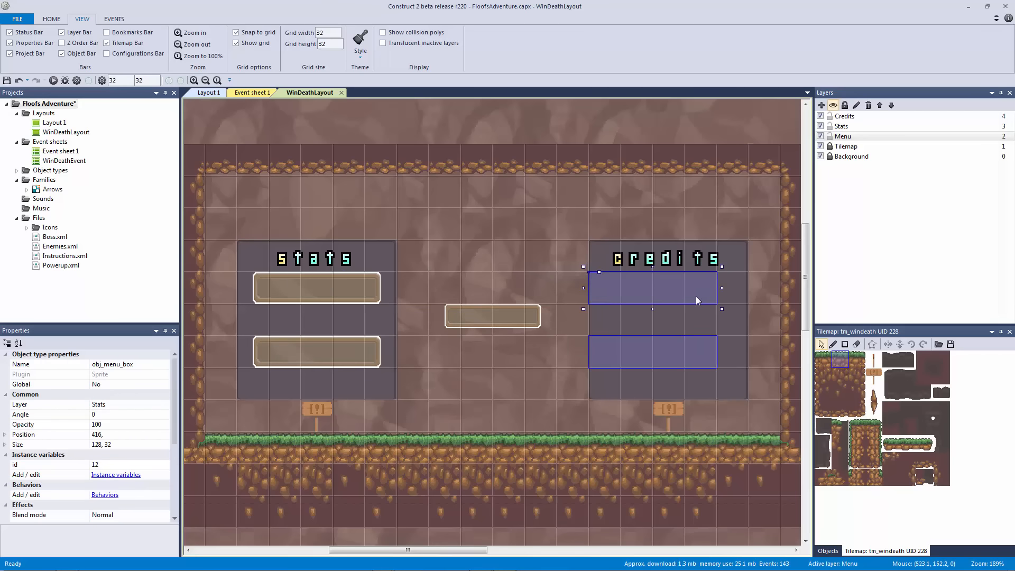
right_click(695, 296)
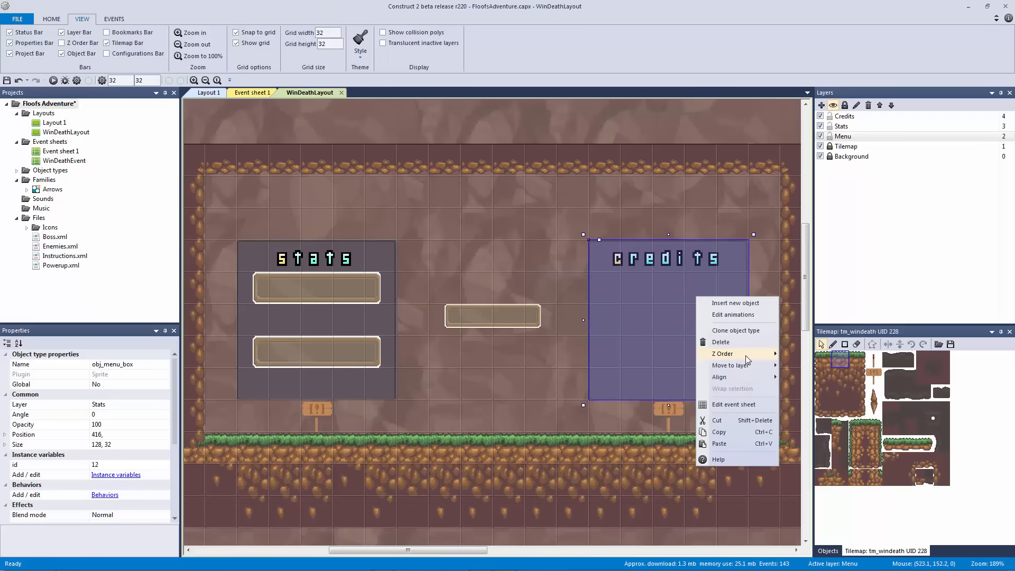
click(573, 347)
key(ctrl+z)
mouse_move(592, 332)
mouse_down()
mouse_move(642, 328)
mouse_move(625, 330)
mouse_up()
- Duplicate both Stats buttons, move the copies to the Credits layer and place them inside the Credits panel beneath its title
click(334, 290)
ctrl+click(338, 351)
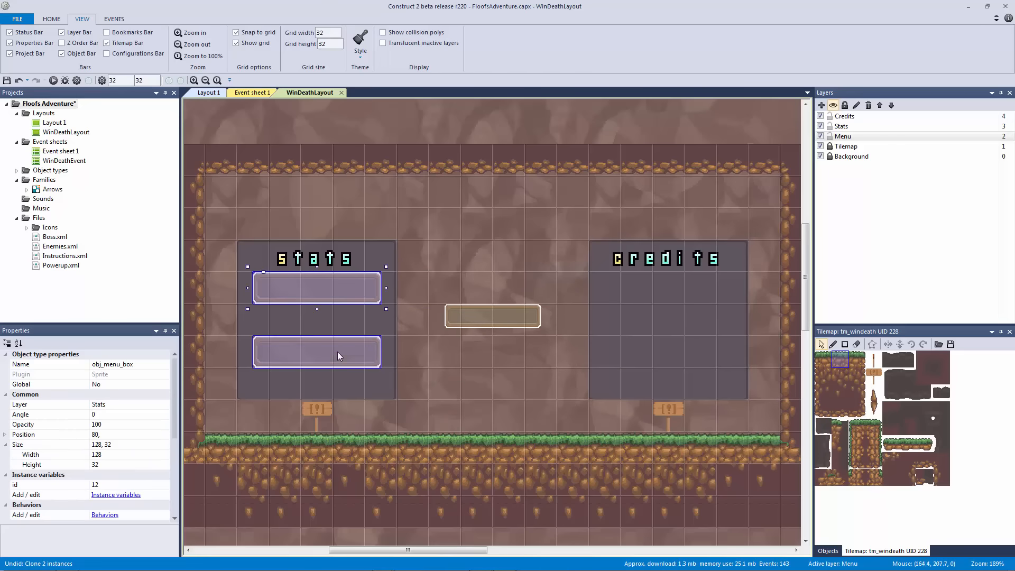
ctrl+drag(344, 351, 521, 416)
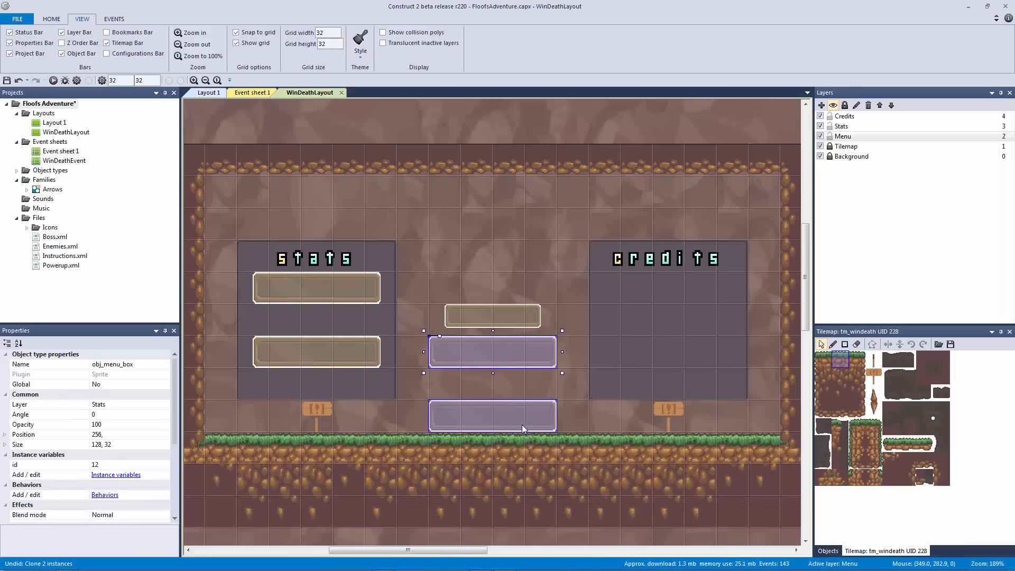
right_click(500, 349)
mouse_move(548, 419)
click(615, 420)
mouse_move(498, 351)
mouse_down()
mouse_move(689, 297)
mouse_move(673, 297)
mouse_up()
click(587, 326)
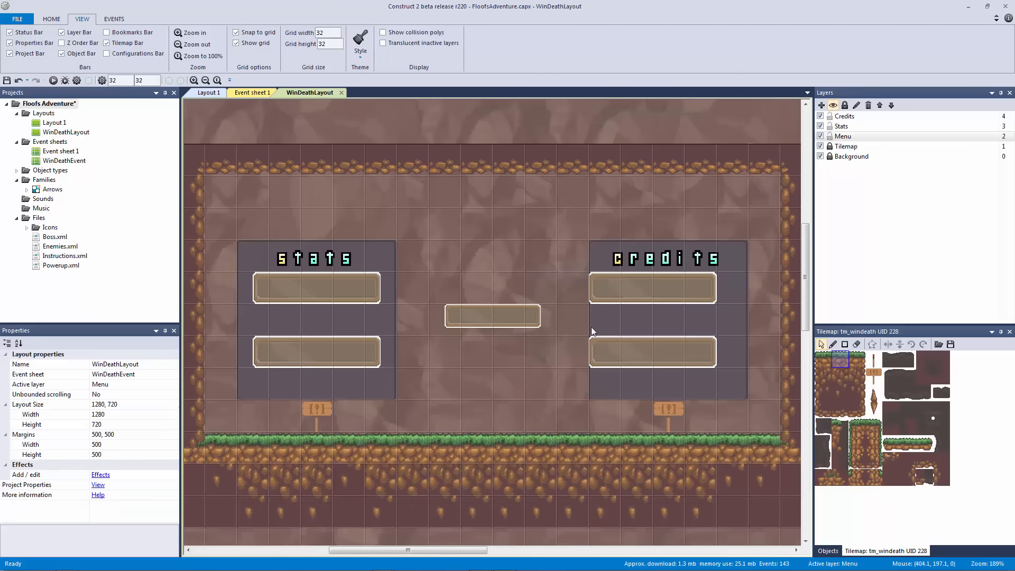
- Centre the two Credits buttons horizontally within the panel, at x 432
click(677, 297)
shift+click(668, 363)
key(Right)
key(Right)
key(Right)
key(Right)
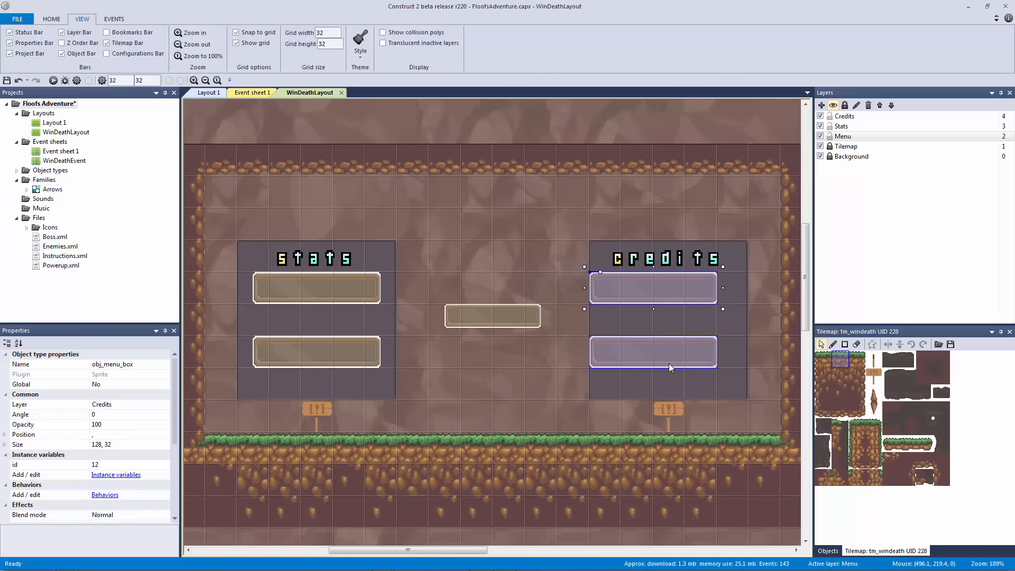
key(Right)
key(Right)
key(Right)
key(Right)
key(Right)
key(Right)
key(Right)
key(Right)
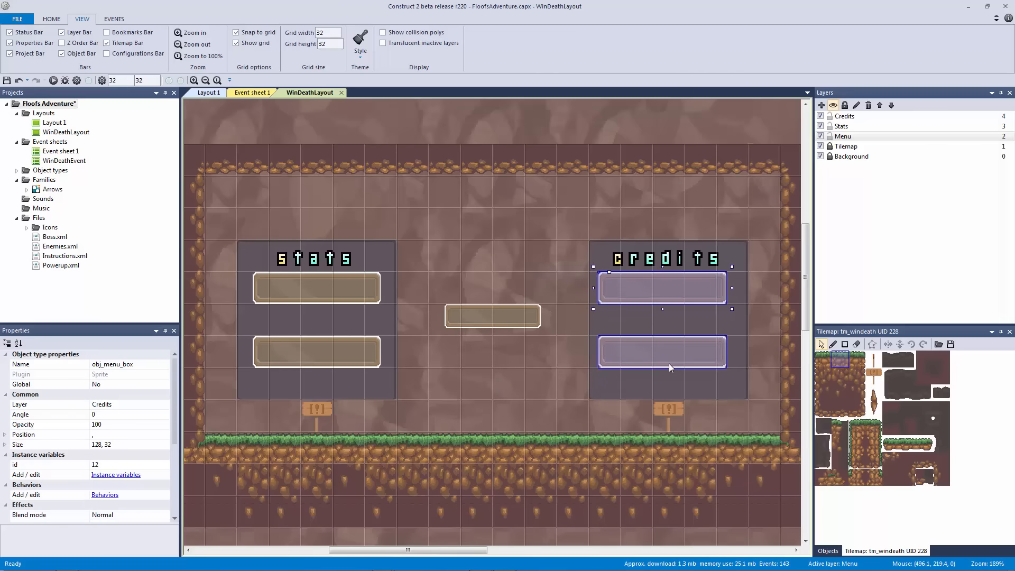
key(Right)
key(Right)
key(Right)
key(Right)
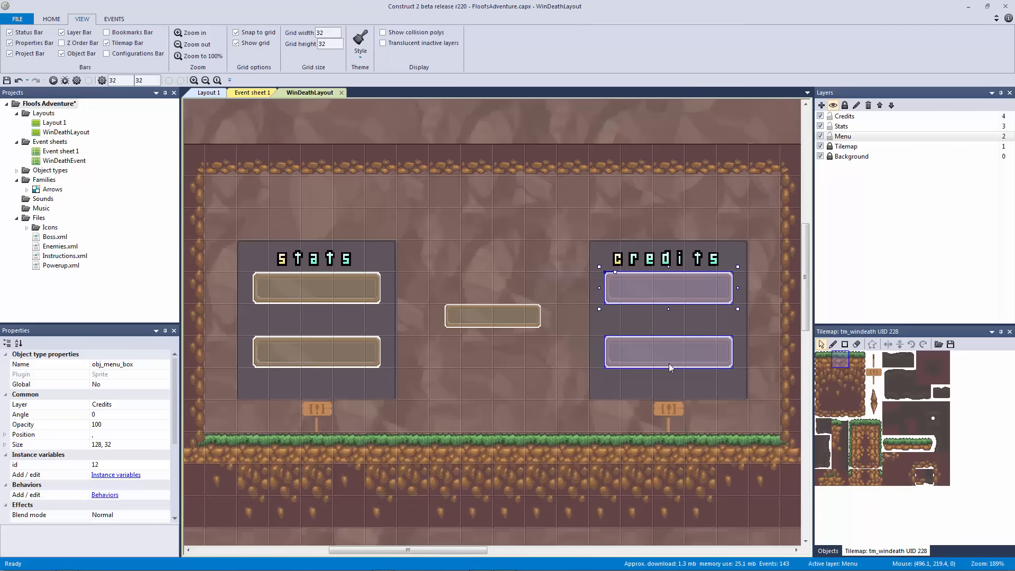
click(502, 338)
- Check the id values of the central menu button and the upper Stats button
ctrl+scroll(509, 309, down, 3)
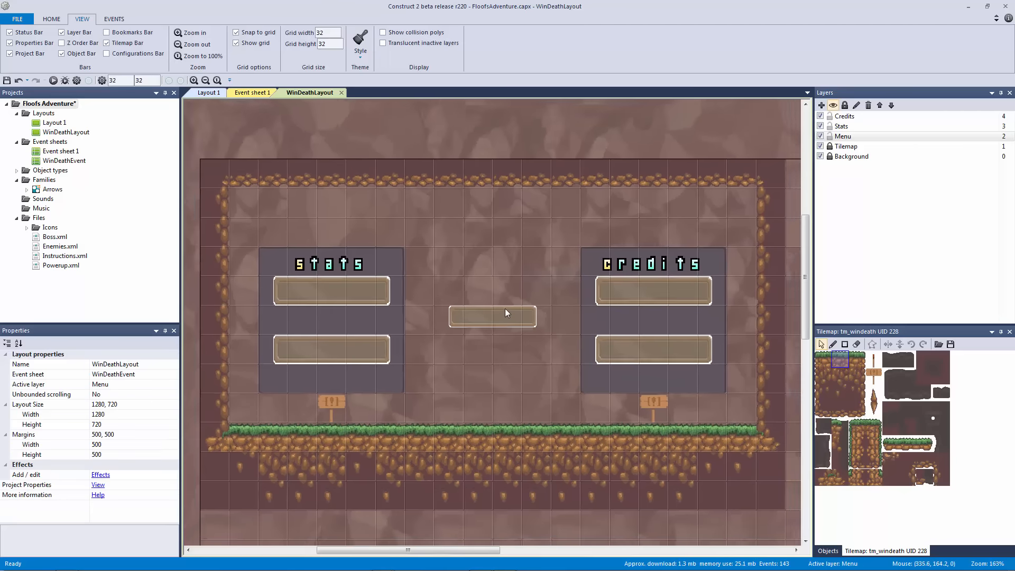
click(507, 312)
click(503, 287)
ctrl+scroll(501, 288, up, 5)
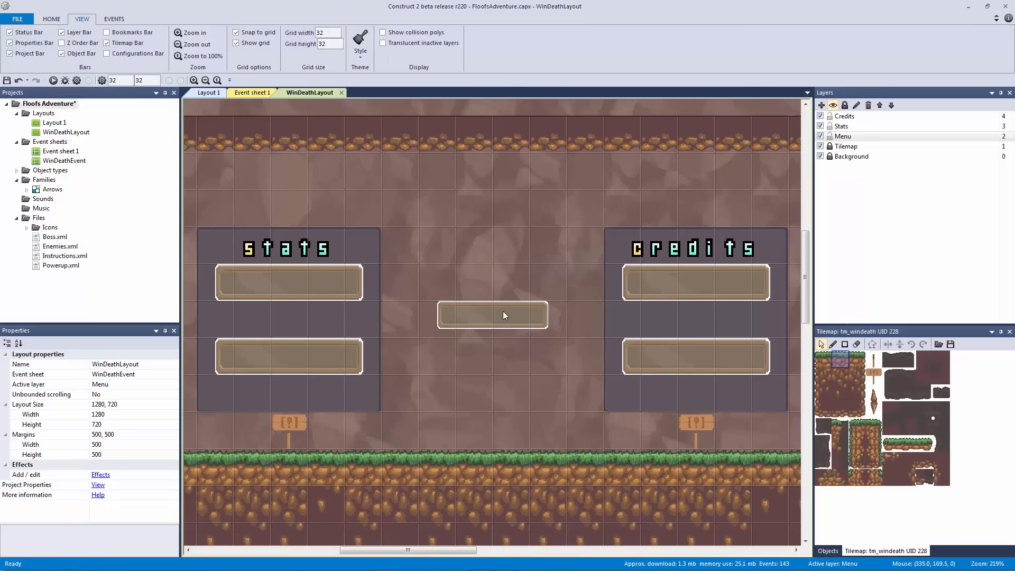
click(341, 294)
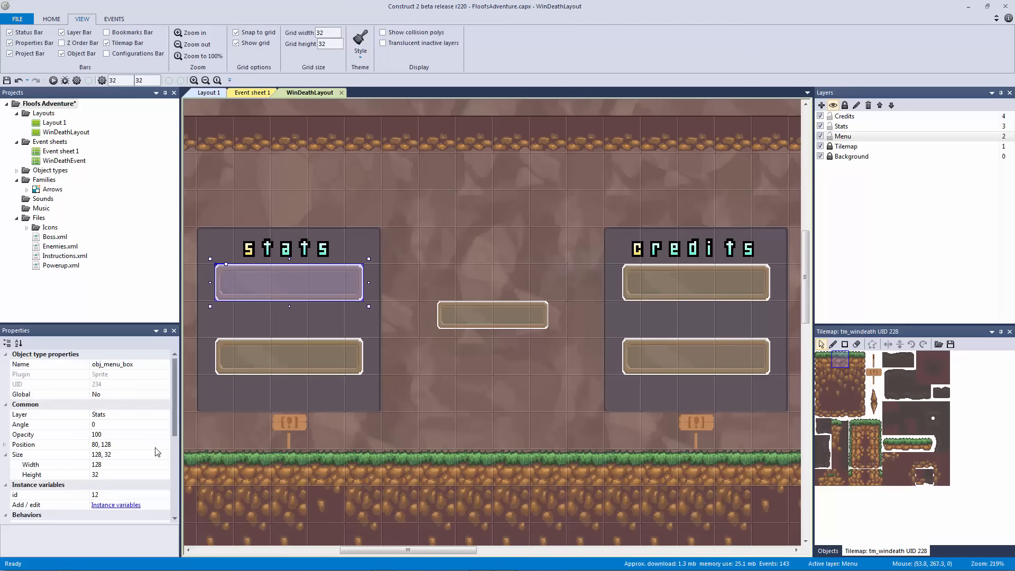
click(505, 306)
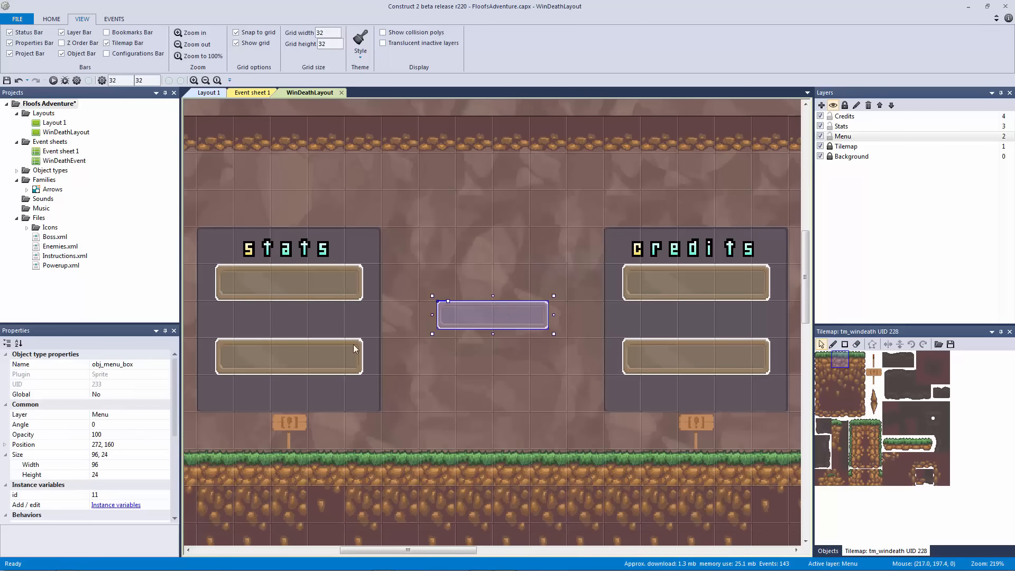
click(275, 287)
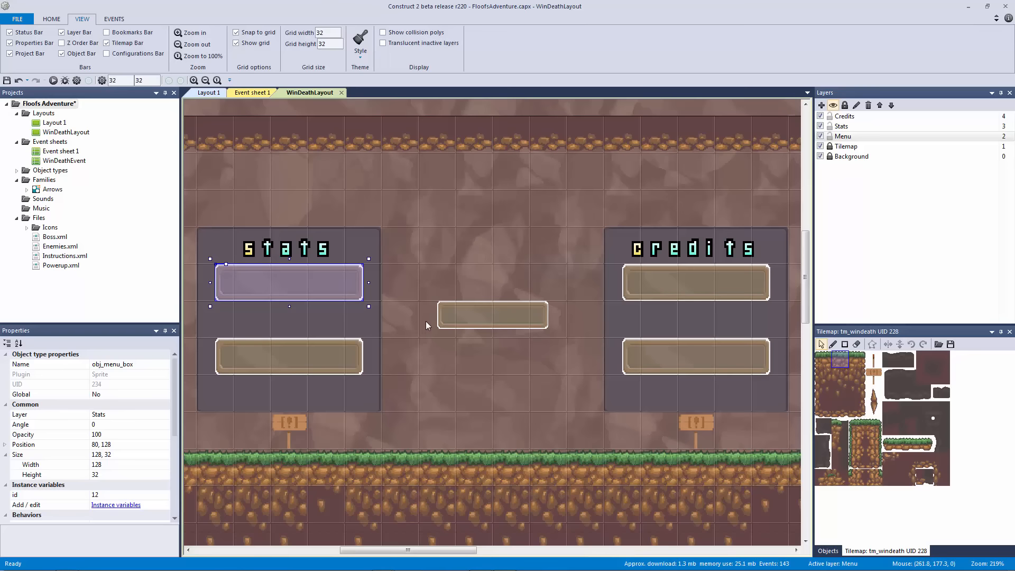
click(449, 332)
click(443, 317)
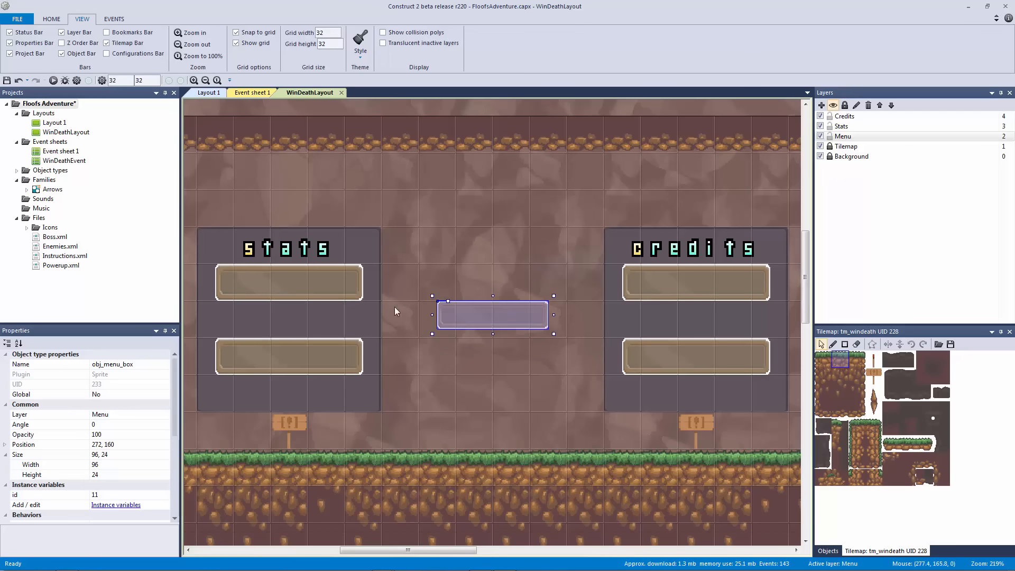
click(308, 292)
- Give the duplicated Stats and Credits buttons their own ids, using 14 for the upper Credits button
click(296, 379)
click(248, 367)
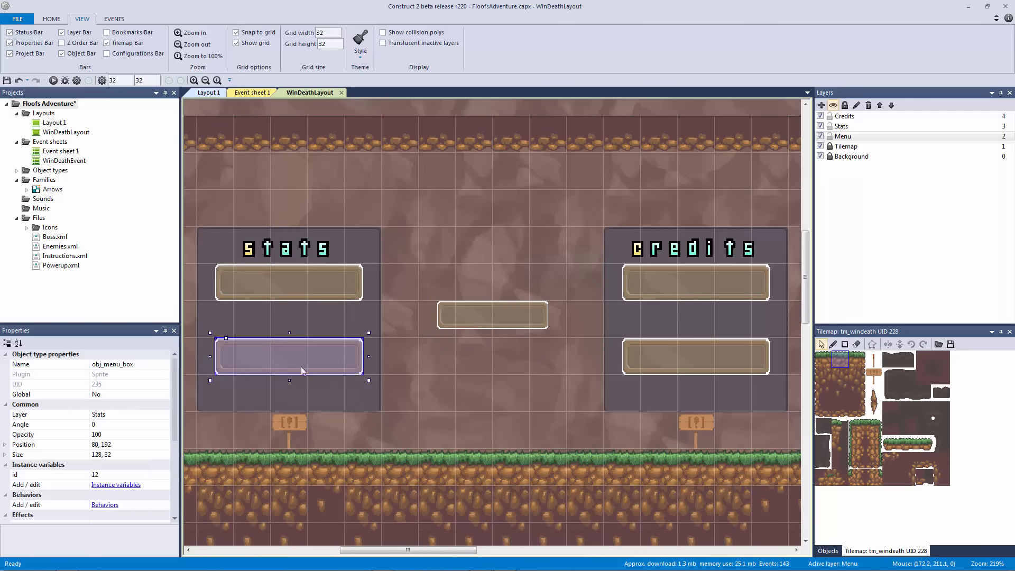
click(127, 474)
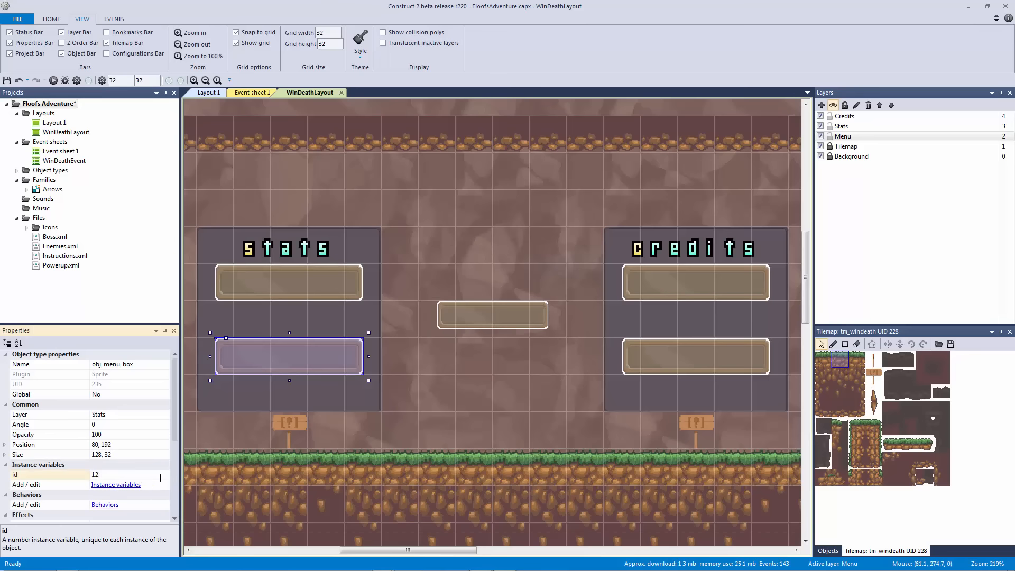
click(685, 288)
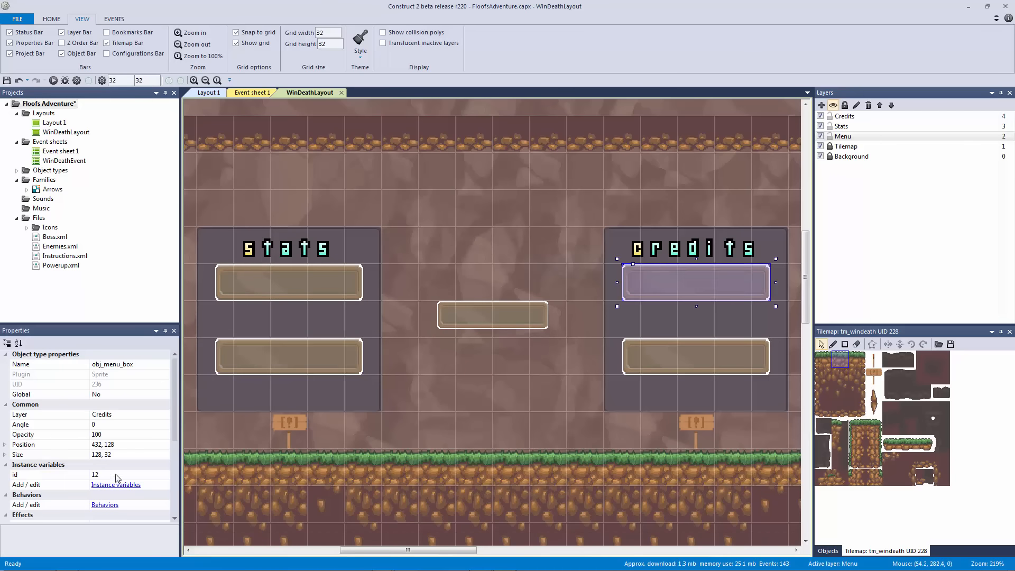
click(137, 474)
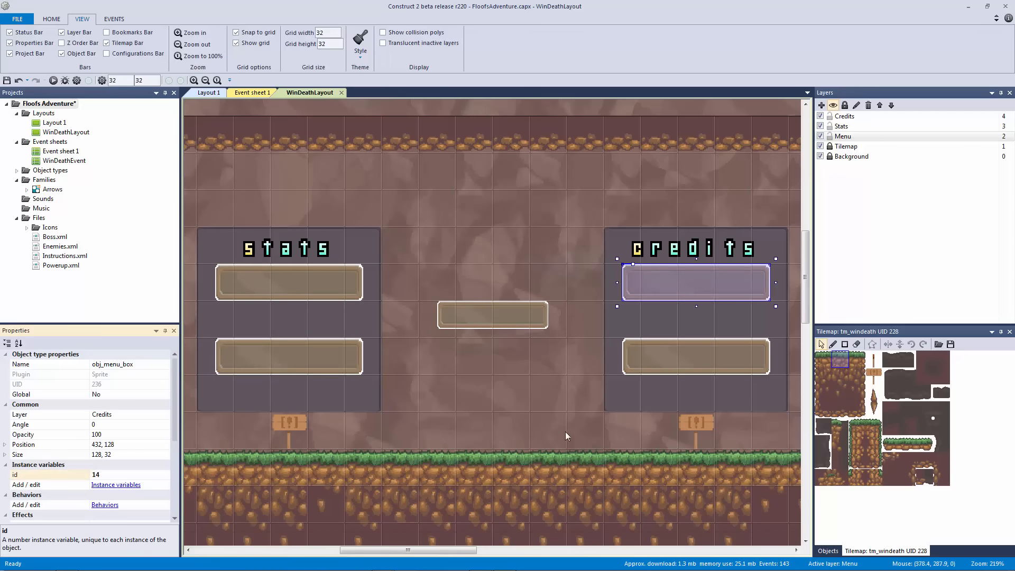
click(687, 357)
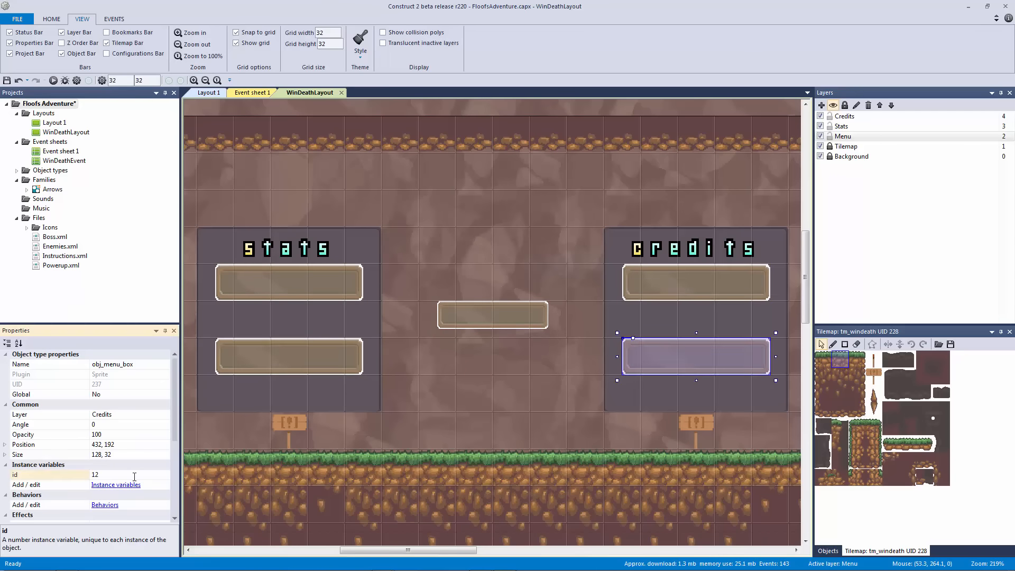
click(467, 240)
ctrl+scroll(467, 242, down, 2)
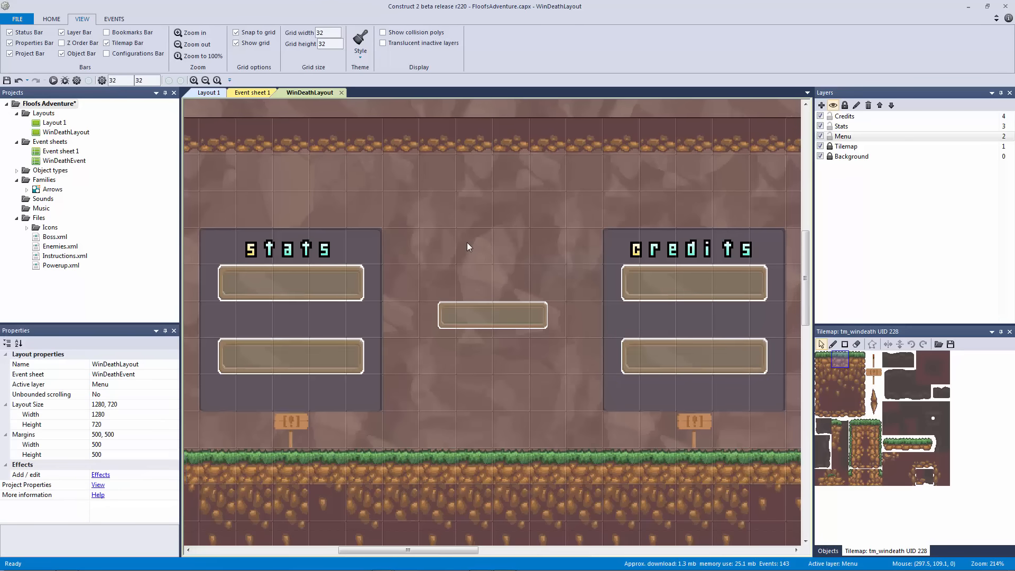
ctrl+scroll(467, 243, down, 2)
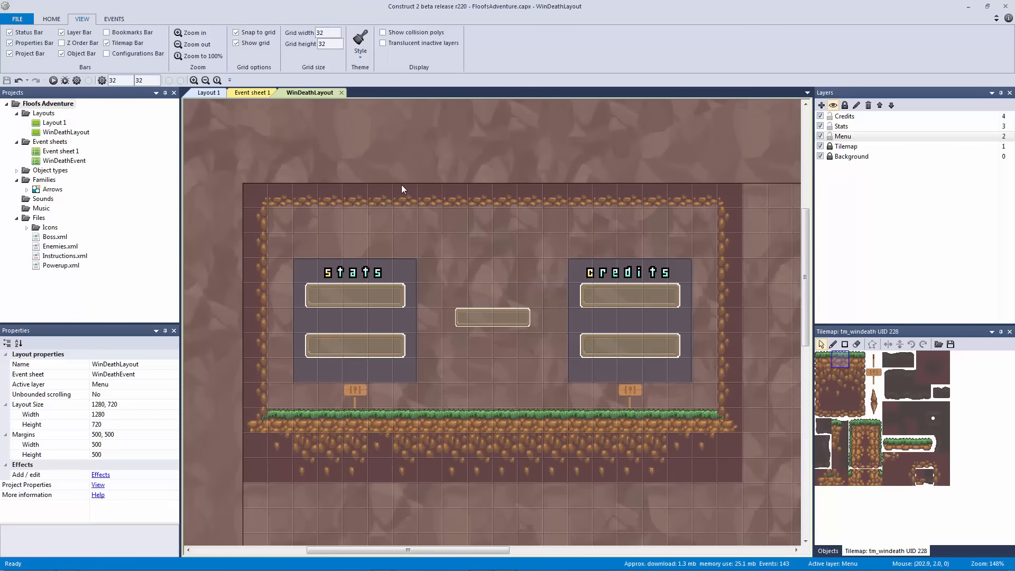
click(262, 95)
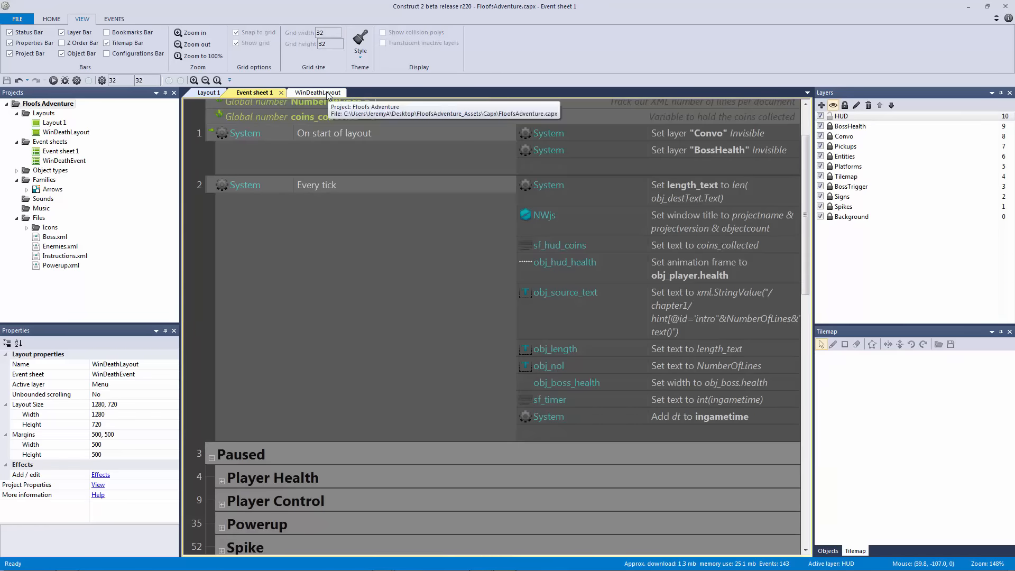
click(310, 93)
click(218, 93)
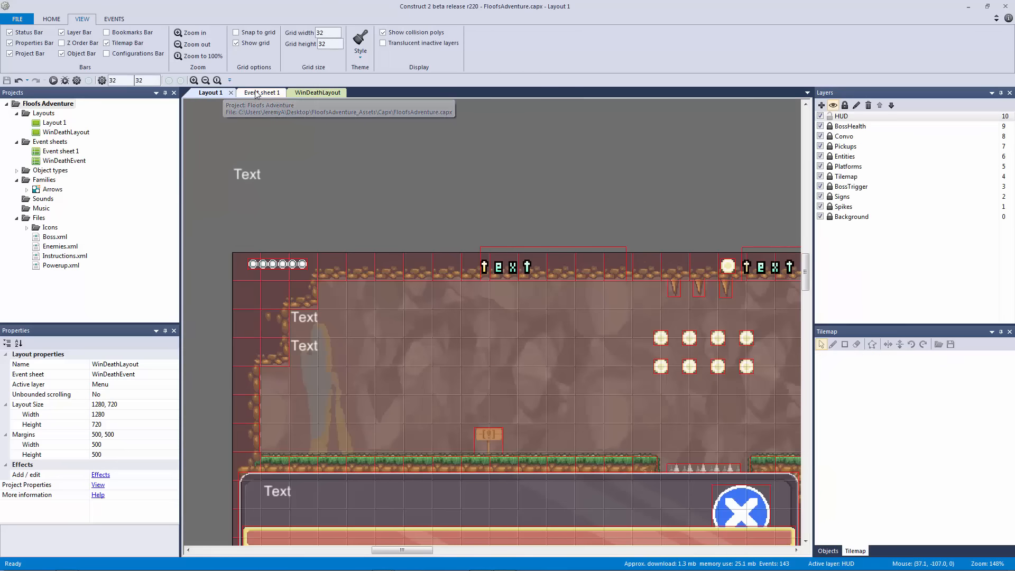
click(311, 93)
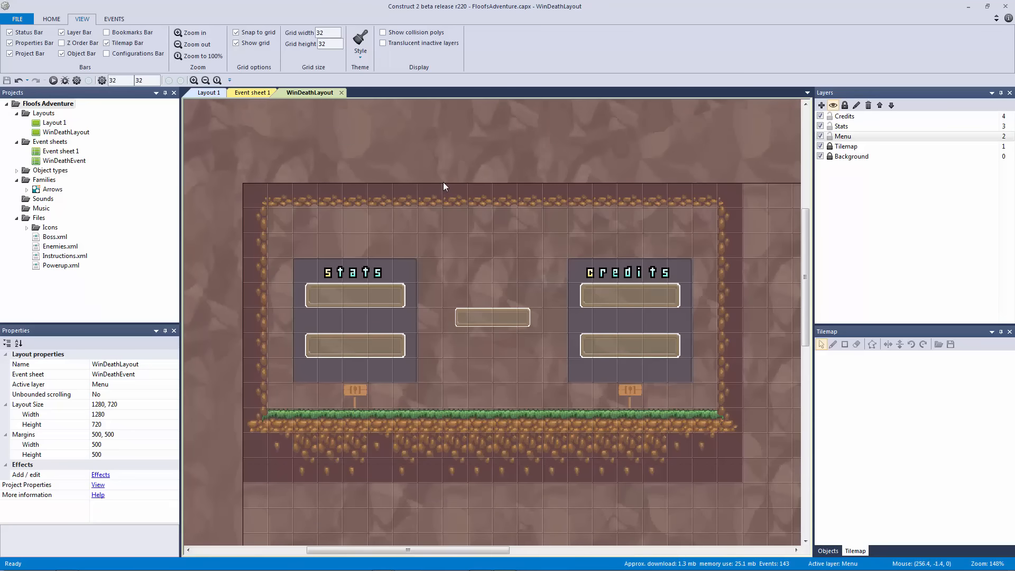
ctrl+scroll(443, 182, up, 1)
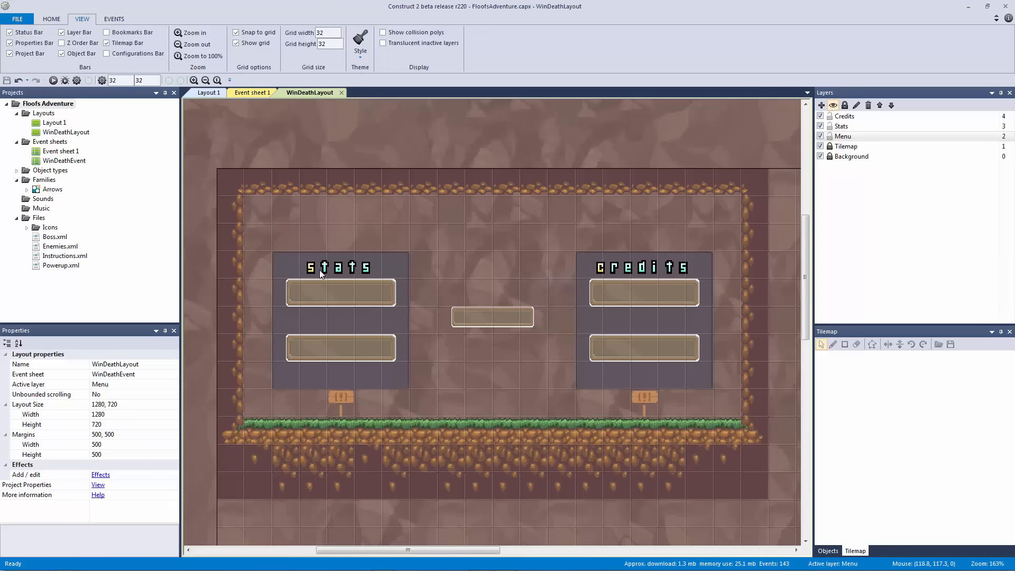
- Clone the panel title's sprite font object type and place the copy above the panels at 256, 32
click(344, 273)
right_click(351, 267)
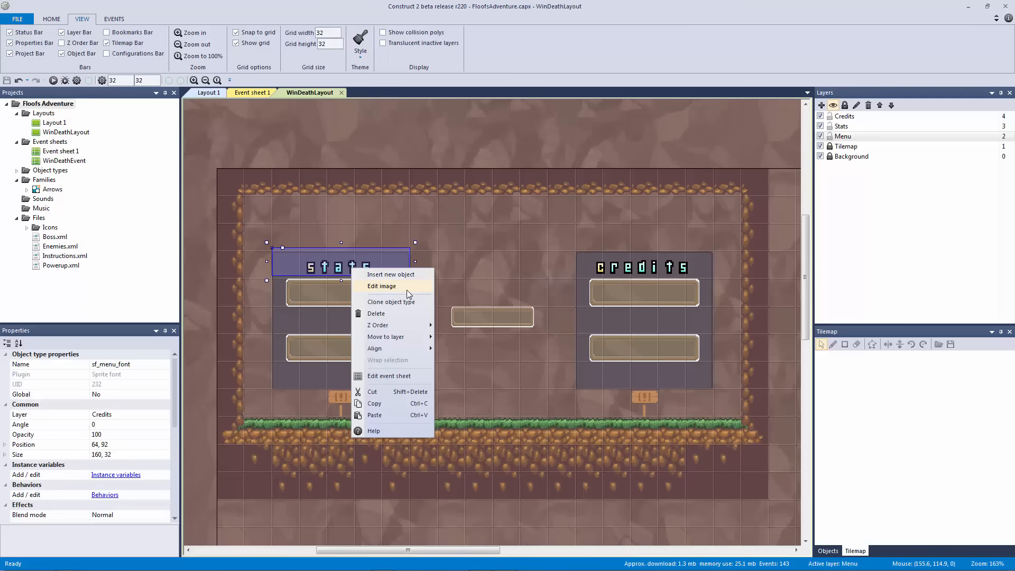
click(408, 304)
click(464, 243)
drag(464, 242, 467, 215)
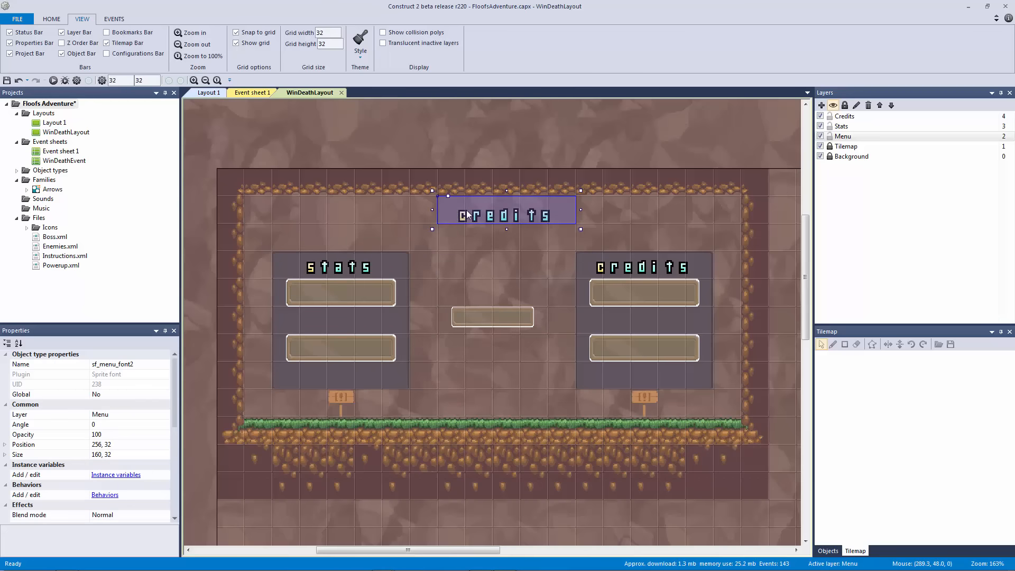
- Set the cloned title's text to "FlOoFs AdVeNtUrE" and its scale to 4
scroll(169, 469, down, 6)
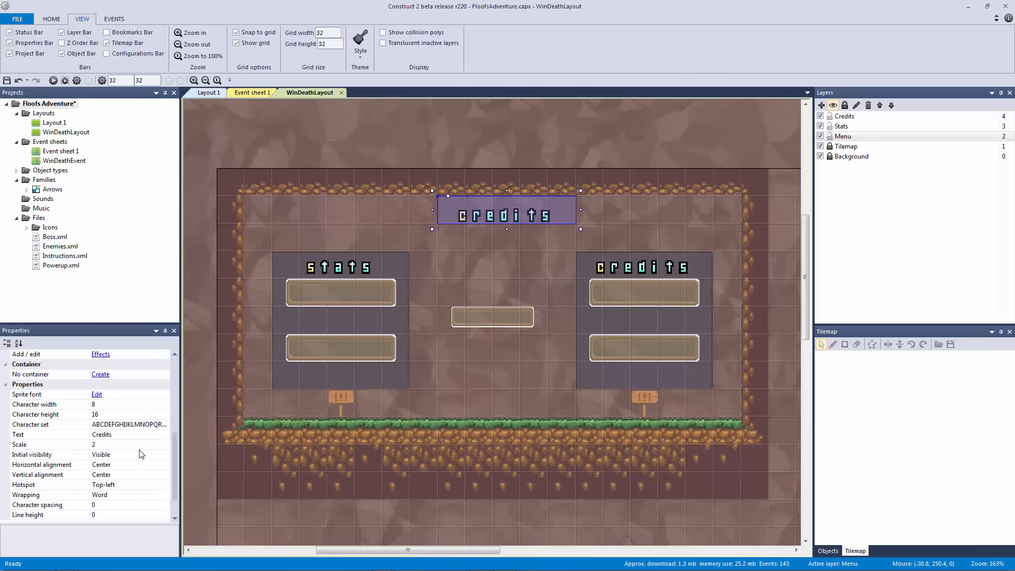
click(133, 434)
text(F)
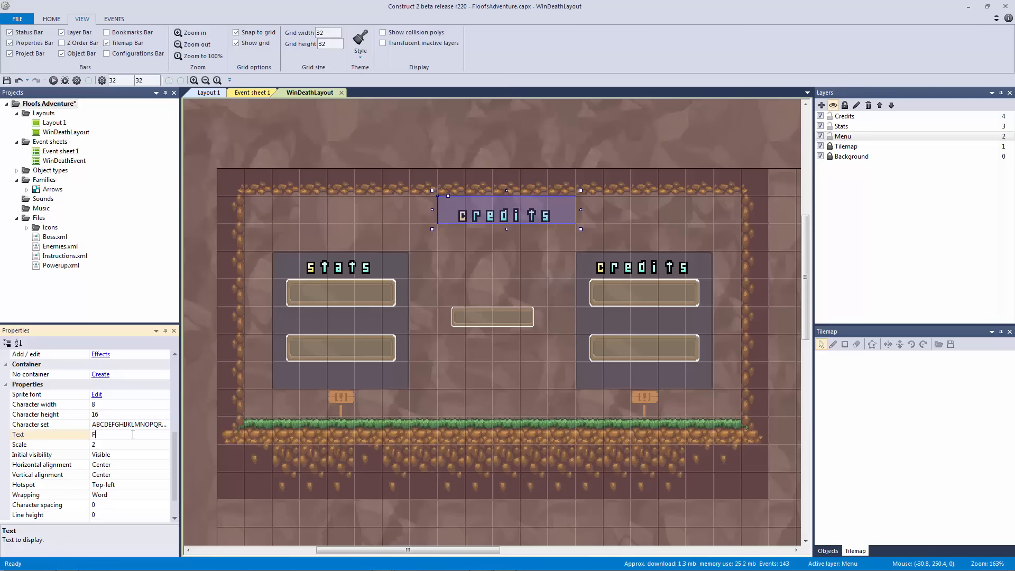
text(loolOoFs AdVeNtUrE)
key(Return)
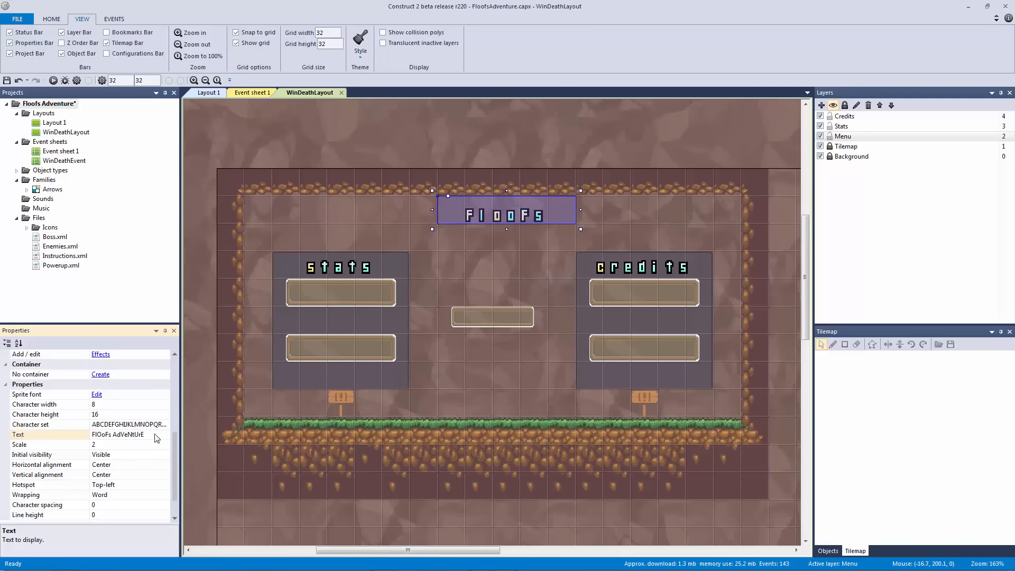
click(132, 444)
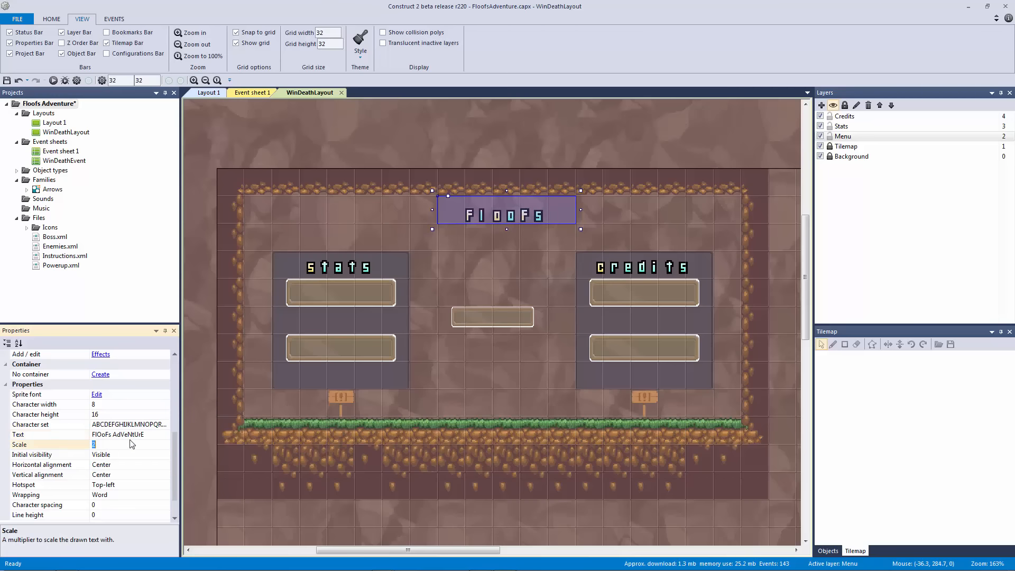
text(4)
key(Return)
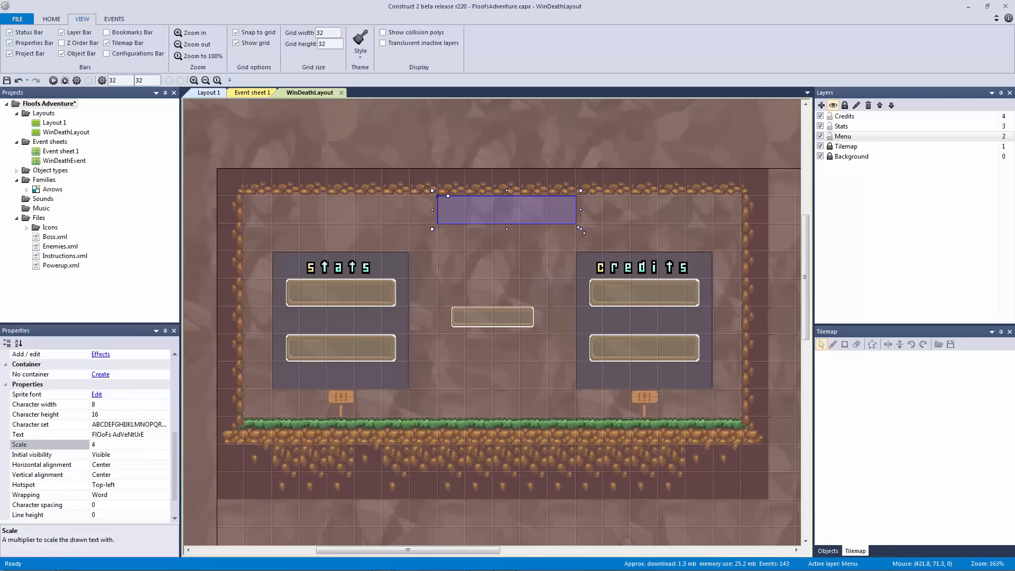
- Enlarge the game title's text box to 672 x 64 so the whole text fits on one line
drag(581, 231, 820, 255)
drag(626, 246, 368, 246)
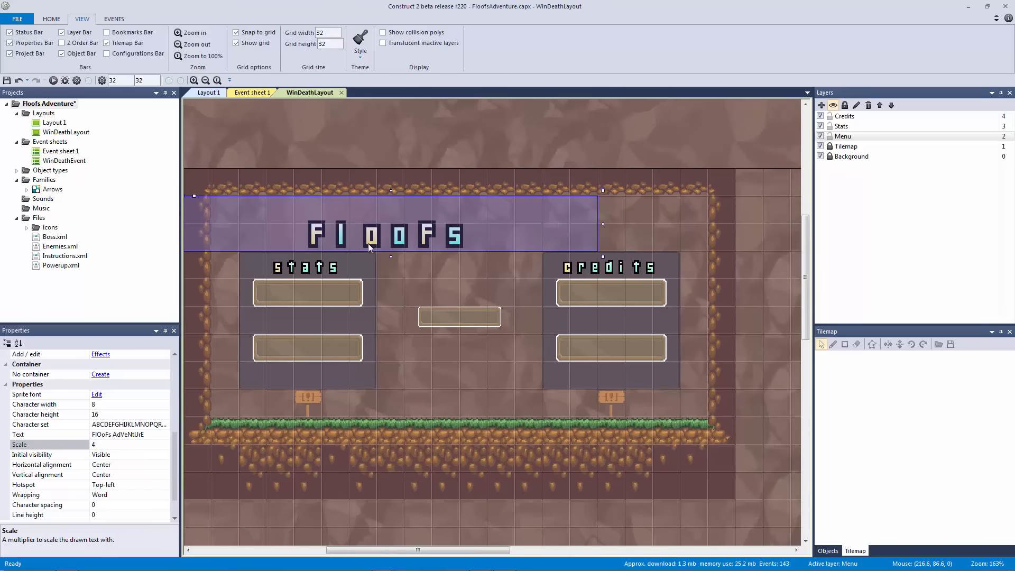
drag(602, 224, 767, 224)
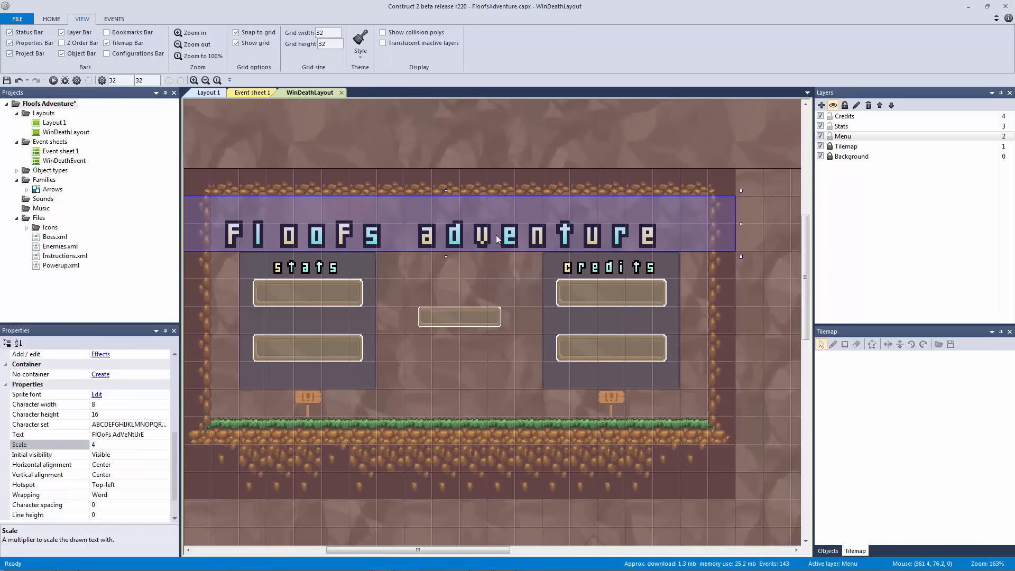
- Position the game title at 0, 21, centred just above the Stats and Credits panels
drag(521, 232, 518, 216)
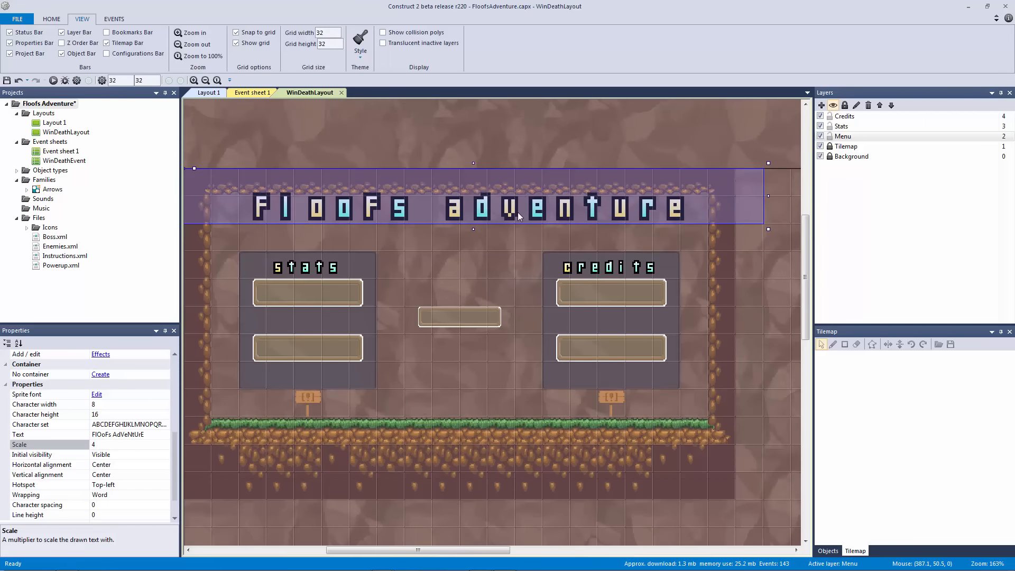
key(Down)
key(Down)
key(Down)
key(Down)
key(Down)
key(Down)
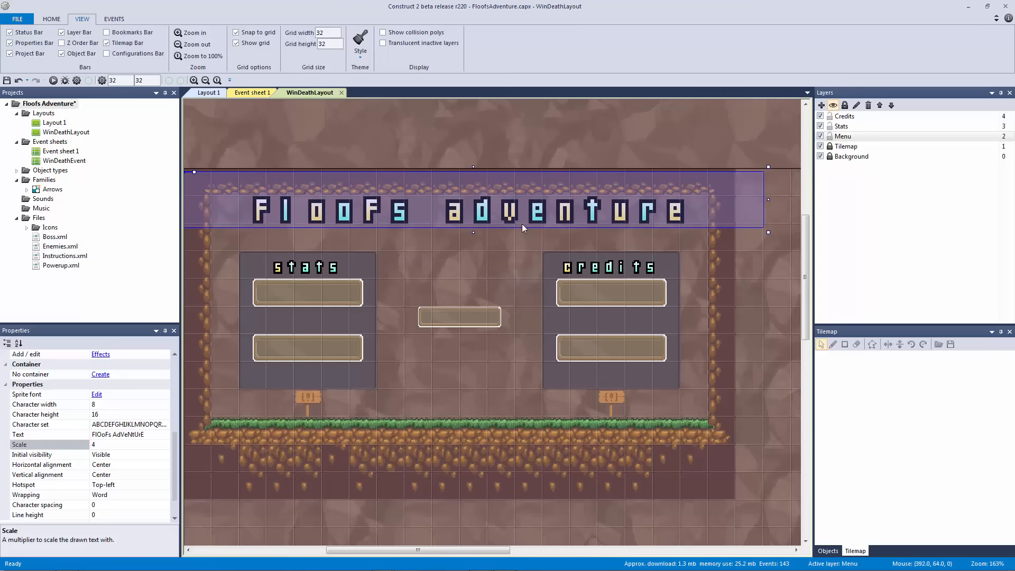
key(Down)
key(Down)
key(Down)
key(Down)
key(Down)
key(Down)
key(Down)
key(Down)
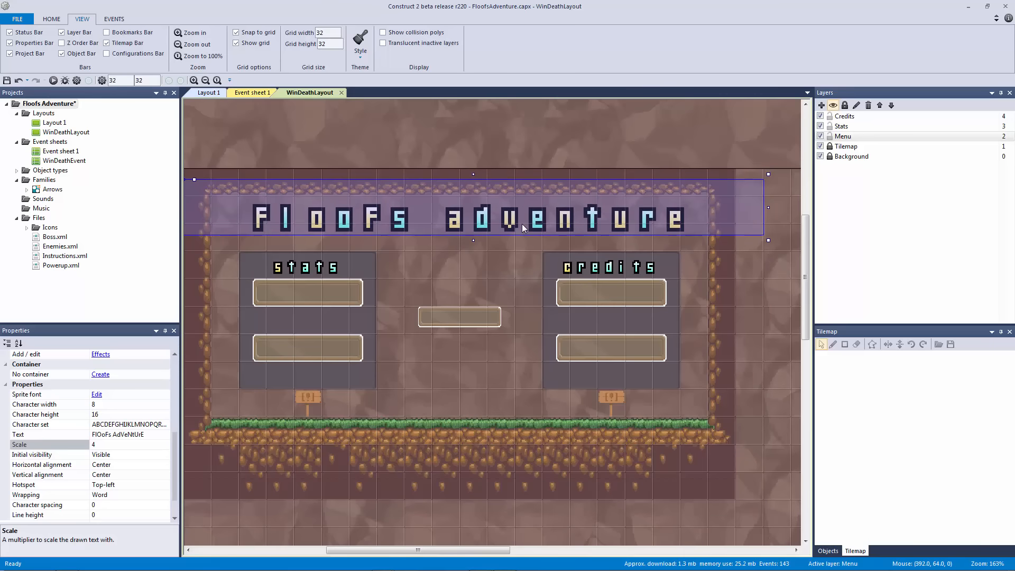
key(Down)
key(Down)
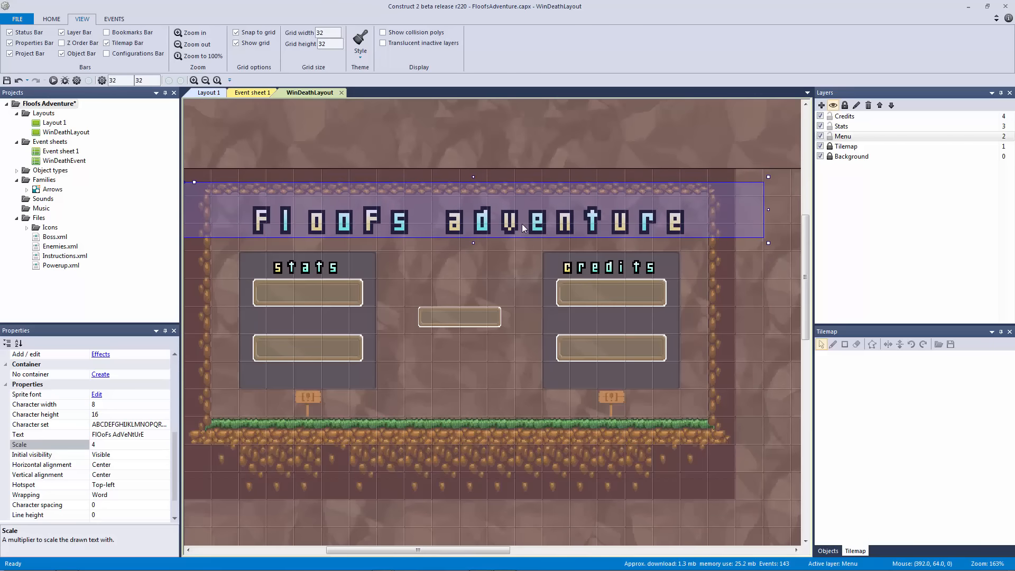
key(Down)
key(Down)
key(Down)
key(Down)
key(Down)
key(Down)
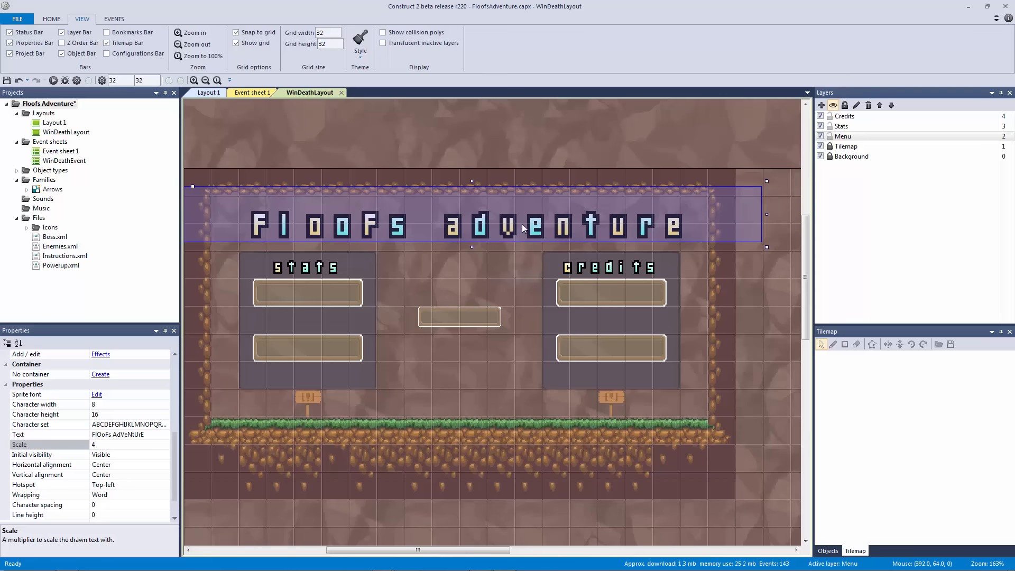
key(Right)
click(460, 157)
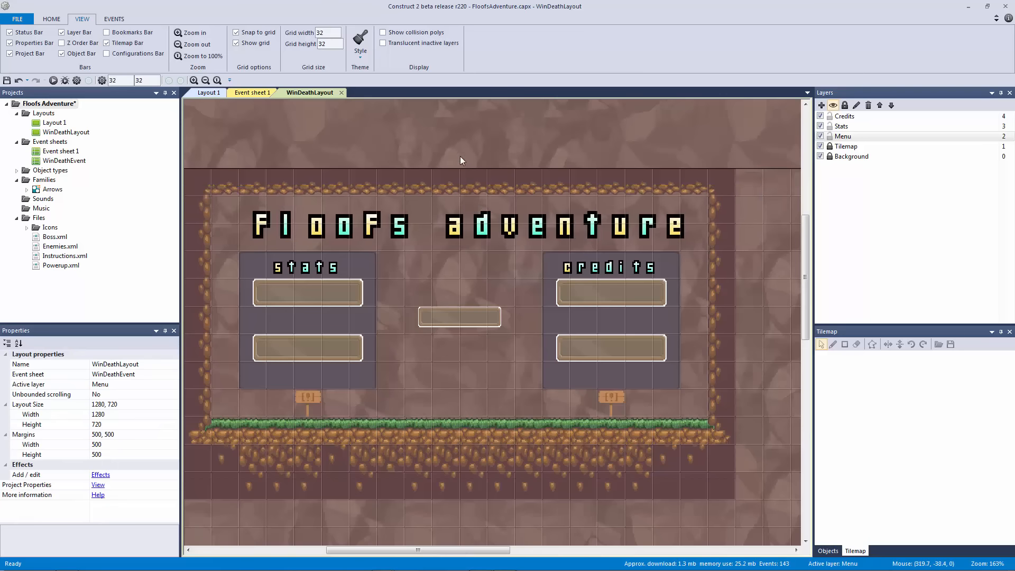
- Rename the game title's sprite font object as sf_logo
ctrl+scroll(460, 159, down, 2)
click(454, 233)
click(155, 364)
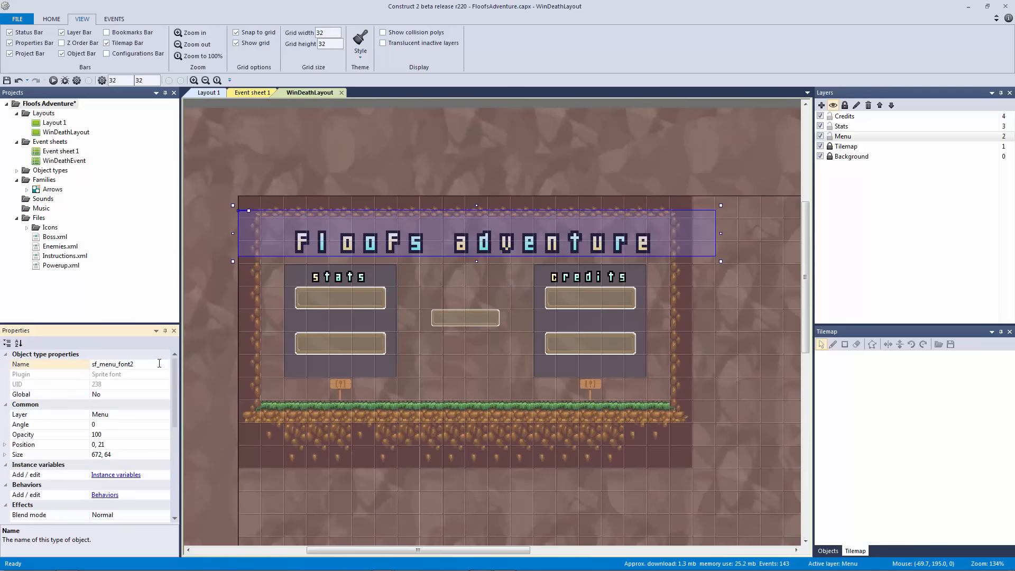
drag(153, 364, 104, 363)
key(BackSpace)
key(BackSpace)
text(logo)
key(Return)
click(421, 202)
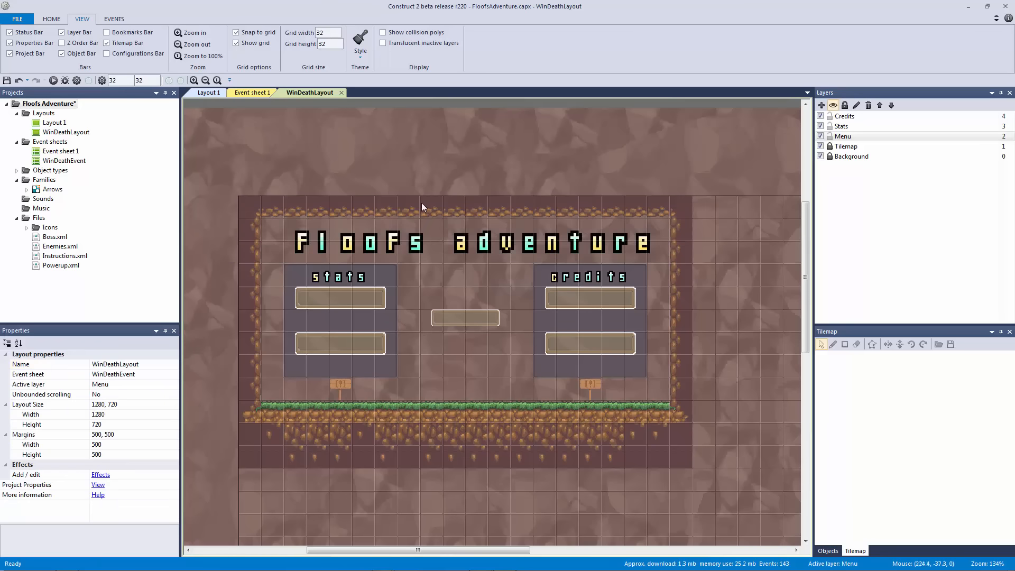
- Add two Sine behaviors to the sf_logo title
ctrl+scroll(424, 233, up, 2)
click(425, 234)
click(104, 494)
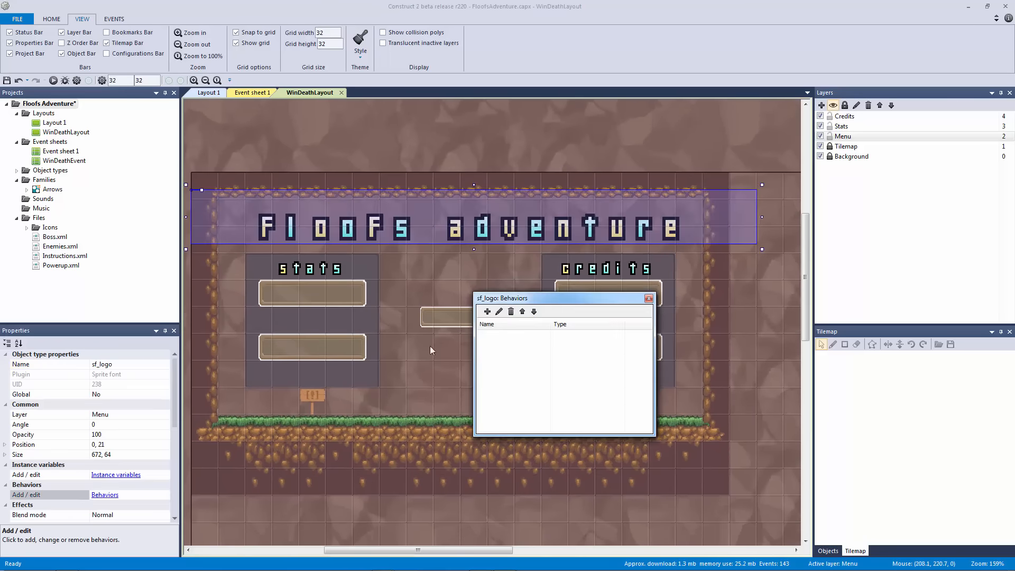
click(487, 311)
text(sln)
key(Return)
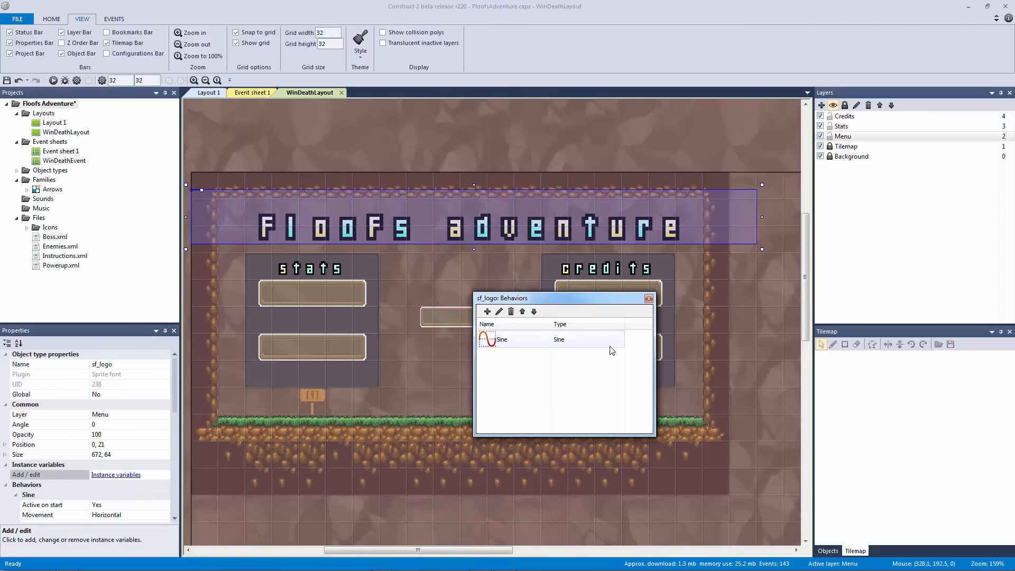
click(488, 312)
text(sin)
key(Return)
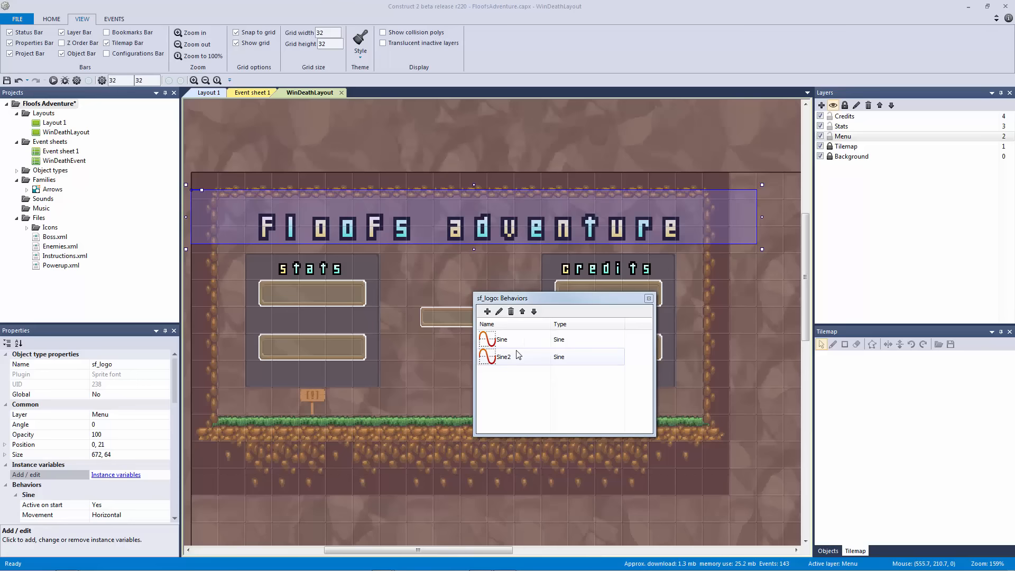
click(502, 341)
click(648, 299)
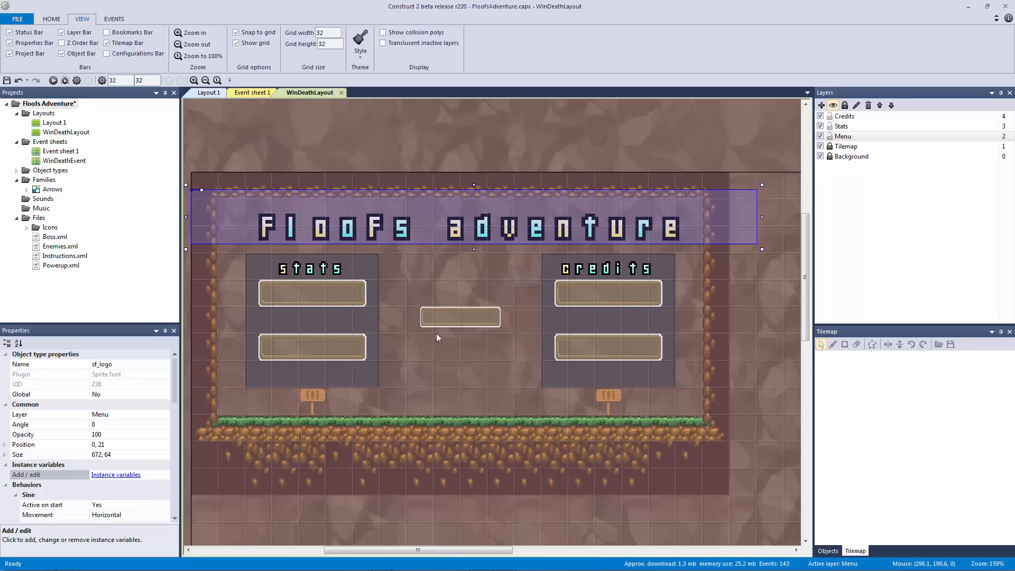
- Set the logo's first Sine behavior to Angle movement with a magnitude of 2
scroll(170, 401, down, 1)
scroll(171, 407, down, 3)
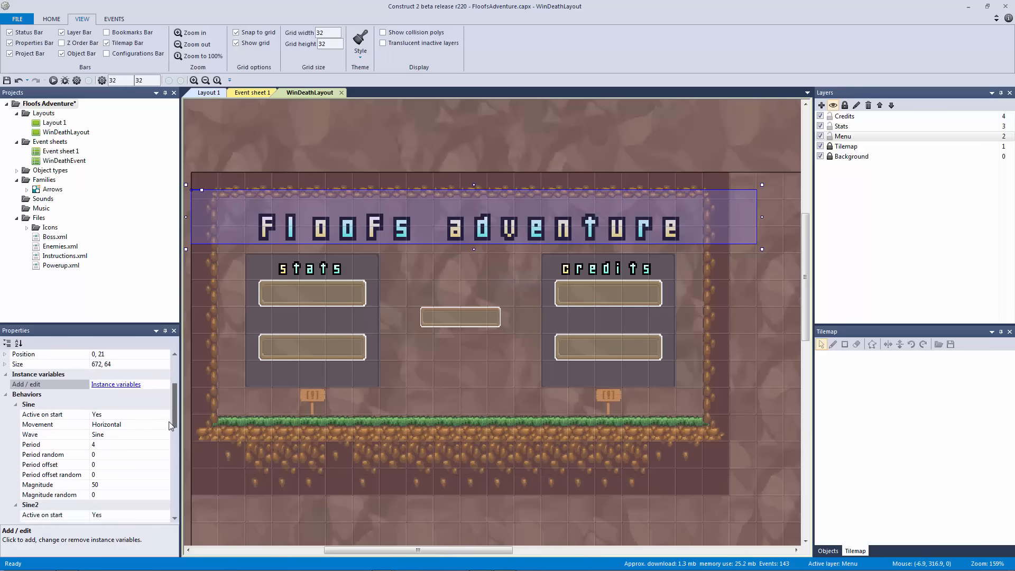
click(51, 385)
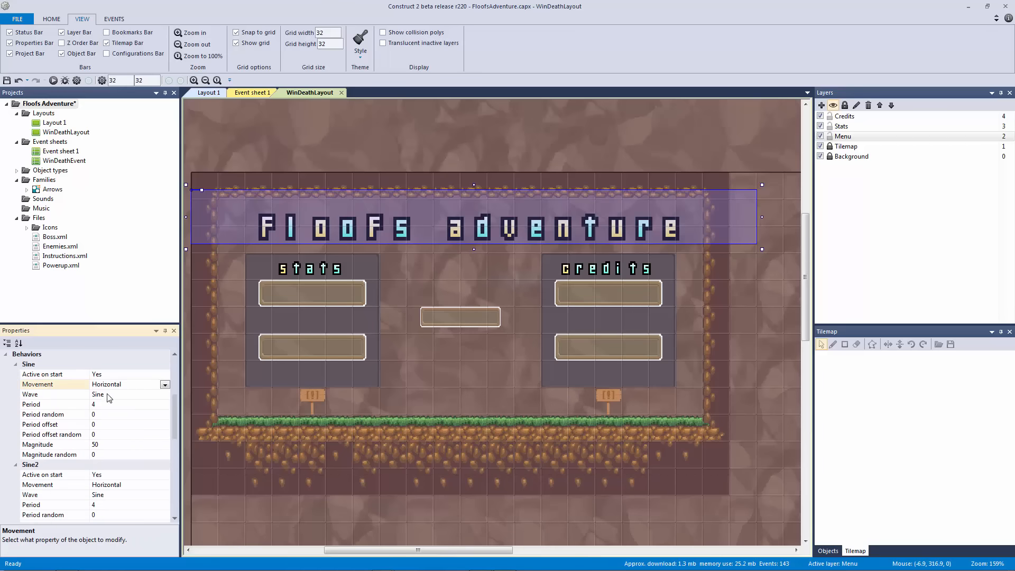
click(165, 385)
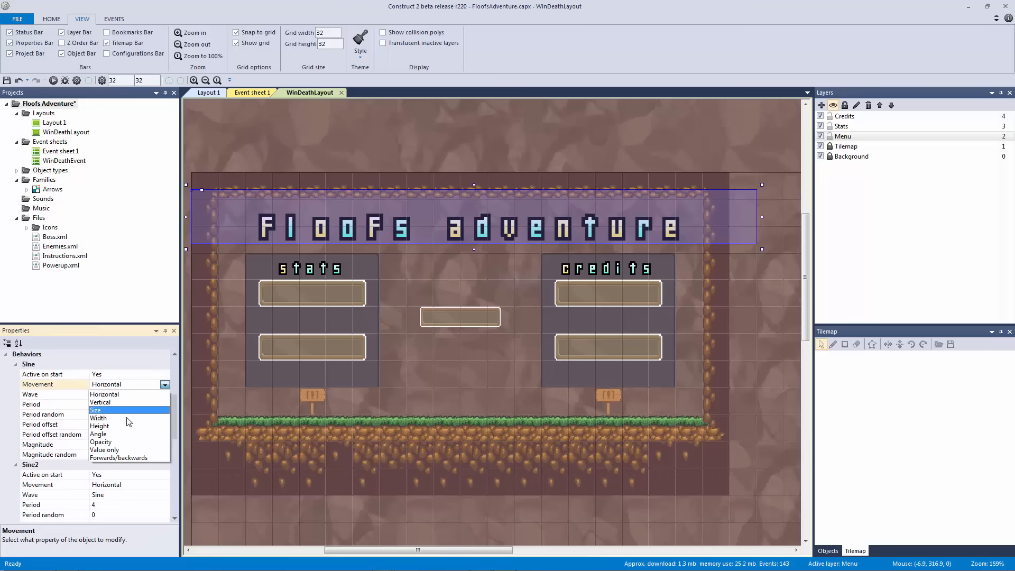
click(134, 438)
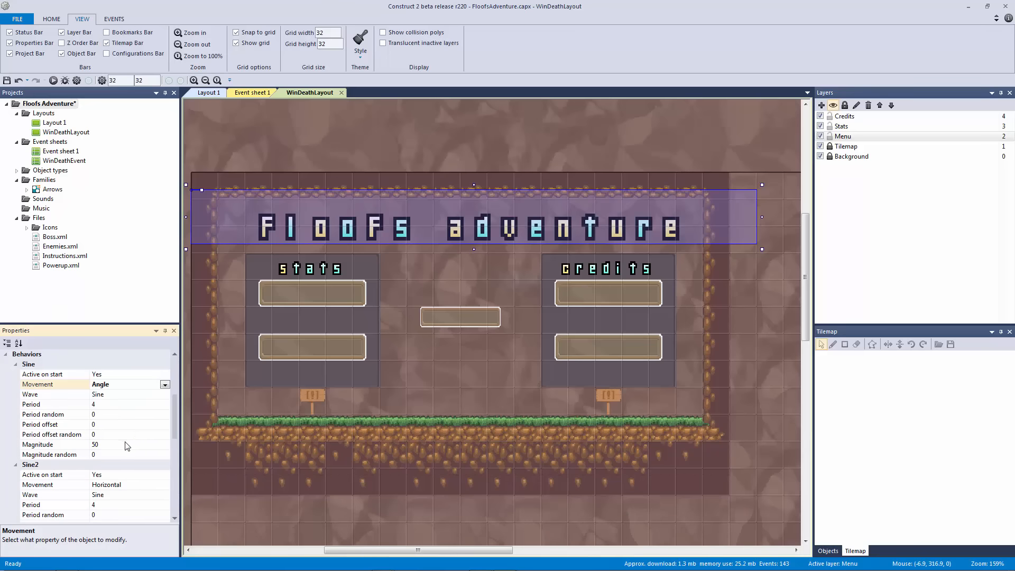
click(132, 443)
text(2)
key(Return)
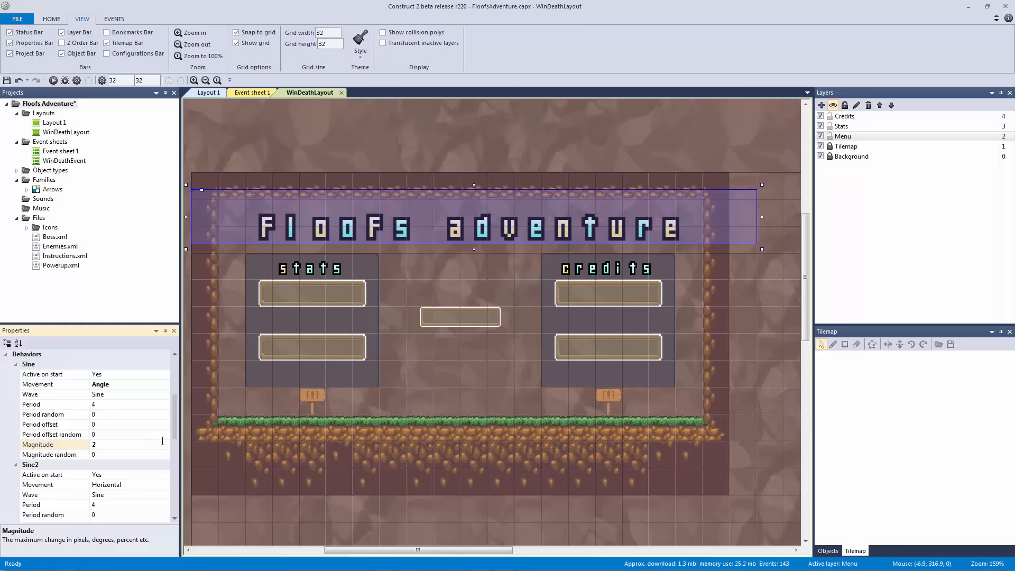
- Set the logo's second Sine behavior, Sine2, to Size movement with a magnitude of 1
drag(172, 419, 172, 438)
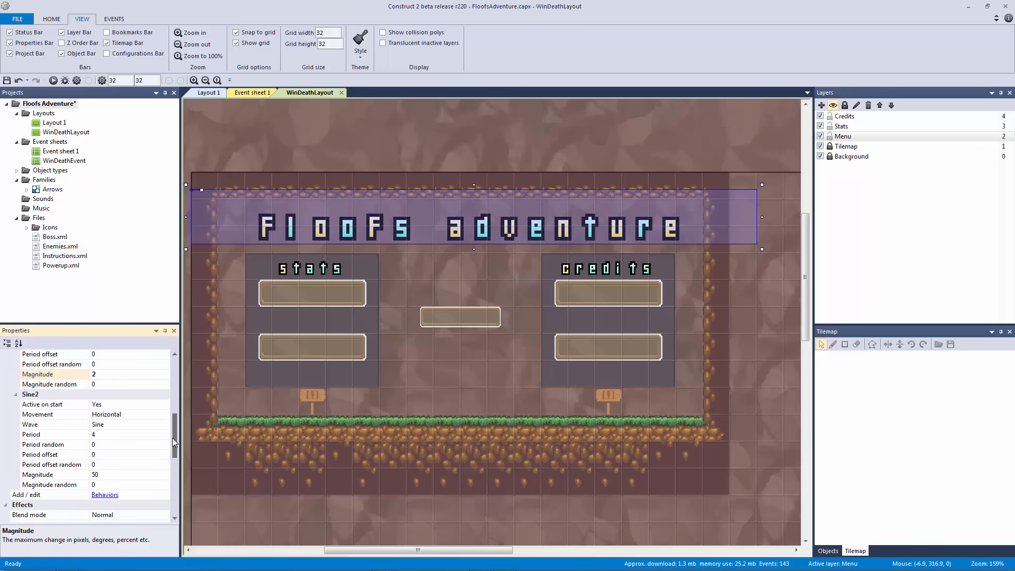
click(66, 415)
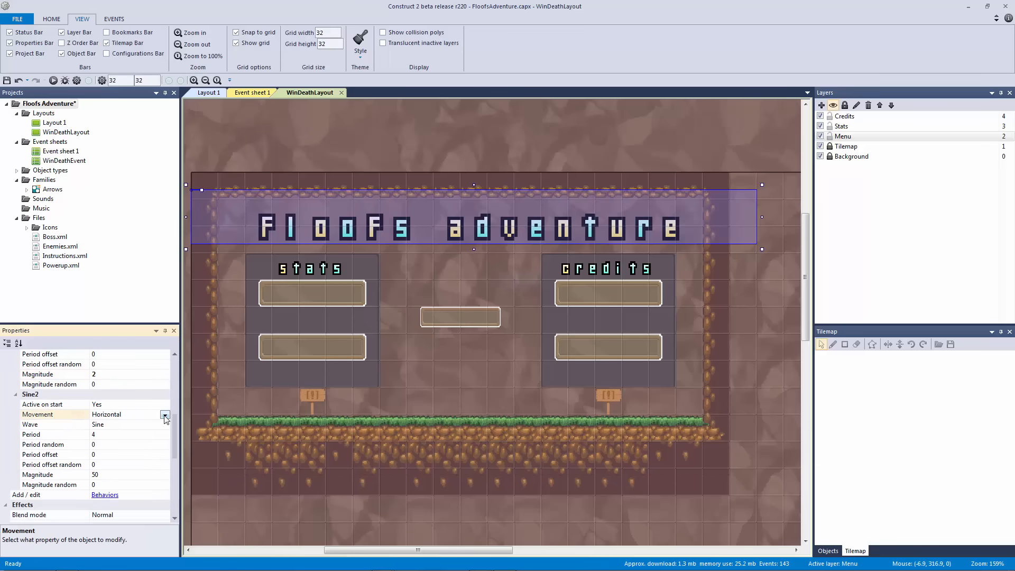
click(165, 415)
click(143, 447)
click(137, 473)
key(Return)
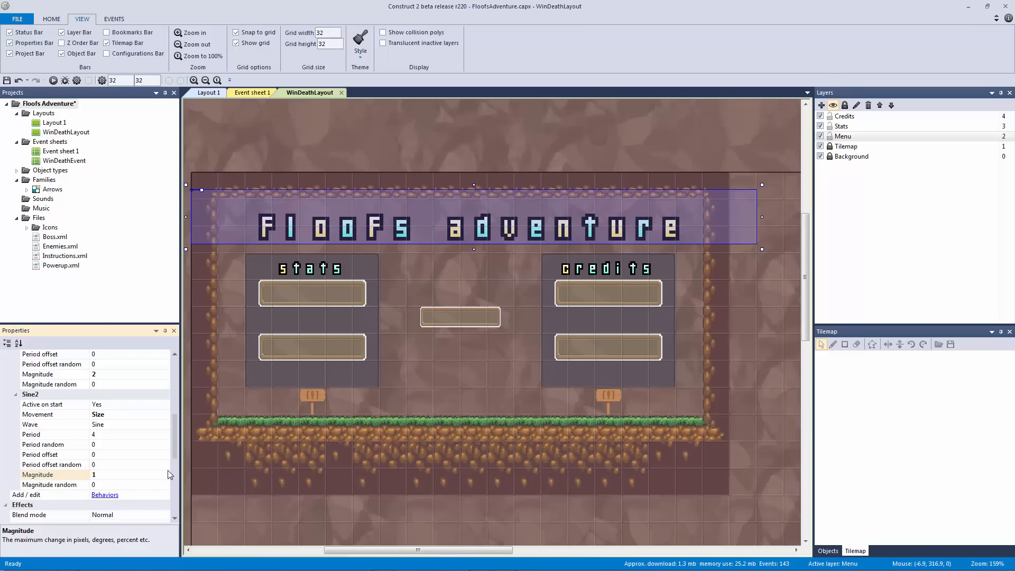
- Save the project and preview the layout to check the logo's animation, closing the preview when done
click(325, 150)
key(ctrl+s)
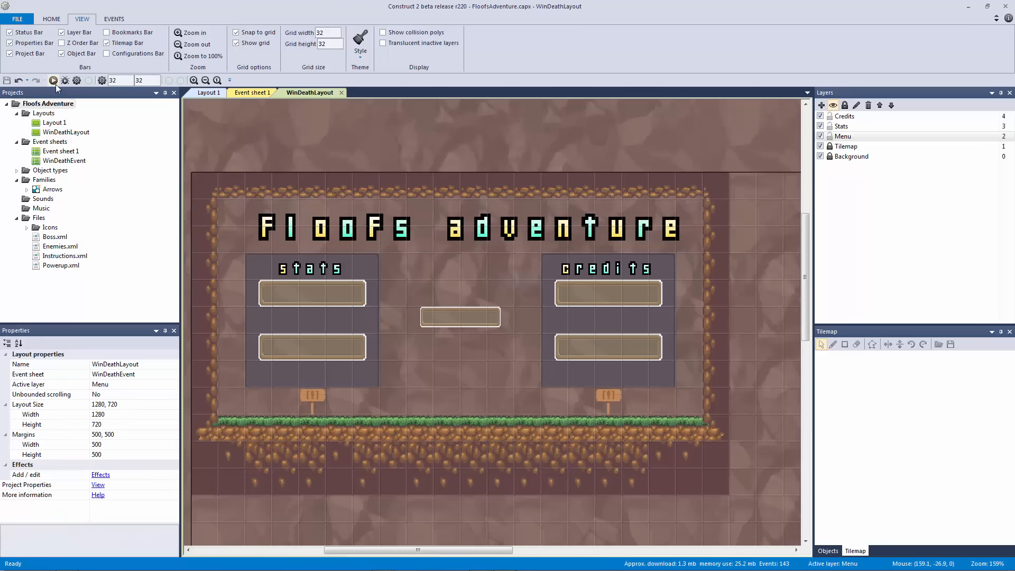
click(54, 80)
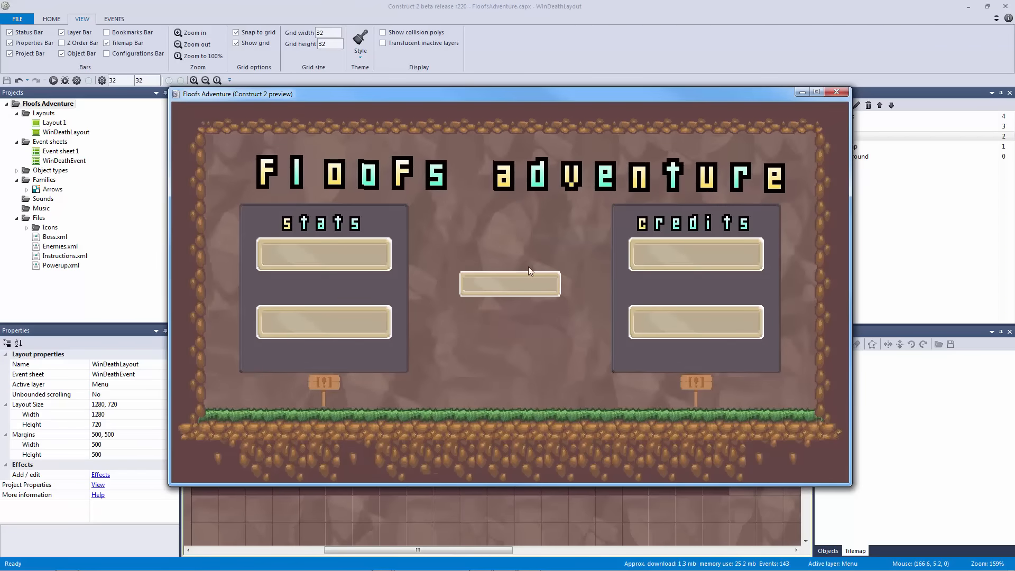
click(837, 92)
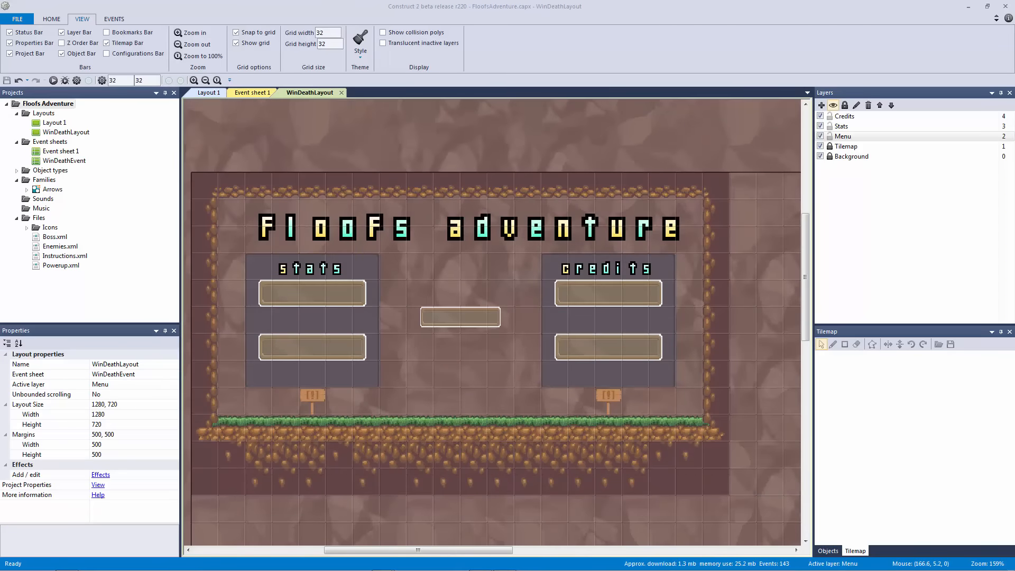
- Try Bottom as the vertical alignment of the sf_logo title text
double_click(465, 230)
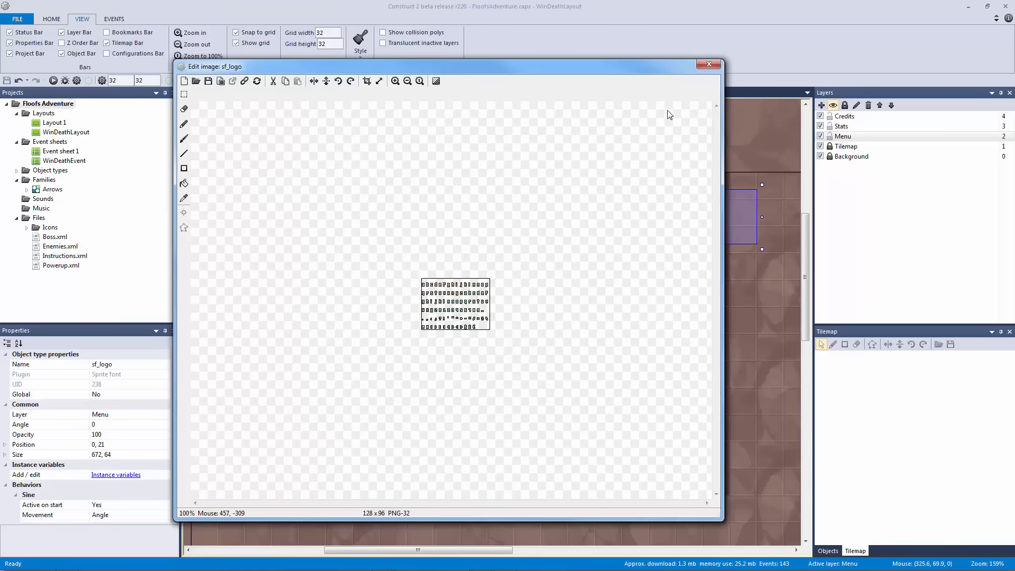
click(709, 63)
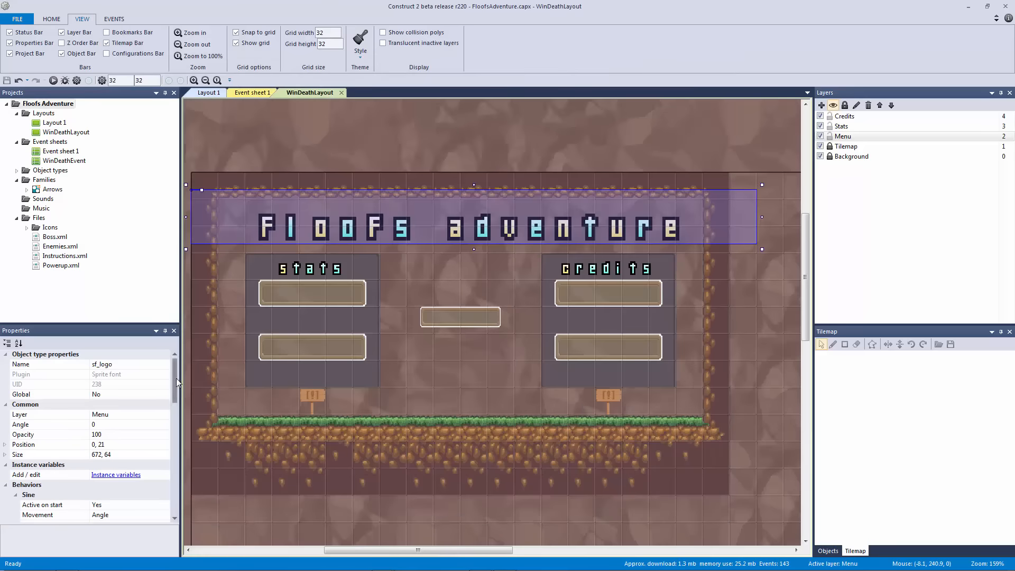
scroll(156, 440, down, 7)
scroll(168, 441, down, 6)
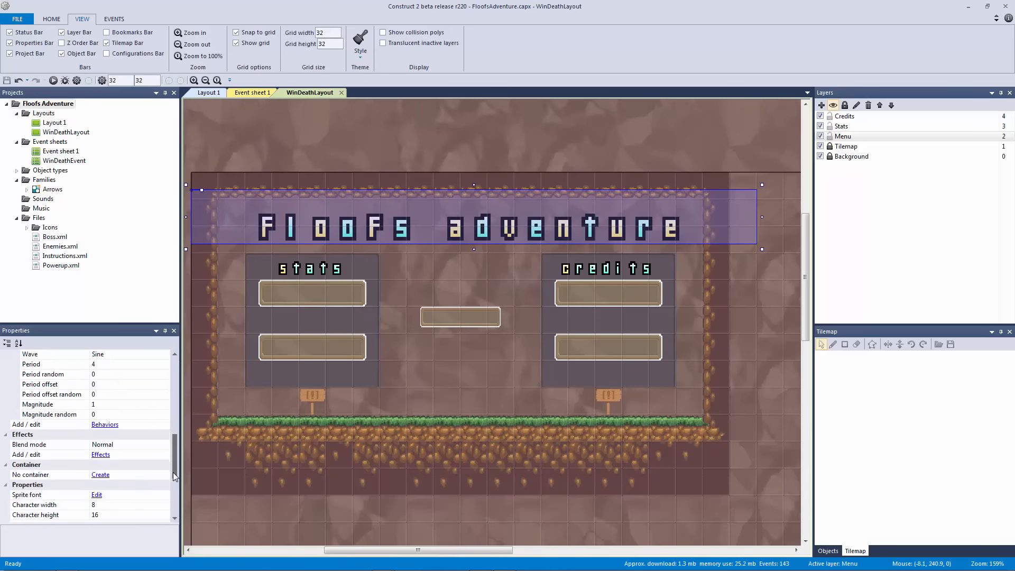
click(120, 444)
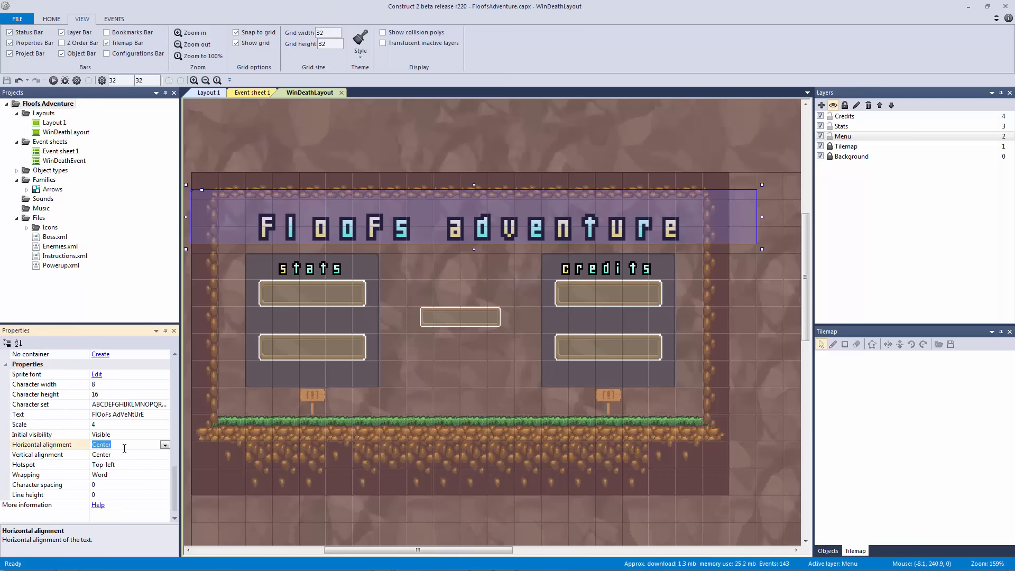
click(165, 445)
click(120, 455)
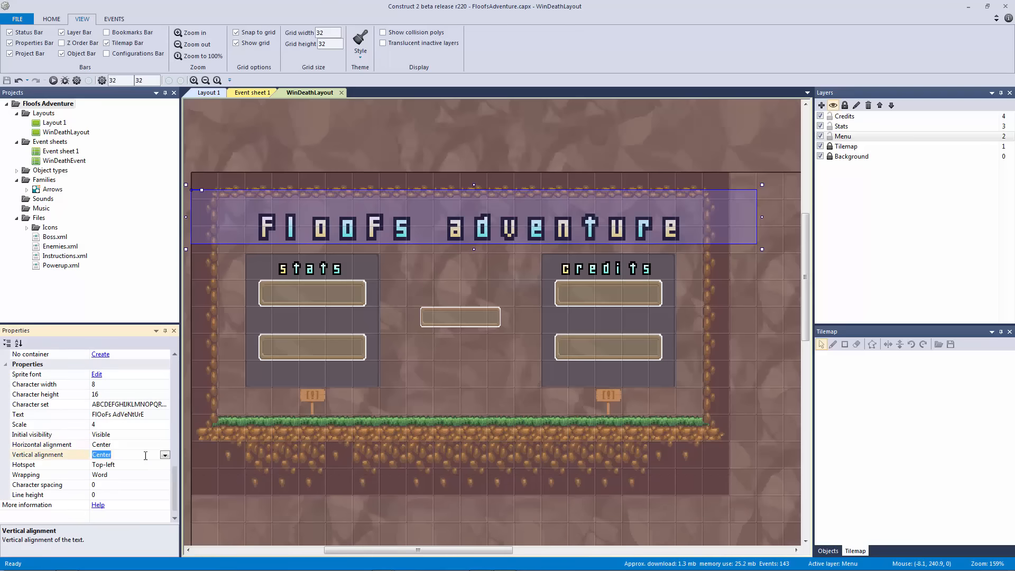
click(165, 455)
click(148, 480)
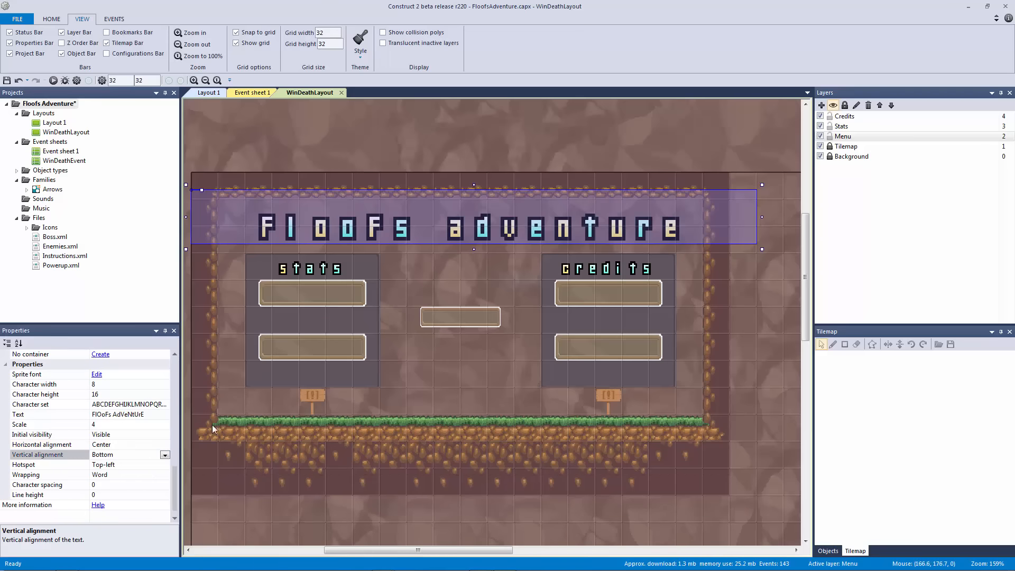
- Set the sf_logo title's vertical alignment back to Center
click(160, 456)
click(165, 455)
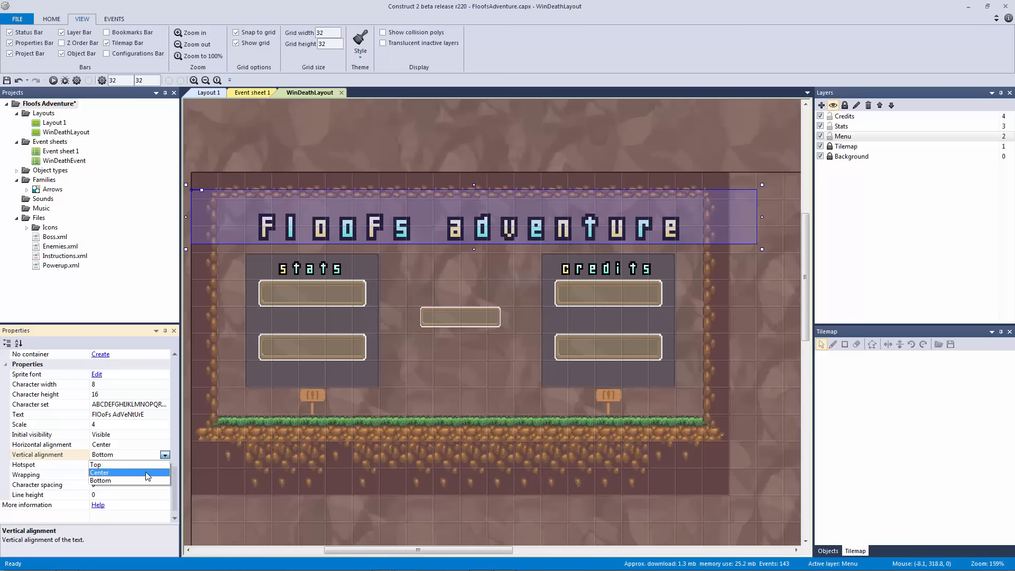
click(119, 473)
click(477, 274)
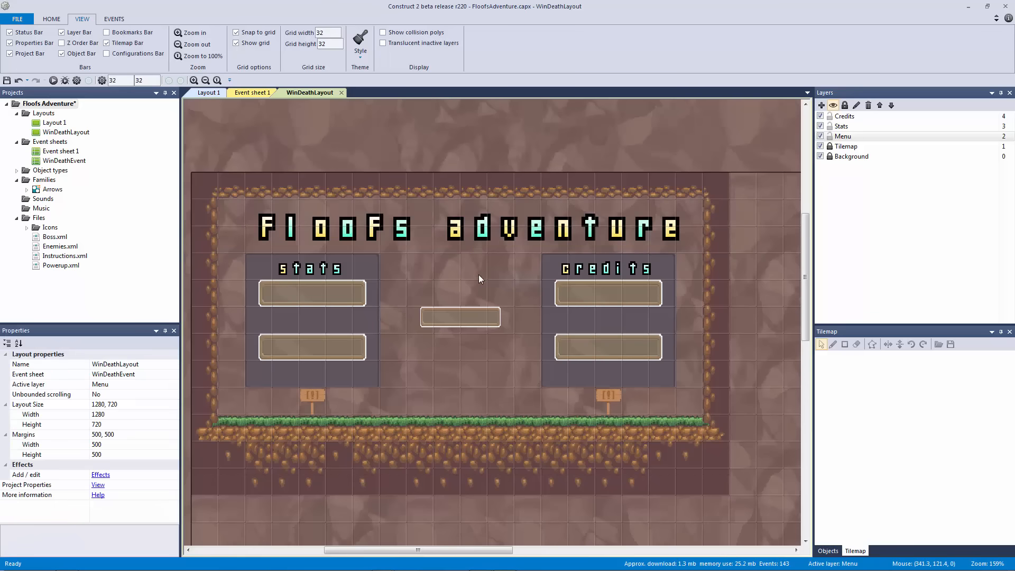
- Save the project, then preview the layout to check the title and close the preview
key(ctrl+s)
click(454, 239)
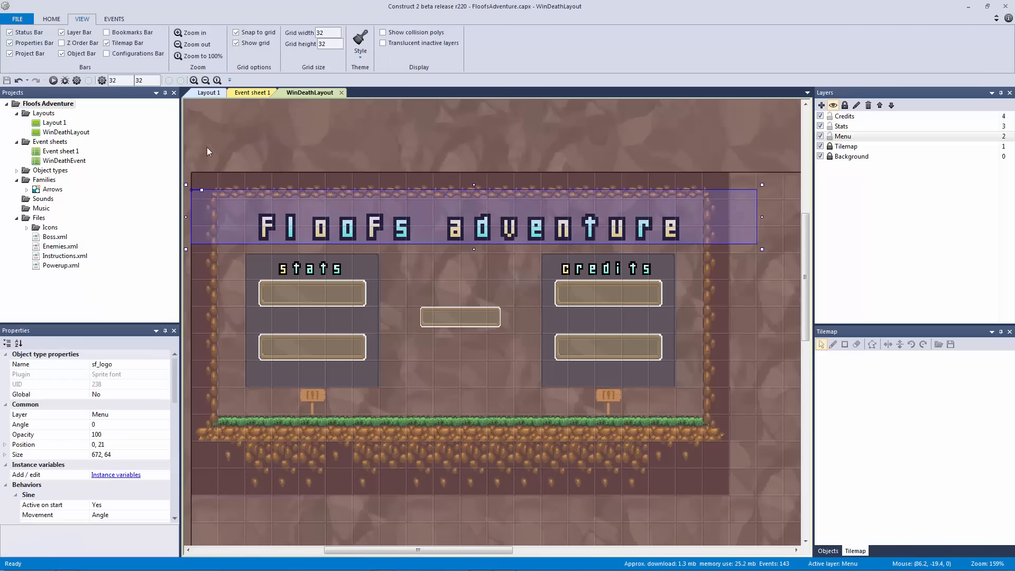
click(53, 78)
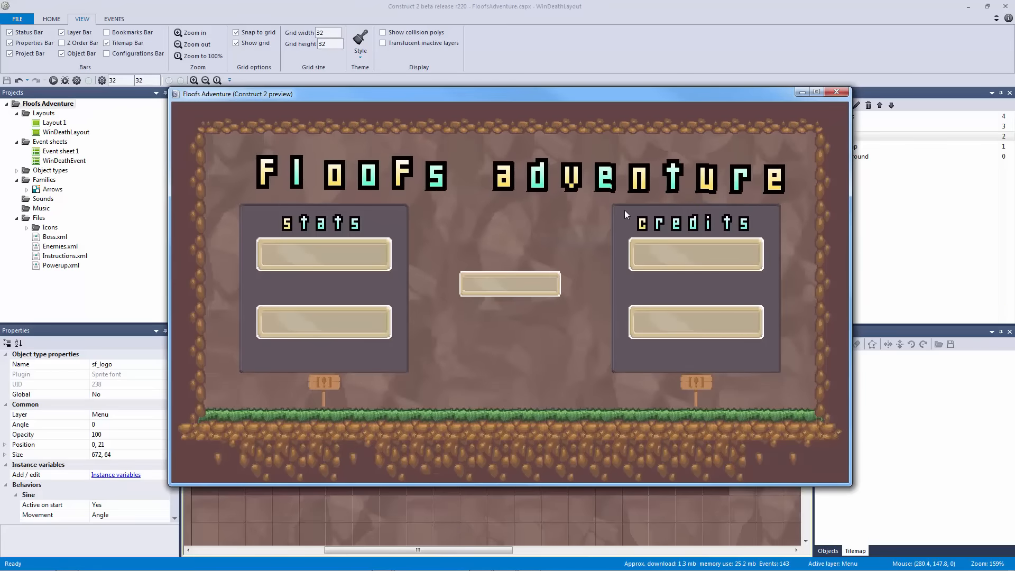
click(836, 91)
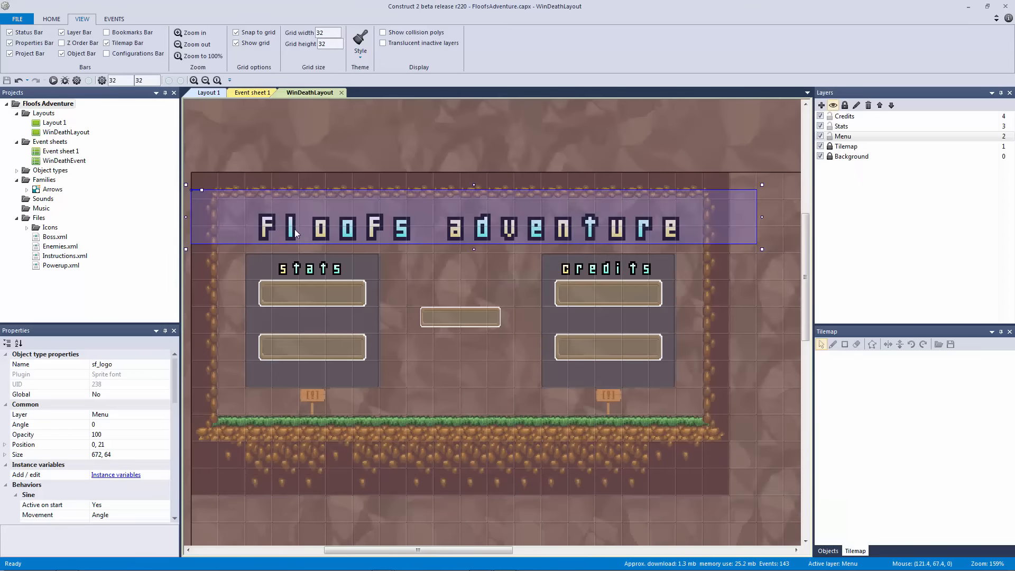
- Set the hotspot of the sf_logo title text to Center
drag(294, 229, 297, 234)
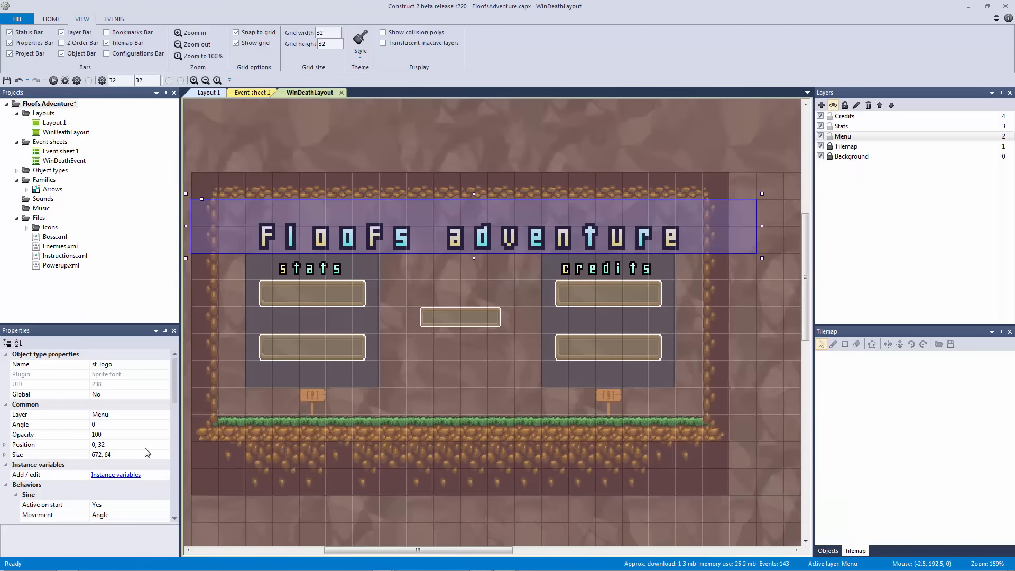
drag(175, 392, 168, 503)
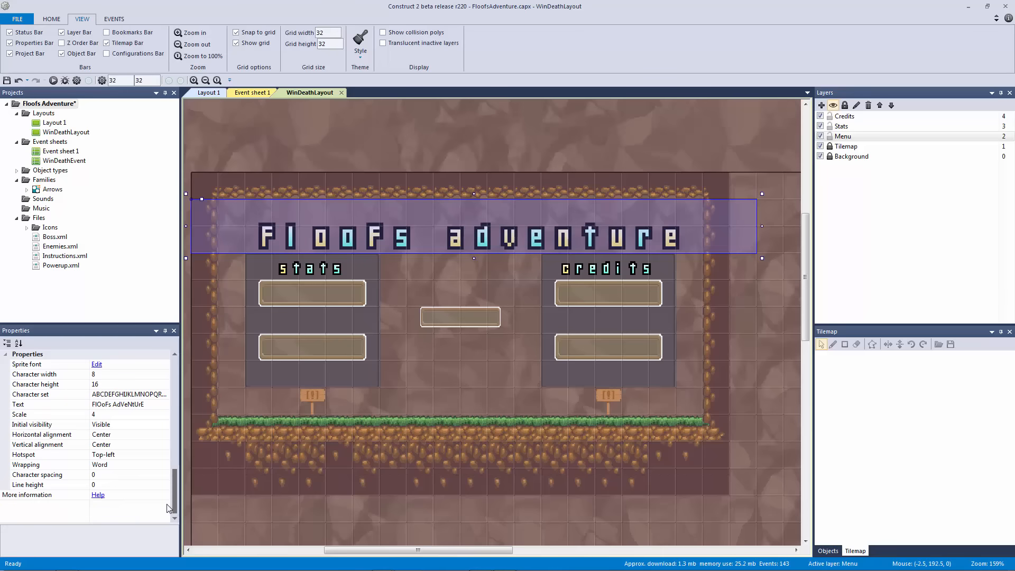
click(57, 435)
click(70, 455)
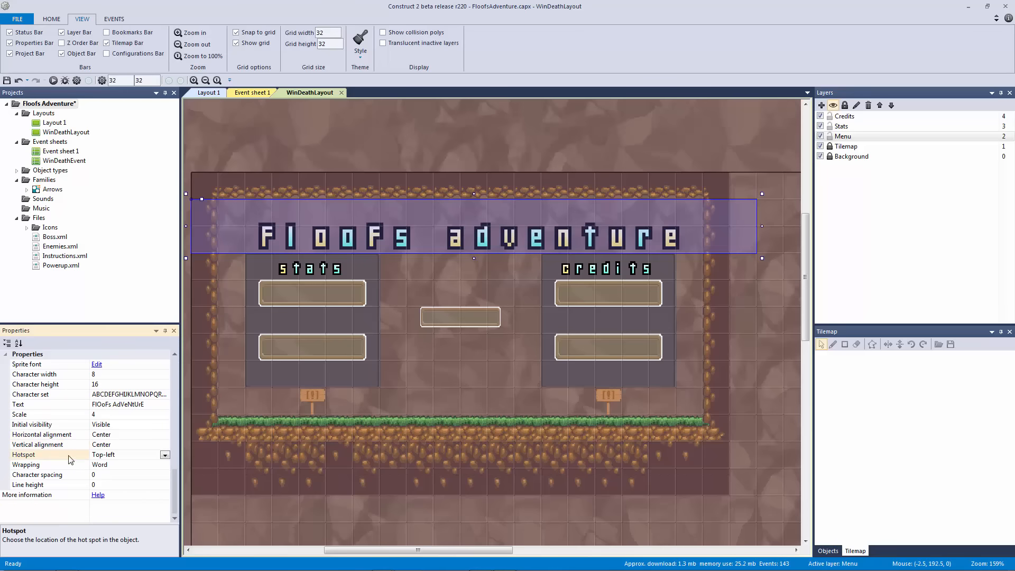
click(165, 455)
click(127, 520)
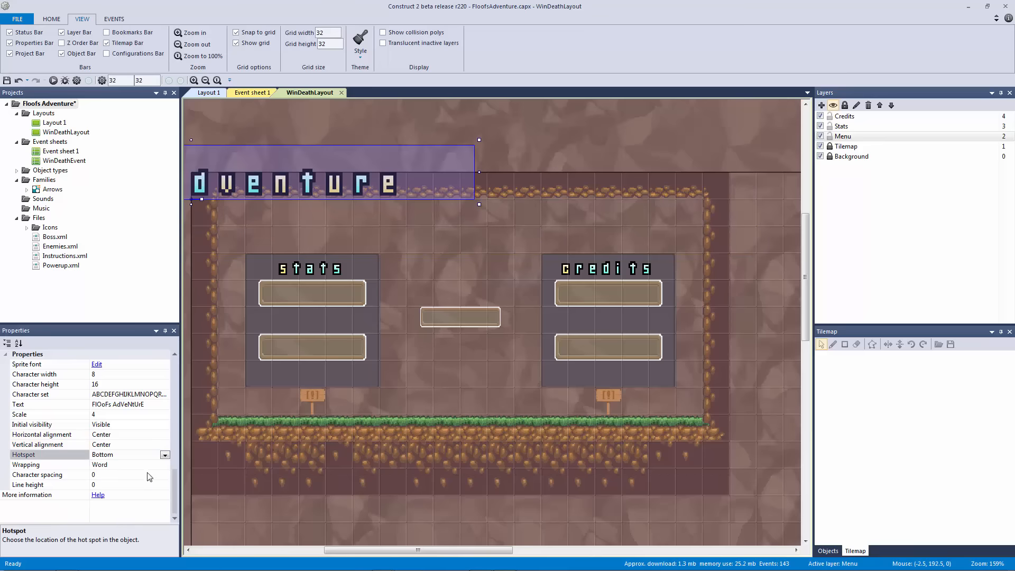
click(164, 456)
click(127, 494)
- Move the sf_logo title back over the menu scene to position 320, 64 and save the project
drag(300, 210, 563, 243)
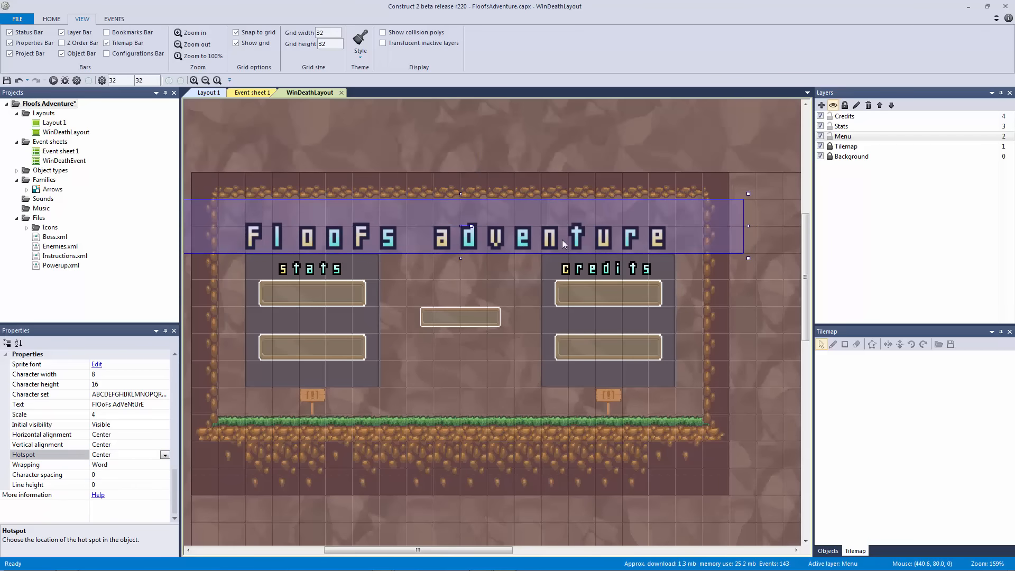
click(473, 274)
click(463, 255)
key(ctrl+s)
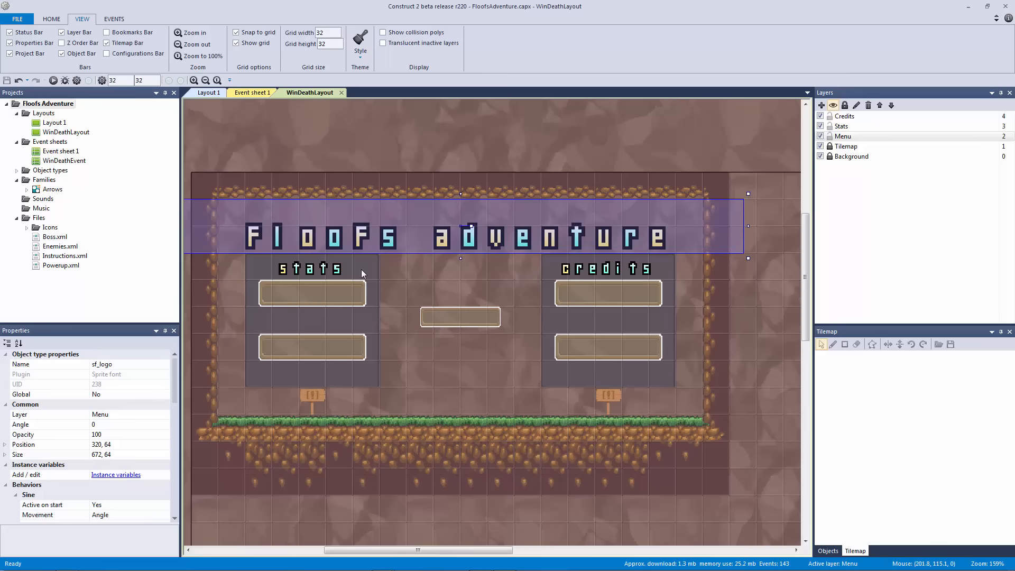
- Nudge the sf_logo title upward to position 320, 49
key(Up)
key(Up)
key(Up)
key(Up)
key(Up)
key(Up)
key(Up)
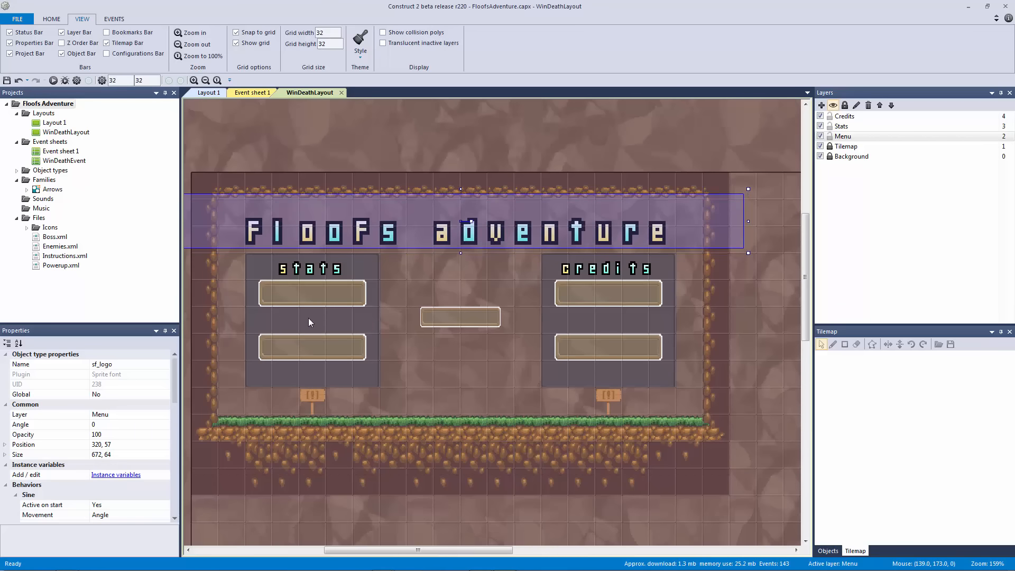
key(Up)
key(Up)
key(Up)
key(Up)
key(Up)
key(Up)
key(Up)
key(Up)
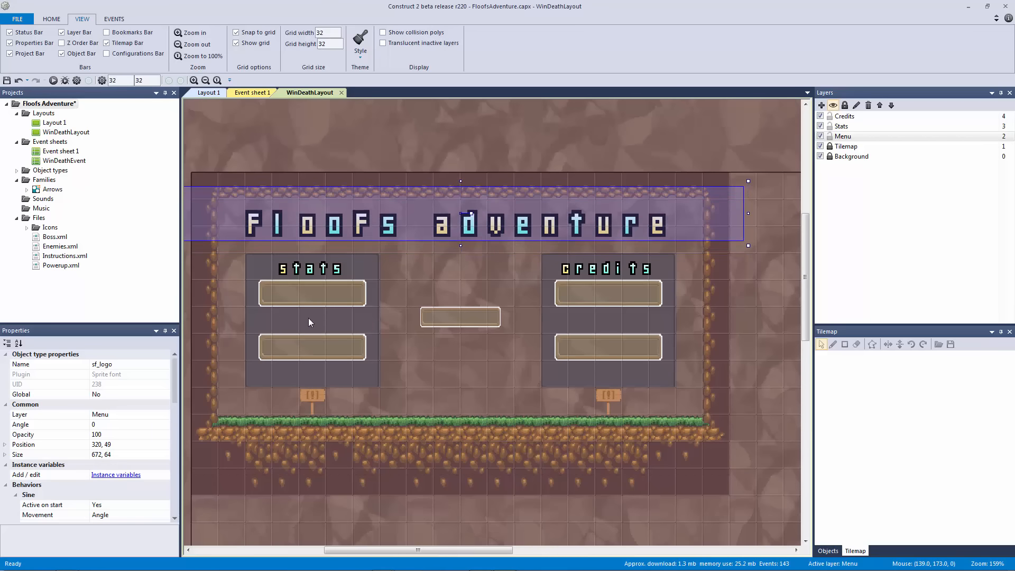
- Save the project and preview the layout with the repositioned title, closing the preview when done
key(ctrl+s)
key(F5)
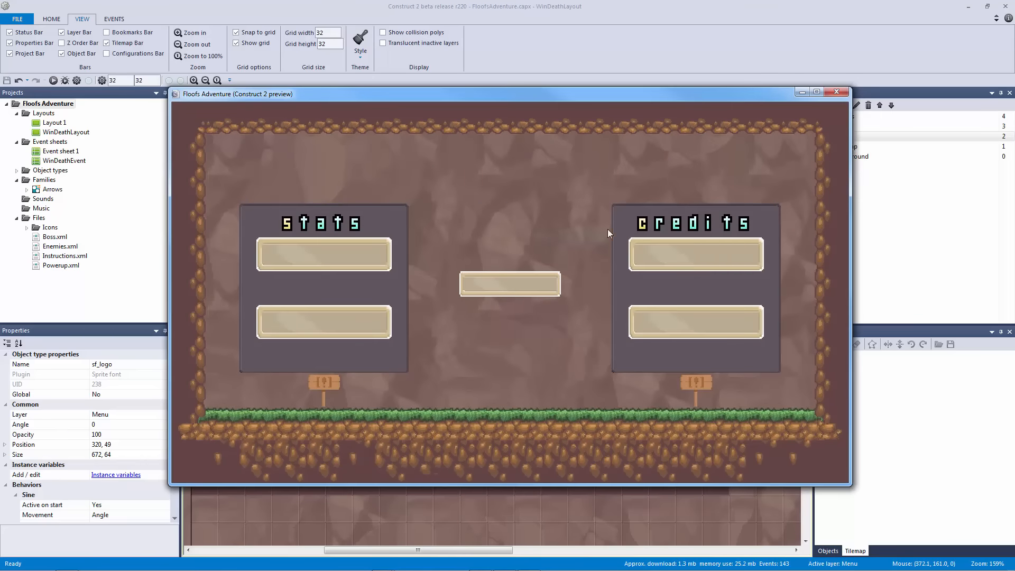
click(836, 92)
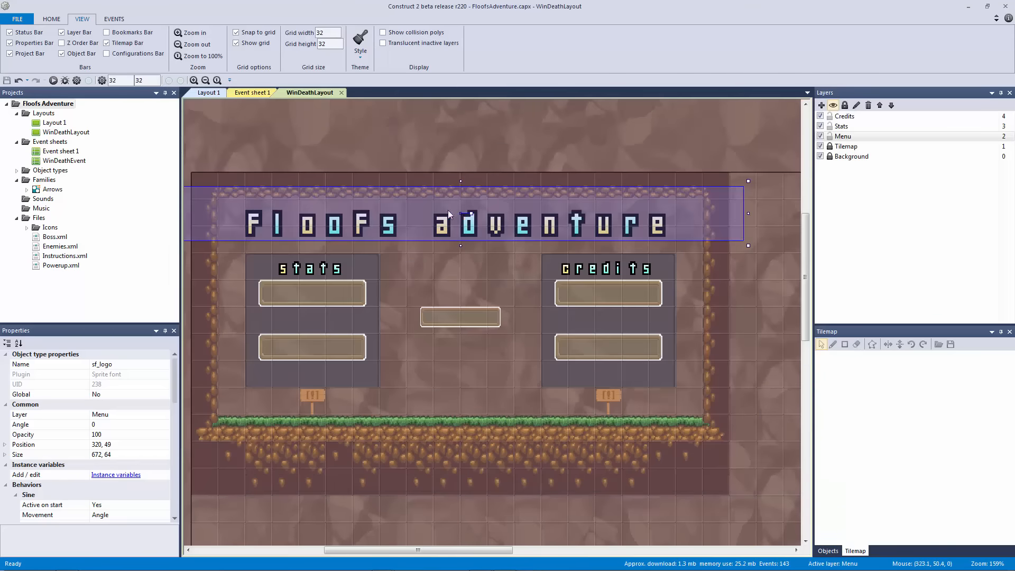
- Enlarge the sf_logo title's text box to 864 by 128
ctrl+scroll(583, 236, down, 1)
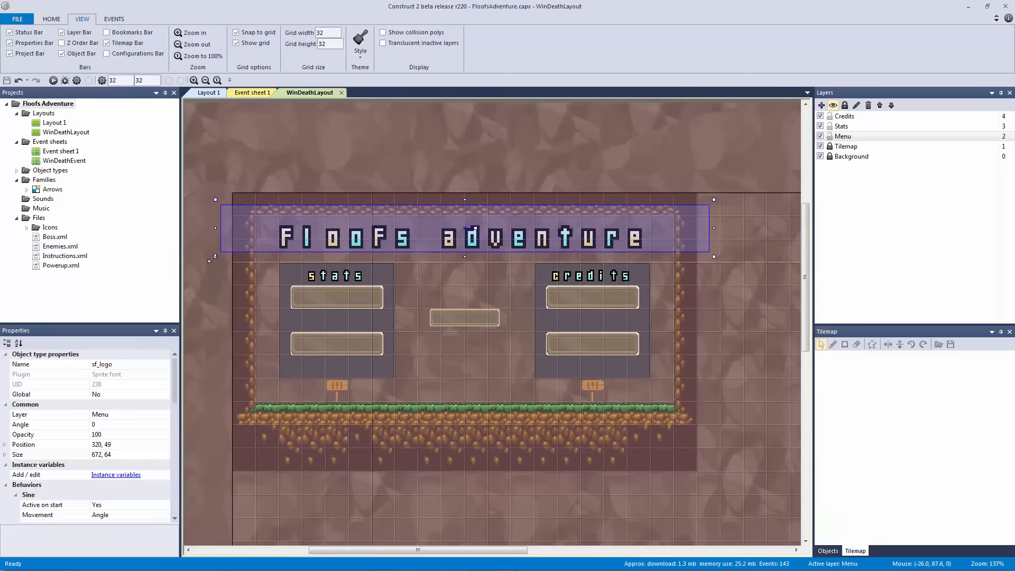
drag(212, 257, 192, 266)
ctrl+scroll(721, 271, down, 1)
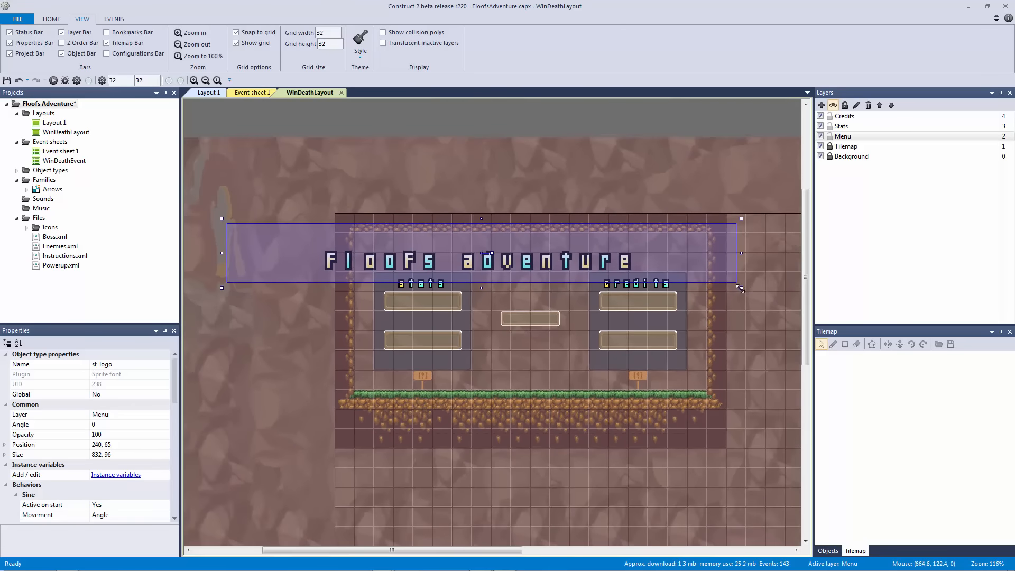
drag(740, 290, 763, 307)
click(679, 258)
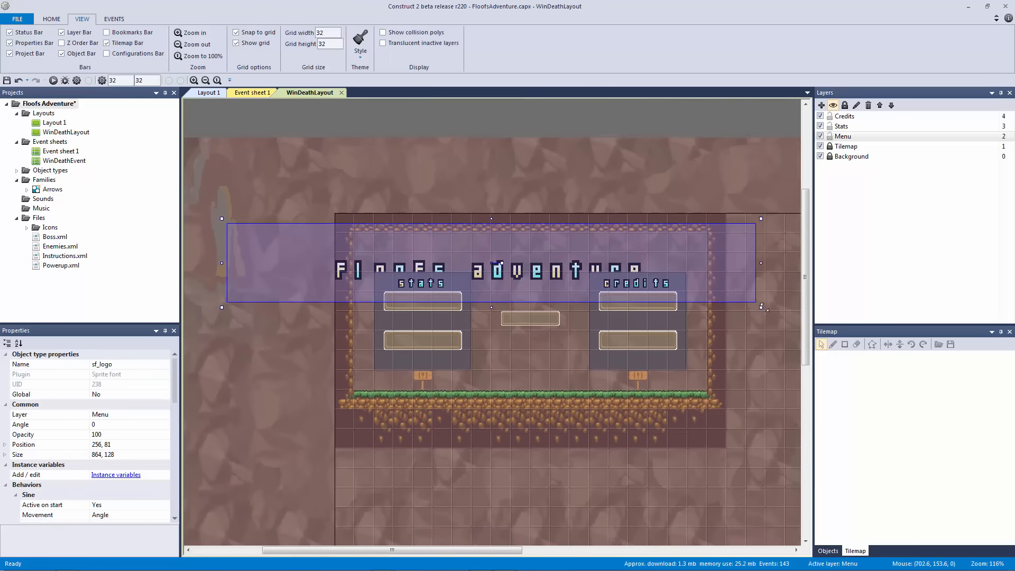
- Reposition the enlarged sf_logo title above the stats and credits panels at 320, 52
drag(517, 275, 556, 244)
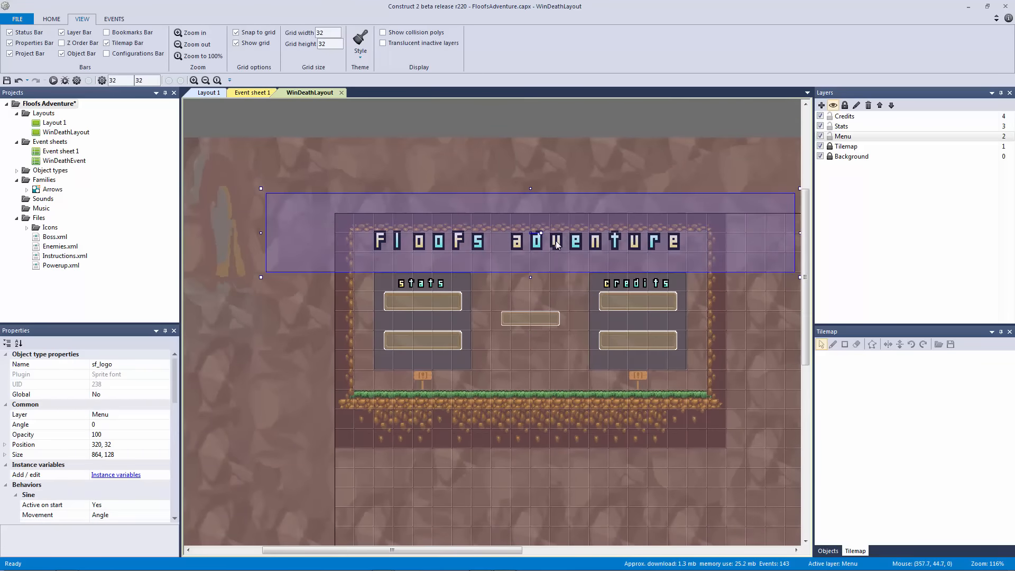
key(Down)
key(Down)
key(Down)
key(Down)
key(Down)
key(Down)
key(Down)
key(Down)
key(Down)
key(Down)
key(Down)
key(Down)
key(Down)
key(Down)
key(Down)
key(Down)
key(Down)
key(Down)
key(Down)
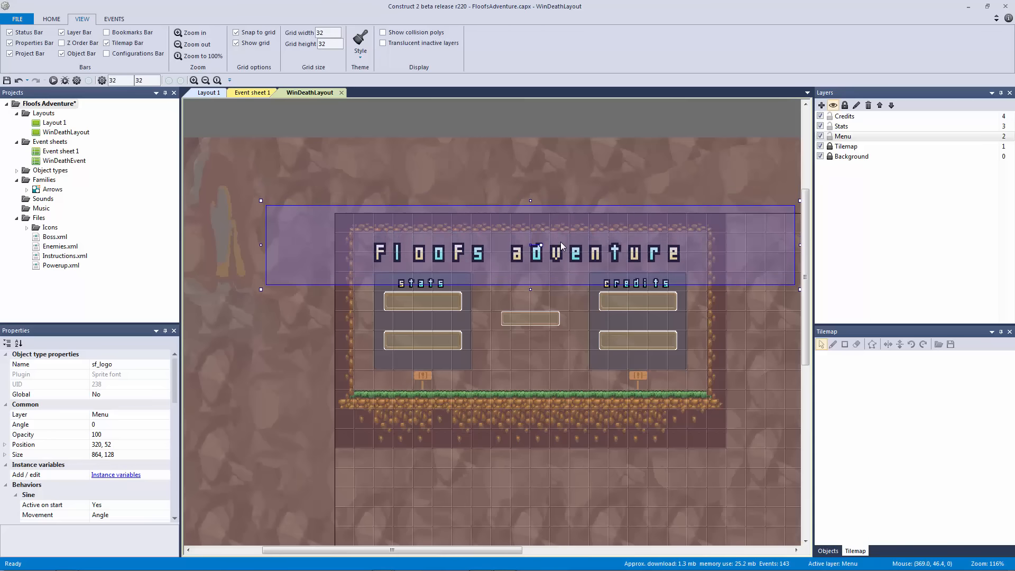
- Toggle the Menu layer's visibility off and back on to check its contents
click(664, 163)
click(820, 136)
click(820, 136)
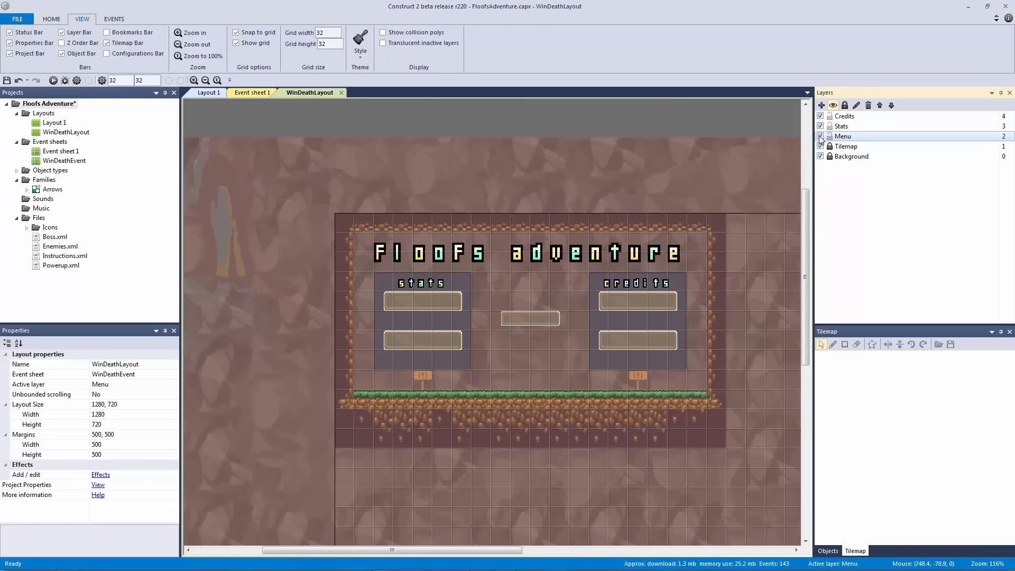
- Save the project and preview the layout to check the enlarged title's swinging letters, closing the preview when done
ctrl+scroll(507, 201, up, 3)
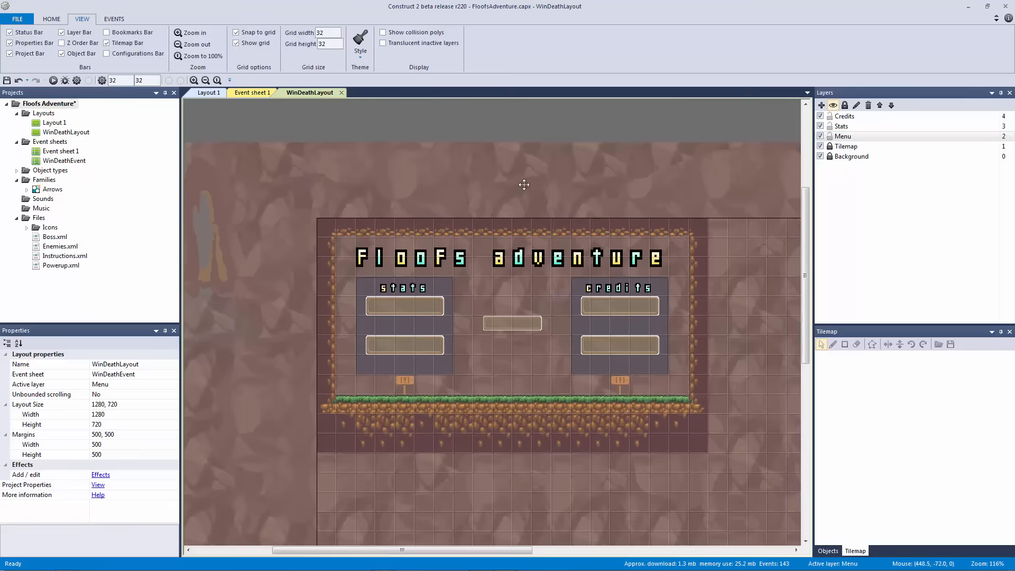
click(487, 259)
click(442, 186)
key(ctrl+s)
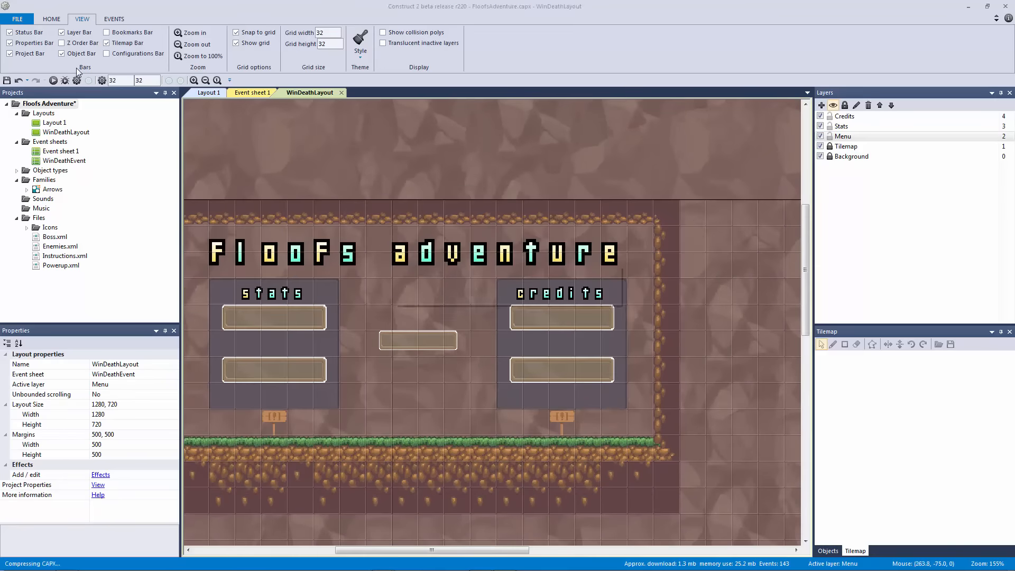
click(53, 80)
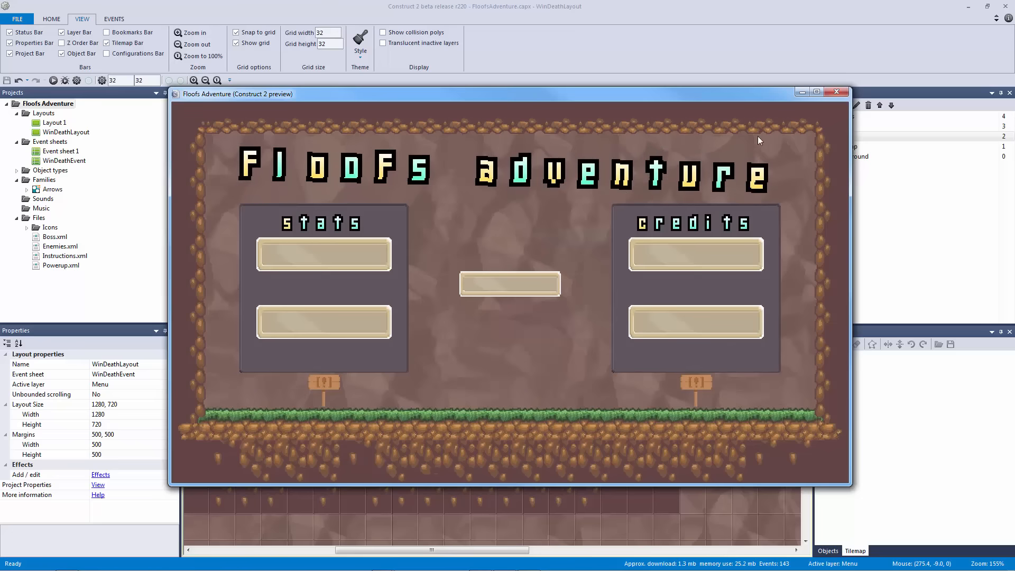
click(836, 93)
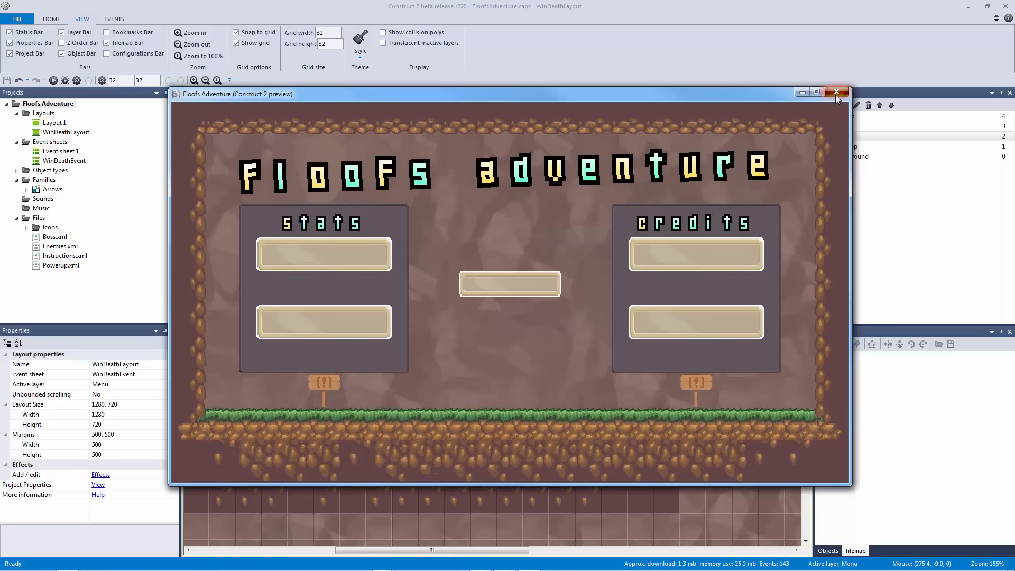
- Duplicate the WinDeathLayout layout and name the copy MainMenu
right_click(61, 132)
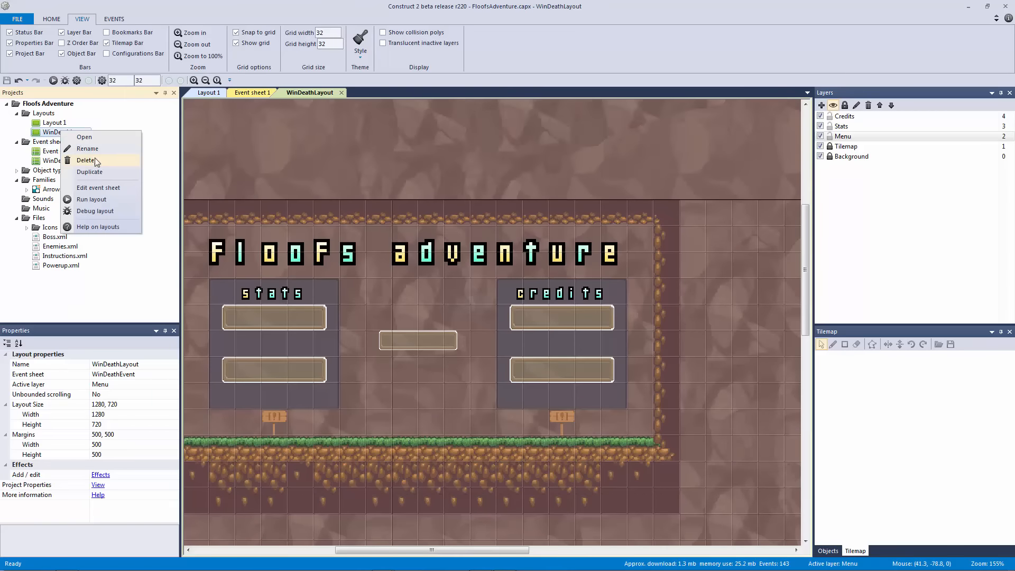
click(88, 172)
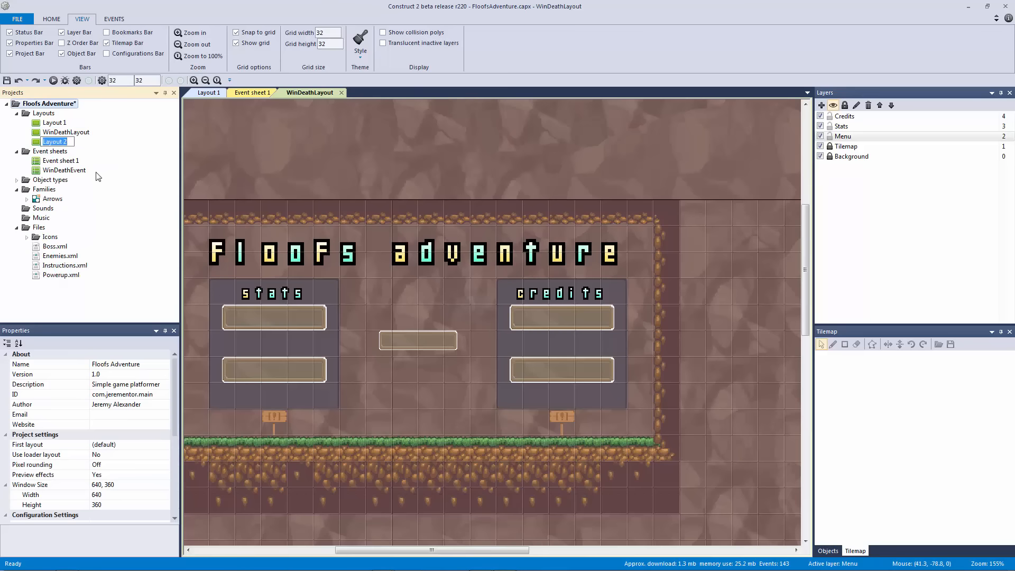
text(MainMenu)
key(Return)
- Open the MainMenu layout and select its obj_background sprite
double_click(58, 141)
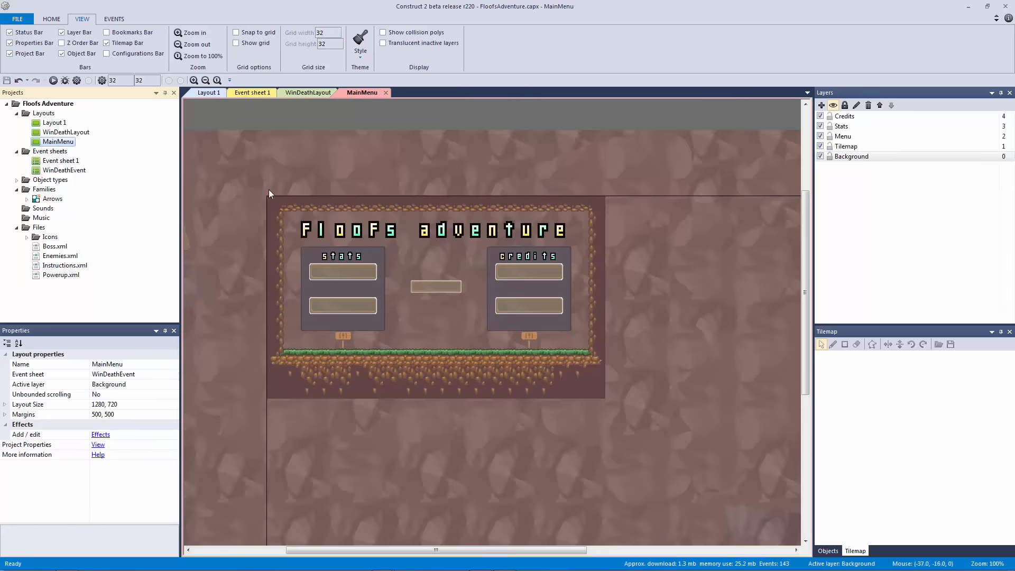
click(286, 168)
ctrl+scroll(303, 151, up, 3)
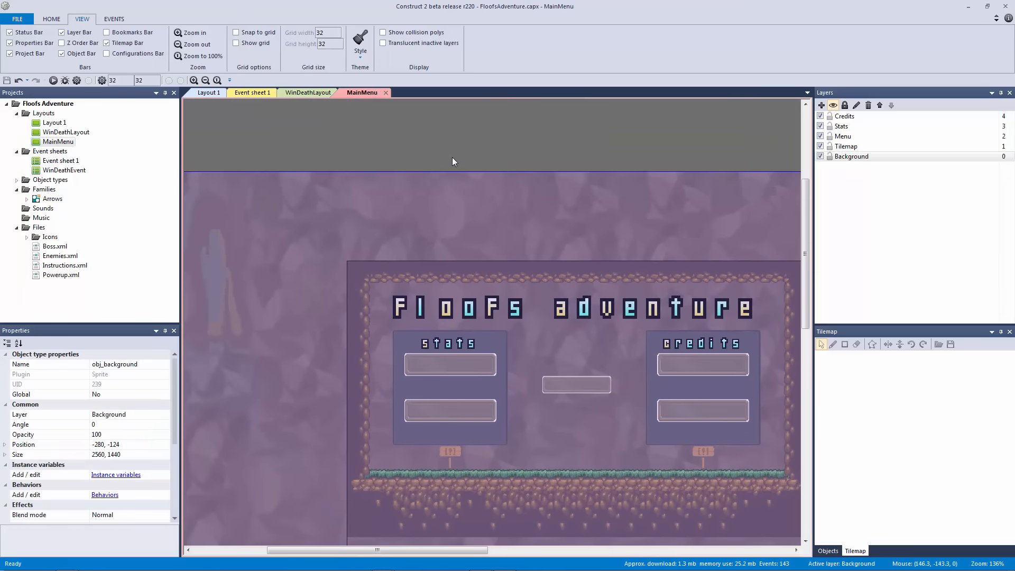
- Turn on Snap to grid and Show grid for the MainMenu layout
click(529, 145)
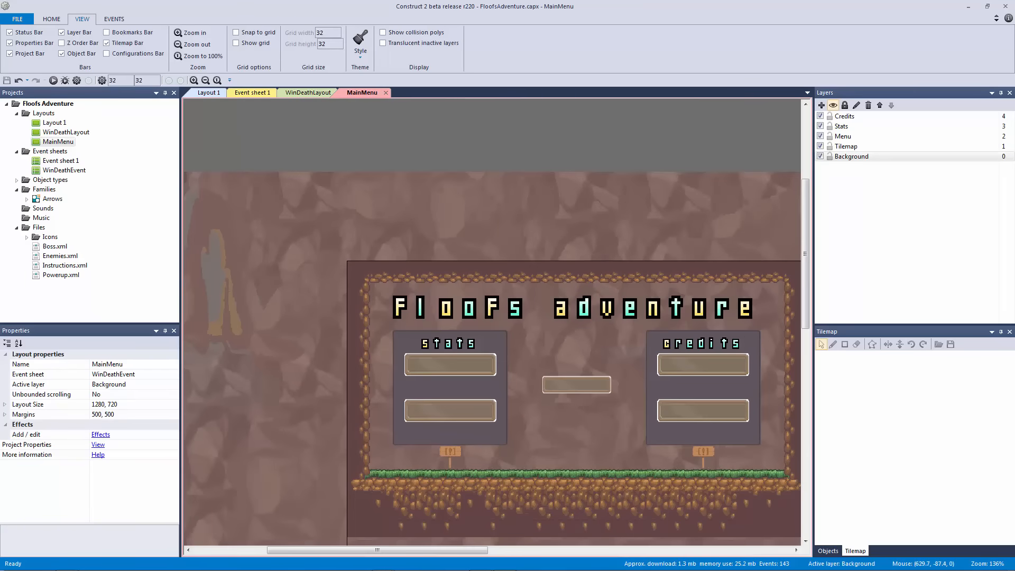
click(622, 185)
ctrl+scroll(559, 129, up, 2)
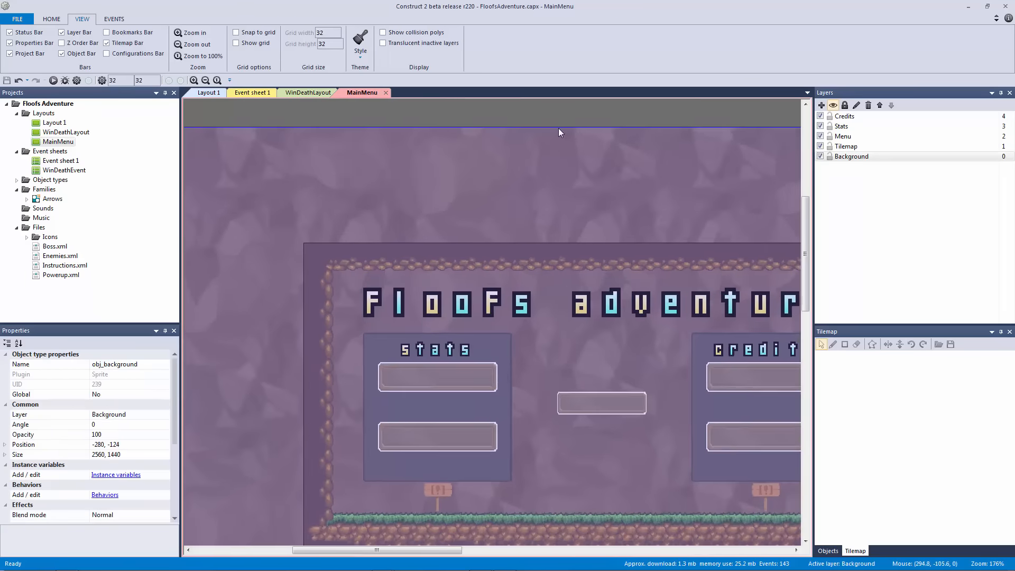
click(559, 124)
middle_drag(581, 142, 669, 227)
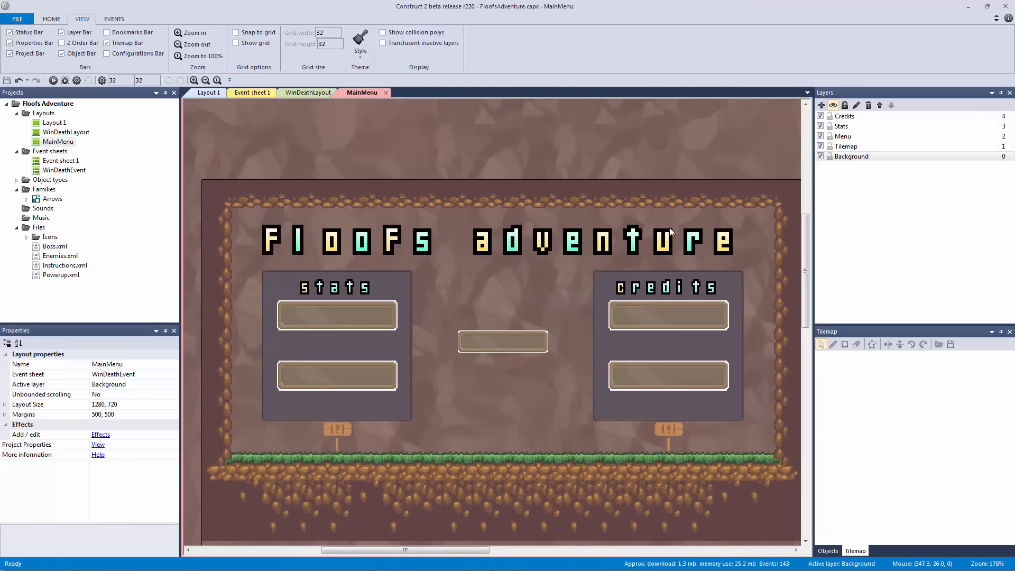
click(517, 352)
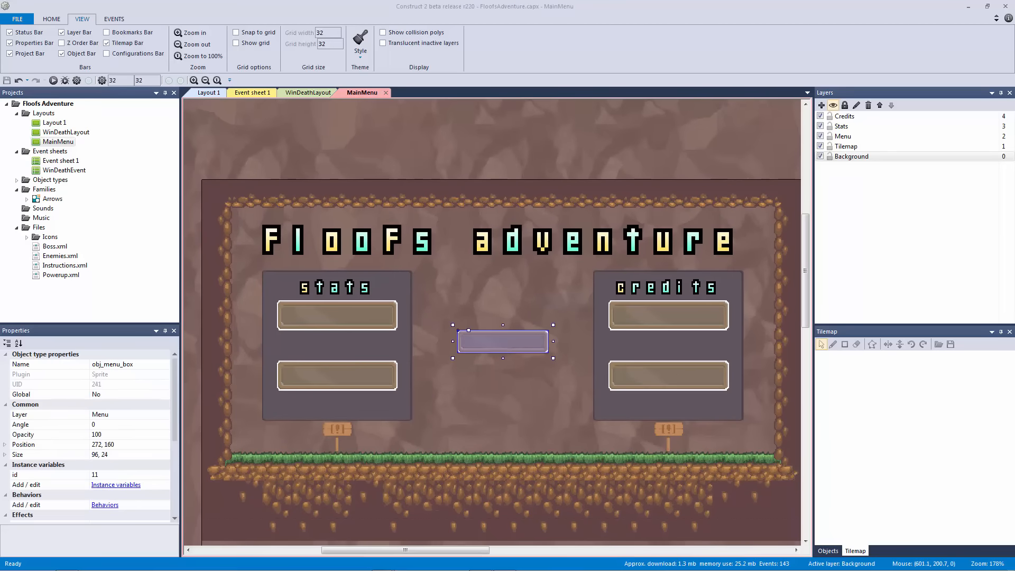
drag(363, 319, 522, 305)
key(ctrl+z)
click(253, 43)
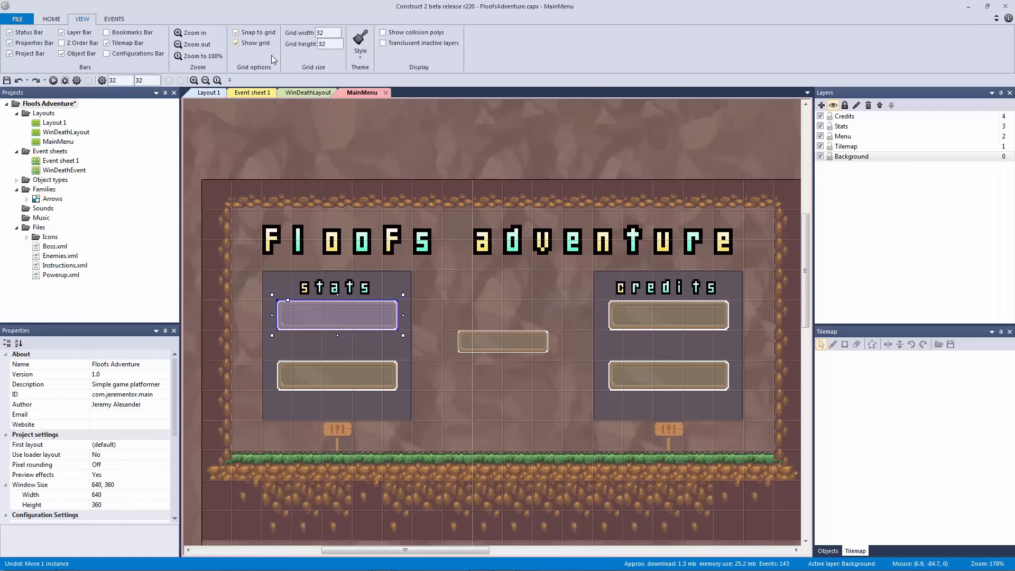
- Move the upper stats box to the centre column between the panels and delete the small box there
drag(357, 307, 531, 324)
click(515, 343)
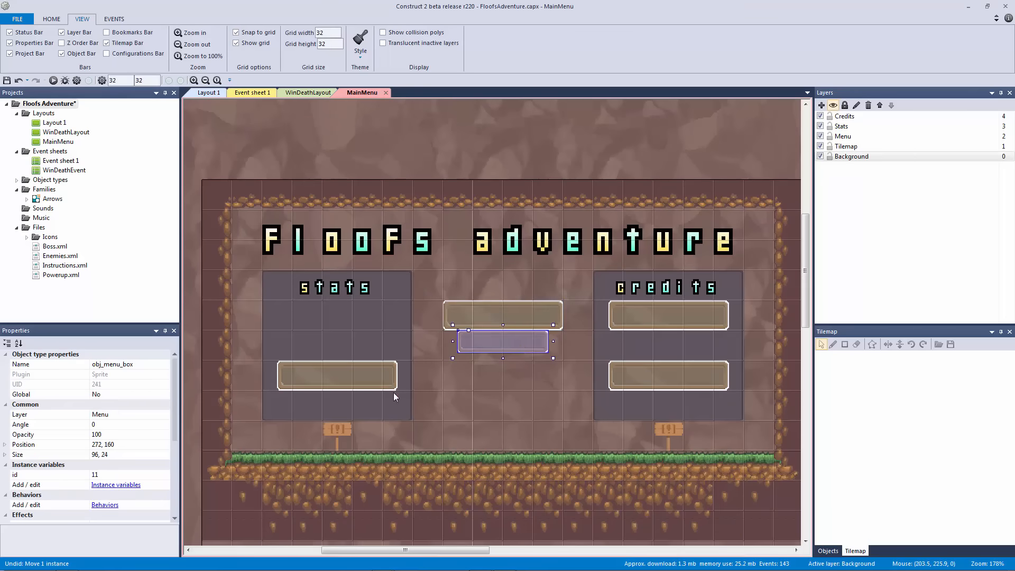
click(390, 392)
- Move the lower stats box to the centre column and arrange three evenly spaced boxes, the first at 256, 96 and the last at 256, 224
drag(355, 379, 522, 376)
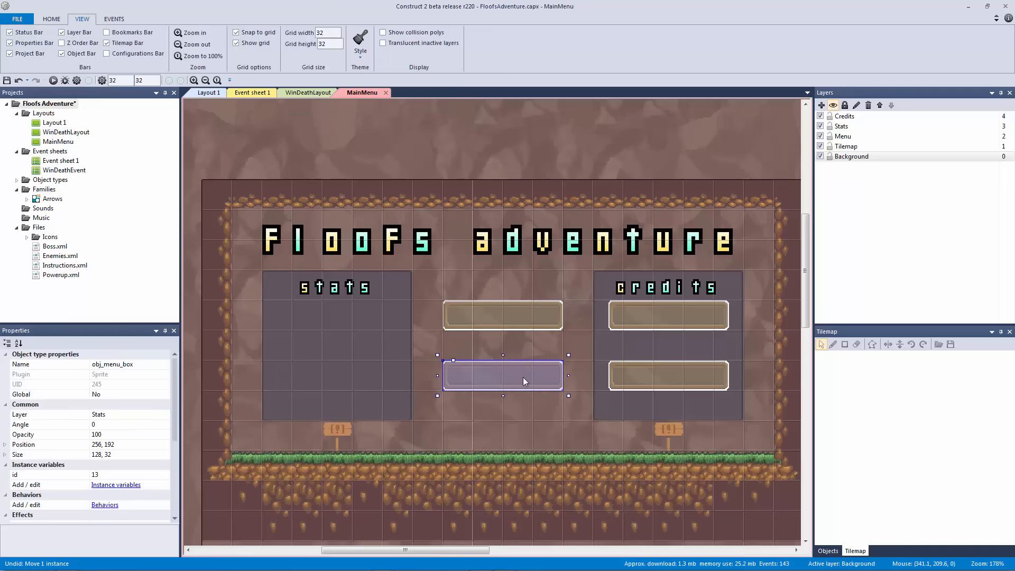
drag(505, 323, 493, 293)
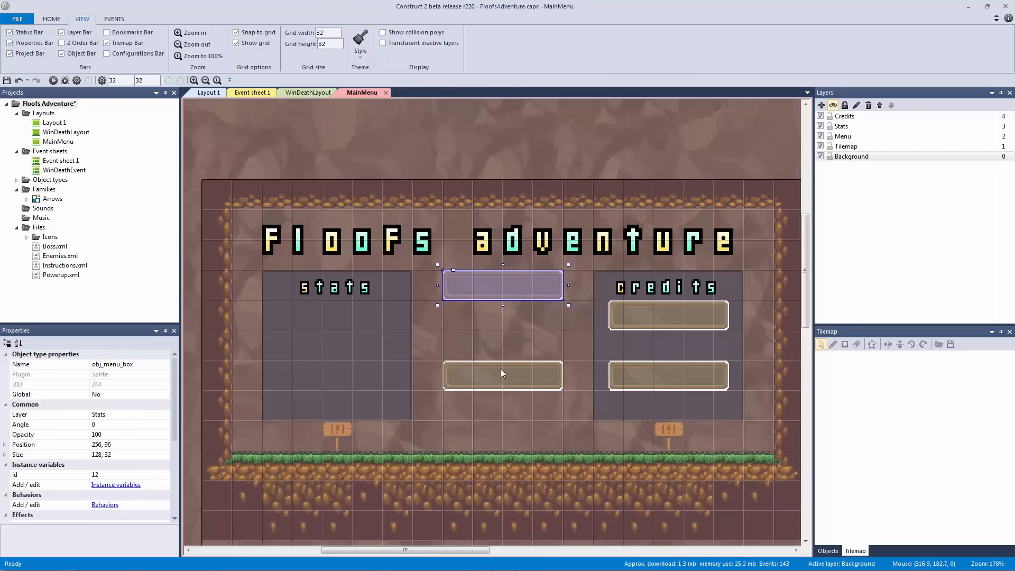
drag(500, 369, 484, 410)
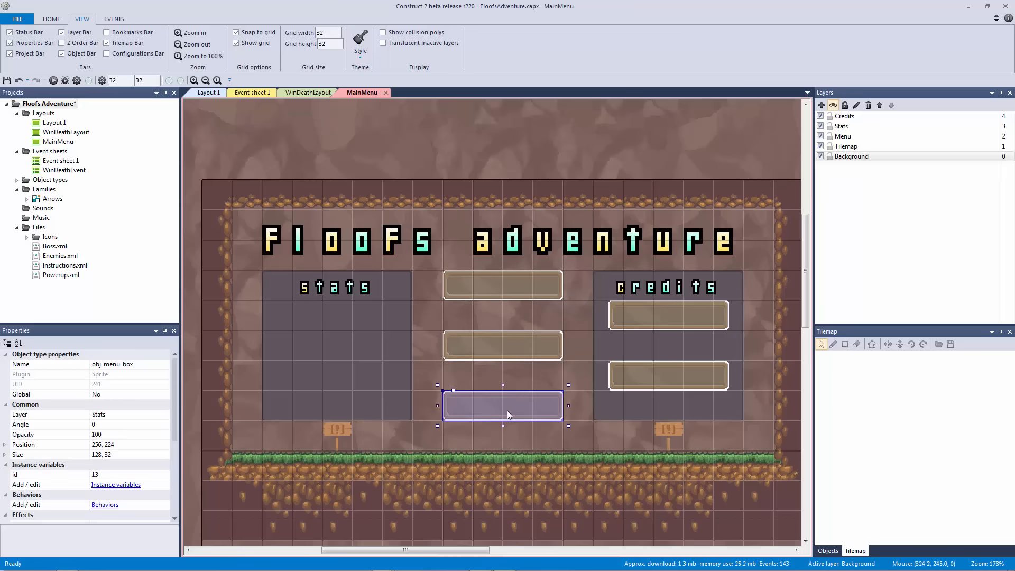
- Set the upper box in the credits panel to 96 wide and 24 high
click(684, 309)
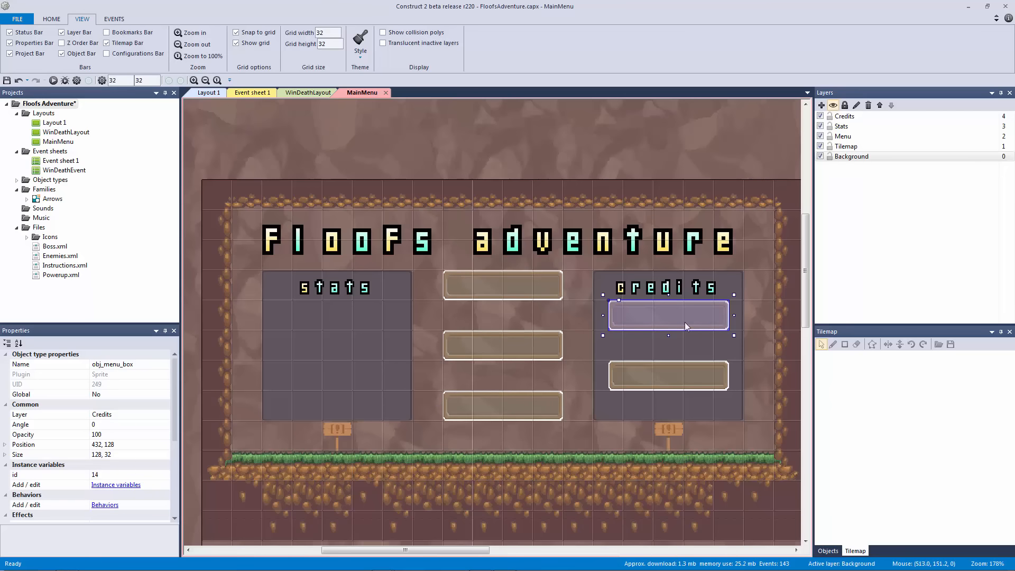
click(5, 455)
click(126, 463)
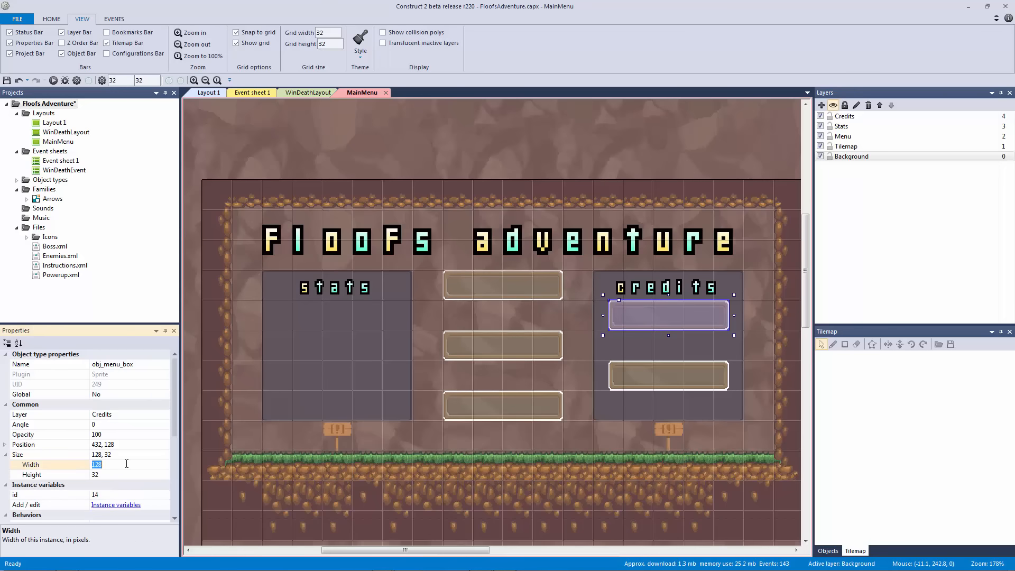
text(96)
key(Tab)
text(24)
key(Return)
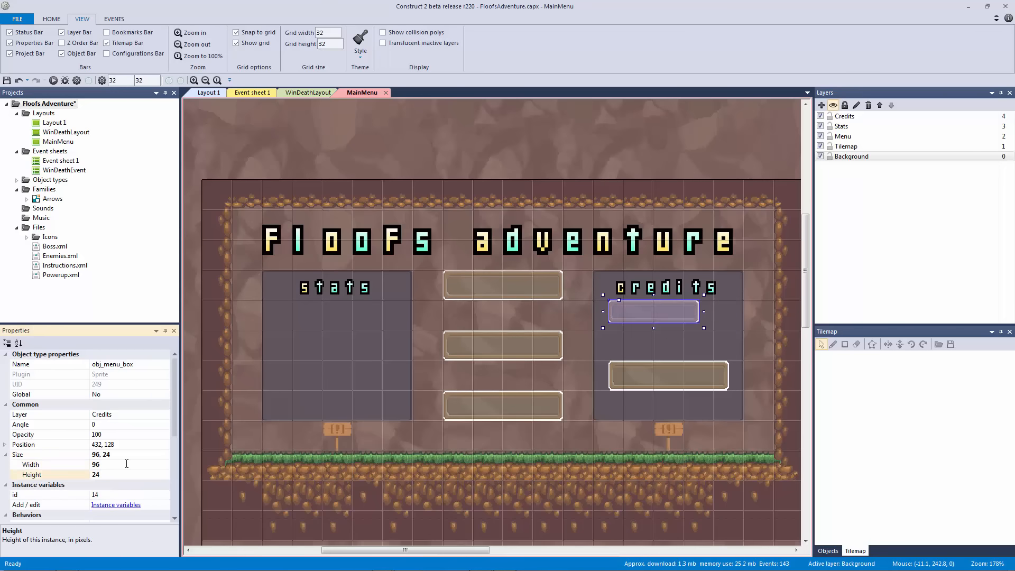
- Delete the credits panel's large lower box and build a centred column of four 96 x 24 boxes from copies, starting at 448, 128
click(691, 371)
key(Delete)
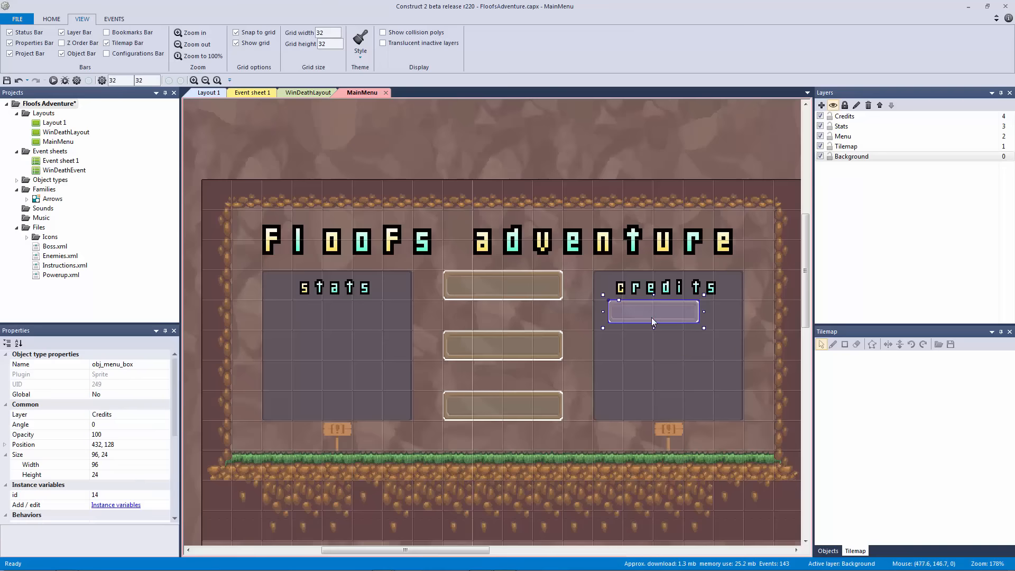
ctrl+drag(648, 316, 661, 401)
drag(642, 313, 657, 327)
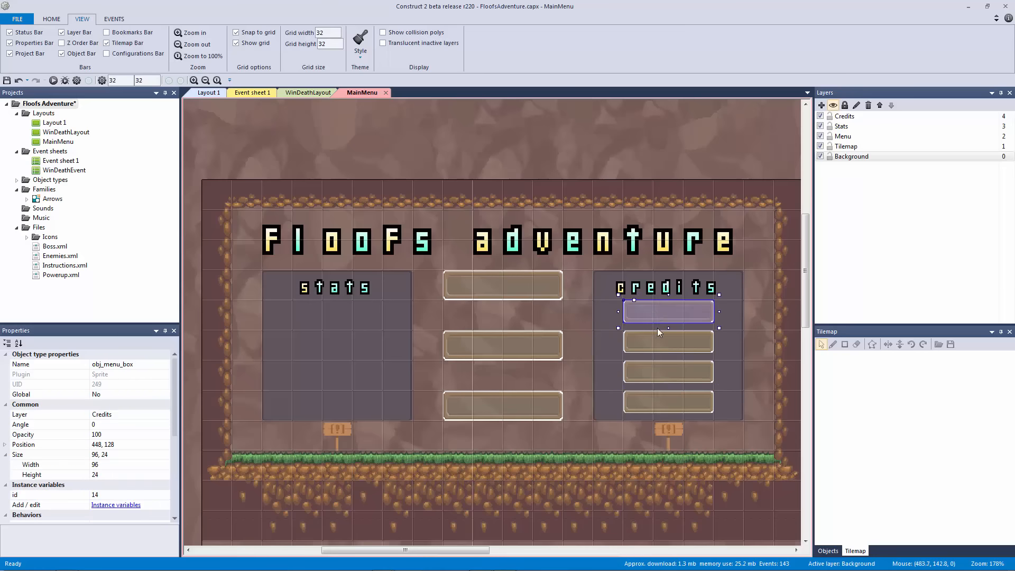
- Copy the small boxes into the stats panel as a matching column of four, starting at 96, 128, and save the project
ctrl+drag(640, 401, 340, 322)
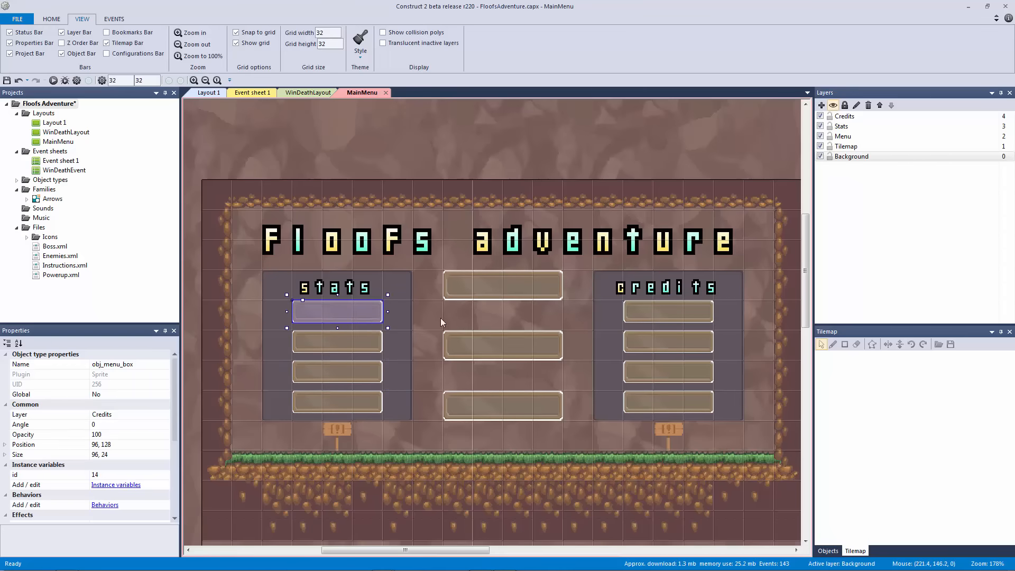
click(390, 142)
ctrl+scroll(366, 217, down, 4)
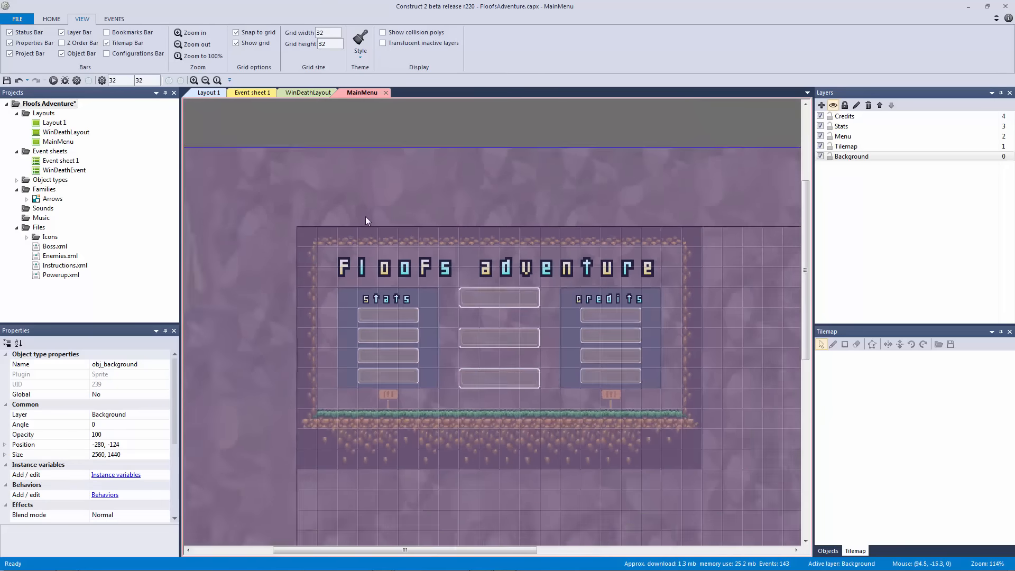
click(417, 155)
ctrl+scroll(423, 170, up, 3)
key(ctrl+s)
- Change the stats panel's heading text to Controls
click(338, 290)
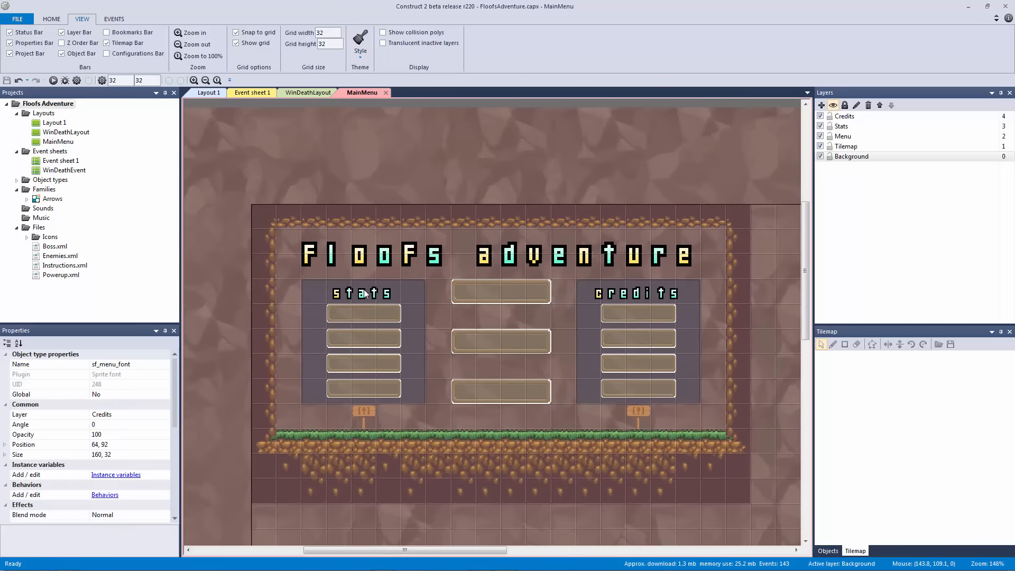
drag(176, 394, 167, 463)
click(144, 457)
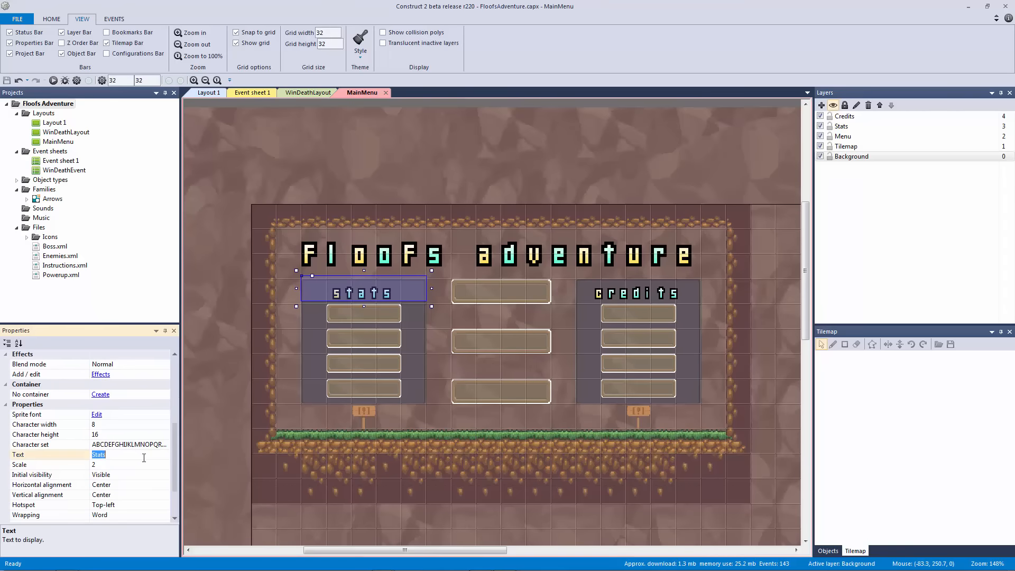
text(Controls)
key(Return)
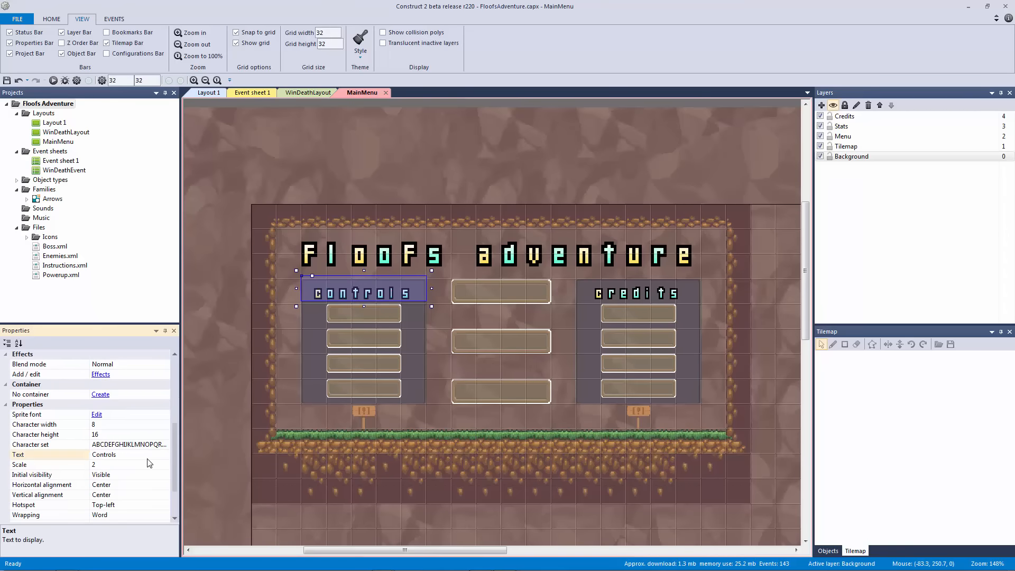
- Change the credits panel's heading text to Options
click(658, 290)
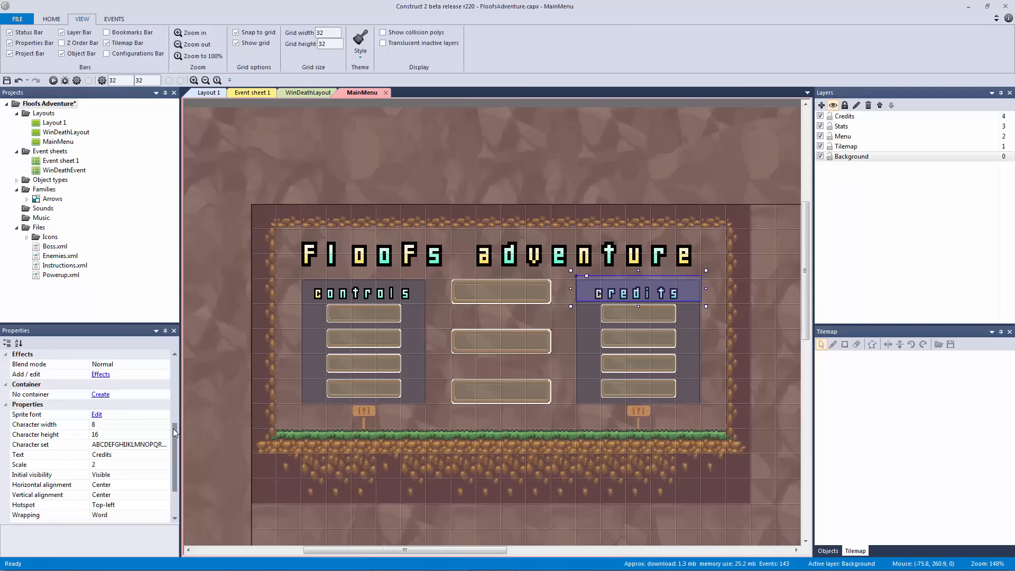
click(143, 458)
text(Op)
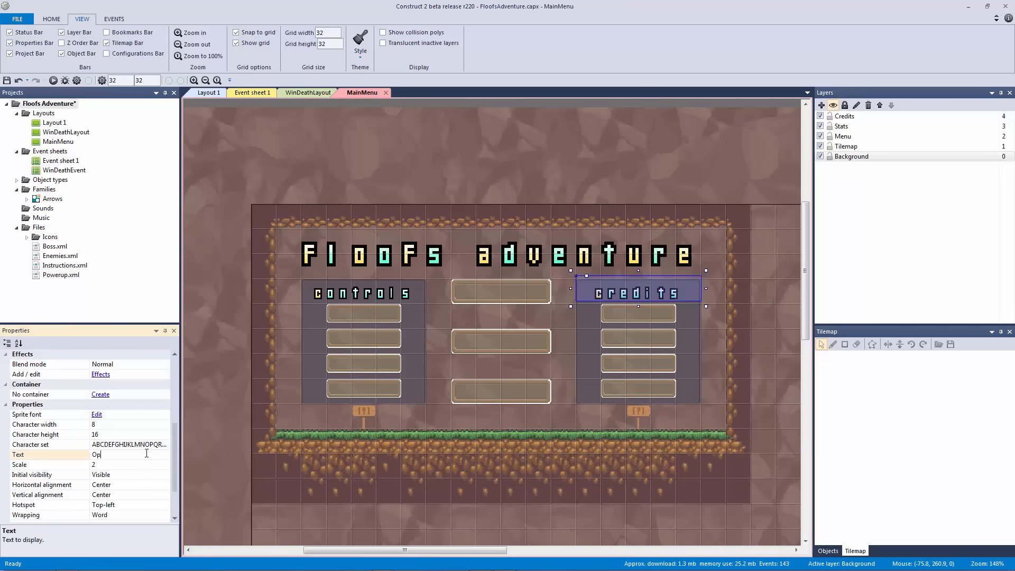
text(tions)
key(Return)
- Toggle the visibility of the Stats and Credits layers to check which objects each one holds
click(820, 127)
click(819, 128)
click(820, 128)
click(820, 128)
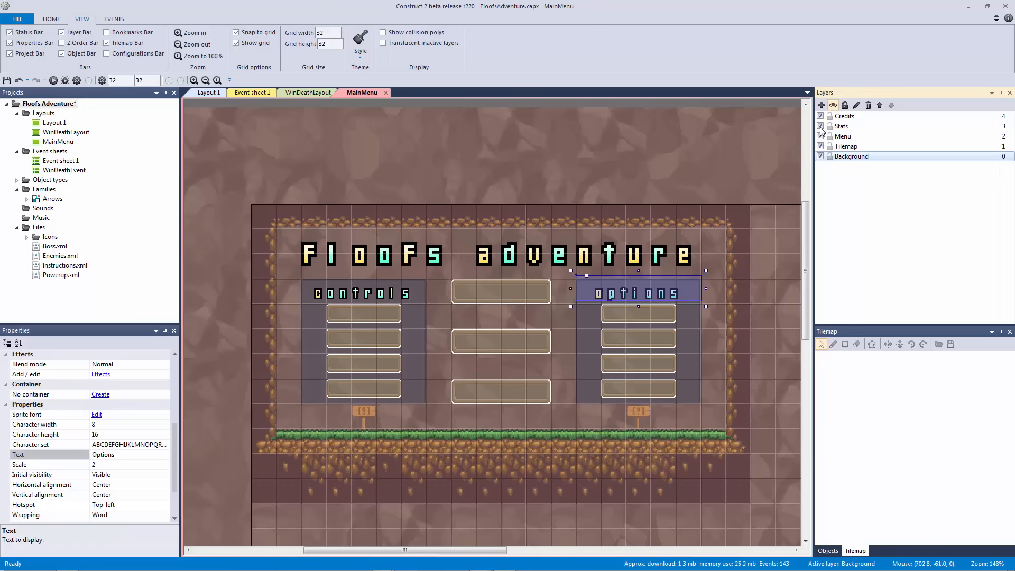
click(820, 128)
click(820, 127)
click(820, 117)
click(820, 116)
click(820, 117)
click(820, 117)
click(820, 116)
click(820, 117)
- Lock the Background and Tilemap layers
click(681, 156)
ctrl+scroll(626, 161, down, 3)
click(591, 131)
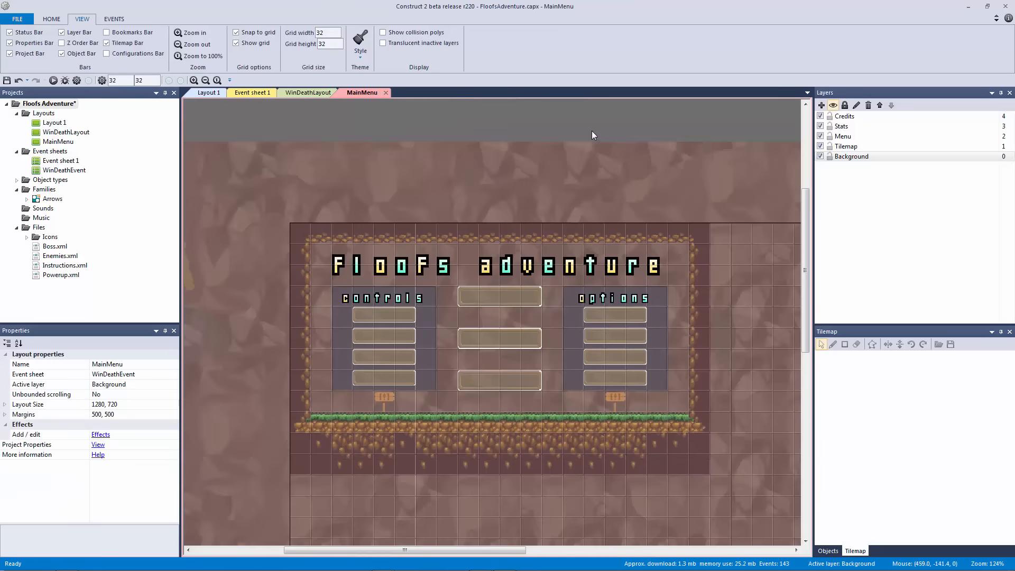
click(833, 156)
click(829, 156)
click(829, 146)
- Select the three large boxes in the centre column and move them to the Menu layer
click(845, 136)
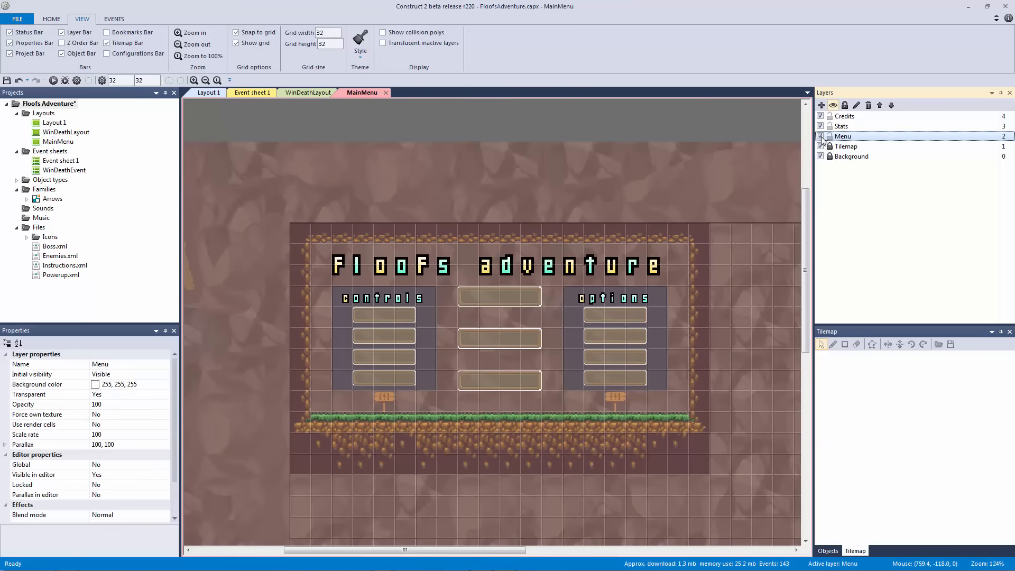
click(499, 297)
ctrl+click(495, 339)
ctrl+click(495, 379)
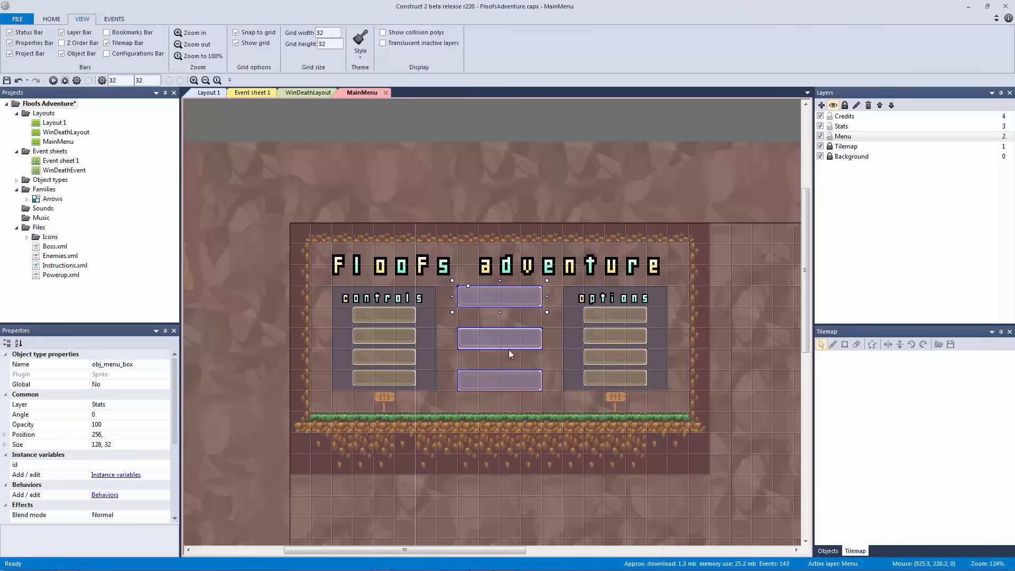
right_click(506, 339)
mouse_move(545, 407)
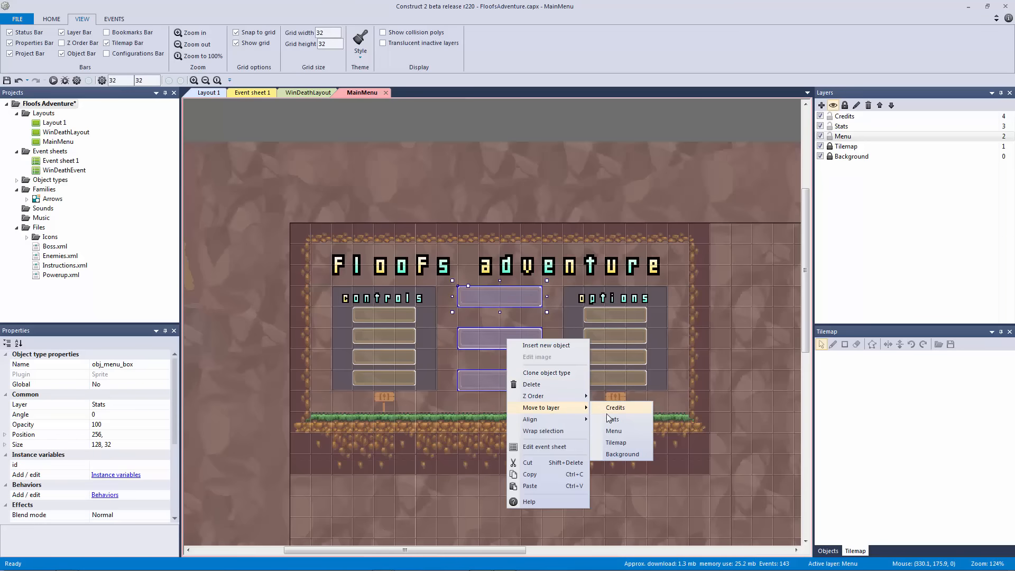
click(613, 431)
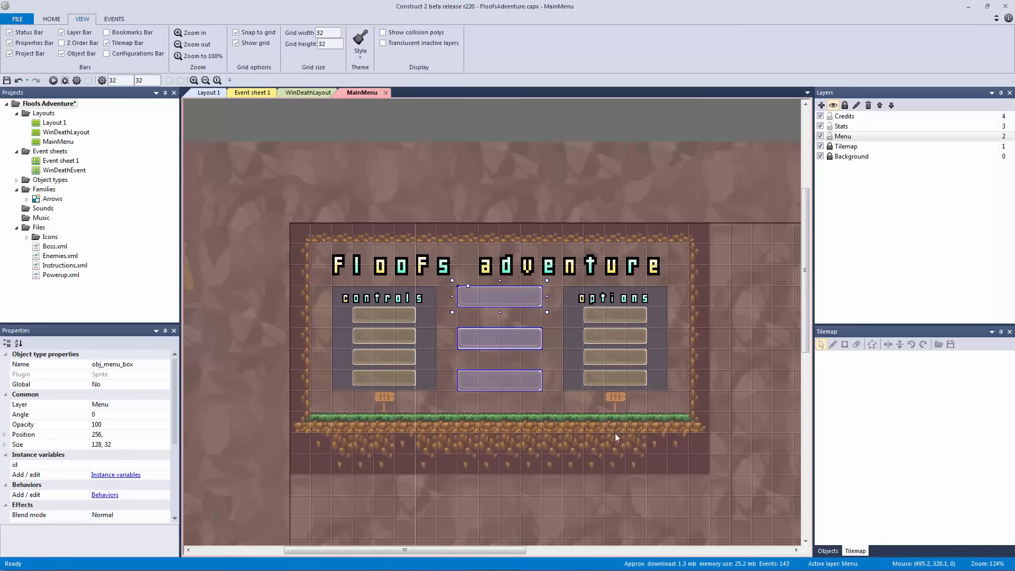
click(839, 126)
click(829, 136)
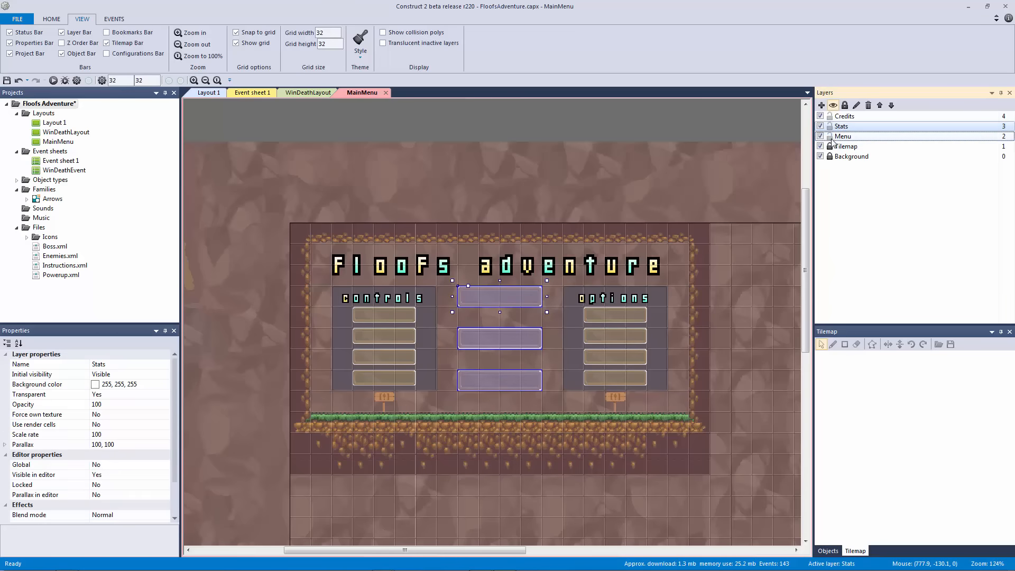
click(627, 306)
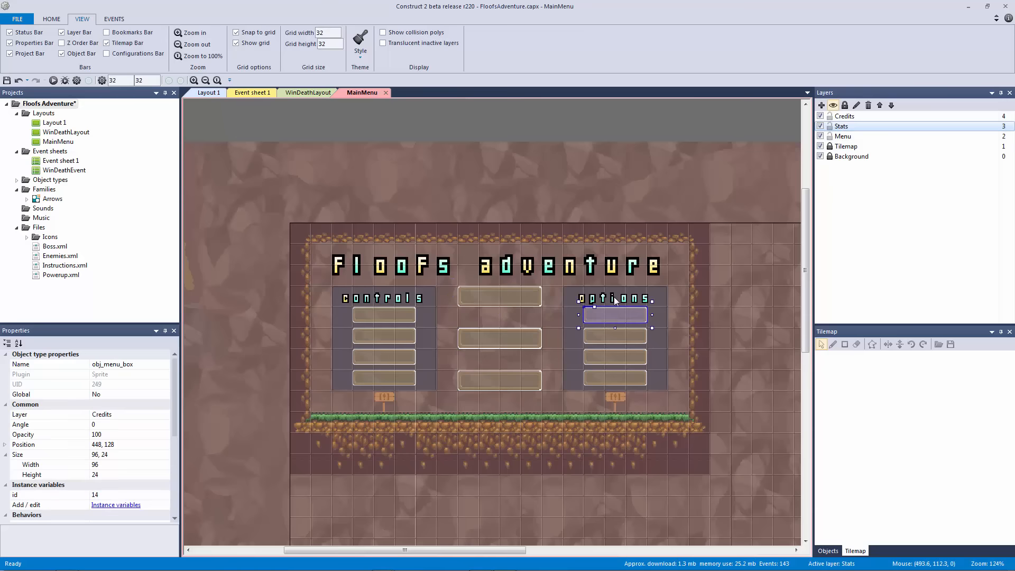
shift+click(572, 371)
shift+click(606, 377)
shift+click(607, 351)
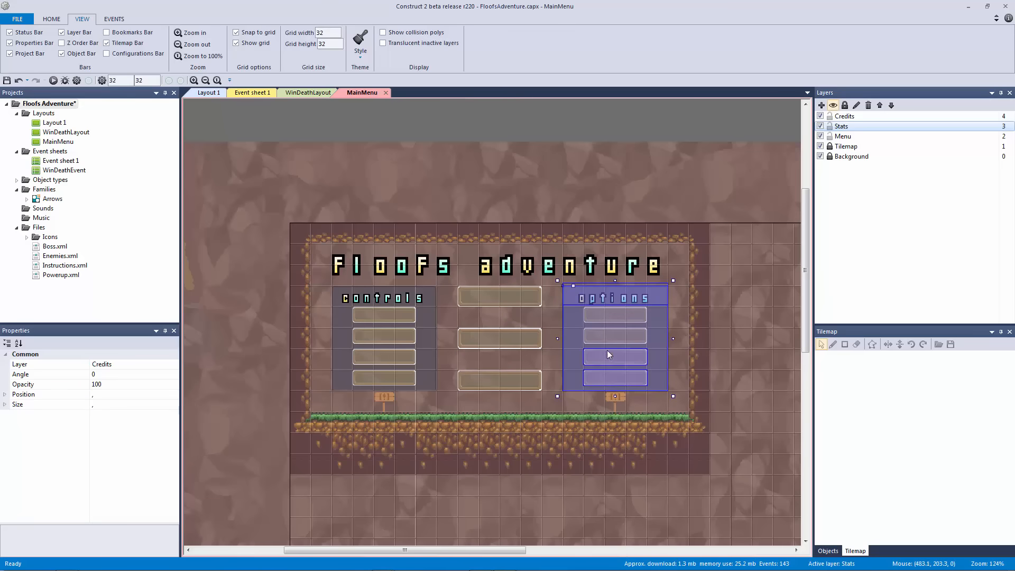
right_click(611, 314)
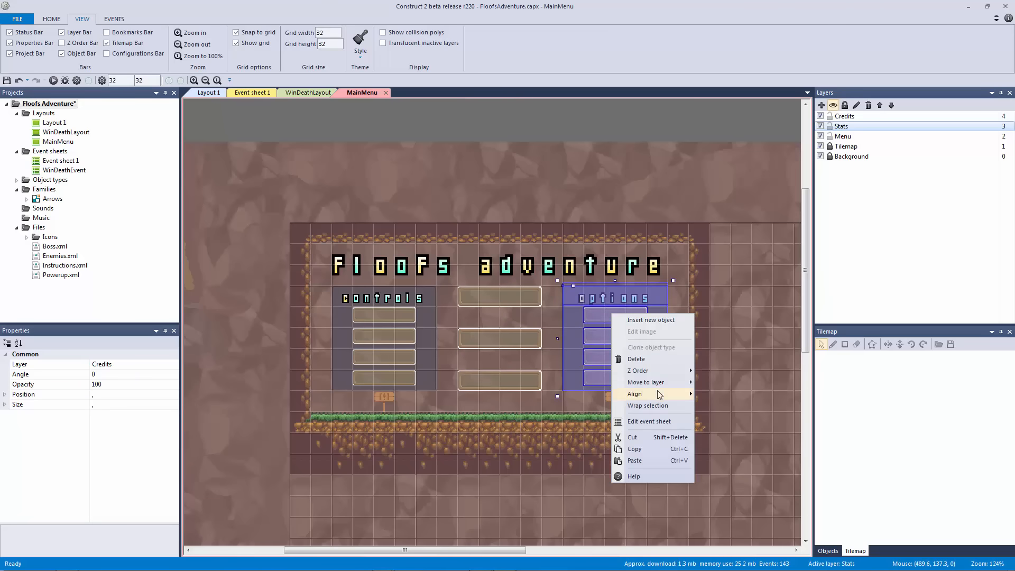
mouse_move(671, 381)
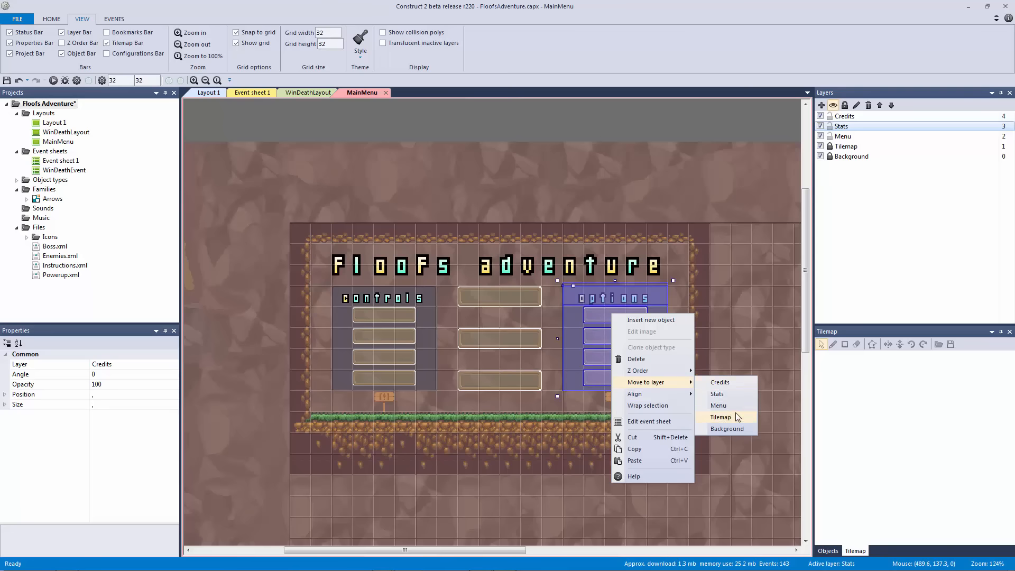
click(737, 417)
- Rename the Credits layer to Options and select the options panel's backing sprite
click(844, 116)
right_click(845, 117)
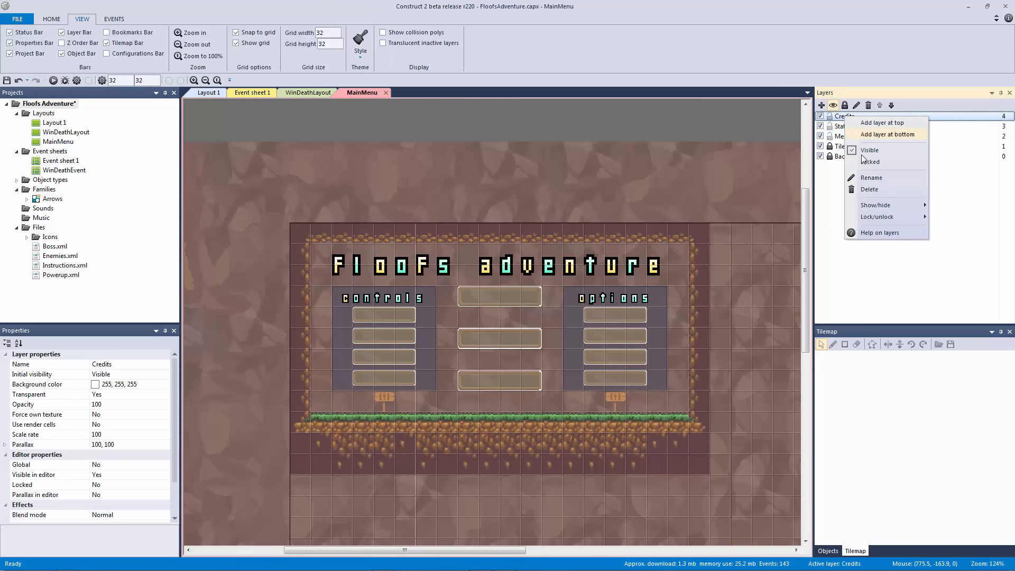
click(875, 178)
text(Options)
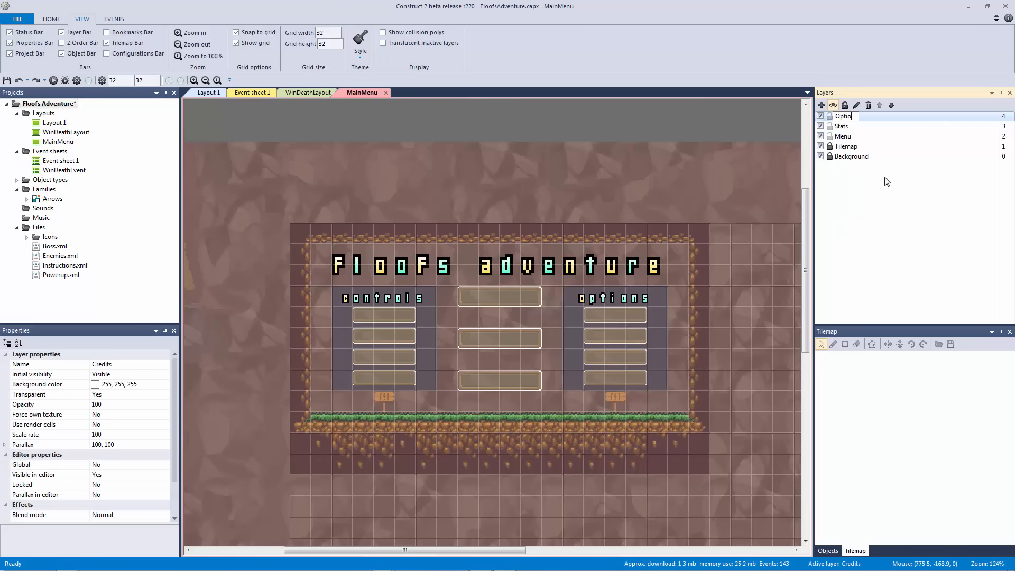
key(Return)
click(574, 309)
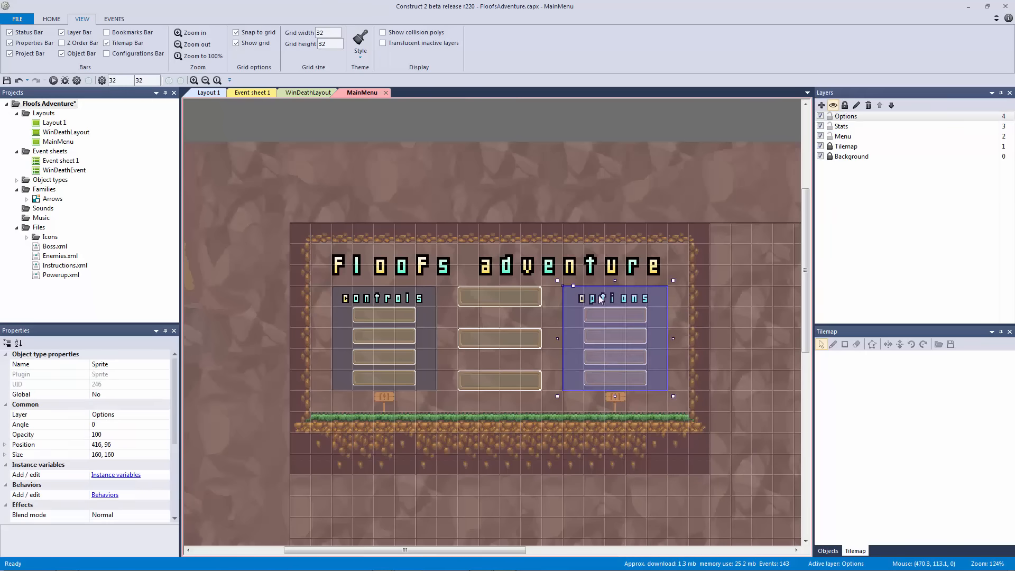
- Add the options heading and its four boxes to the selected backing sprite and move them all to the Options layer
shift+click(600, 298)
shift+click(609, 316)
shift+click(611, 335)
shift+click(611, 357)
shift+click(613, 371)
right_click(614, 369)
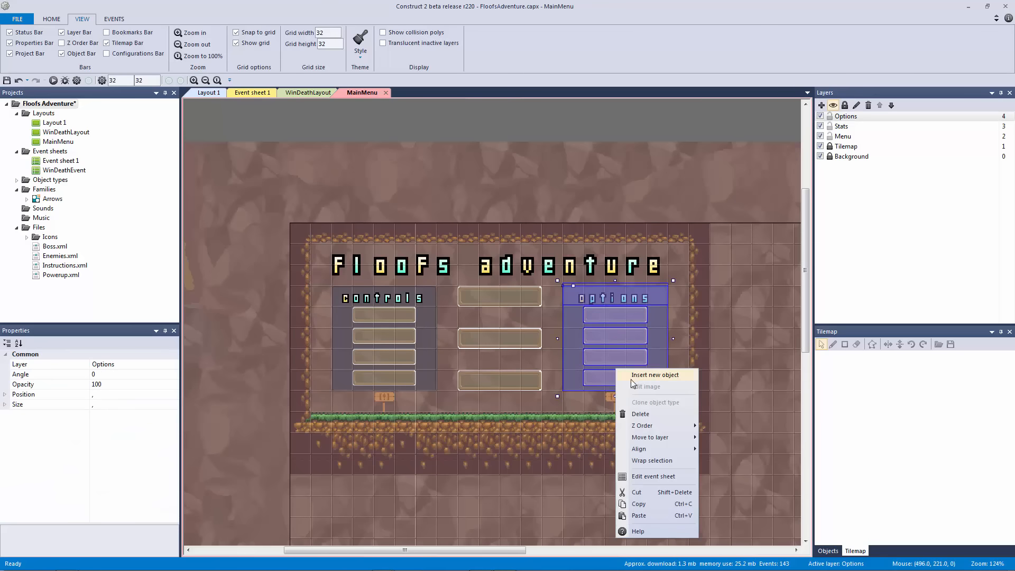
mouse_move(672, 437)
click(724, 437)
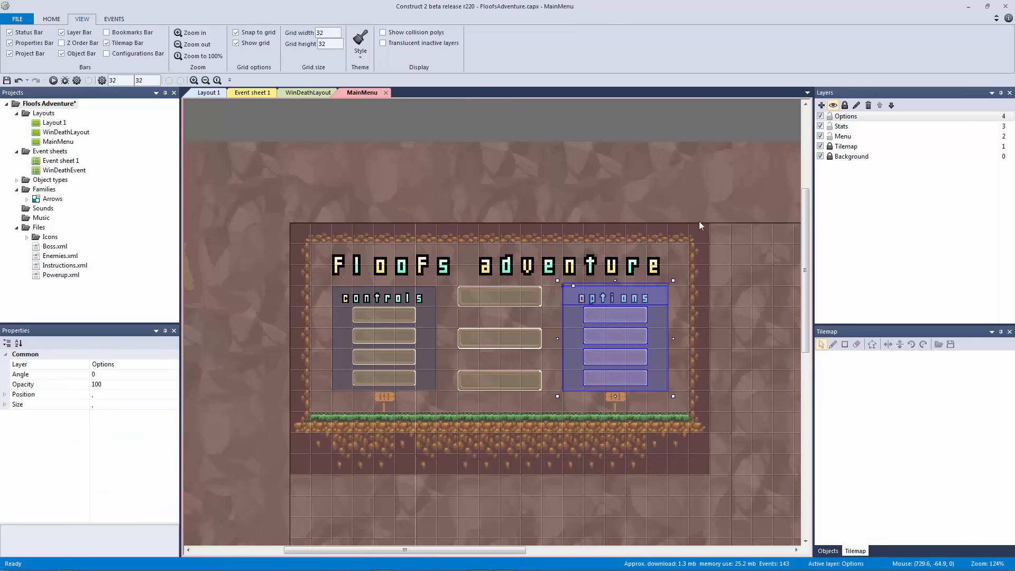
click(822, 117)
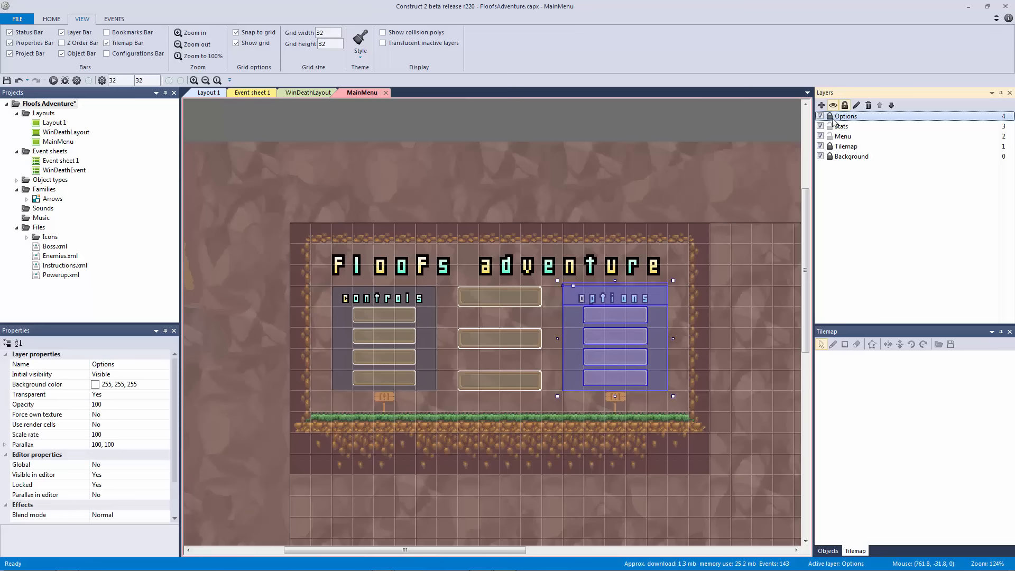
- Select the controls panel's backing, heading and four boxes and move them to the Stats layer
click(316, 356)
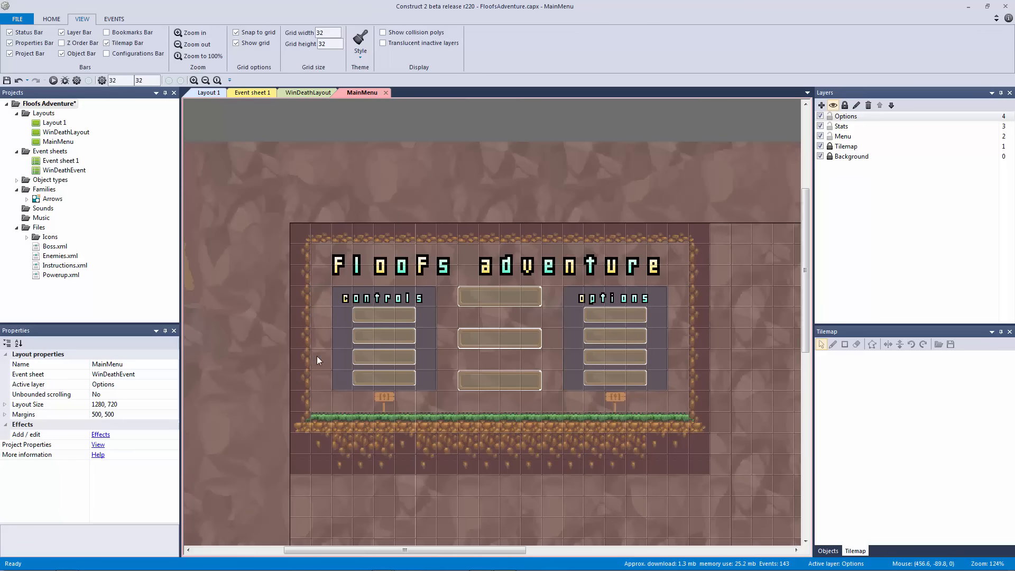
click(368, 298)
ctrl+click(345, 320)
ctrl+click(369, 312)
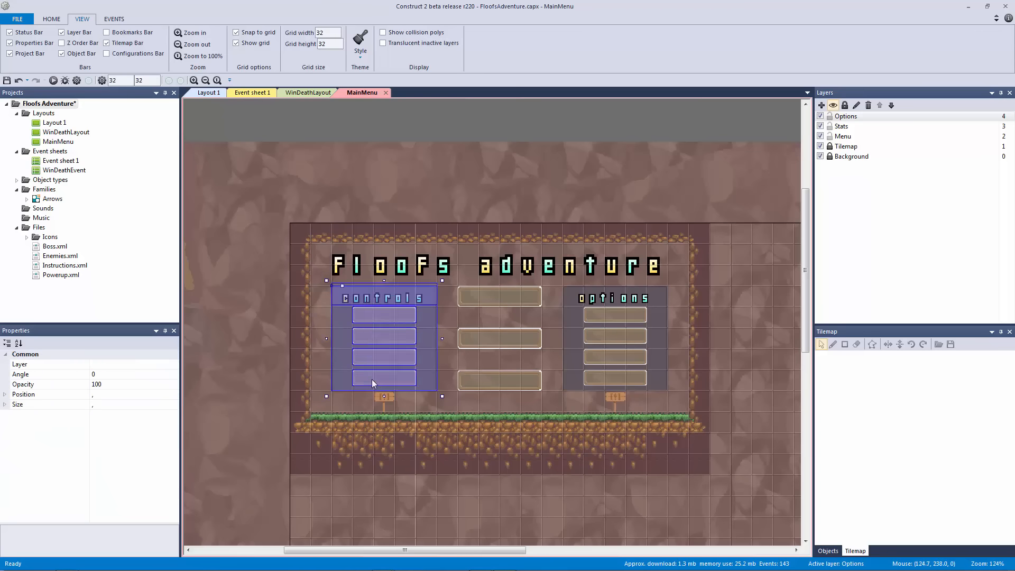
right_click(407, 322)
mouse_move(480, 397)
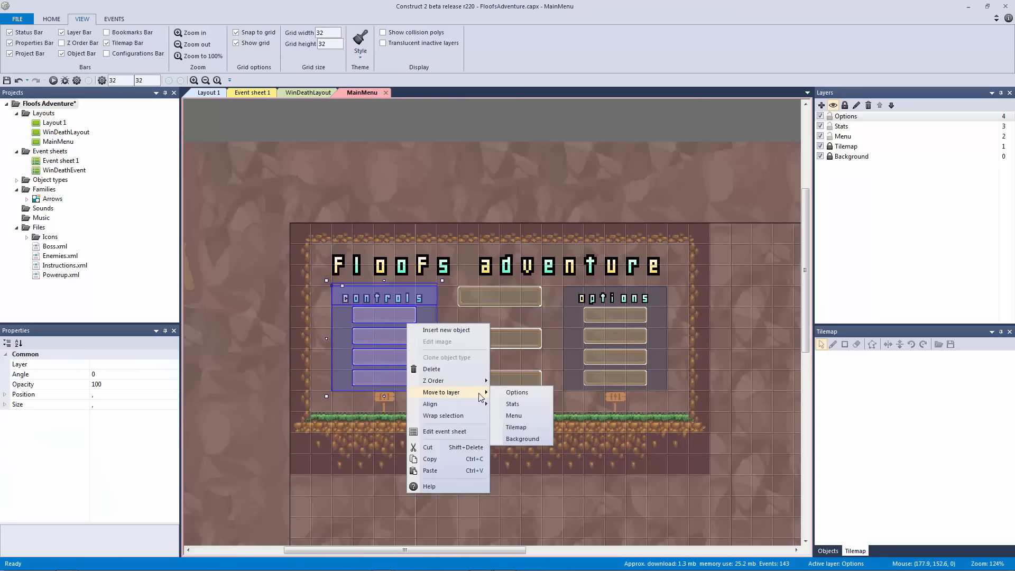
click(546, 404)
- Rename the Stats layer to Controls
right_click(846, 126)
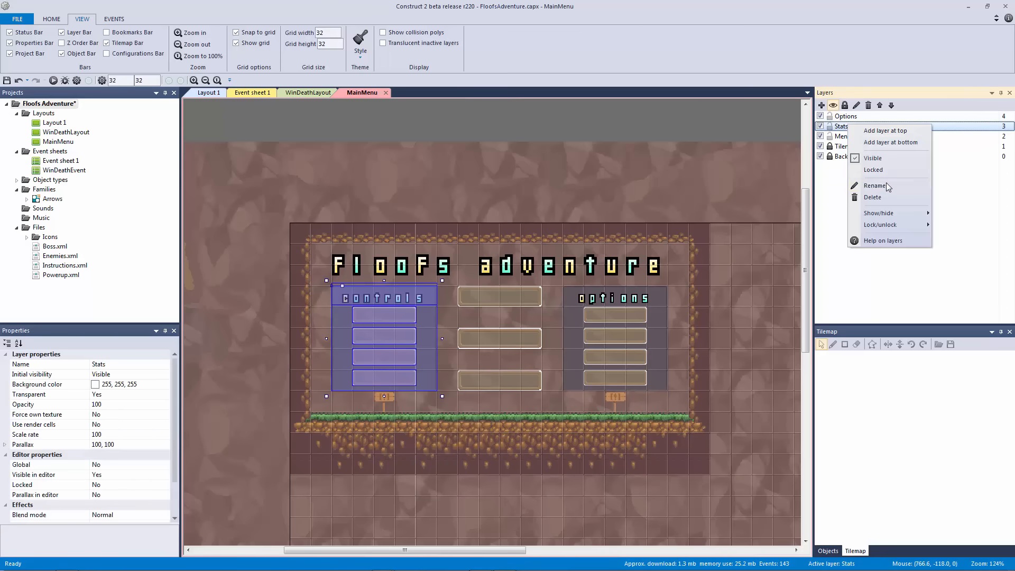
click(886, 183)
text(Controls)
key(Return)
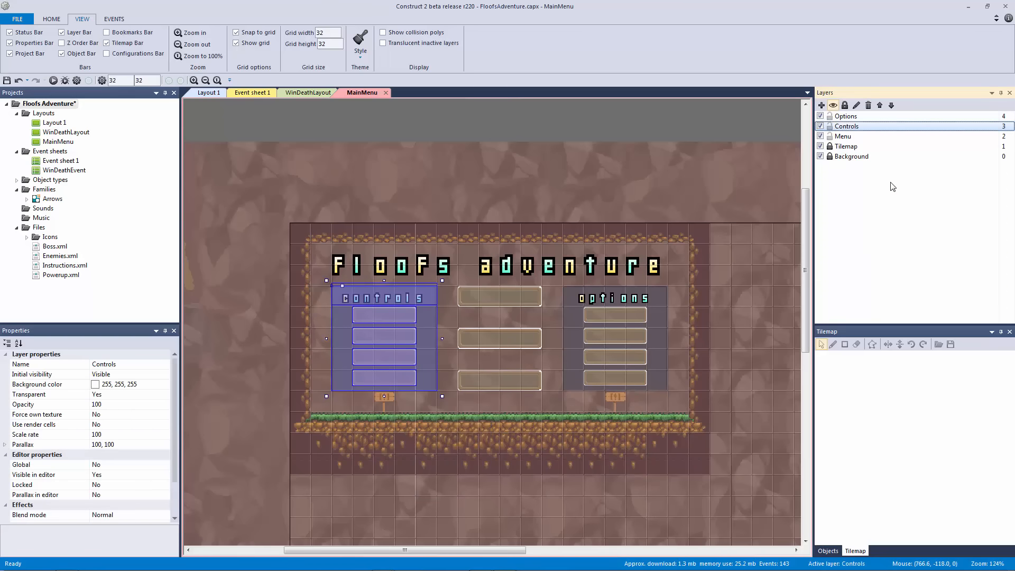
- Toggle the visibility of each of the five MainMenu layers to check which objects they hold
click(820, 127)
click(820, 128)
click(820, 127)
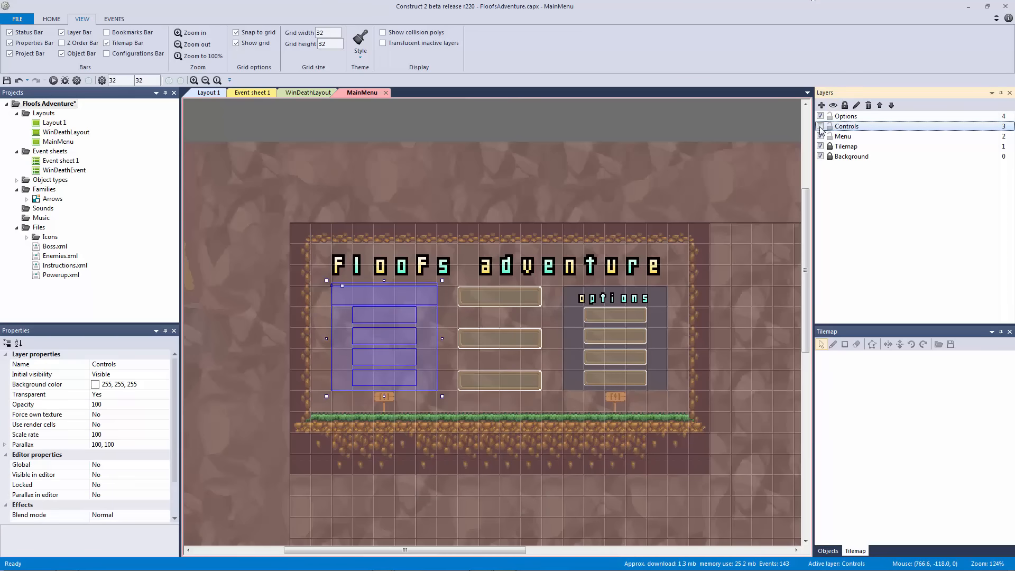
click(821, 128)
click(821, 136)
click(821, 137)
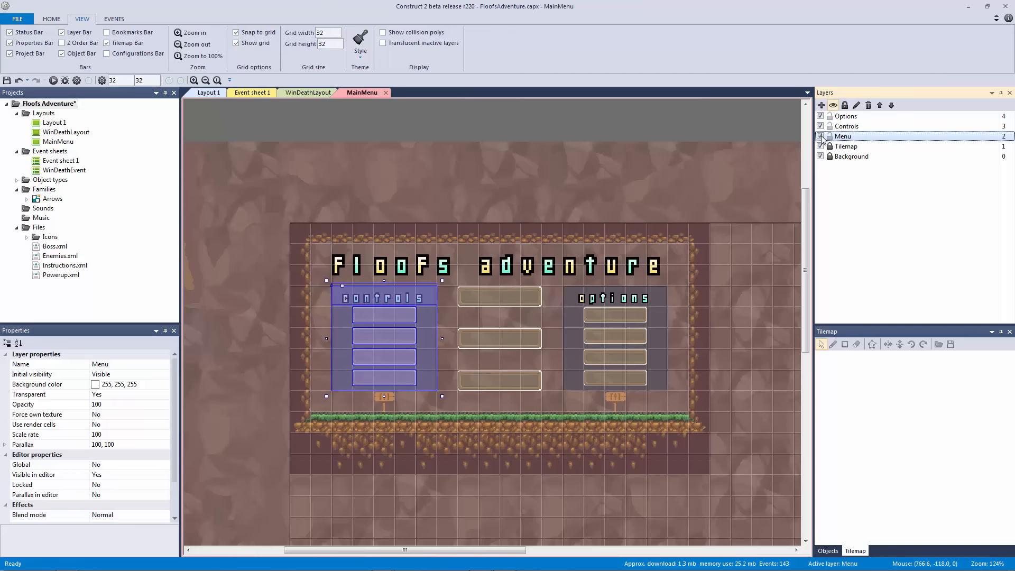
click(820, 116)
click(820, 117)
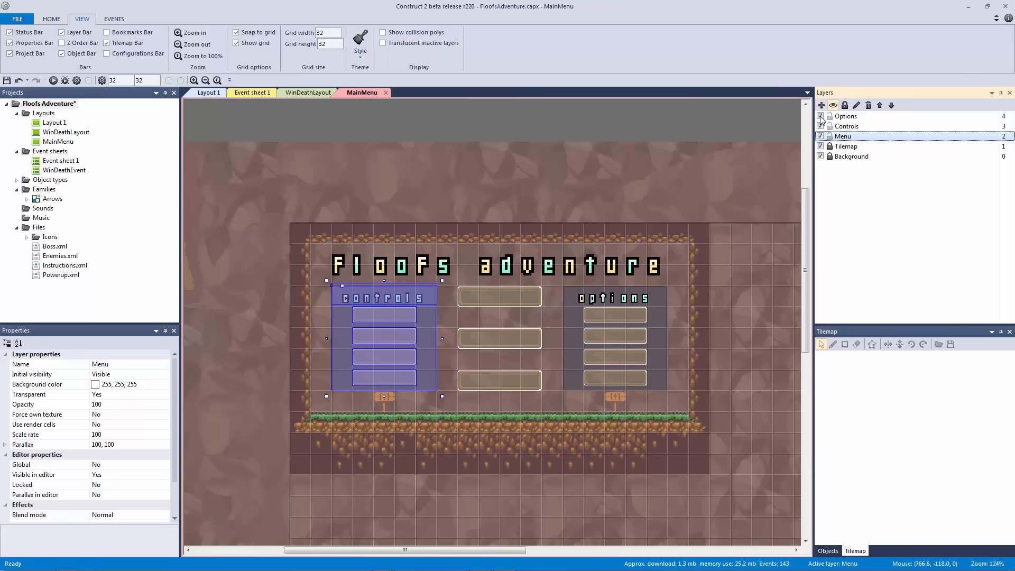
click(820, 147)
click(820, 147)
click(820, 156)
click(820, 156)
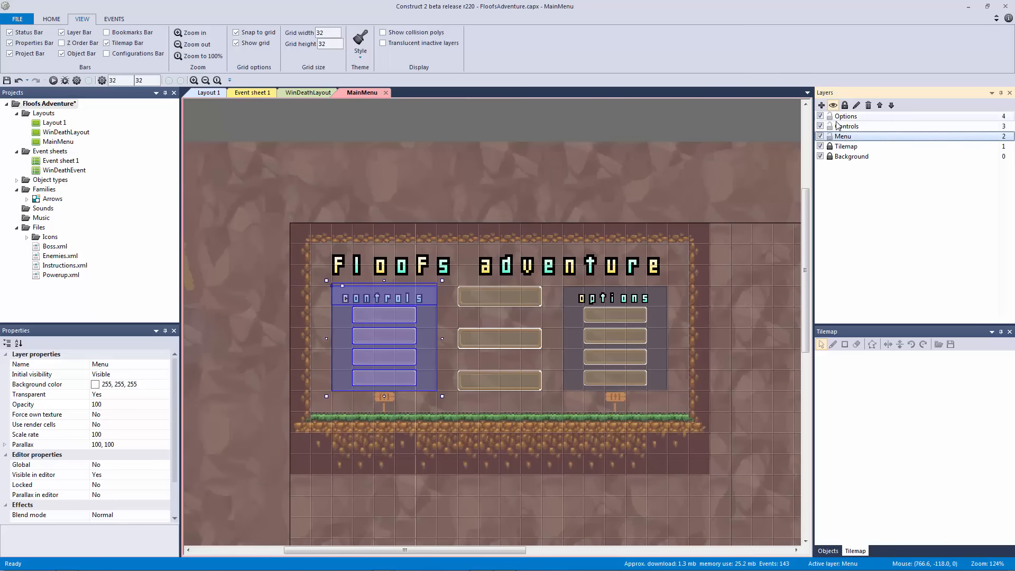
- Lock the Menu, Controls and Options layers and save the project
click(829, 136)
click(829, 126)
click(829, 117)
click(678, 125)
key(ctrl+s)
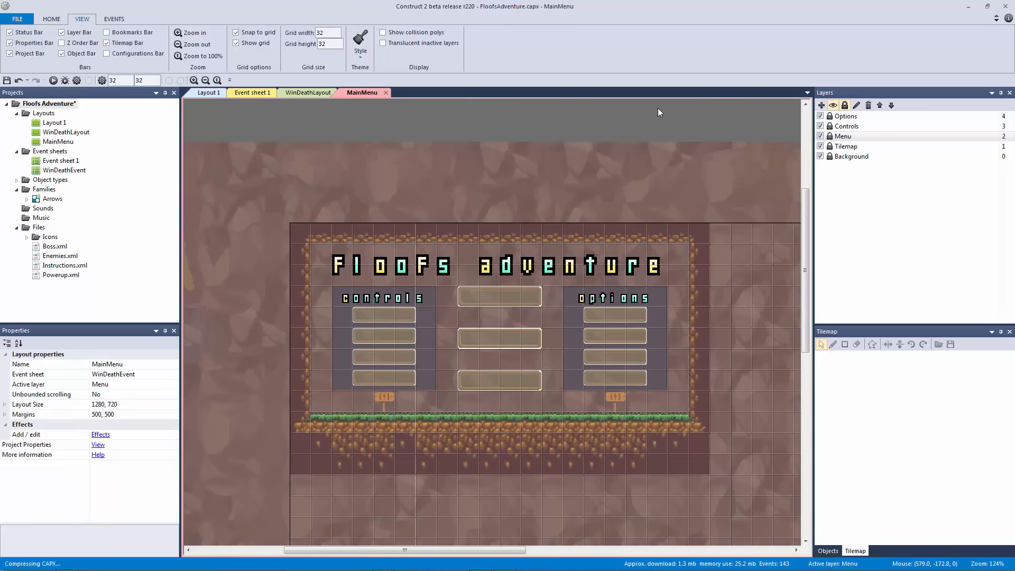
- Compare the WinDeathLayout layout with the MainMenu layout
click(298, 96)
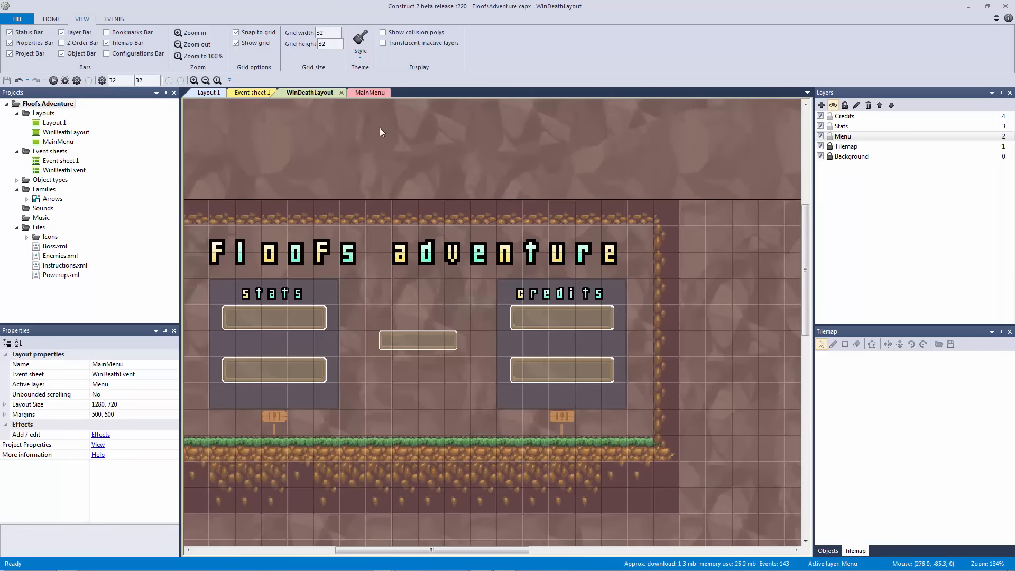
ctrl+scroll(385, 131, down, 1)
ctrl+scroll(498, 161, down, 3)
middle_drag(423, 145, 512, 161)
ctrl+scroll(492, 155, up, 3)
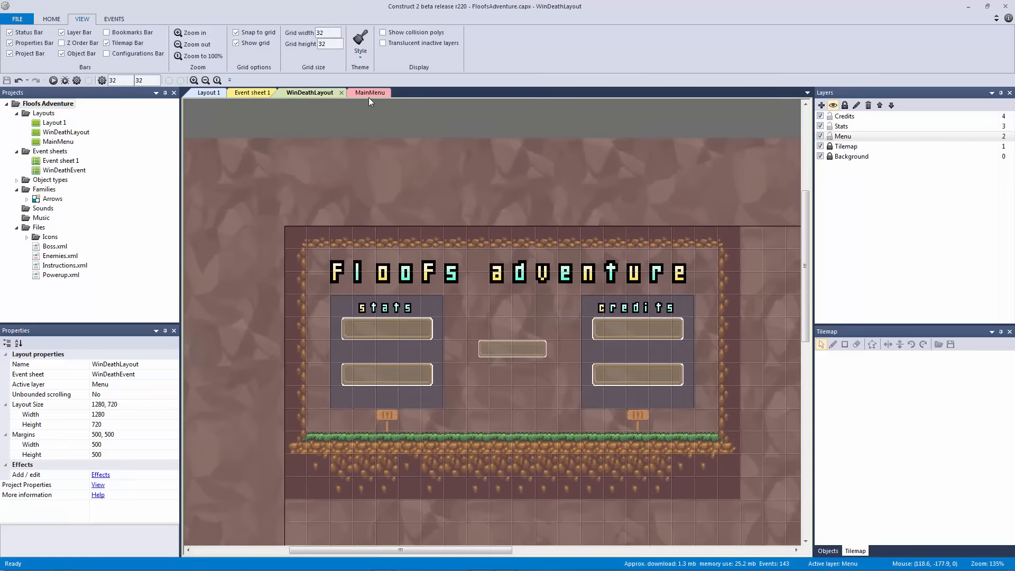
click(368, 95)
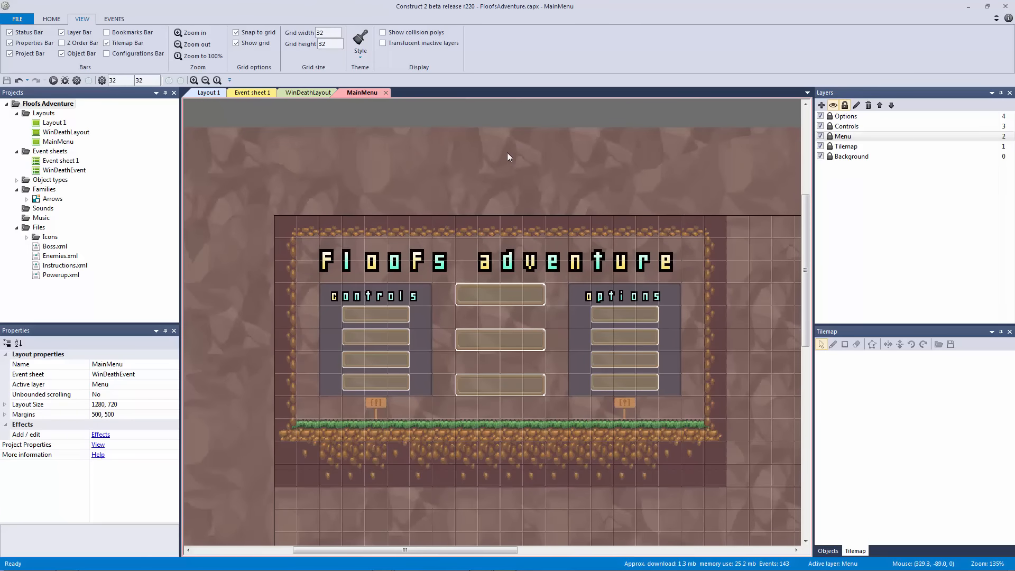
ctrl+scroll(507, 152, up, 2)
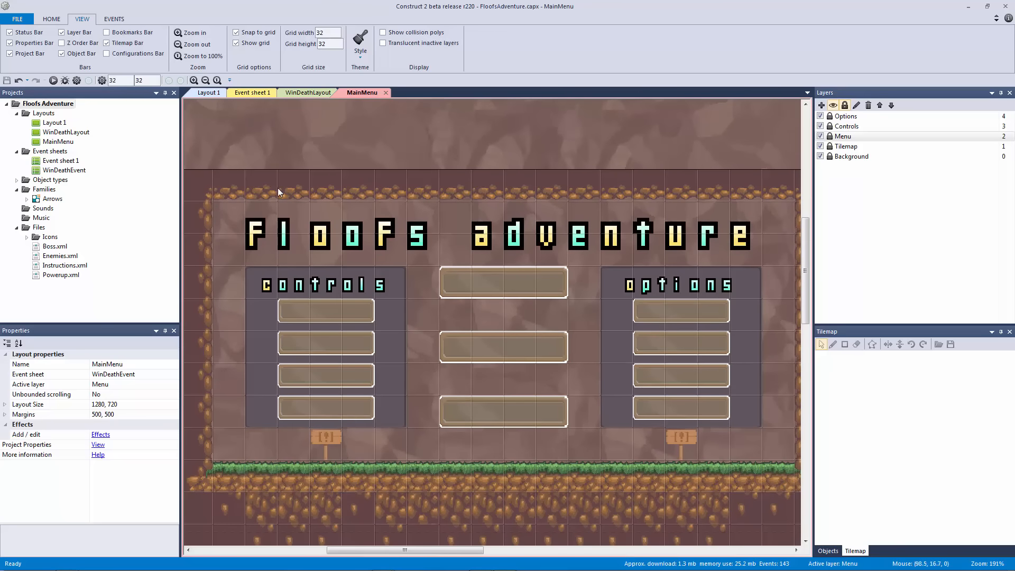
- Rename Layout 1 to GameLayout in the project
click(54, 123)
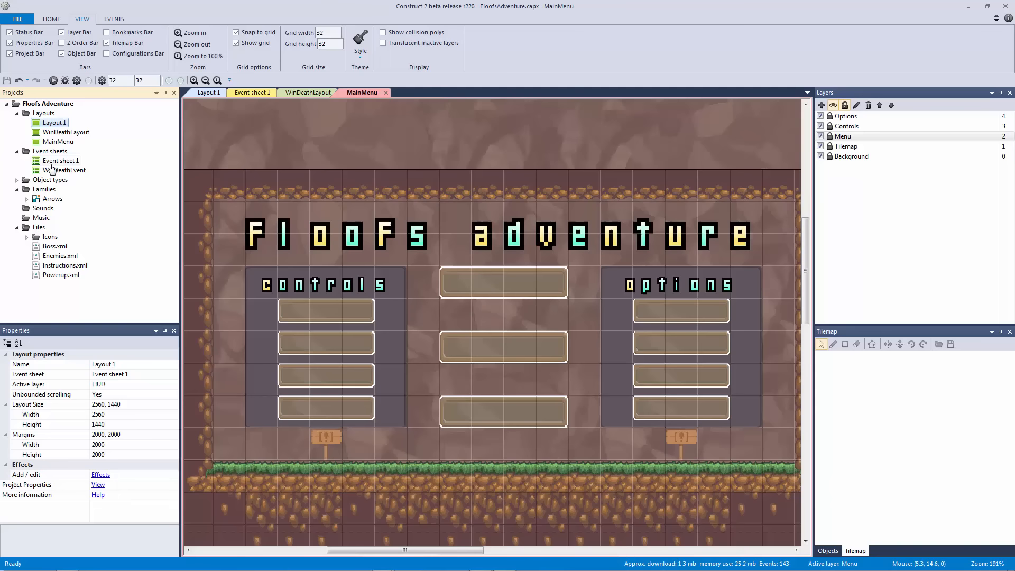
right_click(56, 125)
click(99, 147)
text(GameLayout)
key(Return)
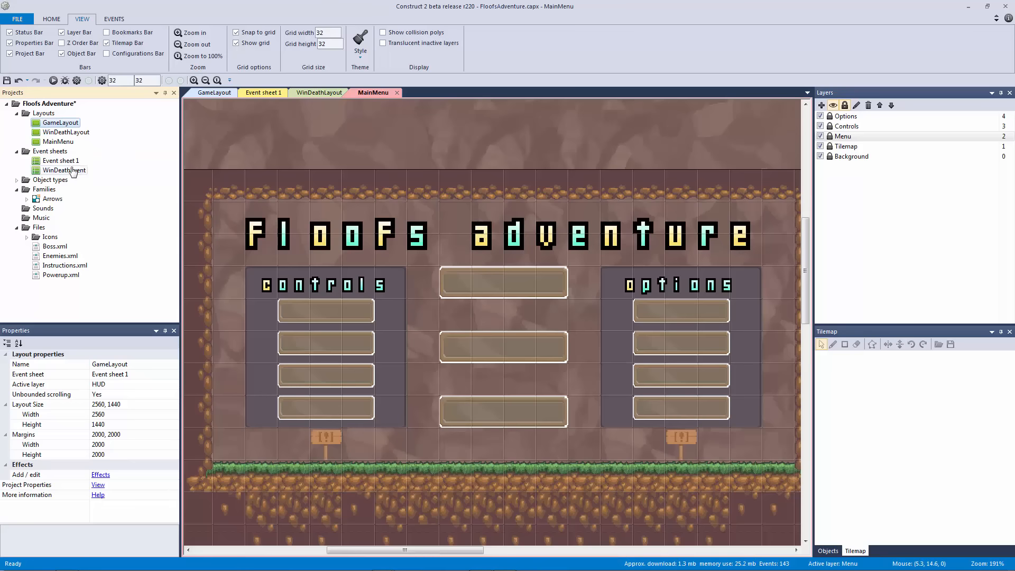
- Rename Event sheet 1 to GameManager
right_click(71, 161)
click(106, 179)
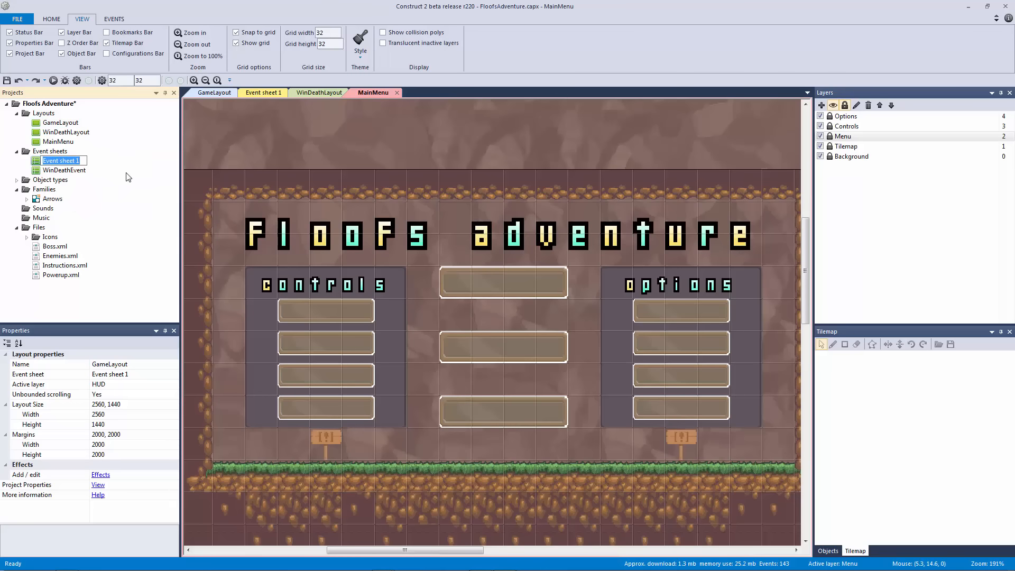
text(GameManager)
key(Return)
- Look through the GameManager event sheet and the GameLayout and WinDeathLayout layouts, and return to MainMenu
double_click(63, 160)
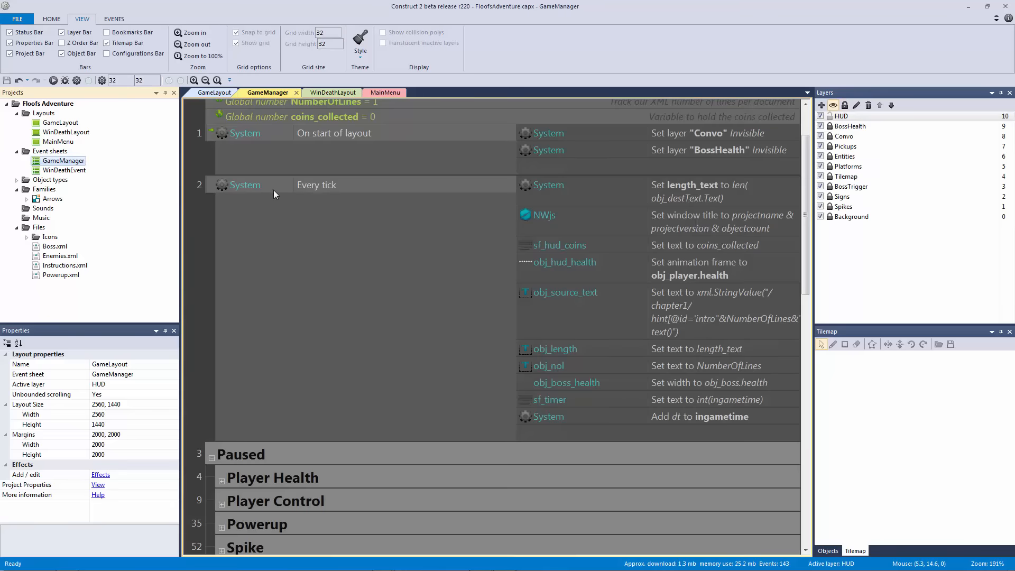
scroll(238, 245, down, 3)
scroll(238, 244, down, 5)
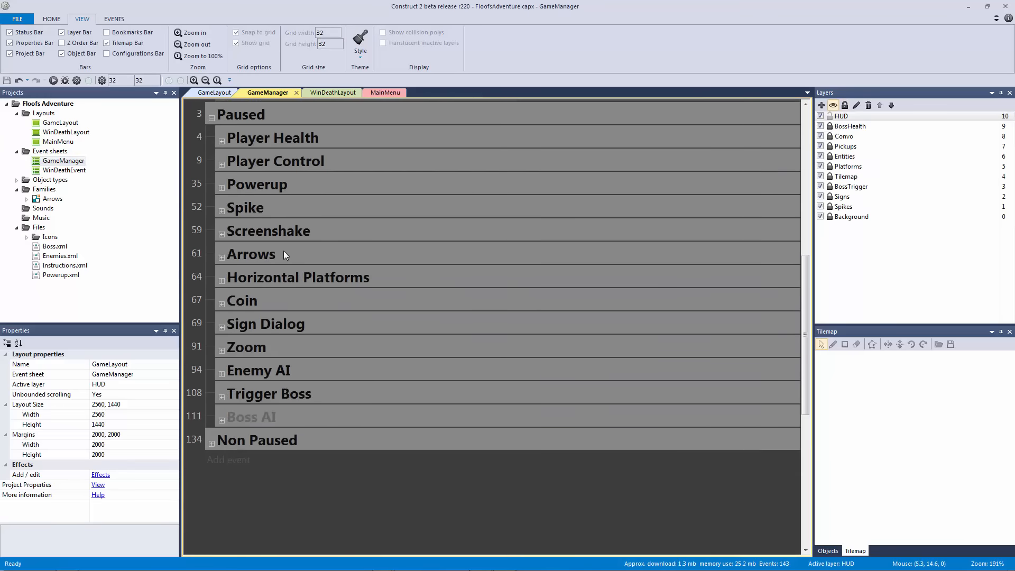
scroll(287, 279, up, 1)
scroll(278, 170, up, 5)
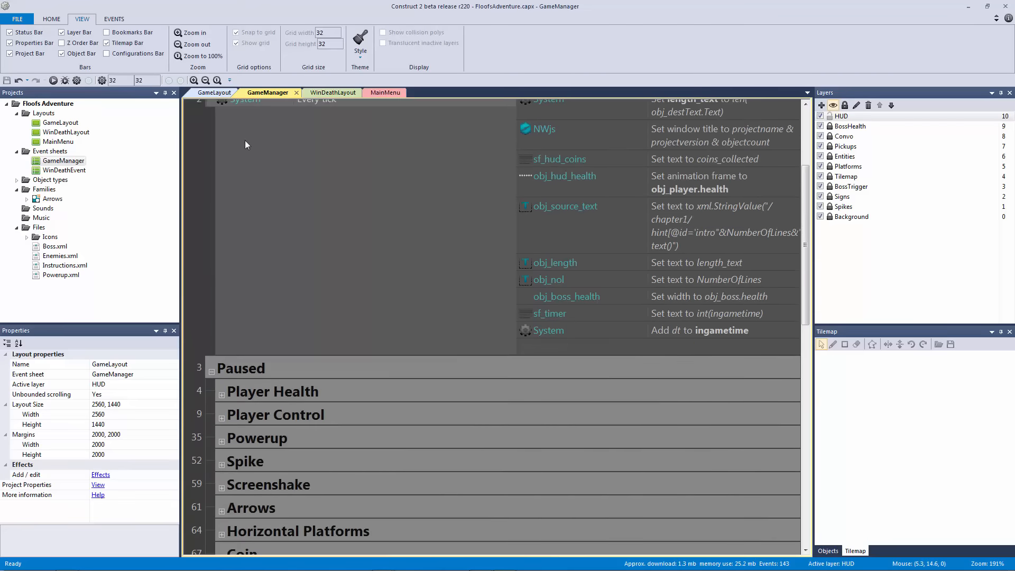
click(224, 93)
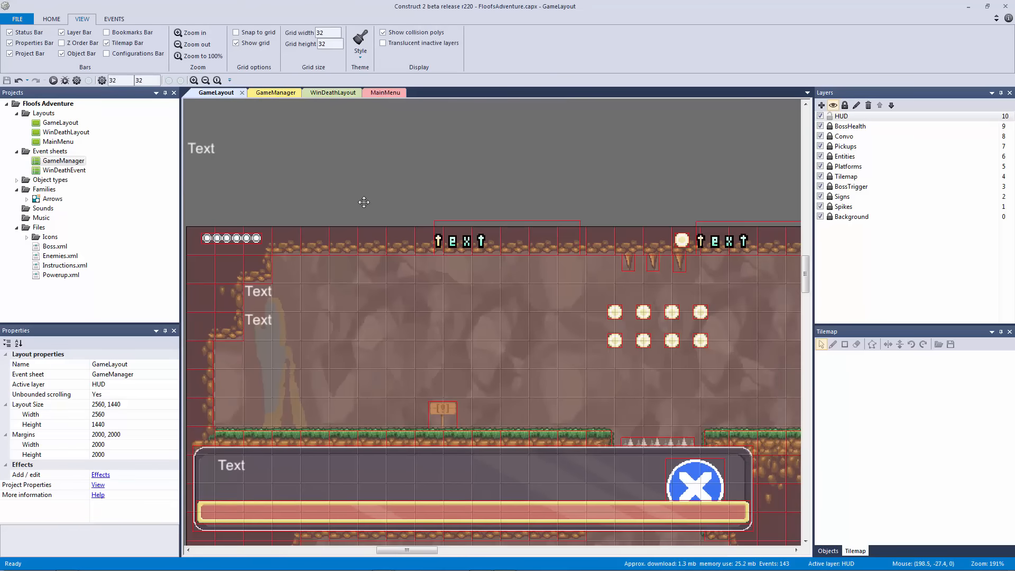
click(331, 93)
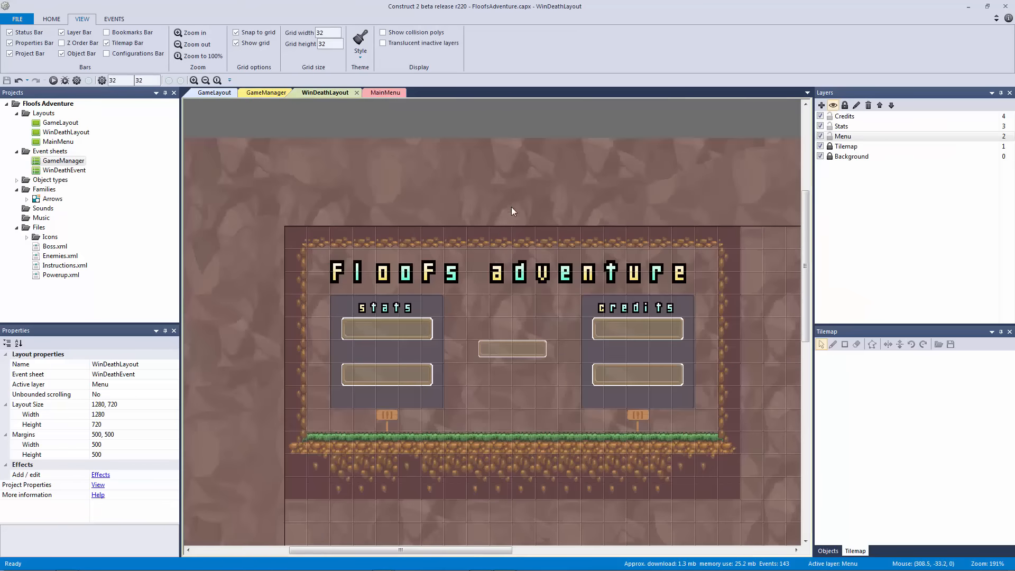
middle_drag(511, 211, 467, 178)
click(385, 93)
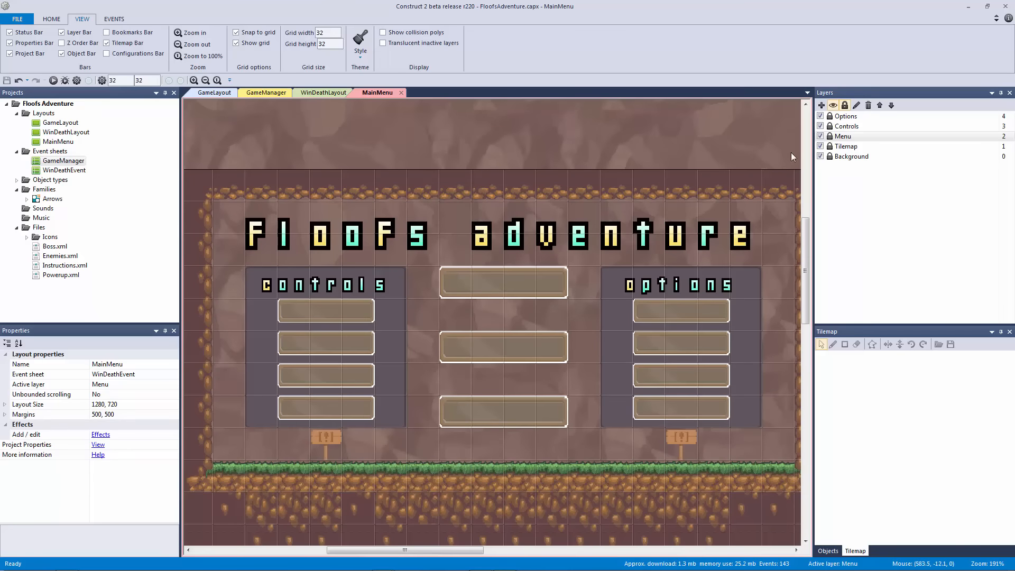
- Unlock the Options layer and place a copy of the options heading over the panel's first box, at 416, 128
click(838, 118)
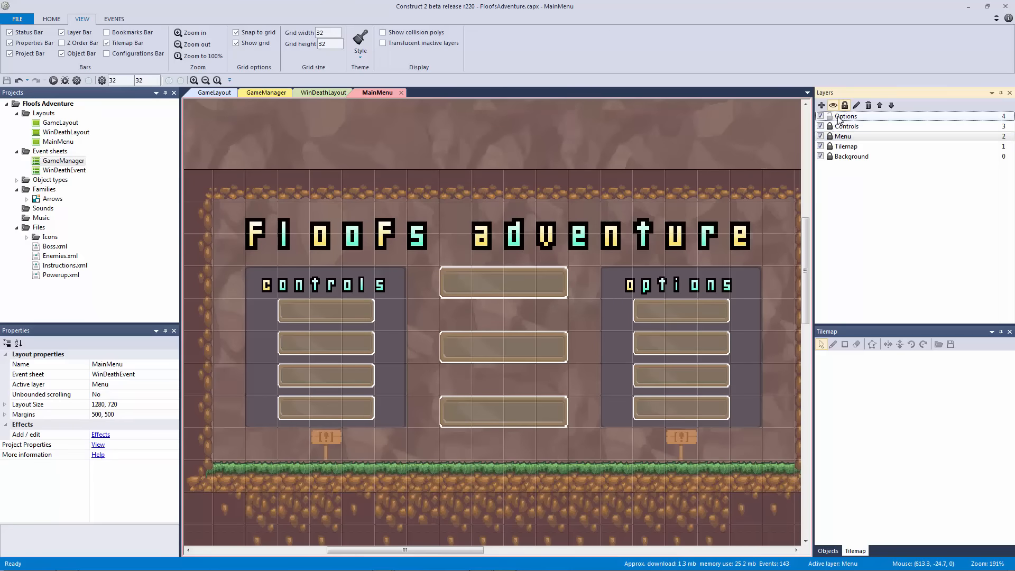
click(838, 117)
middle_drag(644, 146, 494, 146)
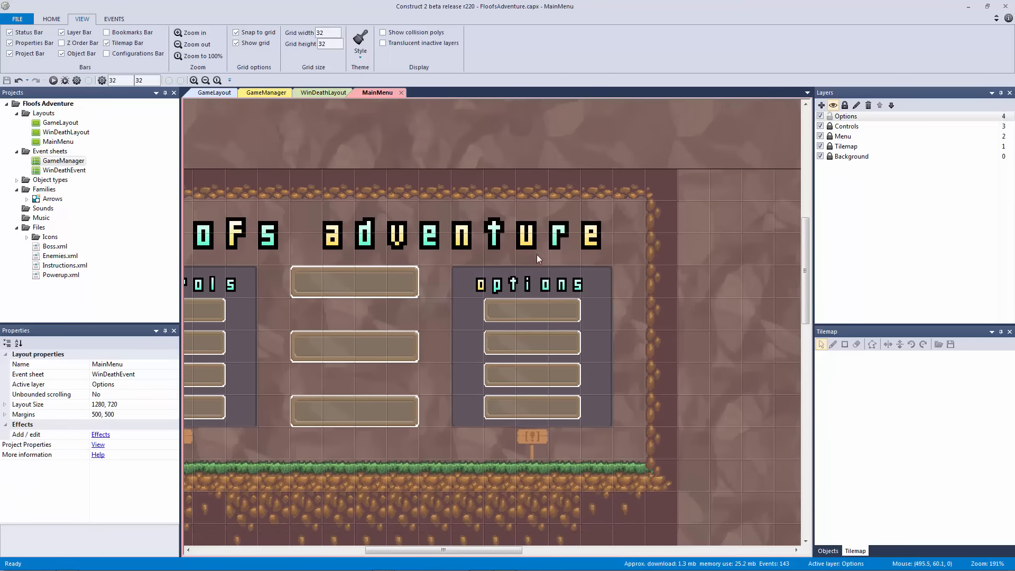
click(549, 285)
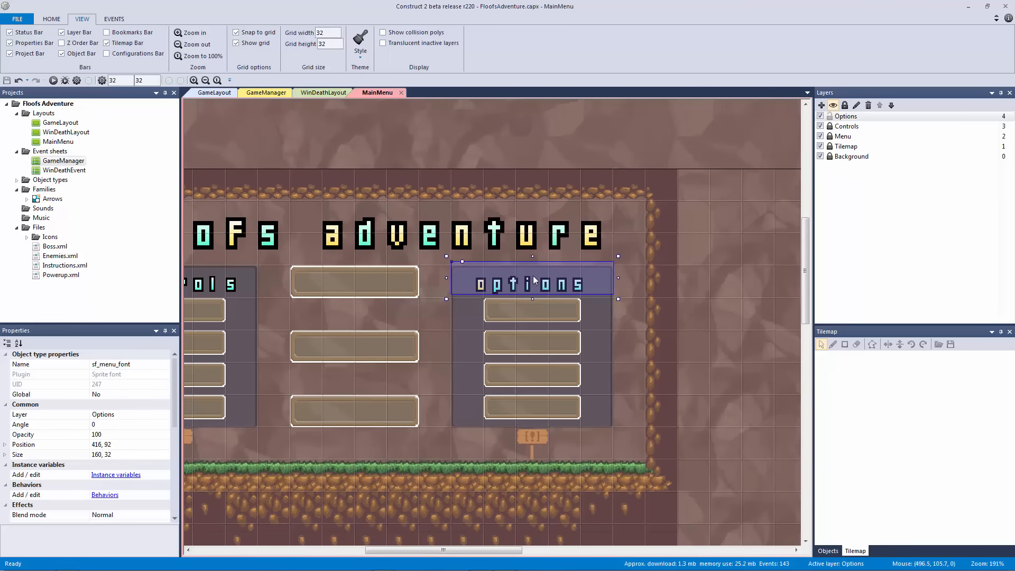
right_click(534, 278)
click(530, 297)
ctrl+drag(513, 284, 513, 319)
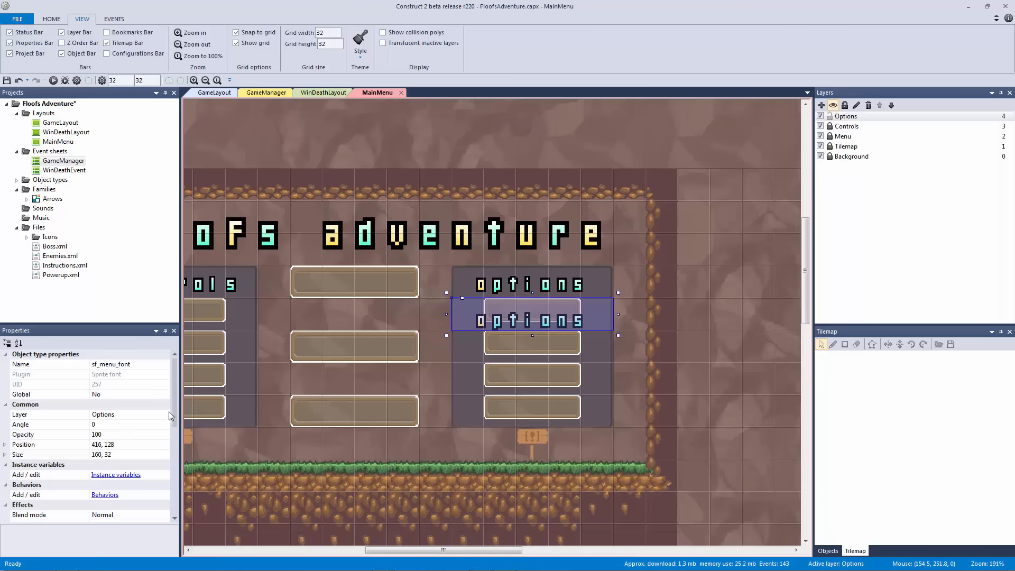
- Set the copied heading's text scale to 1
scroll(169, 445, down, 2)
drag(170, 442, 172, 490)
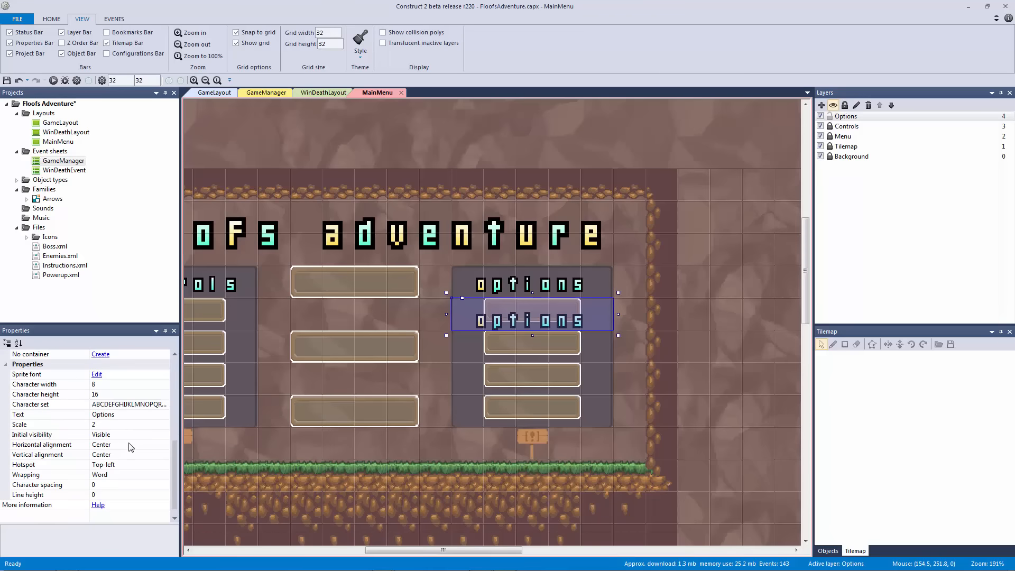
click(107, 424)
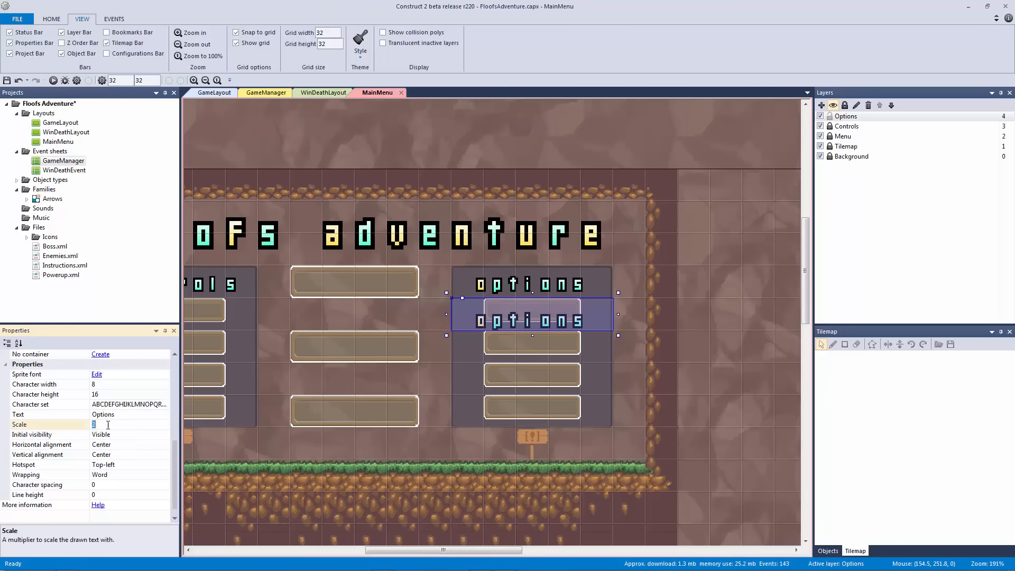
key(BackSpace)
text(1)
key(Return)
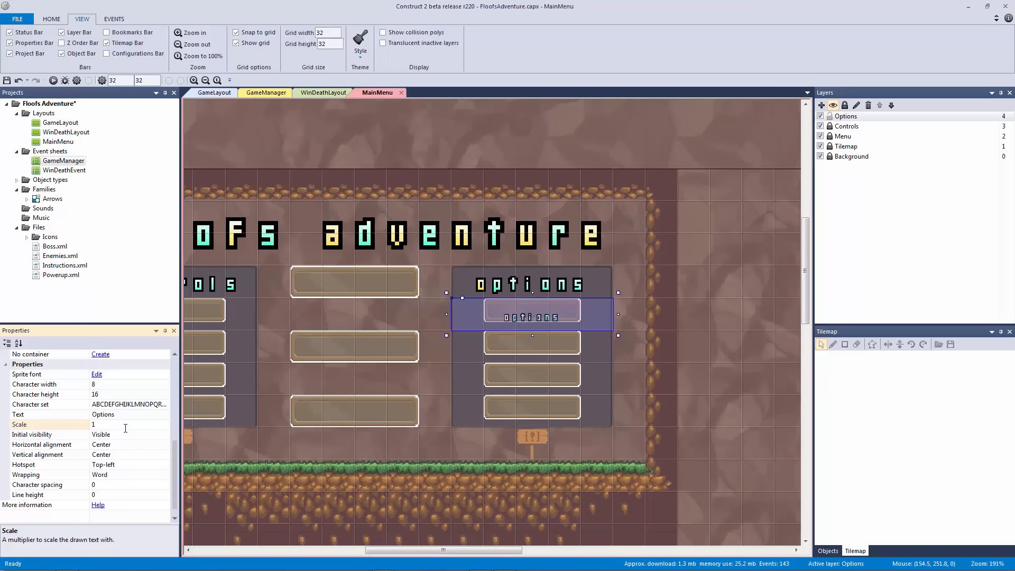
- Change the text of the copied label over the Options panel's first box to Mute Sfx
click(512, 309)
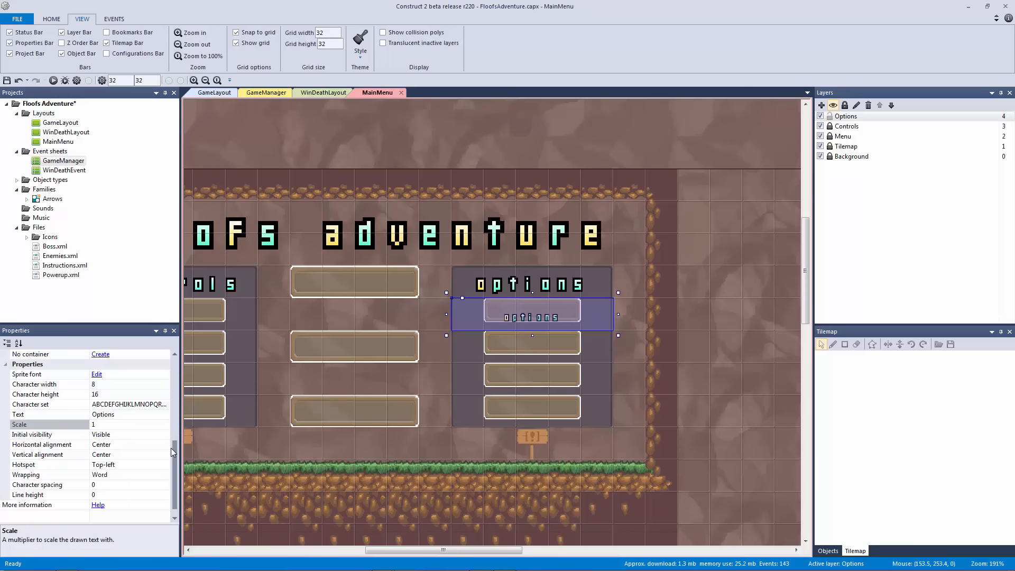
mouse_move(170, 449)
mouse_down()
mouse_move(175, 422)
mouse_move(173, 438)
mouse_up()
click(127, 445)
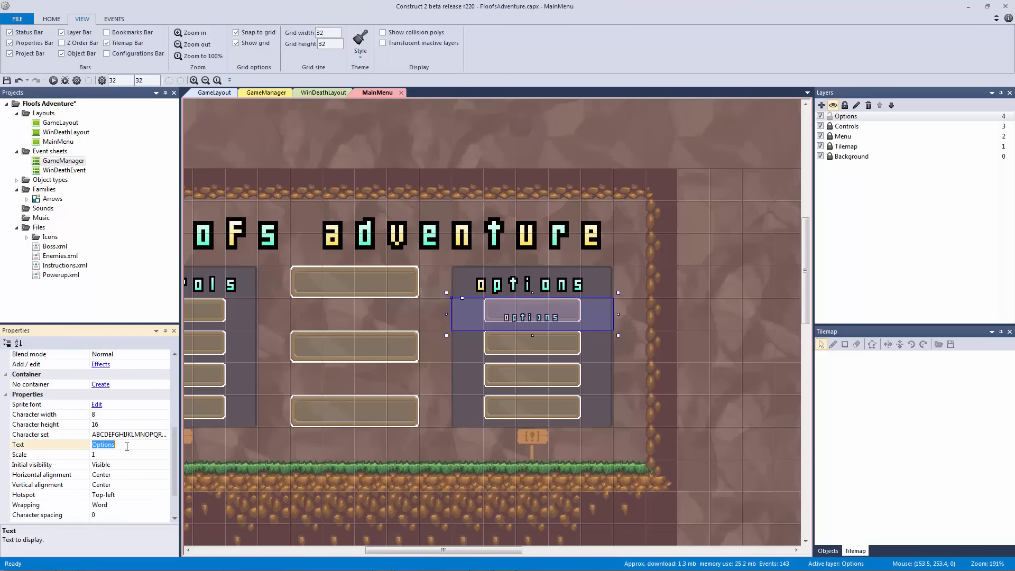
text(Mute Sfx)
key(Return)
- Copy the Mute Sfx label onto the Options panel's second box and change the copy's text to Mute Music
ctrl+scroll(524, 321, up, 5)
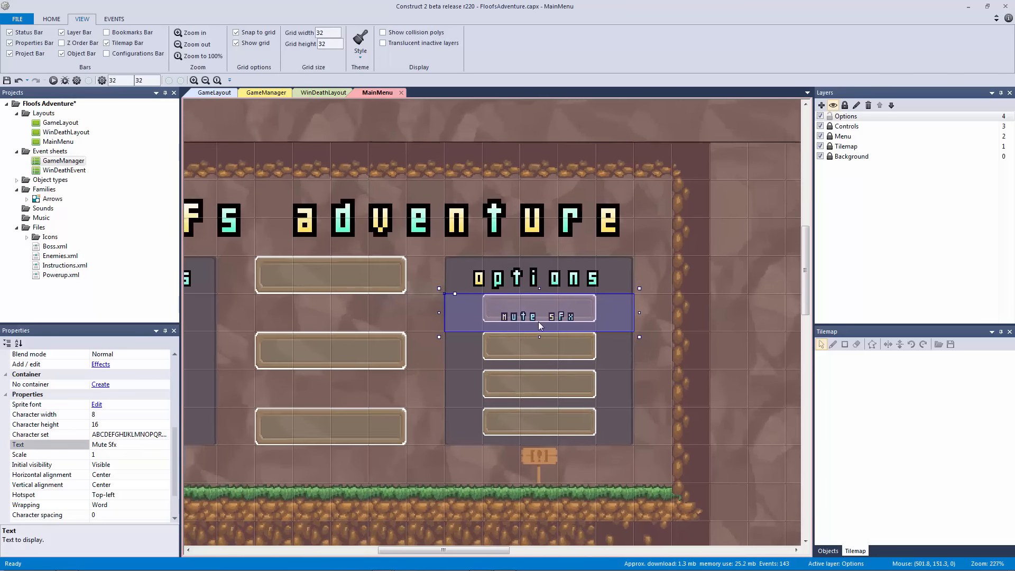
ctrl+drag(547, 294, 547, 346)
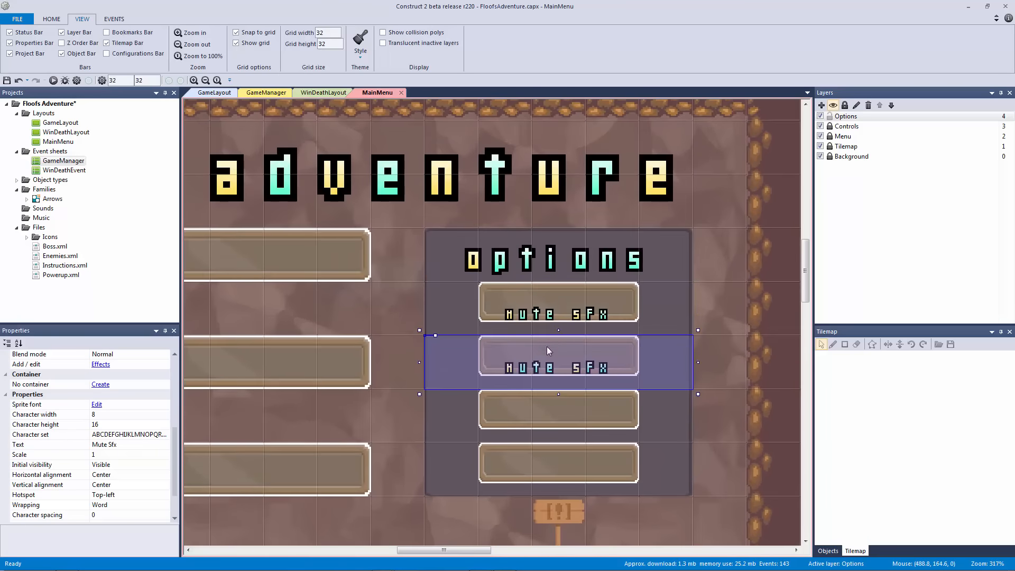
click(141, 445)
key(BackSpace)
key(BackSpace)
key(BackSpace)
text(M)
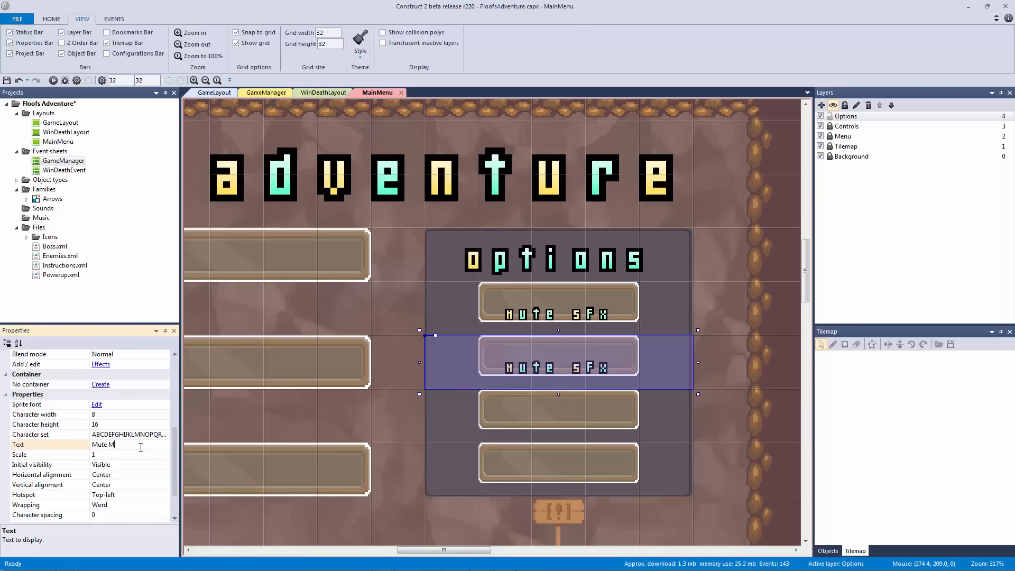
text(usic)
key(Return)
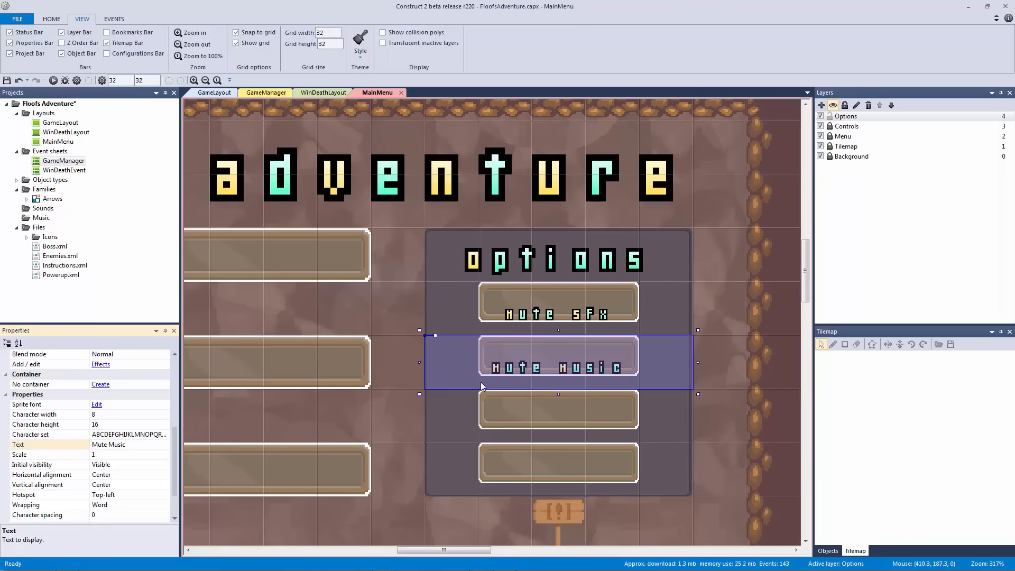
- Copy the Mute Music label onto the Options panel's third box and change the copy's text to Fullscreen
ctrl+drag(538, 369, 529, 398)
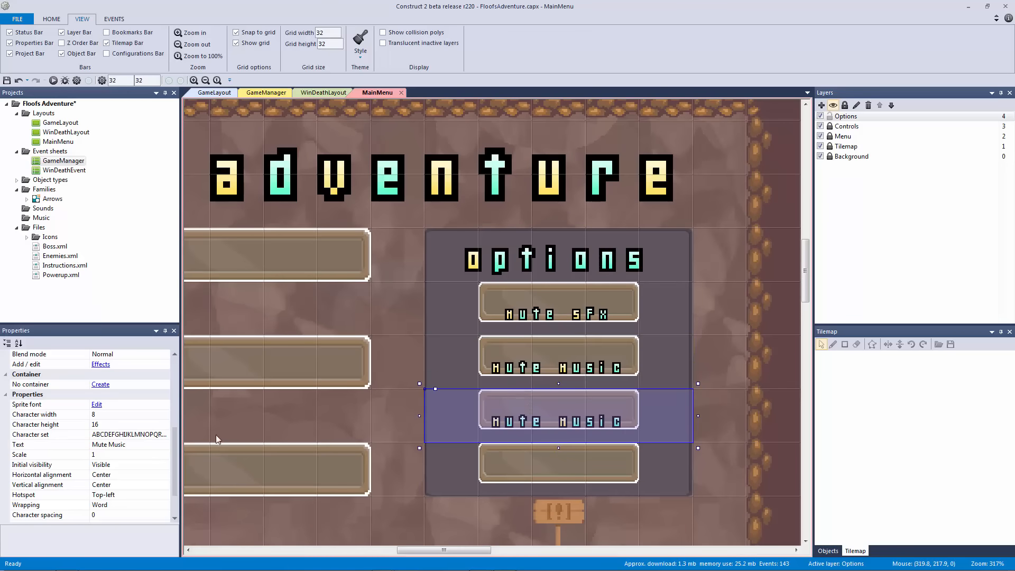
click(139, 447)
drag(147, 446, 3, 432)
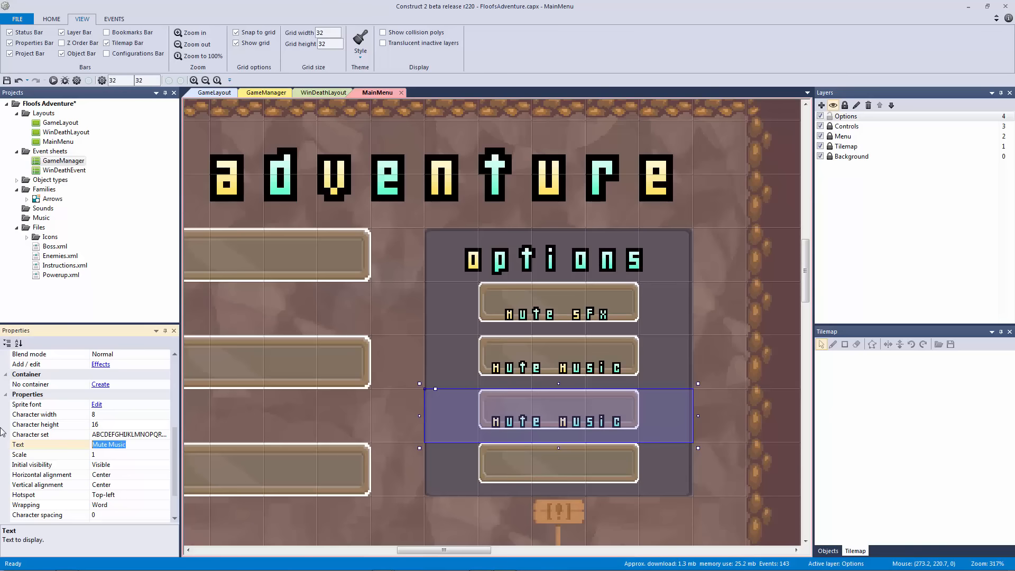
text(Fullscreen)
key(Return)
- Copy the Fullscreen label onto the Options panel's fourth box and change the copy's text to Back
ctrl+drag(585, 431, 583, 465)
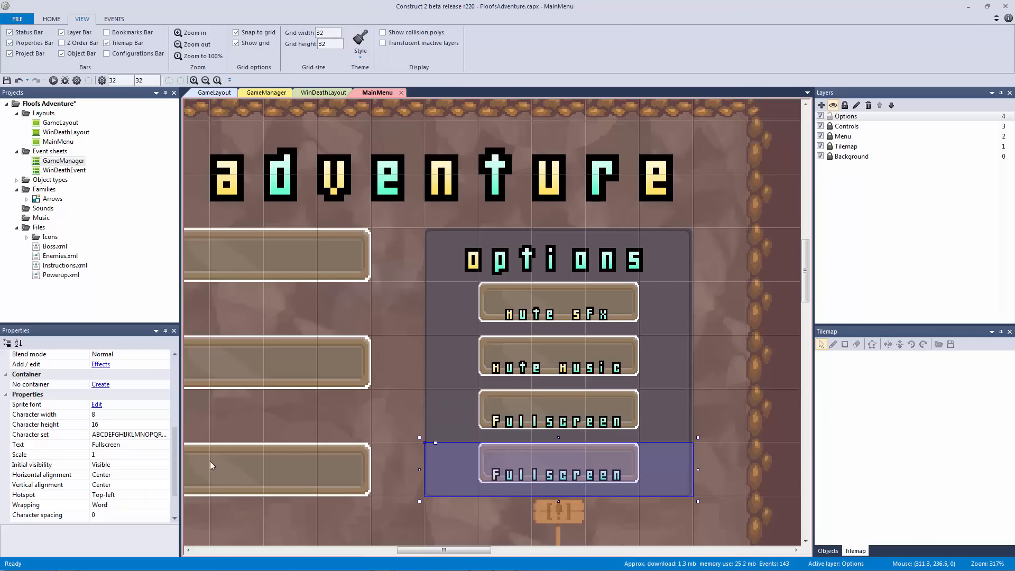
click(145, 445)
text(Back)
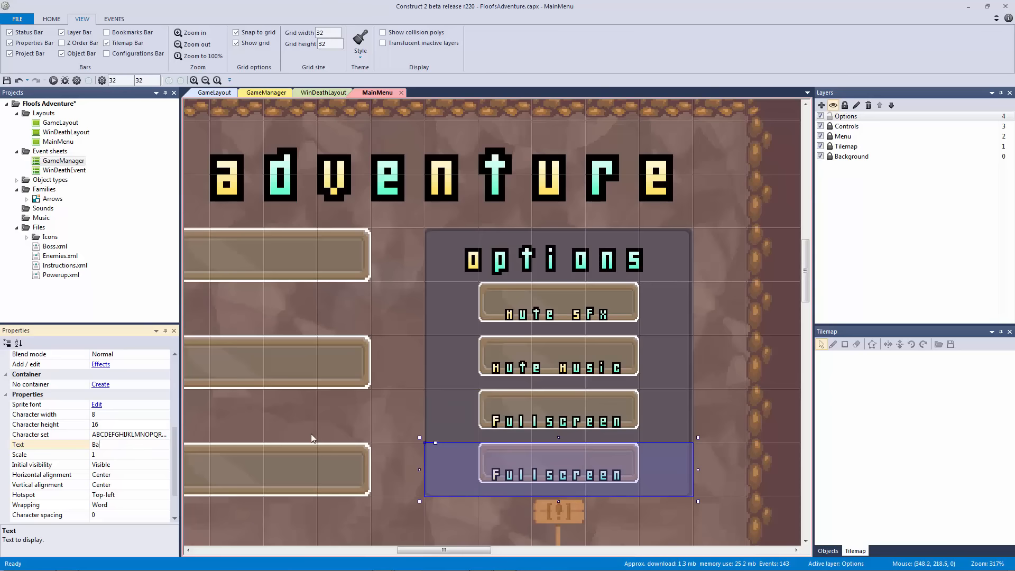
key(Return)
- Nudge the Mute Sfx label up until its text is vertically centred in the first Options box
click(578, 318)
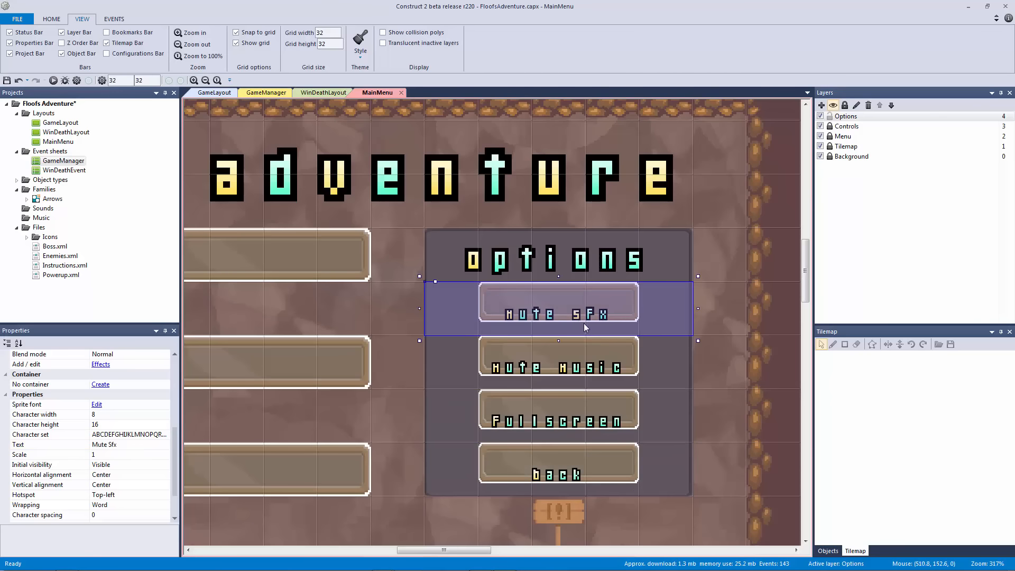
key(Up)
key(Up)
key(Up)
key(Up)
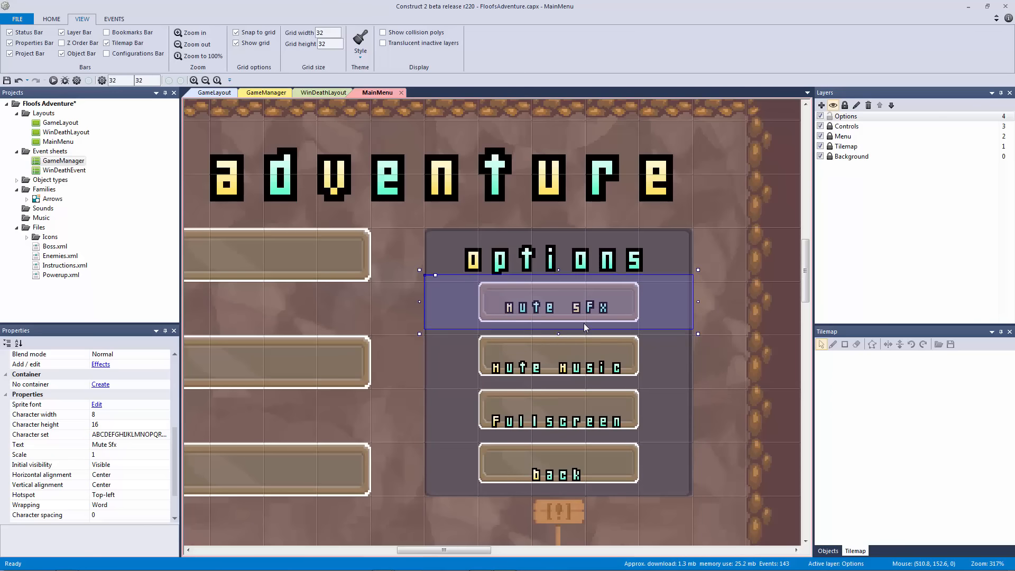
key(Up)
key(Up)
key(Up)
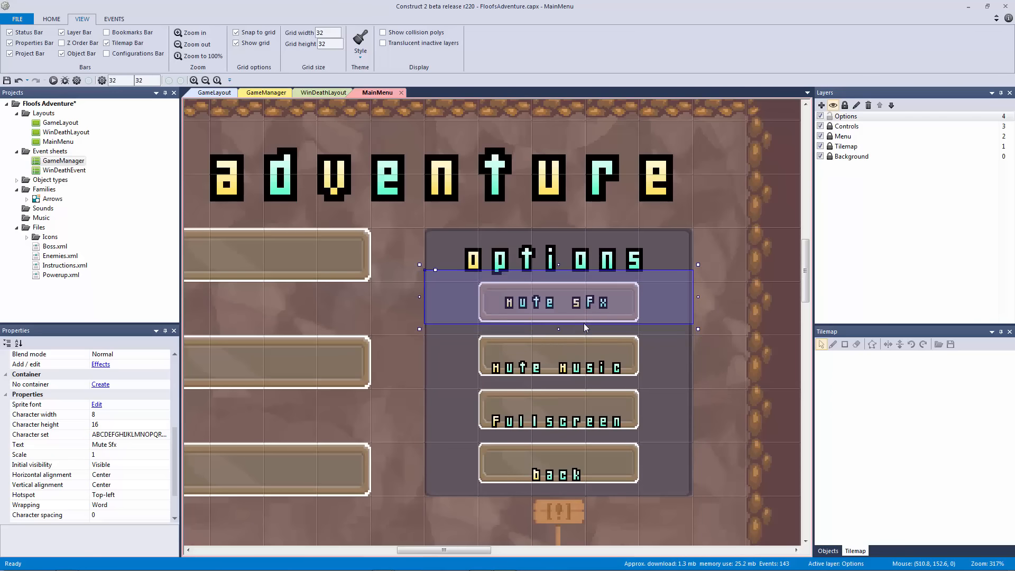
- Nudge the Mute Music label up until its text is vertically centred in the second Options box
click(597, 374)
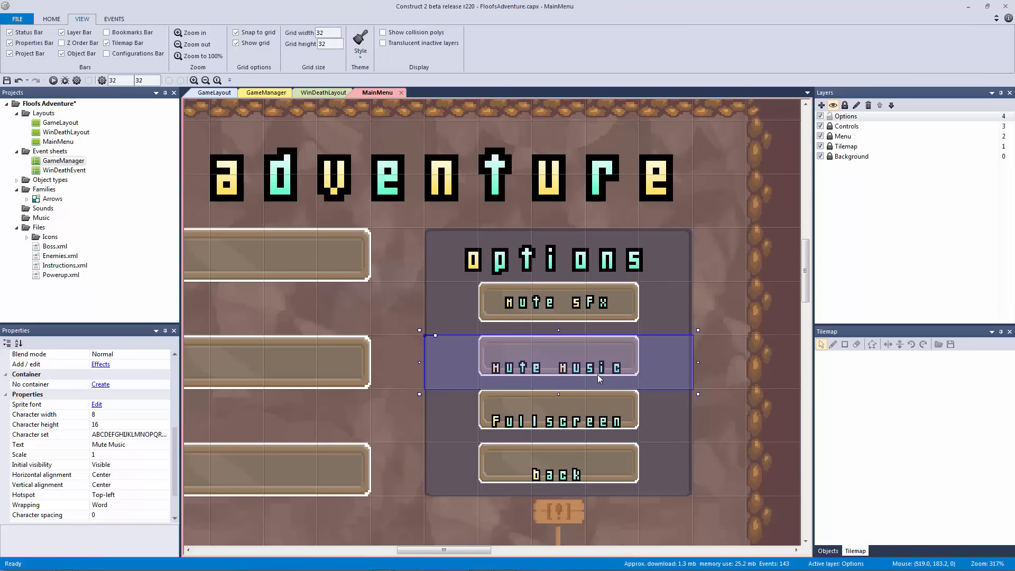
key(Up)
key(Up)
key(Up)
key(Up)
key(Up)
key(Up)
key(Up)
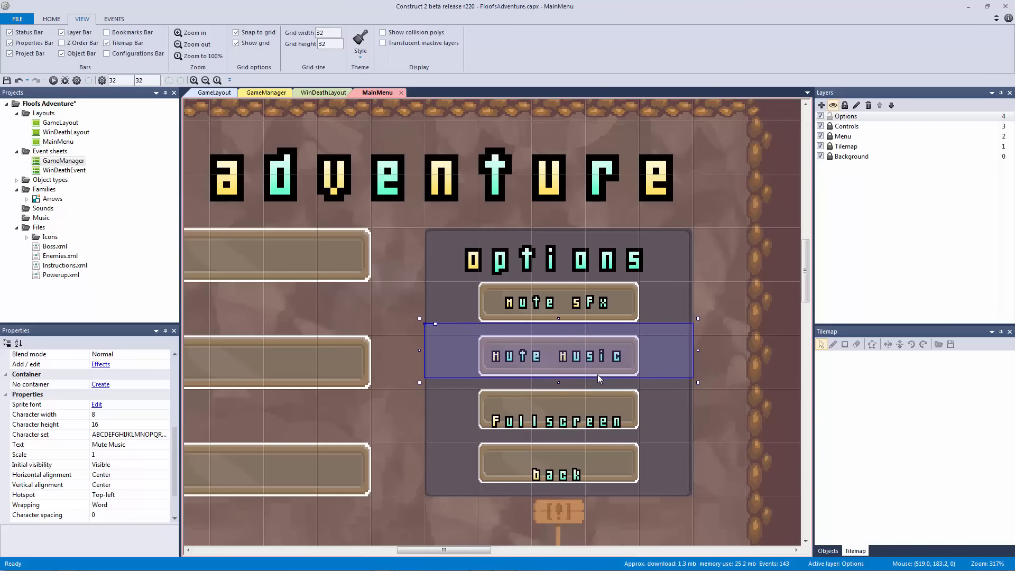
- Nudge the Fullscreen label up until its text is vertically centred in the third Options box
scroll(590, 414, up, 1)
click(594, 430)
key(Up)
key(Up)
key(Up)
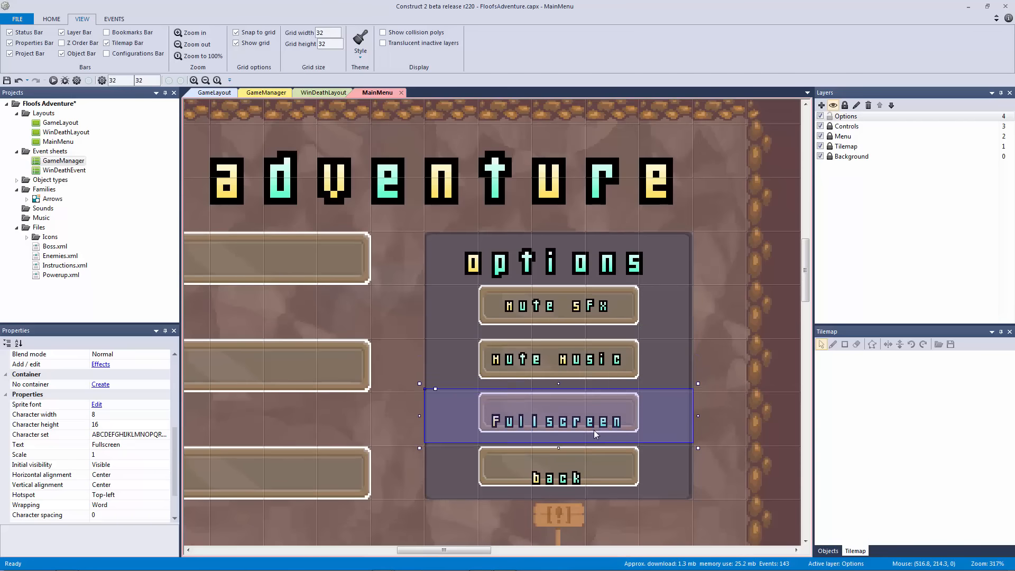
key(Up)
key(Up)
key(Up)
key(Up)
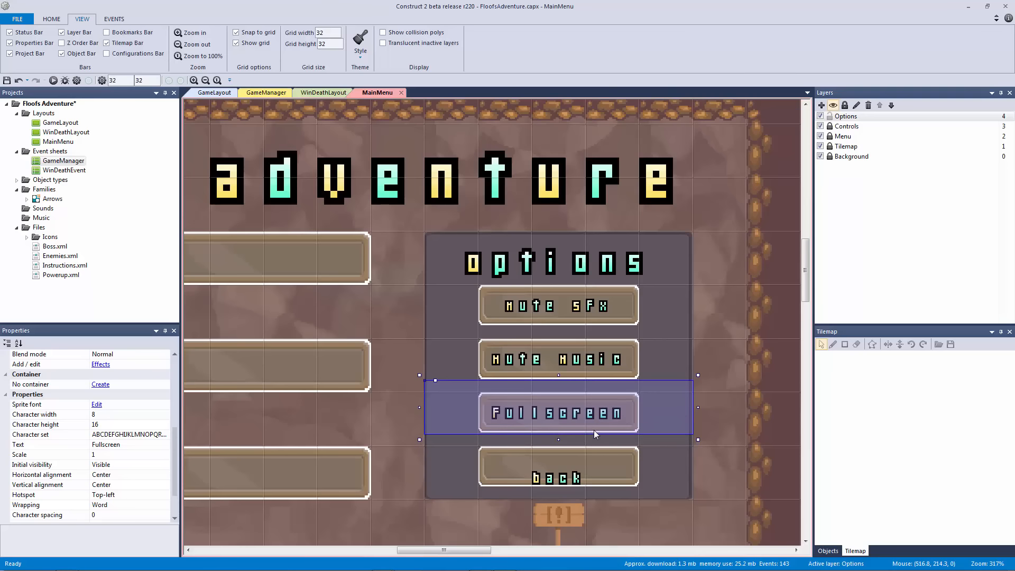
- Nudge the Back label up until its text is vertically centred in the fourth Options box
click(559, 486)
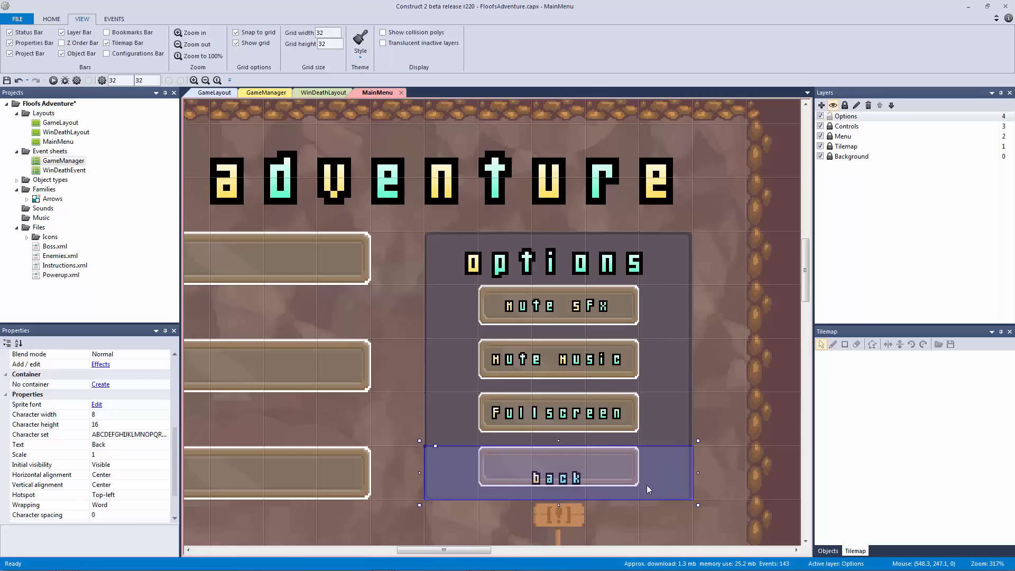
key(Up)
key(Up)
key(Up)
key(Up)
key(Up)
key(Up)
key(Up)
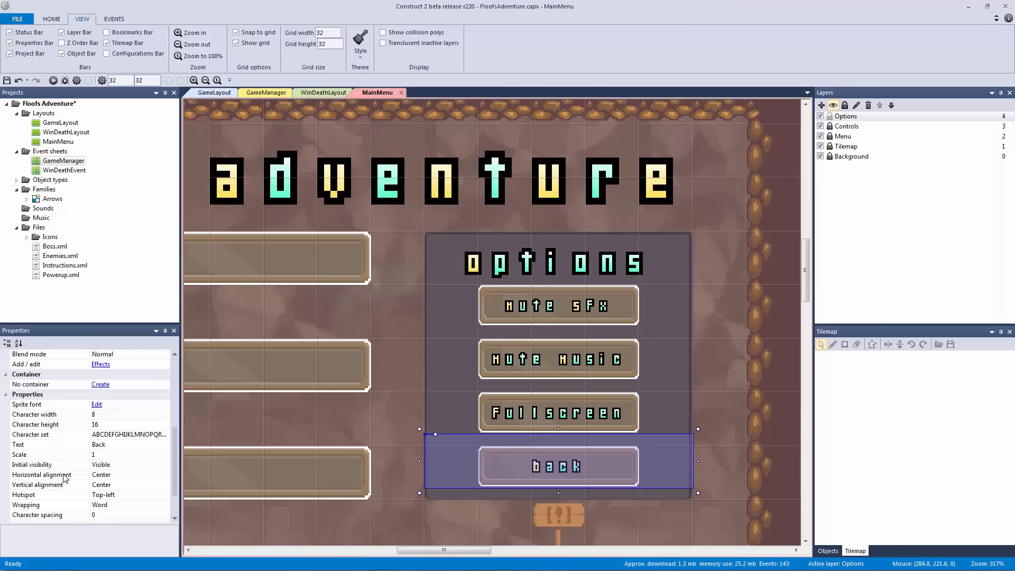
- Copy the Mute Sfx label onto the upper central menu box and change the copy's text to Start Game
ctrl+scroll(401, 285, down, 3)
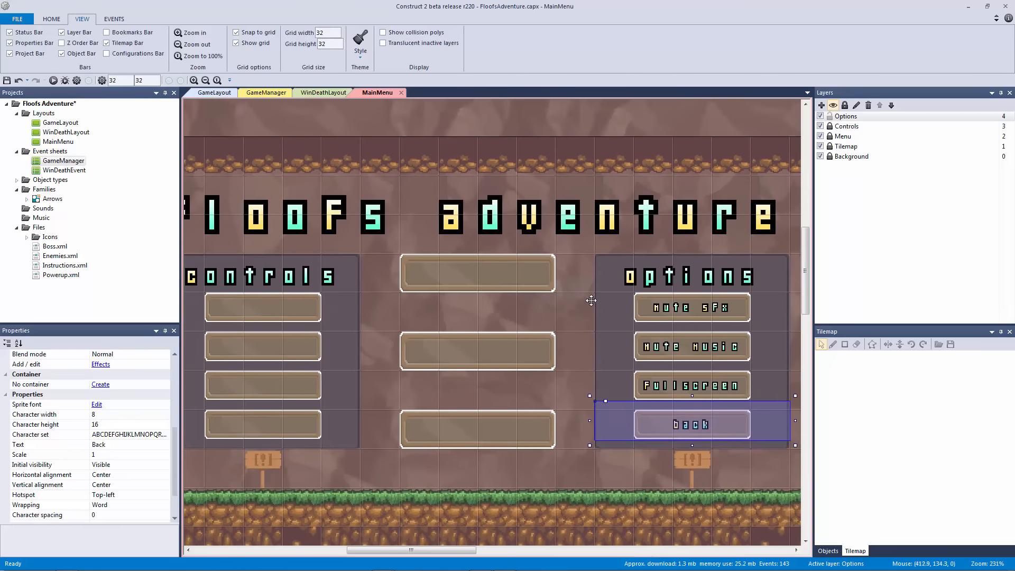
click(698, 317)
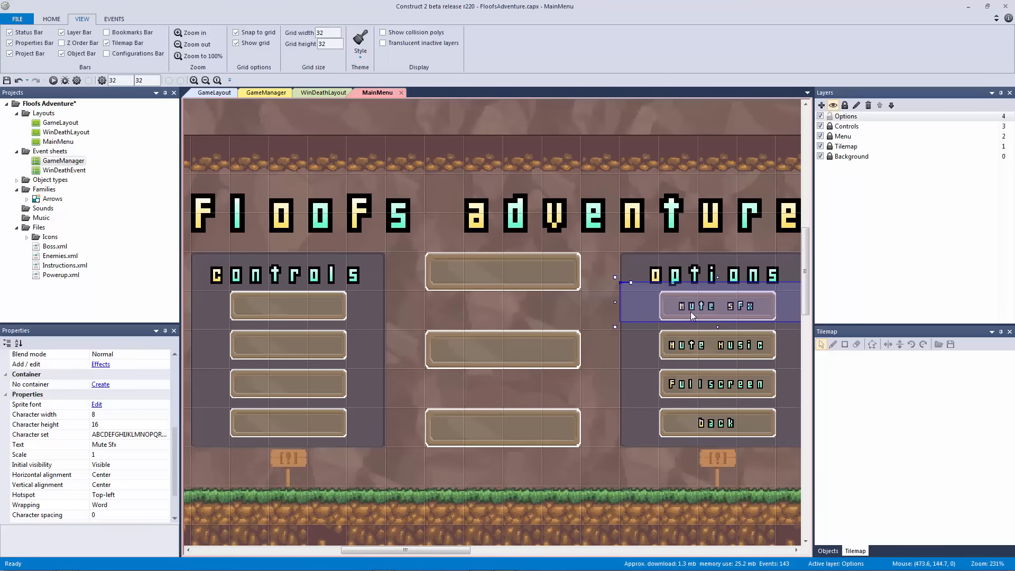
ctrl+drag(694, 310, 487, 270)
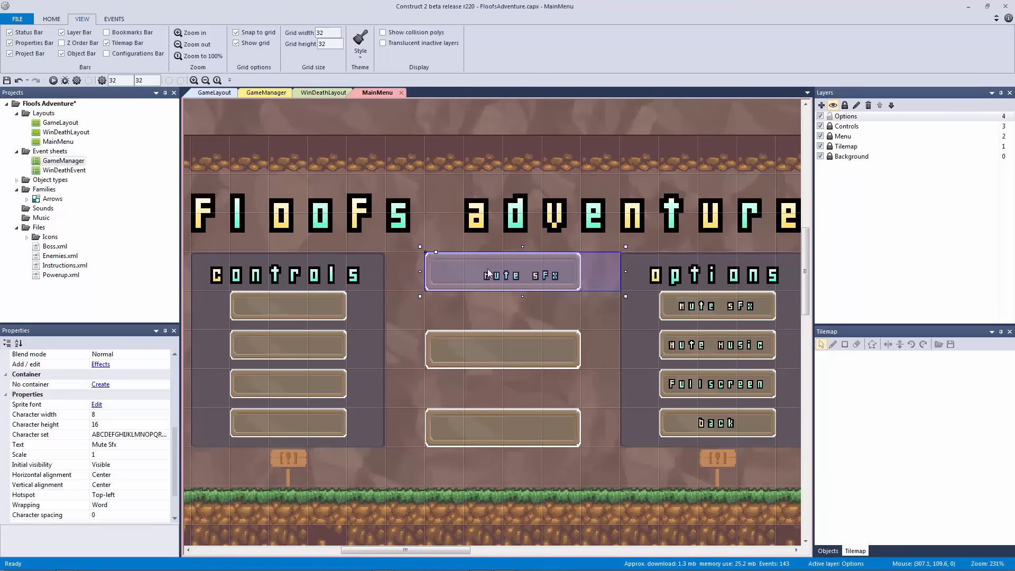
click(127, 444)
text(Start Ga)
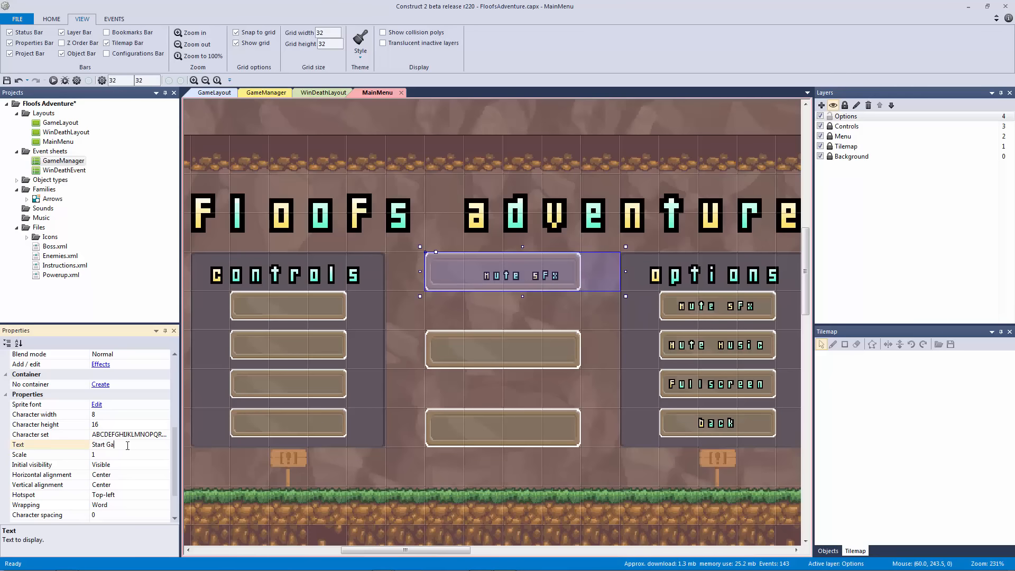
text(me)
key(Return)
- Copy the Start Game label onto the middle central menu box and change the copy's text to Options
ctrl+drag(478, 275, 478, 353)
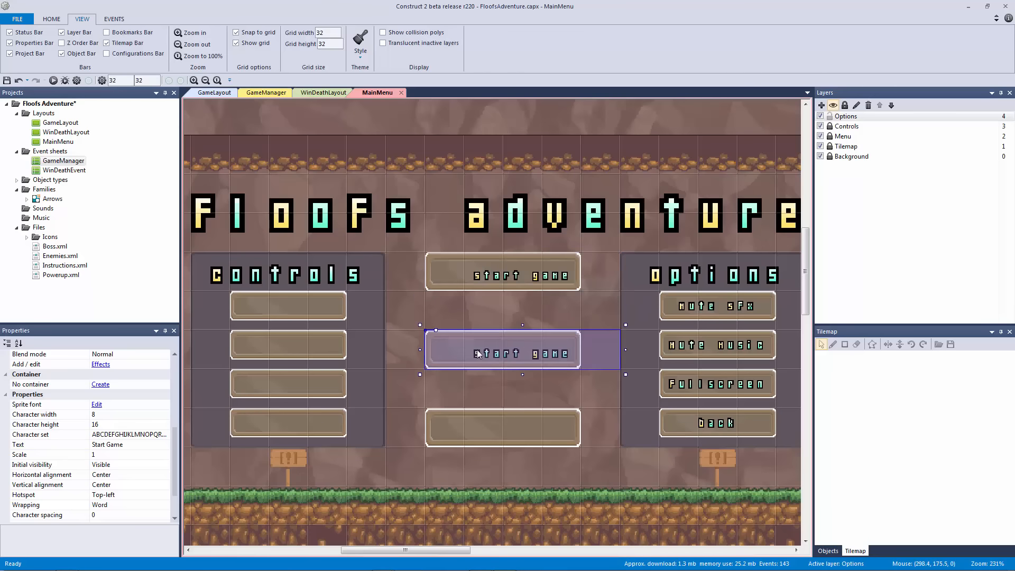
click(131, 444)
text(C)
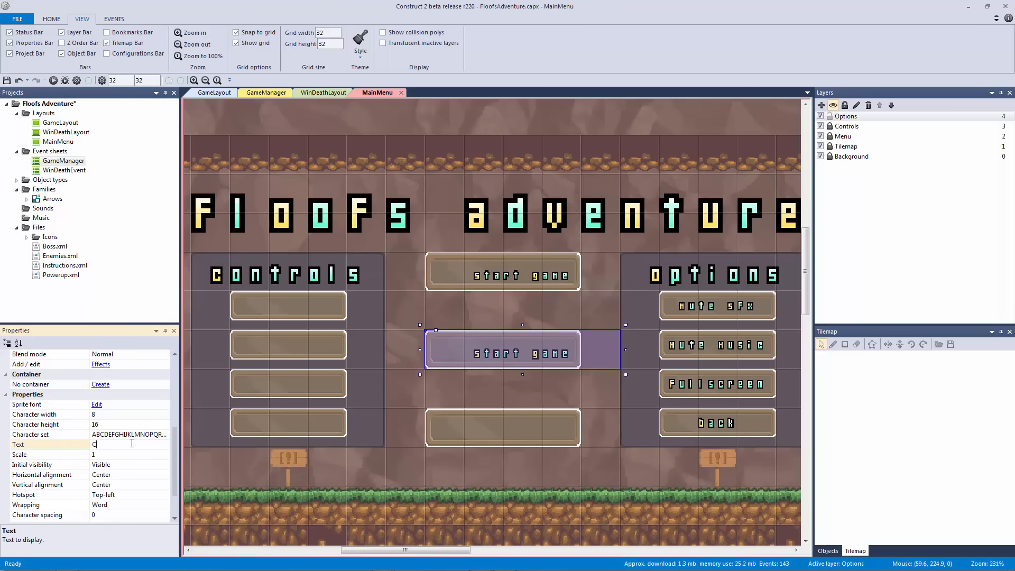
key(BackSpace)
key(BackSpace)
key(BackSpace)
key(BackSpace)
key(BackSpace)
text(Options)
key(Return)
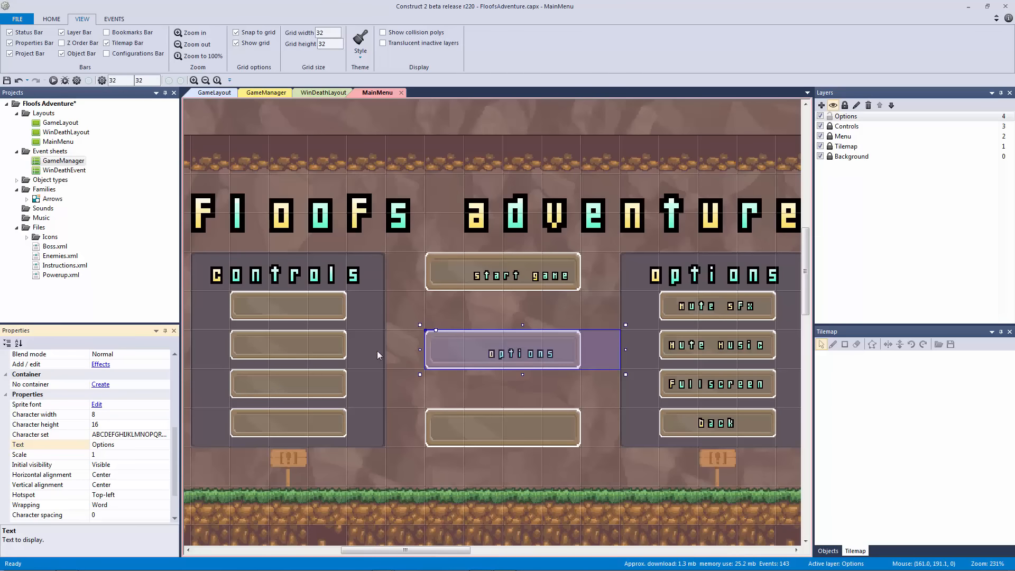
- Copy the central Options label onto the lowest central menu box and change the copy's text to Controls
ctrl+drag(520, 353, 504, 436)
click(144, 445)
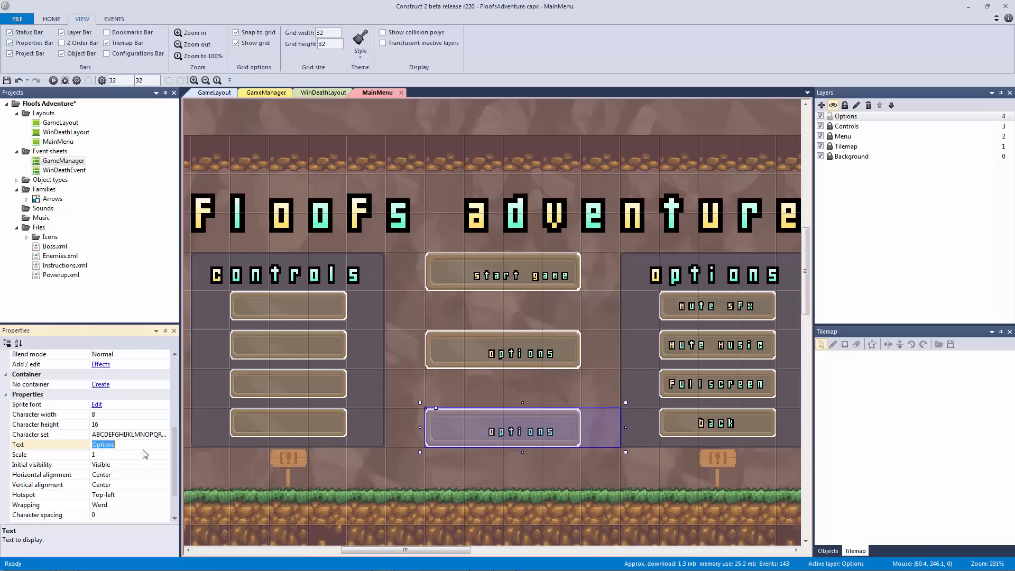
text(Controls)
key(Return)
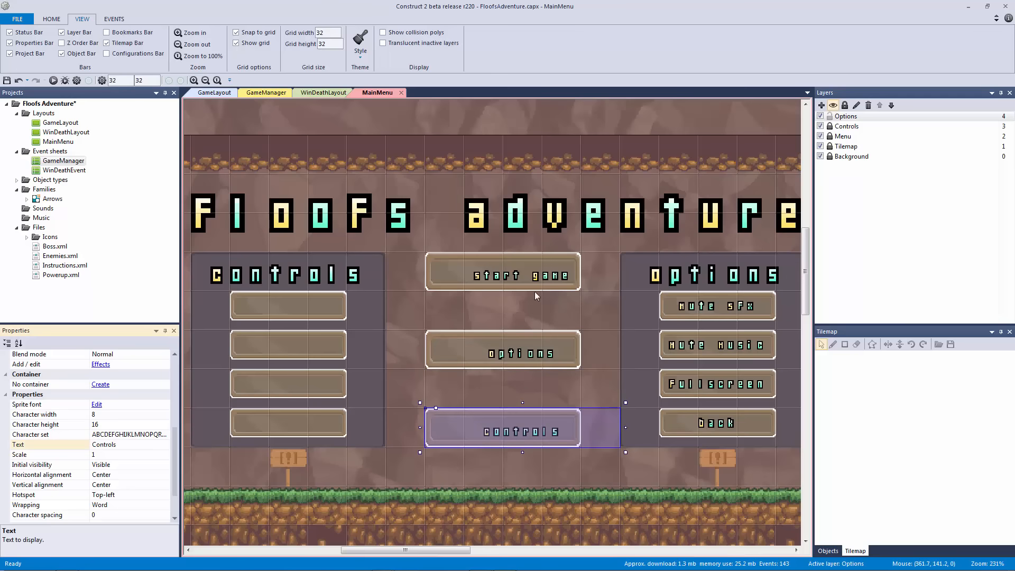
- Nudge the Start Game label left and up until its text is centred in its menu box
click(518, 280)
key(Left)
key(Left)
key(Left)
key(Left)
key(Left)
key(Left)
key(Left)
key(Left)
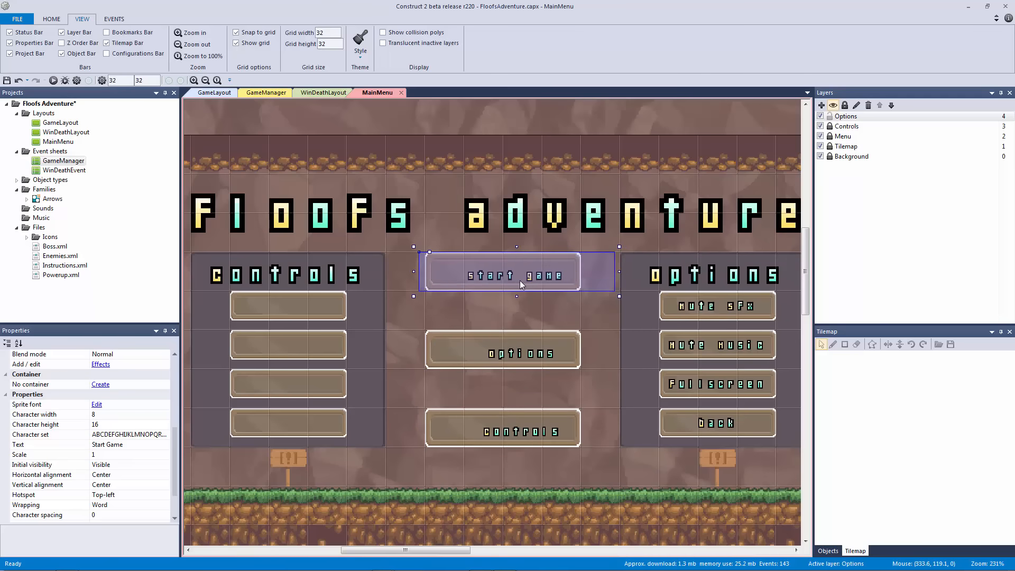
key(Left)
key(Left)
key(Left)
key(Left)
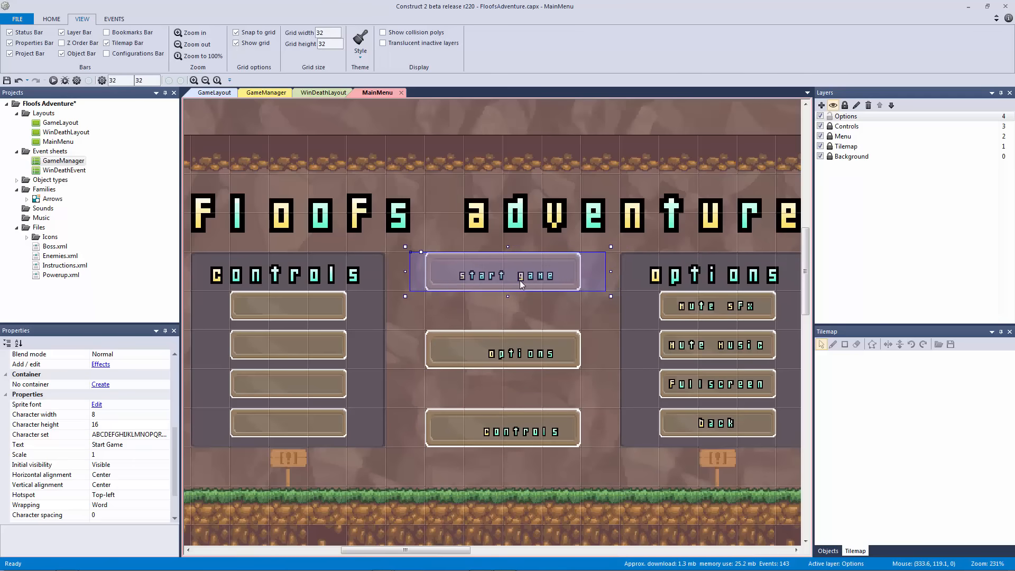
key(Left)
key(Left)
key(Left)
key(Left)
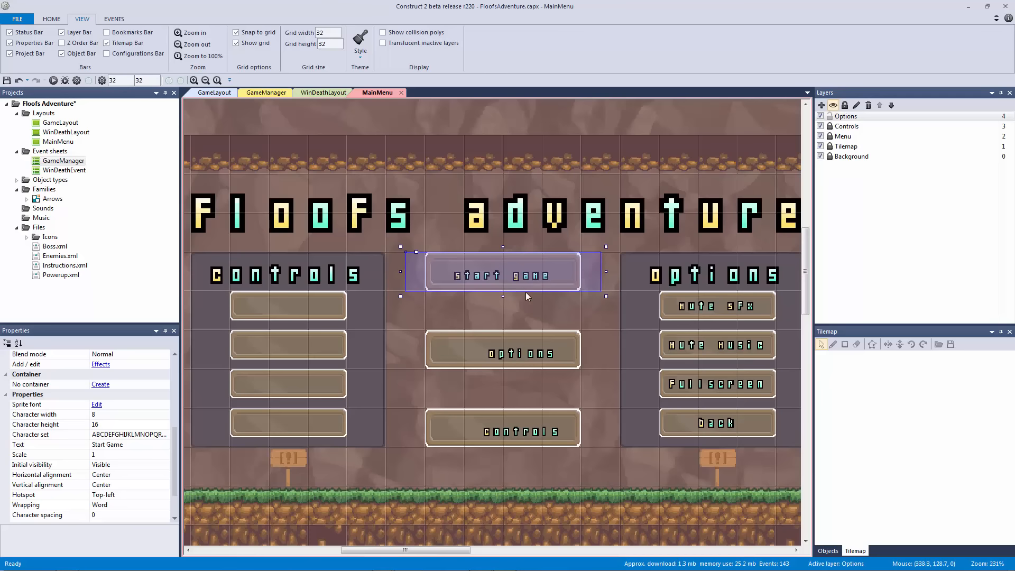
key(Up)
key(Up)
key(Up)
key(Up)
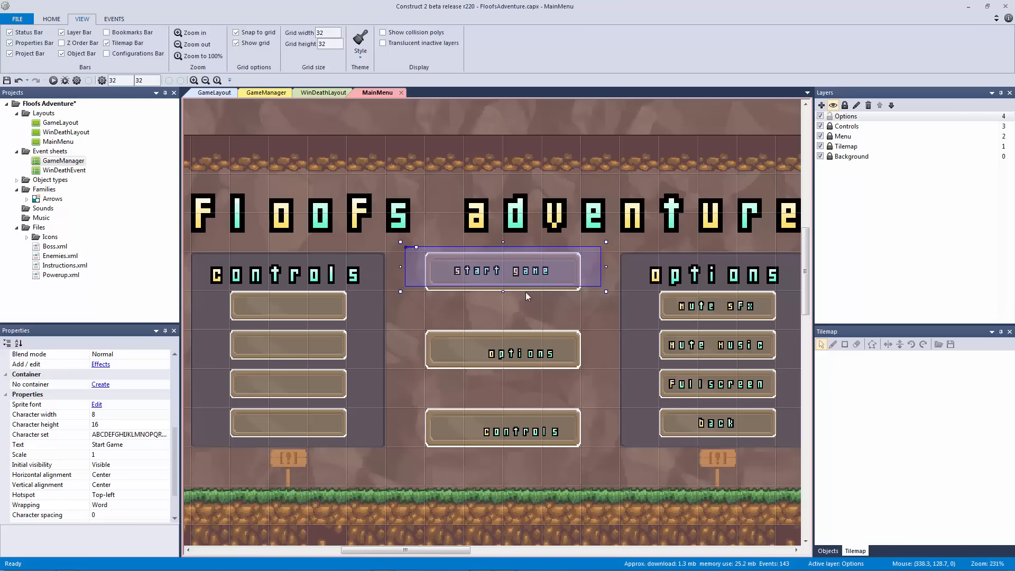
- Nudge the central Options and Controls labels together left and up until their text is centred in their menu boxes
click(529, 360)
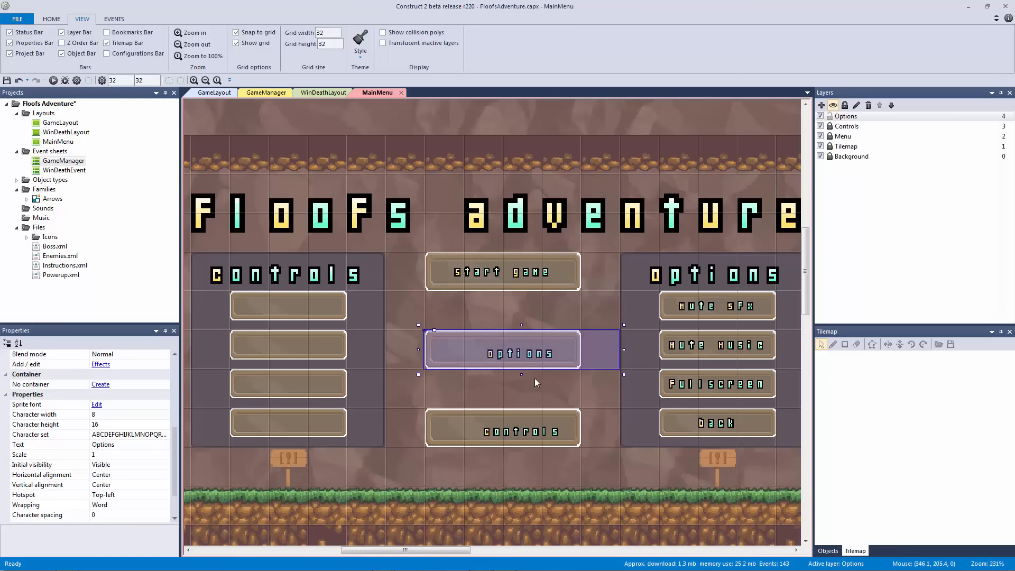
shift+click(542, 430)
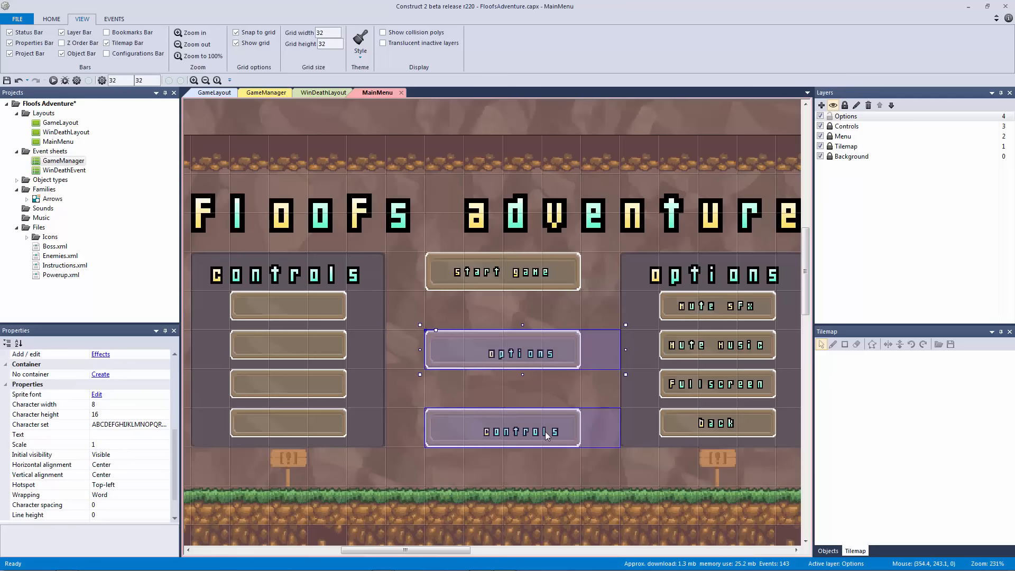
key(Left)
key(Left)
key(Left)
key(Left)
key(Left)
key(Left)
key(Left)
key(Left)
key(Left)
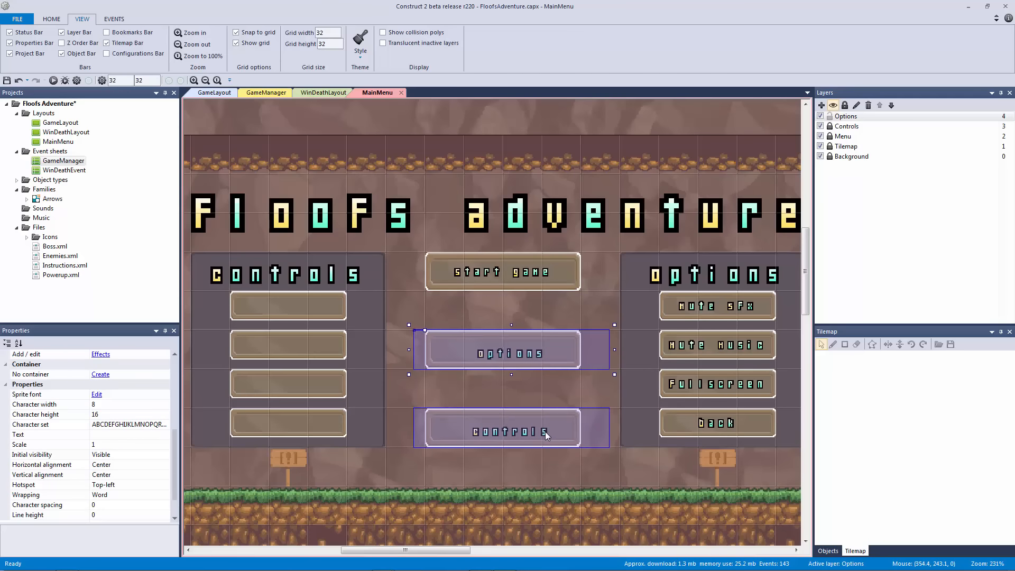
key(Left)
key(Left)
key(Left)
key(Left)
key(Left)
key(Left)
key(Left)
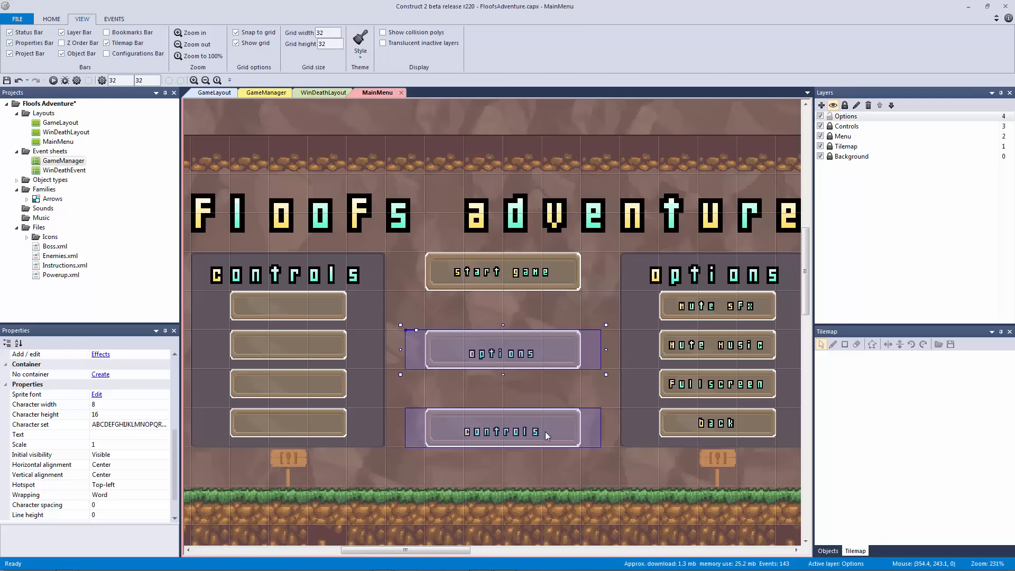
key(Up)
key(Up)
key(Up)
key(Up)
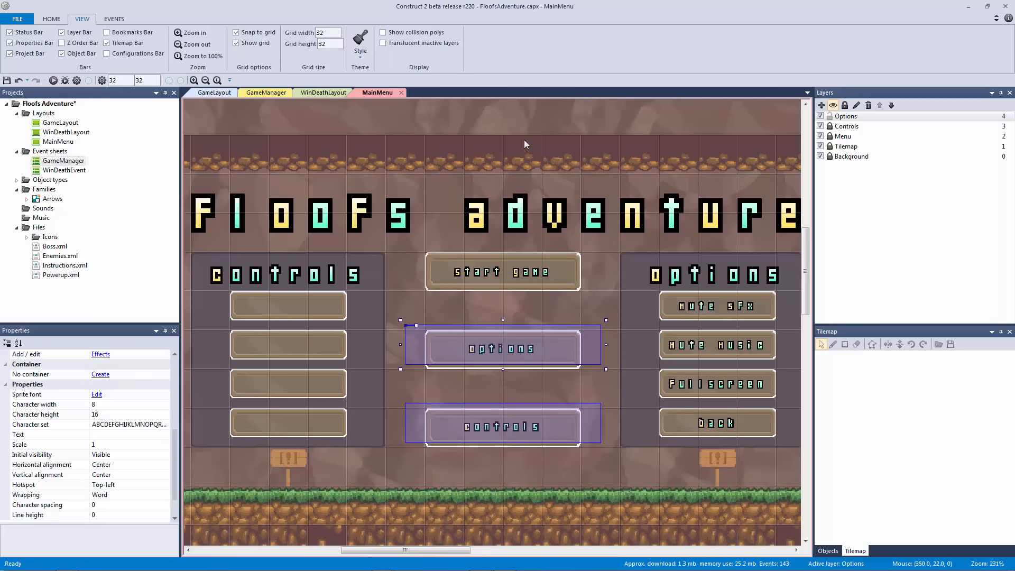
click(533, 210)
- Copy the Mute Sfx label onto the uppermost Controls panel box and change the copy's text to WASD
middle_drag(525, 247, 646, 227)
middle_drag(647, 272, 534, 254)
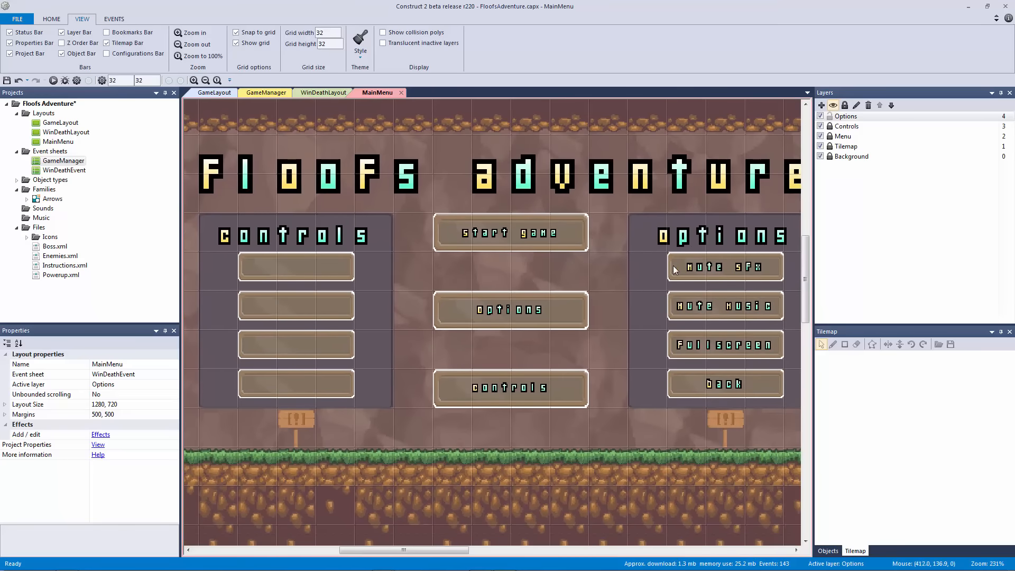
click(707, 269)
ctrl+drag(721, 267, 299, 254)
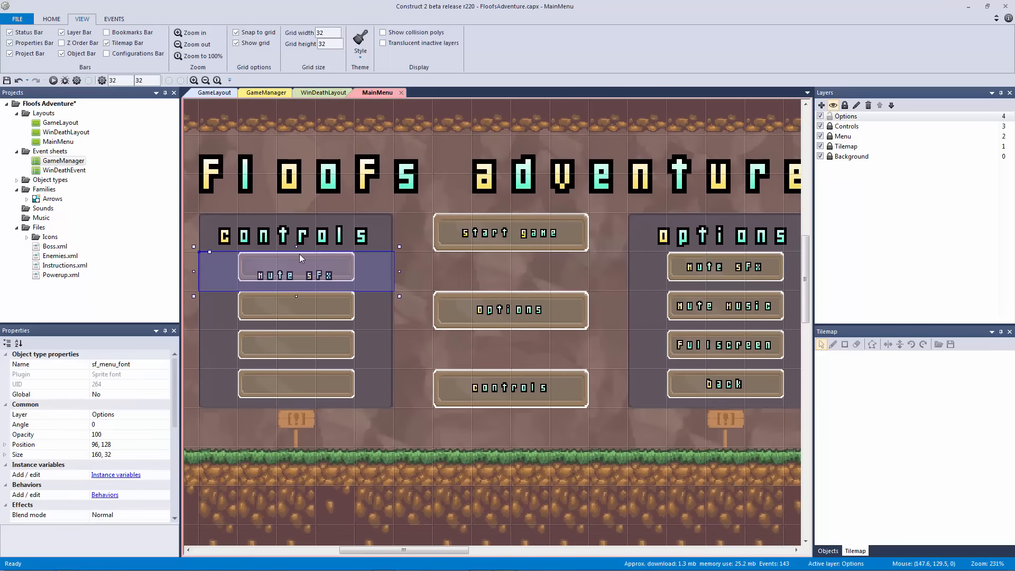
drag(175, 423, 175, 489)
click(149, 463)
text(WASD)
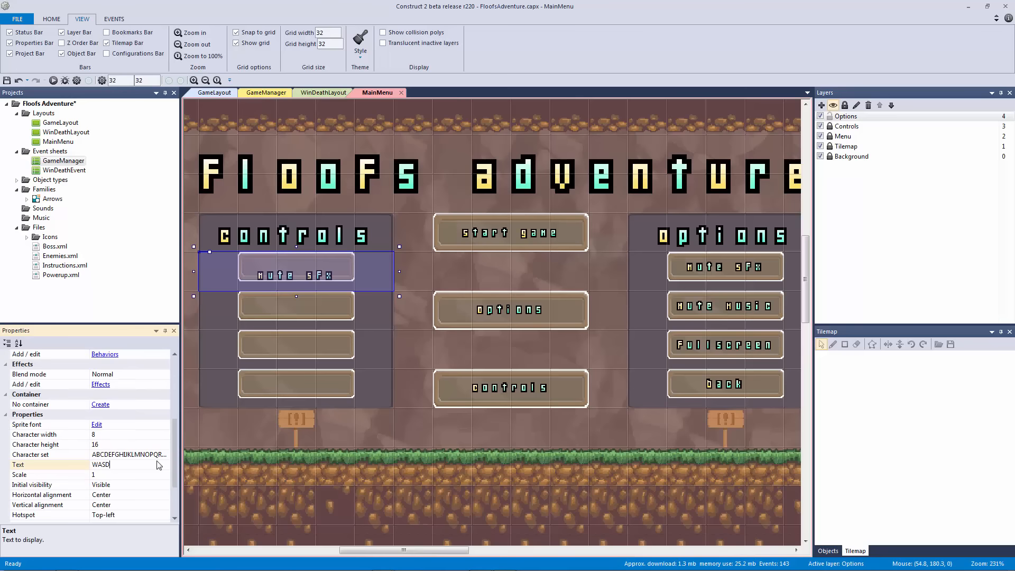
key(Return)
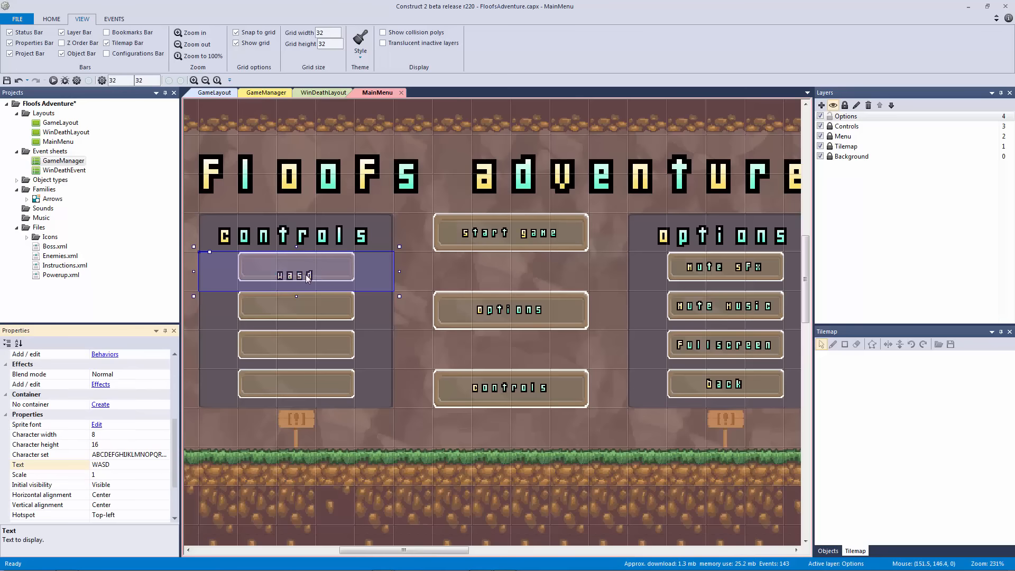
- Undo a trial copy of the WASD label and change the original label's text to Wasd
ctrl+drag(321, 252, 315, 291)
key(ctrl+z)
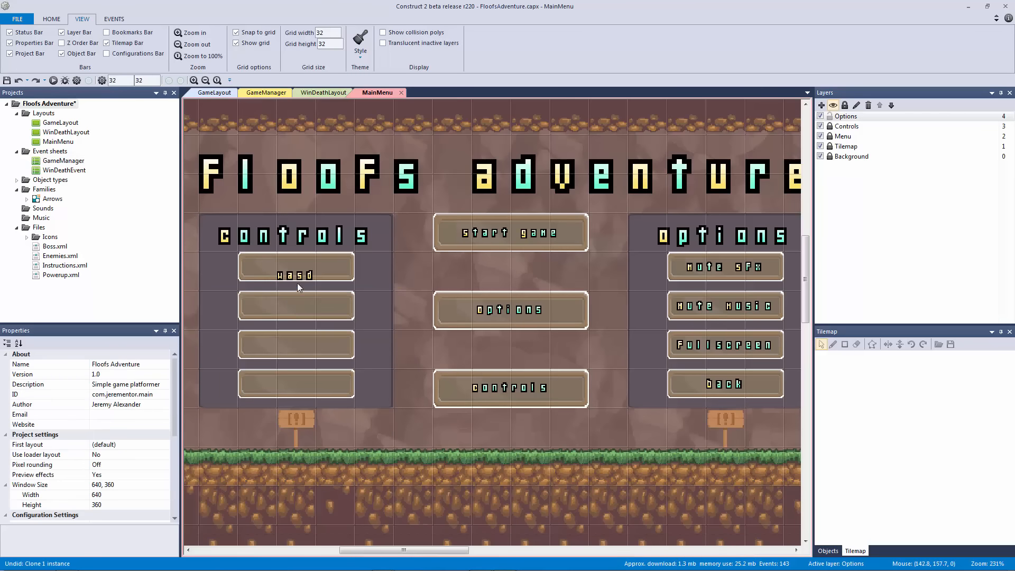
click(297, 283)
drag(172, 412, 166, 483)
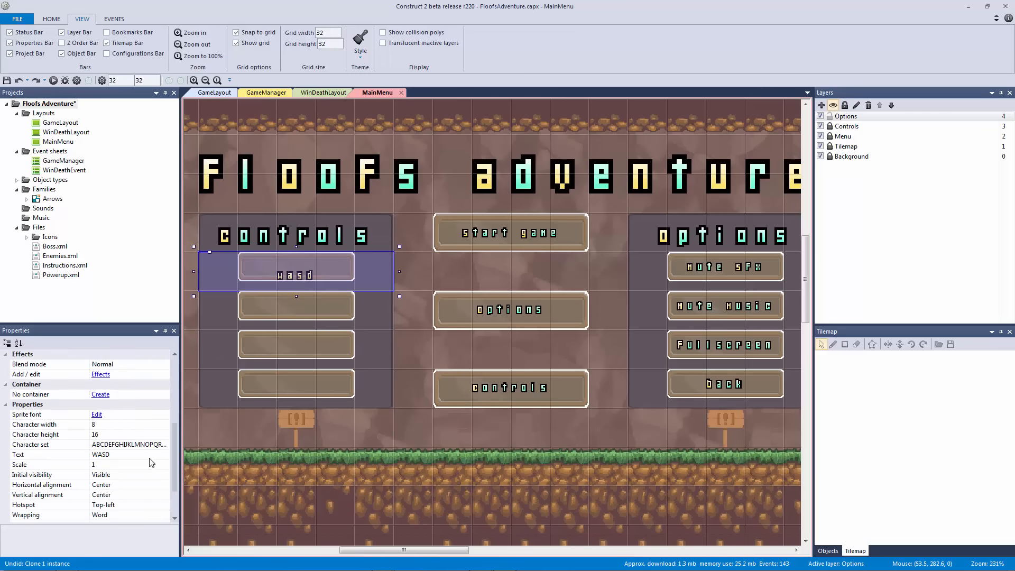
click(150, 457)
text(Wasd)
key(Return)
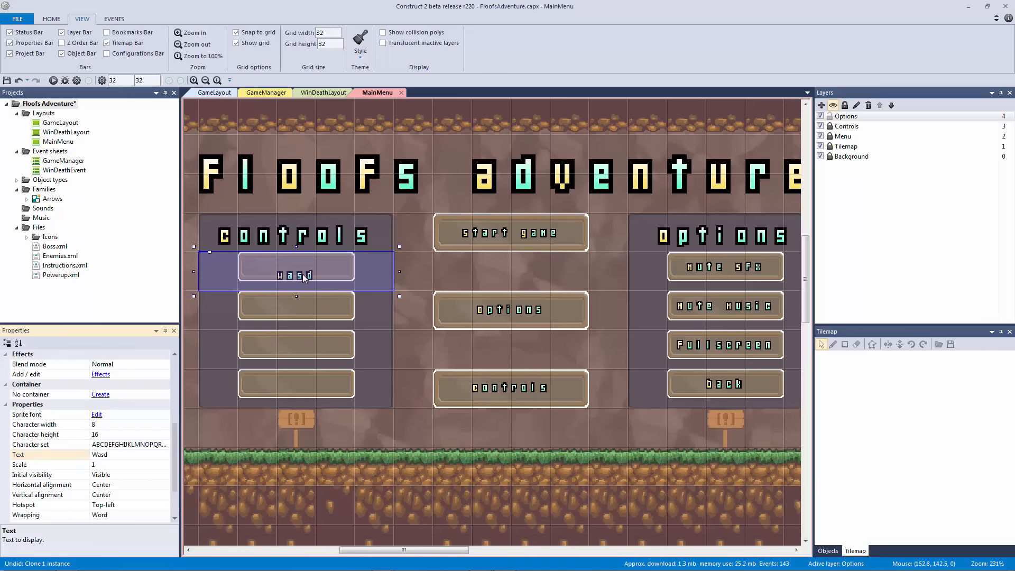
- Copy the Wasd label onto the second Controls panel box and change the copy's text to Arrow Keys
ctrl+drag(285, 262, 285, 301)
click(135, 458)
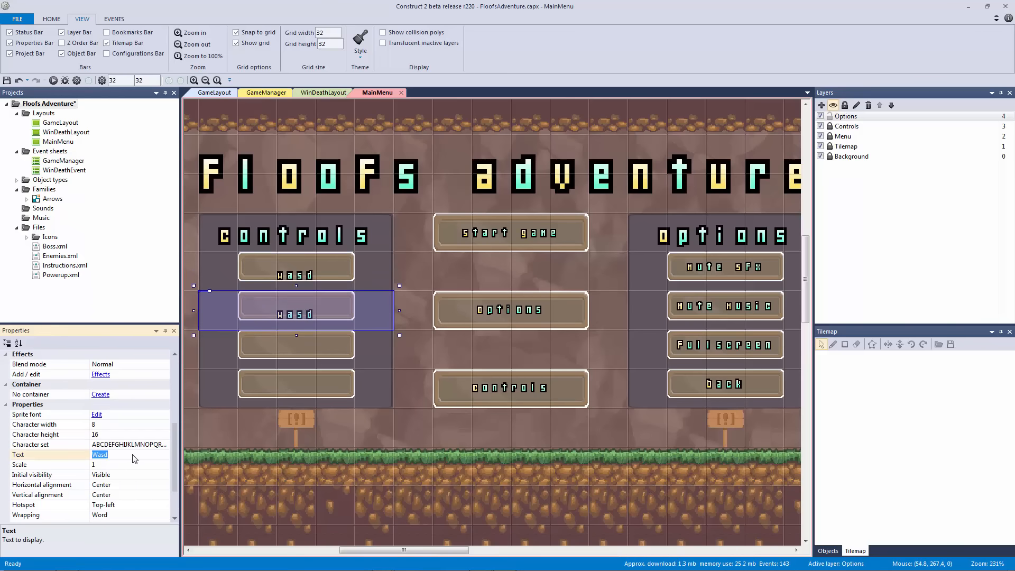
text(Arrow Keys)
key(Return)
- Copy the Arrow Keys label onto the third Controls panel box as Gamepad, and copy the Options panel's Back label onto the lowest box
ctrl+drag(285, 311, 286, 350)
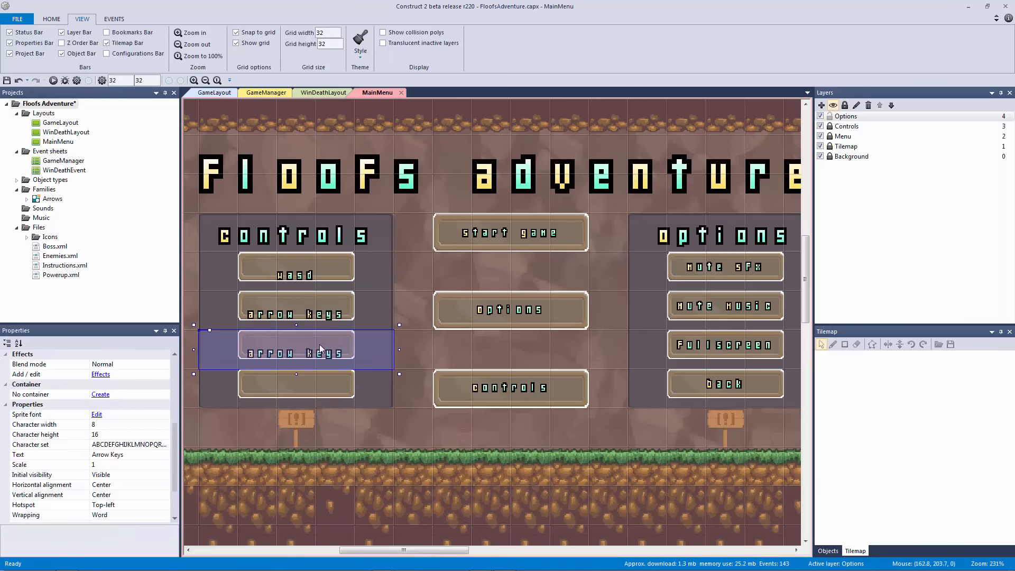
click(171, 454)
text(Gamepad)
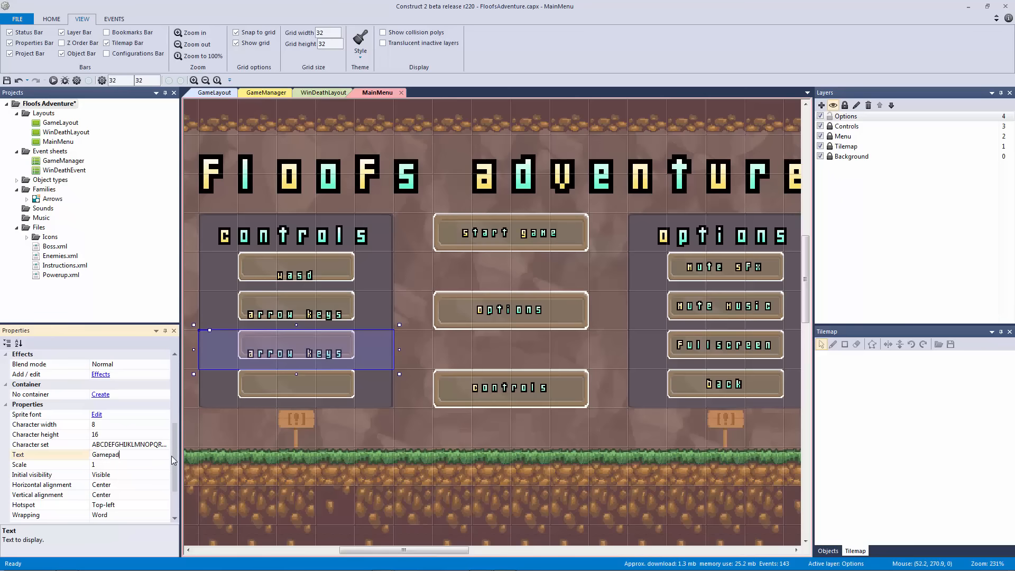
key(Return)
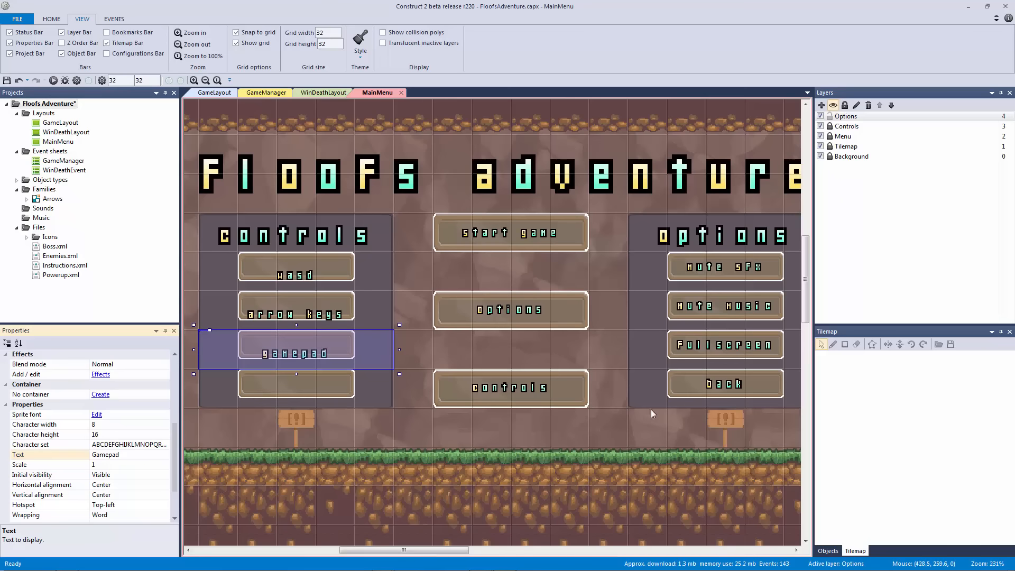
click(738, 386)
mouse_move(737, 386)
ctrl+mouse_down()
mouse_move(323, 376)
mouse_move(310, 391)
ctrl+mouse_up()
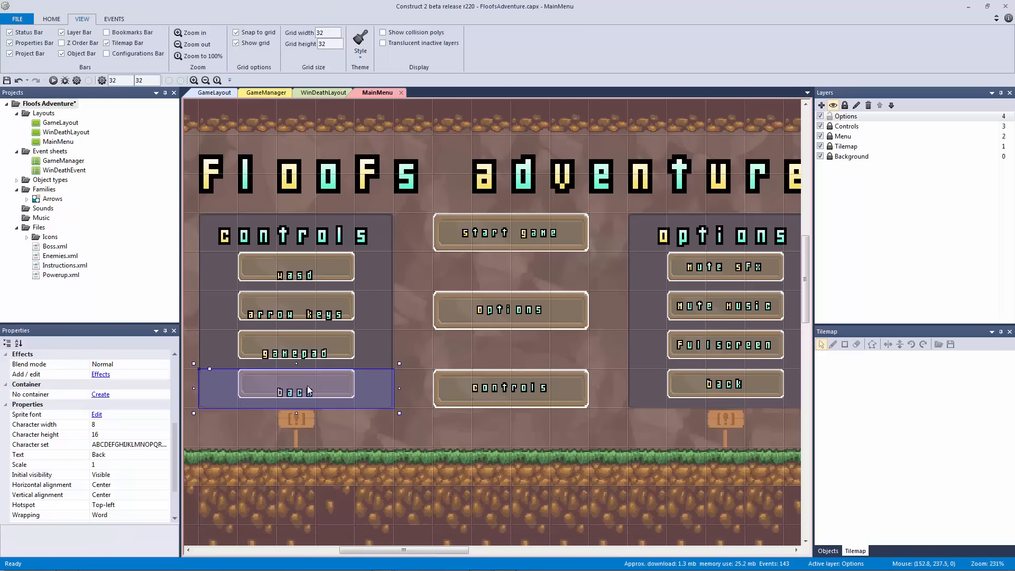
- Nudge the Wasd, Arrow Keys, Gamepad and Back labels on the Controls panel up together until they are centred in their boxes
click(314, 288)
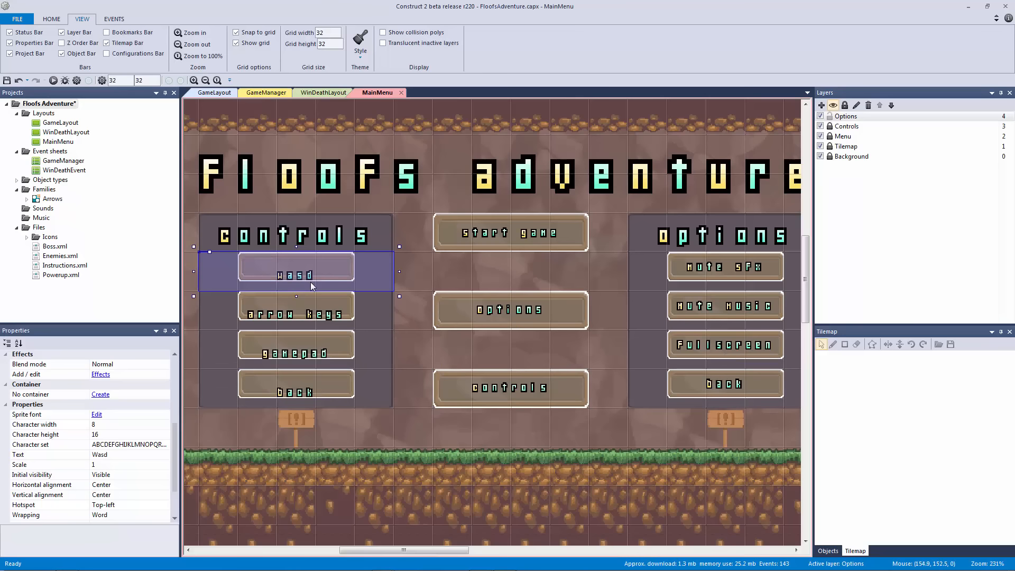
shift+click(299, 388)
shift+click(297, 341)
shift+click(310, 322)
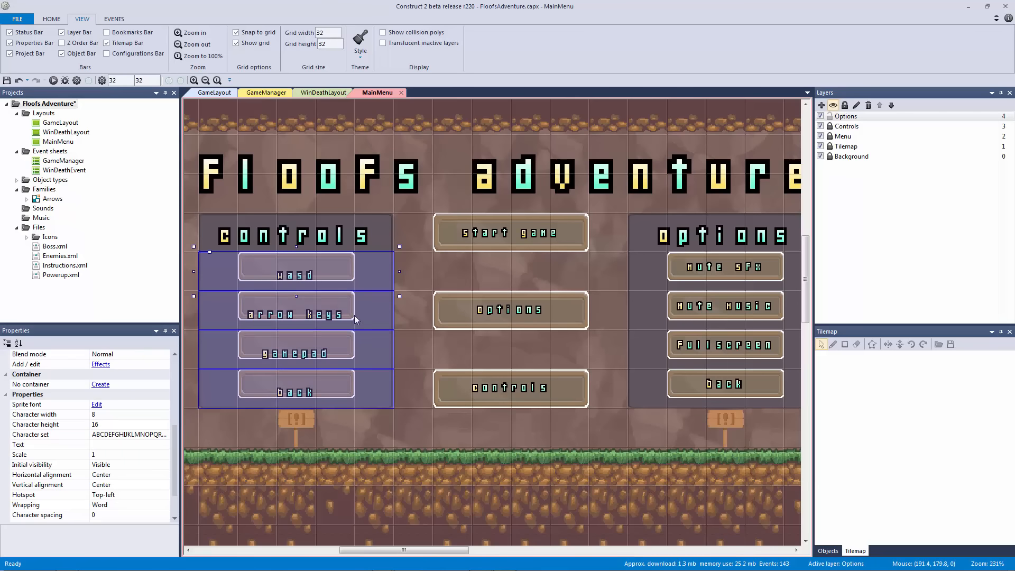
key(Up)
key(Up)
key(Up)
key(Up)
key(Up)
key(Up)
key(Up)
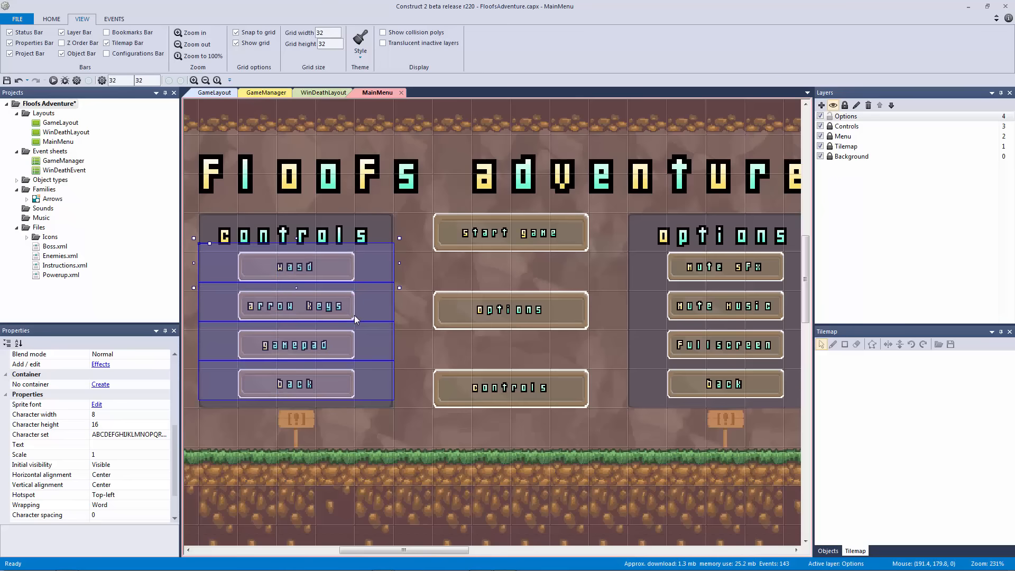
click(452, 116)
ctrl+scroll(487, 134, down, 5)
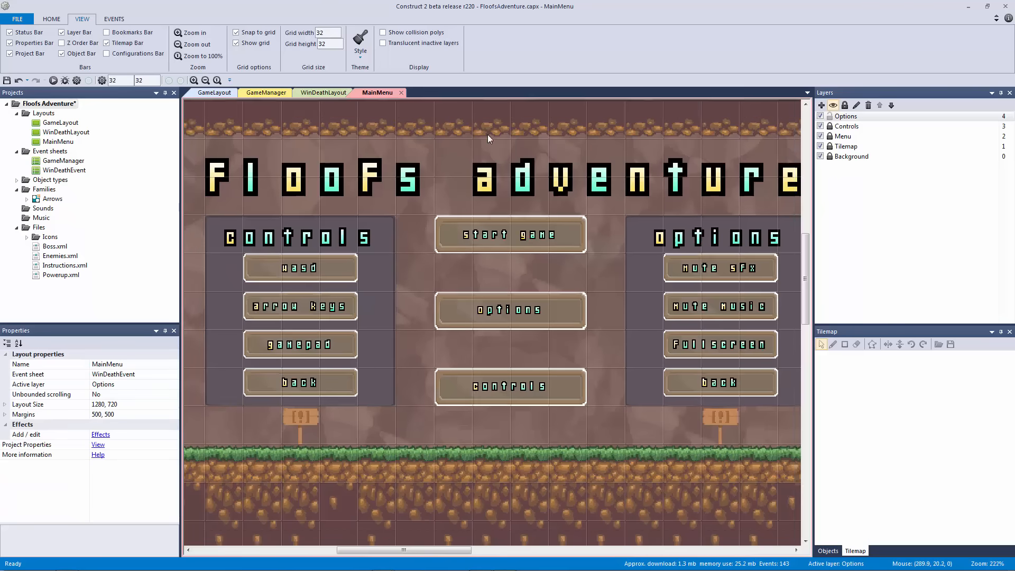
ctrl+scroll(506, 152, up, 3)
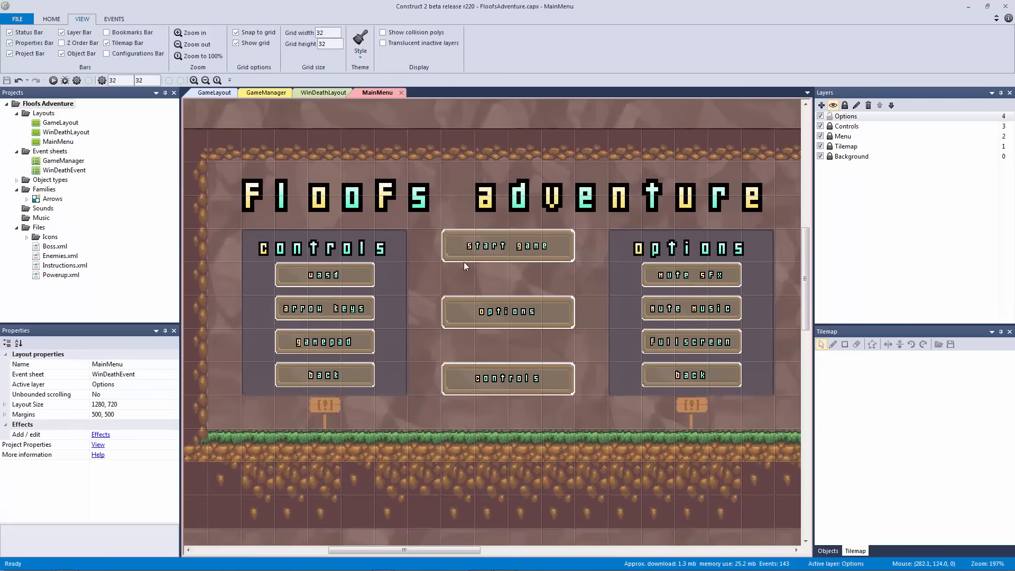
click(449, 237)
click(443, 261)
double_click(449, 261)
click(706, 68)
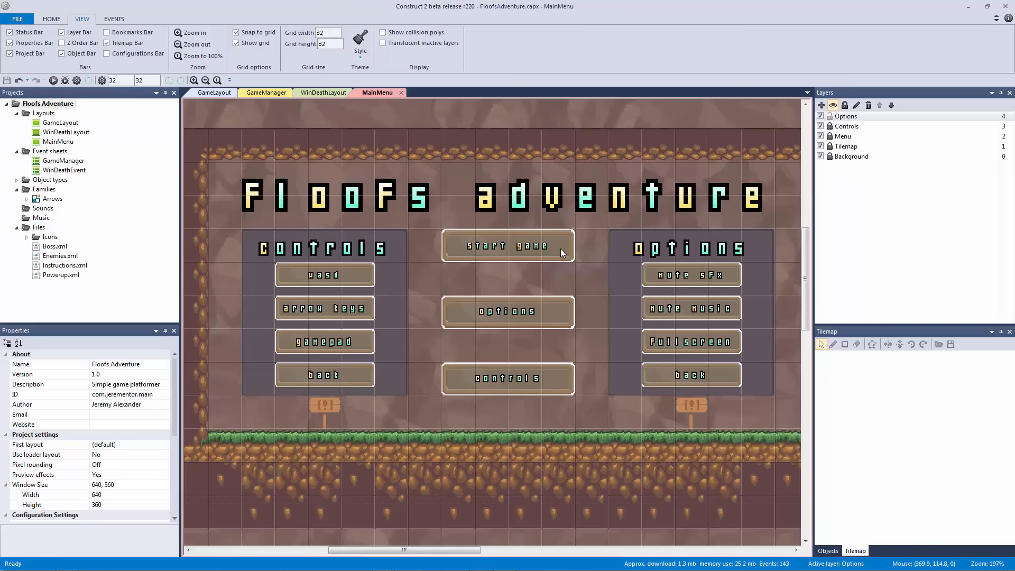
click(344, 272)
click(331, 318)
click(322, 350)
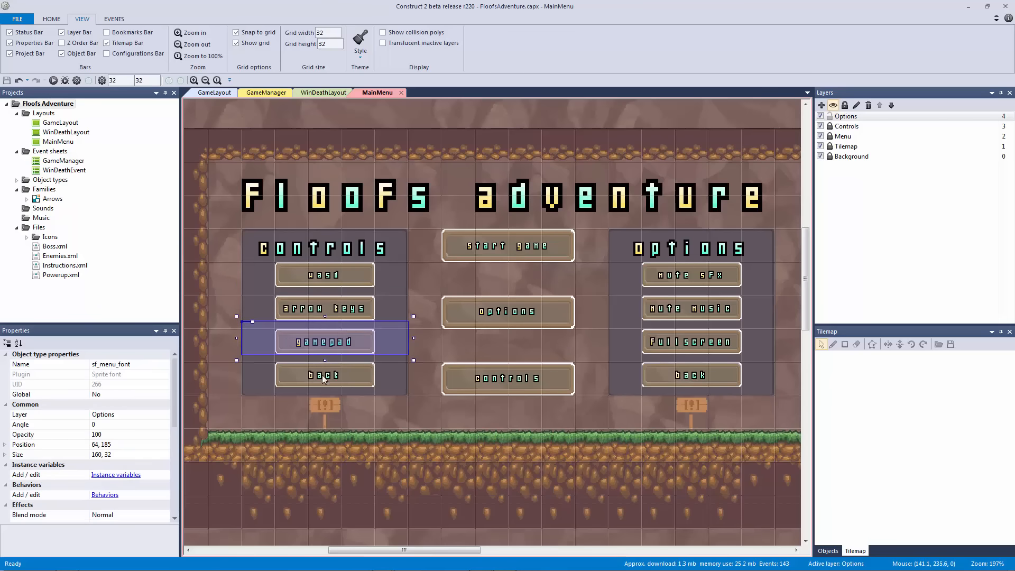
click(320, 374)
click(452, 377)
click(450, 397)
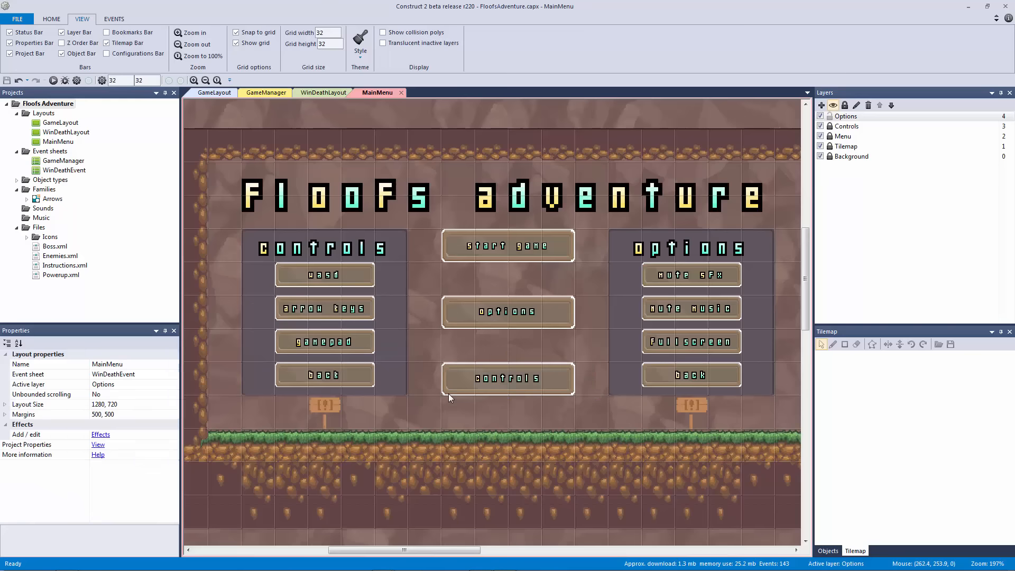
- Move the central Start Game, Options and Controls labels to the Menu layer
click(495, 382)
ctrl+click(502, 317)
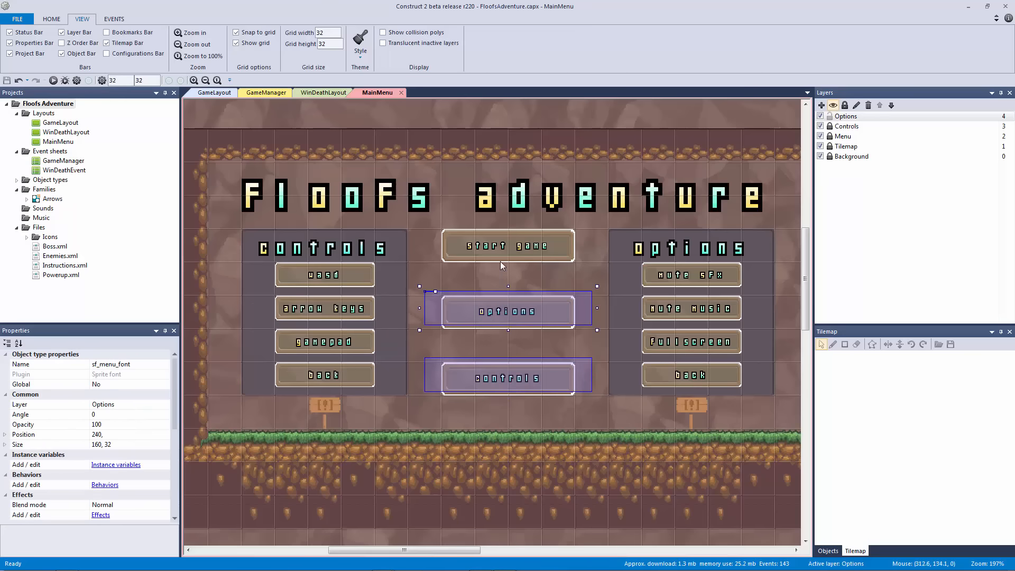
ctrl+click(500, 246)
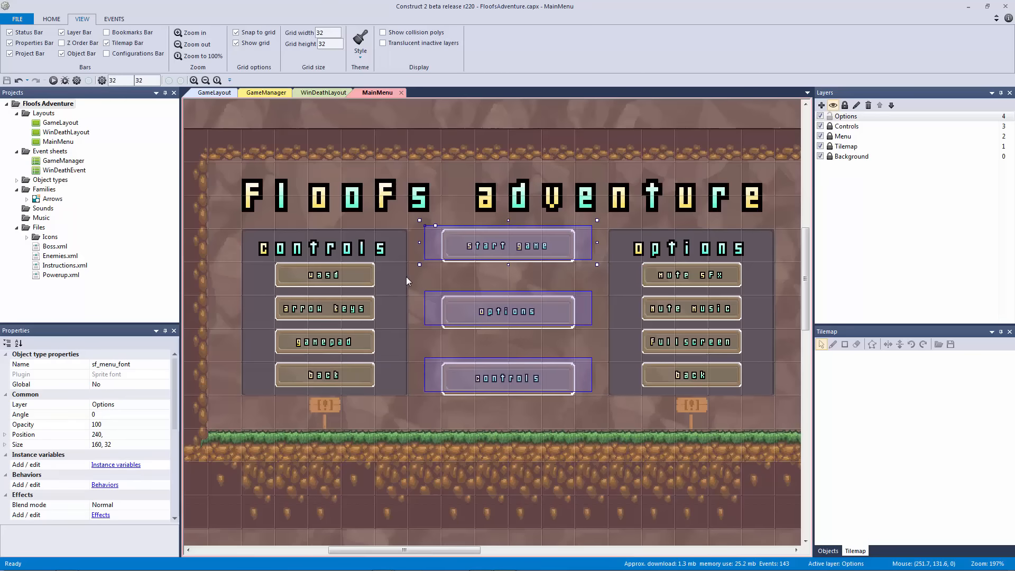
right_click(468, 249)
mouse_move(527, 316)
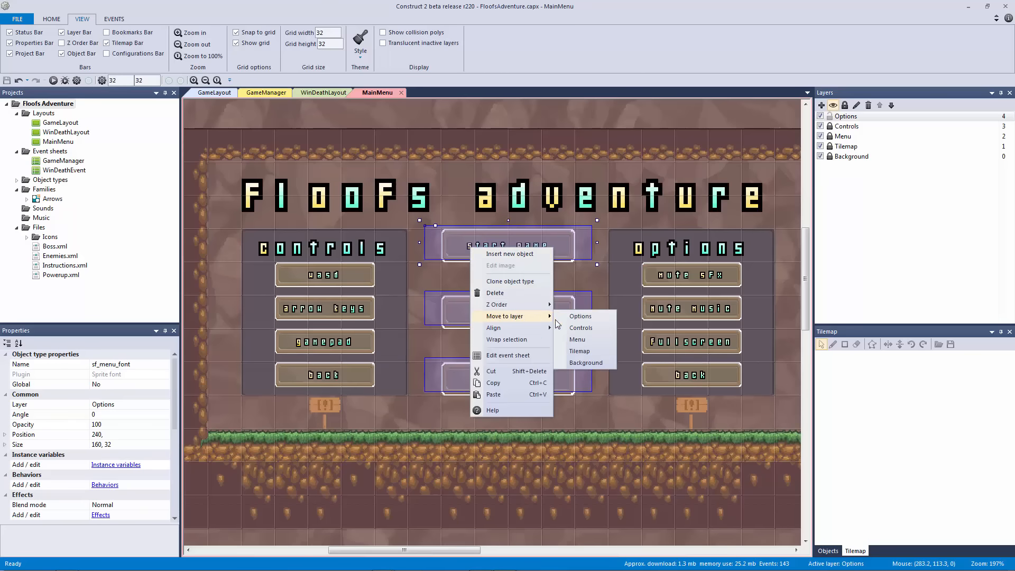
click(577, 339)
- Move the Controls panel's Wasd, Arrow Keys, Gamepad and Back labels to the Controls layer
click(330, 274)
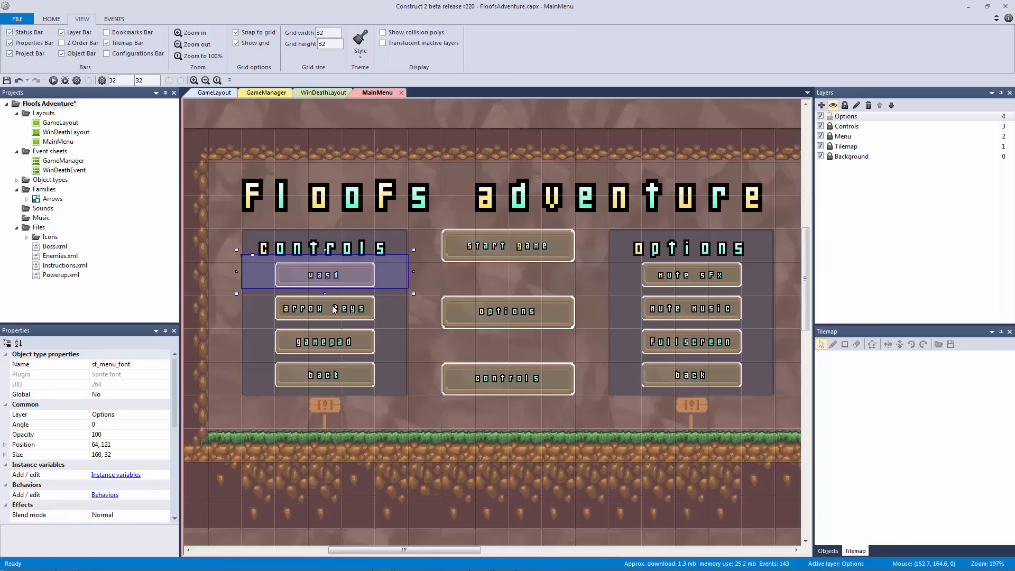
shift+click(334, 309)
shift+click(323, 343)
shift+click(324, 375)
right_click(336, 375)
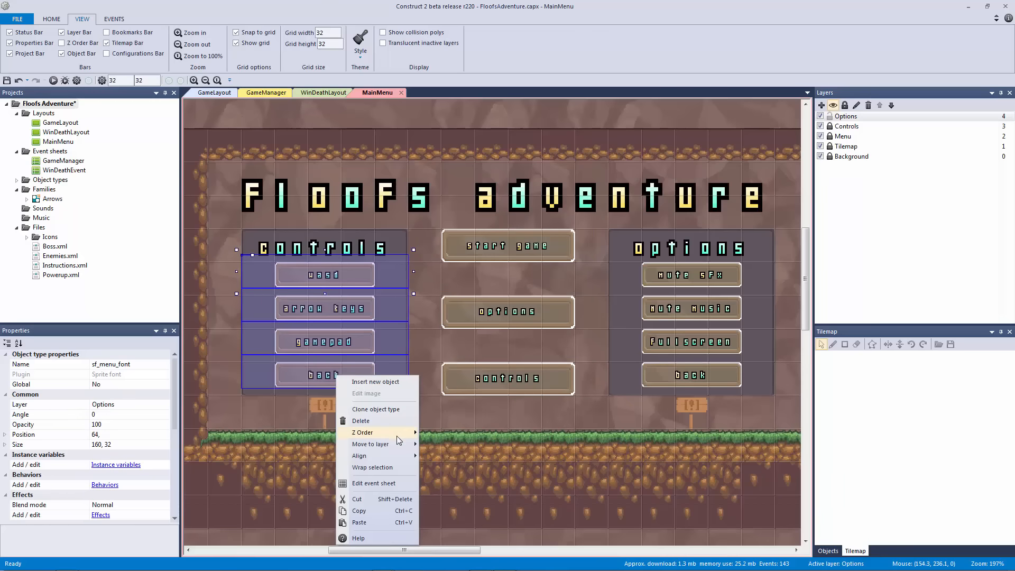
mouse_move(400, 444)
click(448, 448)
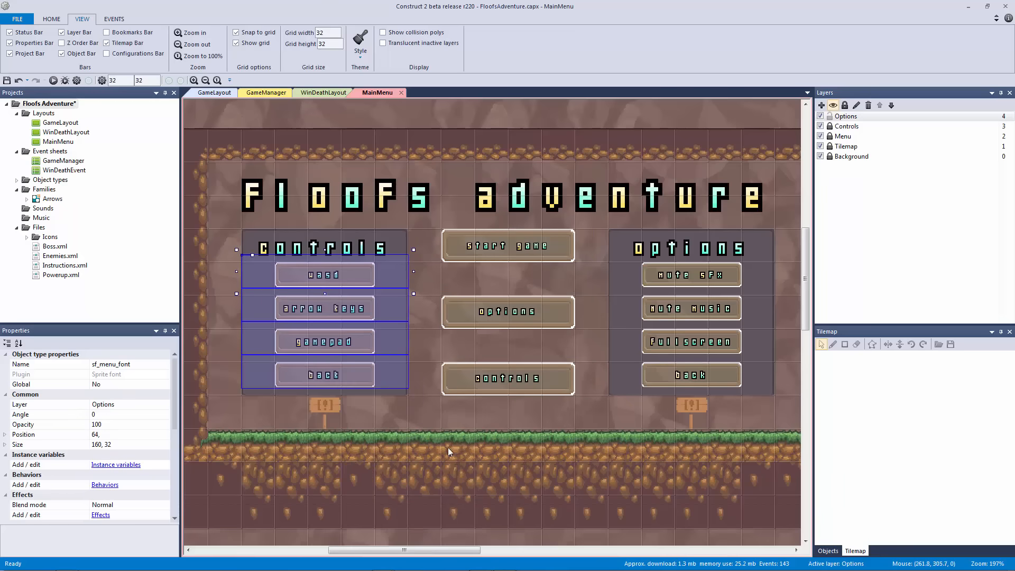
right_click(360, 369)
click(476, 450)
click(471, 138)
- Save the project and lock the Options layer
ctrl+scroll(479, 128, up, 2)
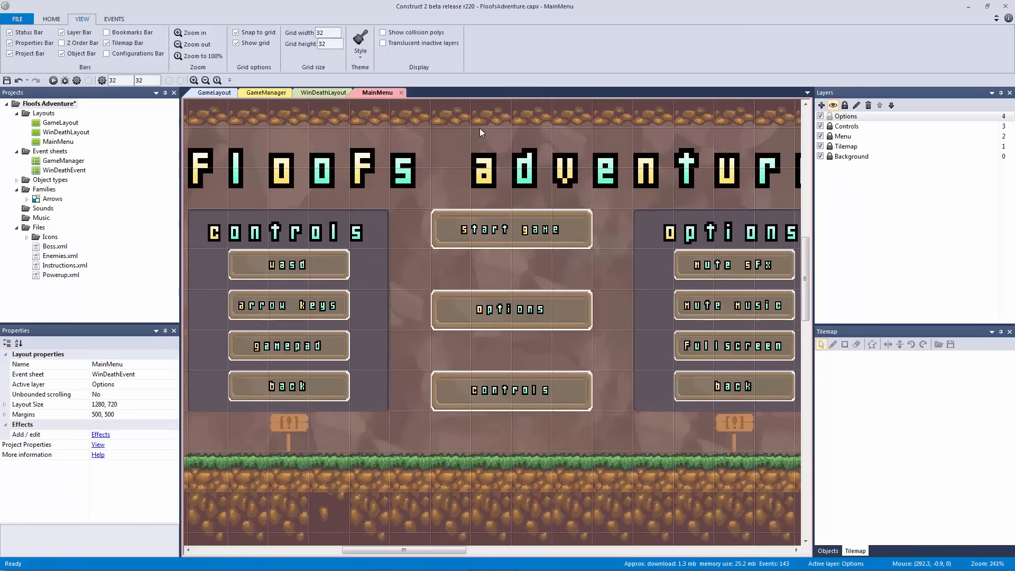
key(ctrl+s)
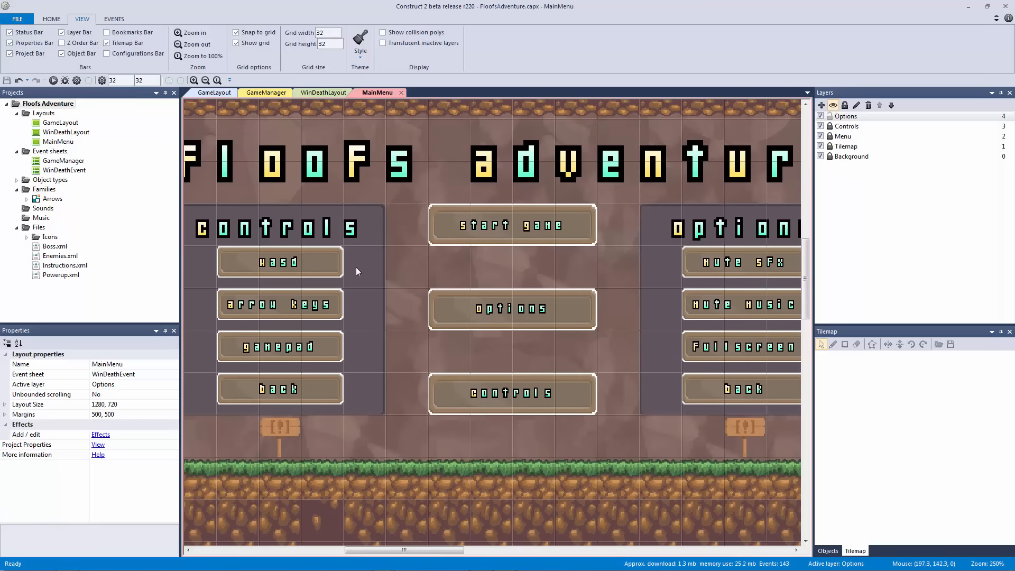
ctrl+scroll(357, 268, down, 5)
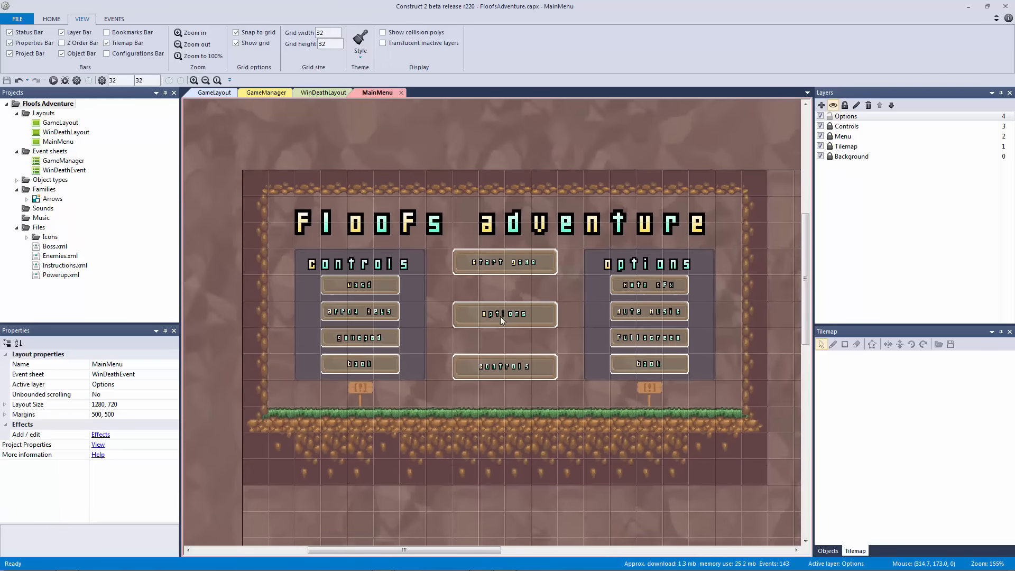
click(829, 116)
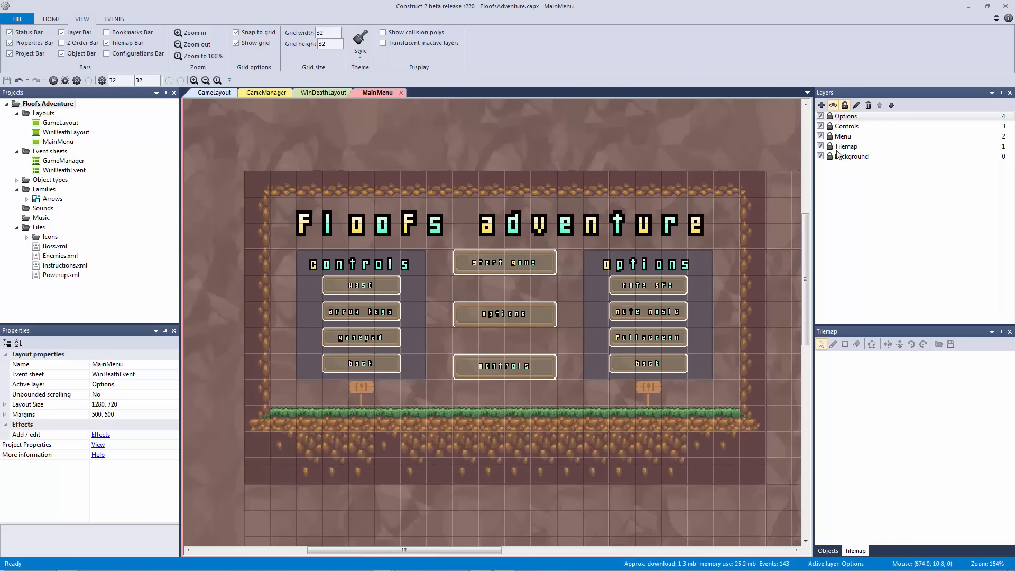
- Unlock the Options and Controls layers and add a new layer directly above the Menu layer
click(830, 126)
click(840, 136)
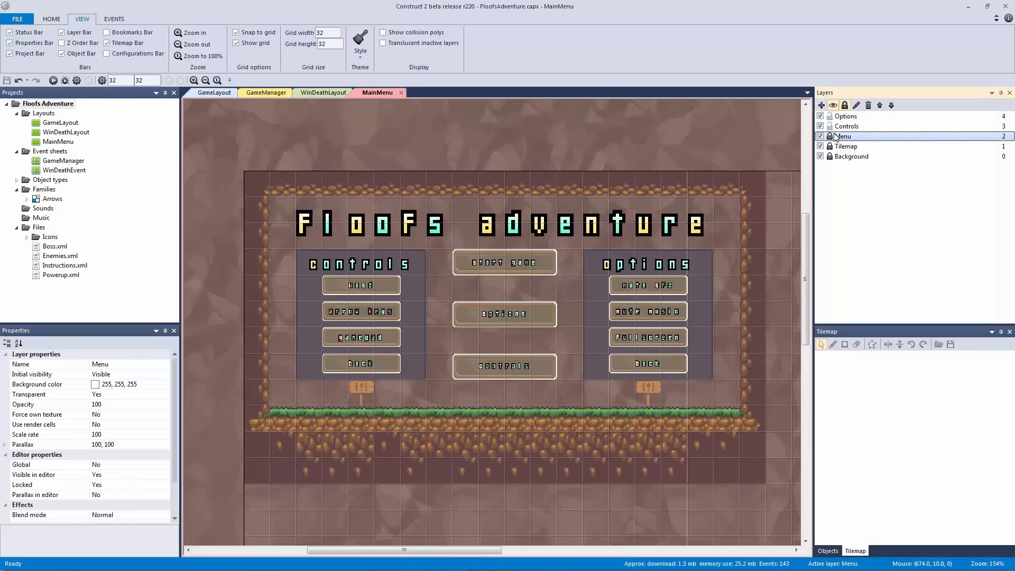
click(821, 104)
click(891, 105)
click(891, 106)
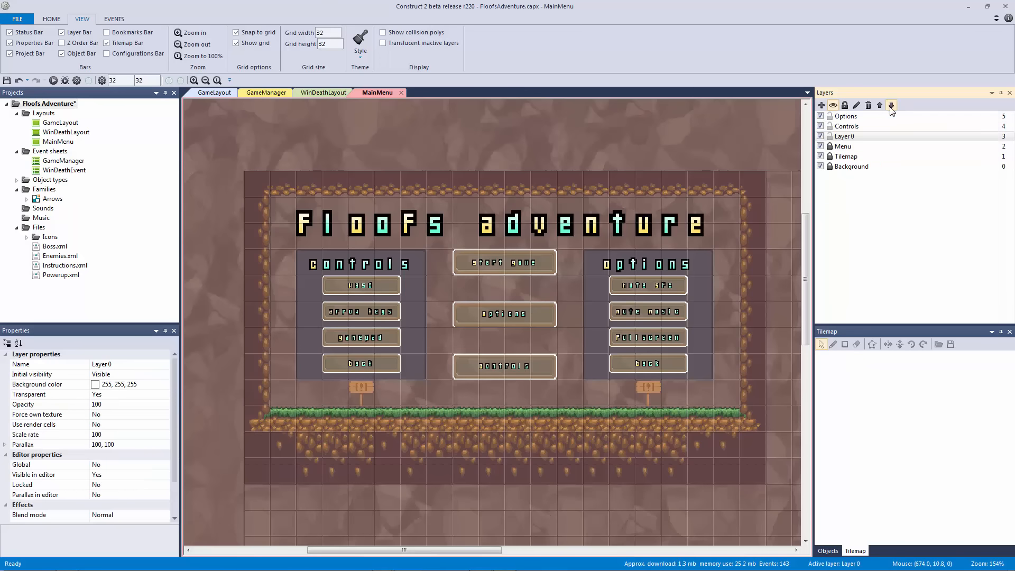
- Rename the new layer as Box
right_click(845, 136)
click(880, 202)
text(Bo)
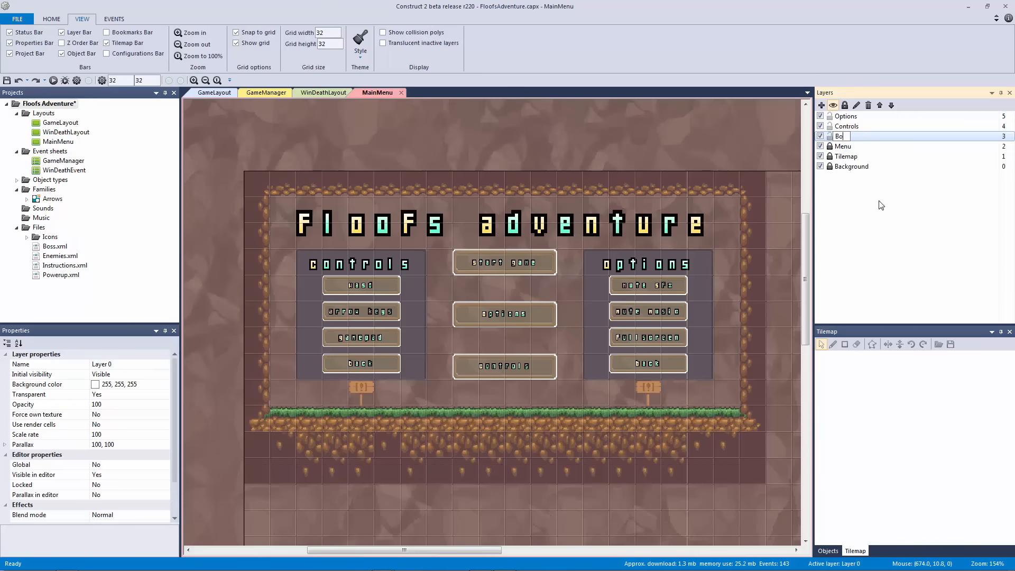
text(x)
key(Return)
click(465, 153)
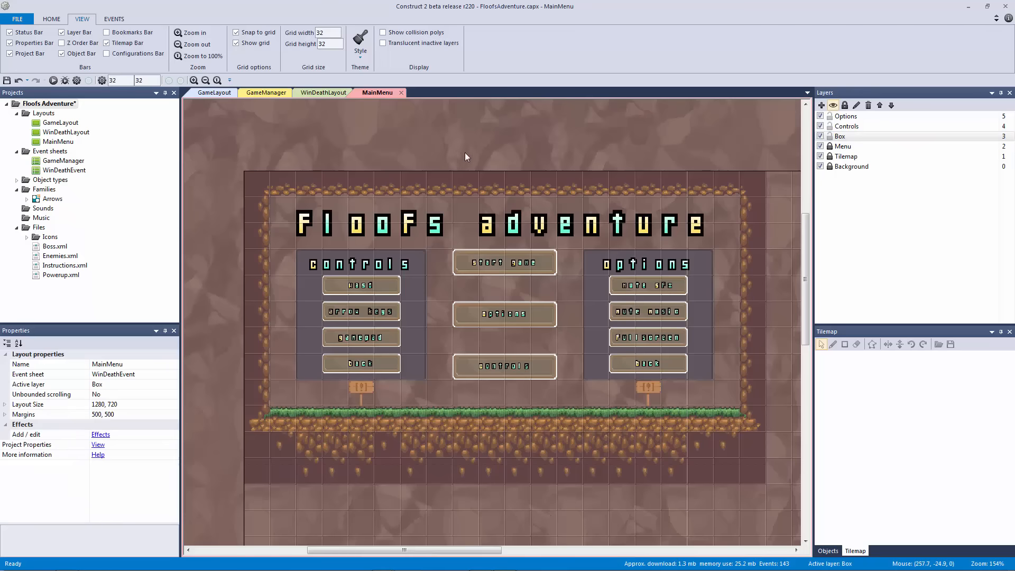
- Move the three central menu boxes to the Box layer and place that layer directly below Menu
ctrl+scroll(439, 224, up, 3)
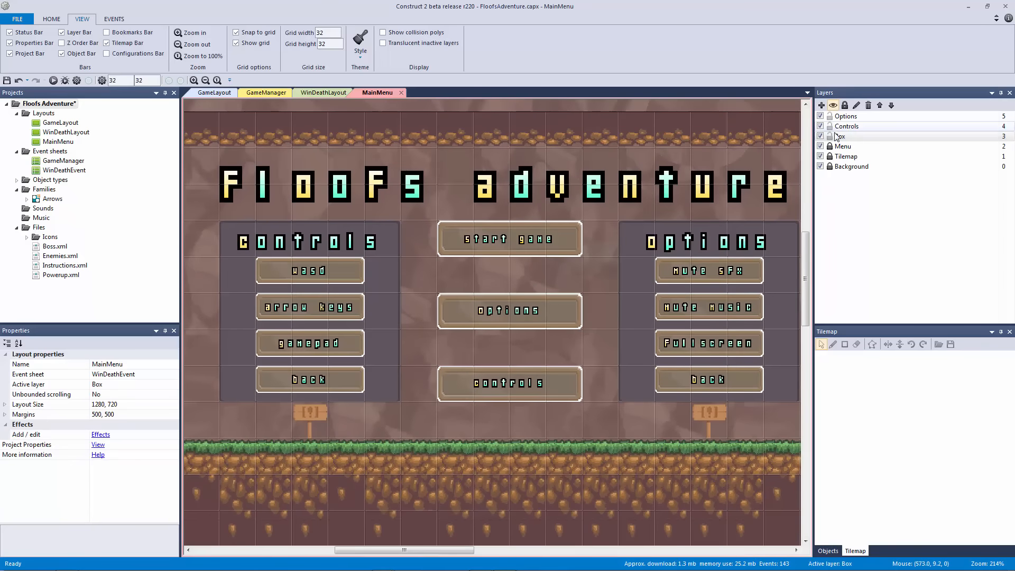
click(444, 227)
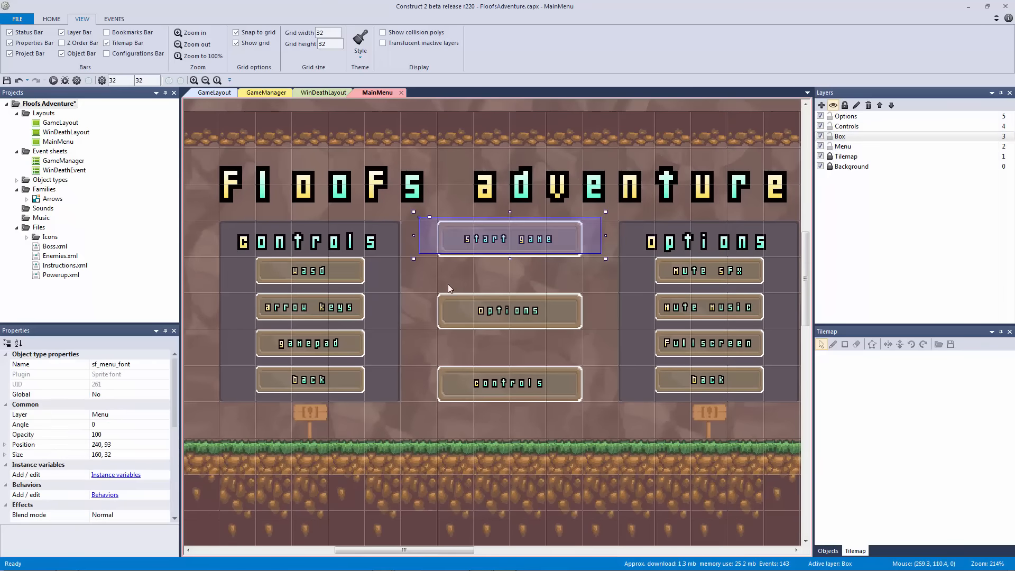
click(445, 309)
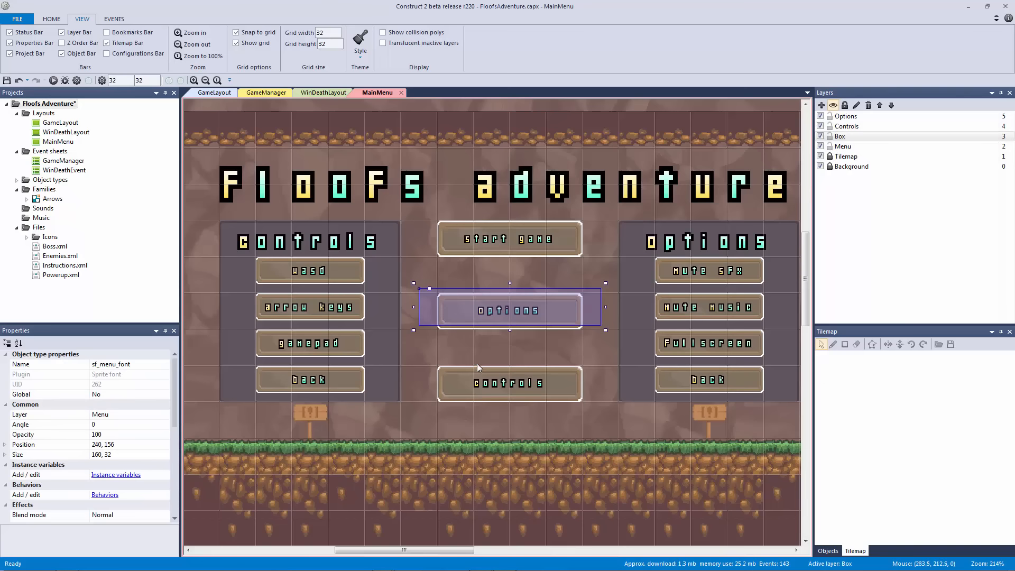
click(447, 394)
click(443, 394)
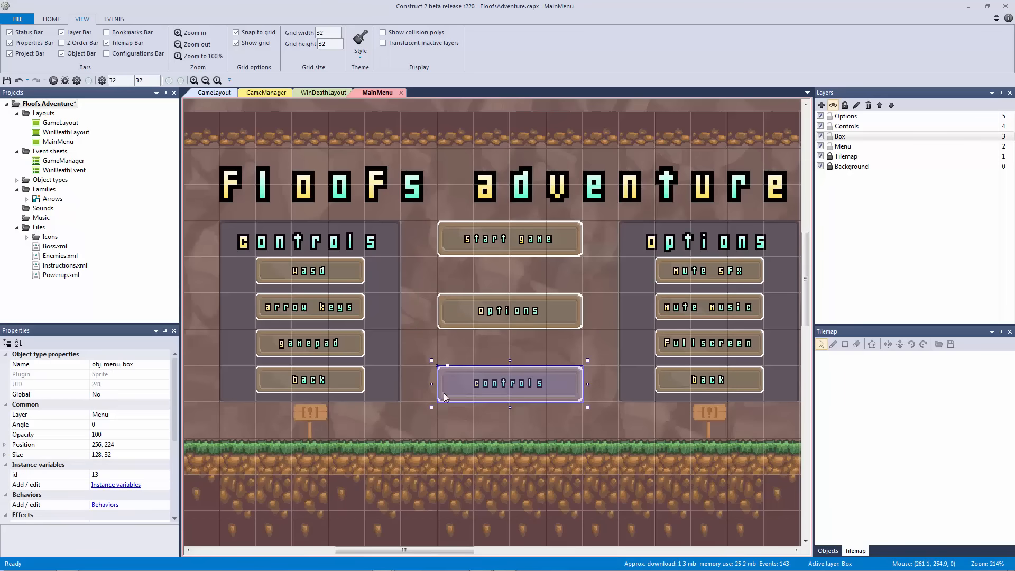
ctrl+click(442, 325)
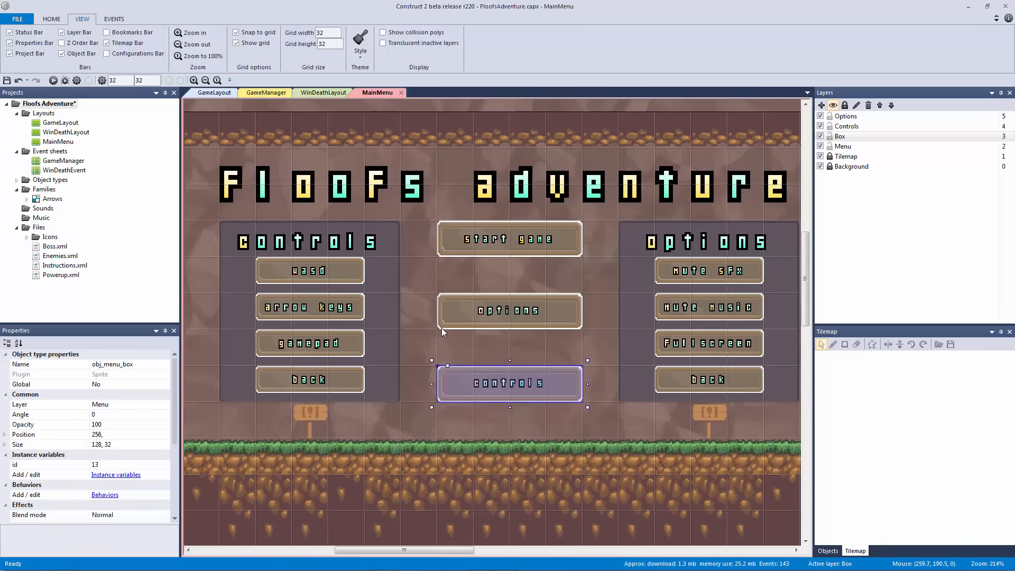
ctrl+click(442, 256)
right_click(443, 255)
mouse_move(480, 325)
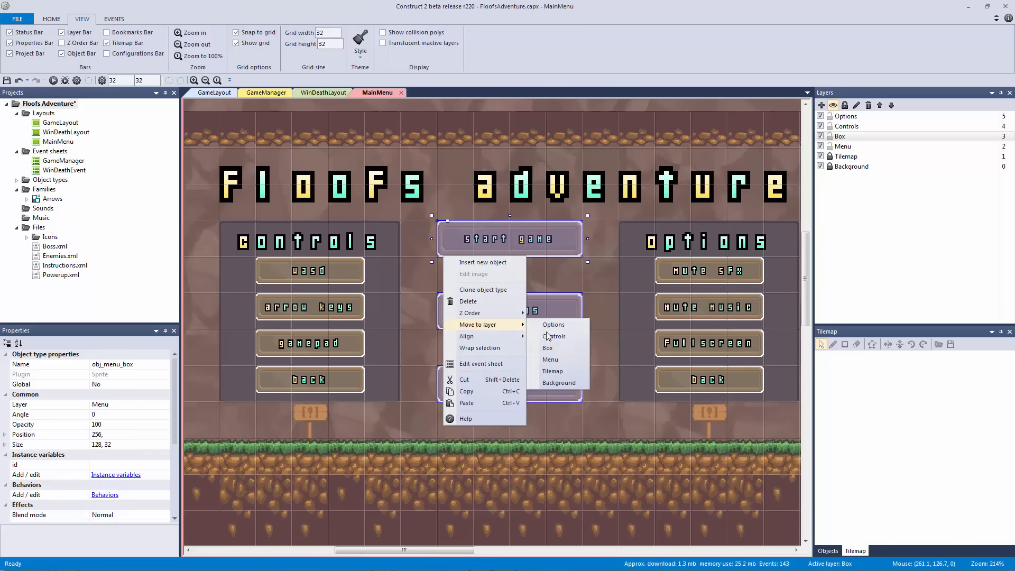
click(547, 348)
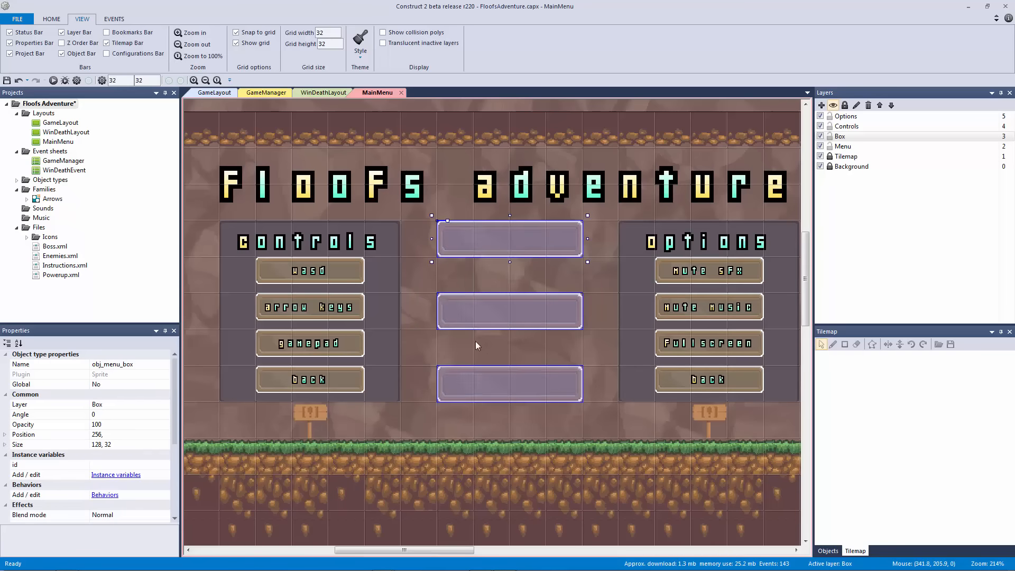
click(873, 139)
click(891, 105)
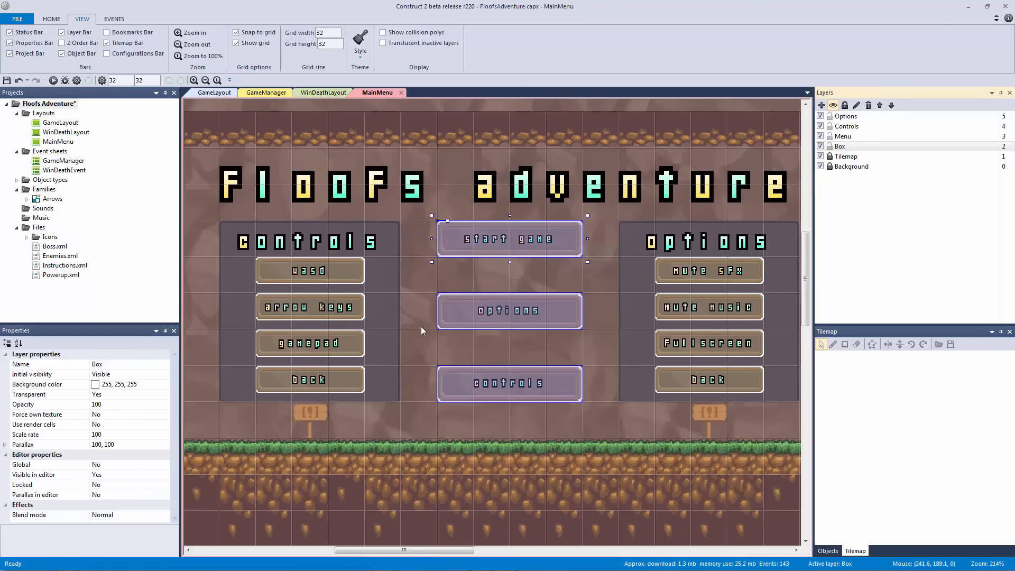
- Select the Controls panel's Wasd, Arrow Keys, Gamepad and Back labels together
click(360, 391)
ctrl+scroll(354, 397, up, 1)
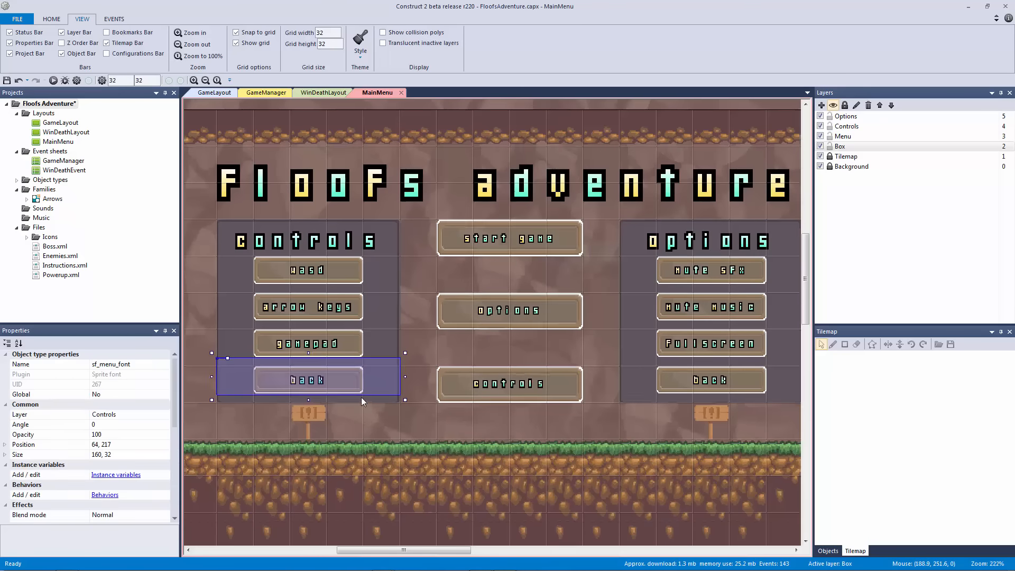
ctrl+scroll(360, 397, up, 3)
click(424, 326)
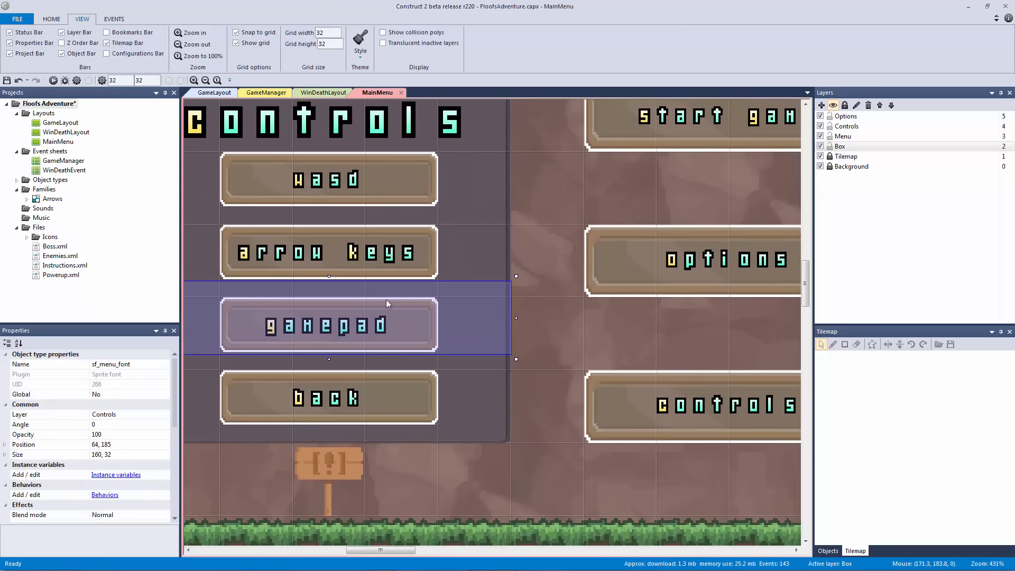
ctrl+scroll(390, 306, down, 3)
click(407, 238)
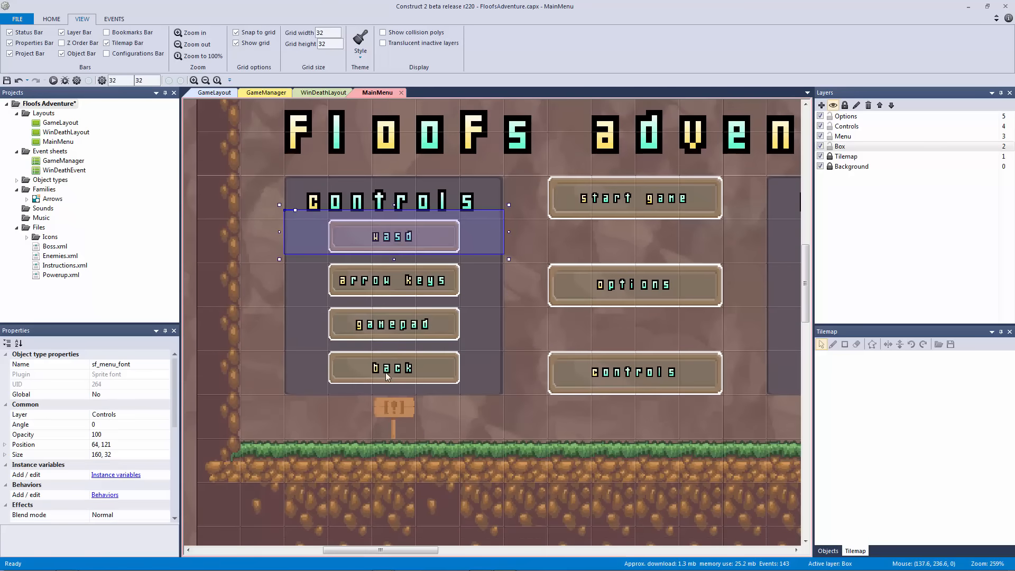
shift+click(387, 374)
shift+click(373, 305)
shift+click(406, 293)
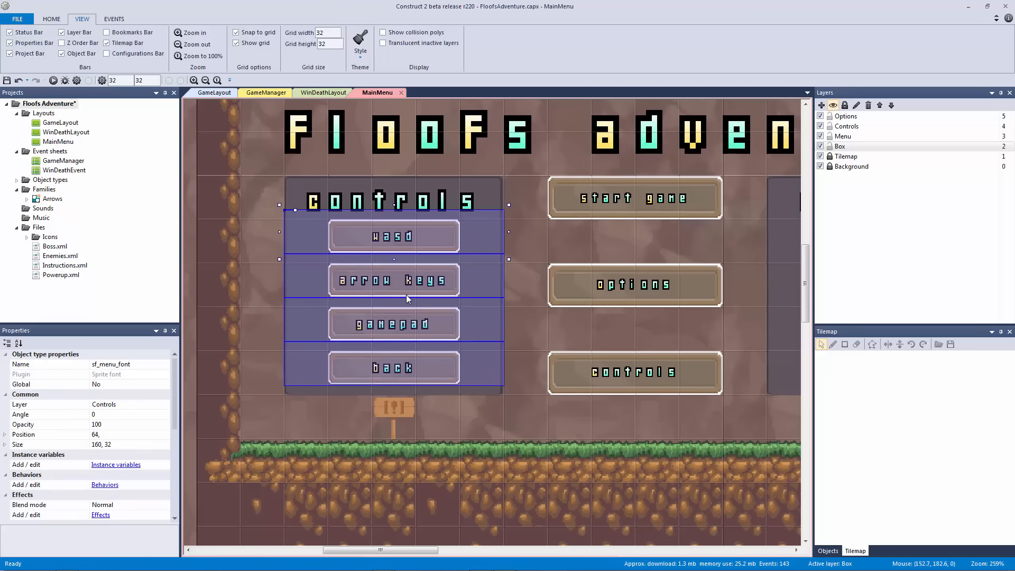
- Try nudging the four selected Controls labels to the right and upward, undoing each nudge
key(Right)
key(Right)
key(Right)
key(Right)
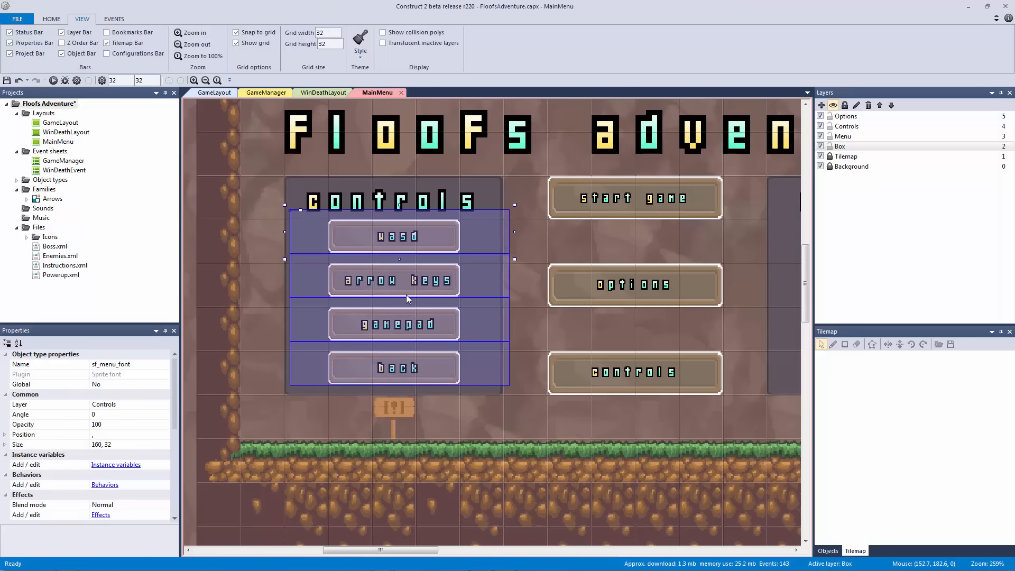
key(ctrl+z)
key(Up)
key(Up)
key(Up)
key(Up)
key(Up)
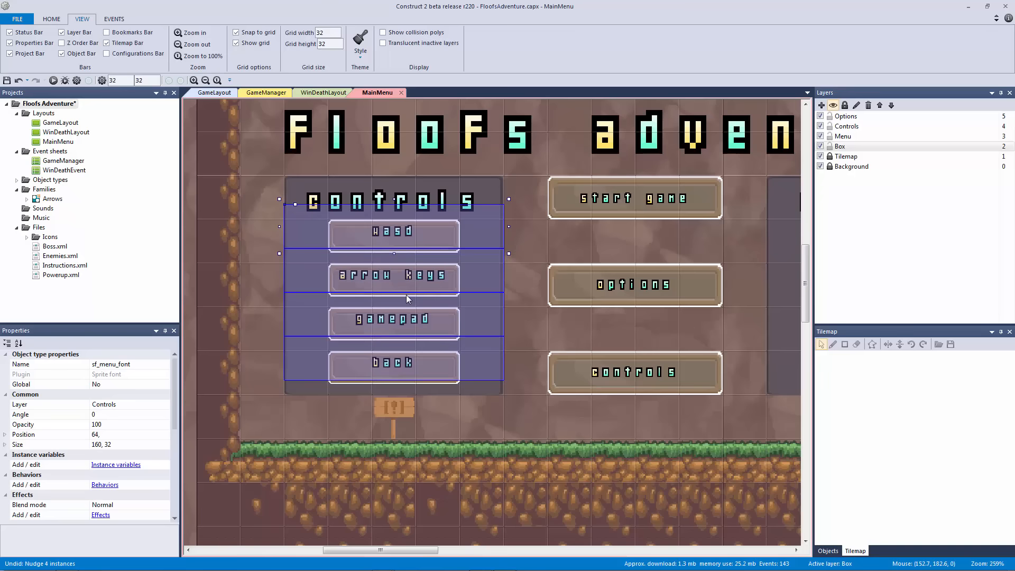
key(Up)
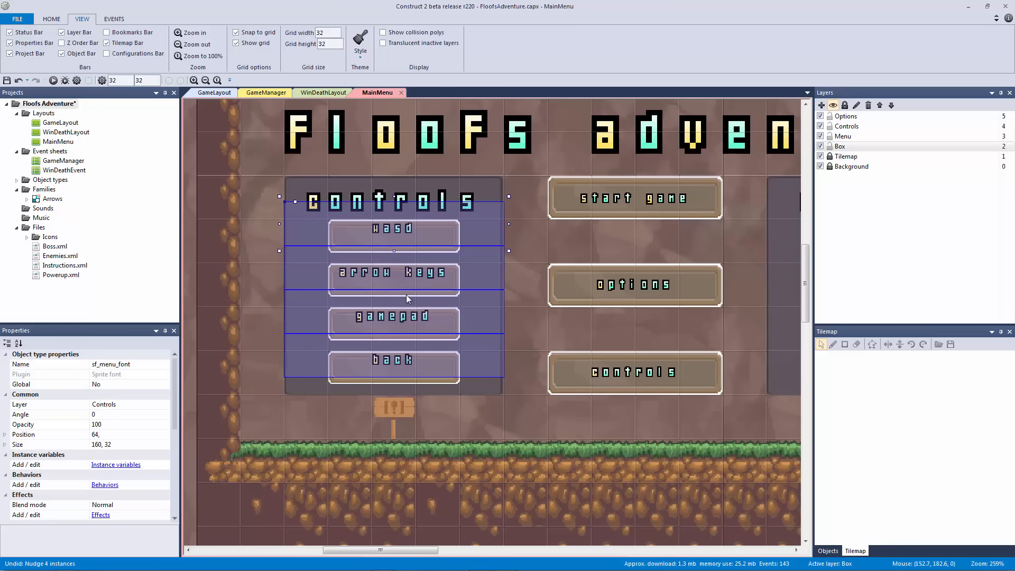
key(ctrl+z)
- Move the four Controls labels outside the layout's left edge and assign the boxes they covered to the Box layer
ctrl+scroll(407, 286, down, 2)
drag(430, 256, 195, 224)
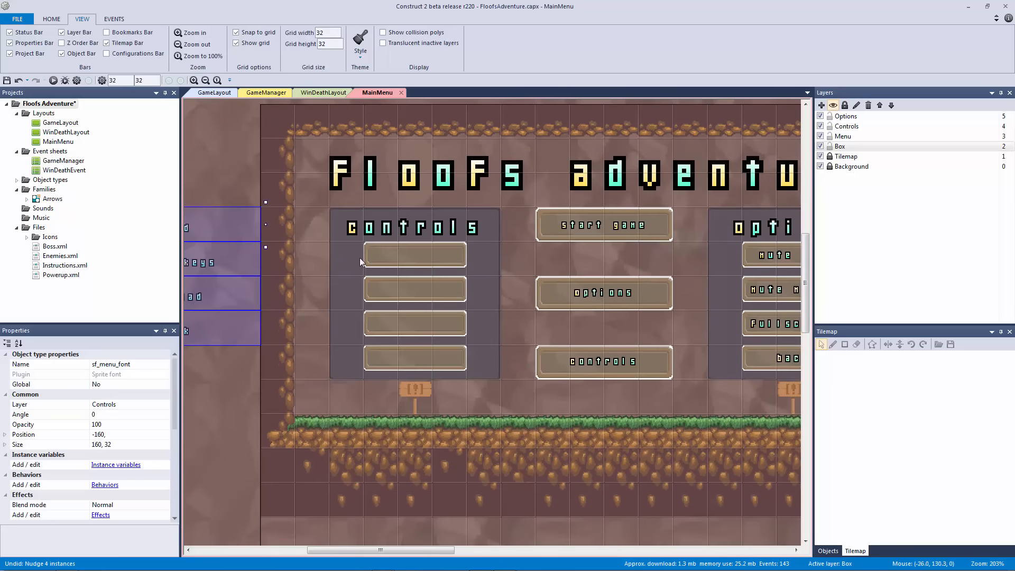
click(407, 256)
ctrl+click(450, 362)
ctrl+click(424, 330)
ctrl+click(431, 287)
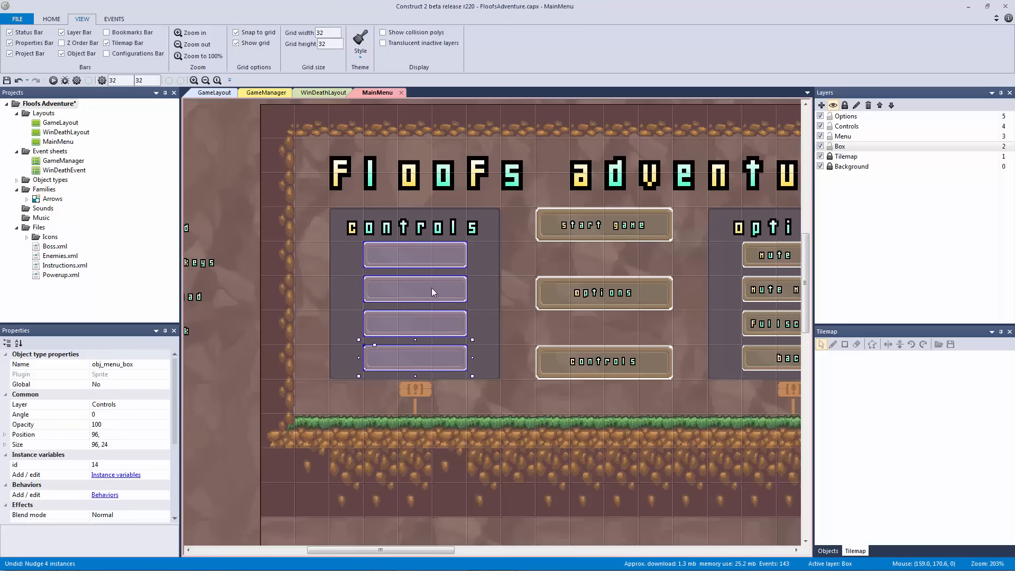
right_click(431, 288)
mouse_move(471, 357)
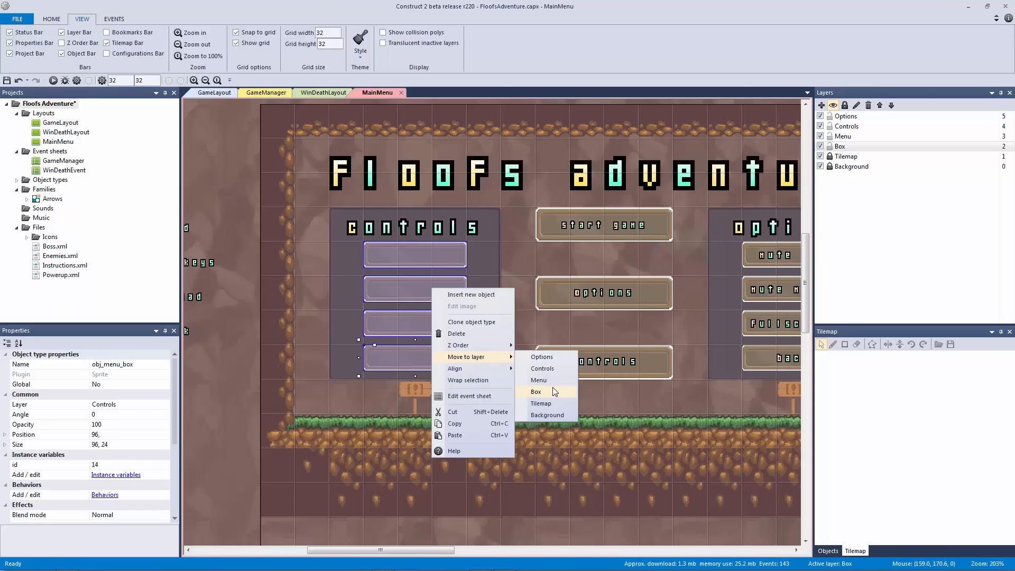
click(552, 391)
click(868, 147)
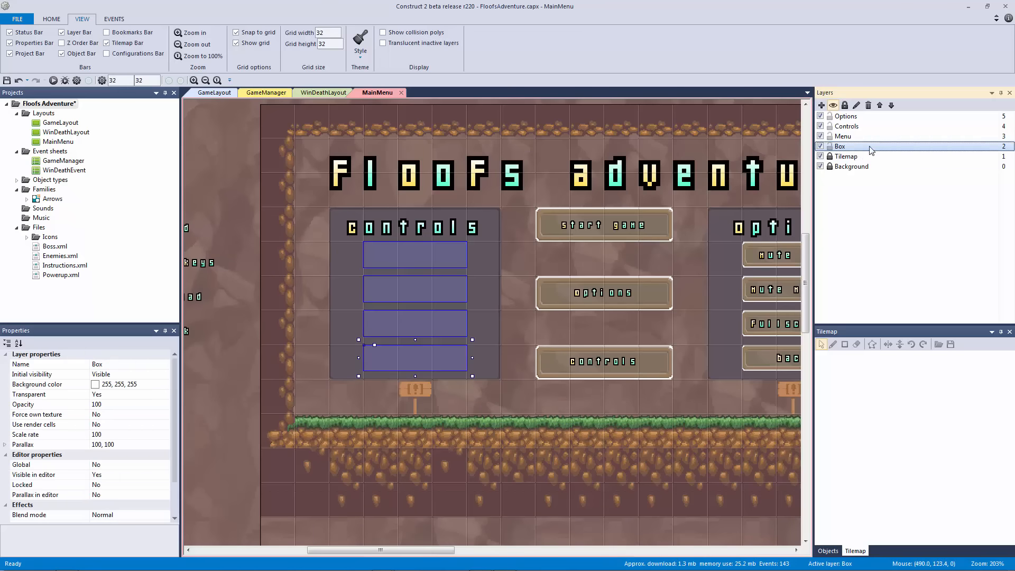
click(528, 208)
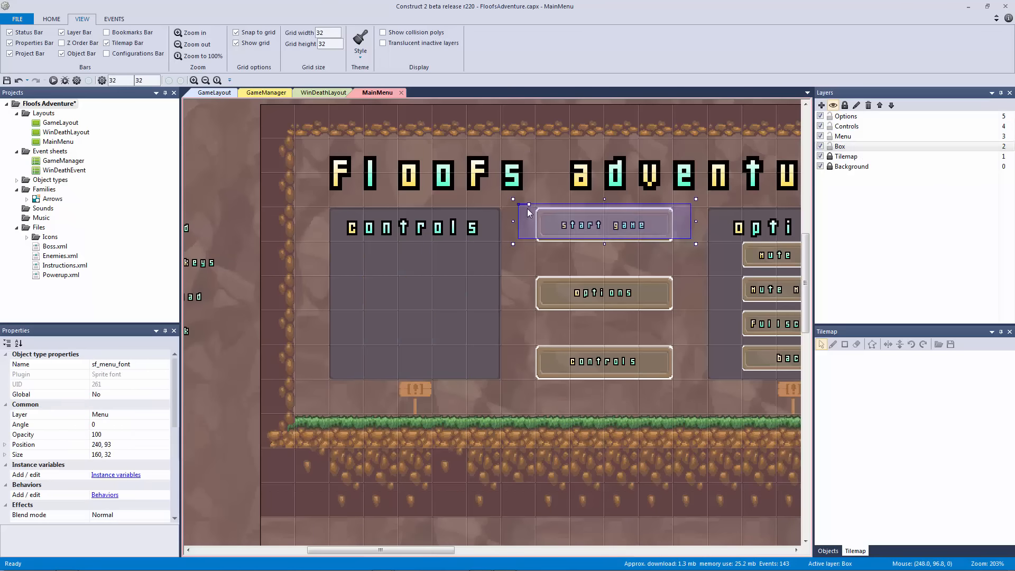
- Move the Options panel's Mute SFX, Mute Music, Fullscreen and Back labels together out past the scene's right border
ctrl+scroll(527, 208, down, 3)
click(618, 262)
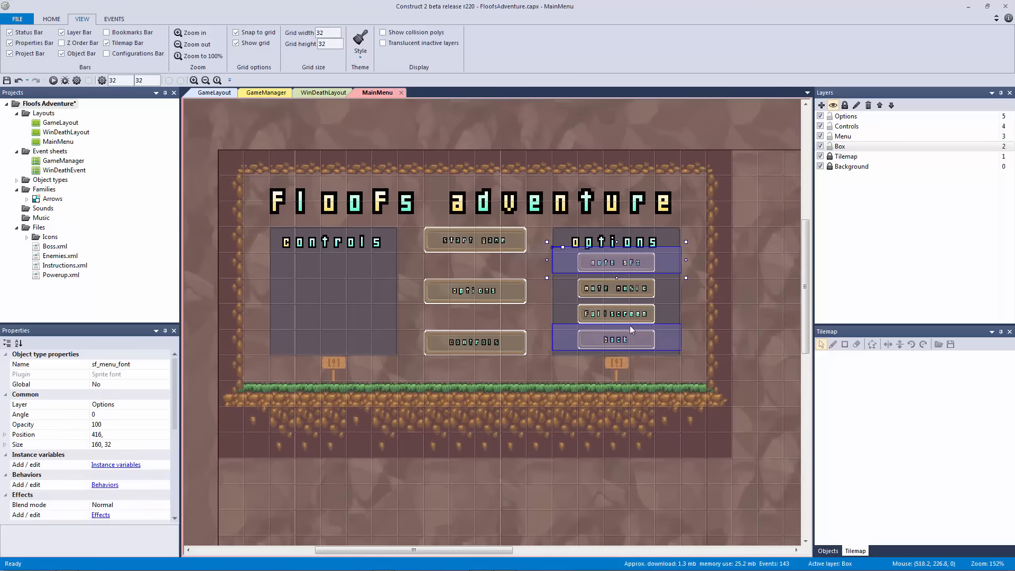
shift+click(623, 315)
shift+click(615, 289)
drag(607, 284, 761, 281)
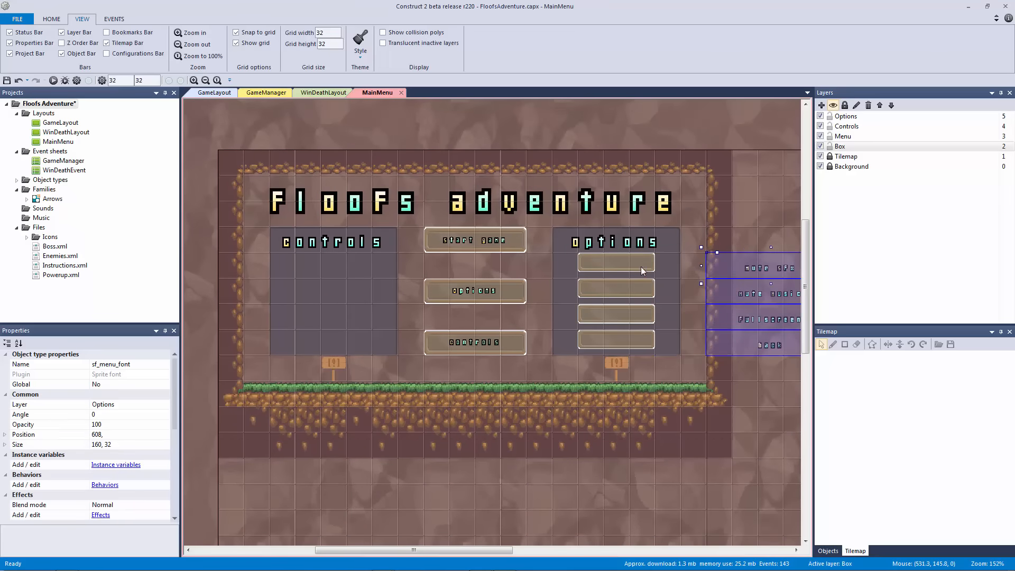
- Move the four menu boxes in the Options panel to the Box layer
click(640, 267)
shift+click(622, 290)
shift+click(622, 315)
shift+click(622, 334)
right_click(628, 338)
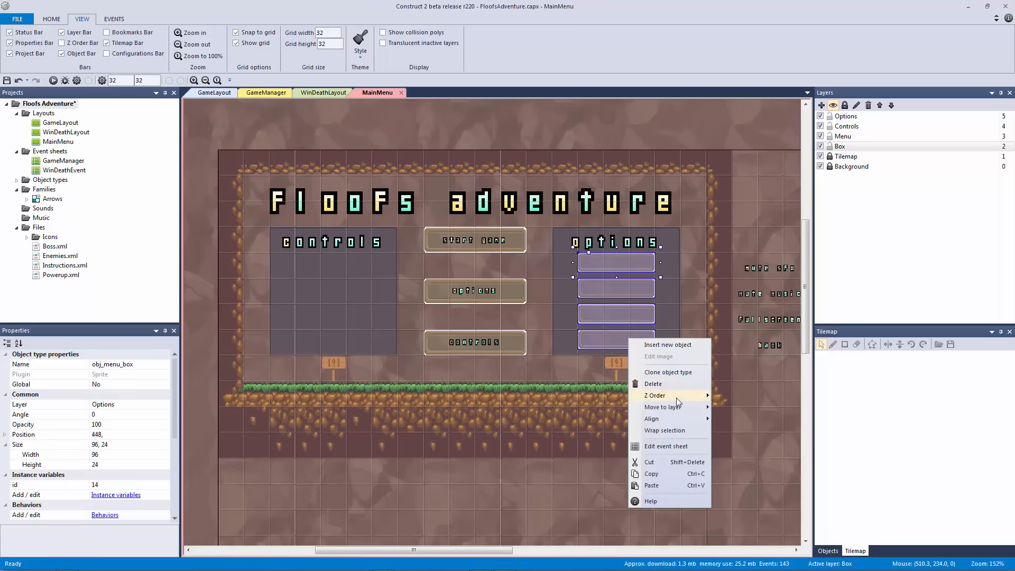
mouse_move(677, 406)
click(743, 441)
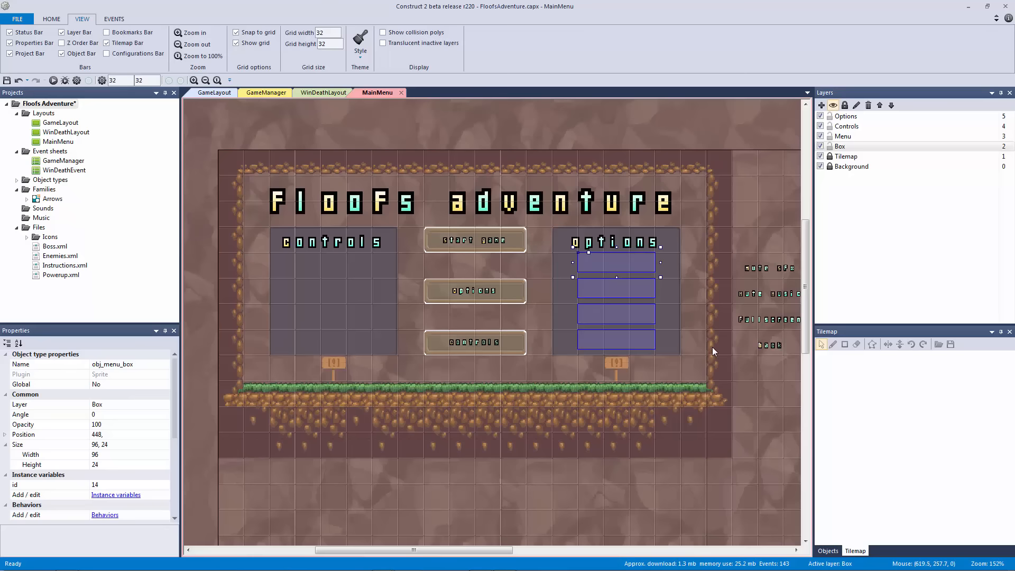
- Move the dark background sprites of the Controls and Options panels to the Box layer
click(563, 284)
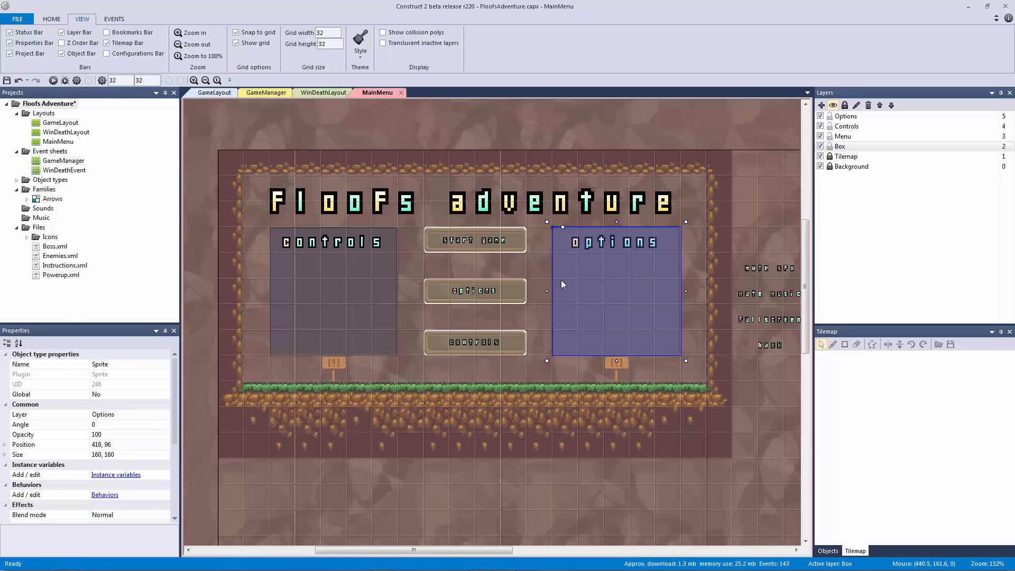
click(382, 322)
ctrl+click(568, 309)
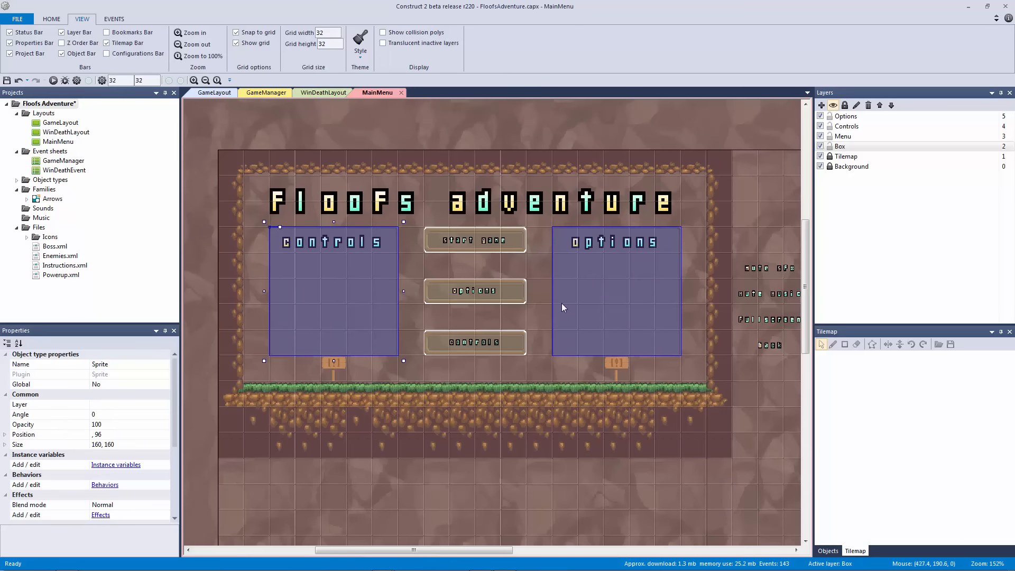
right_click(562, 303)
mouse_move(612, 373)
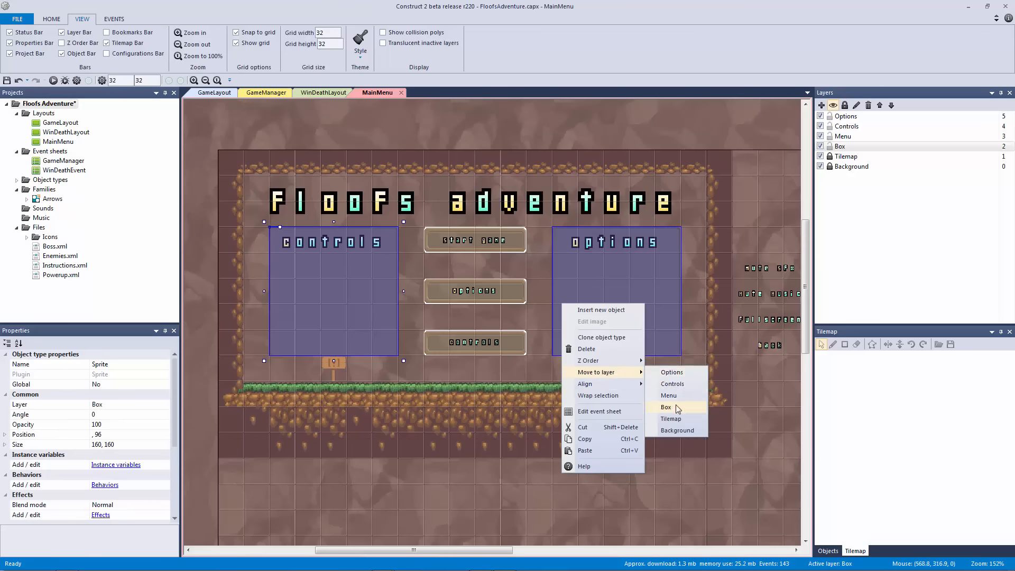
click(676, 407)
- Send both panel background sprites to the bottom of the Box layer
right_click(569, 295)
mouse_move(622, 353)
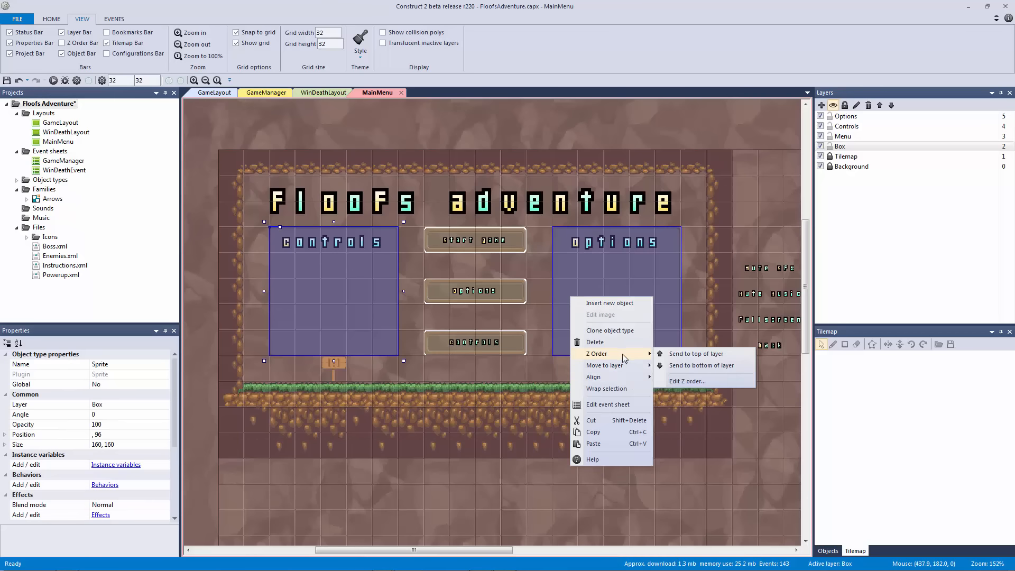
click(692, 369)
ctrl+scroll(614, 360, down, 2)
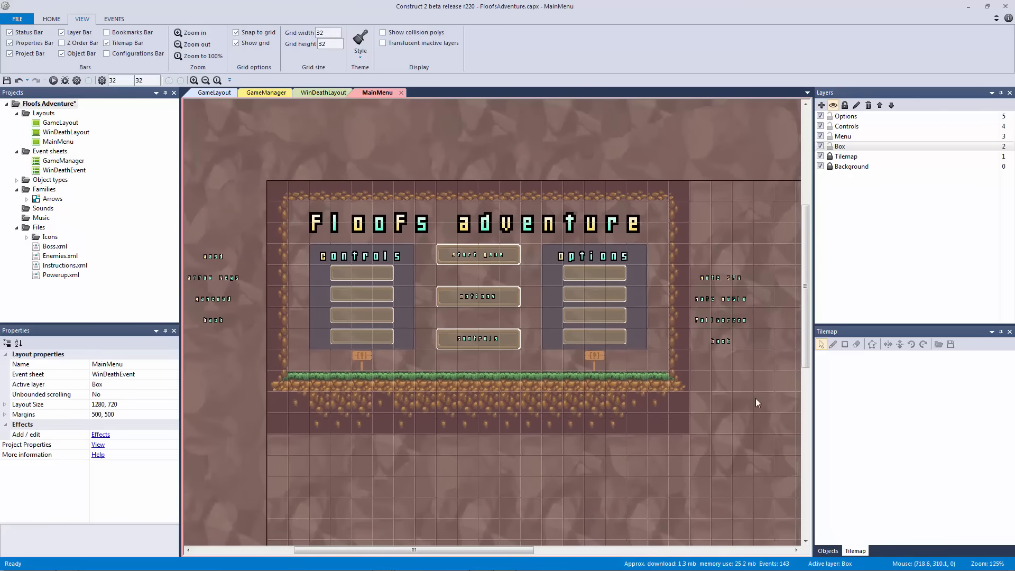
- Move the Mute SFX, Mute Music, Fullscreen and Back labels together back over the Options panel's boxes
click(717, 279)
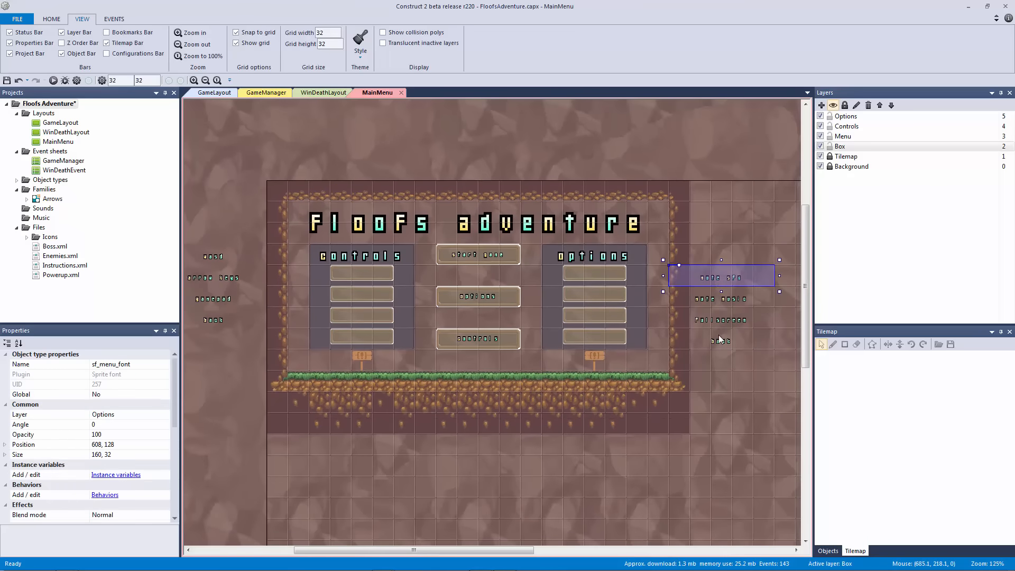
shift+click(718, 335)
shift+click(722, 318)
shift+double_click(702, 297)
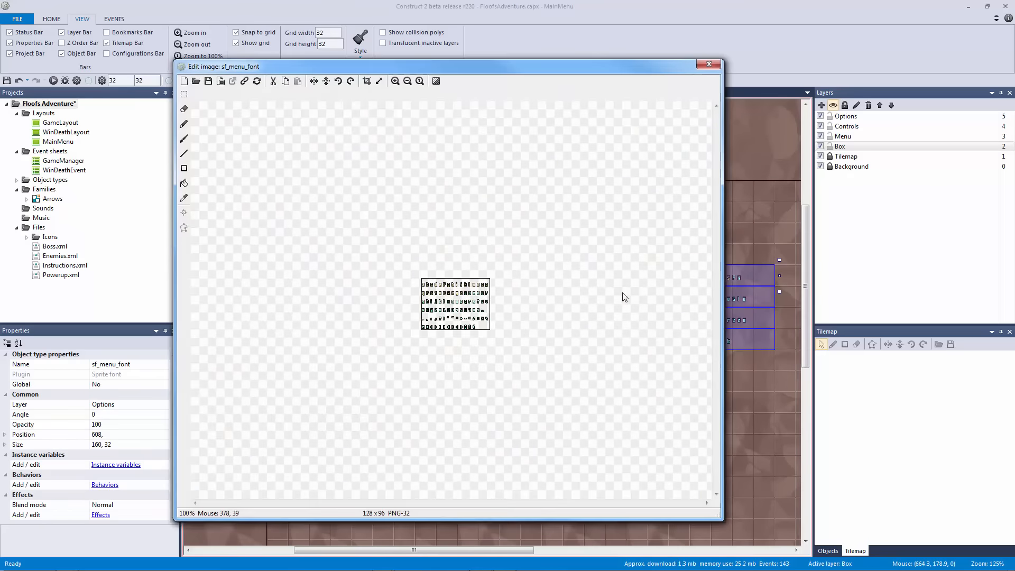
click(709, 64)
drag(694, 294, 600, 297)
- Move the WASD, Arrow Keys, Gamepad and Back labels together over the four boxes in the Controls panel
click(232, 259)
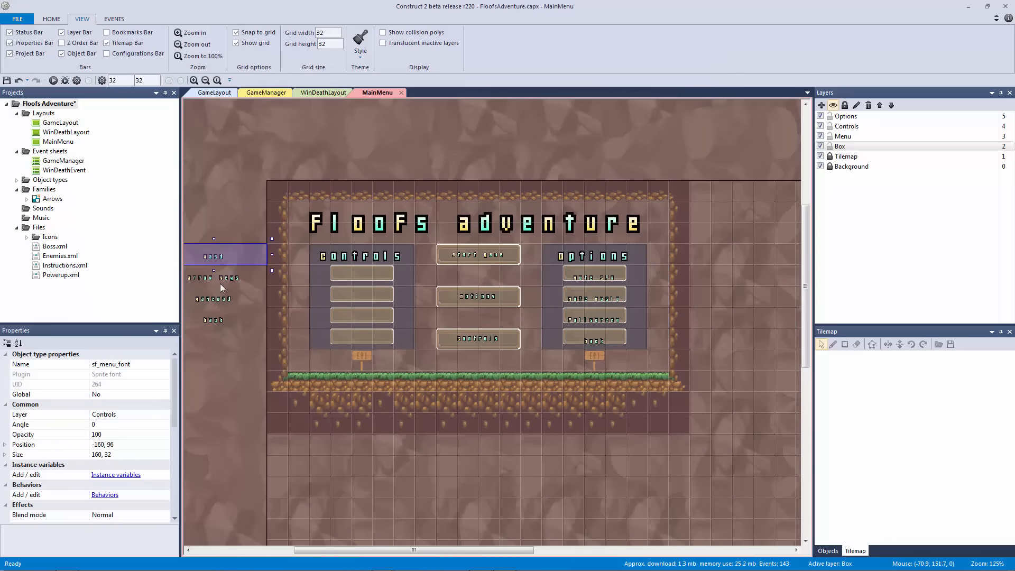
shift+click(219, 284)
shift+click(212, 302)
shift+click(212, 315)
drag(219, 300, 362, 329)
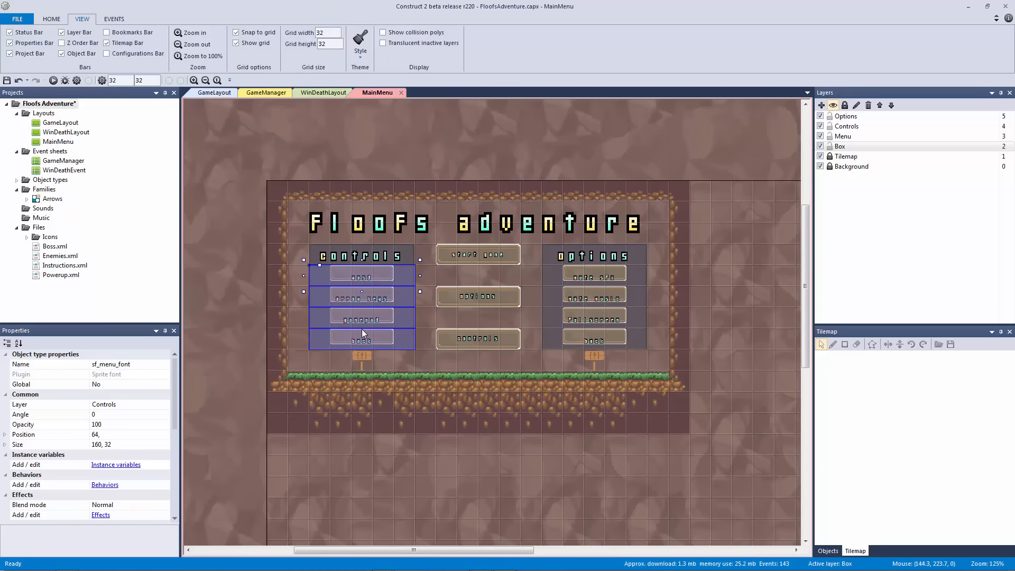
click(315, 317)
- Nudge all eight Controls and Options box labels up 7 pixels together so they sit vertically centred in their boxes
ctrl+scroll(380, 287, up, 4)
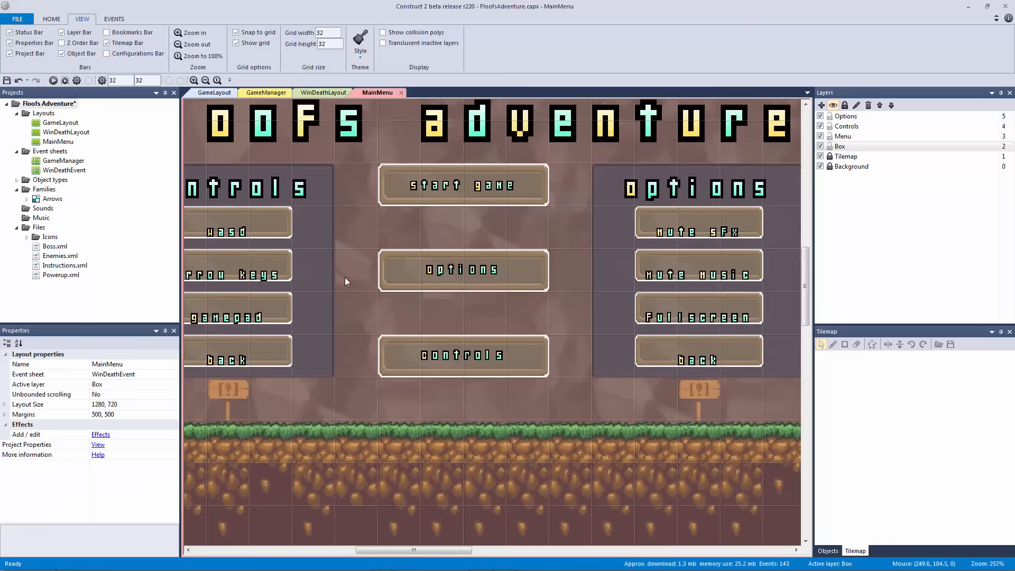
click(325, 229)
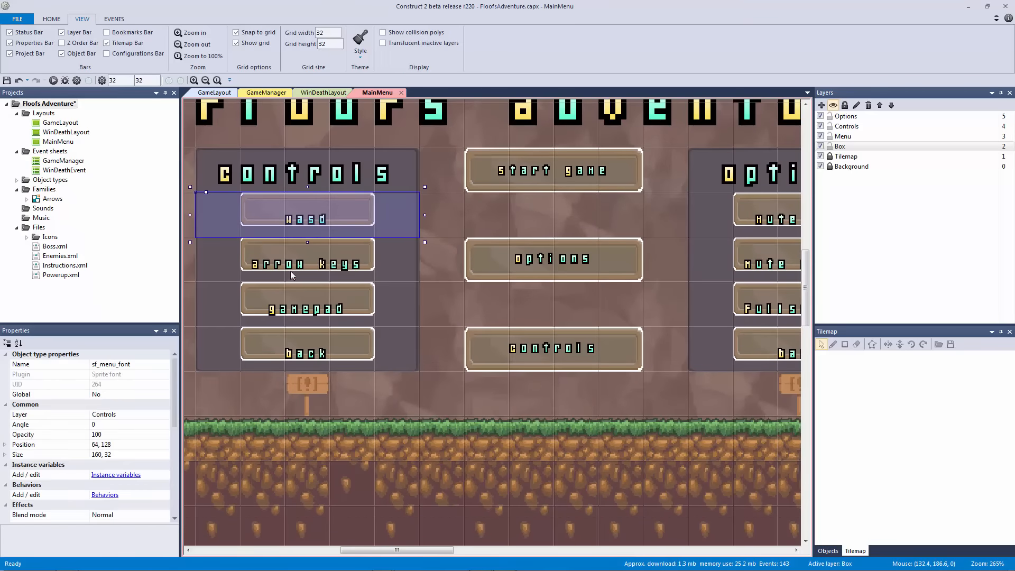
shift+click(290, 270)
shift+click(297, 307)
shift+click(308, 357)
middle_drag(548, 358, 427, 335)
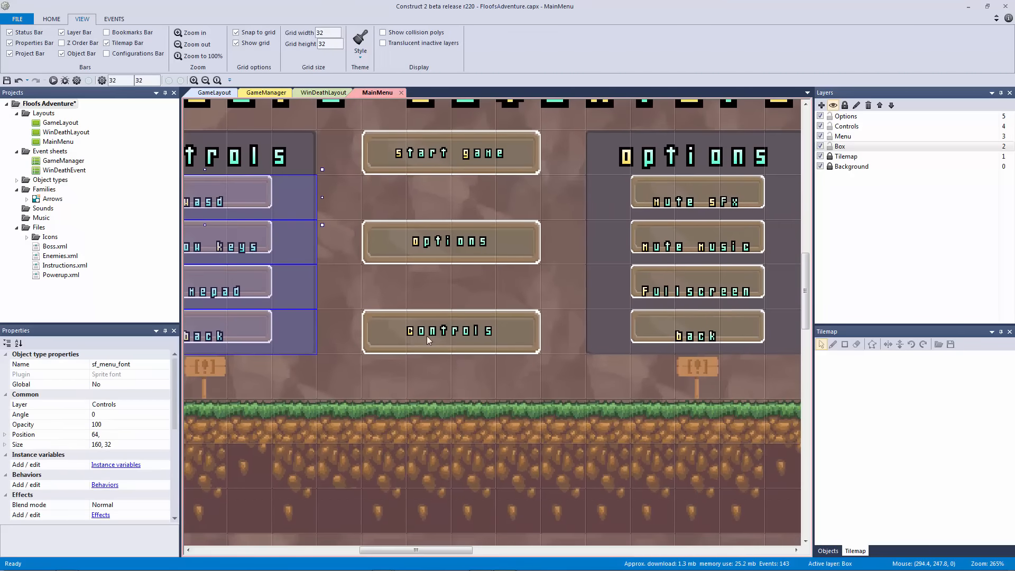
shift+click(679, 206)
shift+click(680, 249)
shift+click(685, 296)
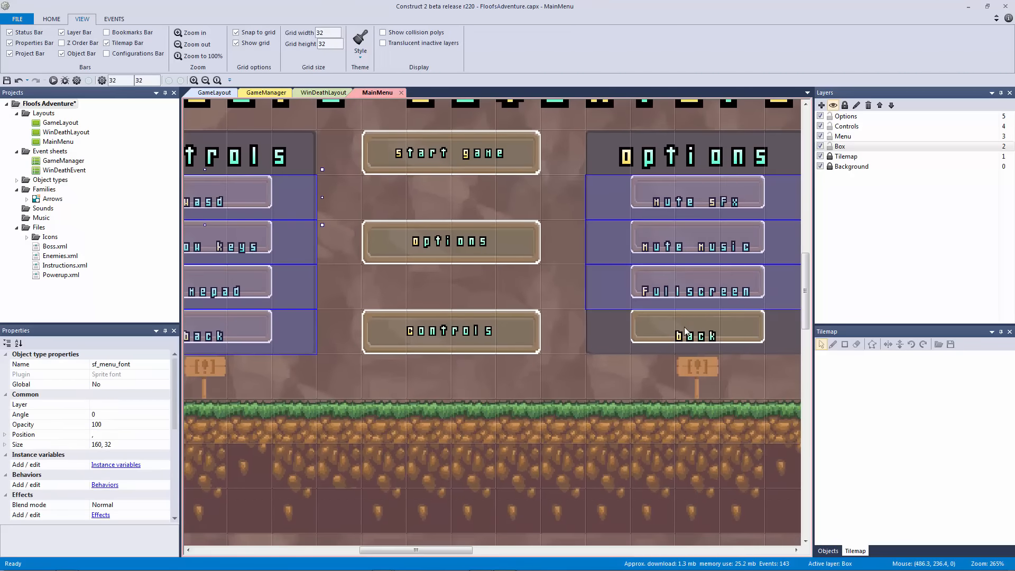
shift+click(693, 332)
key(Up)
key(Up)
key(Up)
key(Up)
key(Up)
key(Up)
key(Up)
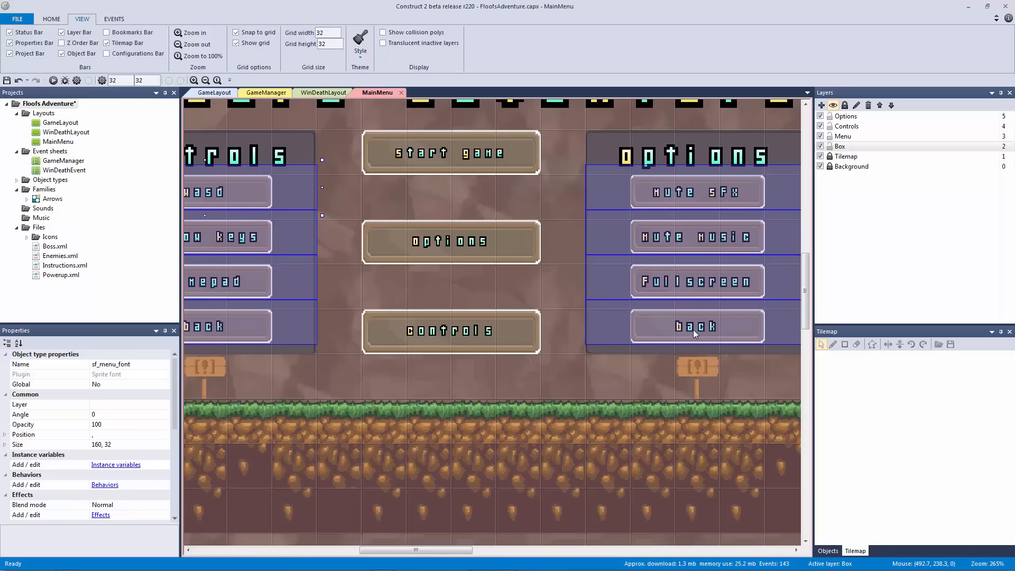
key(Up)
key(Down)
click(600, 443)
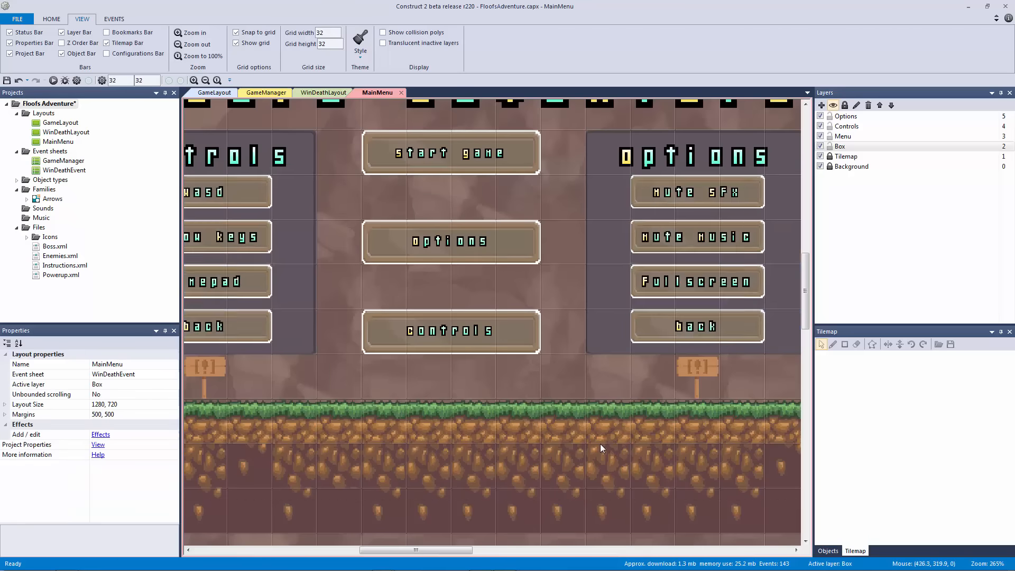
- Save the project and lock the Menu, Controls and Options layers
ctrl+scroll(557, 394, down, 5)
key(ctrl+s)
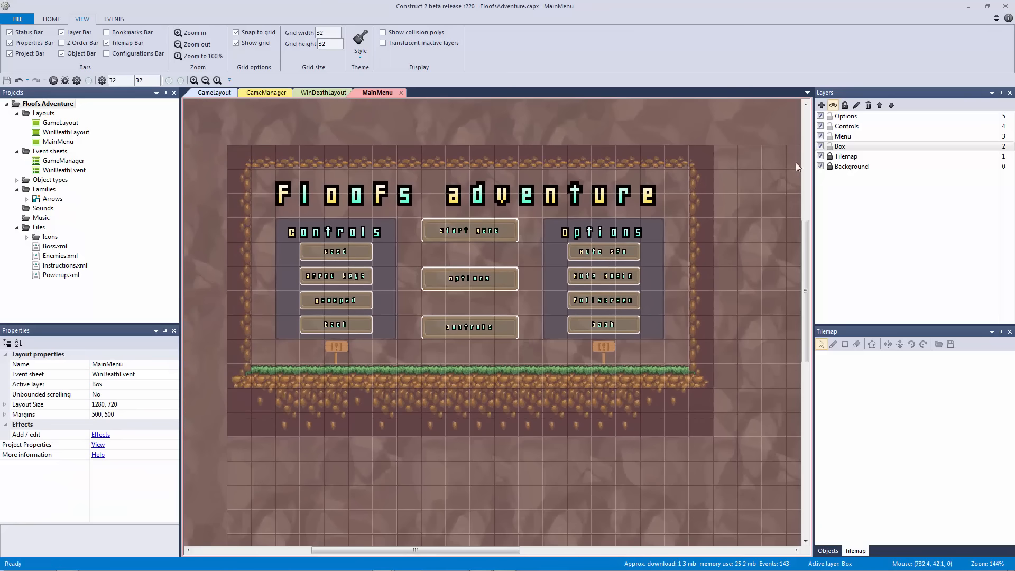
click(830, 127)
click(830, 126)
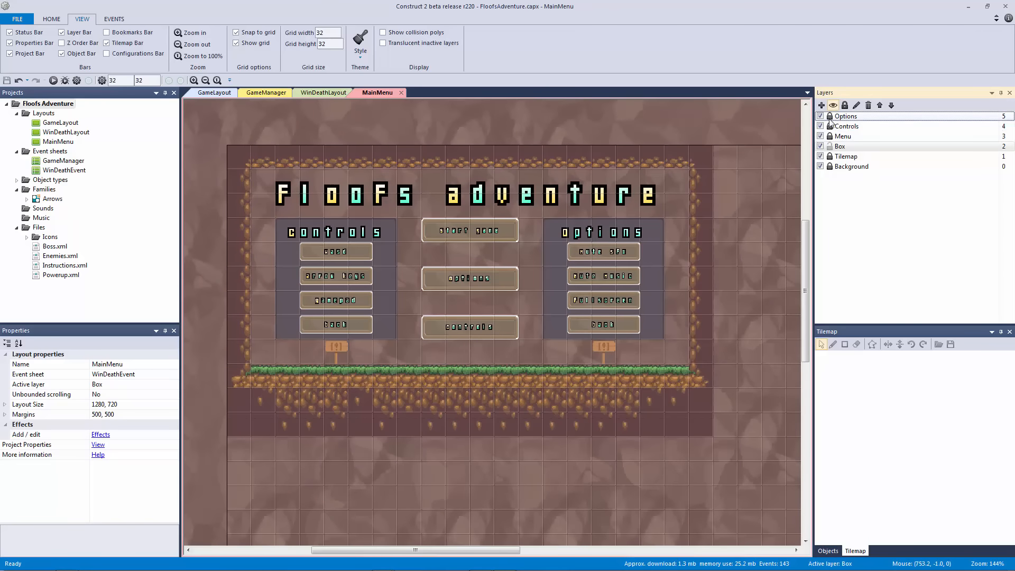
click(829, 116)
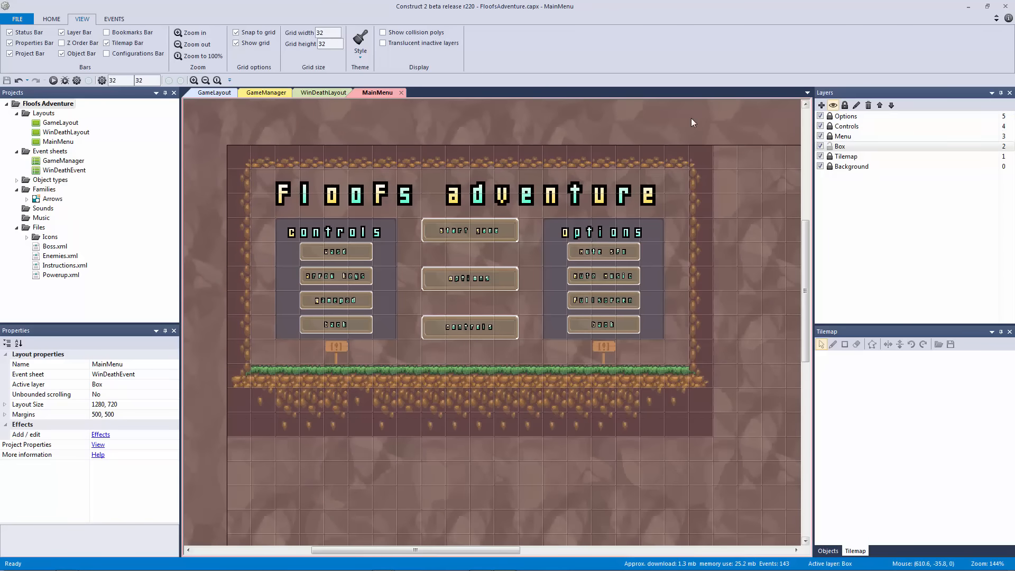
- Toggle the Box layer's visibility off and on to check which objects it holds, leaving it shown
click(820, 146)
click(821, 146)
click(820, 147)
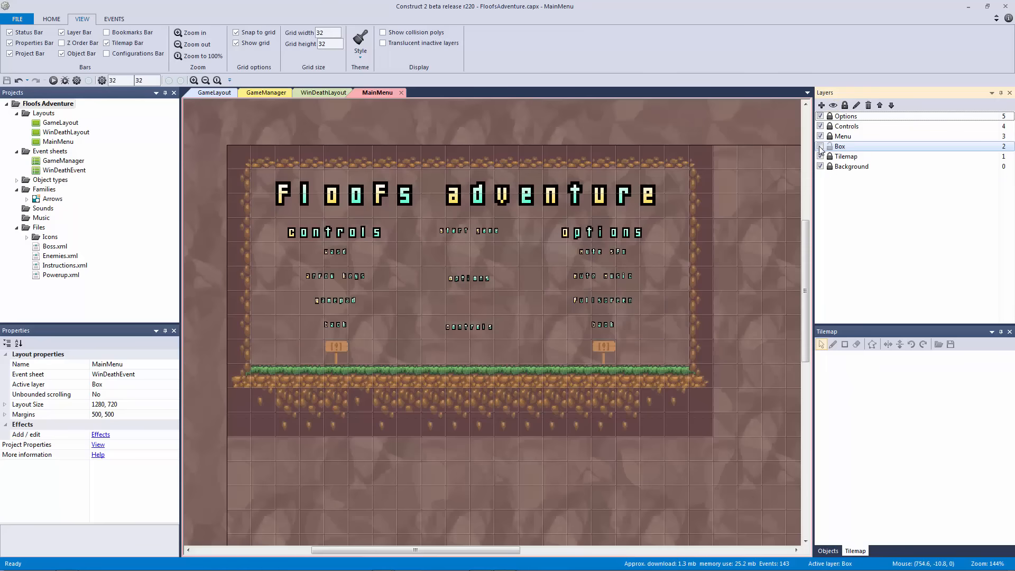
click(820, 146)
click(820, 146)
click(820, 146)
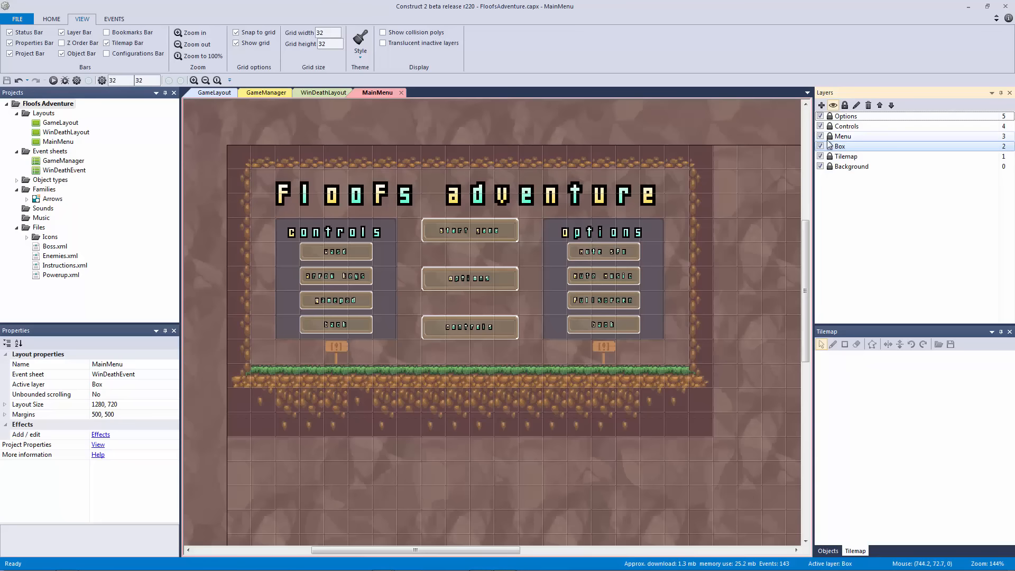
- Hide the Options, Controls and Menu layers so that only the boxes and scenery are shown
click(820, 116)
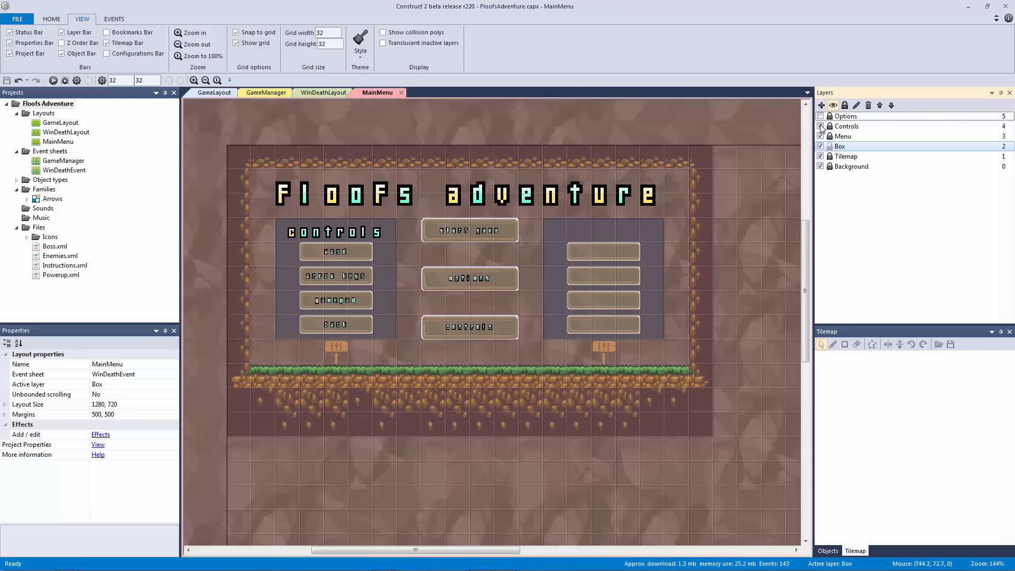
click(820, 127)
click(820, 136)
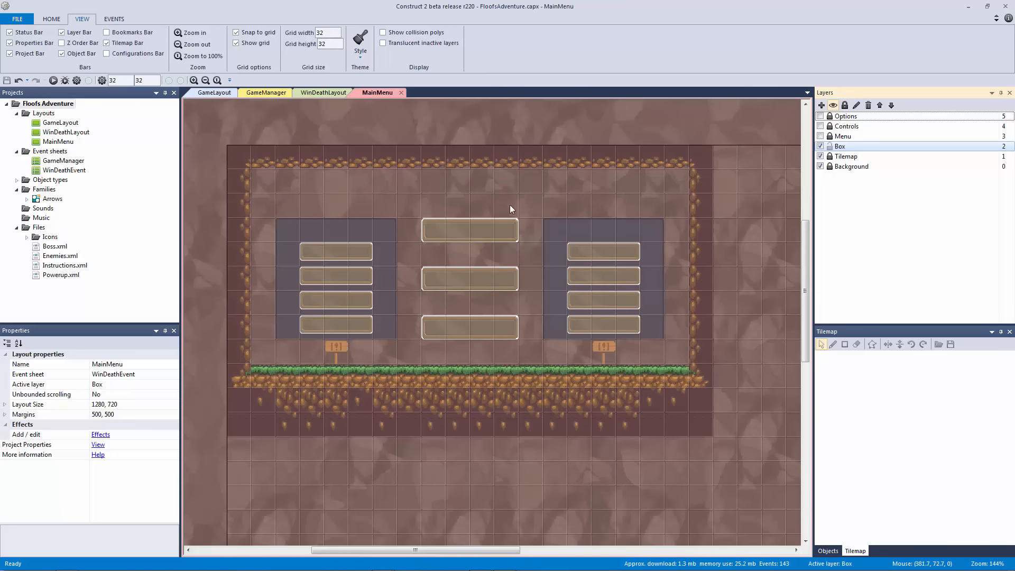
- Number the id variable of the three central menu boxes consecutively downward, starting with 0 and 1
click(471, 230)
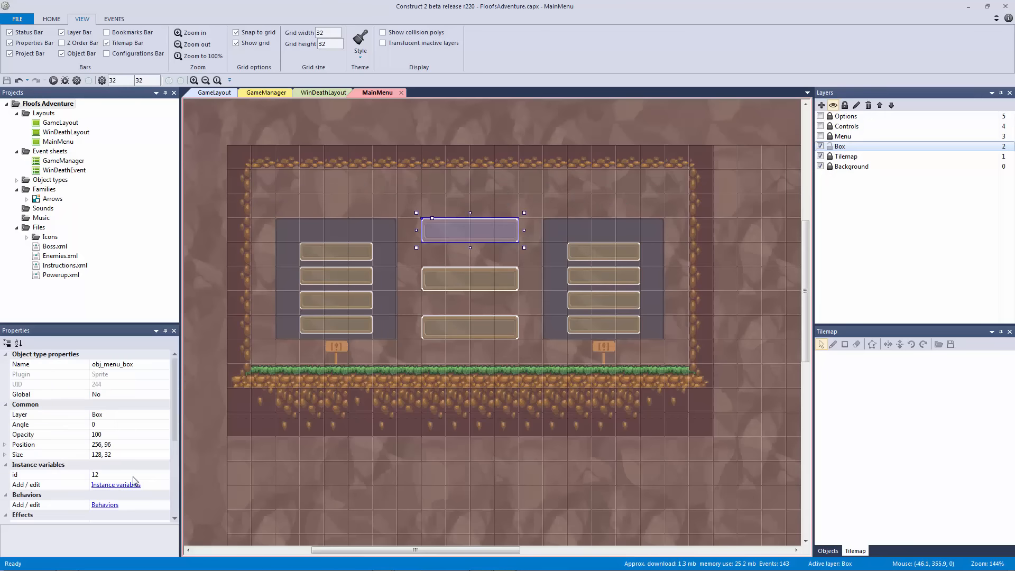
click(163, 474)
text(0)
key(Return)
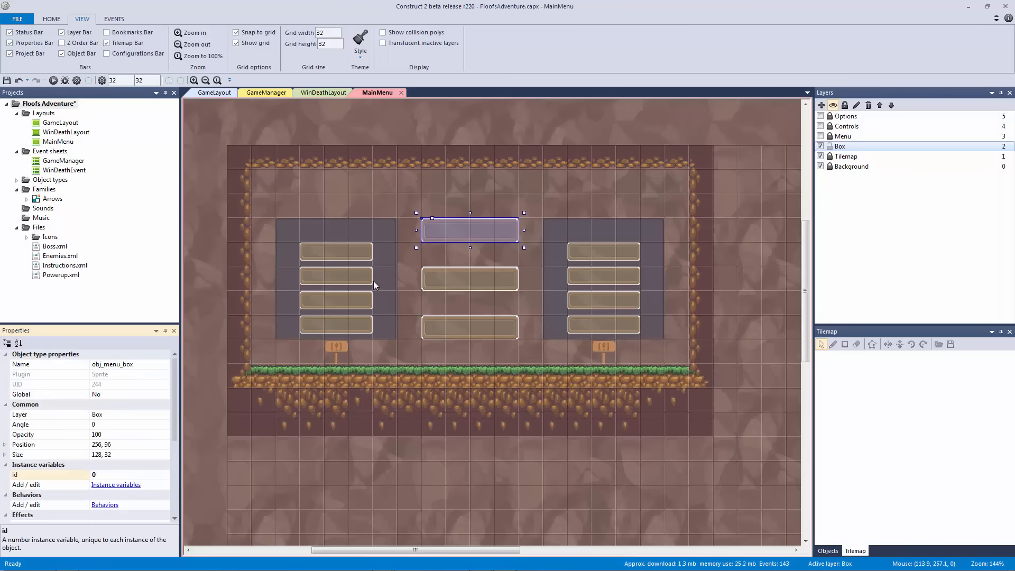
click(434, 282)
click(136, 474)
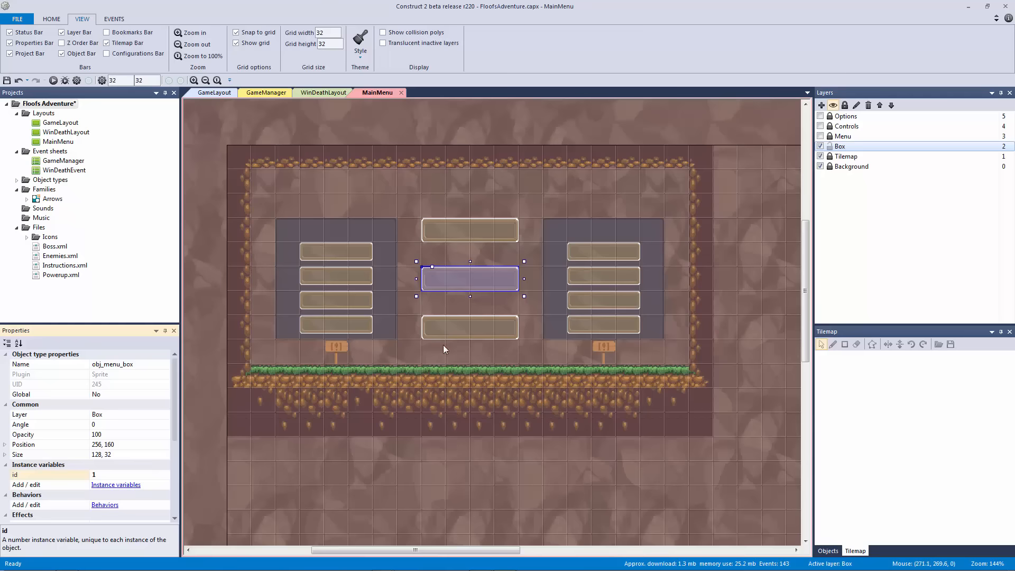
click(455, 331)
click(127, 475)
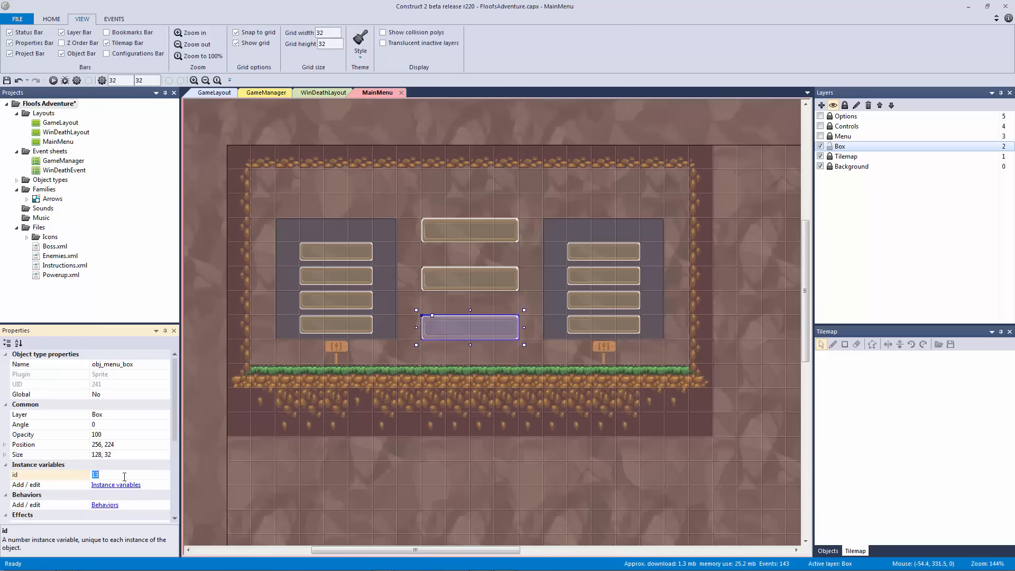
- Set the id of the Options panel's first menu box to 3 and its second to 4
click(616, 250)
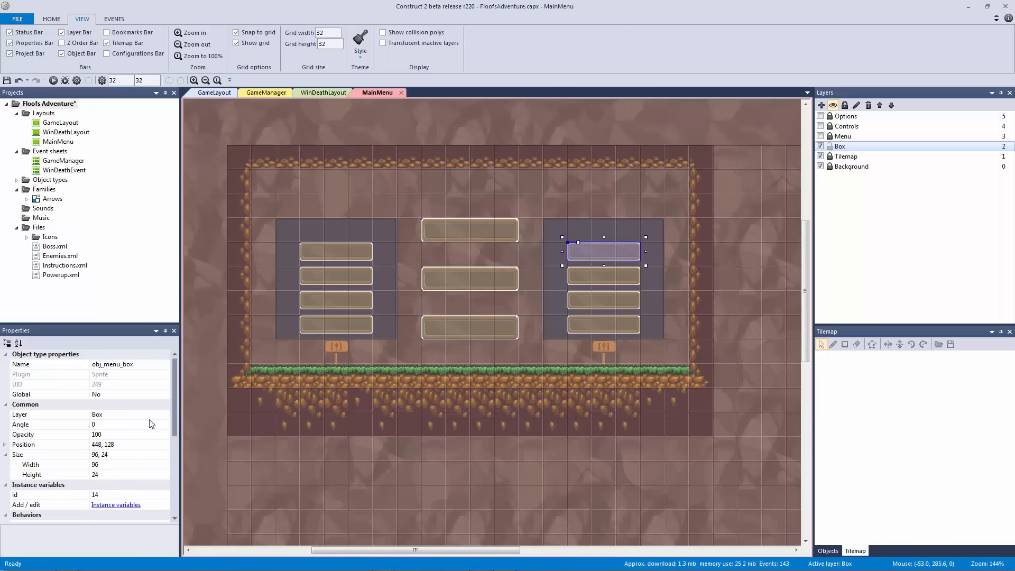
click(130, 496)
text(3)
key(Return)
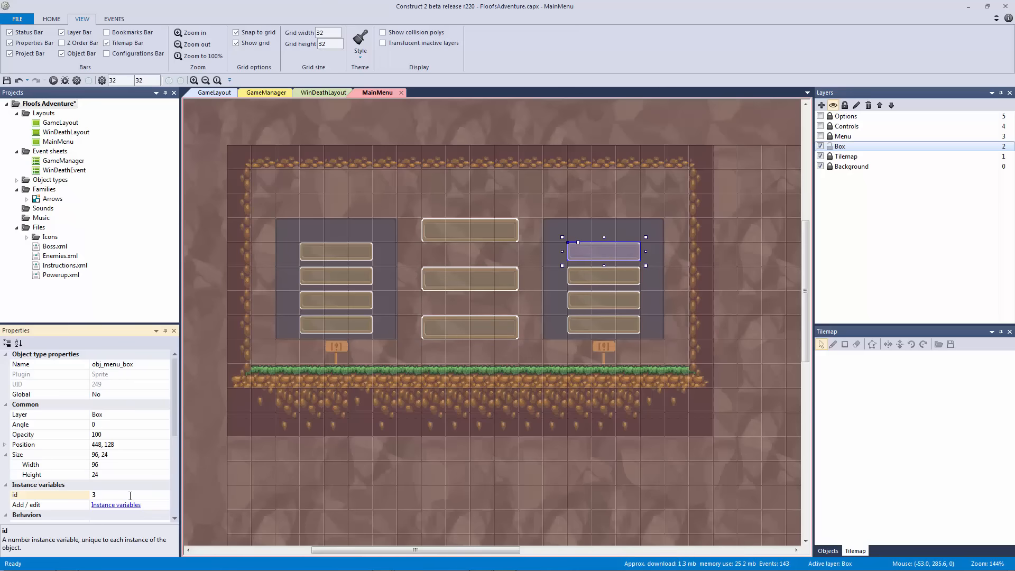
click(619, 275)
click(131, 476)
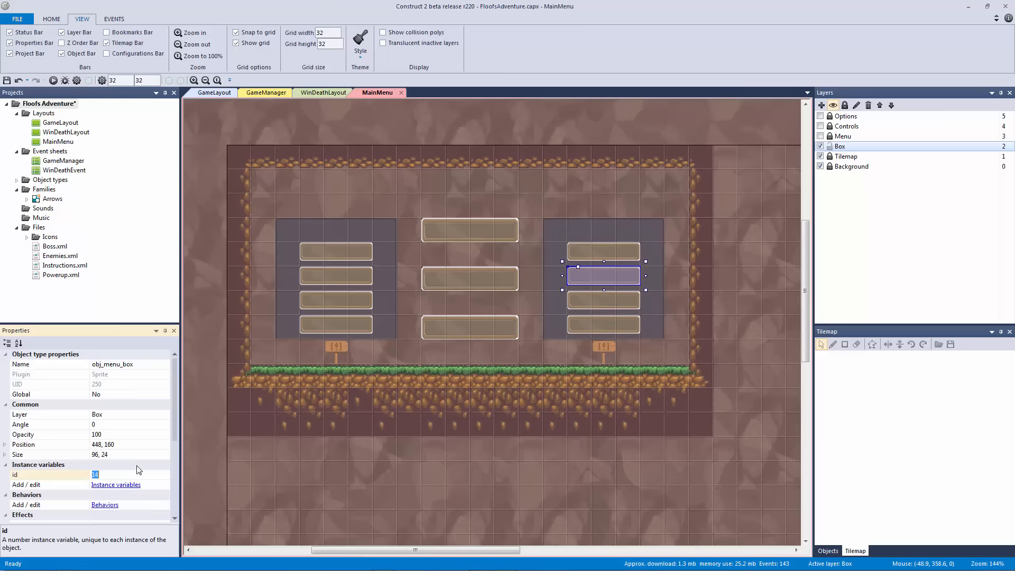
text(4)
key(Return)
- Set the id of the Options panel's third menu box to 5 and its fourth to 6
click(603, 300)
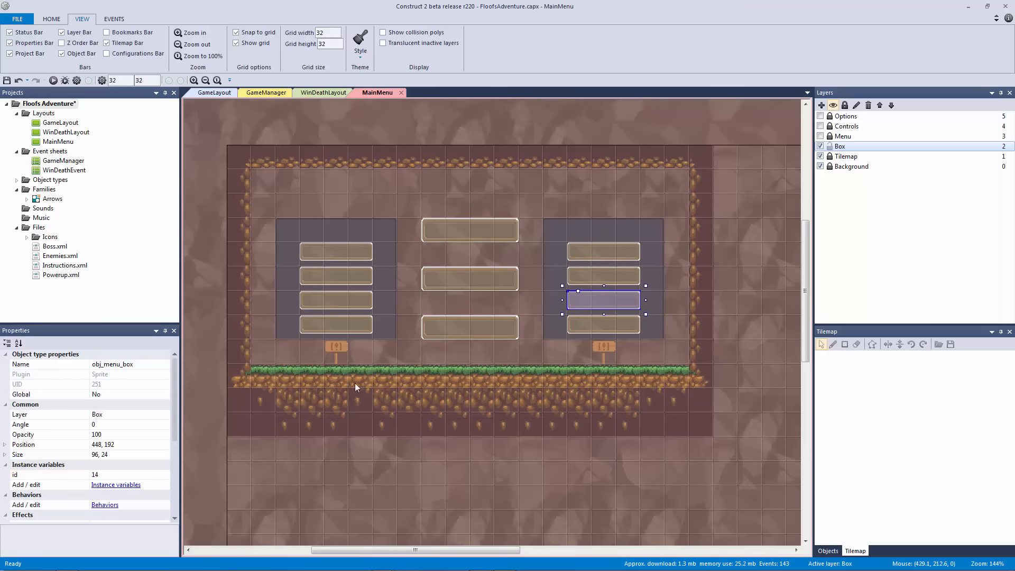
click(134, 474)
text(5)
key(Return)
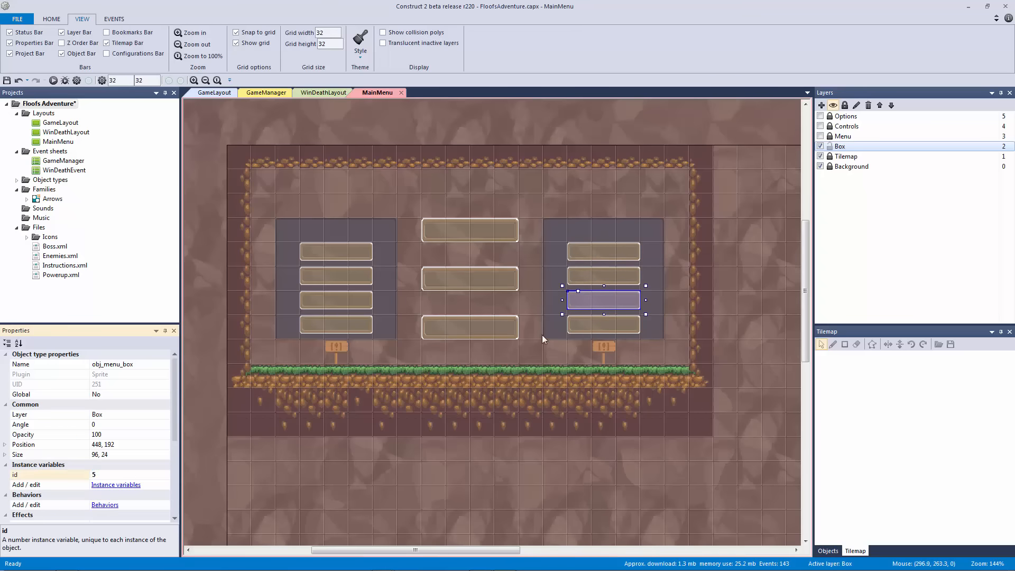
click(603, 323)
click(119, 474)
text(6)
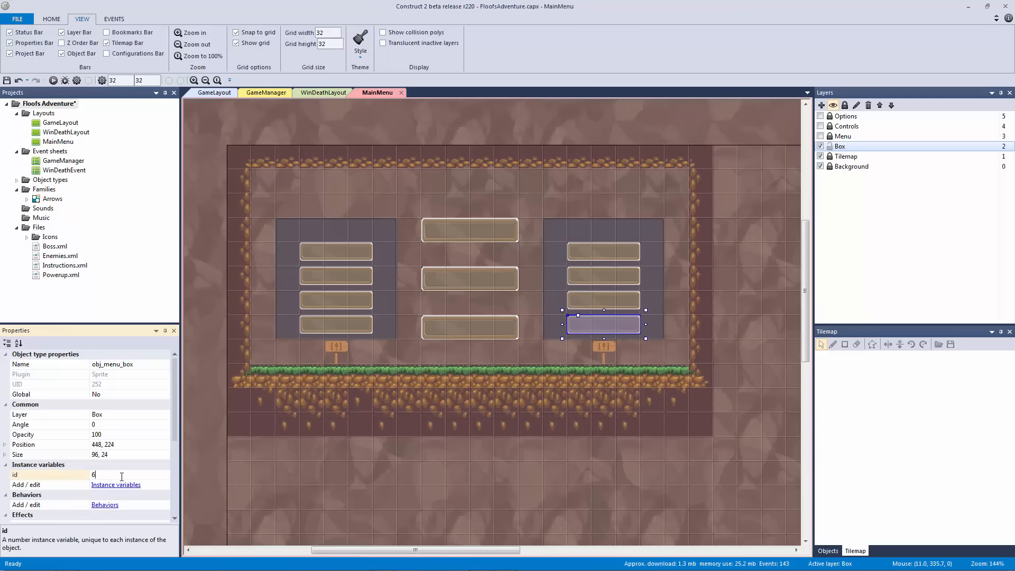
key(Return)
- Number the Controls panel's four menu box ids consecutively downward, with 8 for the second and 10 for the last, and save the project
click(323, 247)
click(114, 474)
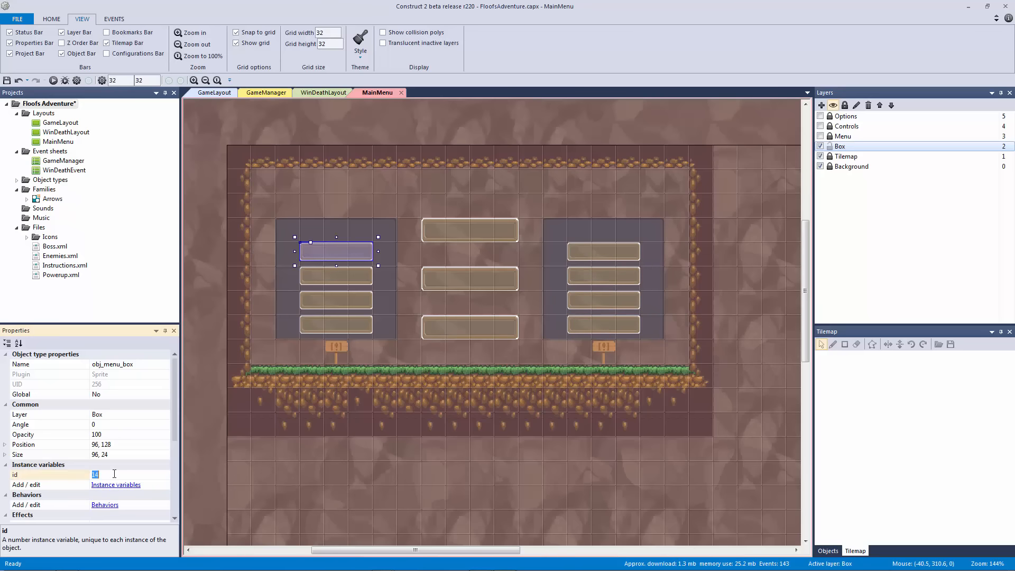
click(311, 272)
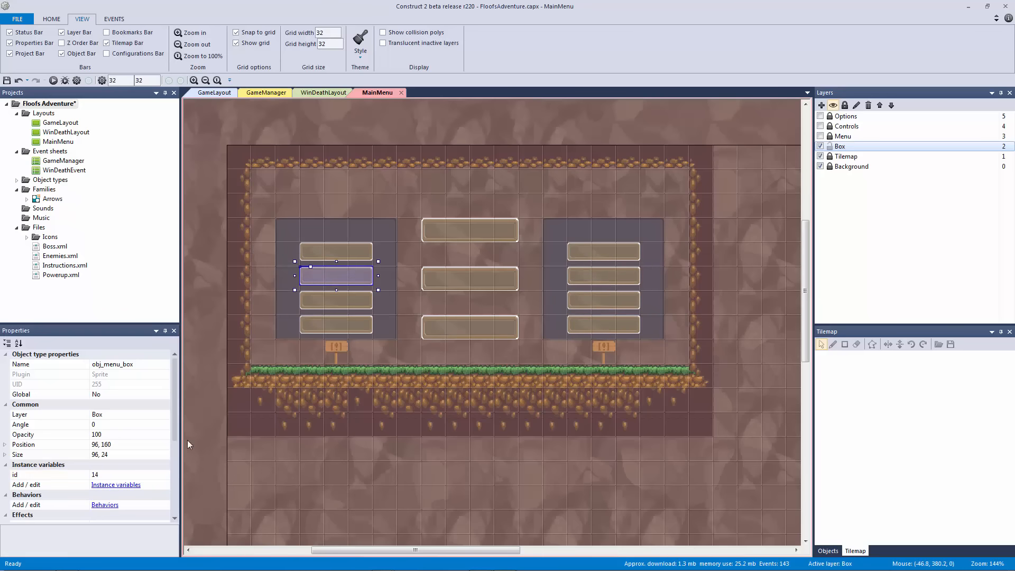
click(126, 477)
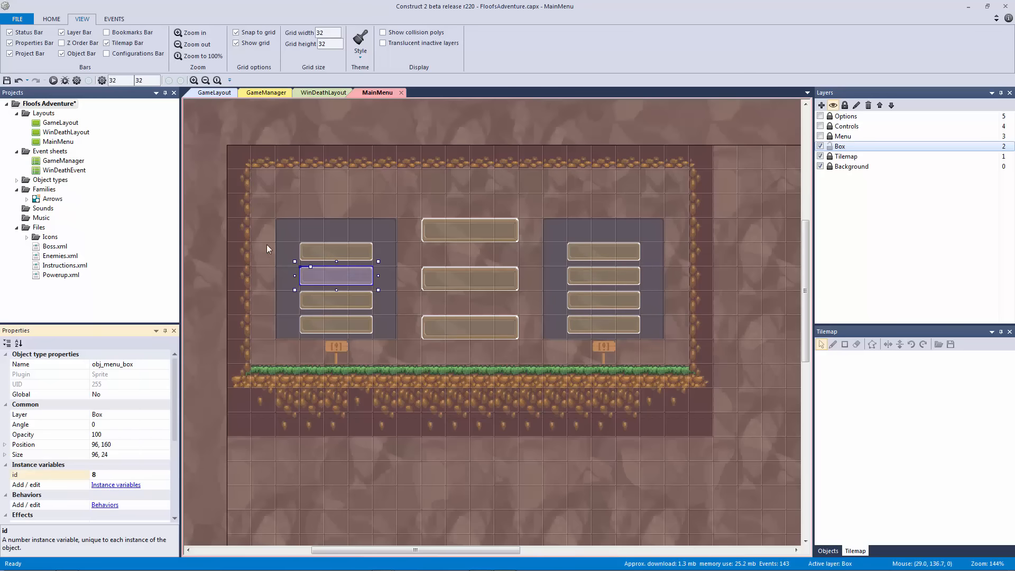
click(313, 300)
click(122, 472)
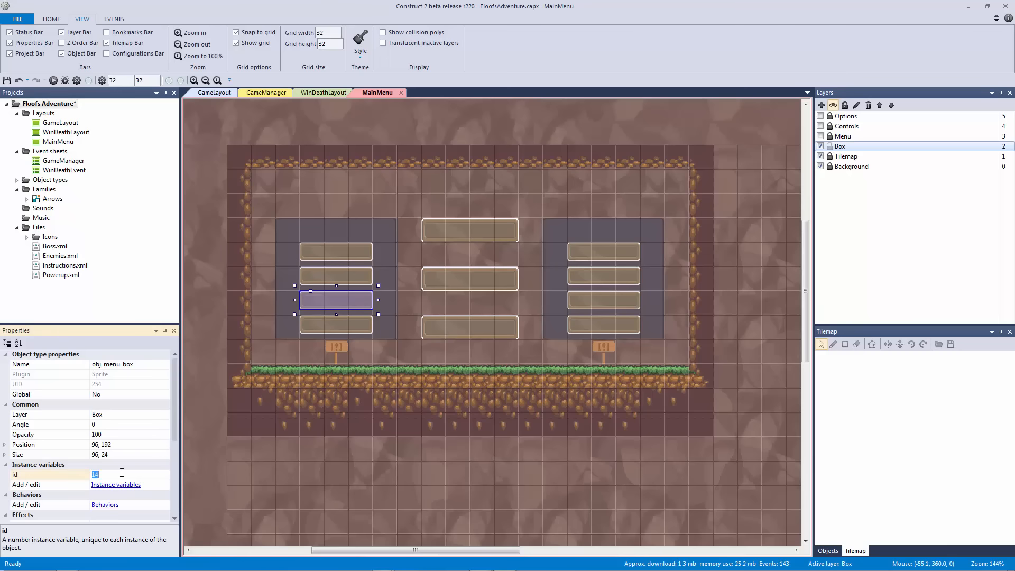
click(346, 323)
click(130, 473)
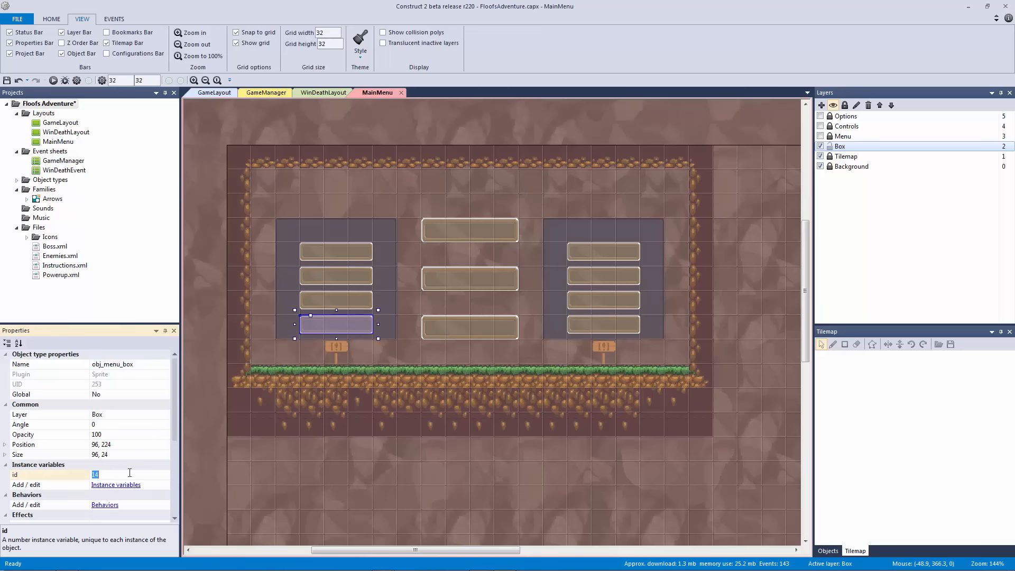
text(10)
key(Return)
key(ctrl+s)
- Switch to WinDeathLayout and check the id values of its central, Stats and Credits menu boxes
click(328, 92)
click(469, 332)
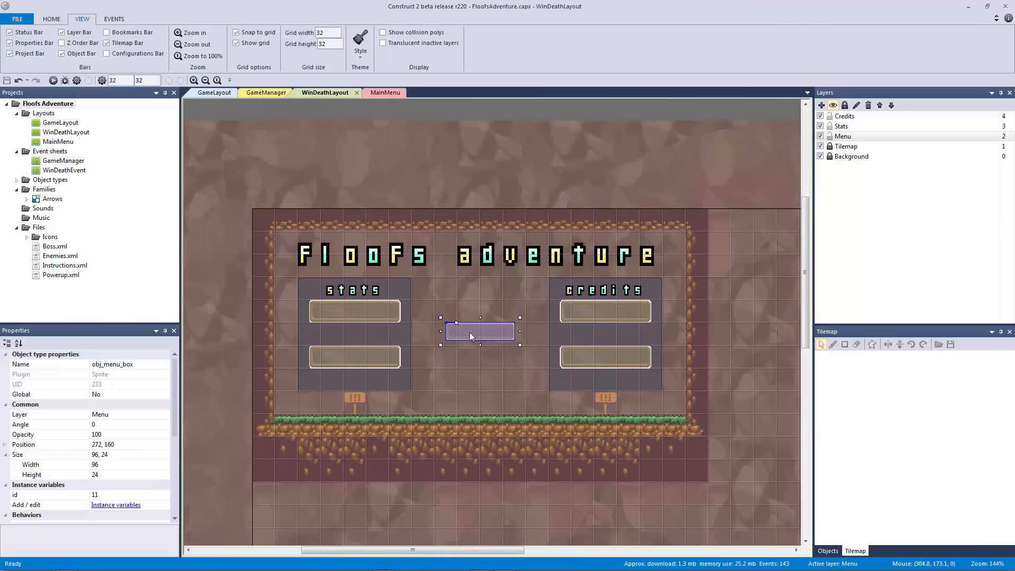
click(384, 315)
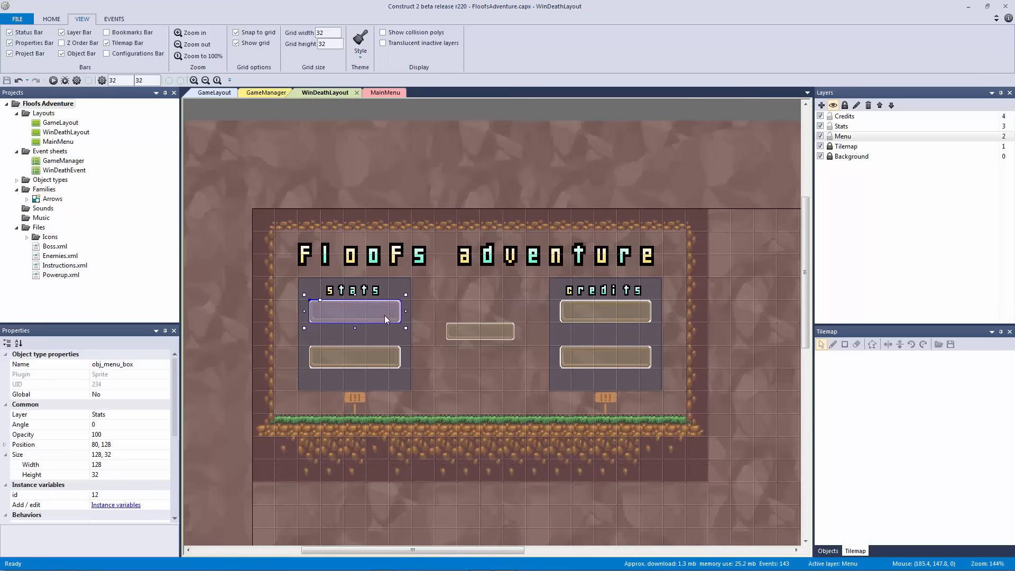
click(373, 362)
click(598, 316)
click(594, 355)
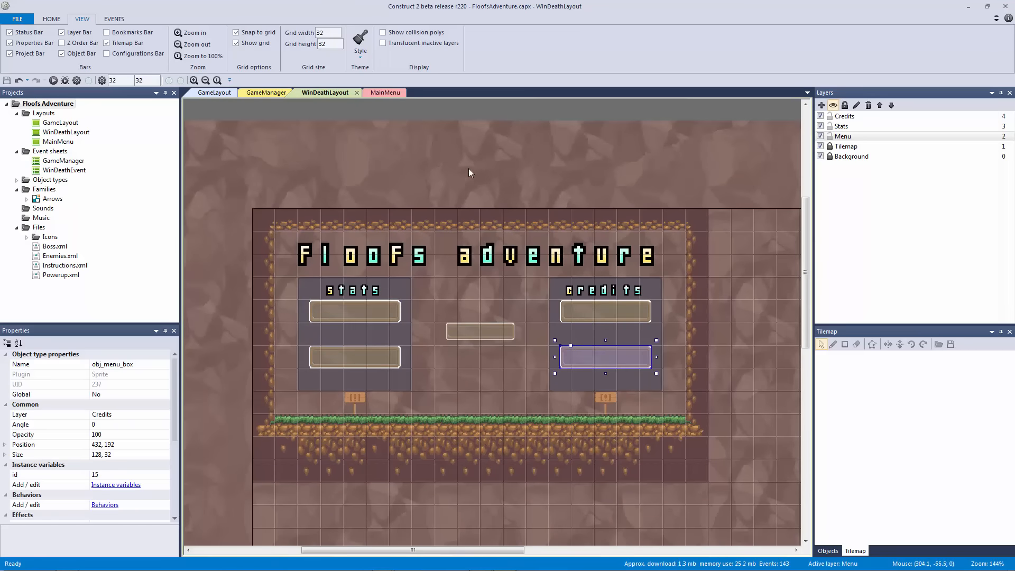
- Return to the MainMenu layout and make its Options, Controls and Menu layers visible
click(466, 165)
ctrl+scroll(464, 167, down, 3)
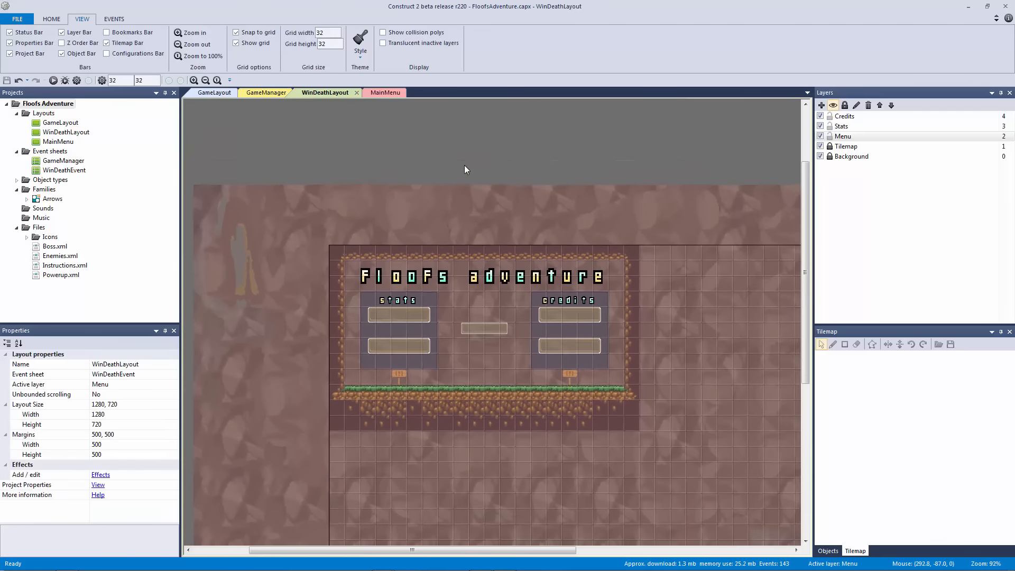
ctrl+scroll(464, 169, up, 1)
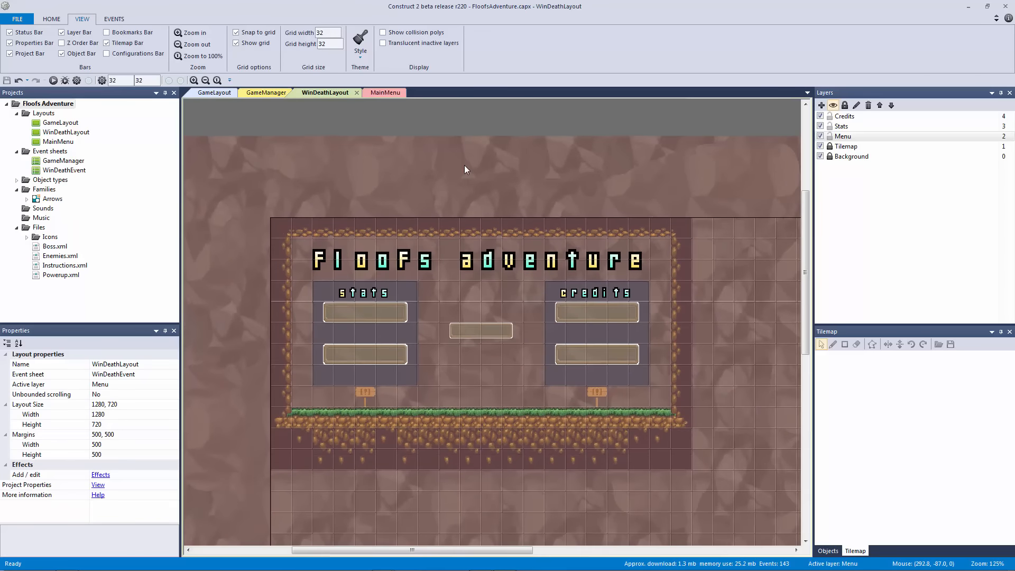
click(396, 93)
click(340, 94)
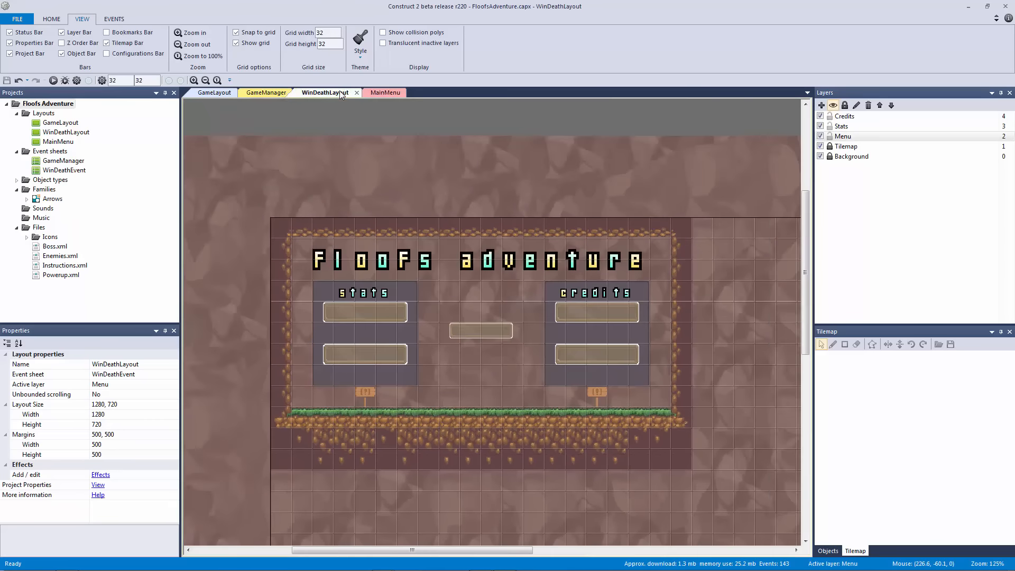
click(384, 93)
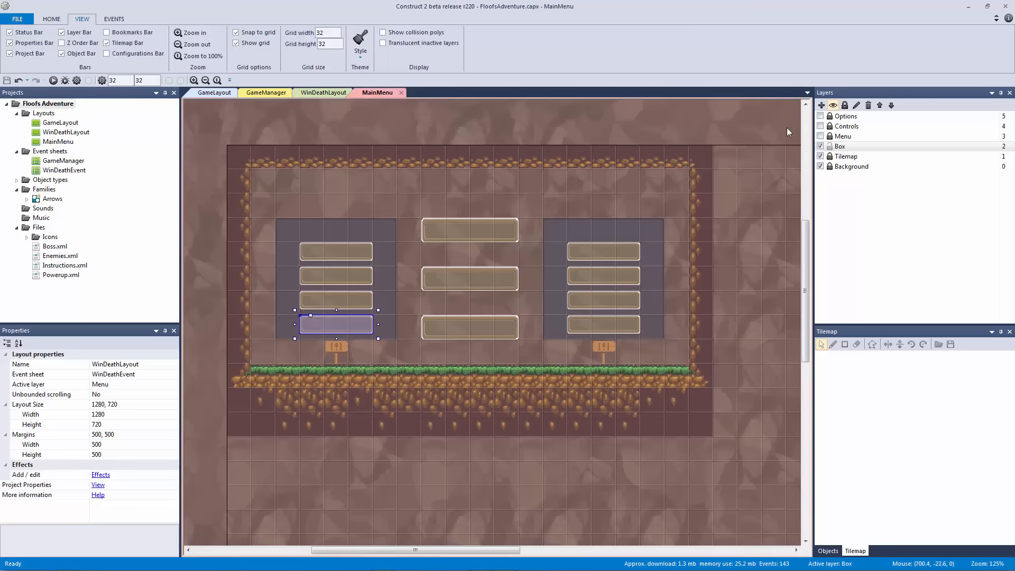
click(820, 129)
click(820, 117)
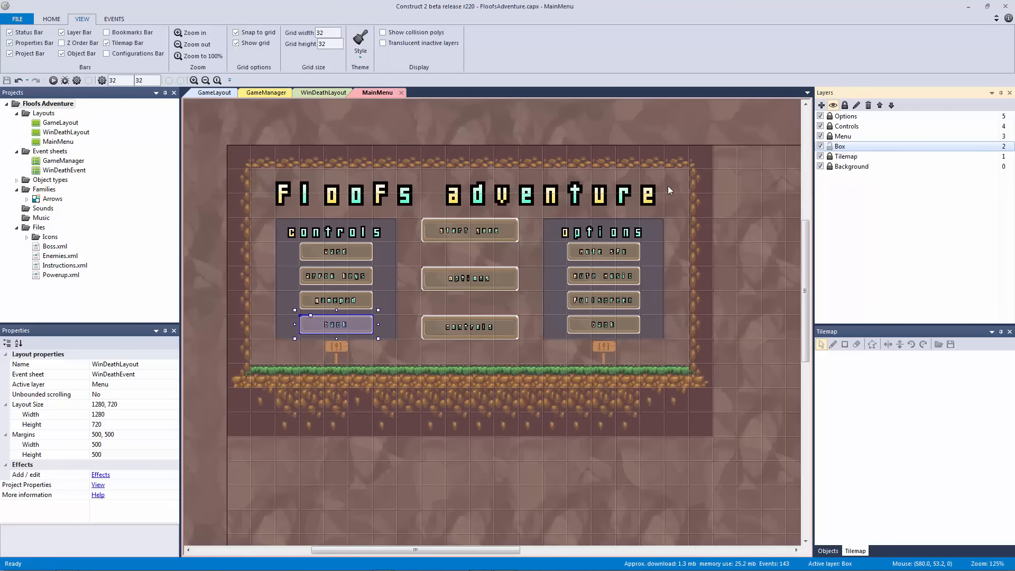
click(607, 248)
click(343, 94)
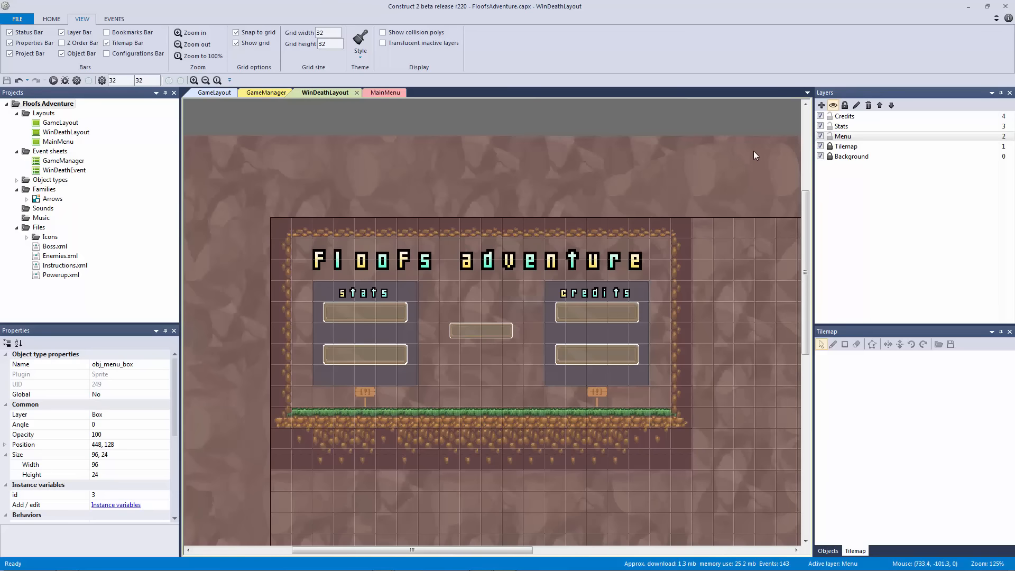
click(604, 316)
drag(603, 314, 601, 313)
key(ctrl+z)
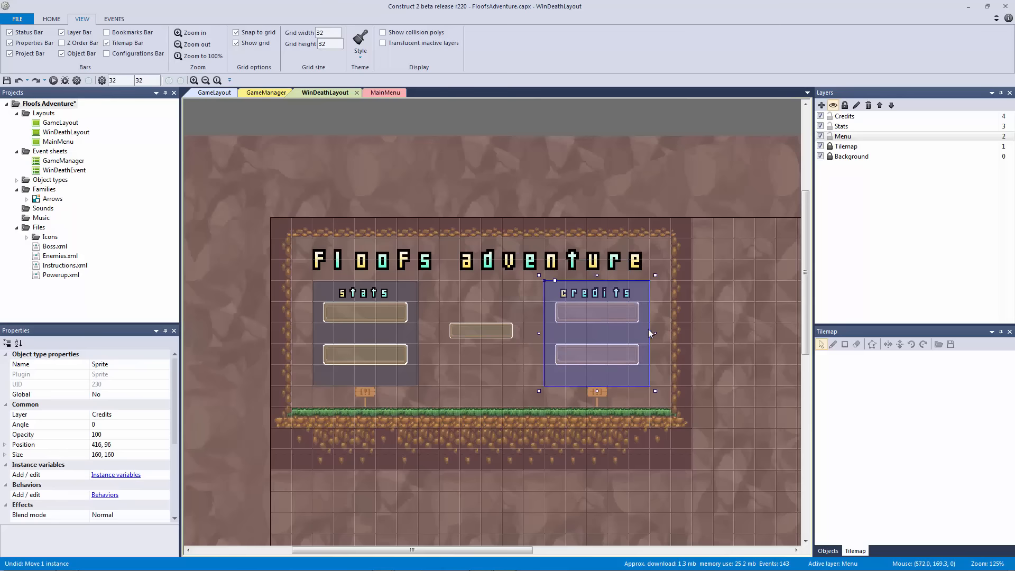
key(ctrl+z)
click(628, 329)
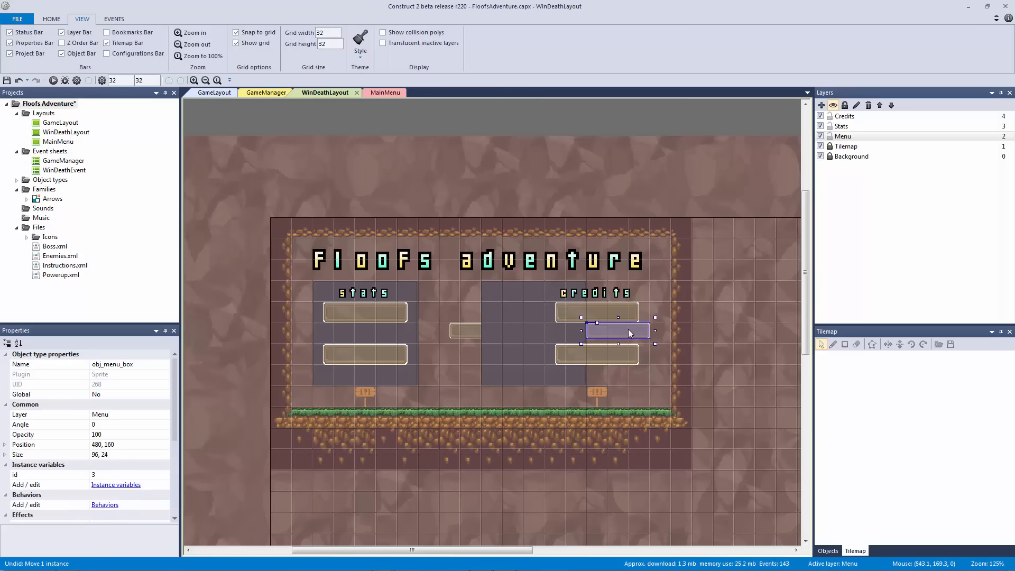
key(Delete)
drag(564, 324, 620, 331)
click(498, 221)
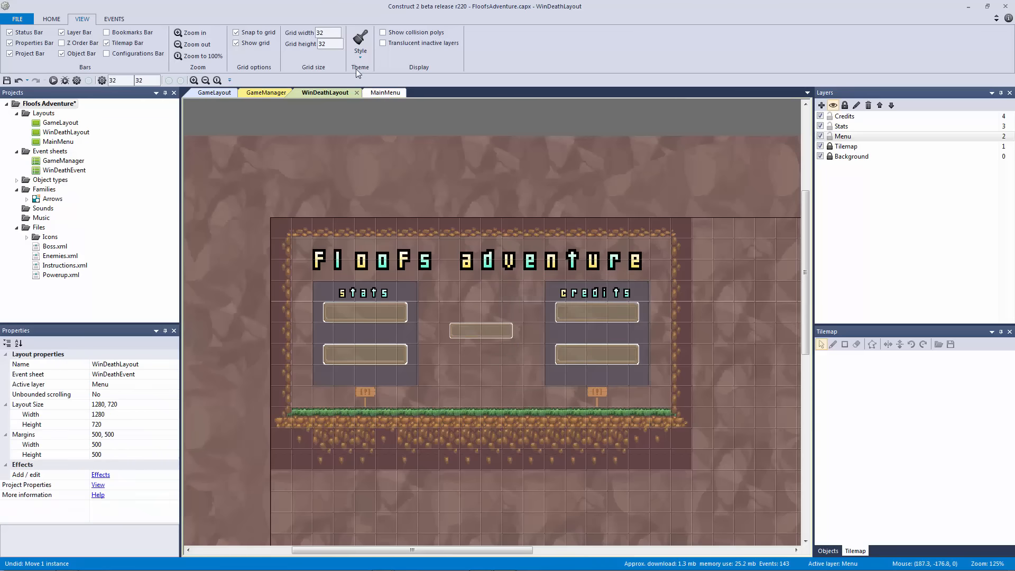
click(388, 93)
click(619, 243)
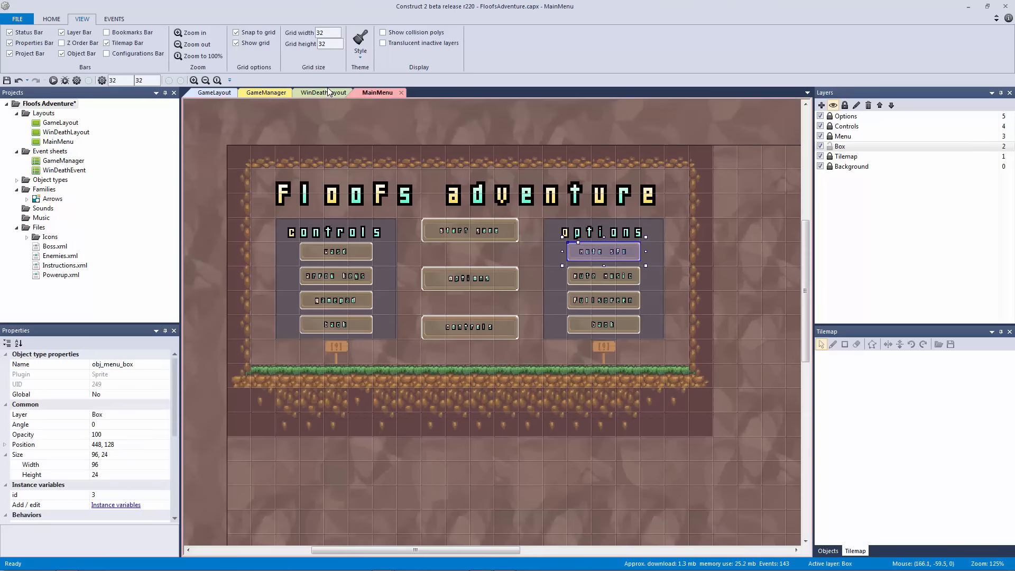
- In WinDeathLayout, lock the Menu layer, make Credits the active layer, and try pasting the copied menu box there
click(345, 95)
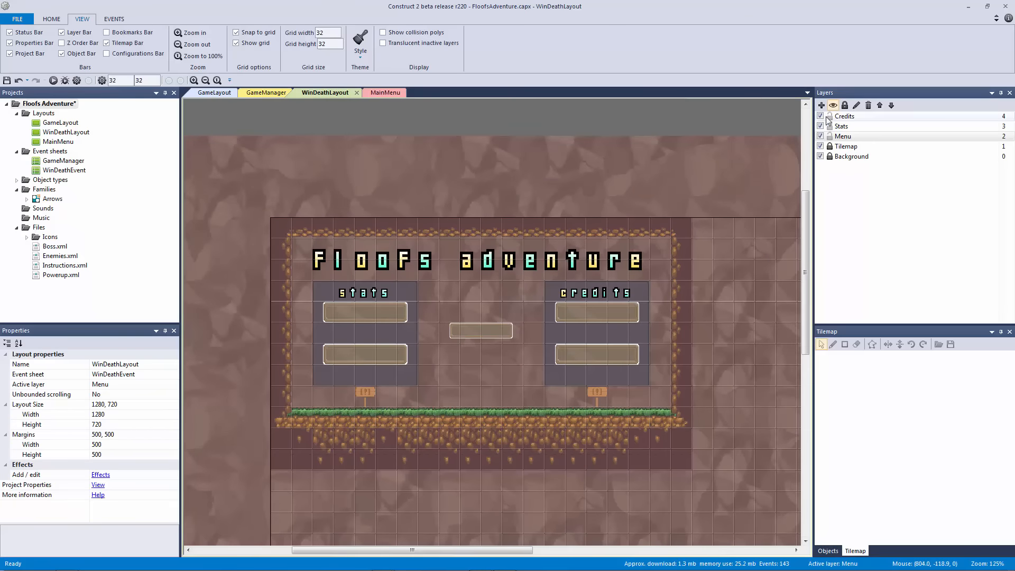
click(844, 115)
key(ctrl+v)
click(620, 319)
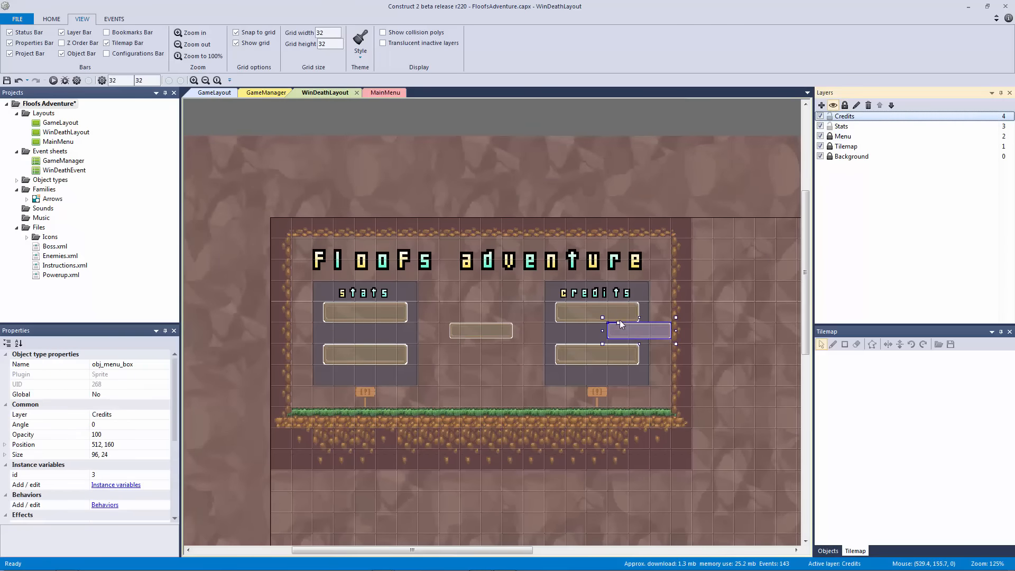
key(Delete)
- Unlock MainMenu's Options layer and copy its Mute Sfx label onto WinDeathLayout's Credits layer, over the first Credits box at 416, 128
click(385, 92)
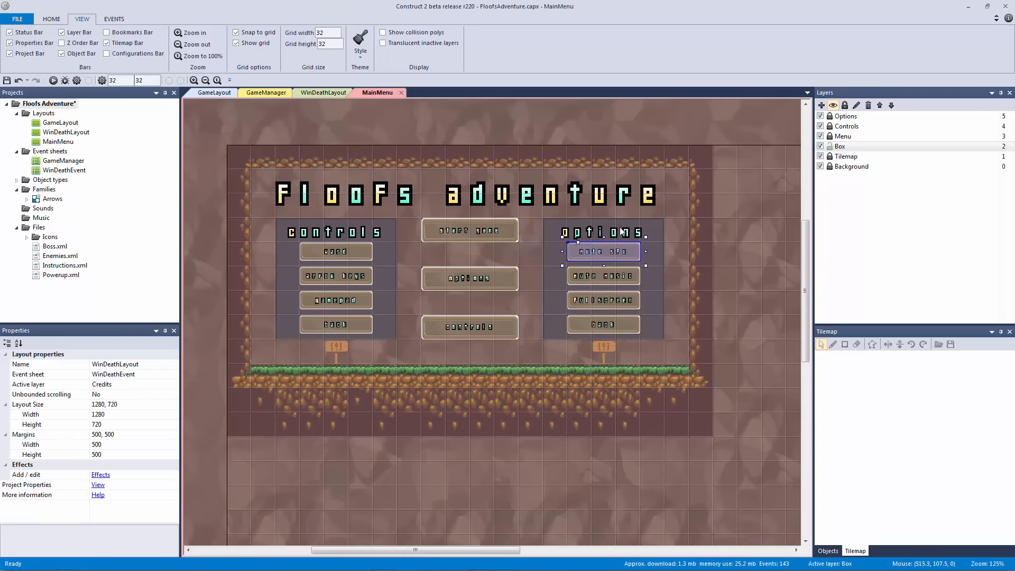
click(846, 116)
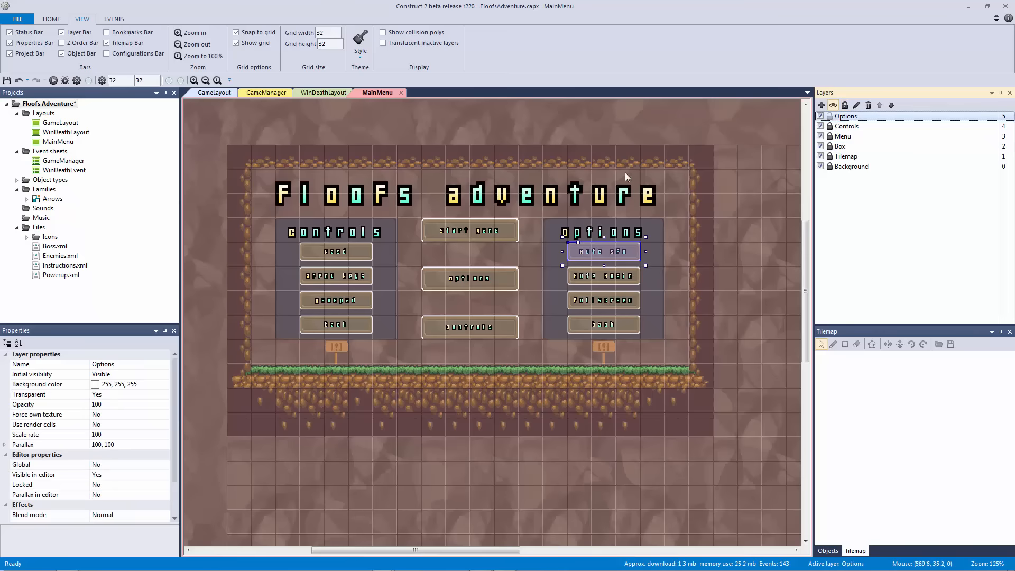
click(617, 246)
click(342, 94)
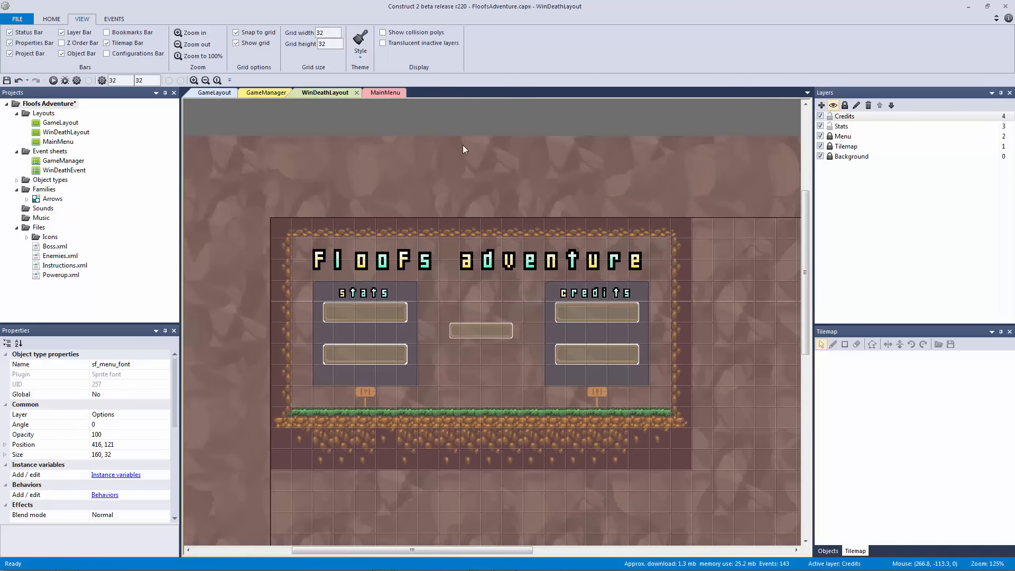
key(ctrl+v)
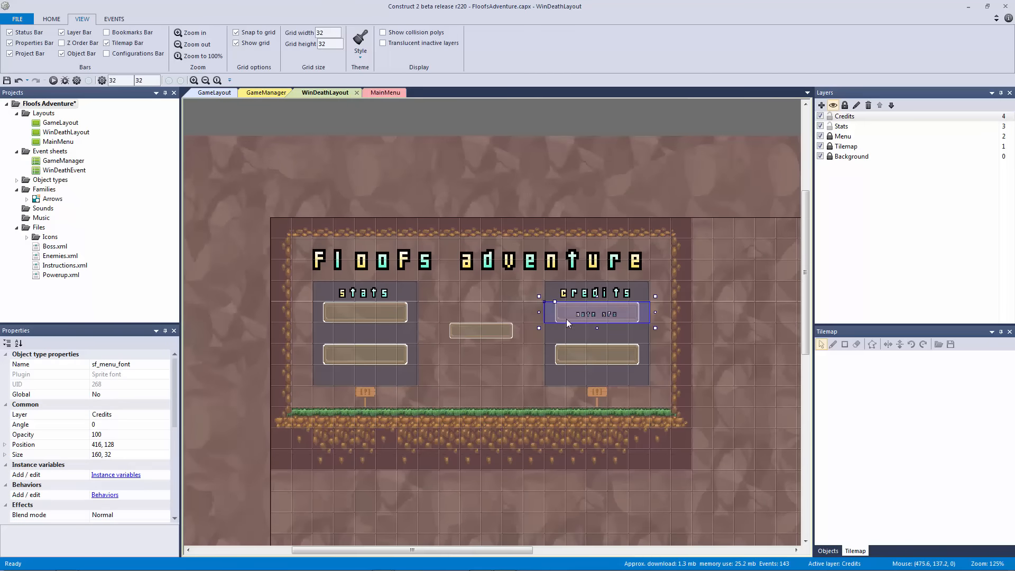
- Set the text of the label over the first Credits box to the creator's credit name
click(165, 407)
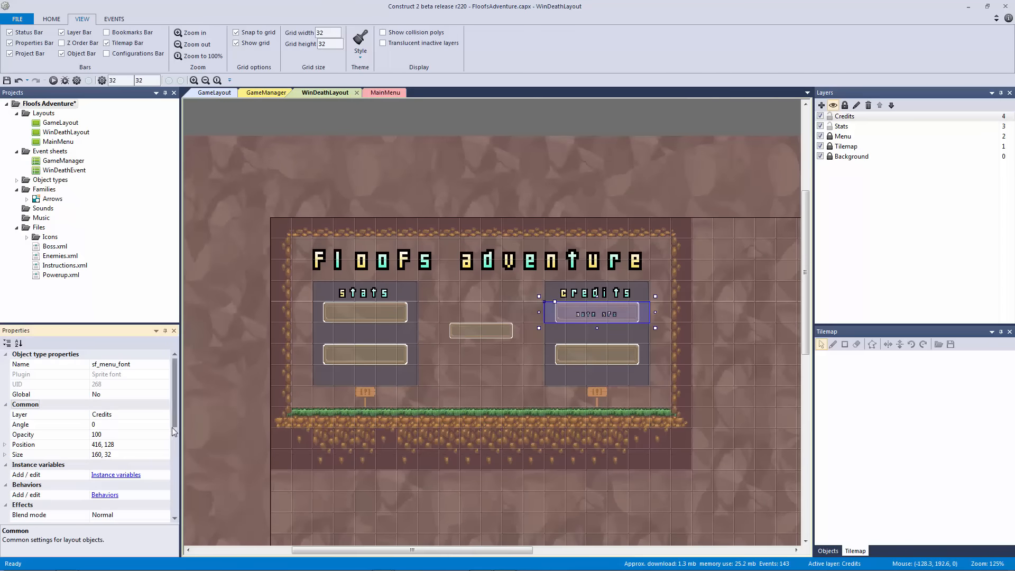
drag(172, 427, 180, 496)
click(136, 417)
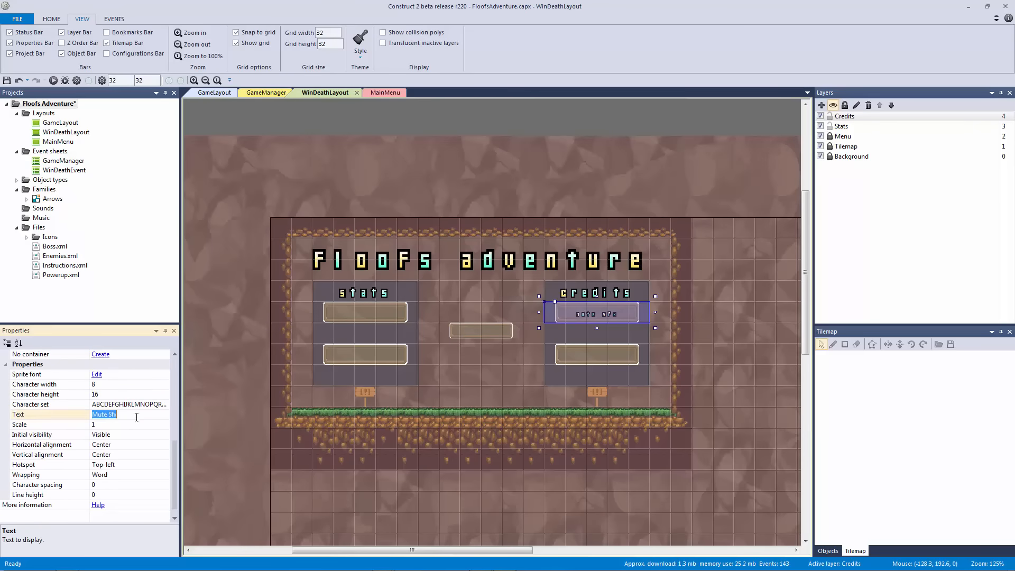
text(Jre)
click(639, 237)
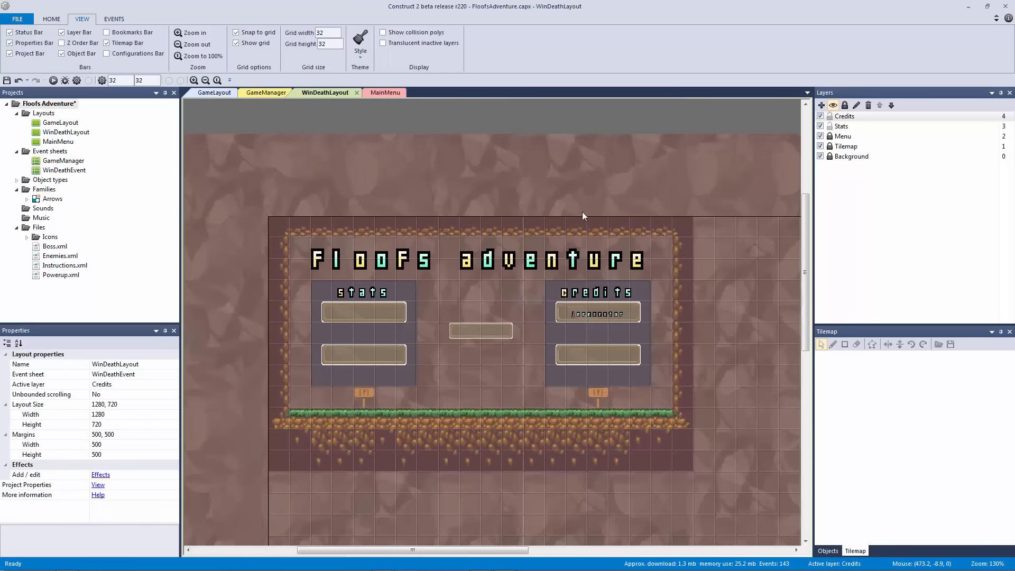
- Duplicate the Credits label and centre the copy over the central menu box at position 242, 153
ctrl+scroll(582, 212, up, 5)
middle_drag(452, 281, 568, 279)
ctrl+drag(738, 307, 570, 331)
key(Left)
key(Left)
key(Left)
key(Left)
key(Left)
key(Left)
key(Left)
key(Left)
key(Left)
key(Left)
key(Left)
key(Left)
key(Left)
key(Left)
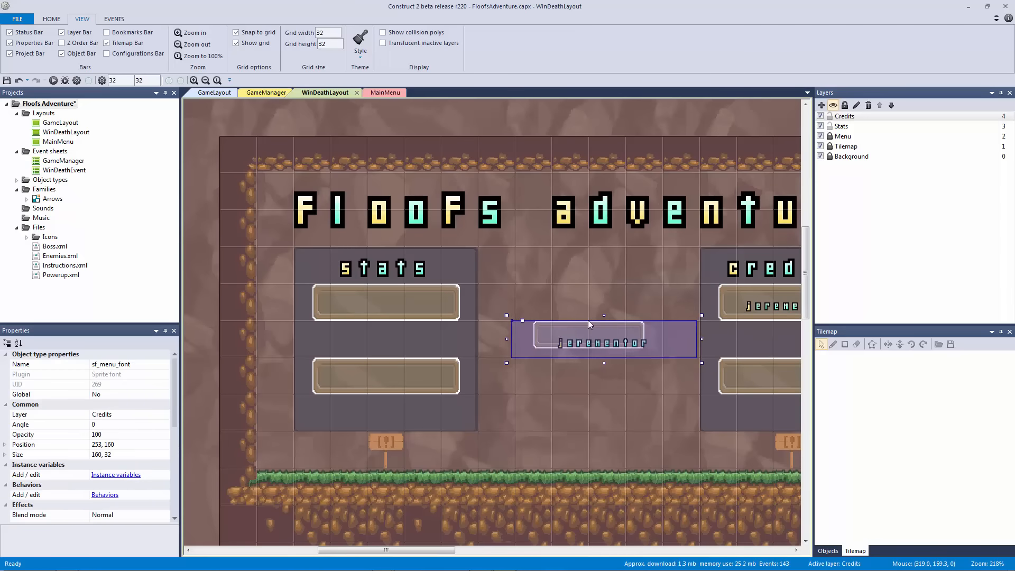
key(Left)
key(Up)
key(Up)
key(Up)
key(Up)
key(Up)
key(Up)
key(Up)
key(Up)
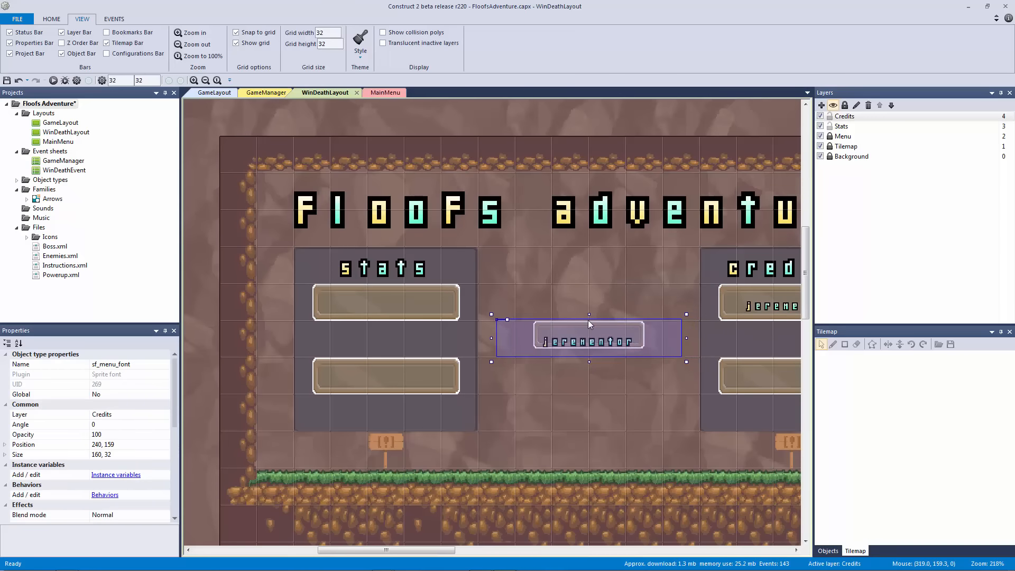
key(Right)
key(Down)
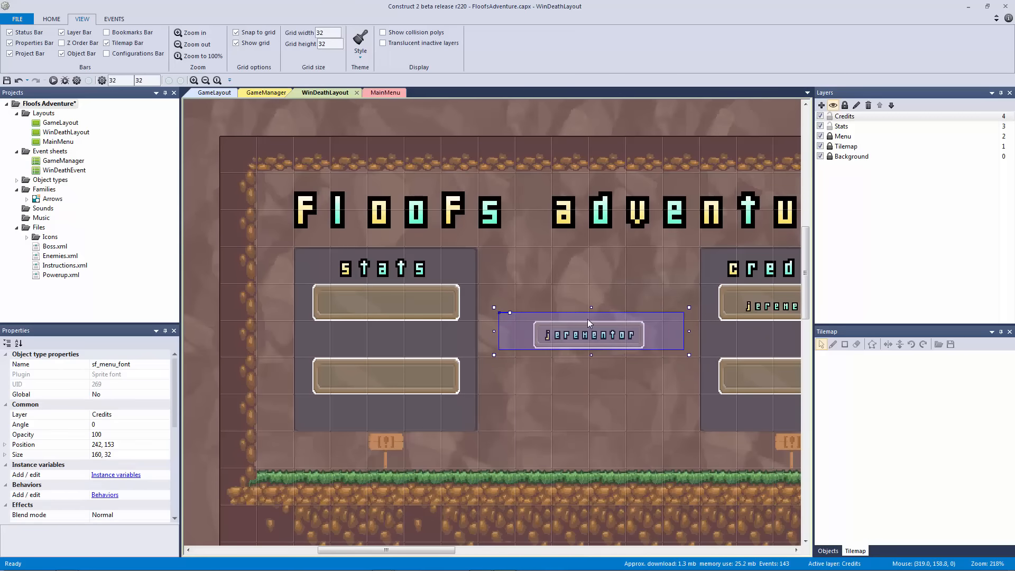
- Move the central label to the Menu layer and set its text to Restart
click(159, 414)
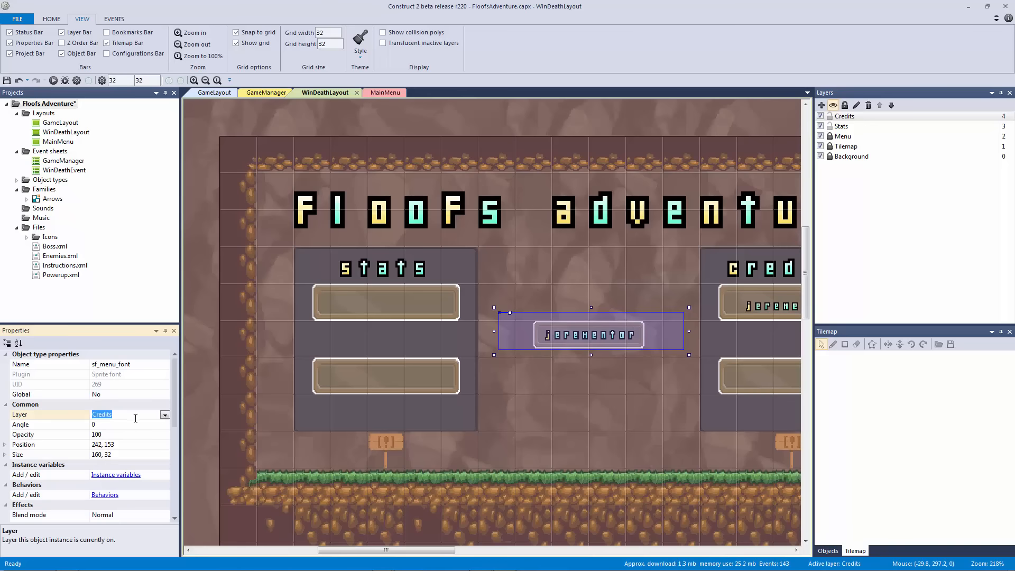
click(165, 415)
click(153, 440)
scroll(170, 457, down, 3)
scroll(169, 458, down, 1)
click(105, 494)
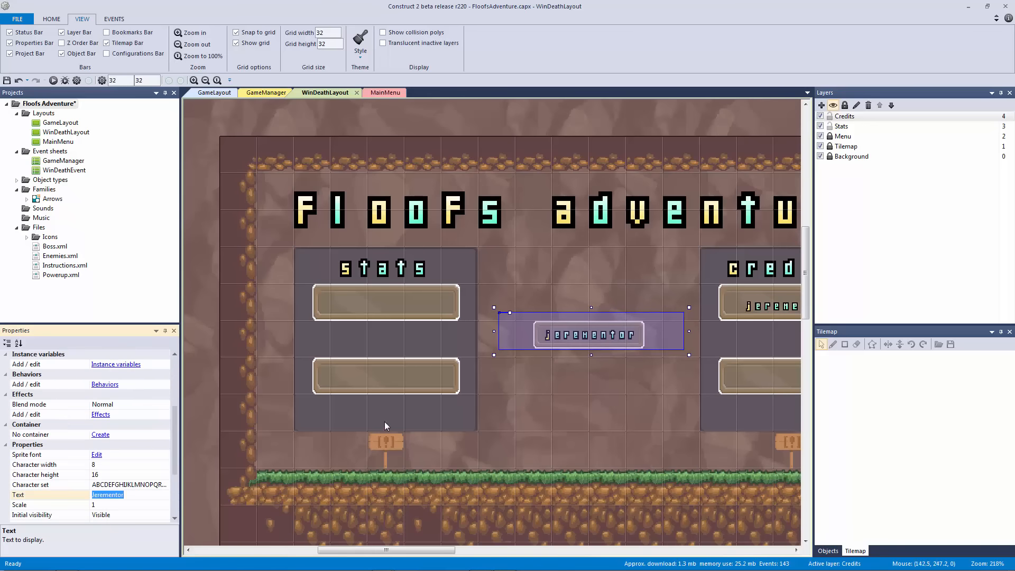
text(Restart)
key(Return)
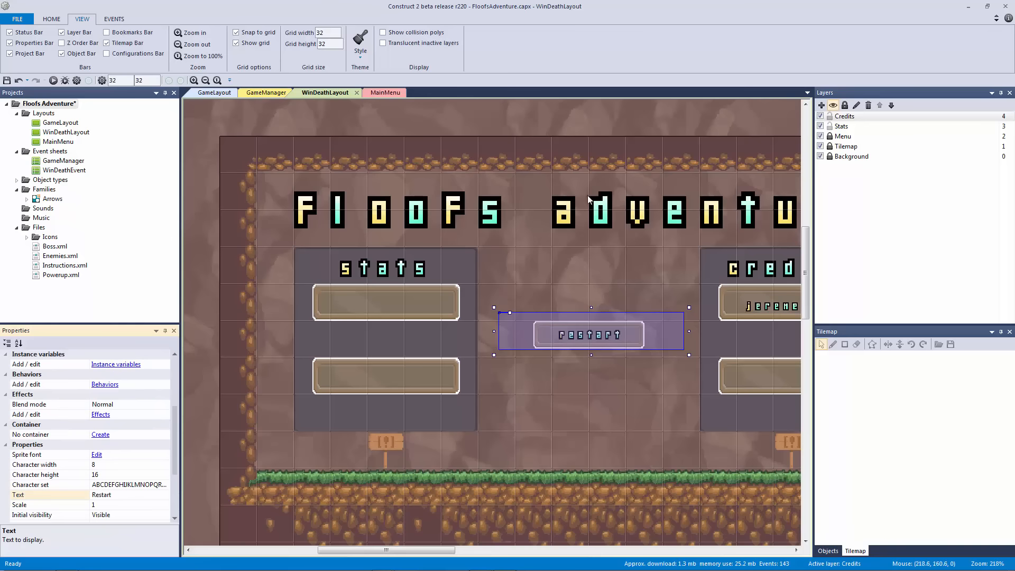
drag(594, 308, 581, 336)
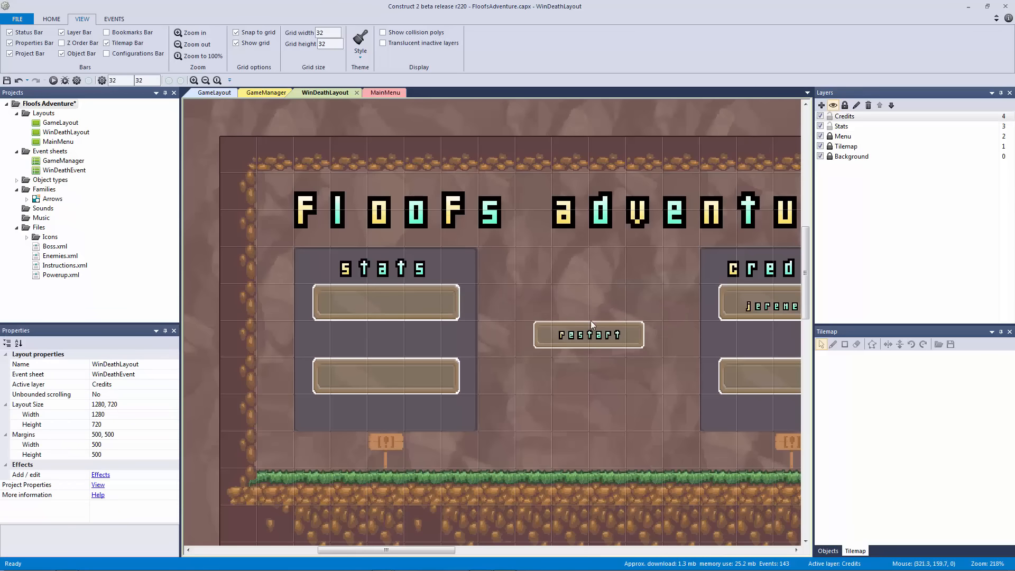
click(786, 308)
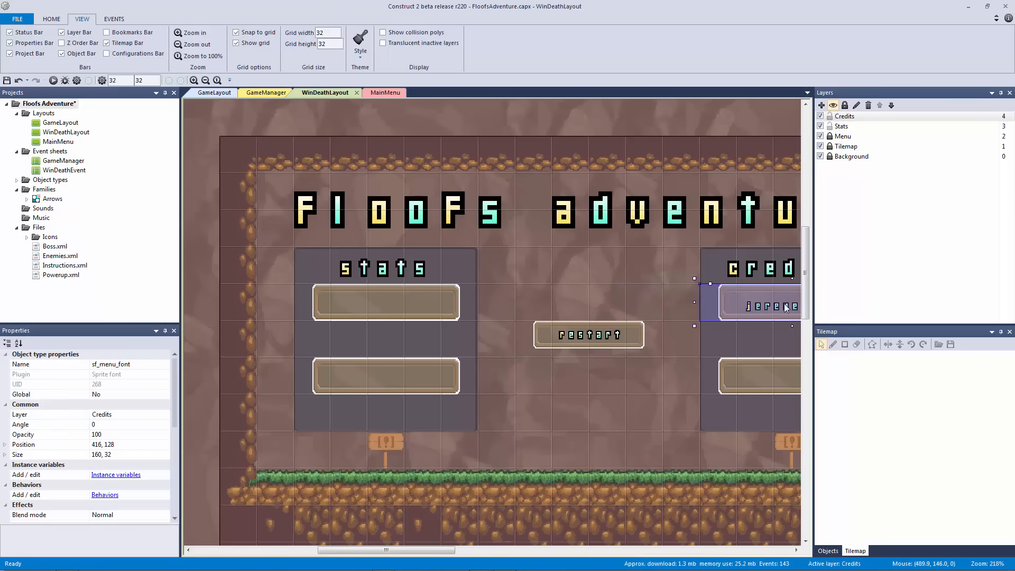
ctrl+drag(785, 308, 377, 307)
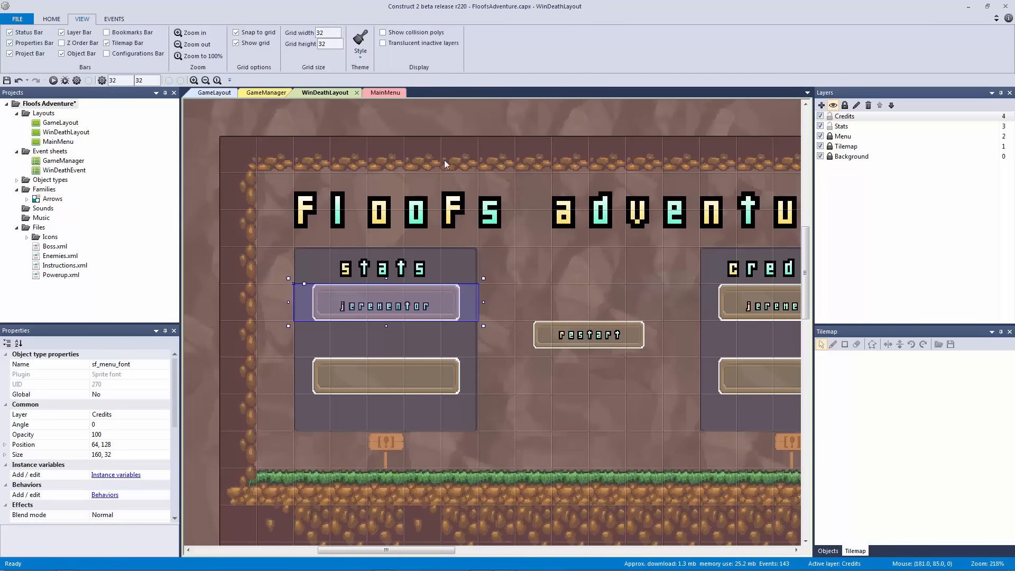
key(Delete)
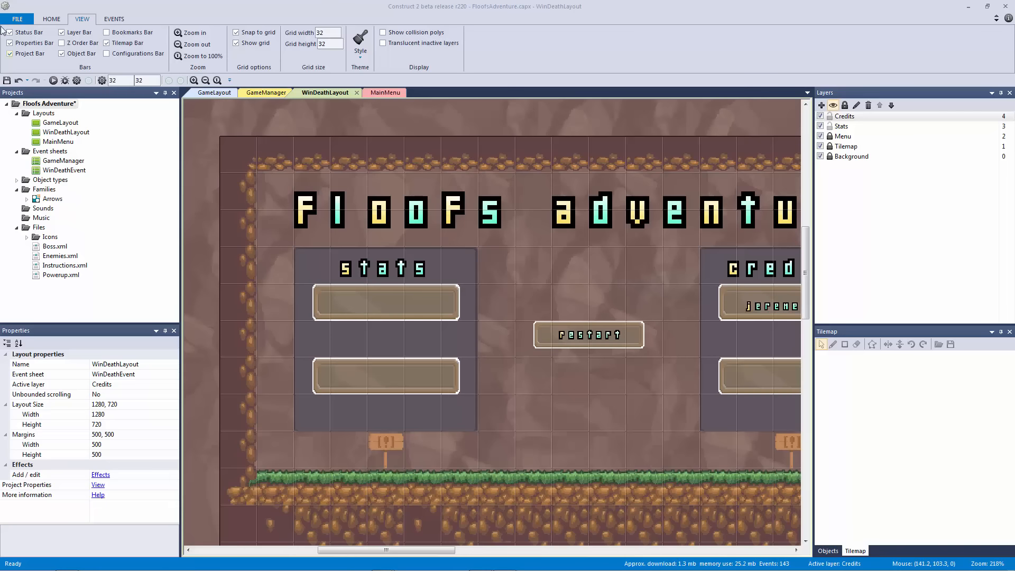
- Switch to GameLayout and check the Global setting of the HUD coin counter text
click(285, 93)
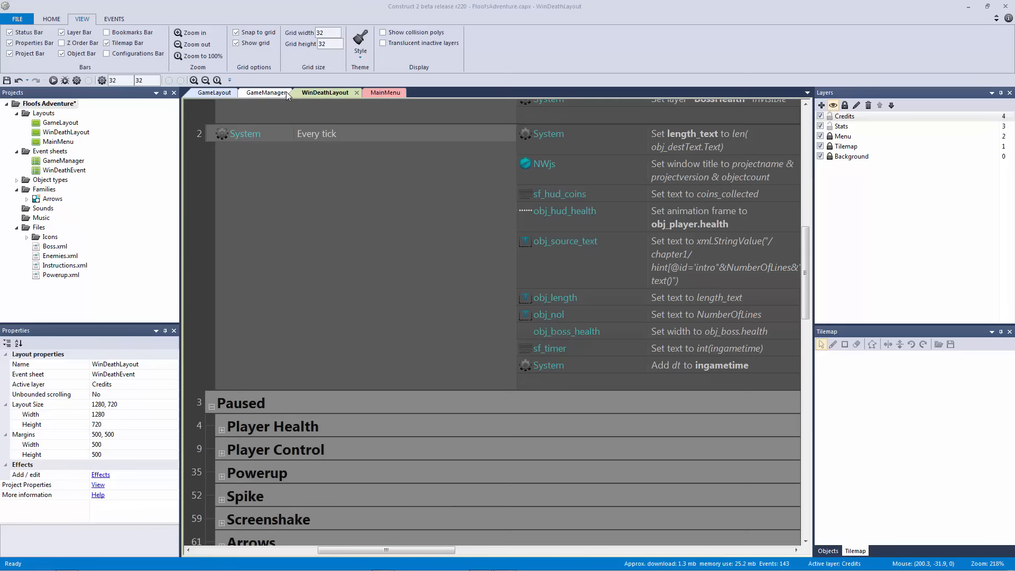
click(221, 94)
click(743, 244)
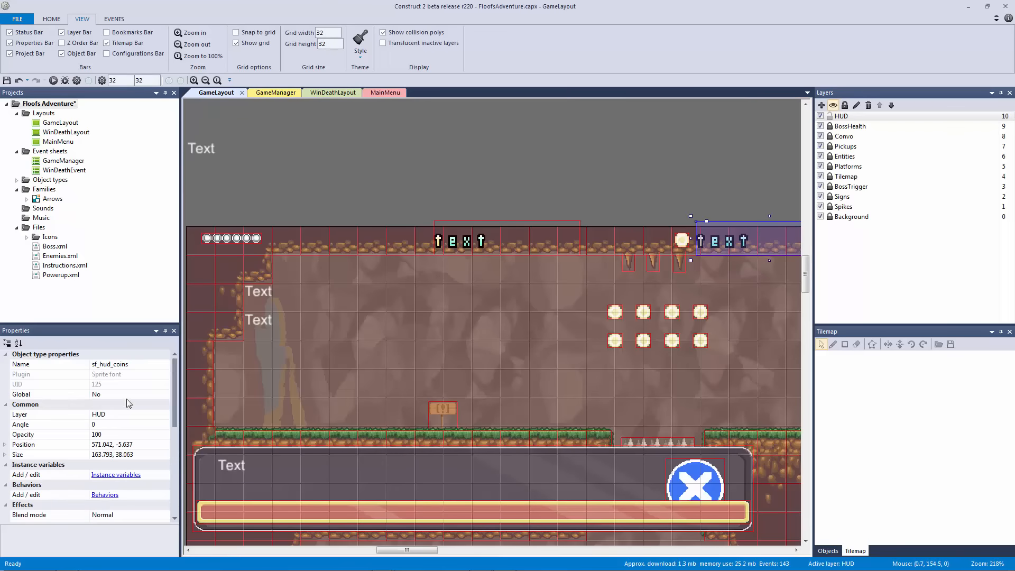
click(54, 404)
click(56, 395)
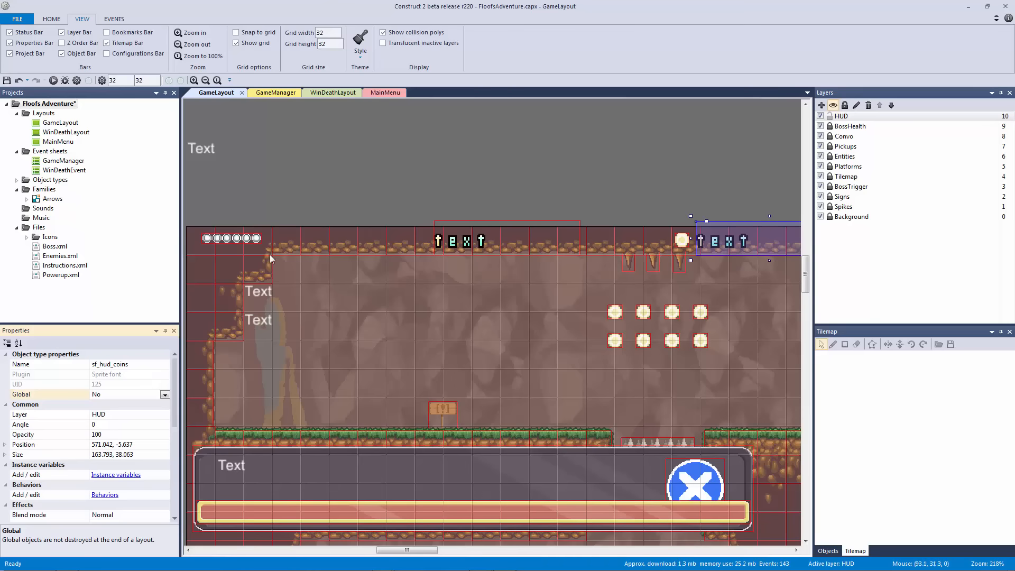
click(313, 158)
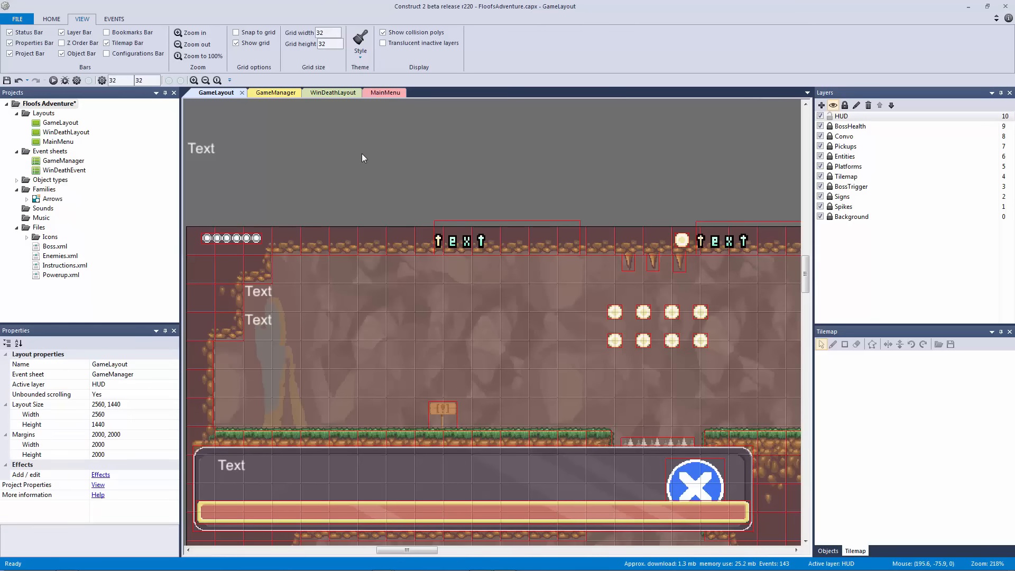
click(740, 236)
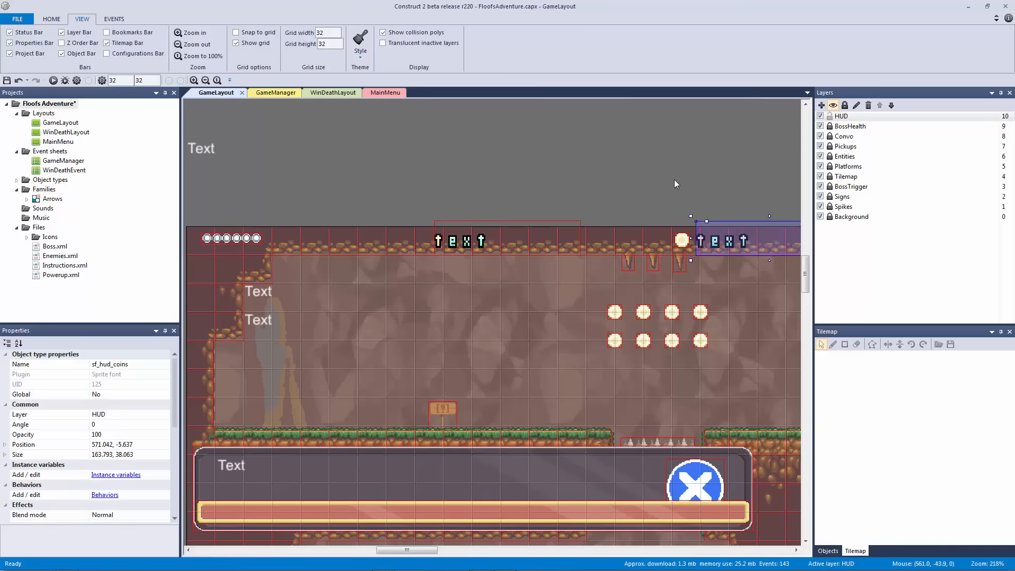
click(502, 159)
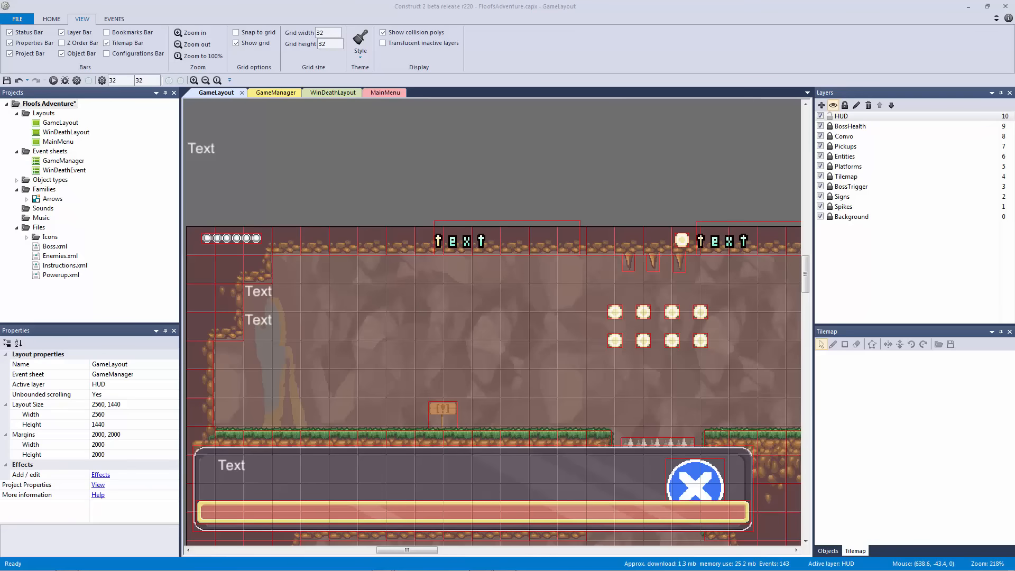
- Save the project and review the finished MainMenu and WinDeathLayout layouts
click(267, 94)
click(330, 93)
click(385, 93)
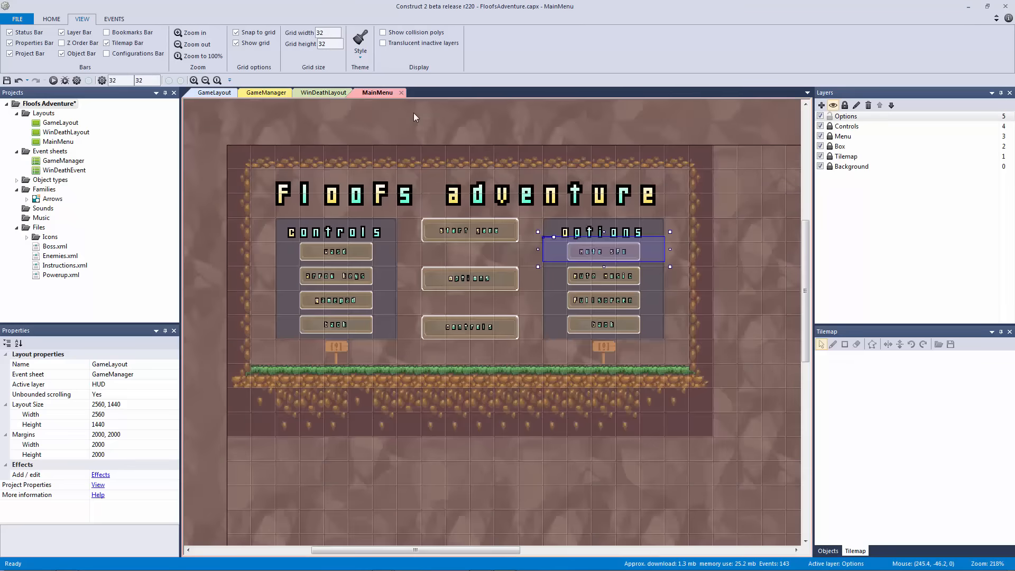
ctrl+scroll(449, 135, up, 3)
key(ctrl+s)
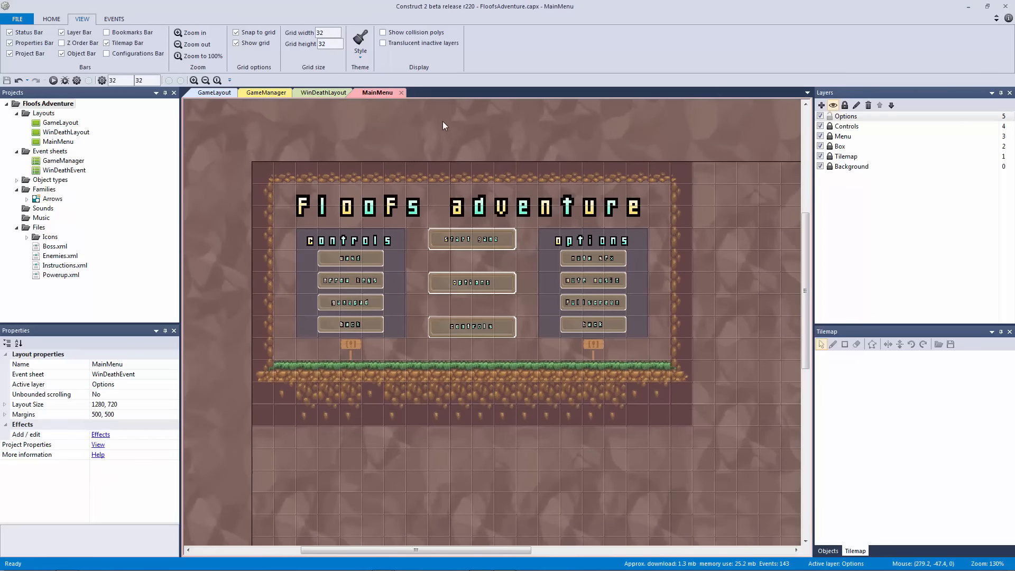
click(322, 94)
ctrl+scroll(514, 109, down, 4)
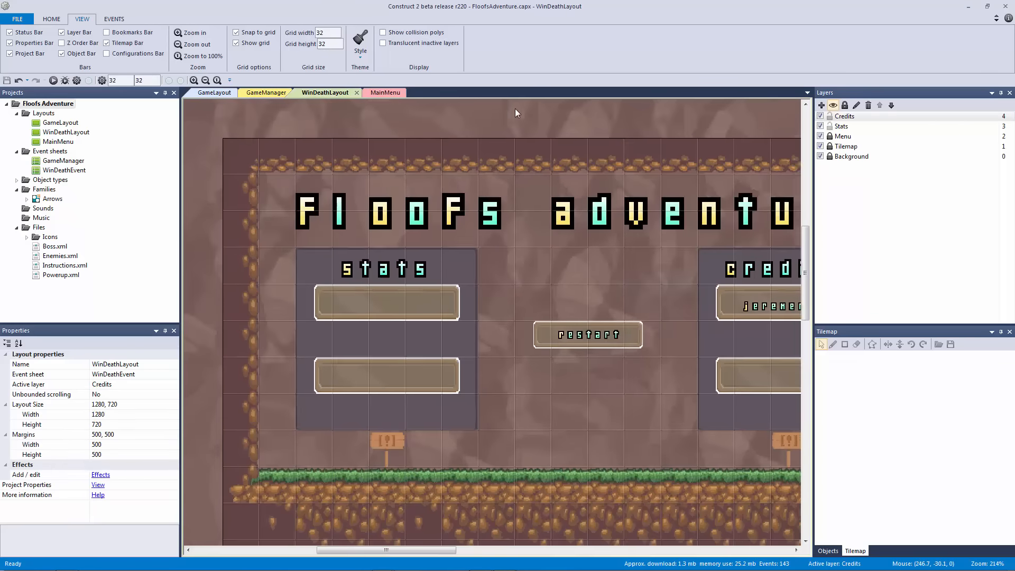
ctrl+scroll(468, 143, down, 3)
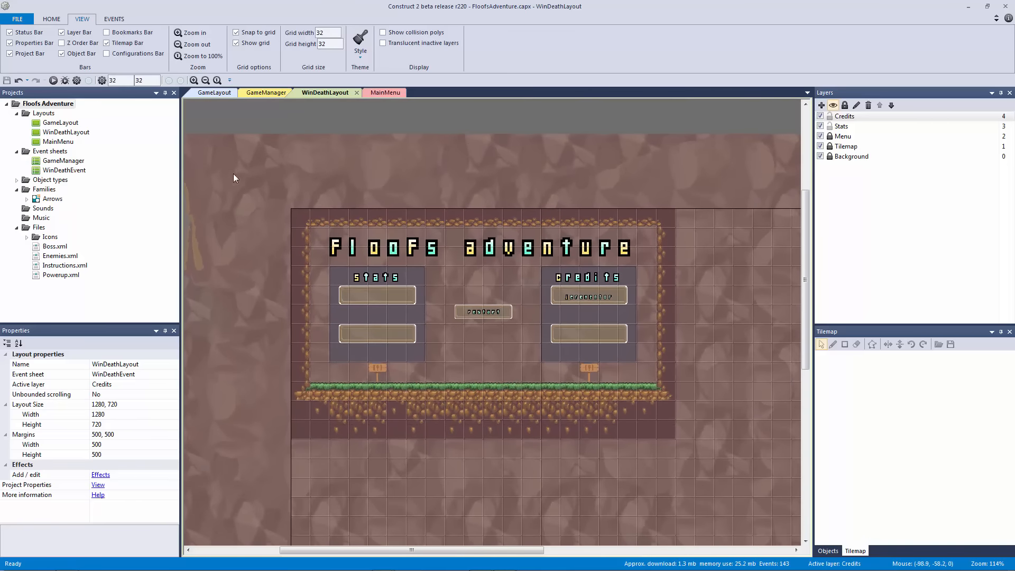
- Add an event sheet named MenuEvent to the project
right_click(68, 153)
click(83, 160)
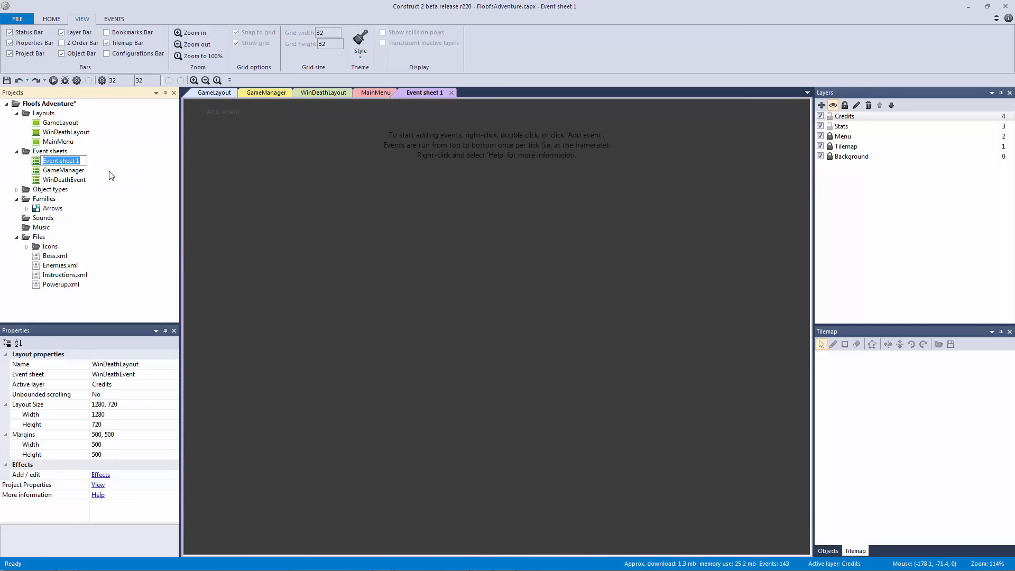
text(MenuEvent)
key(Return)
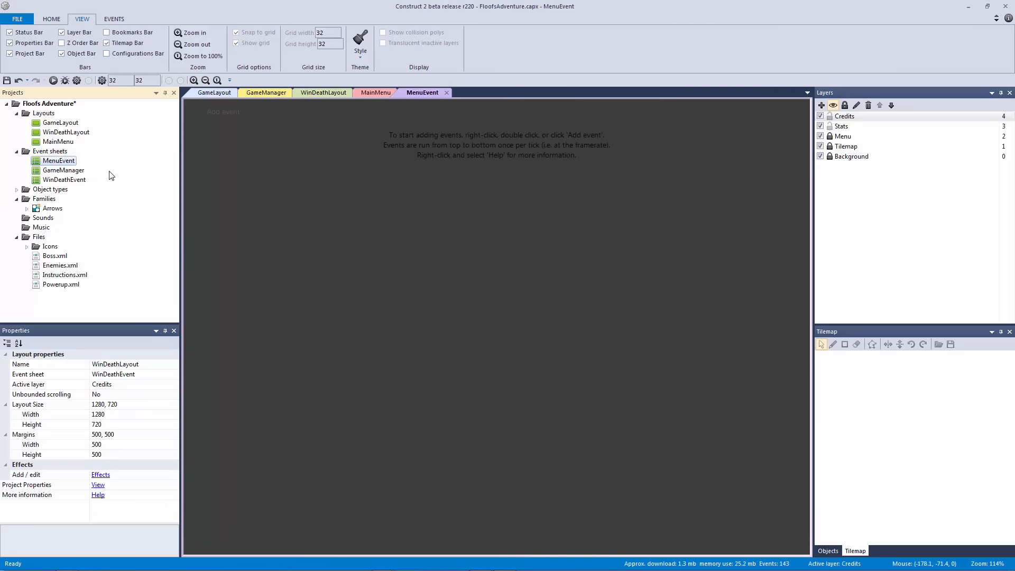
- Assign the MenuEvent event sheet to the MainMenu layout and save the project
double_click(58, 142)
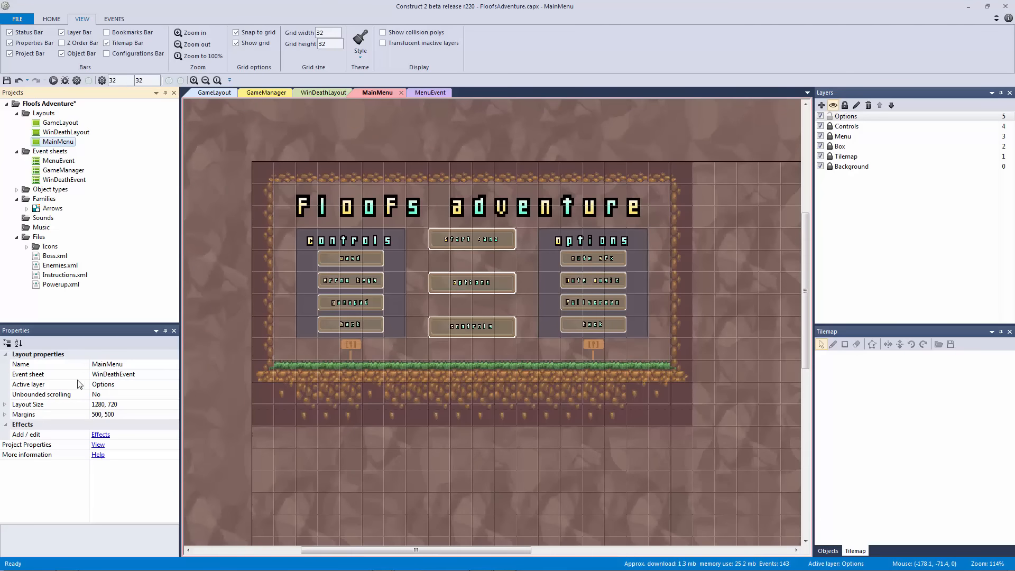
click(149, 376)
click(173, 374)
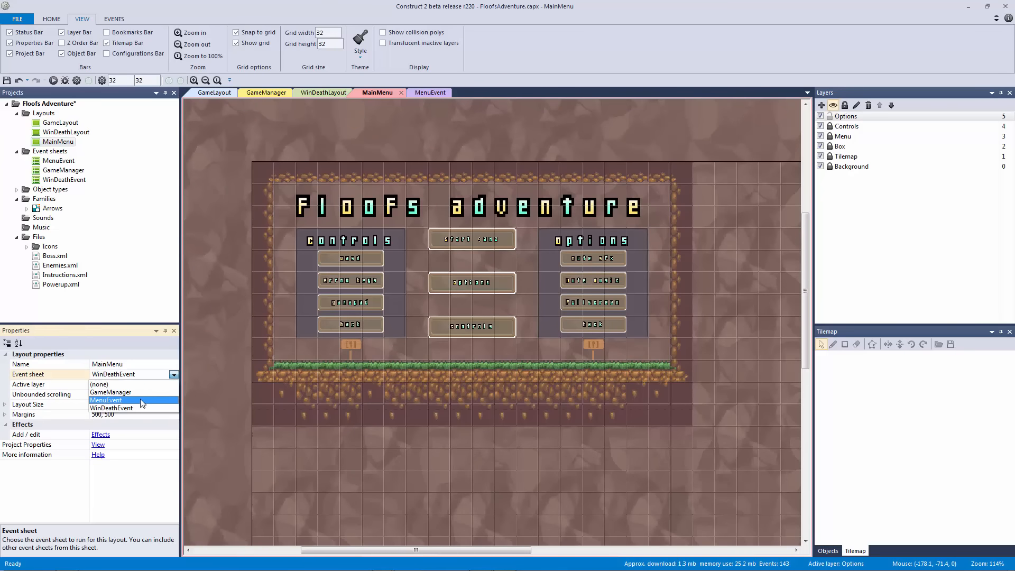
click(141, 398)
click(255, 135)
key(ctrl+s)
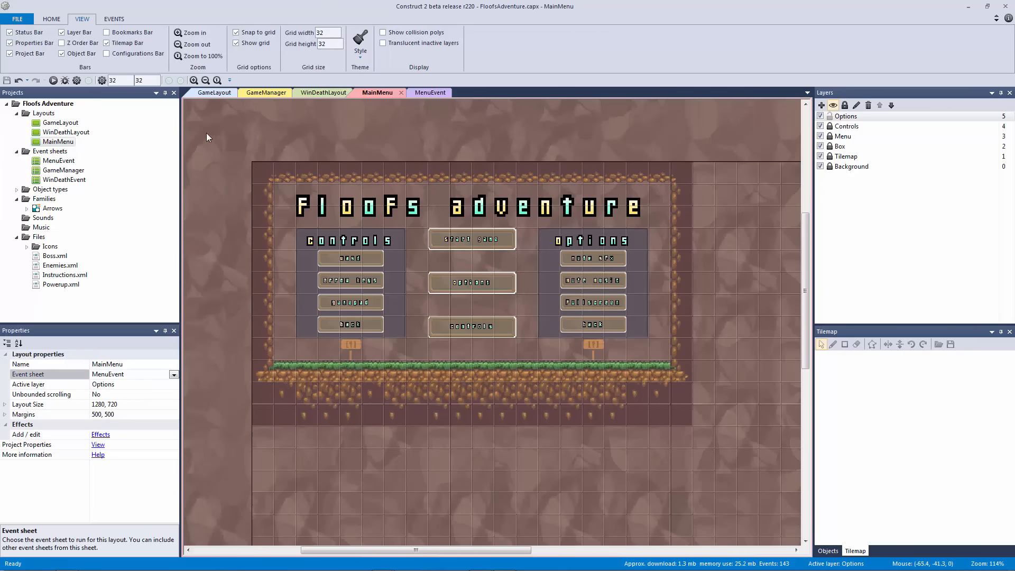
- Add another event sheet to the project and name it PausedEvent
right_click(63, 152)
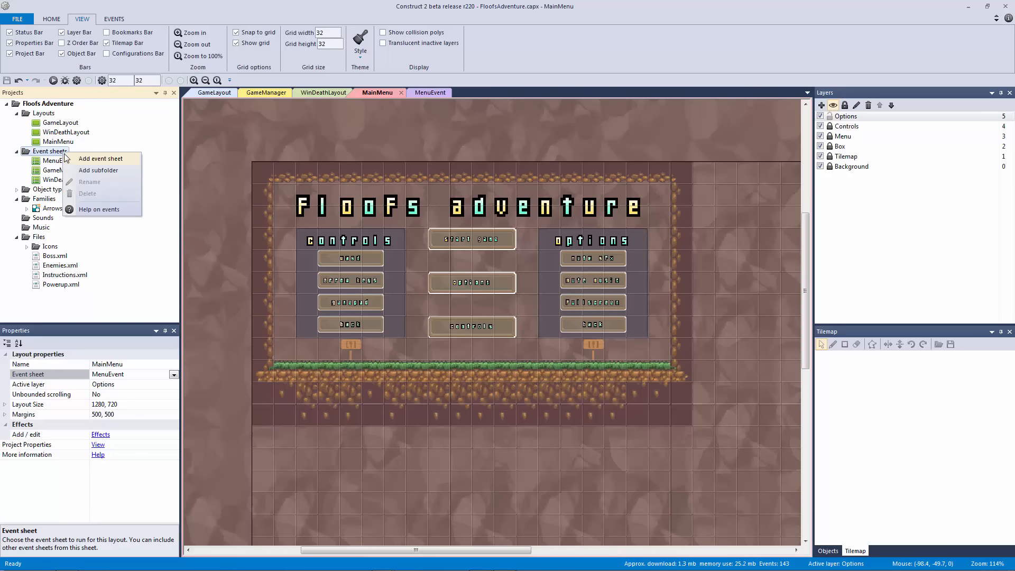
click(68, 158)
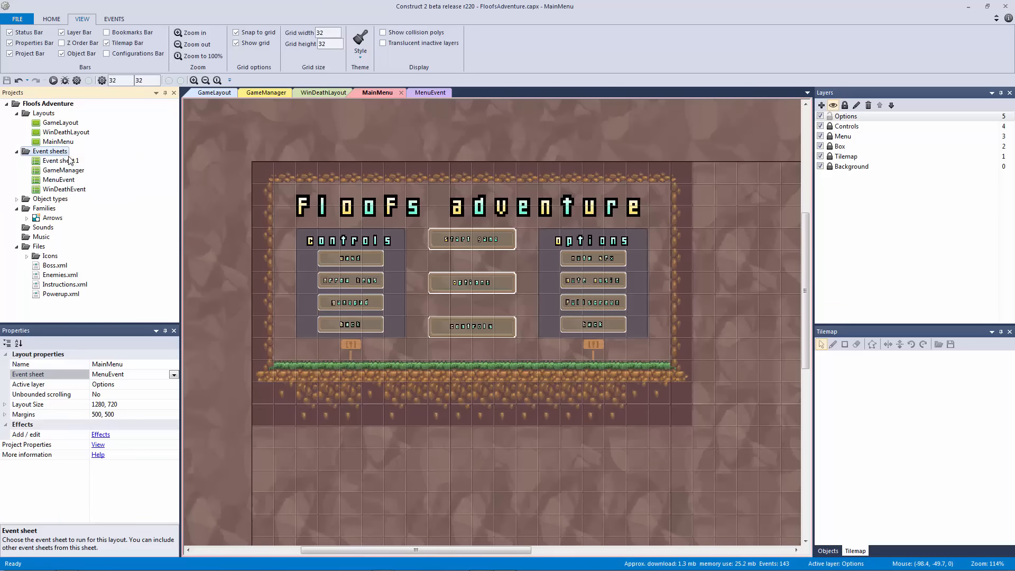
text(PausedEvent)
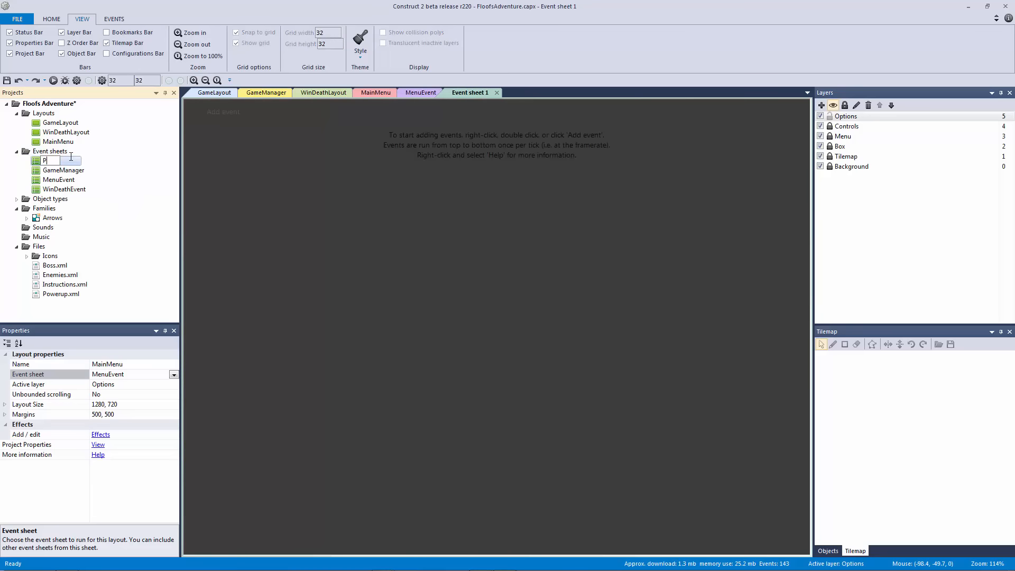
key(Return)
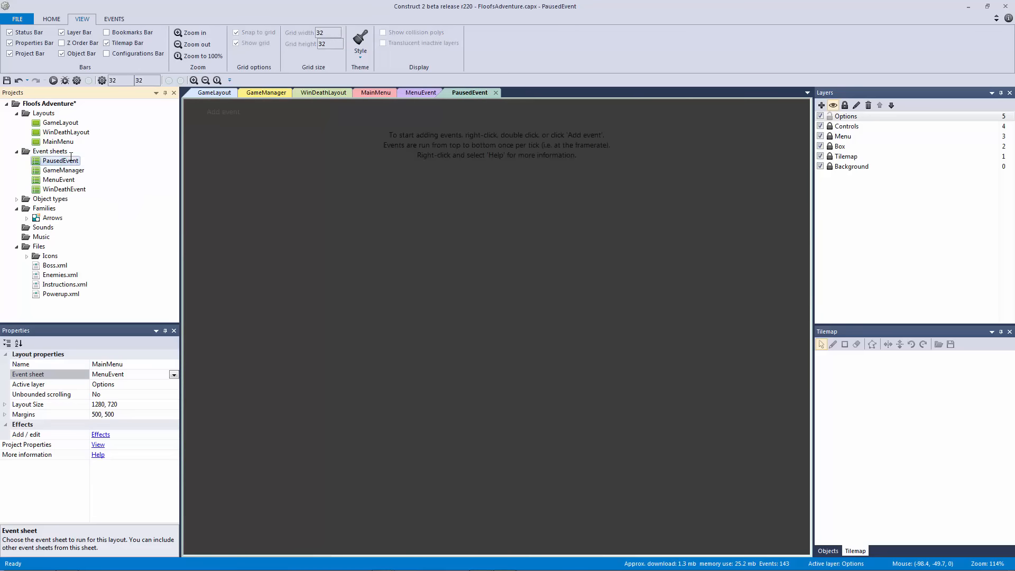
- Add an event sheet named MusicManager for the game's music
right_click(63, 152)
click(74, 158)
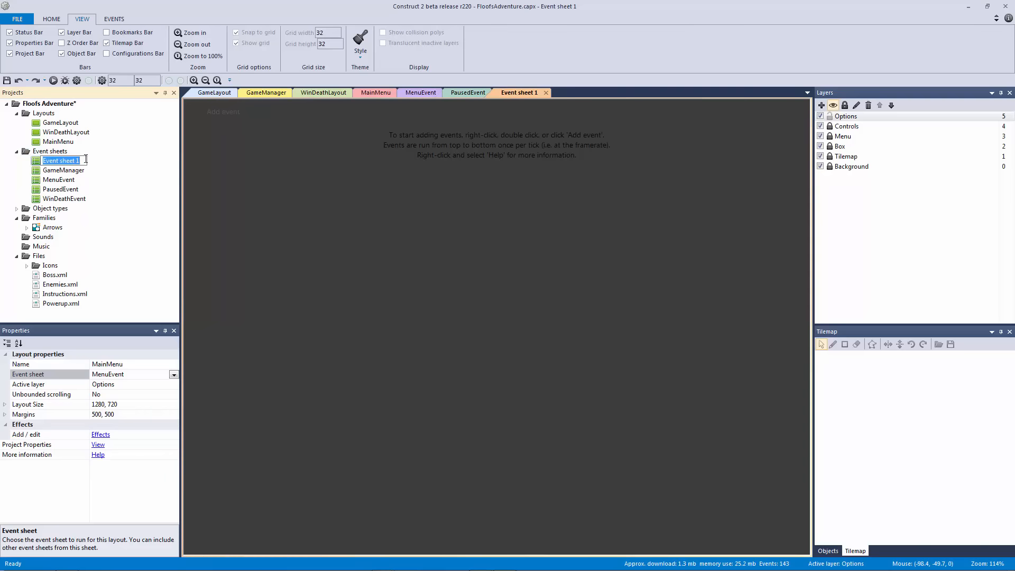
text(MusicManager)
key(Return)
- Add an event sheet named SFXManager and save the project
right_click(57, 150)
click(79, 158)
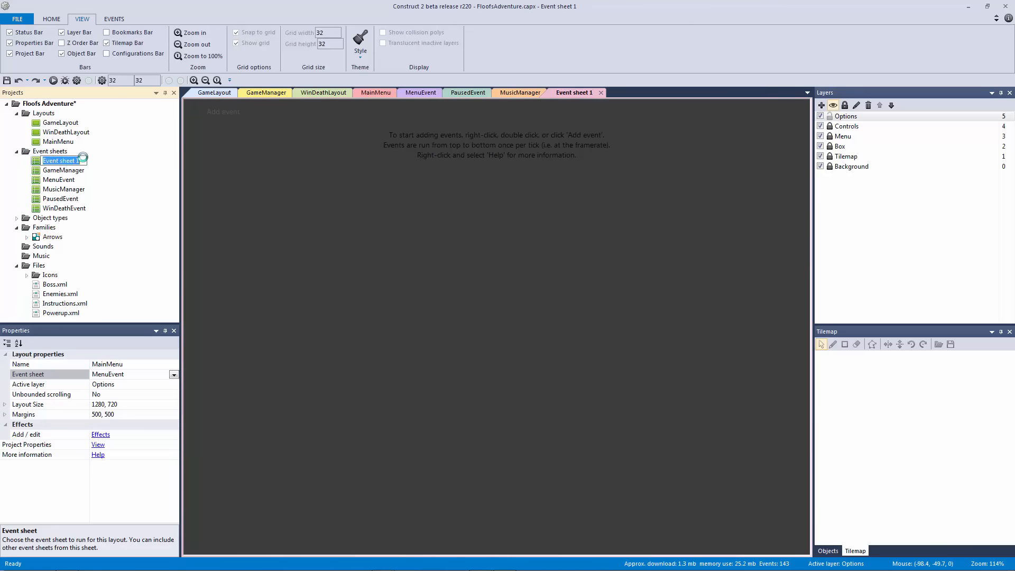
text(SFXManager)
key(Return)
key(ctrl+s)
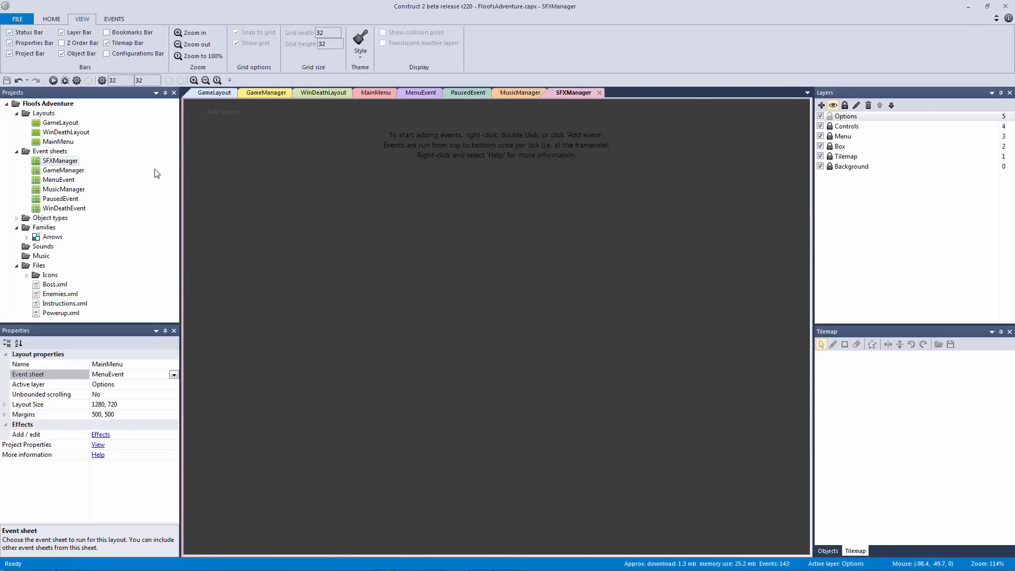
- Set the project's first layout to MainMenu in the project settings and save the project
click(216, 93)
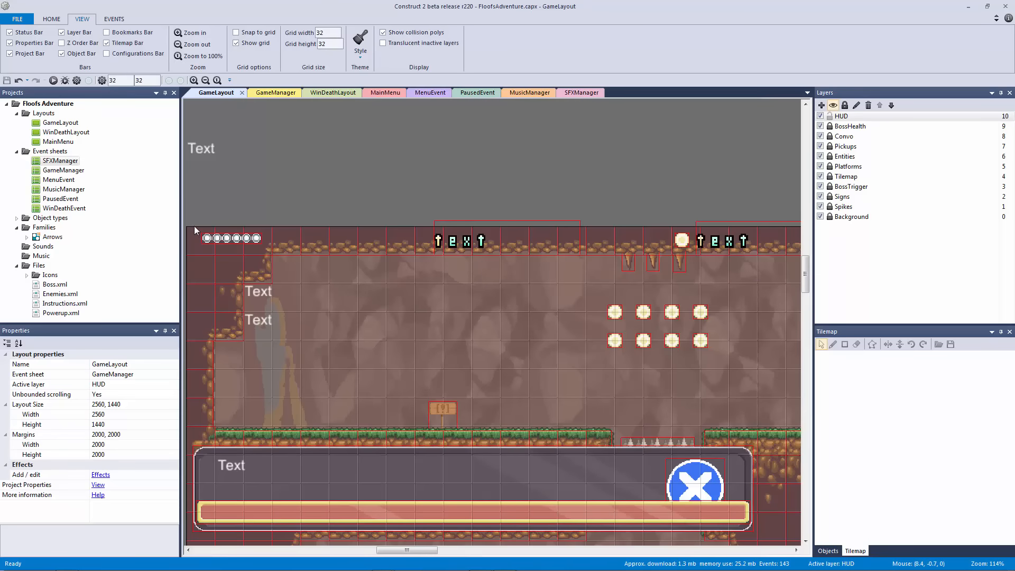
click(268, 93)
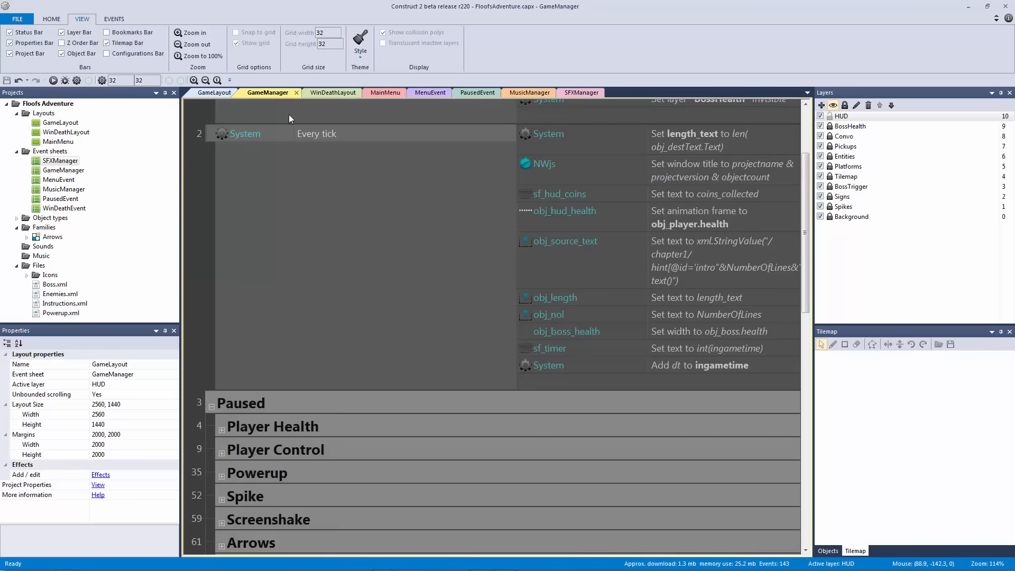
click(322, 95)
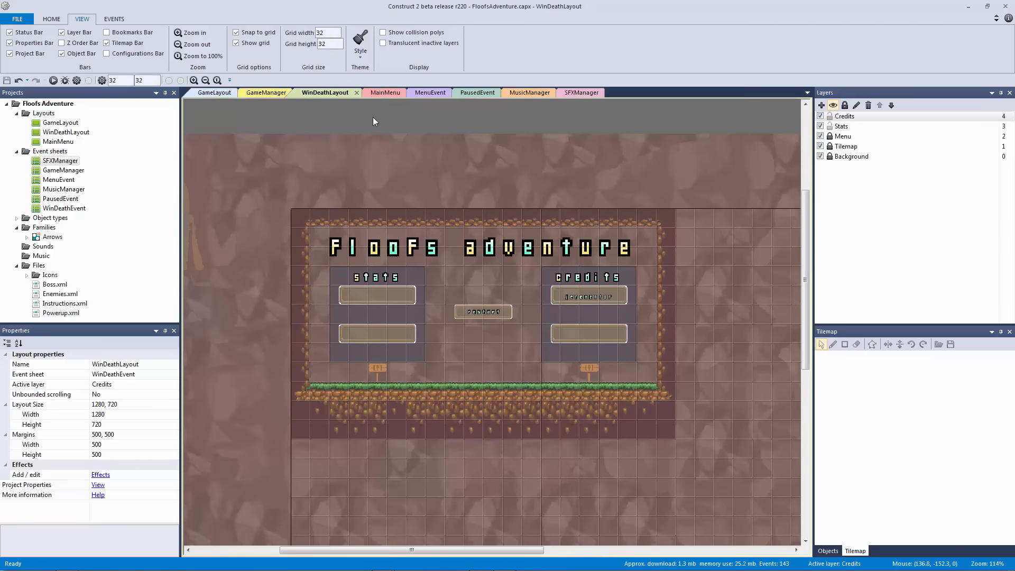
click(99, 485)
scroll(171, 396, down, 1)
click(74, 417)
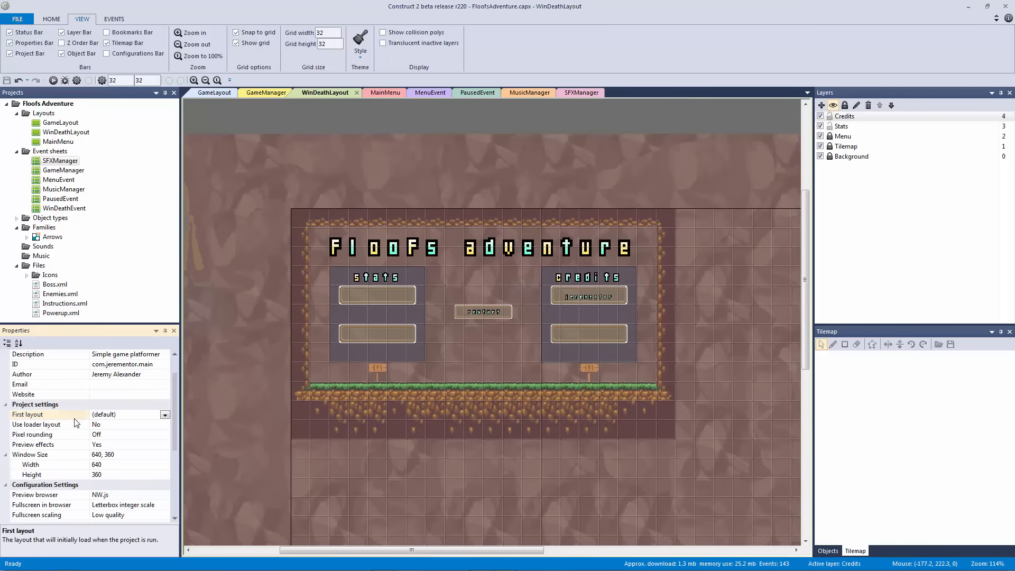
click(164, 416)
click(151, 446)
click(165, 414)
click(157, 436)
click(282, 172)
key(ctrl+s)
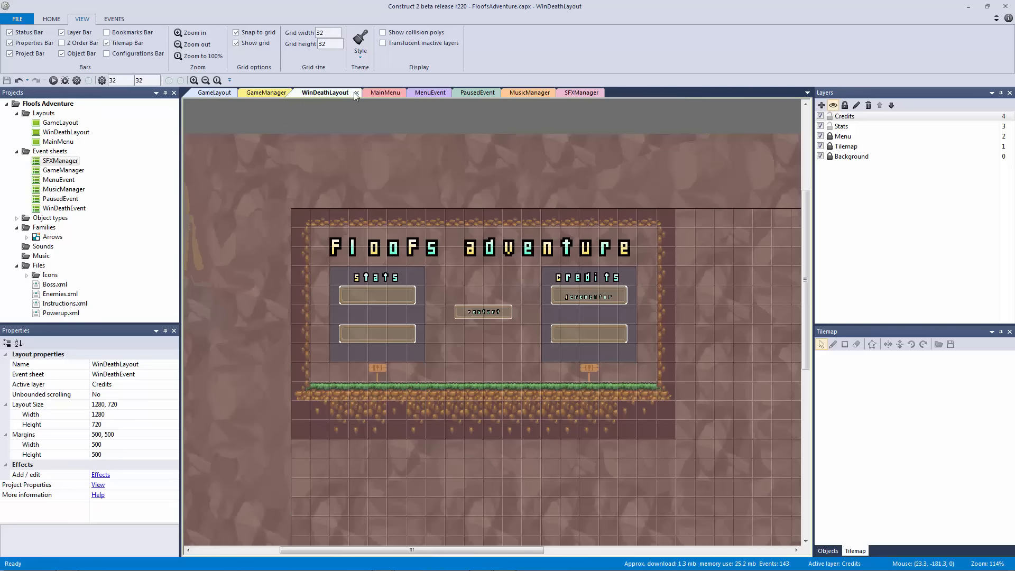
- Preview the MainMenu layout to check its title, boxes and labels, and close the preview
click(387, 93)
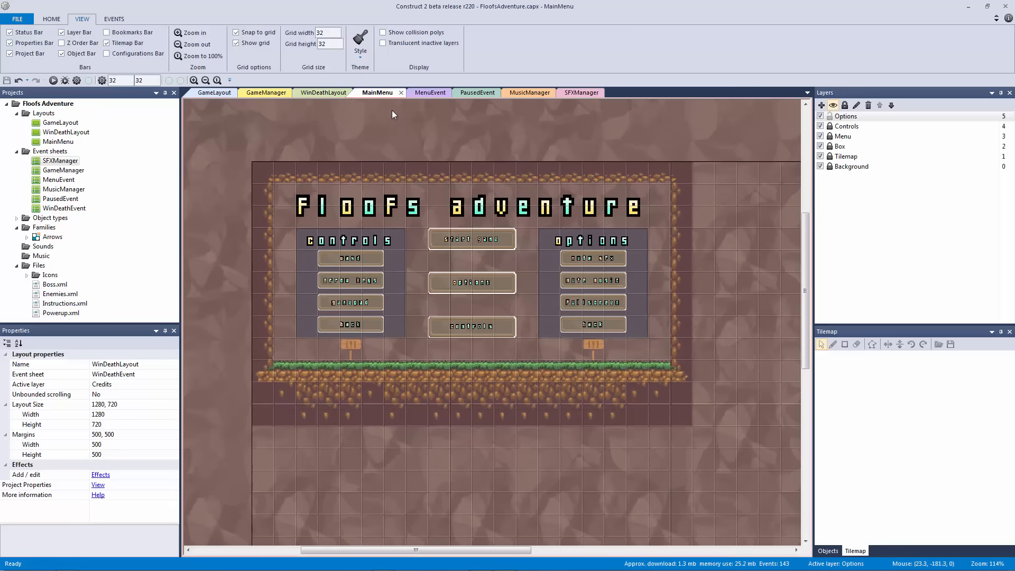
click(53, 80)
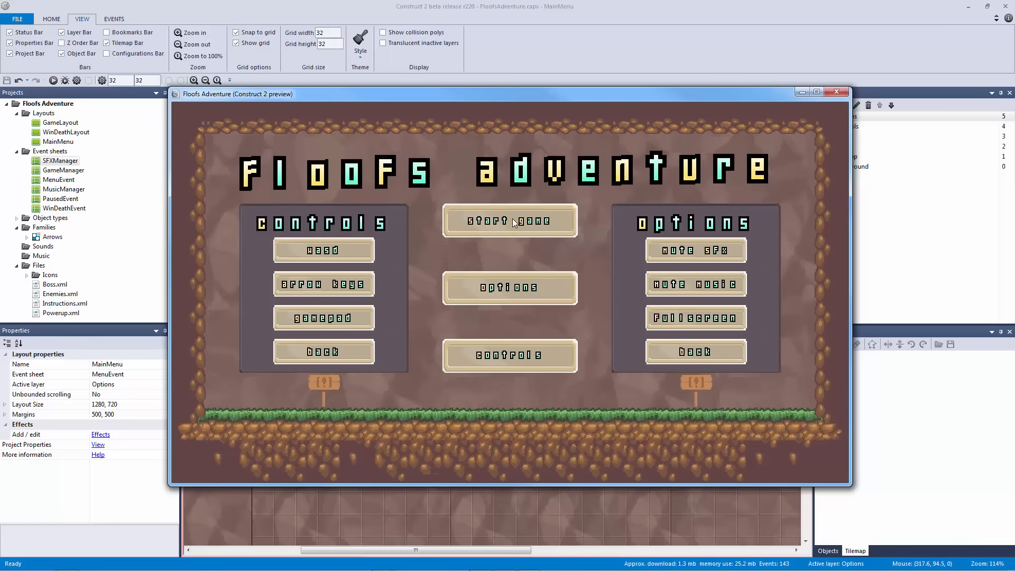
click(835, 92)
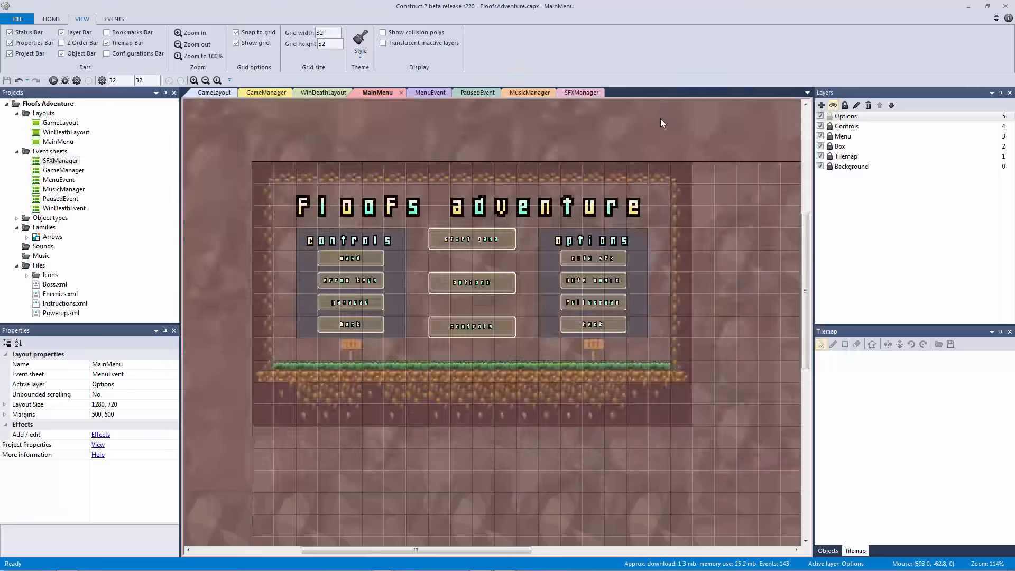
ctrl+scroll(605, 146, up, 2)
ctrl+scroll(601, 145, down, 3)
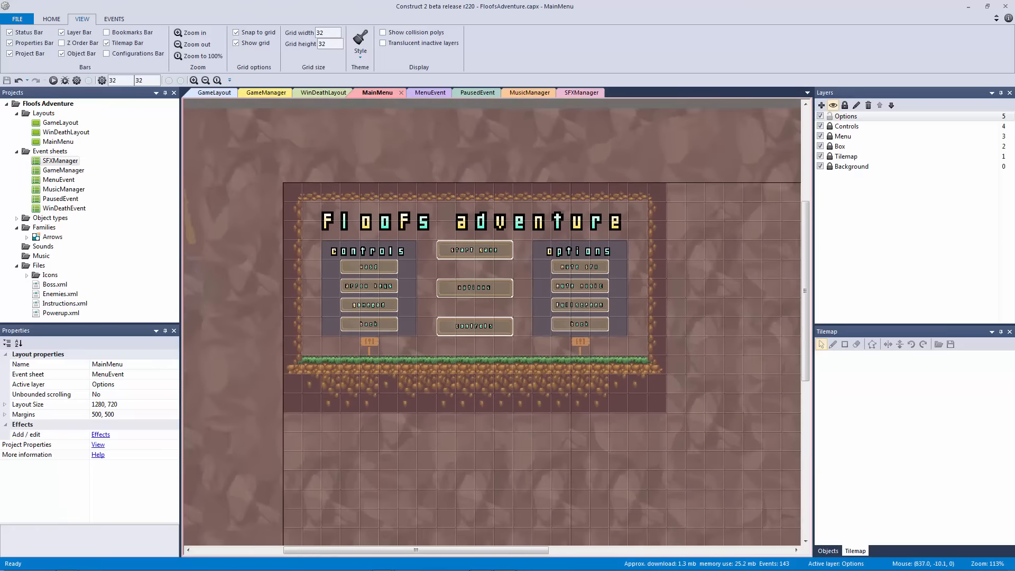